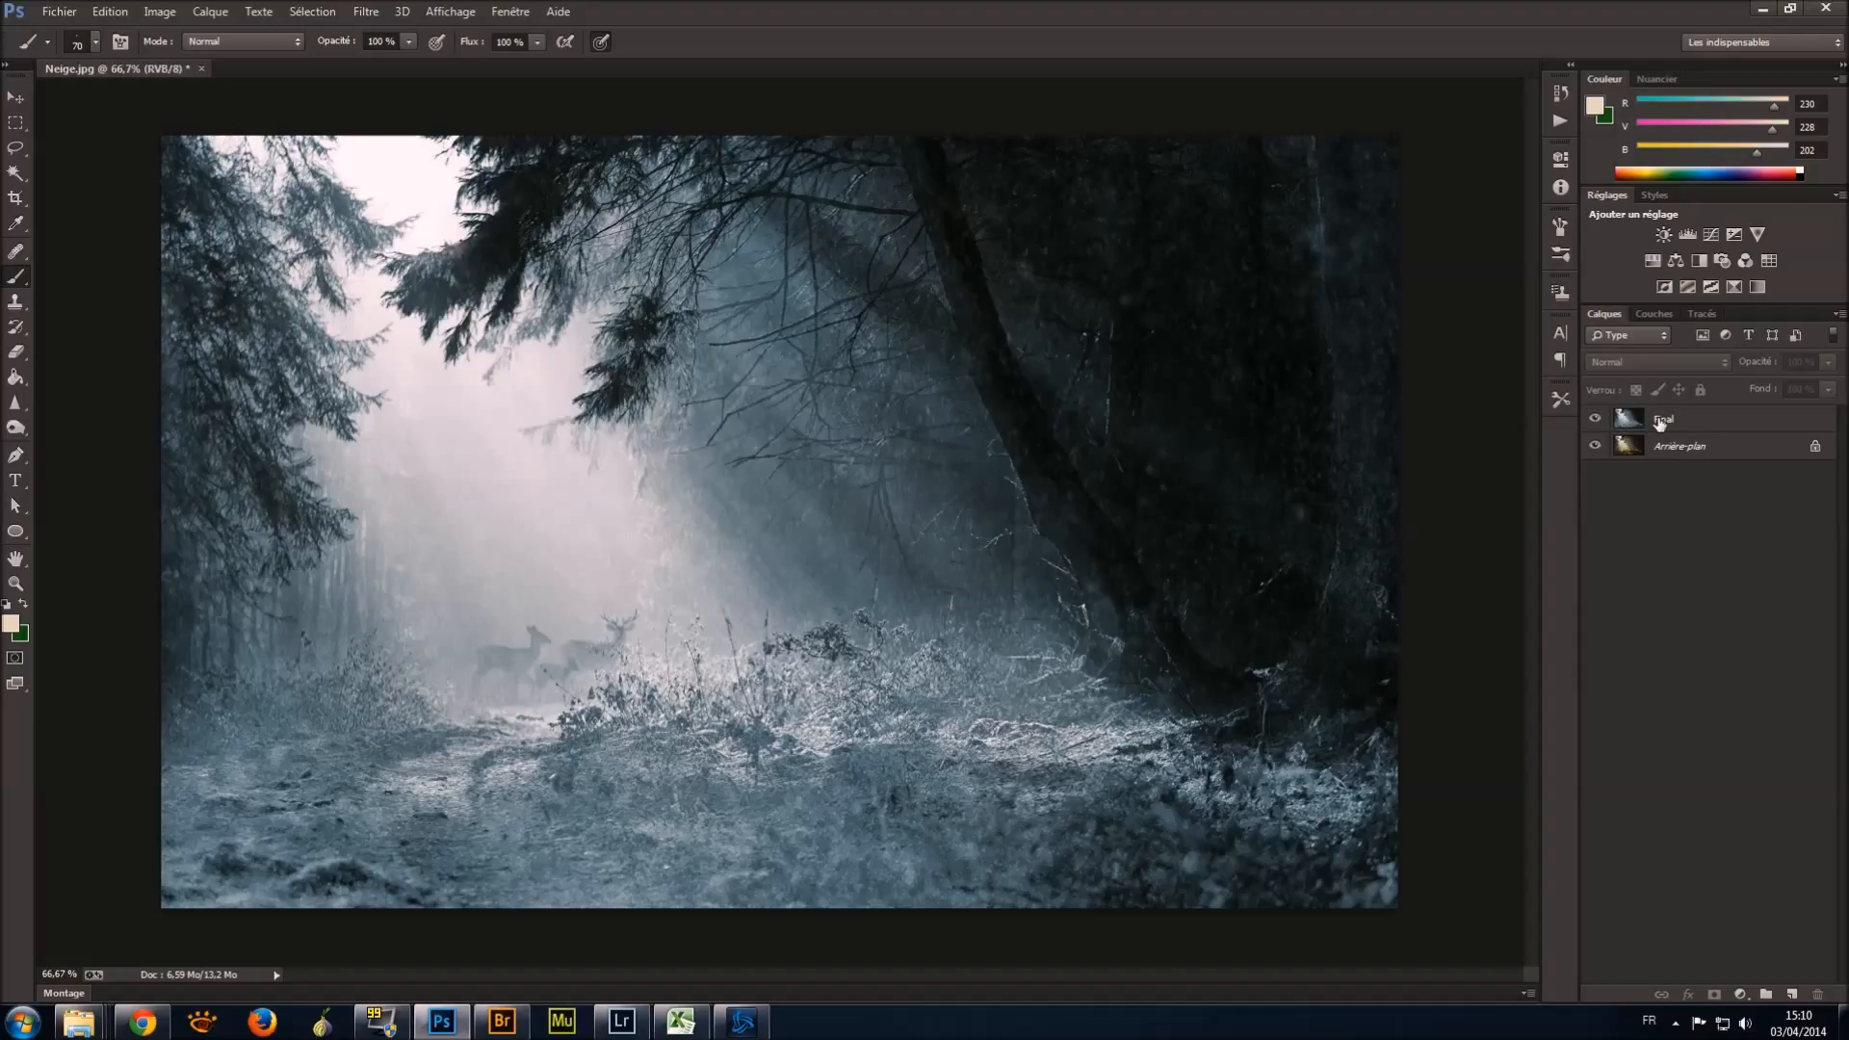
# Compare the finished snow effect with the original photo by hiding and showing the Final layer.
pyautogui.click(1595, 418)
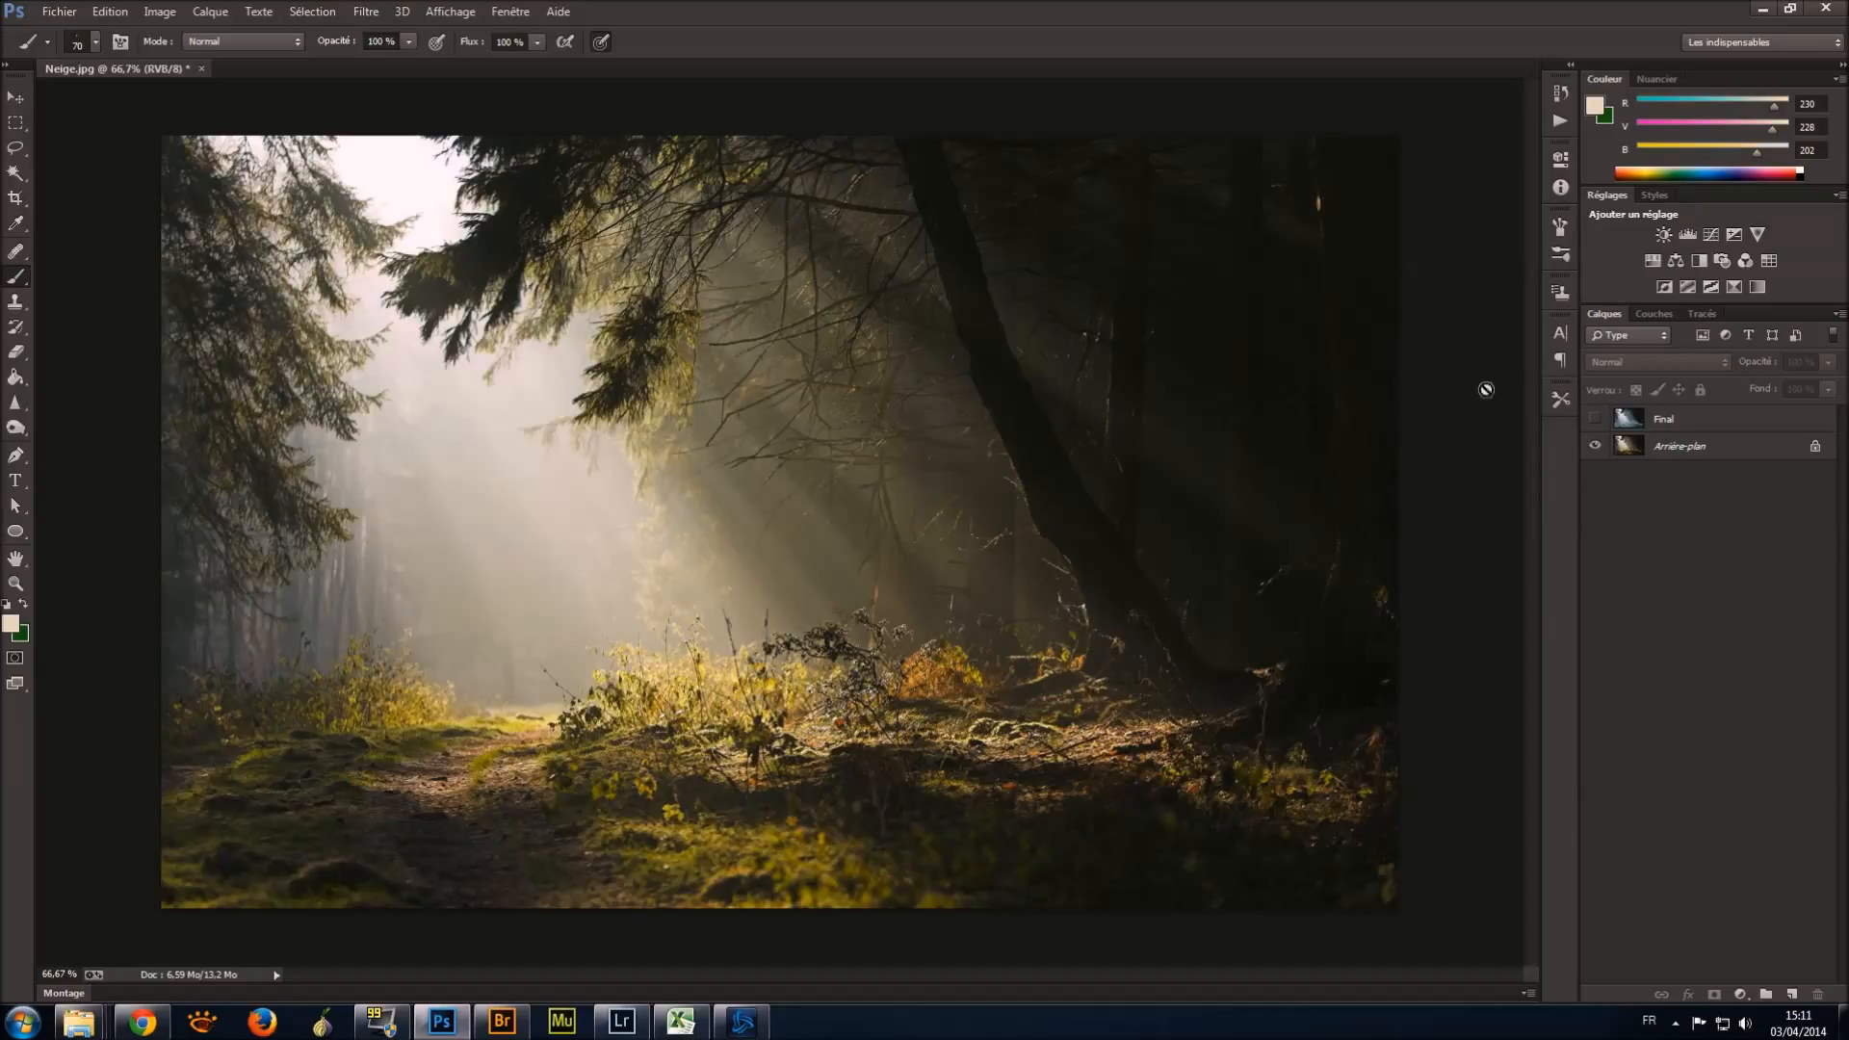
pyautogui.click(1705, 419)
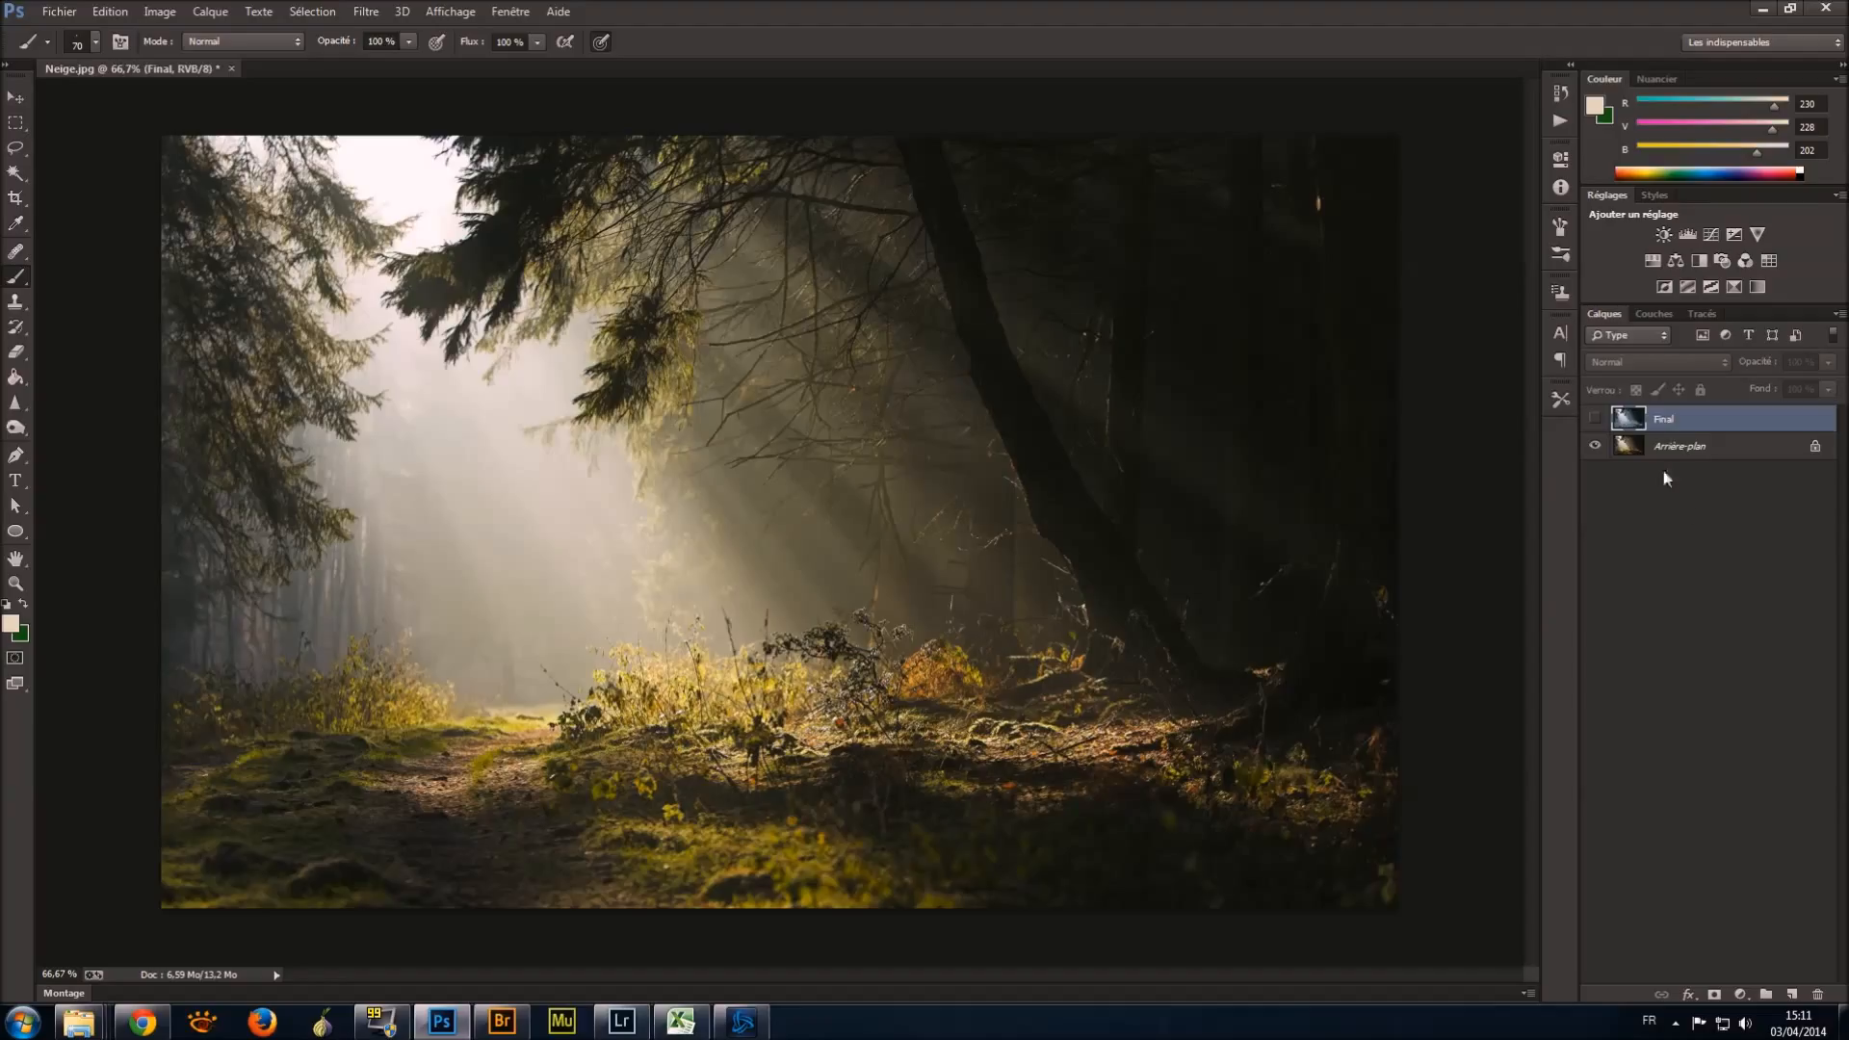
pyautogui.click(1594, 420)
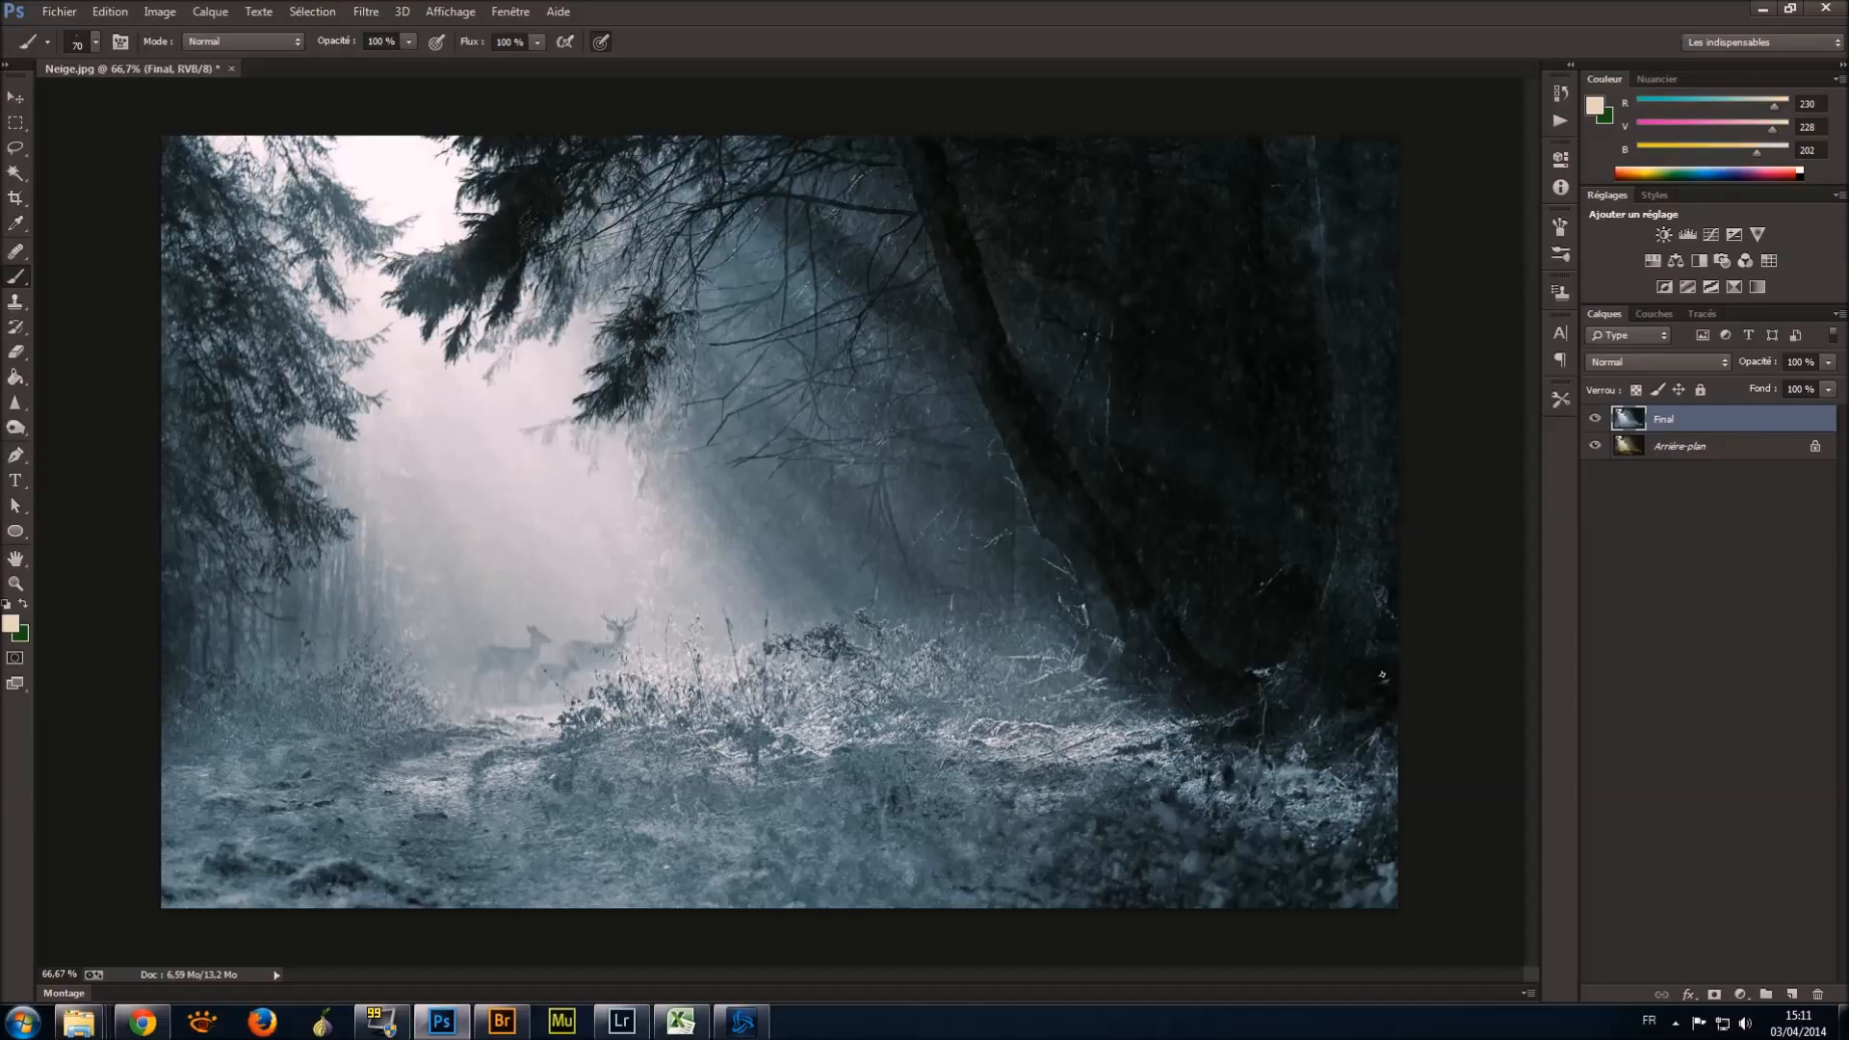
# Delete the Final layer so only the Arrière-plan layer is left.
pyautogui.rightClick(1711, 476)
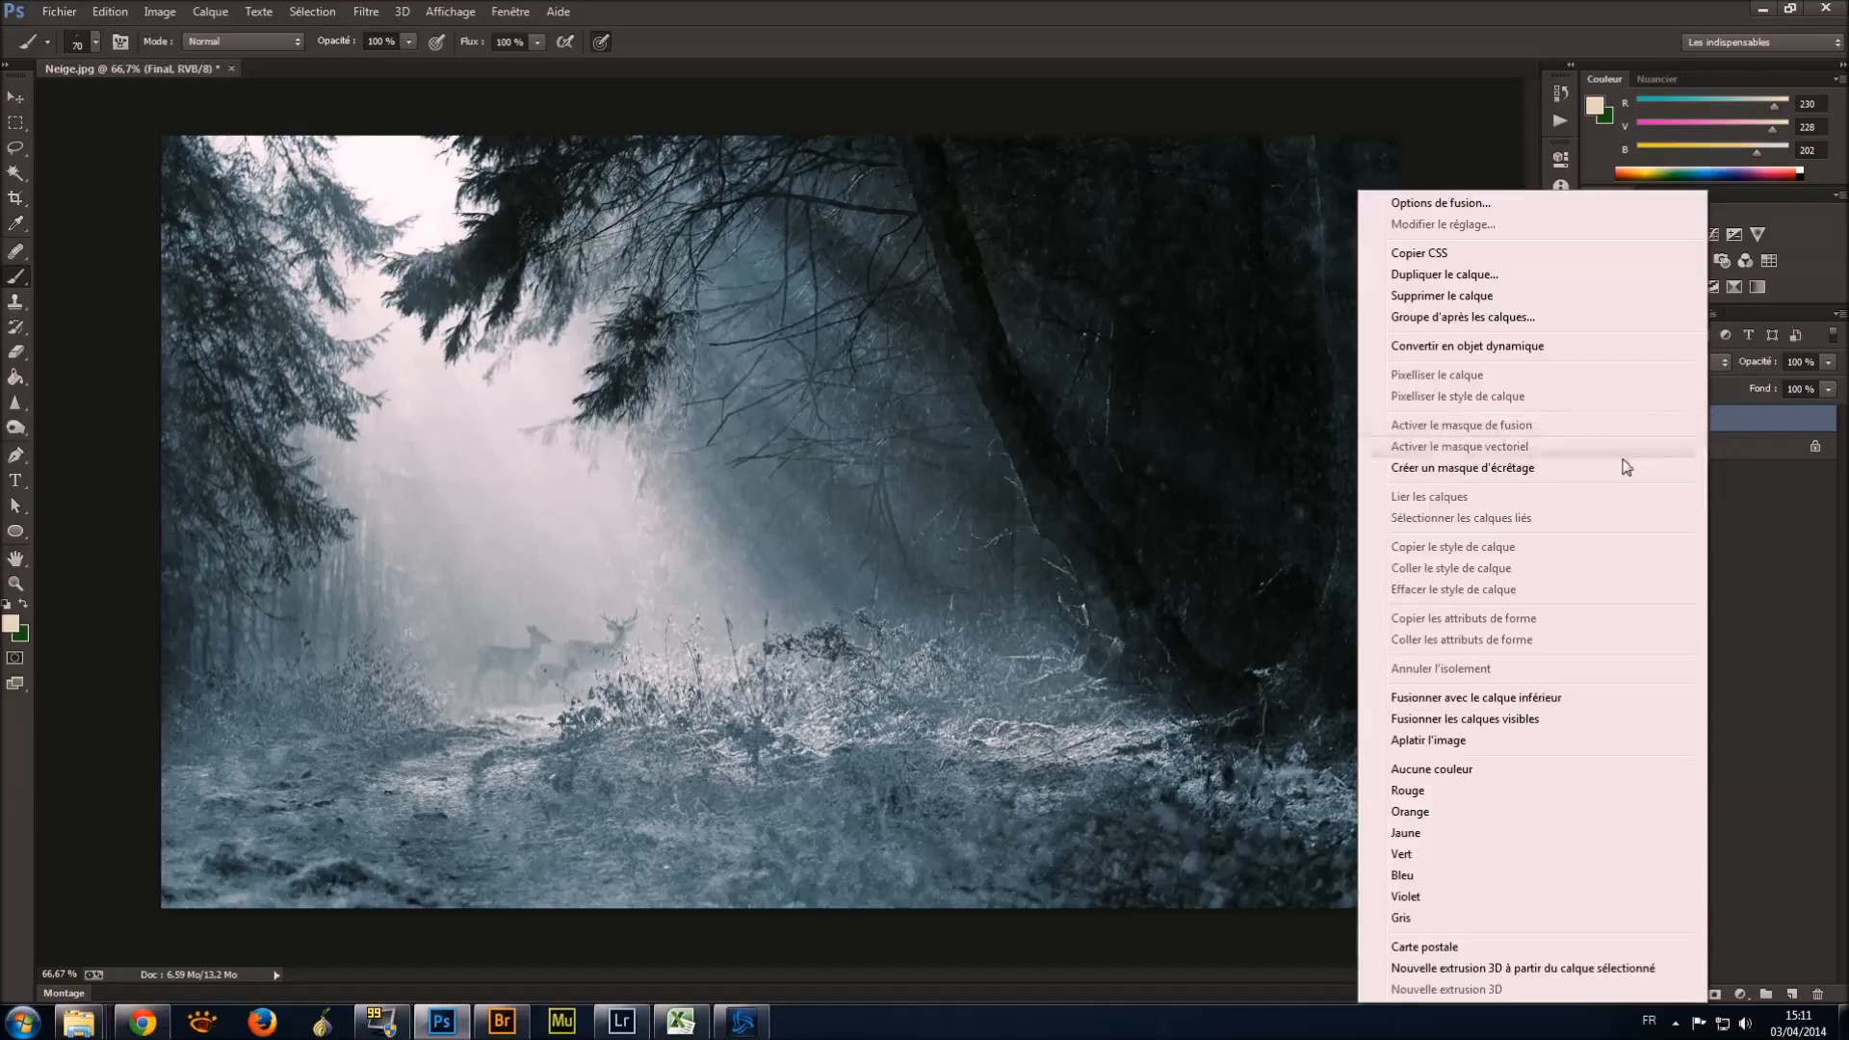
pyautogui.click(1560, 299)
pyautogui.click(875, 377)
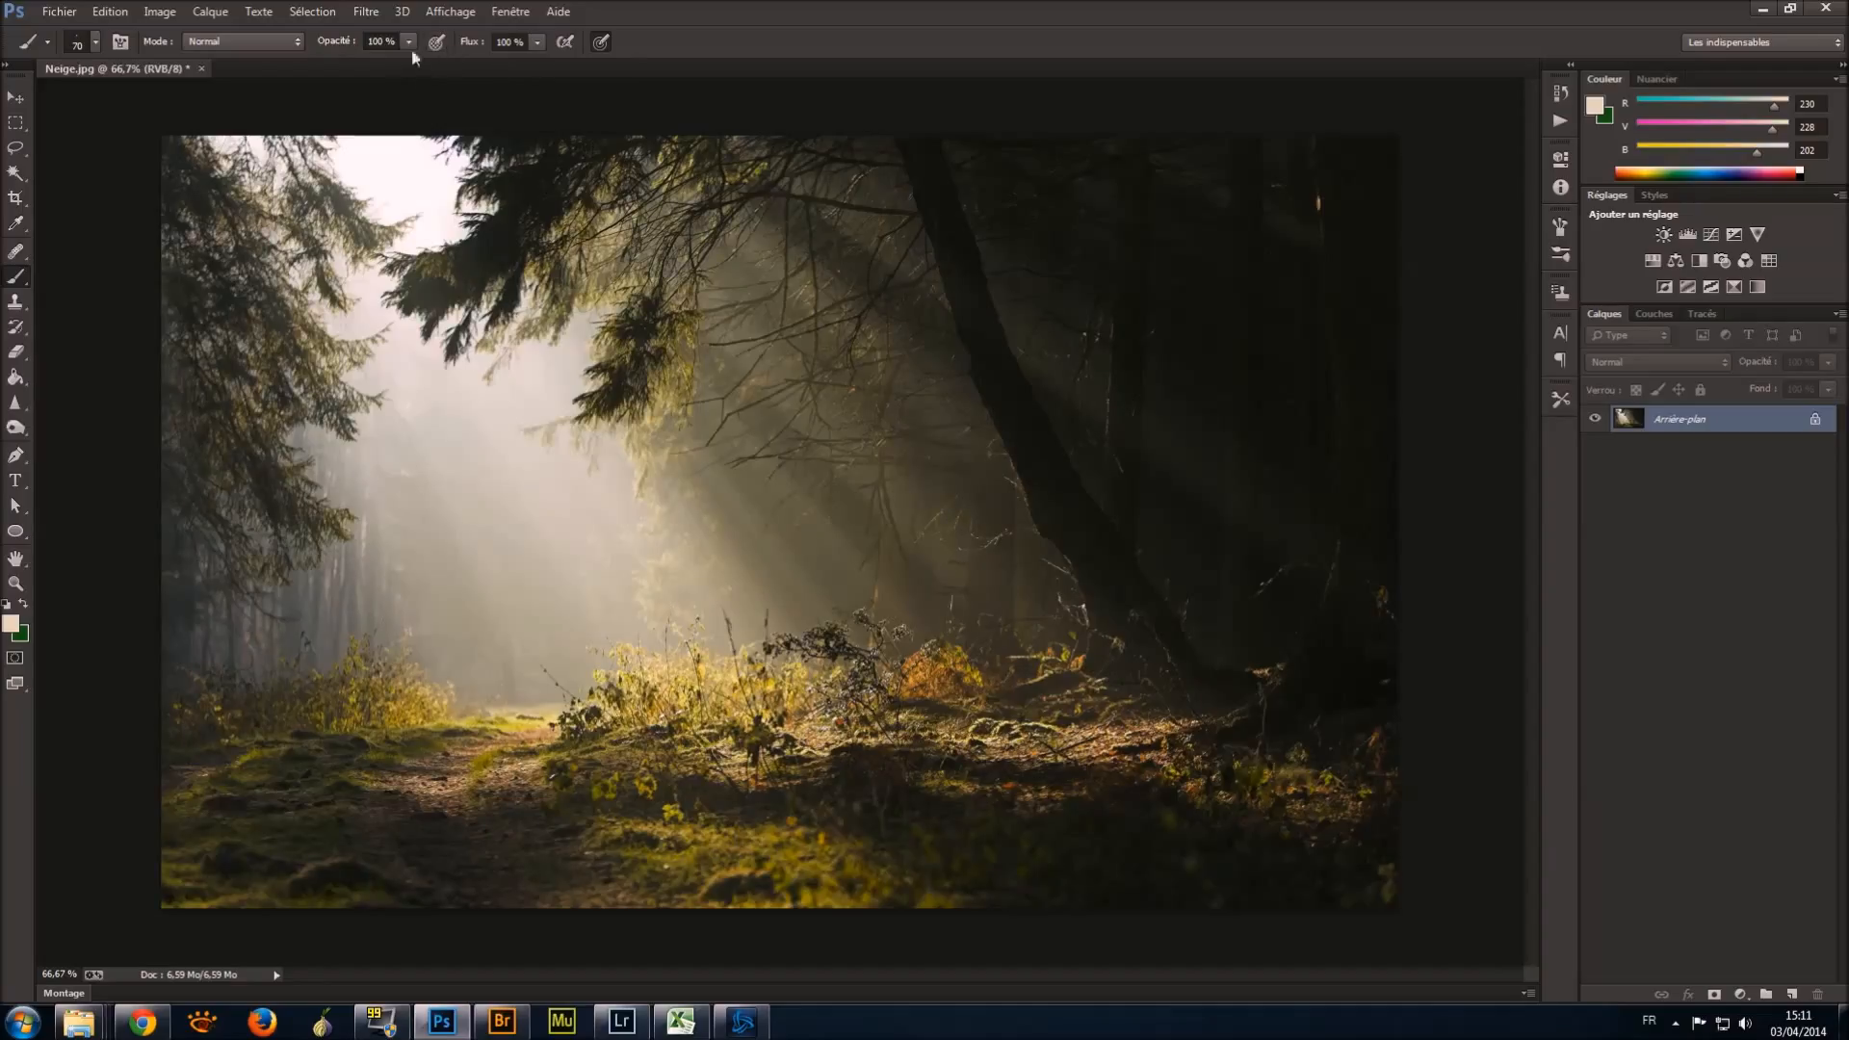
# Apply the Camera Raw filter to the background with Contraste +14, Tons clairs -69, Tons foncés +45, Blancs -31, Noirs +23 and Clarté +23.
pyautogui.click(366, 12)
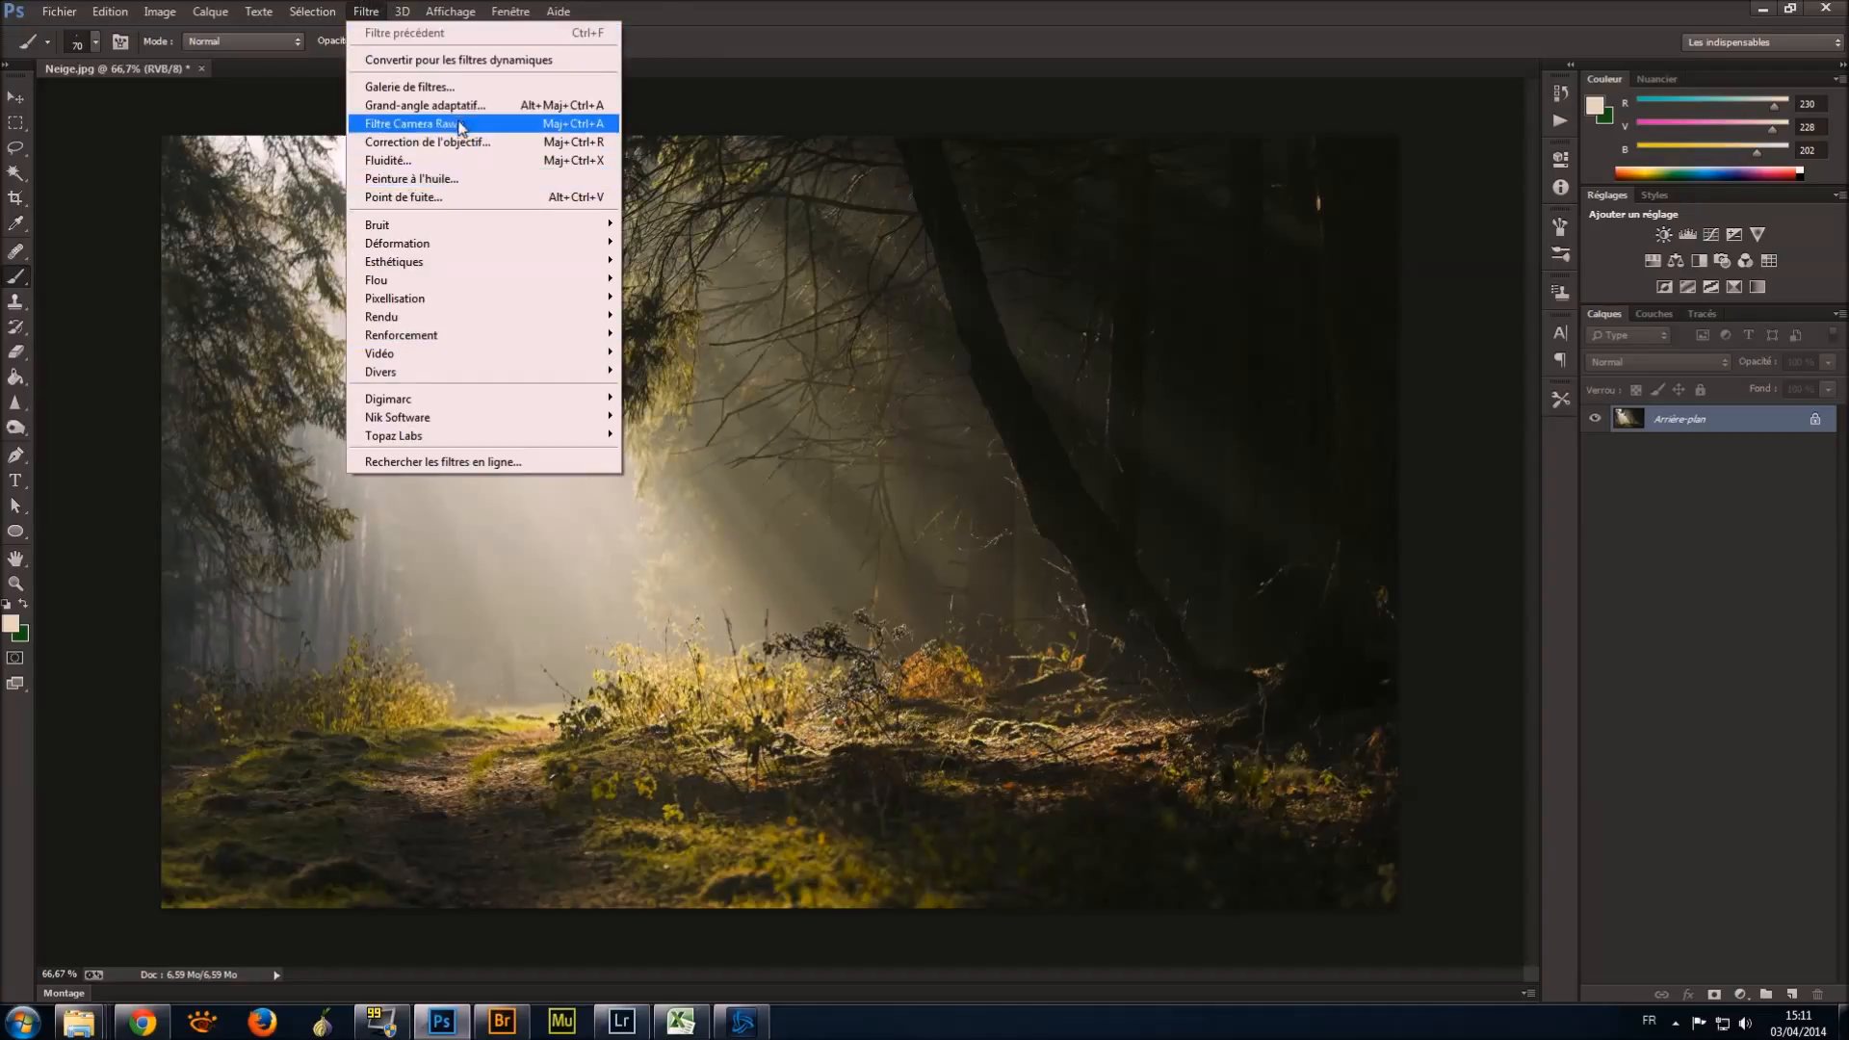
pyautogui.click(459, 126)
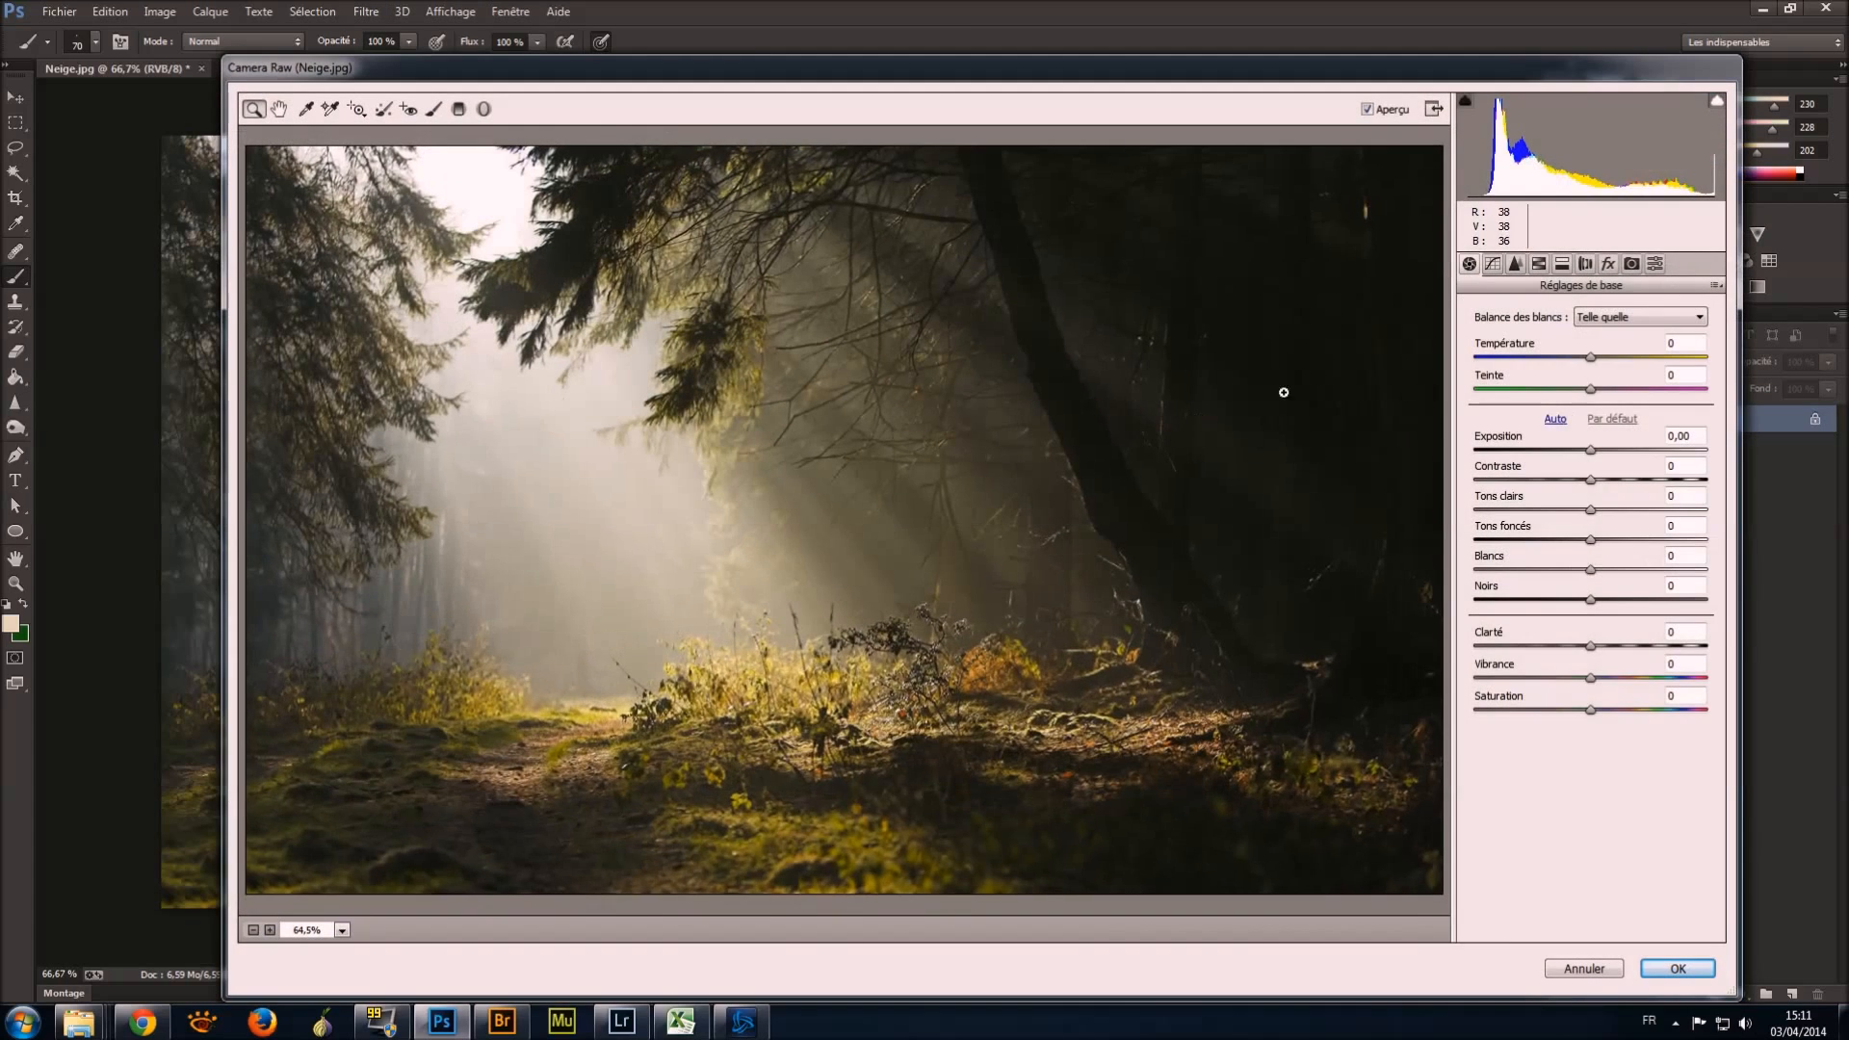
pyautogui.moveTo(1608, 651); pyautogui.dragTo(1555, 569)
pyautogui.moveTo(1592, 509); pyautogui.dragTo(1653, 547)
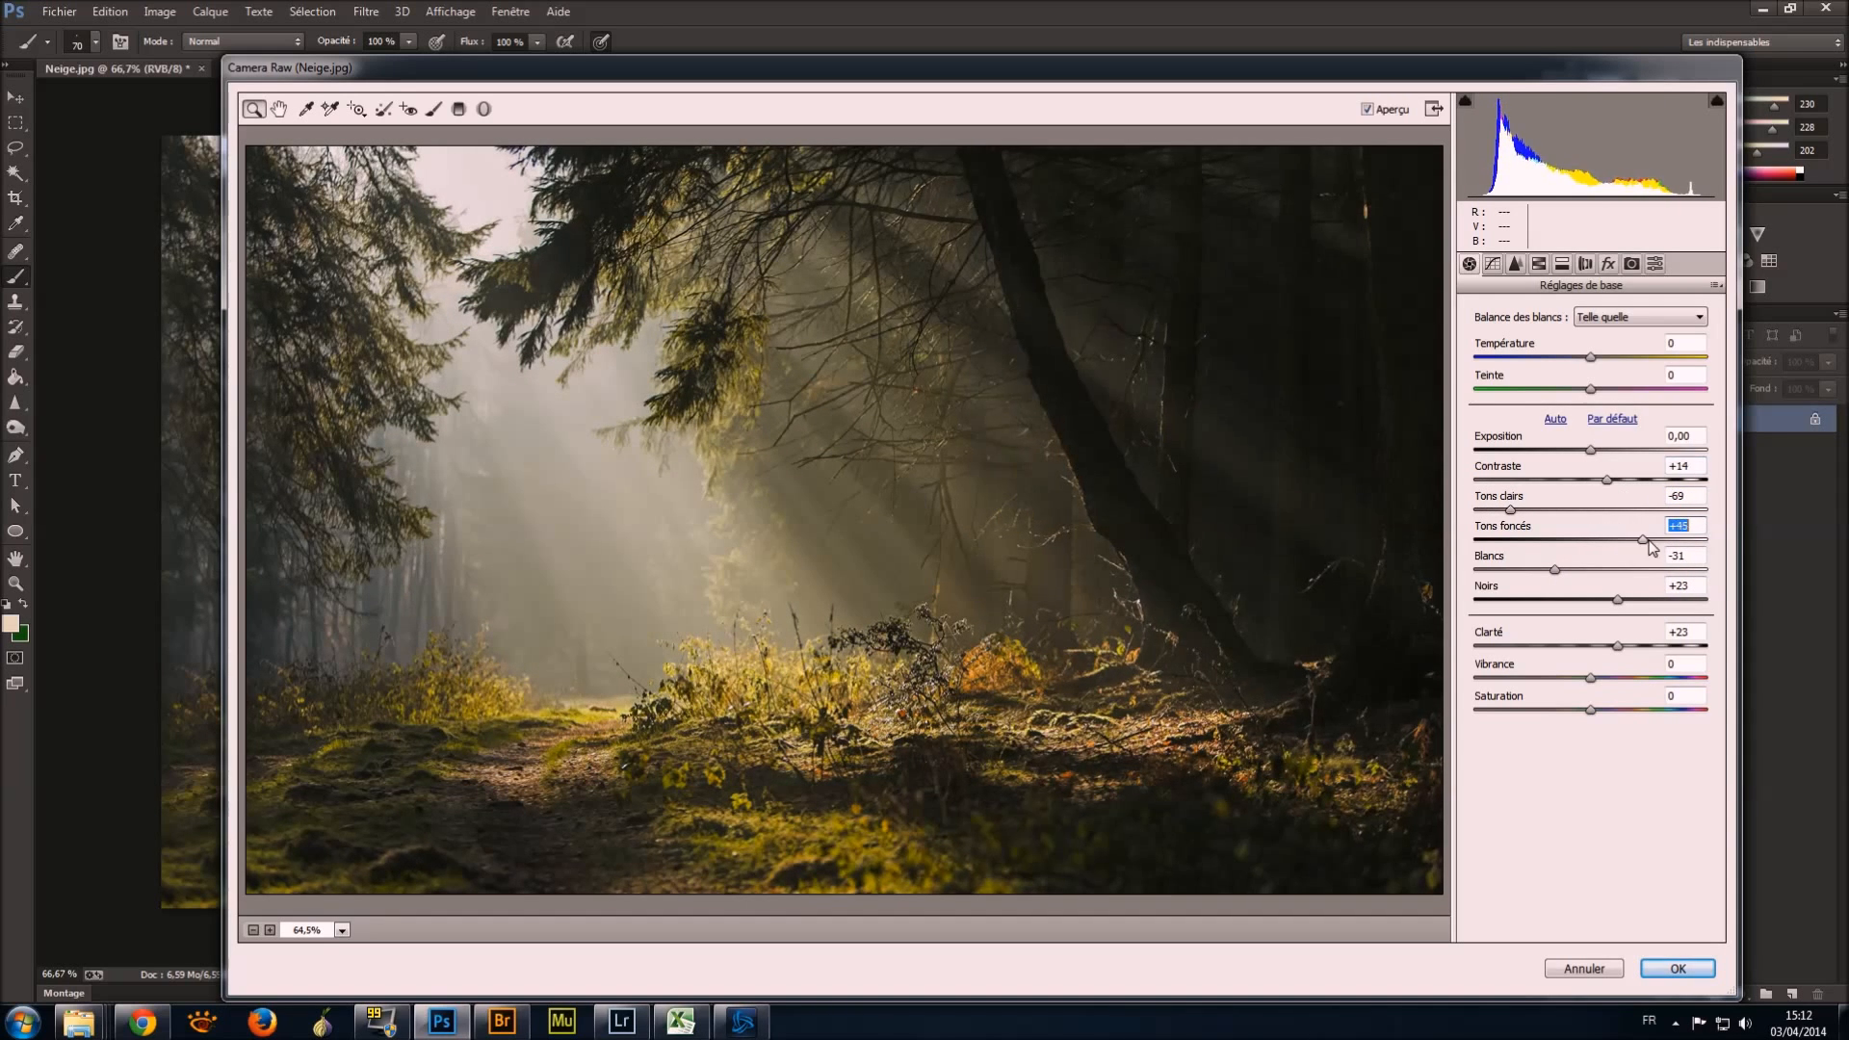
pyautogui.click(1678, 968)
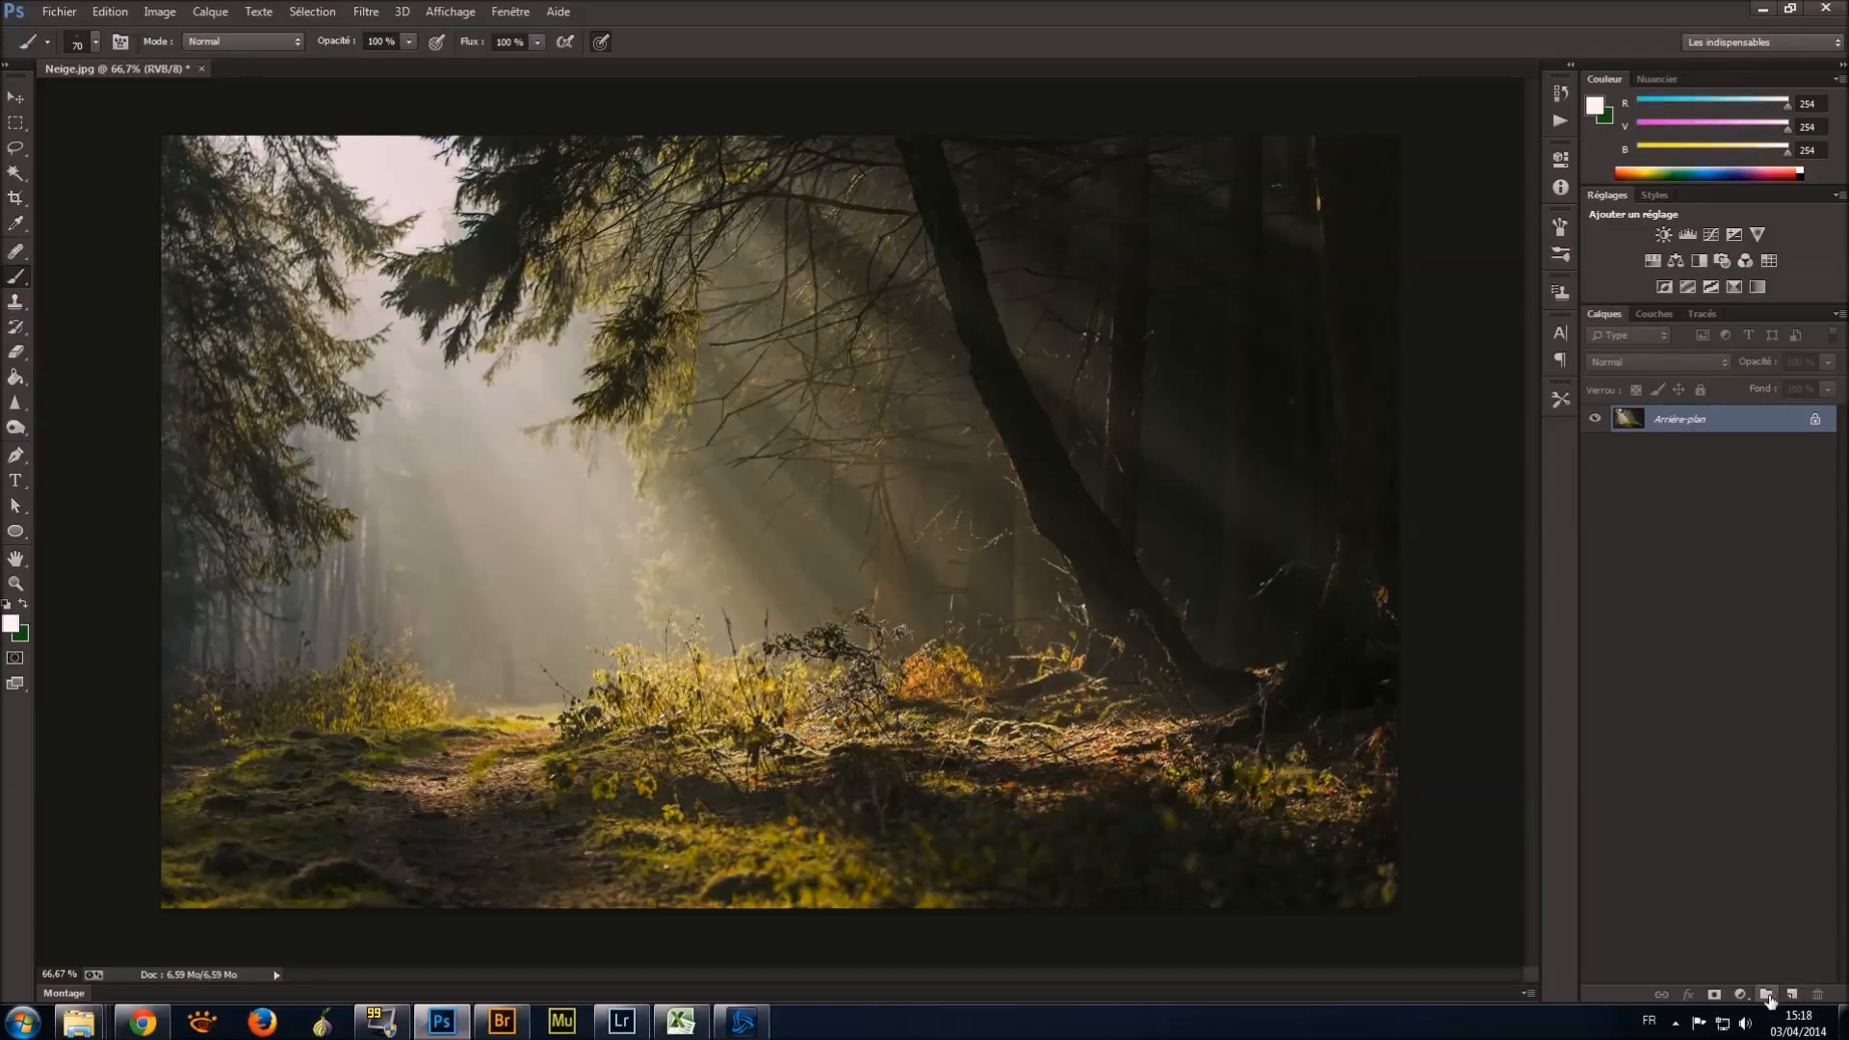
# Create a new layer group above the background and name it Save.
pyautogui.click(1766, 995)
pyautogui.doubleClick(1672, 417)
pyautogui.write('Save')
pyautogui.press('Return')
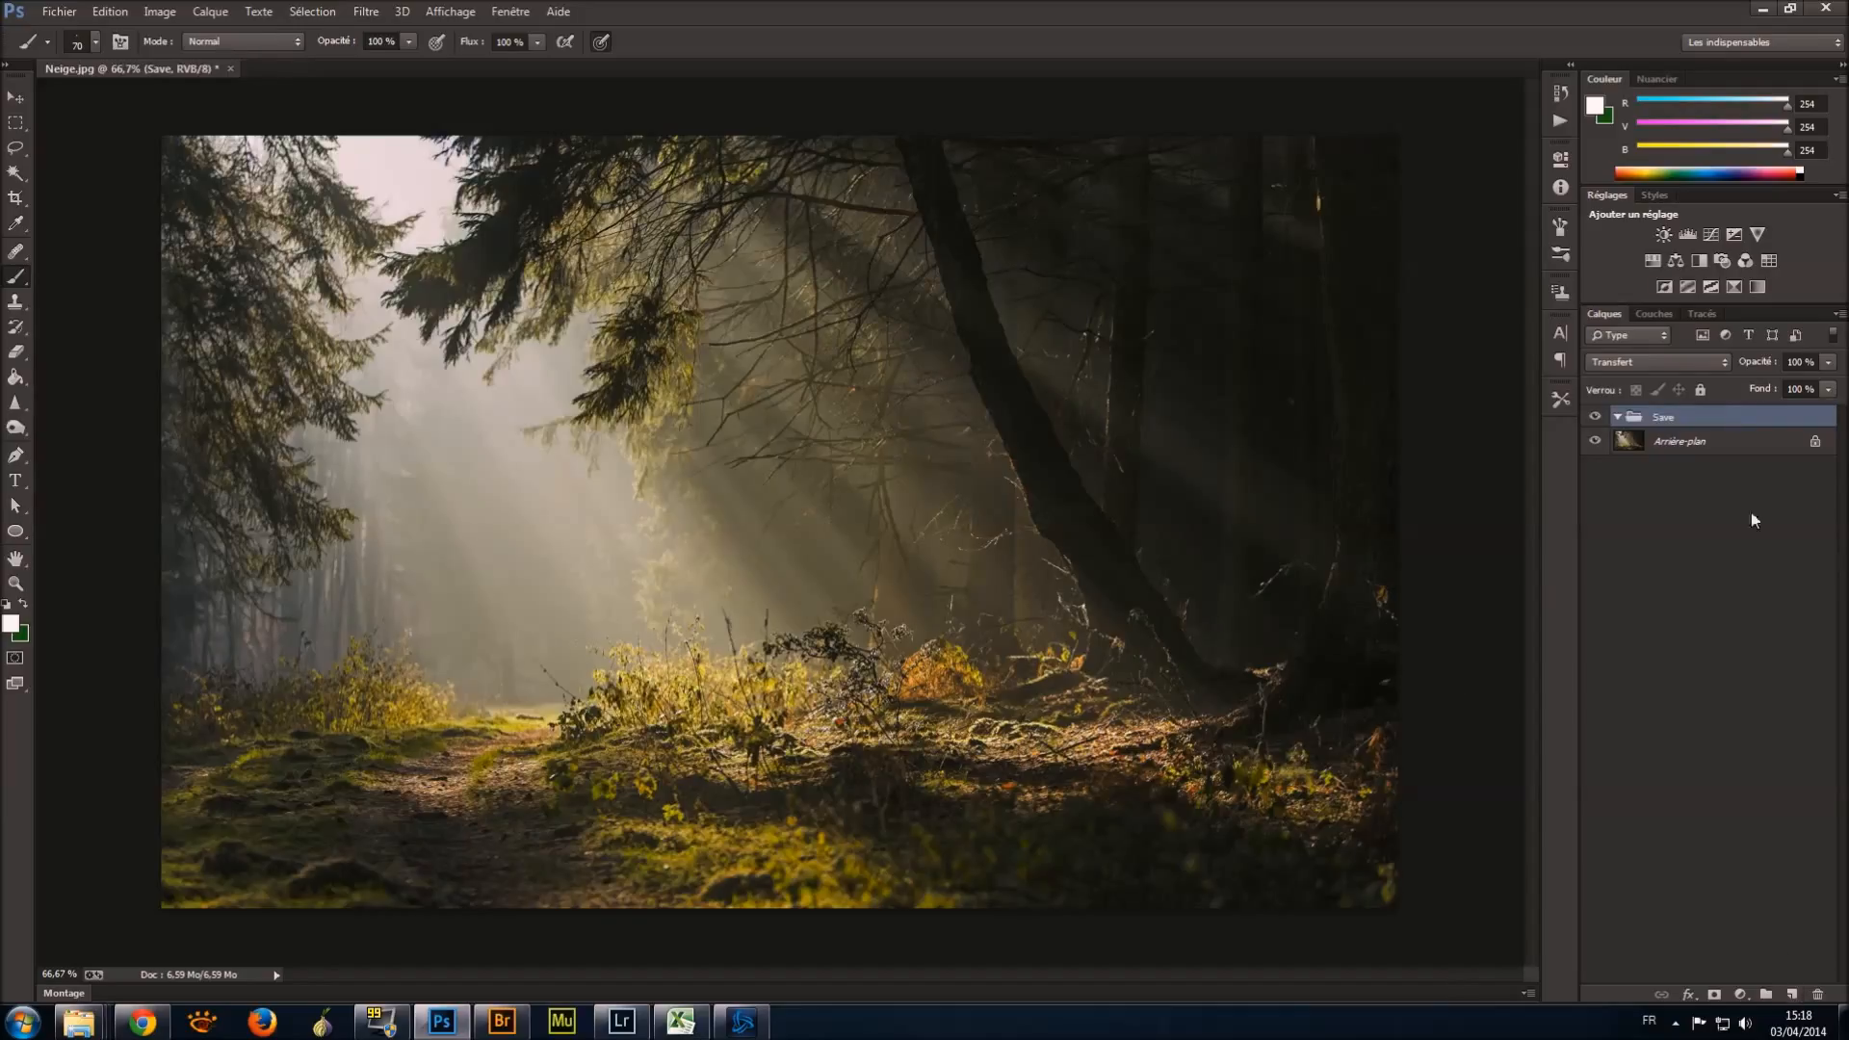
# Duplicate the Arrière-plan layer, name the copy Base and move it into the Save group.
pyautogui.click(1671, 439)
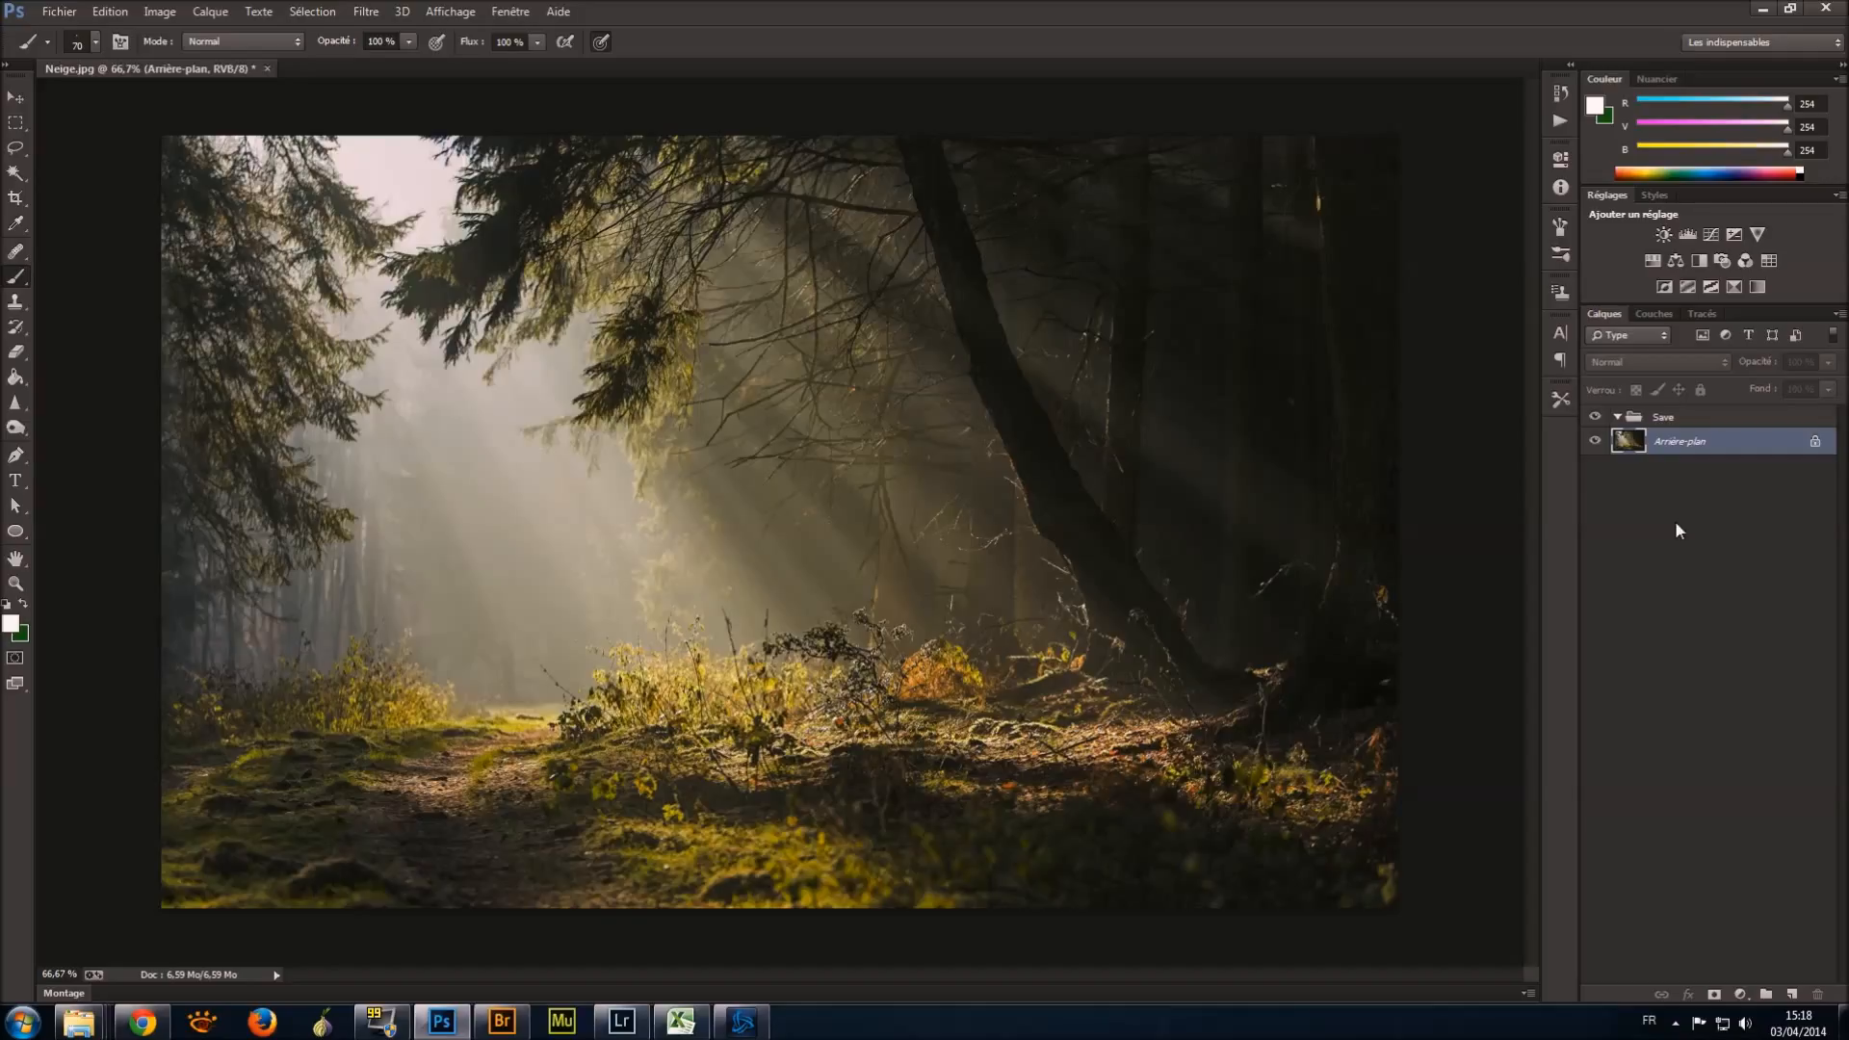
pyautogui.hotkey('ctrl', 'j')
pyautogui.doubleClick(1683, 450)
pyautogui.write('Base')
pyautogui.press('Return')
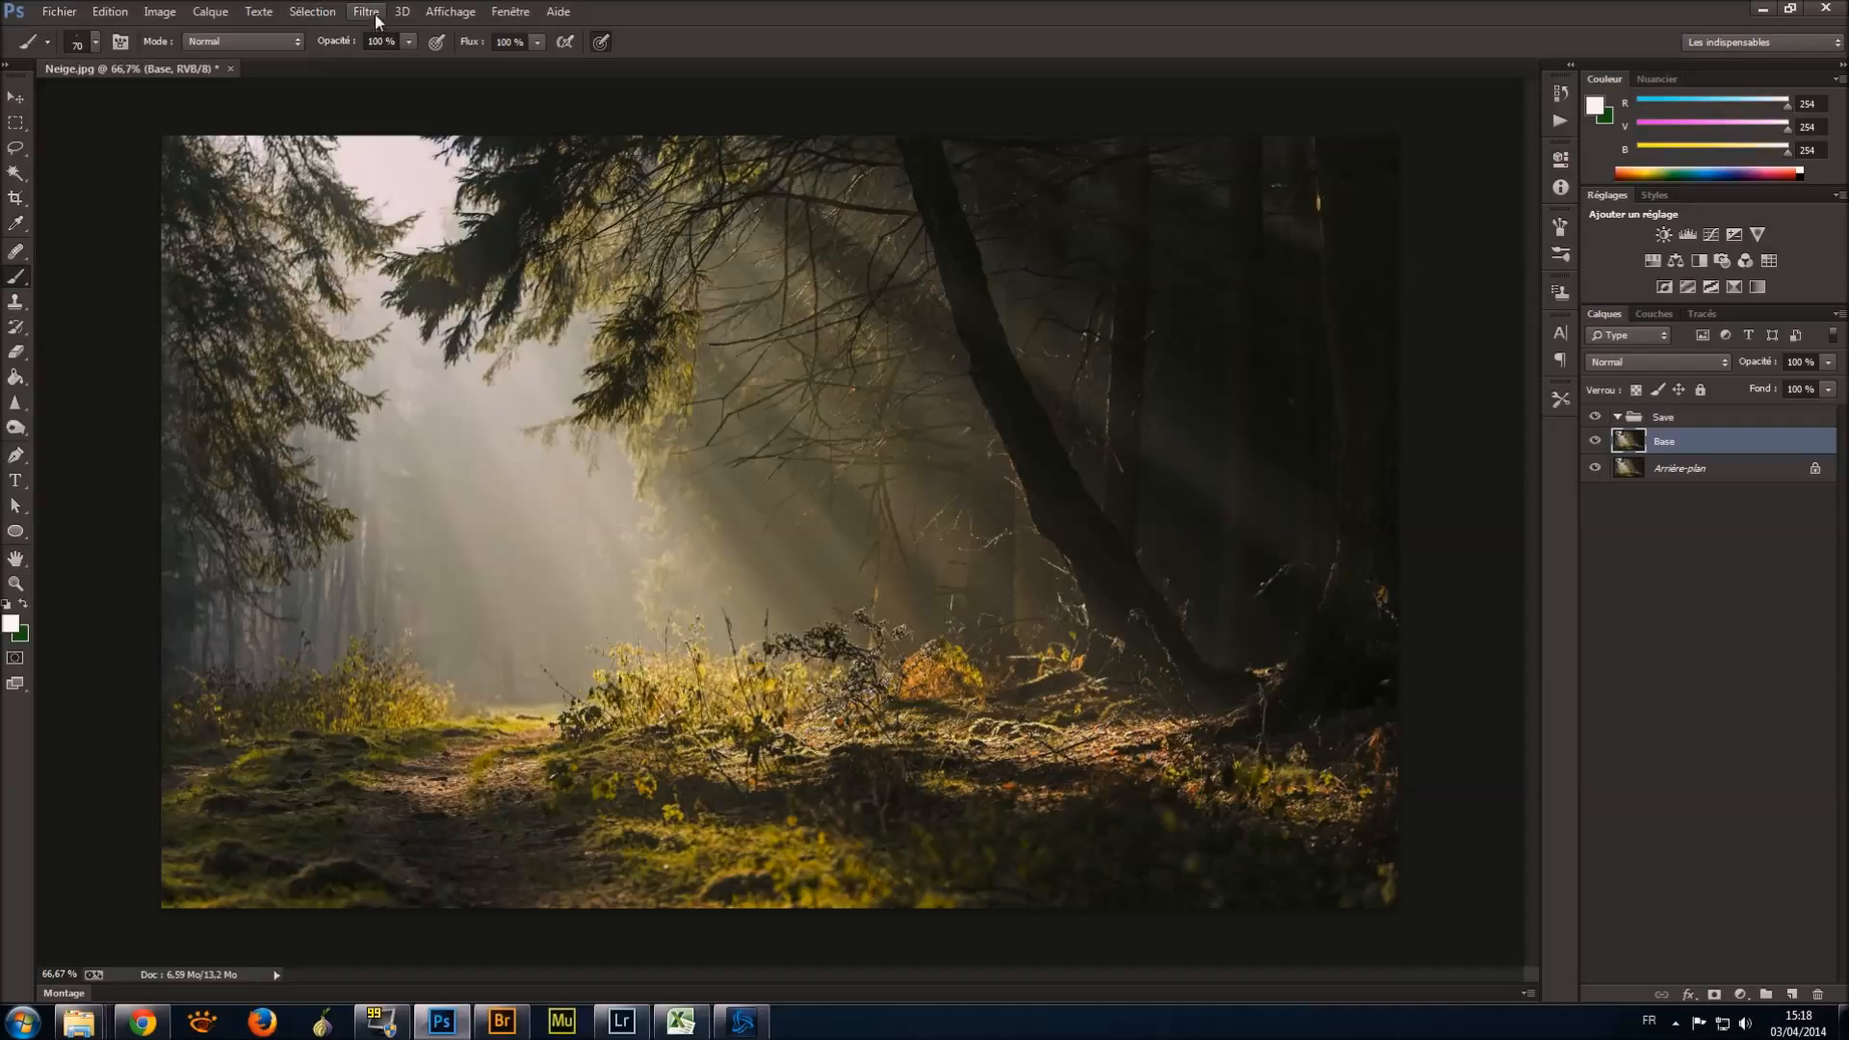
pyautogui.moveTo(1659, 449); pyautogui.dragTo(1687, 417)
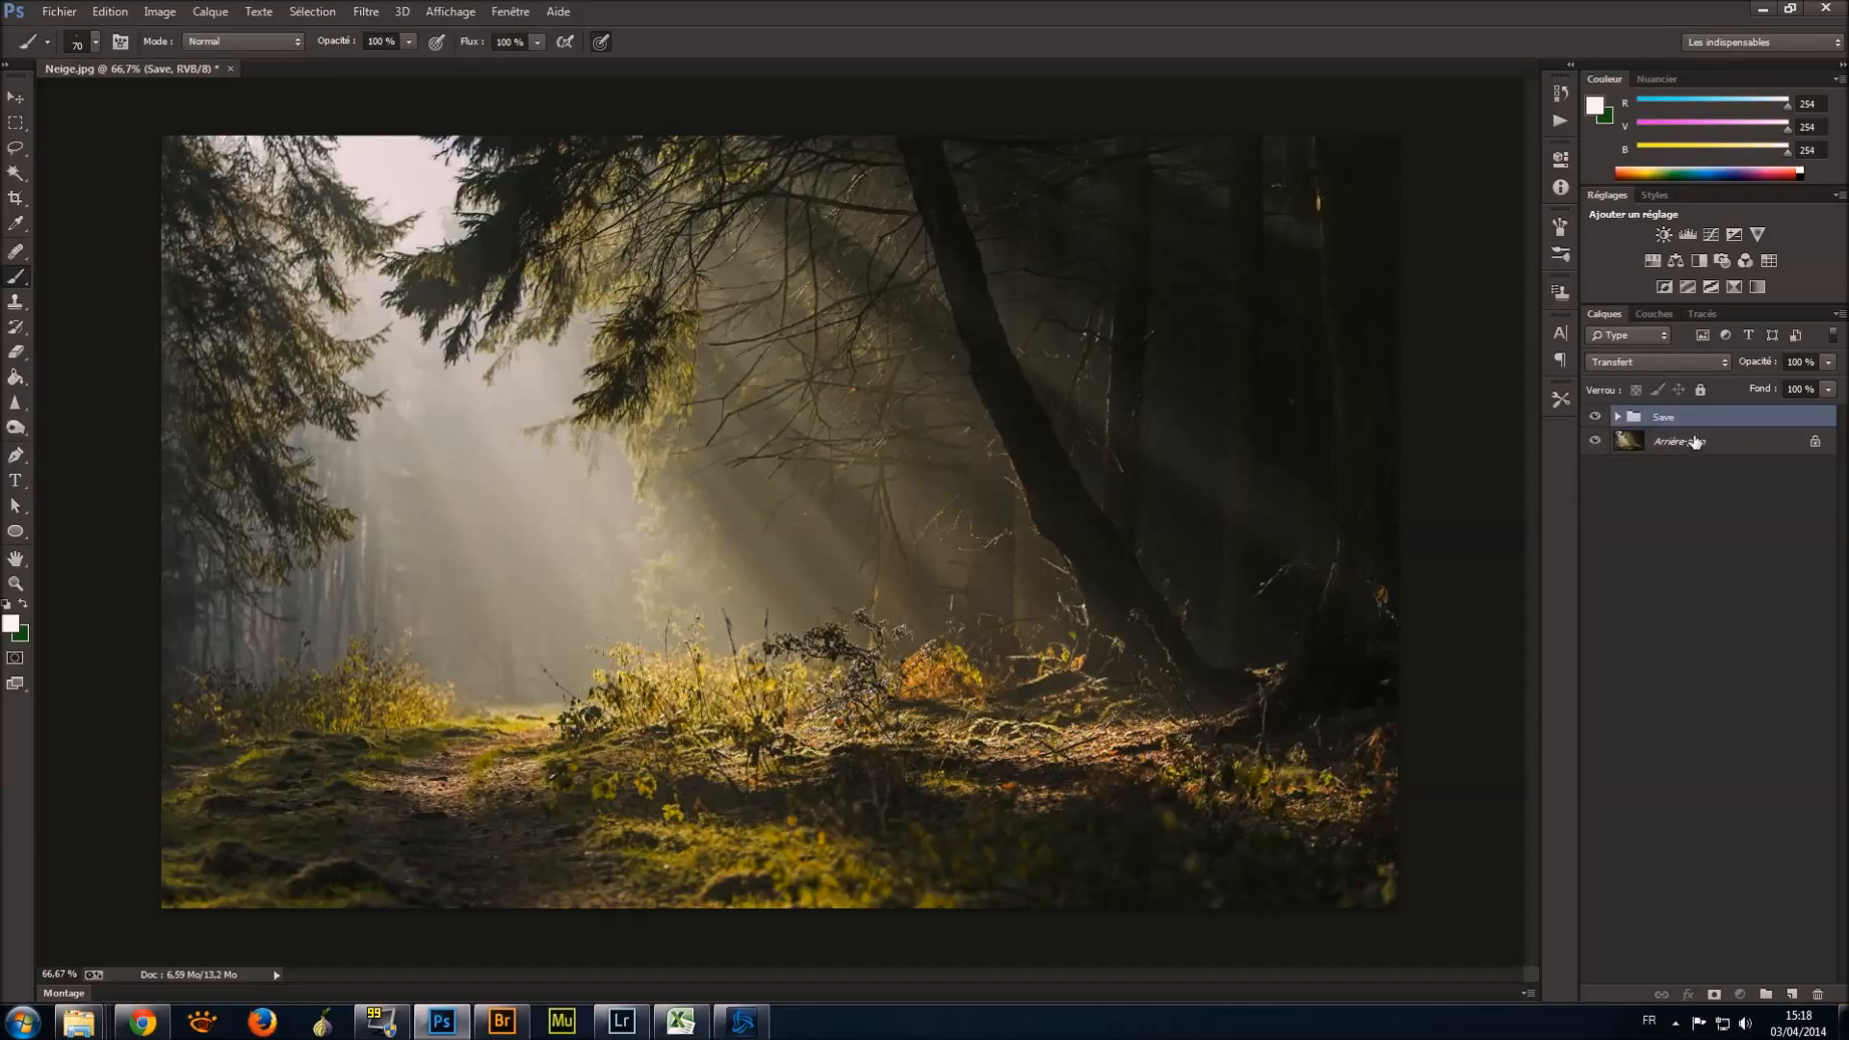
# Duplicate the Arrière-plan layer again and name the copy Neige.
pyautogui.rightClick(1694, 442)
pyautogui.click(1478, 7)
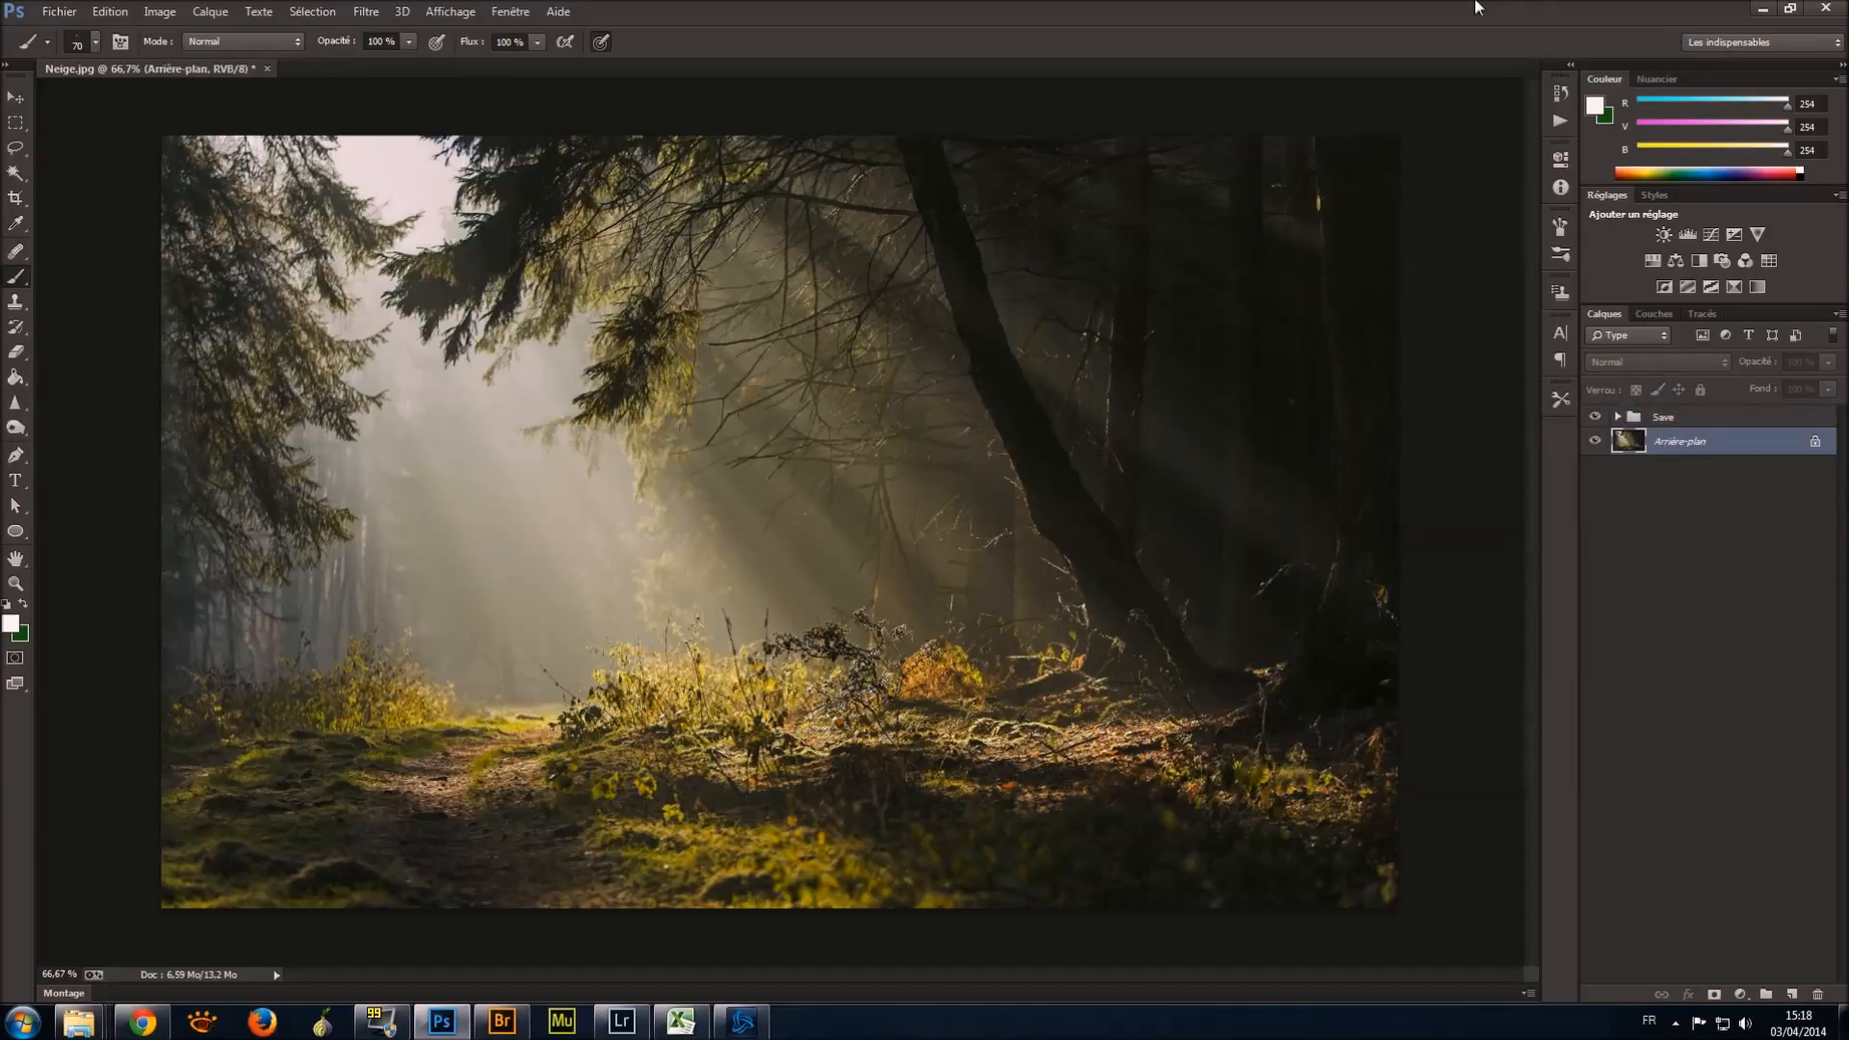
pyautogui.hotkey('ctrl', 'j')
pyautogui.doubleClick(1686, 443)
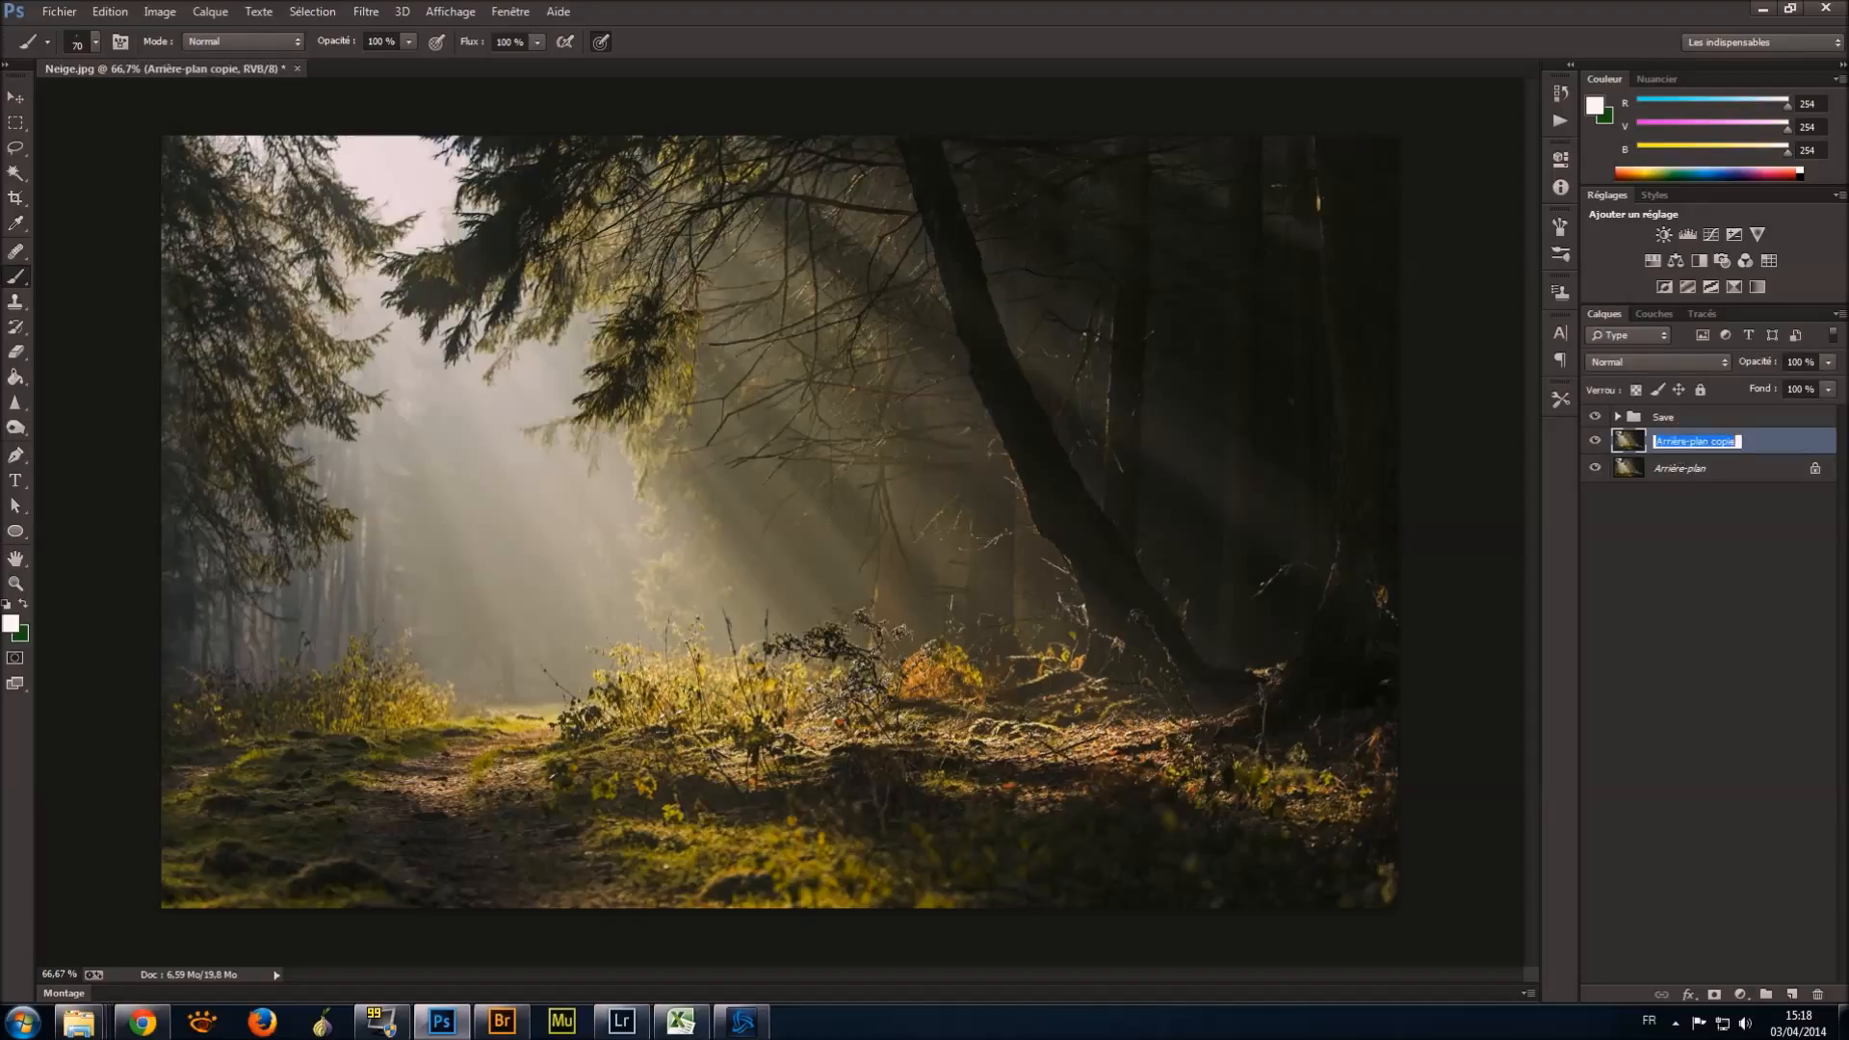
pyautogui.write('Neige')
pyautogui.press('Return')
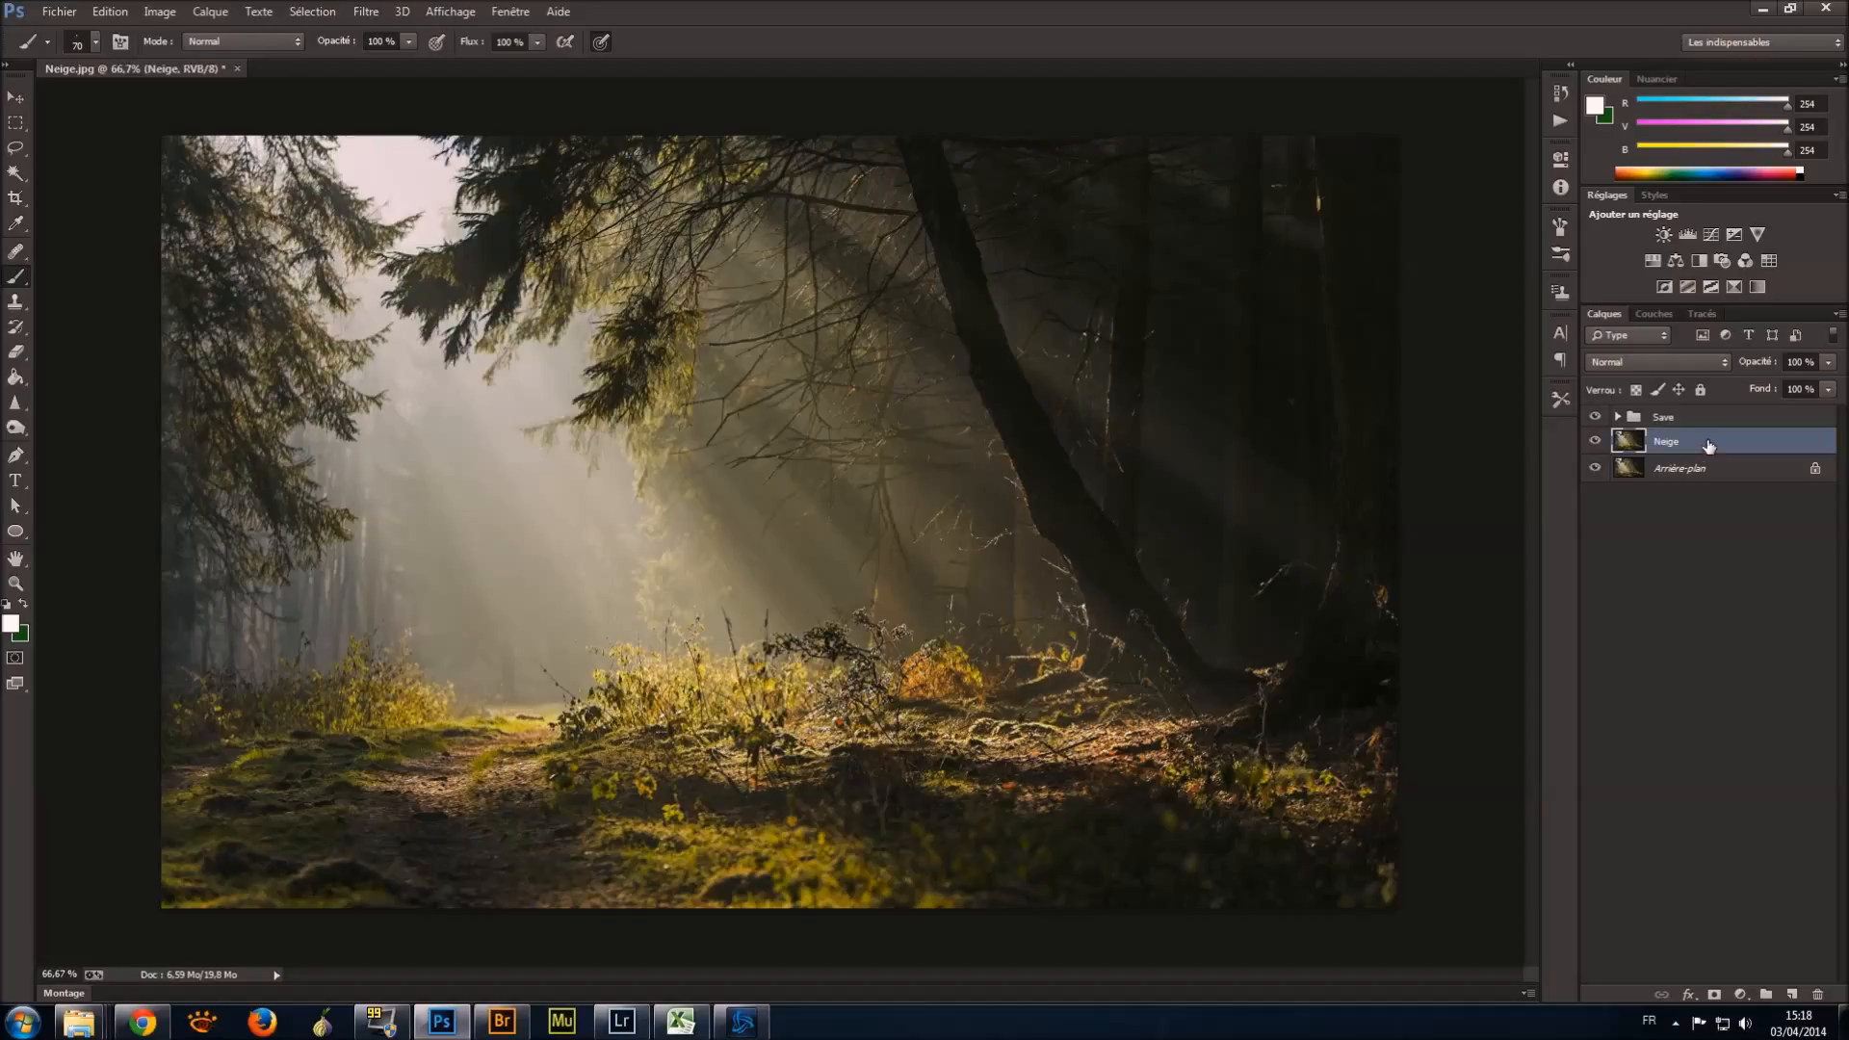
# Duplicate the Neige layer and name the copy Clarté.
pyautogui.hotkey('ctrl', 'j')
pyautogui.doubleClick(1671, 445)
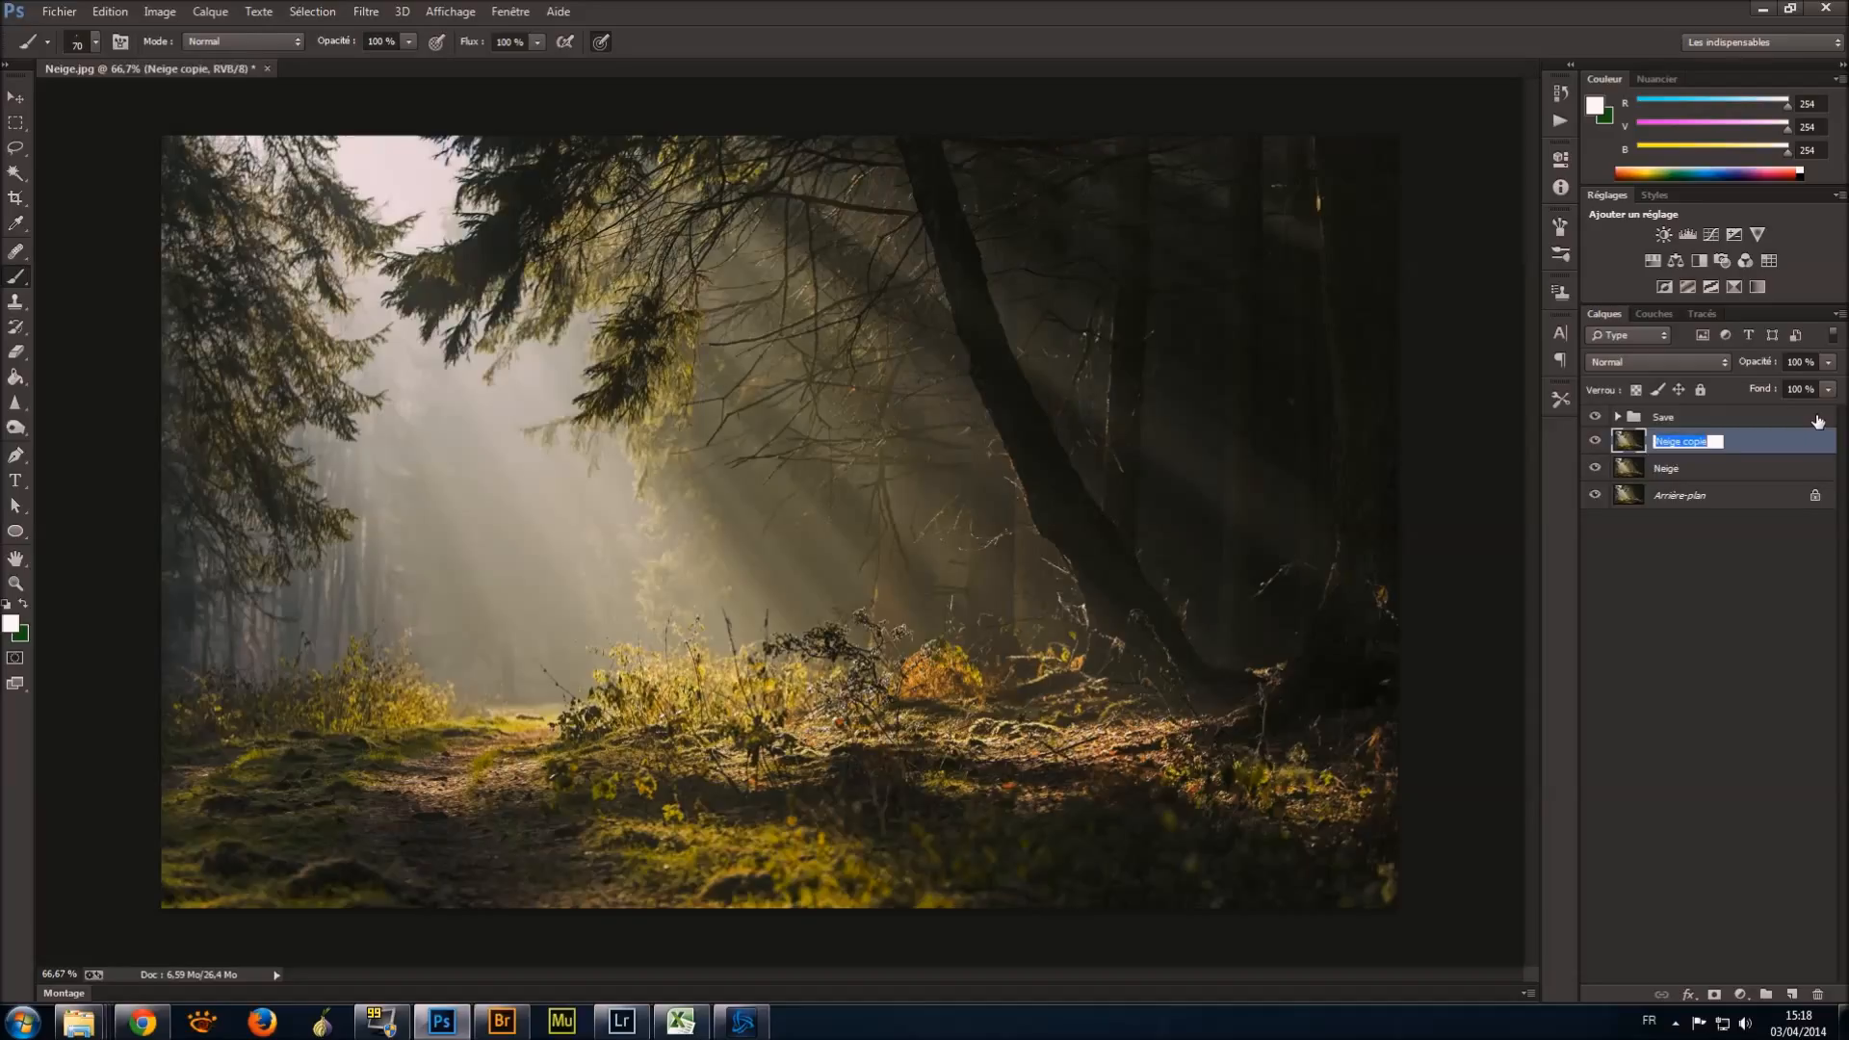
pyautogui.write('Clarté')
pyautogui.press('Return')
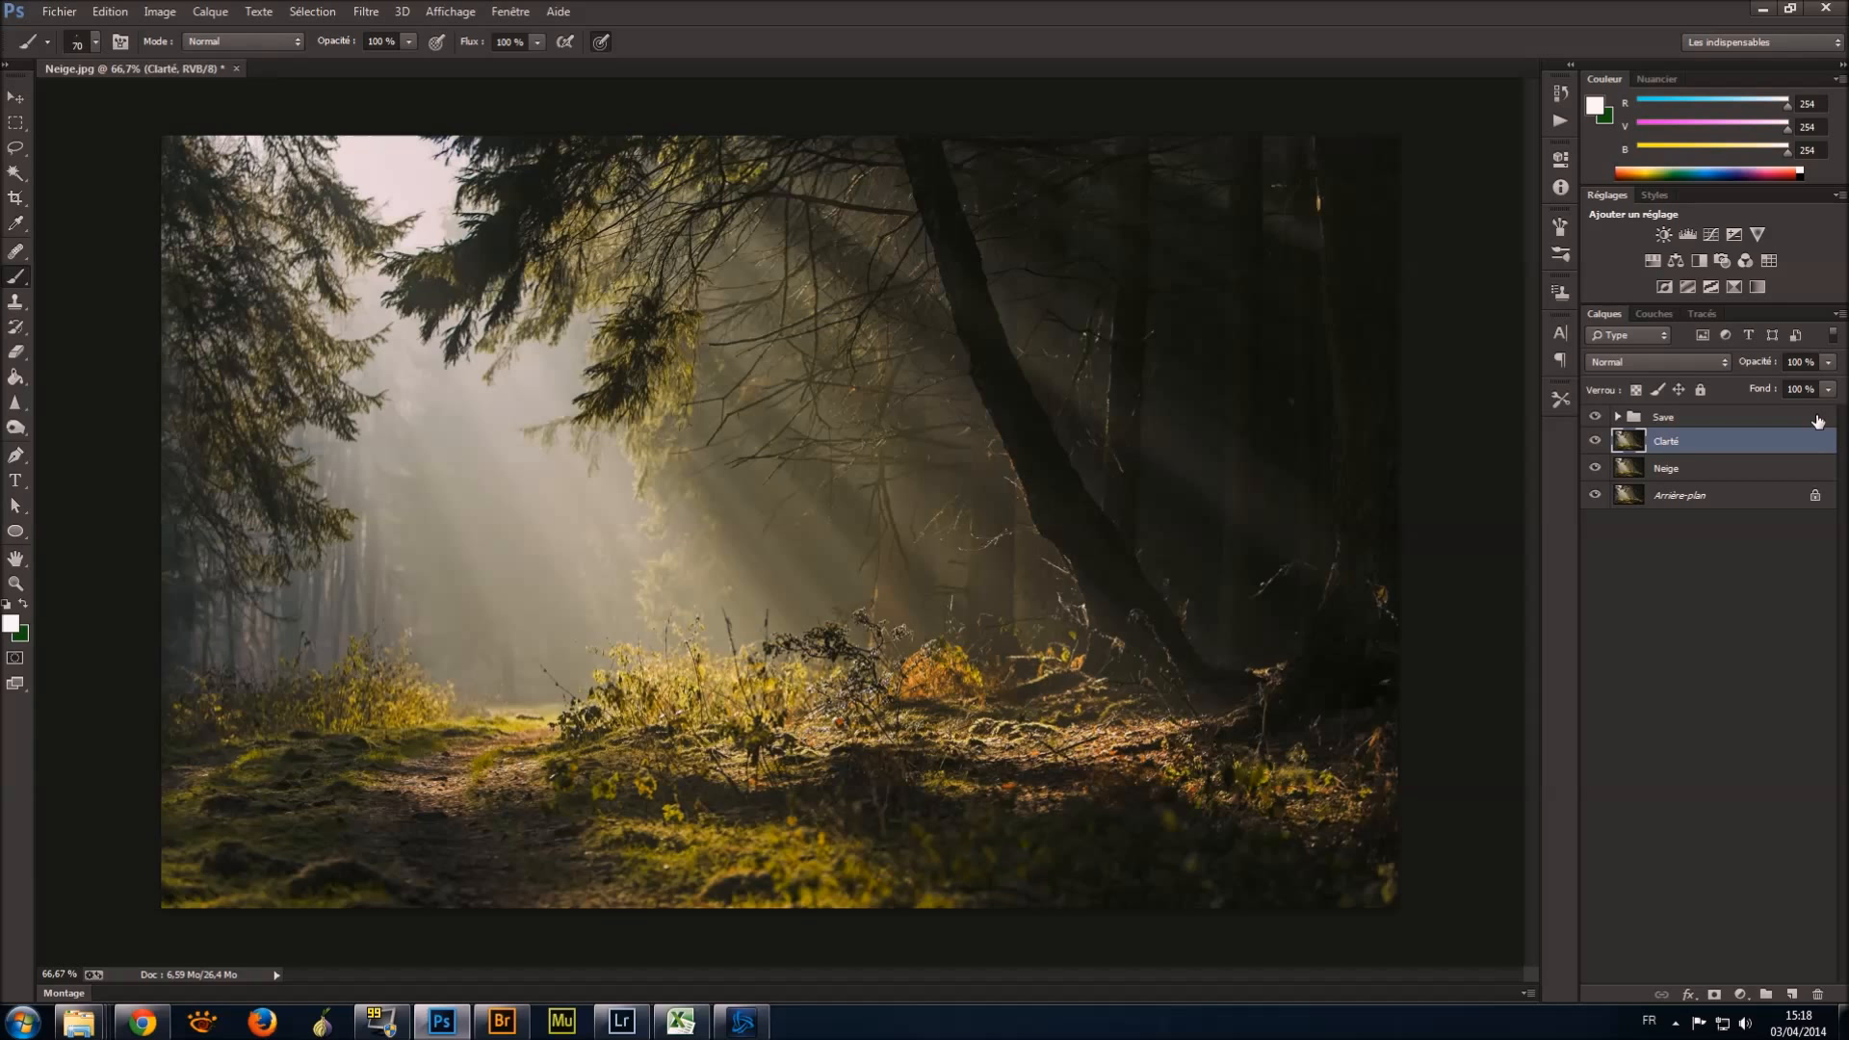
# Open the Camera Raw filter on the Clarté layer and set Clarté to +52 and Saturation to +65.
pyautogui.click(366, 12)
pyautogui.moveTo(187, 14)
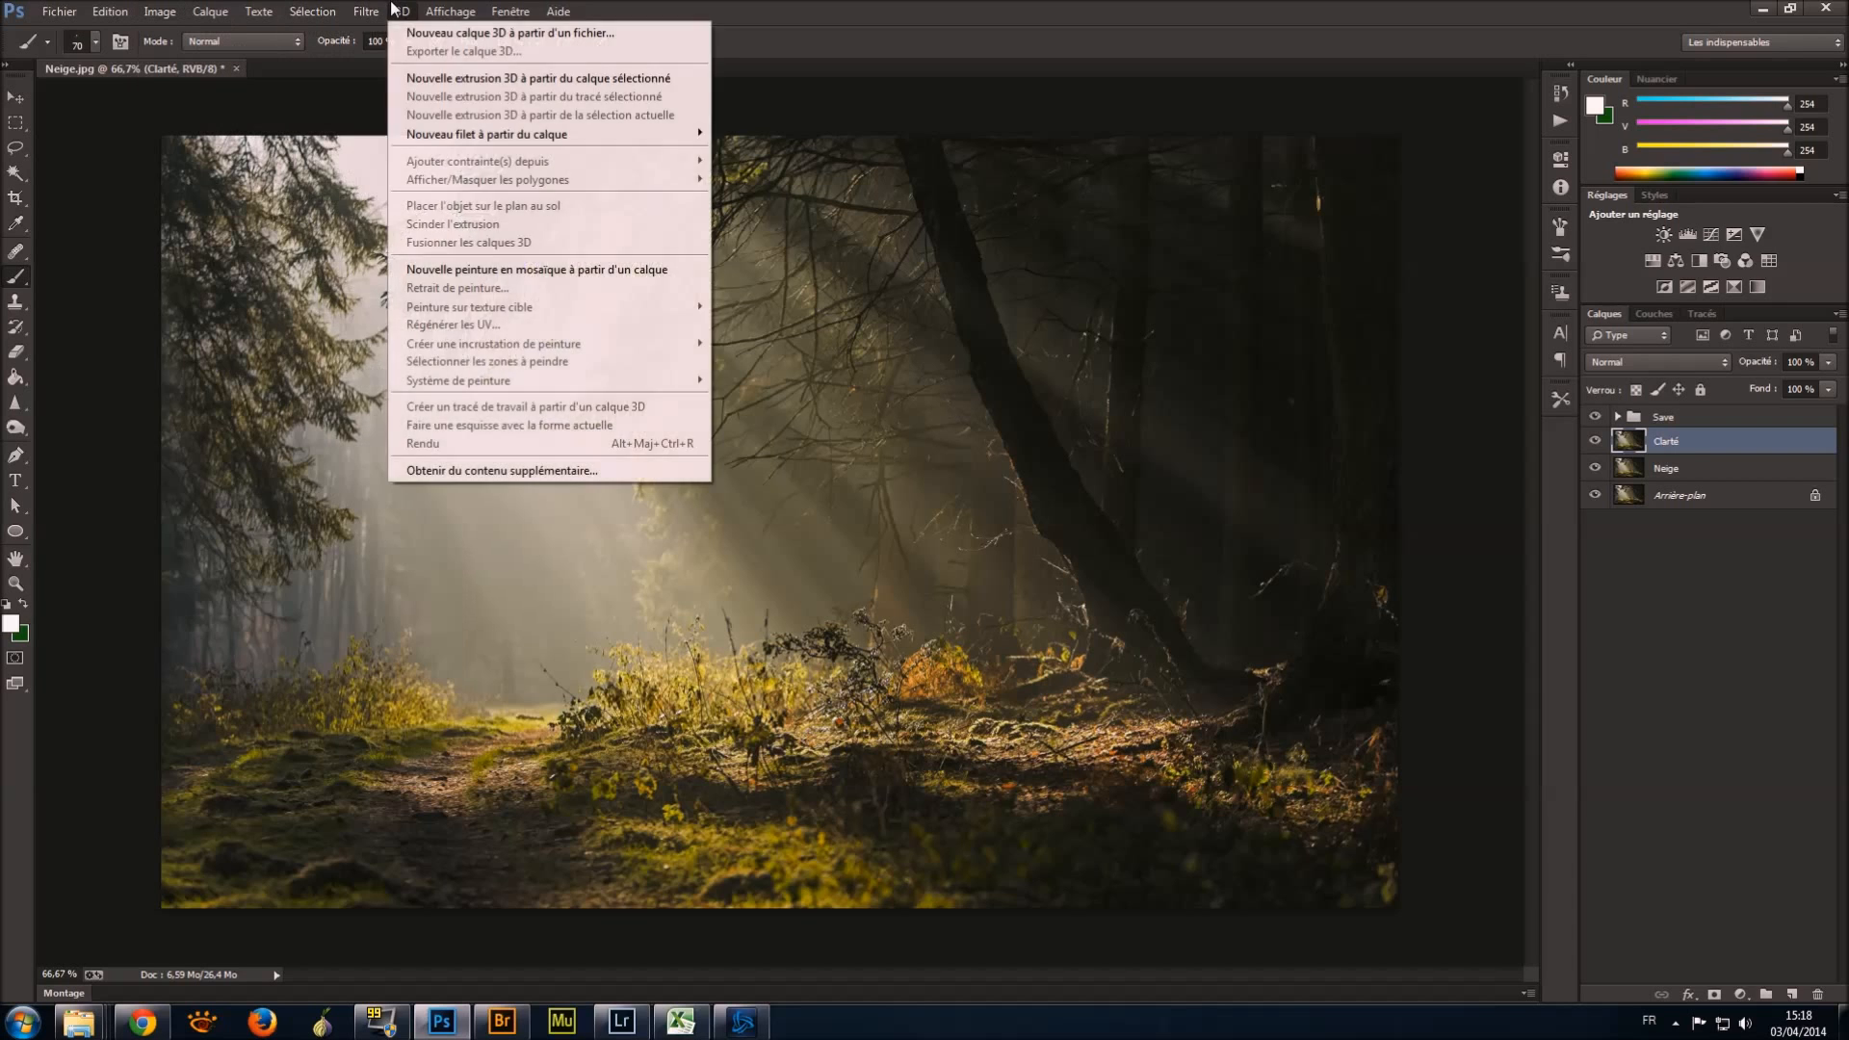
pyautogui.moveTo(370, 12)
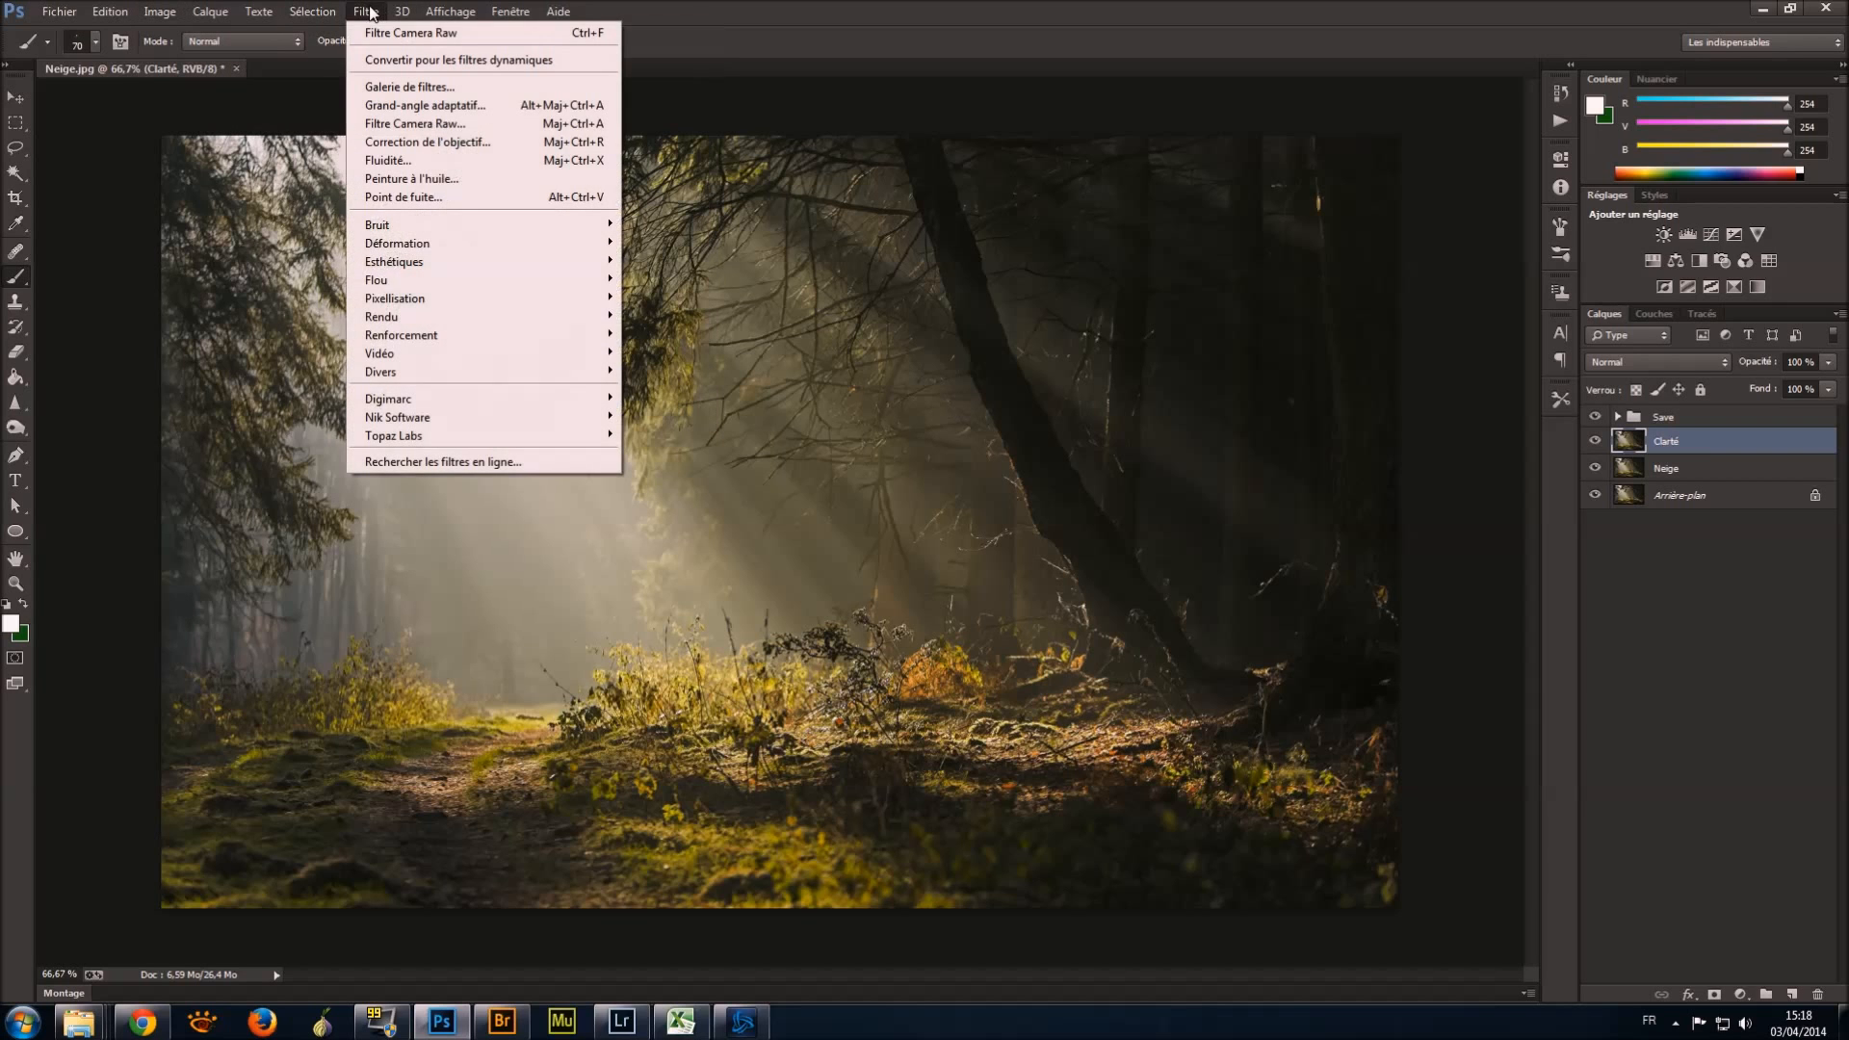
pyautogui.click(572, 123)
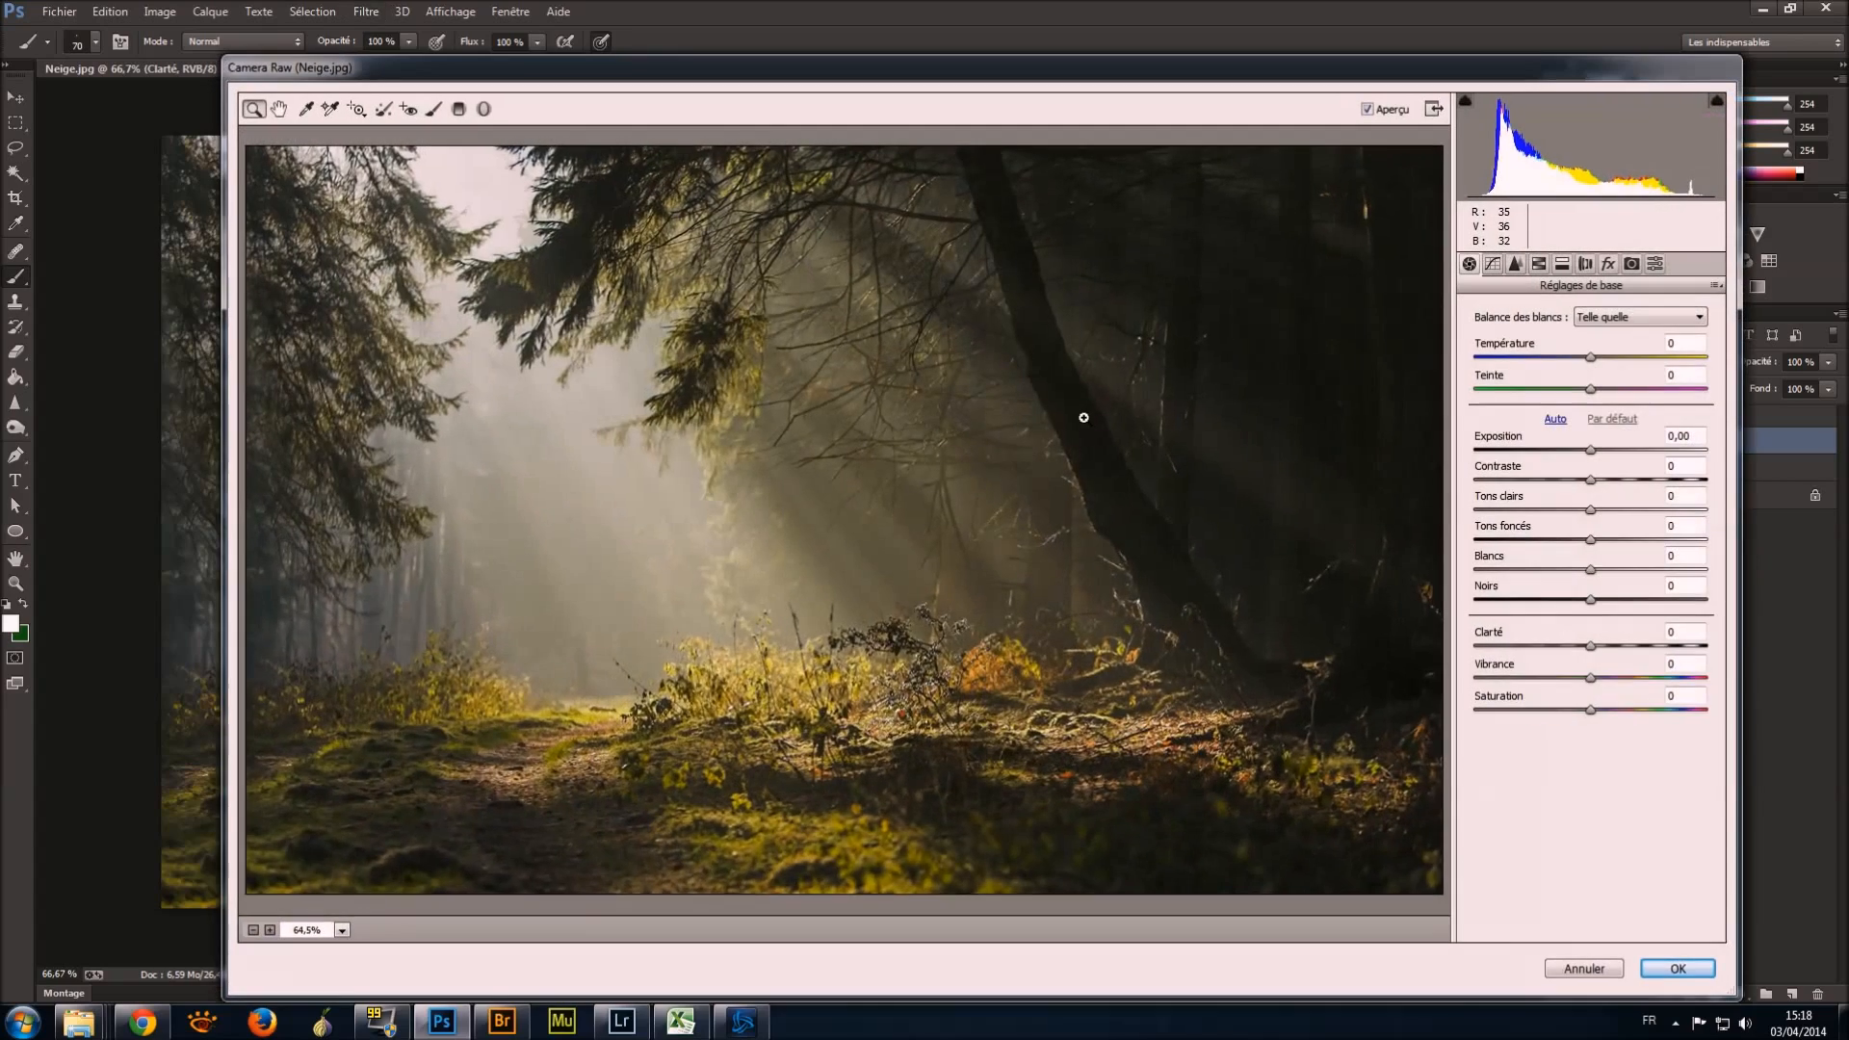
pyautogui.moveTo(1591, 645); pyautogui.dragTo(1589, 687)
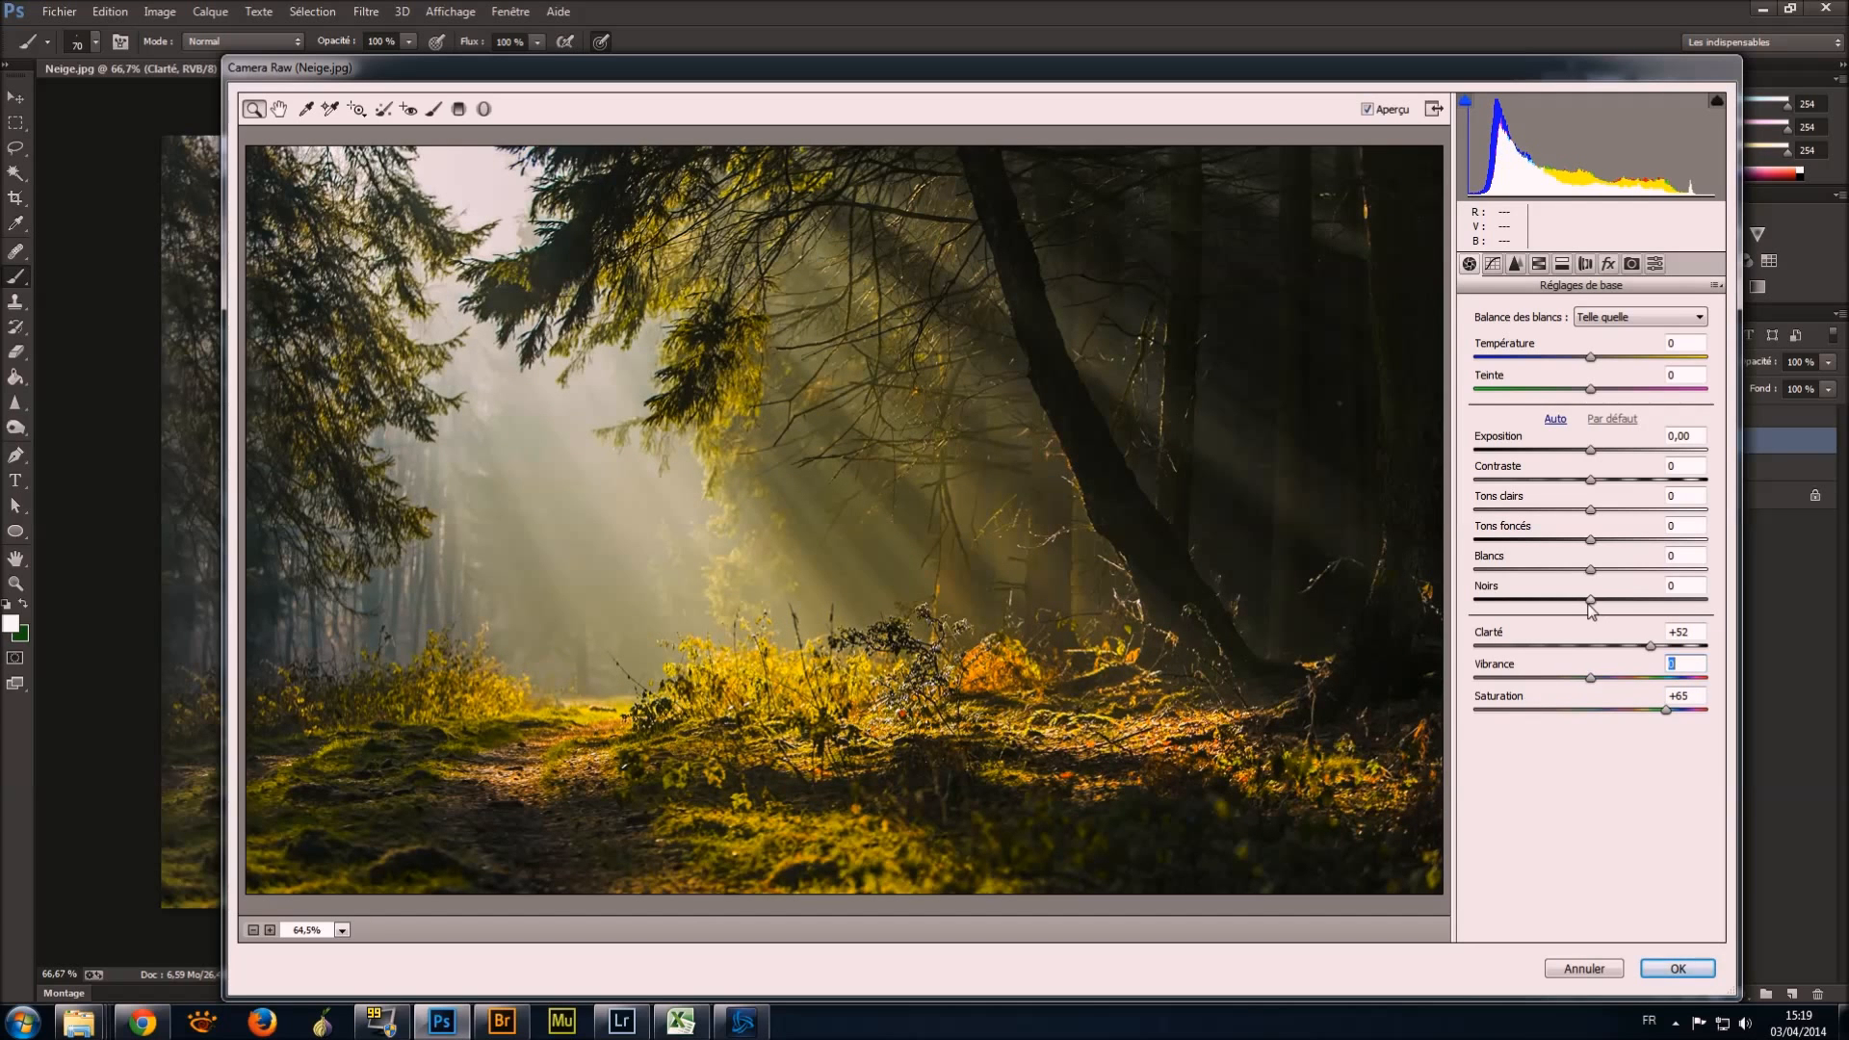
# Set Tons foncés to +100, Noirs to +38, Tons clairs to -89 and Blancs to -100, and apply the Camera Raw filter.
pyautogui.moveTo(1592, 540); pyautogui.dragTo(1765, 538)
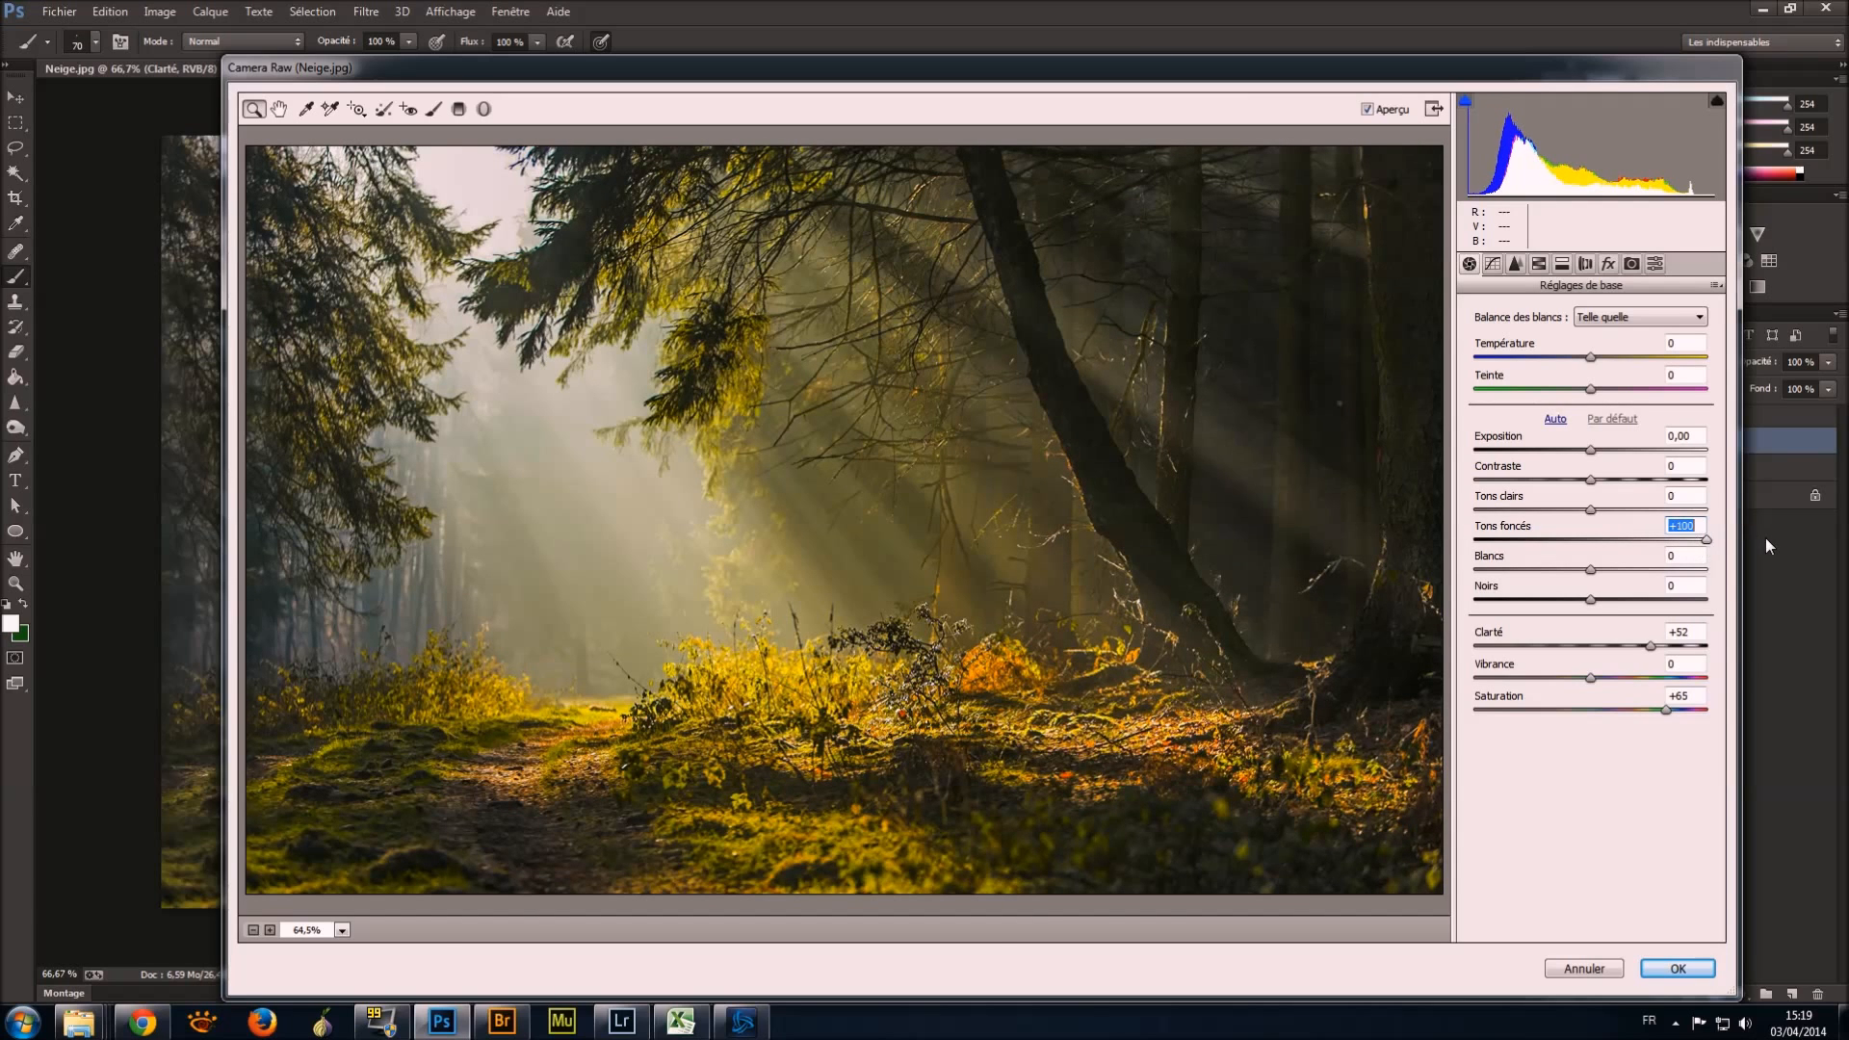
pyautogui.moveTo(1591, 599); pyautogui.dragTo(1635, 598)
pyautogui.click(1592, 510)
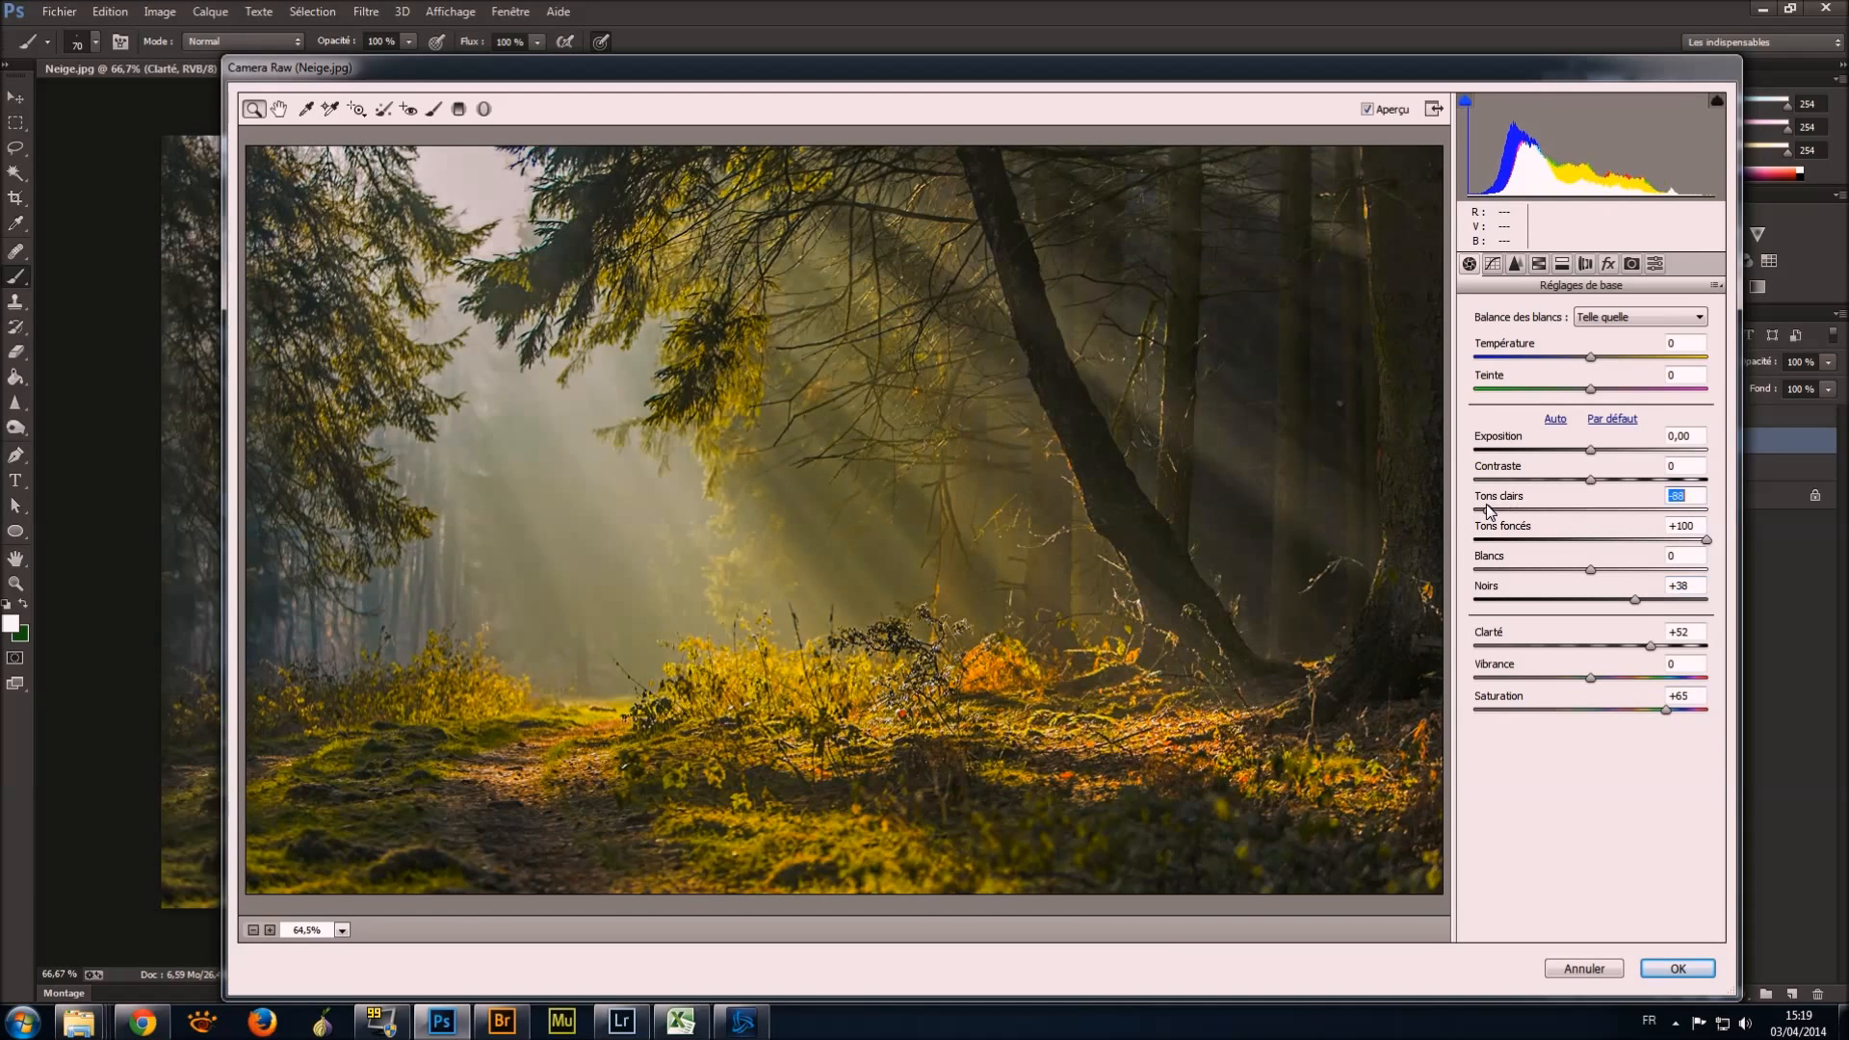
pyautogui.moveTo(1591, 510); pyautogui.dragTo(1488, 511)
pyautogui.moveTo(1587, 570); pyautogui.dragTo(1427, 574)
pyautogui.moveTo(1599, 570); pyautogui.dragTo(1304, 561)
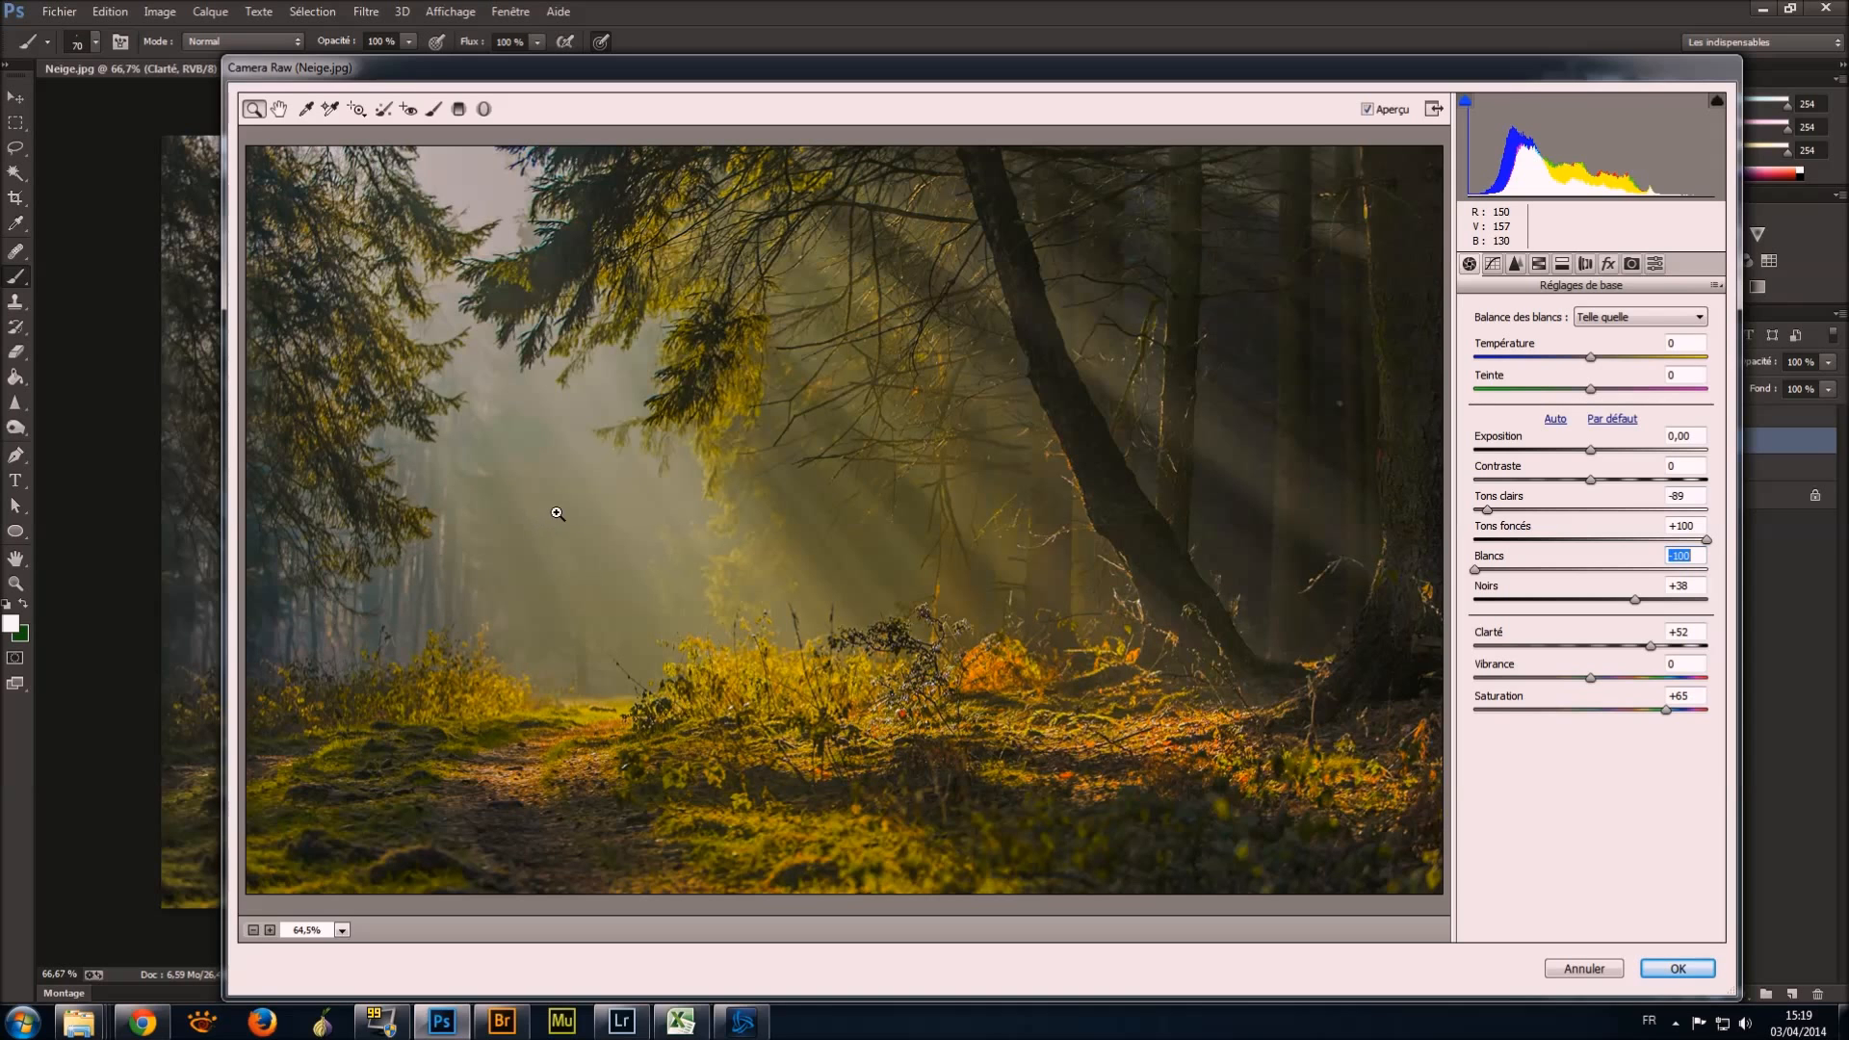
pyautogui.click(1688, 969)
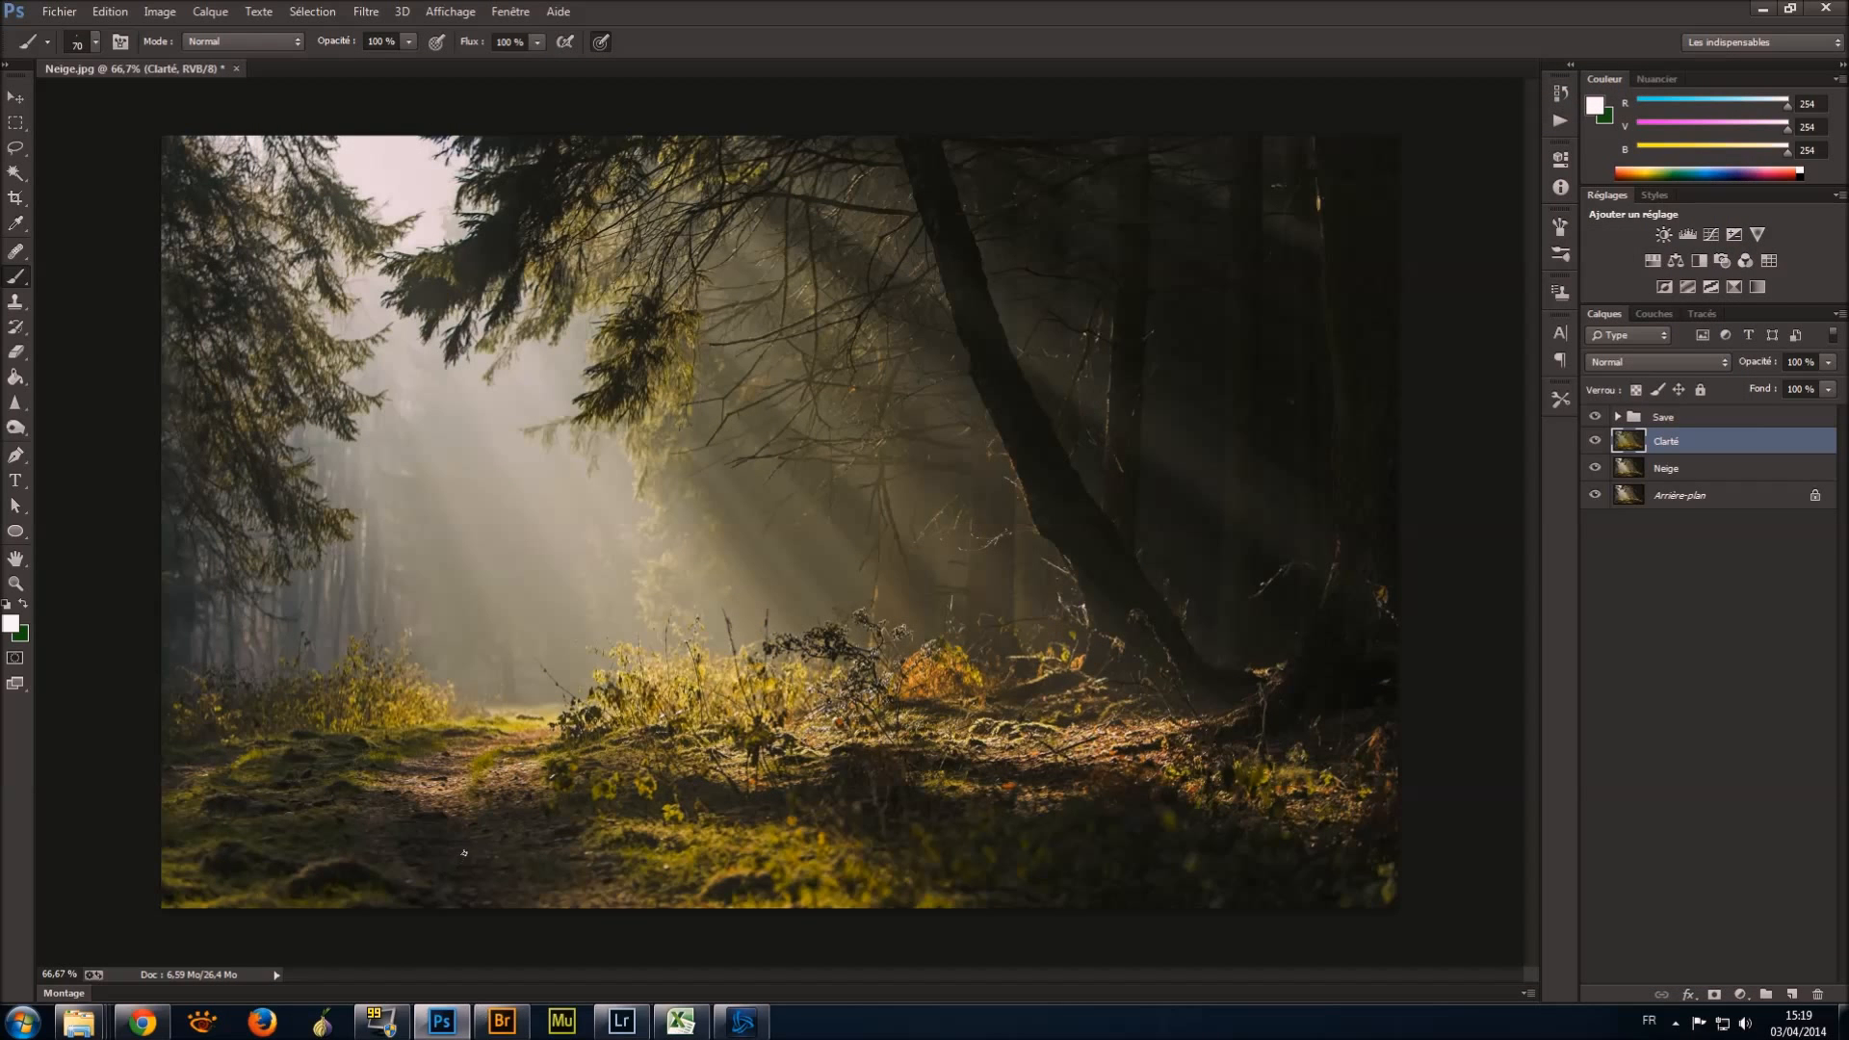
# Hide the Save group and compare the image with and without the Clarté layer.
pyautogui.click(1594, 419)
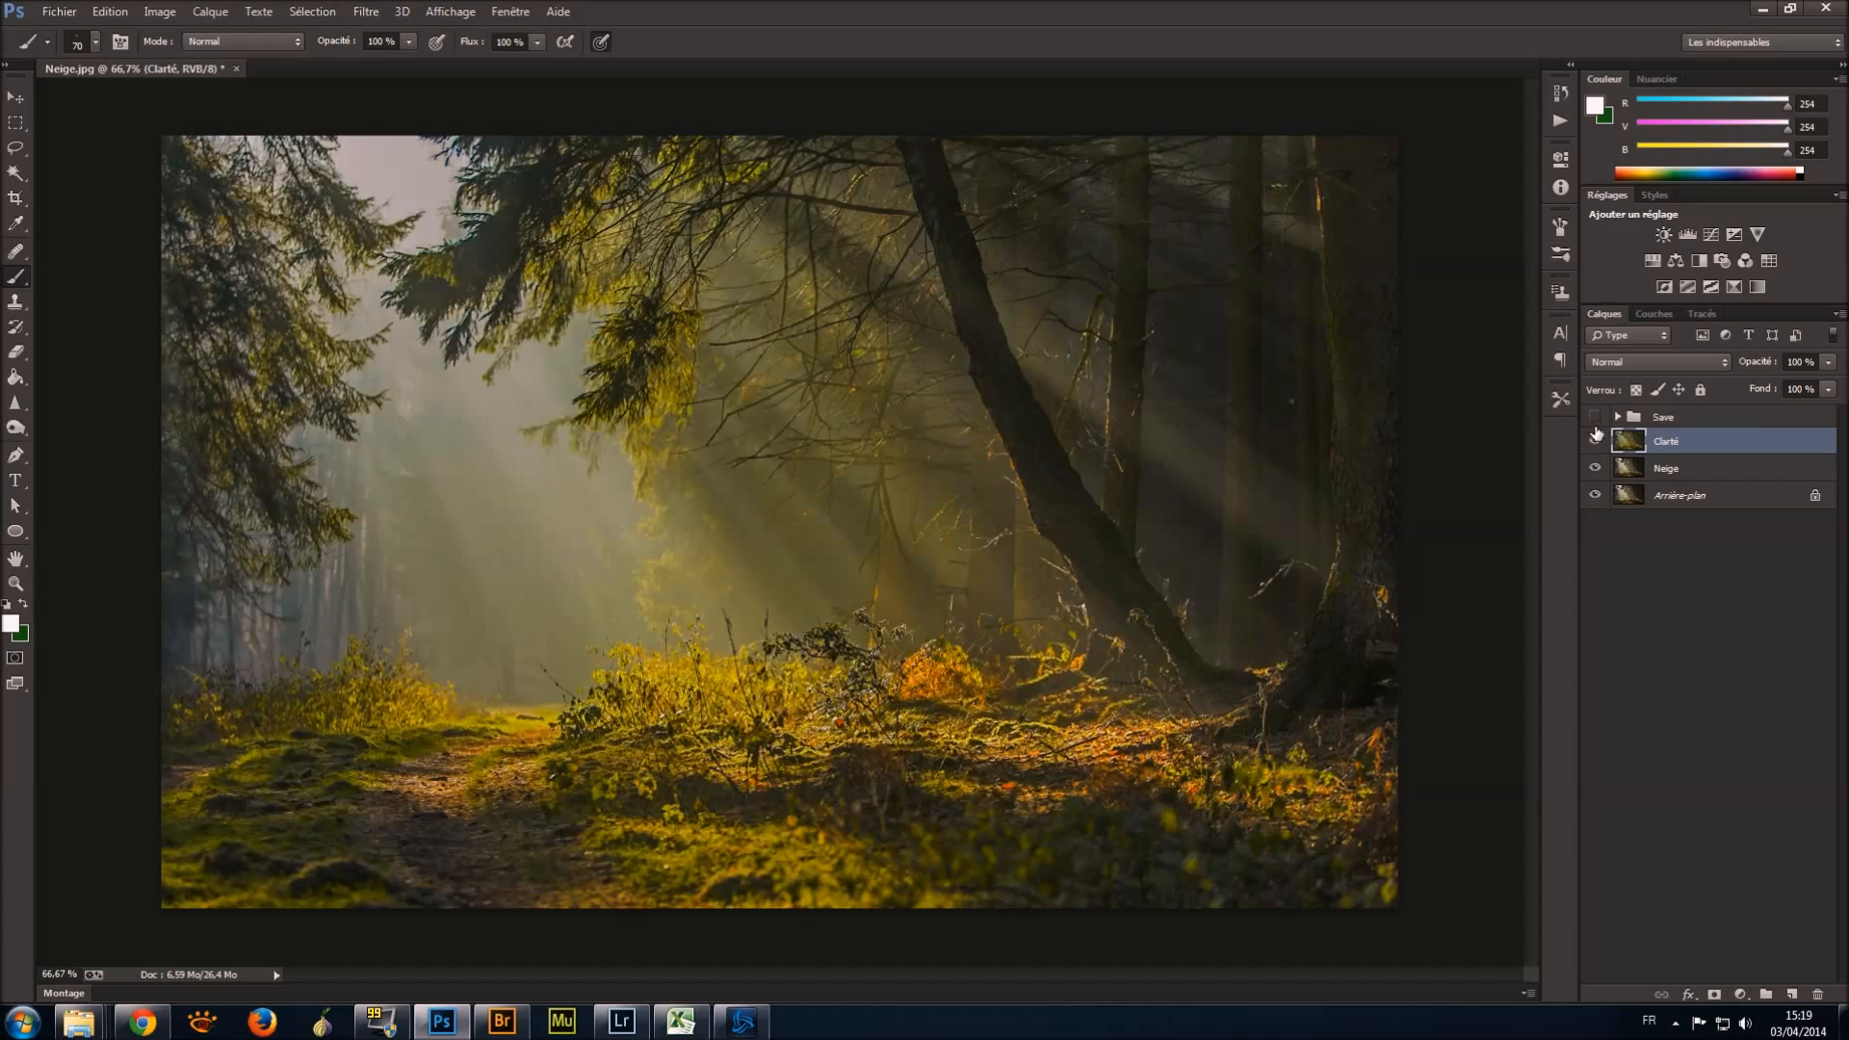
pyautogui.click(1596, 443)
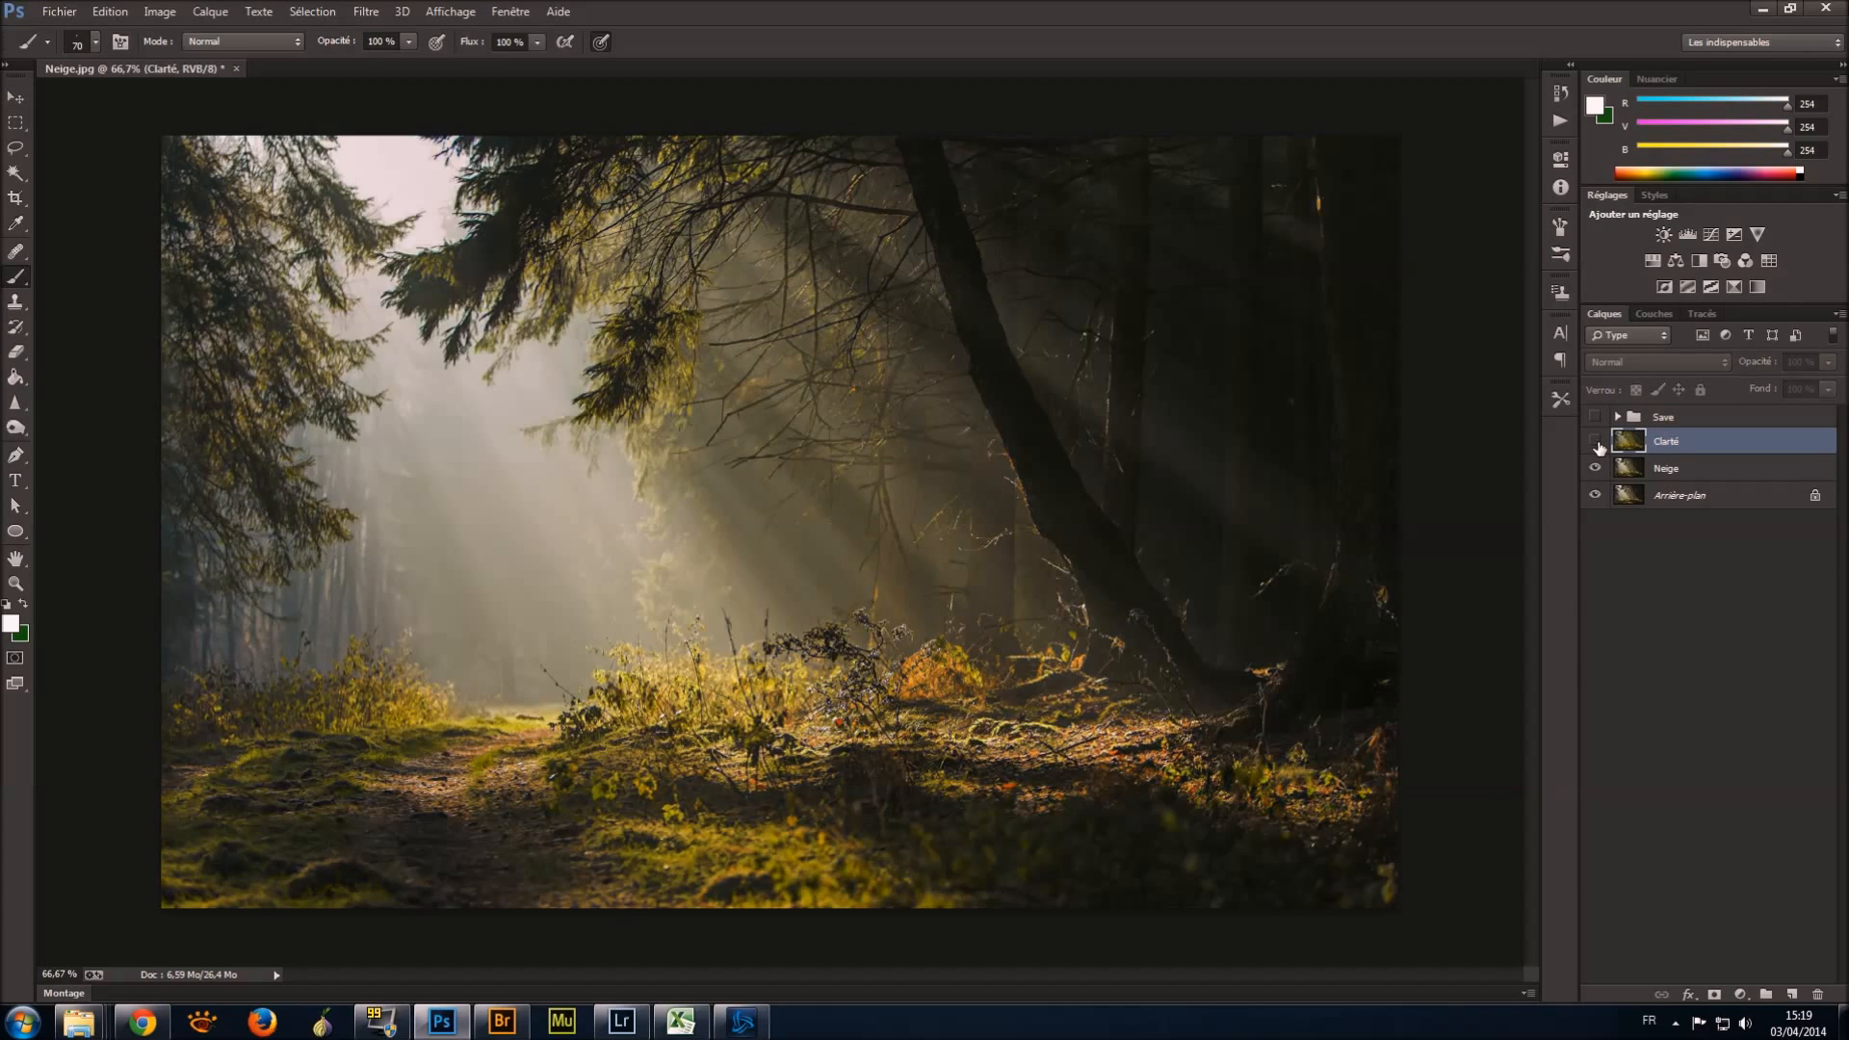
pyautogui.click(1596, 443)
pyautogui.click(1596, 444)
pyautogui.click(1596, 443)
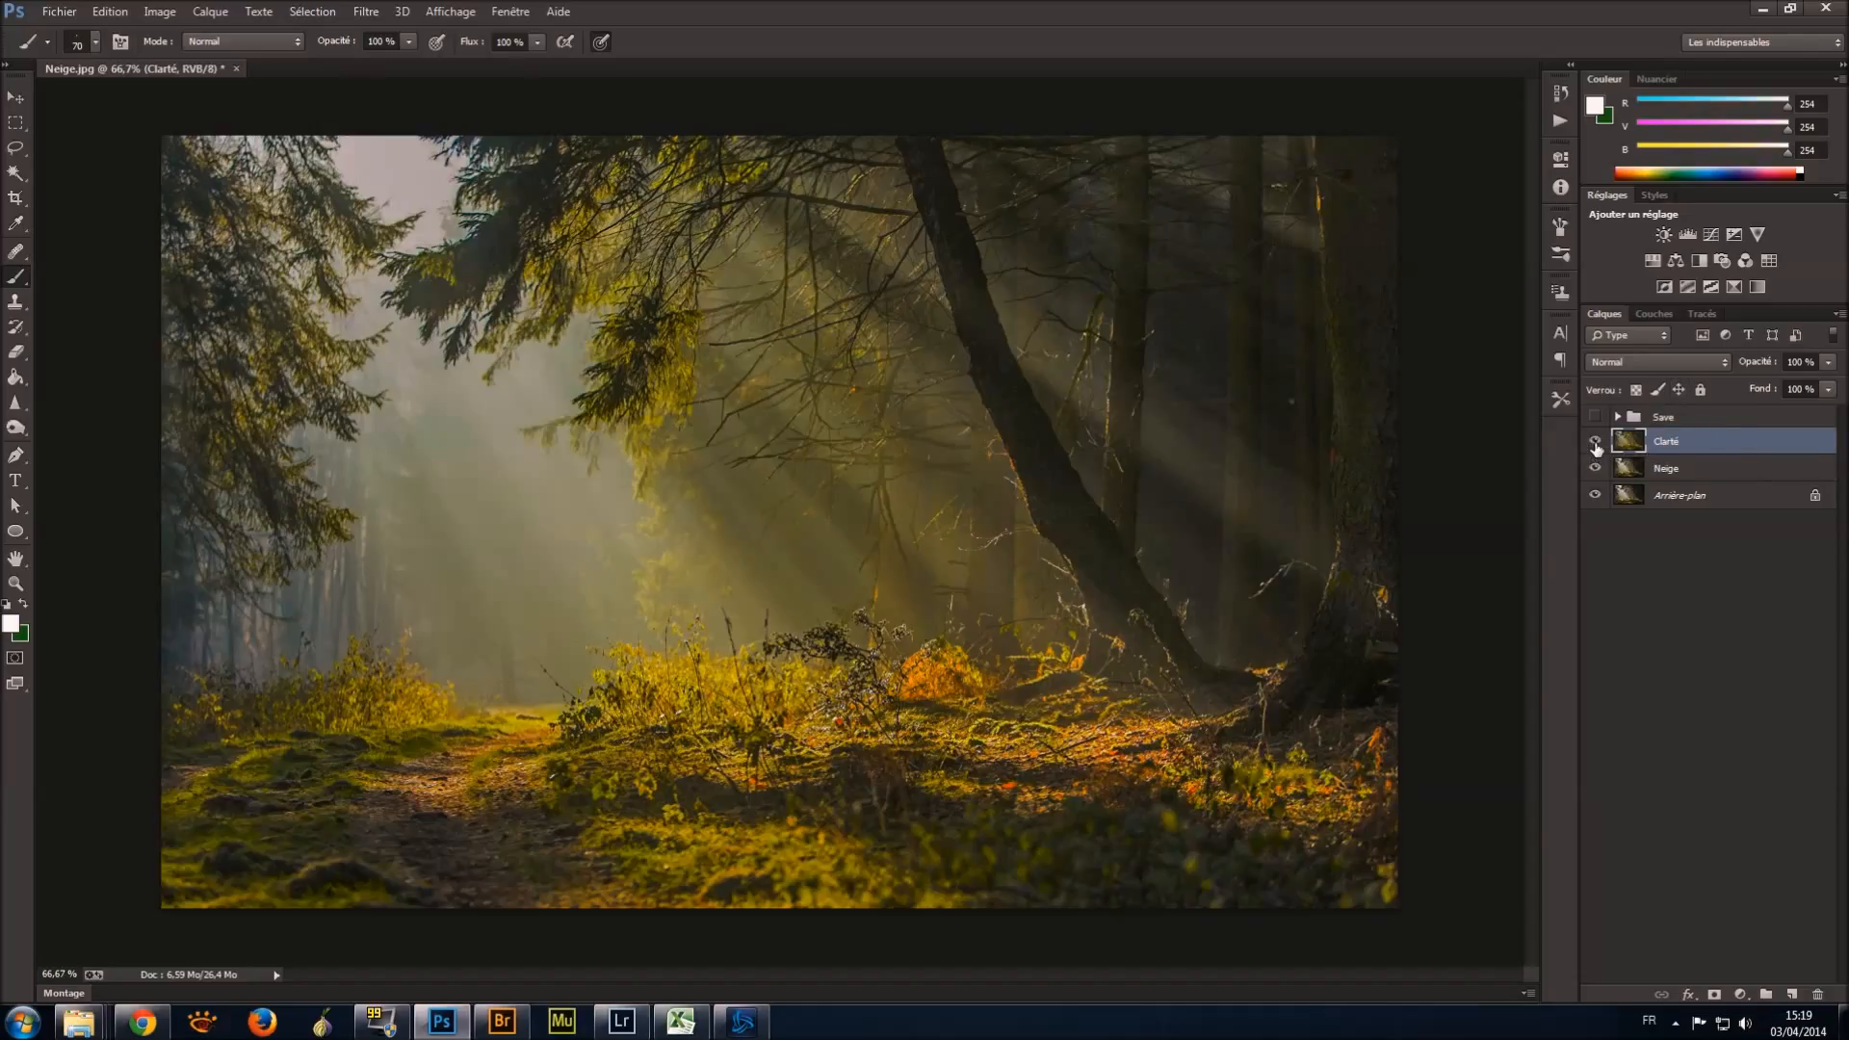
# Hide the Clarté layer and desaturate the Neige layer.
pyautogui.click(1596, 443)
pyautogui.click(1667, 469)
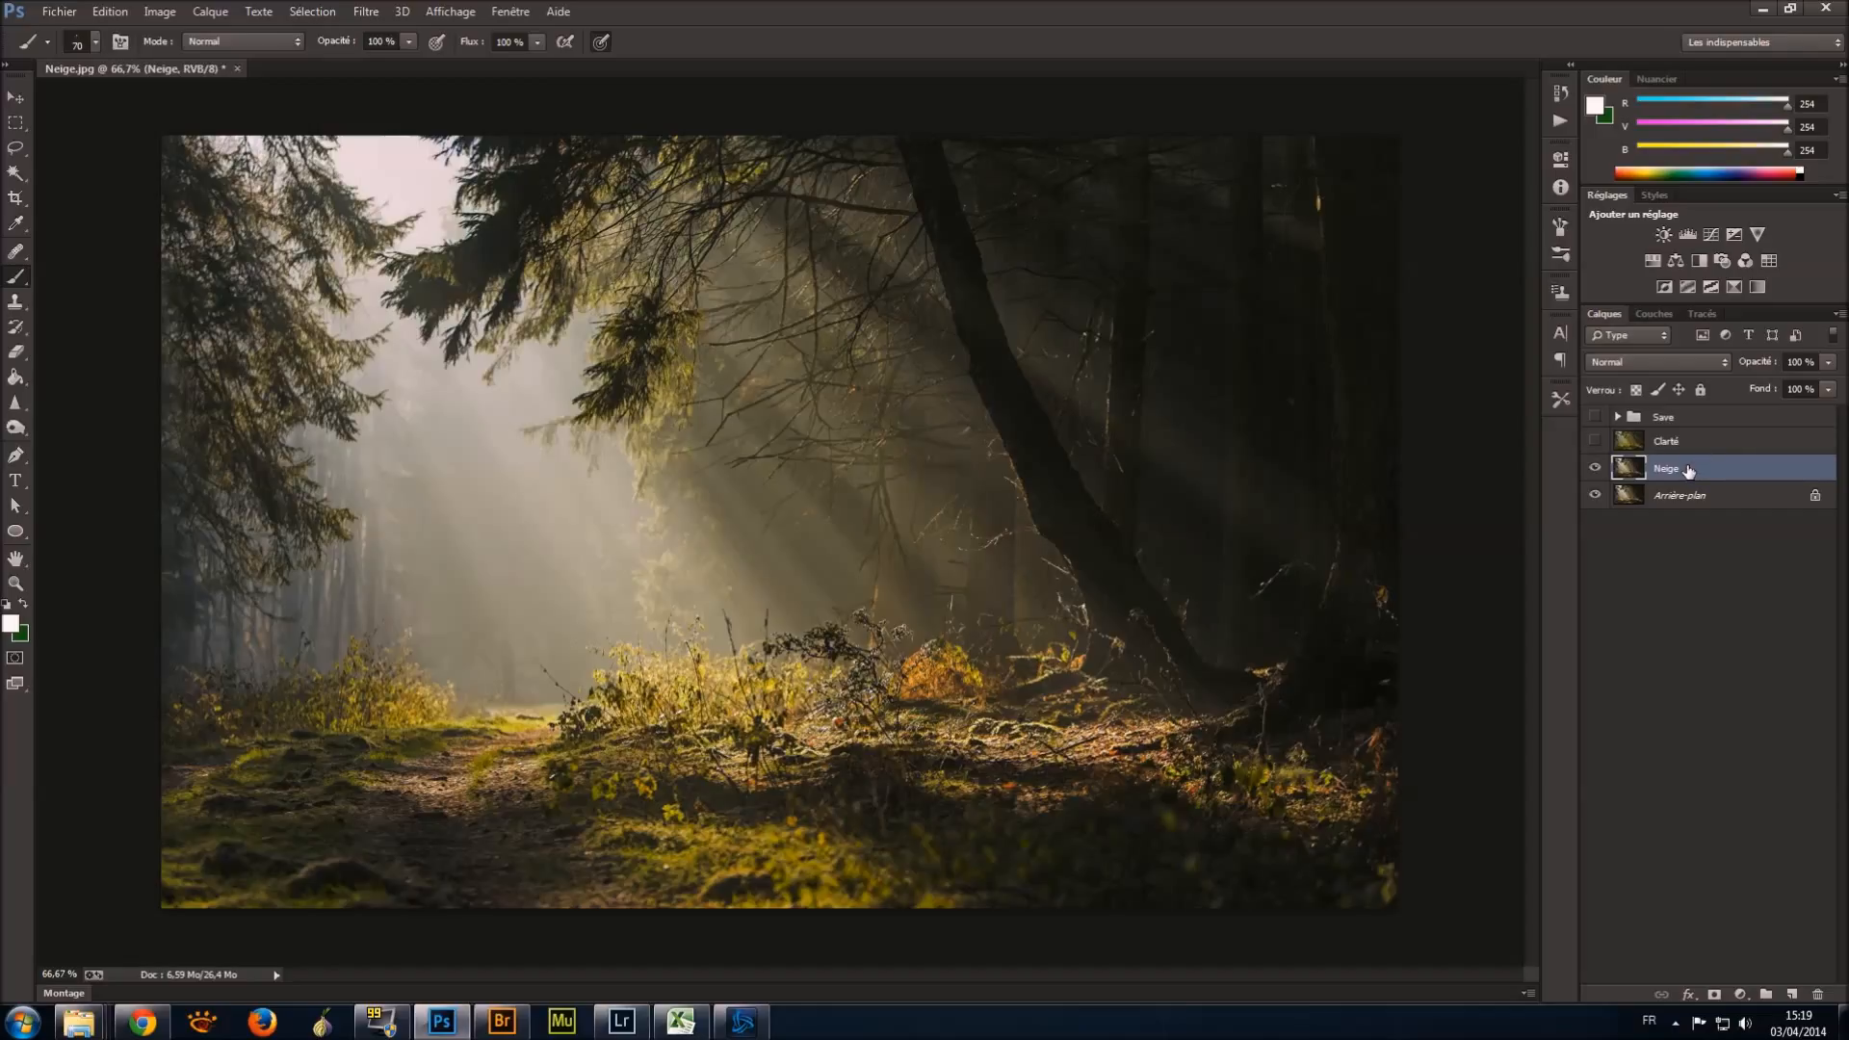
pyautogui.hotkey('ctrl', 'shift', 'u')
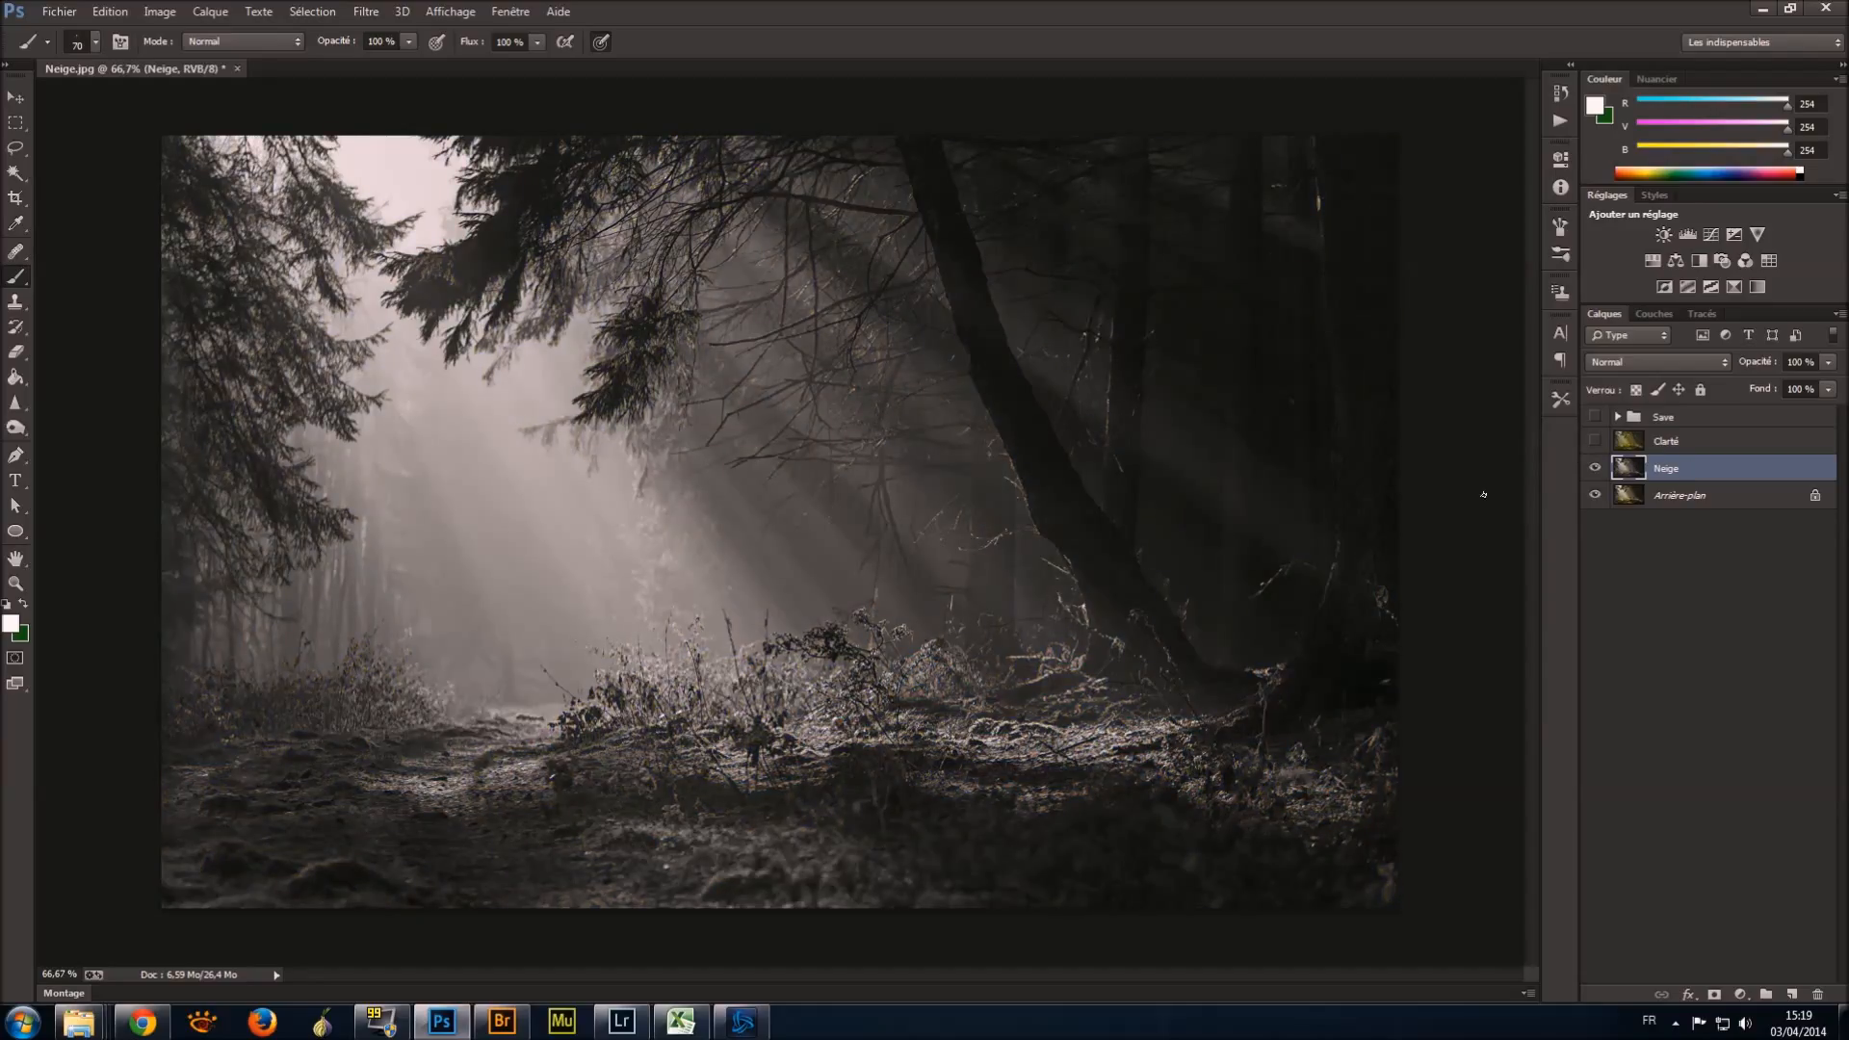
# Show and select the Clarté layer and open the Remplacement de couleur adjustment for it.
pyautogui.click(1595, 442)
pyautogui.click(1695, 442)
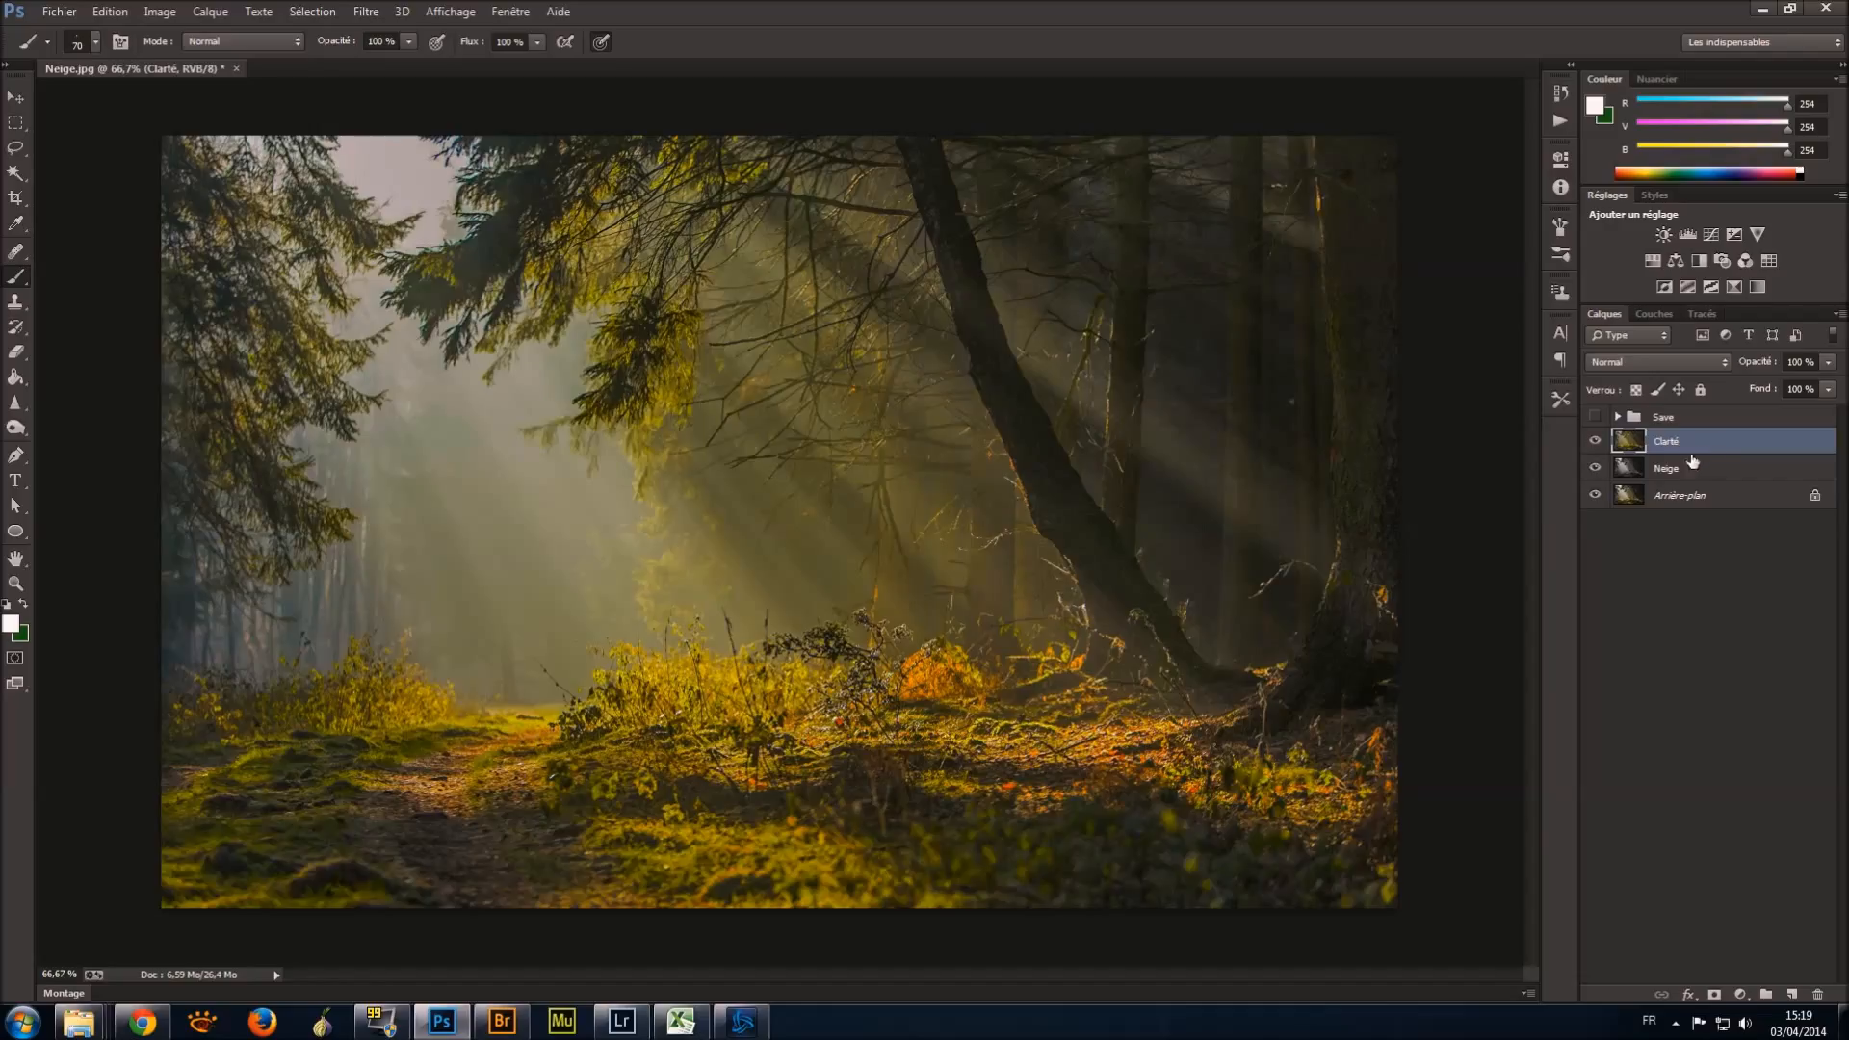
pyautogui.click(160, 13)
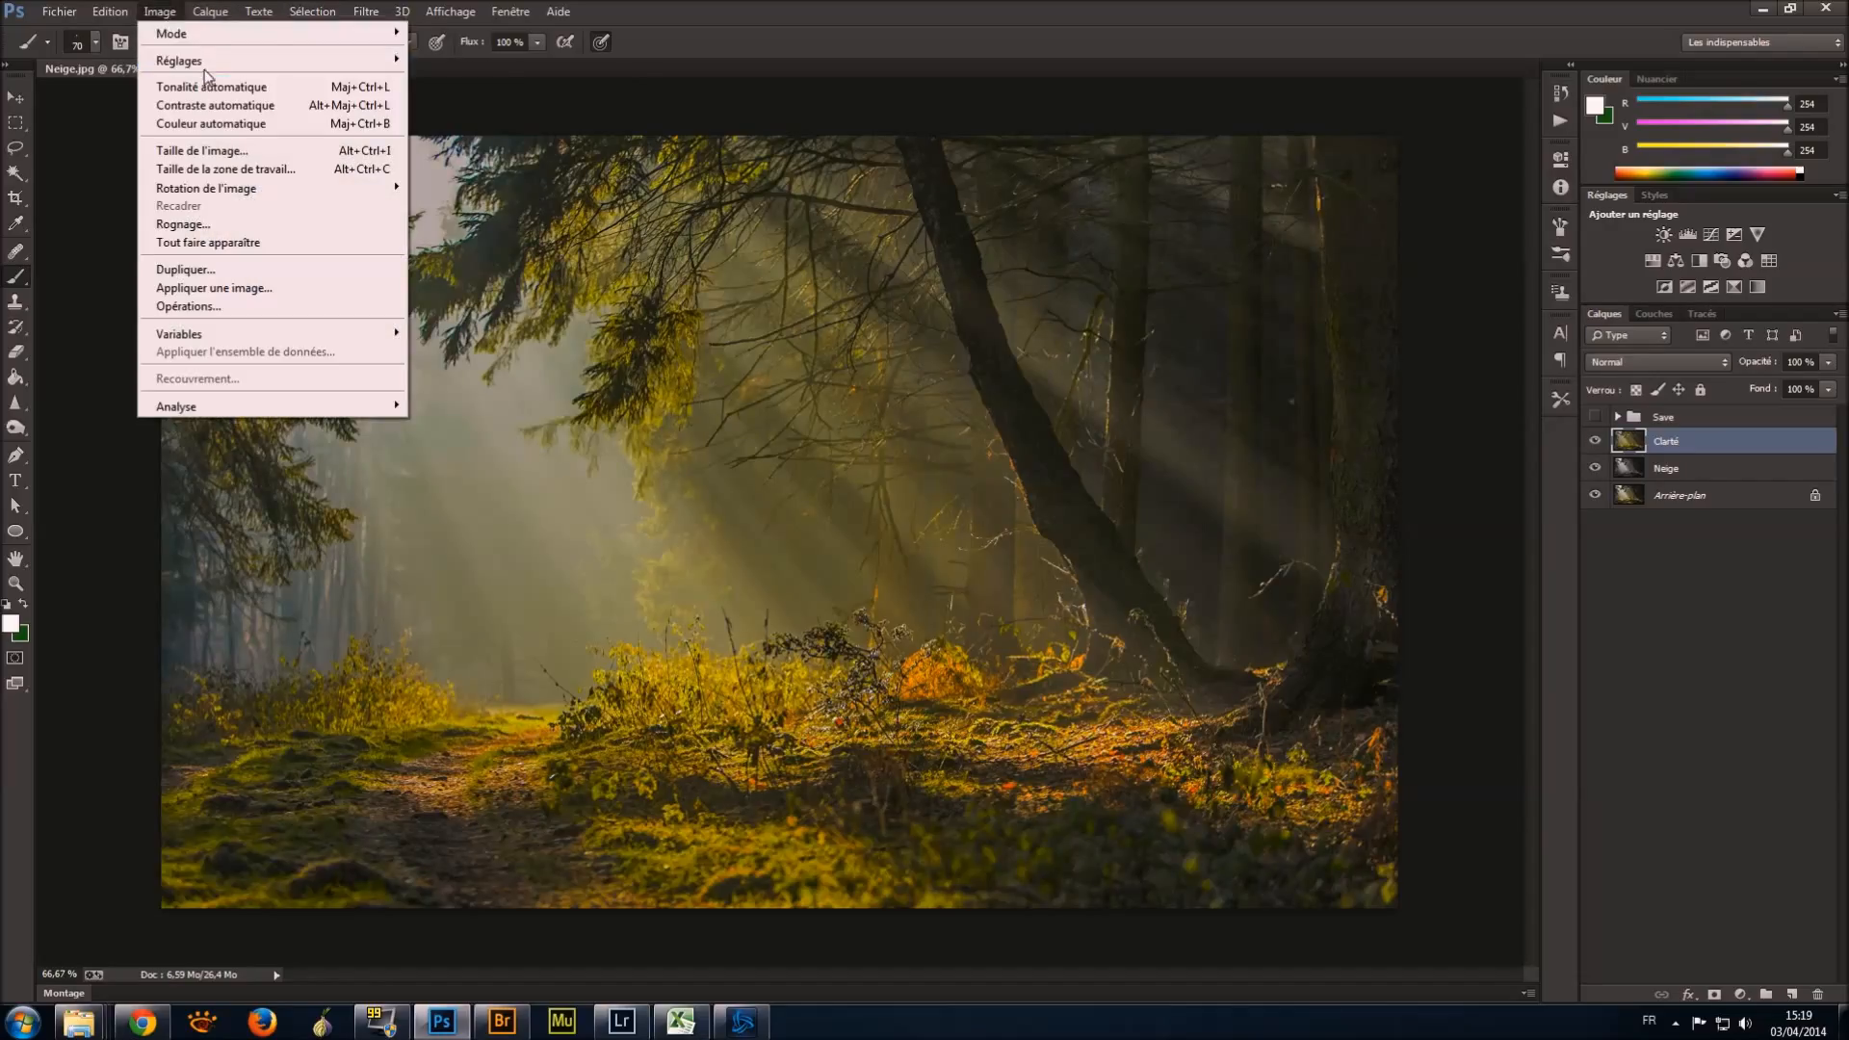
pyautogui.moveTo(211, 66)
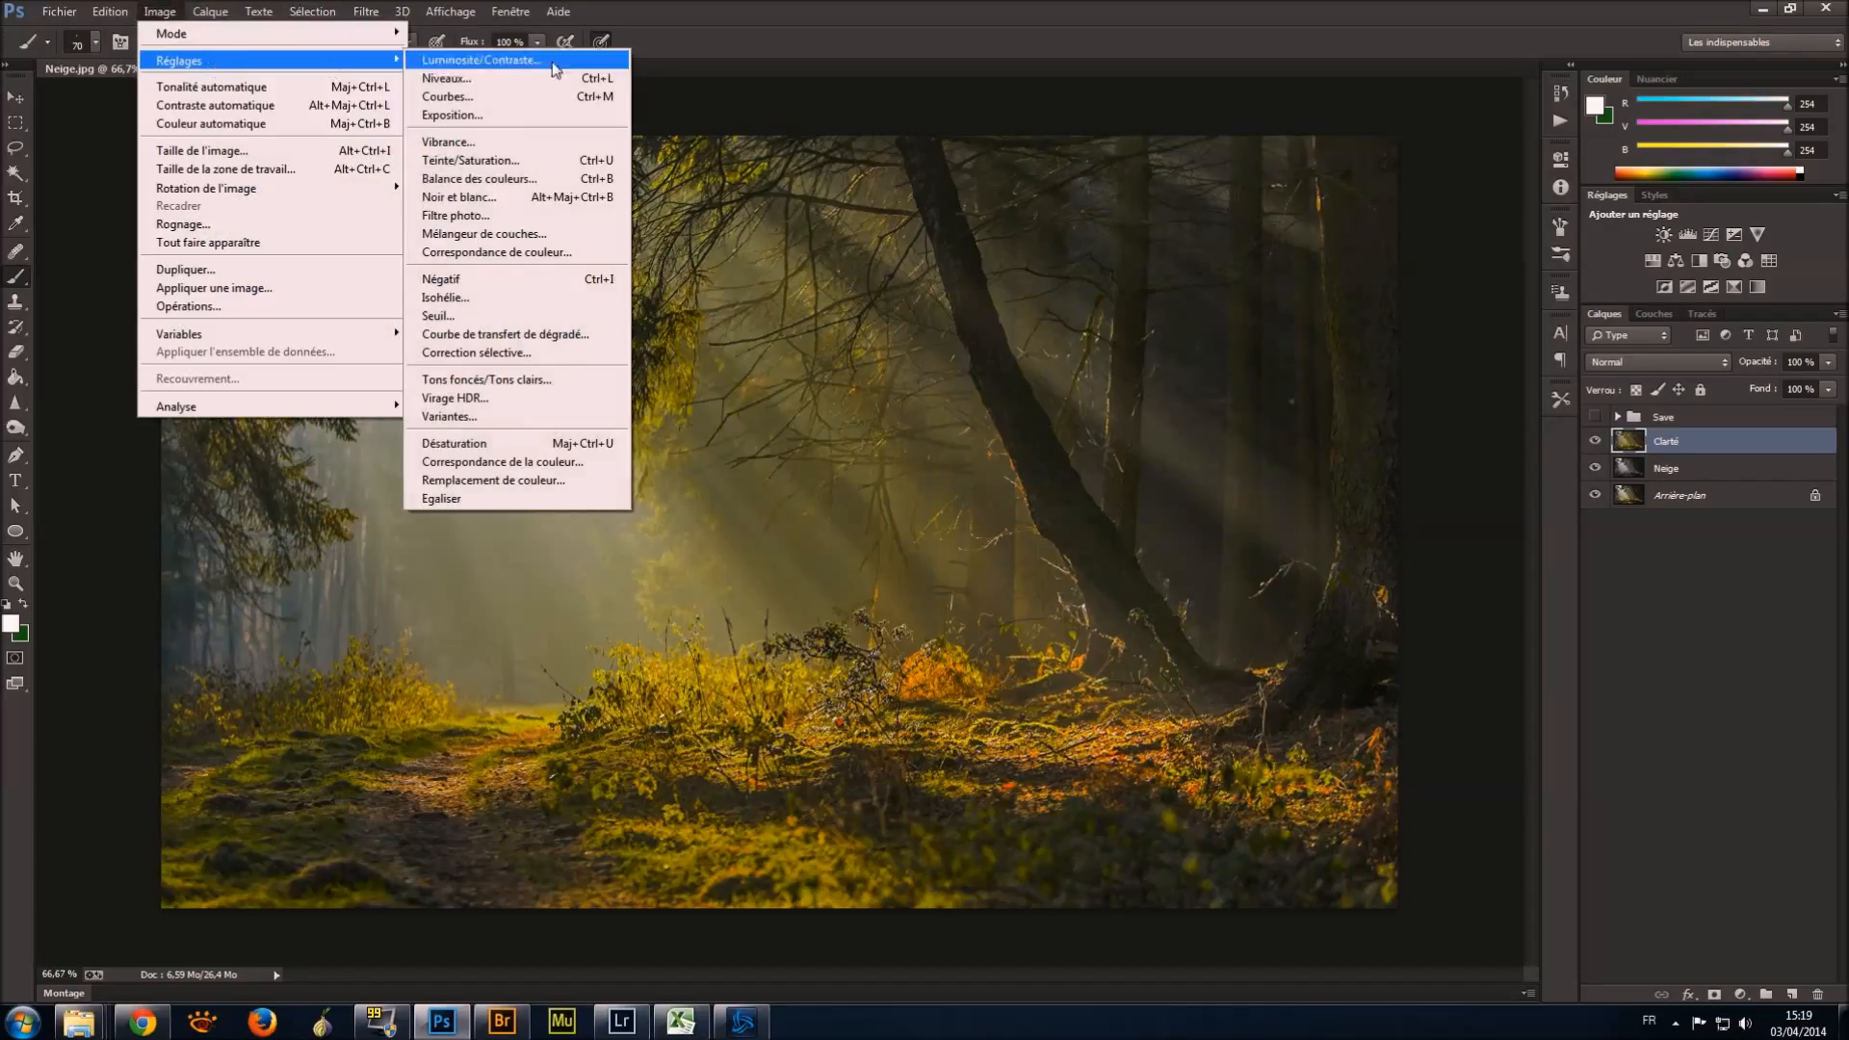
pyautogui.click(543, 481)
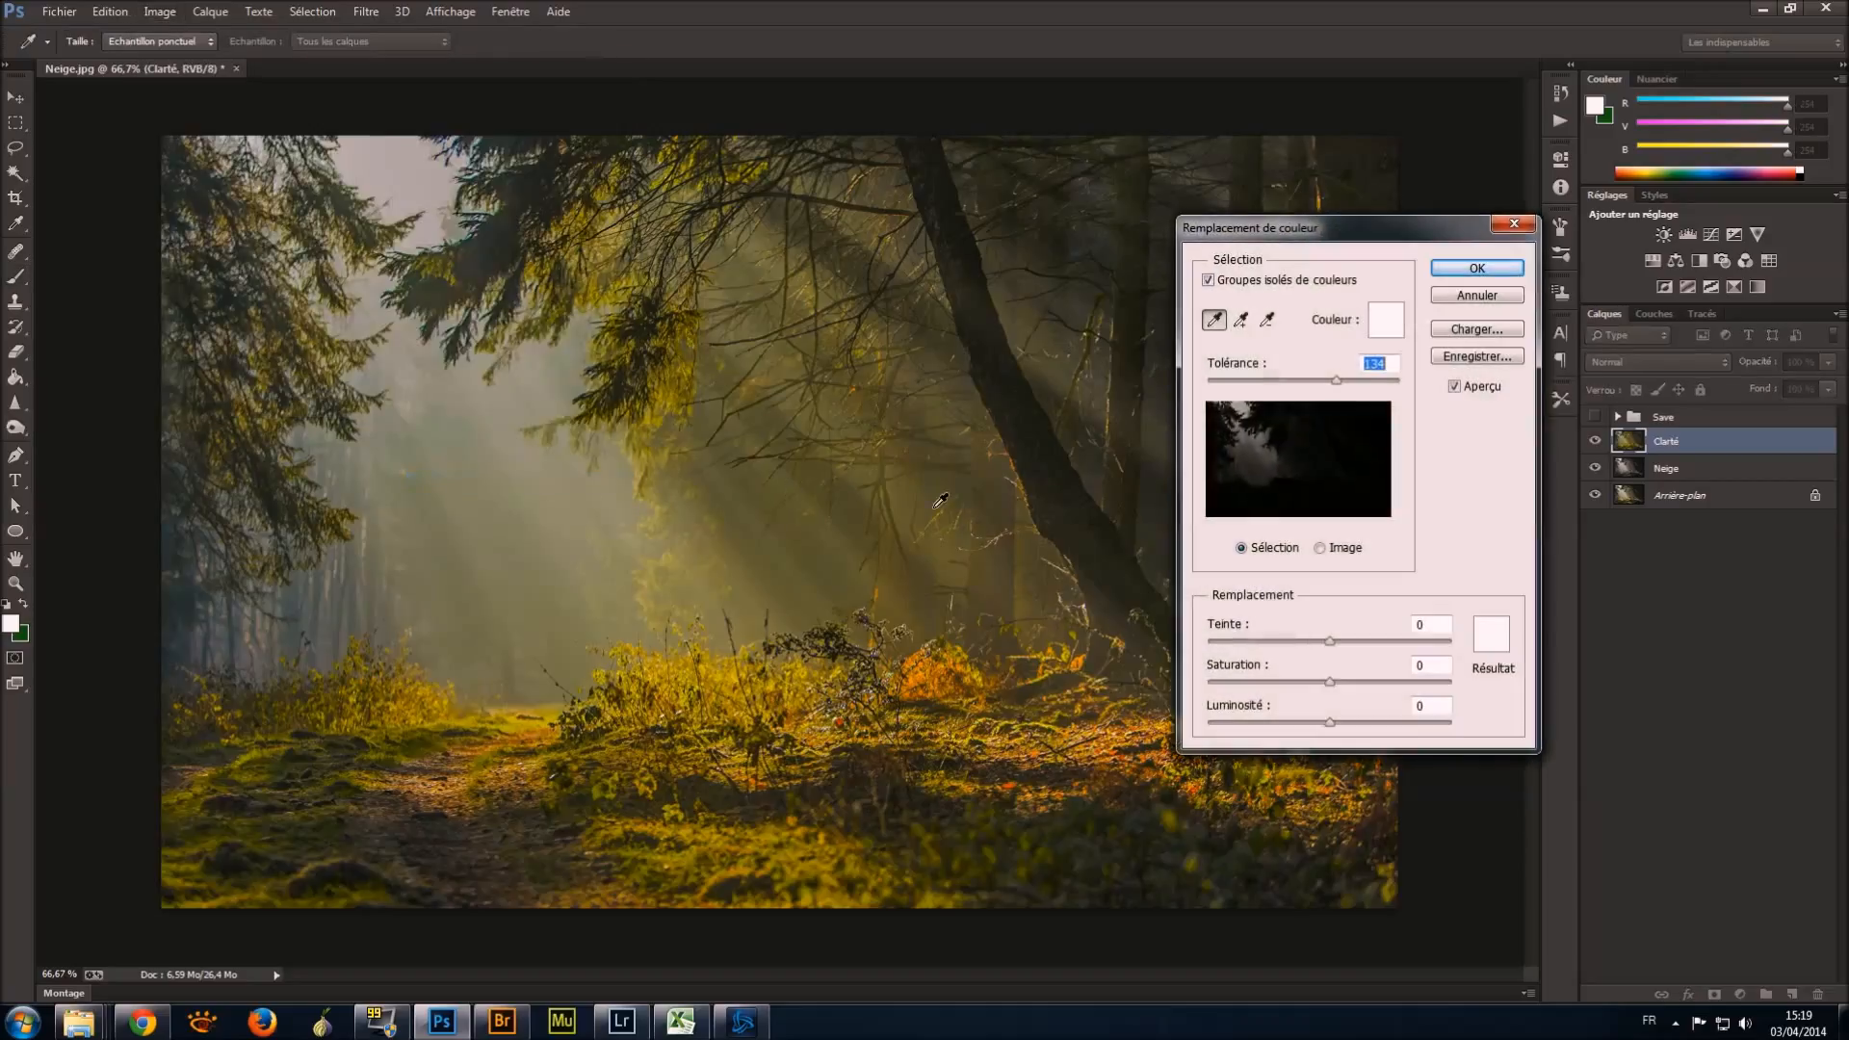
# Sample the yellow vegetation along the path as the colour to replace and set Tolérance to 200.
pyautogui.moveTo(1228, 382); pyautogui.dragTo(1280, 382)
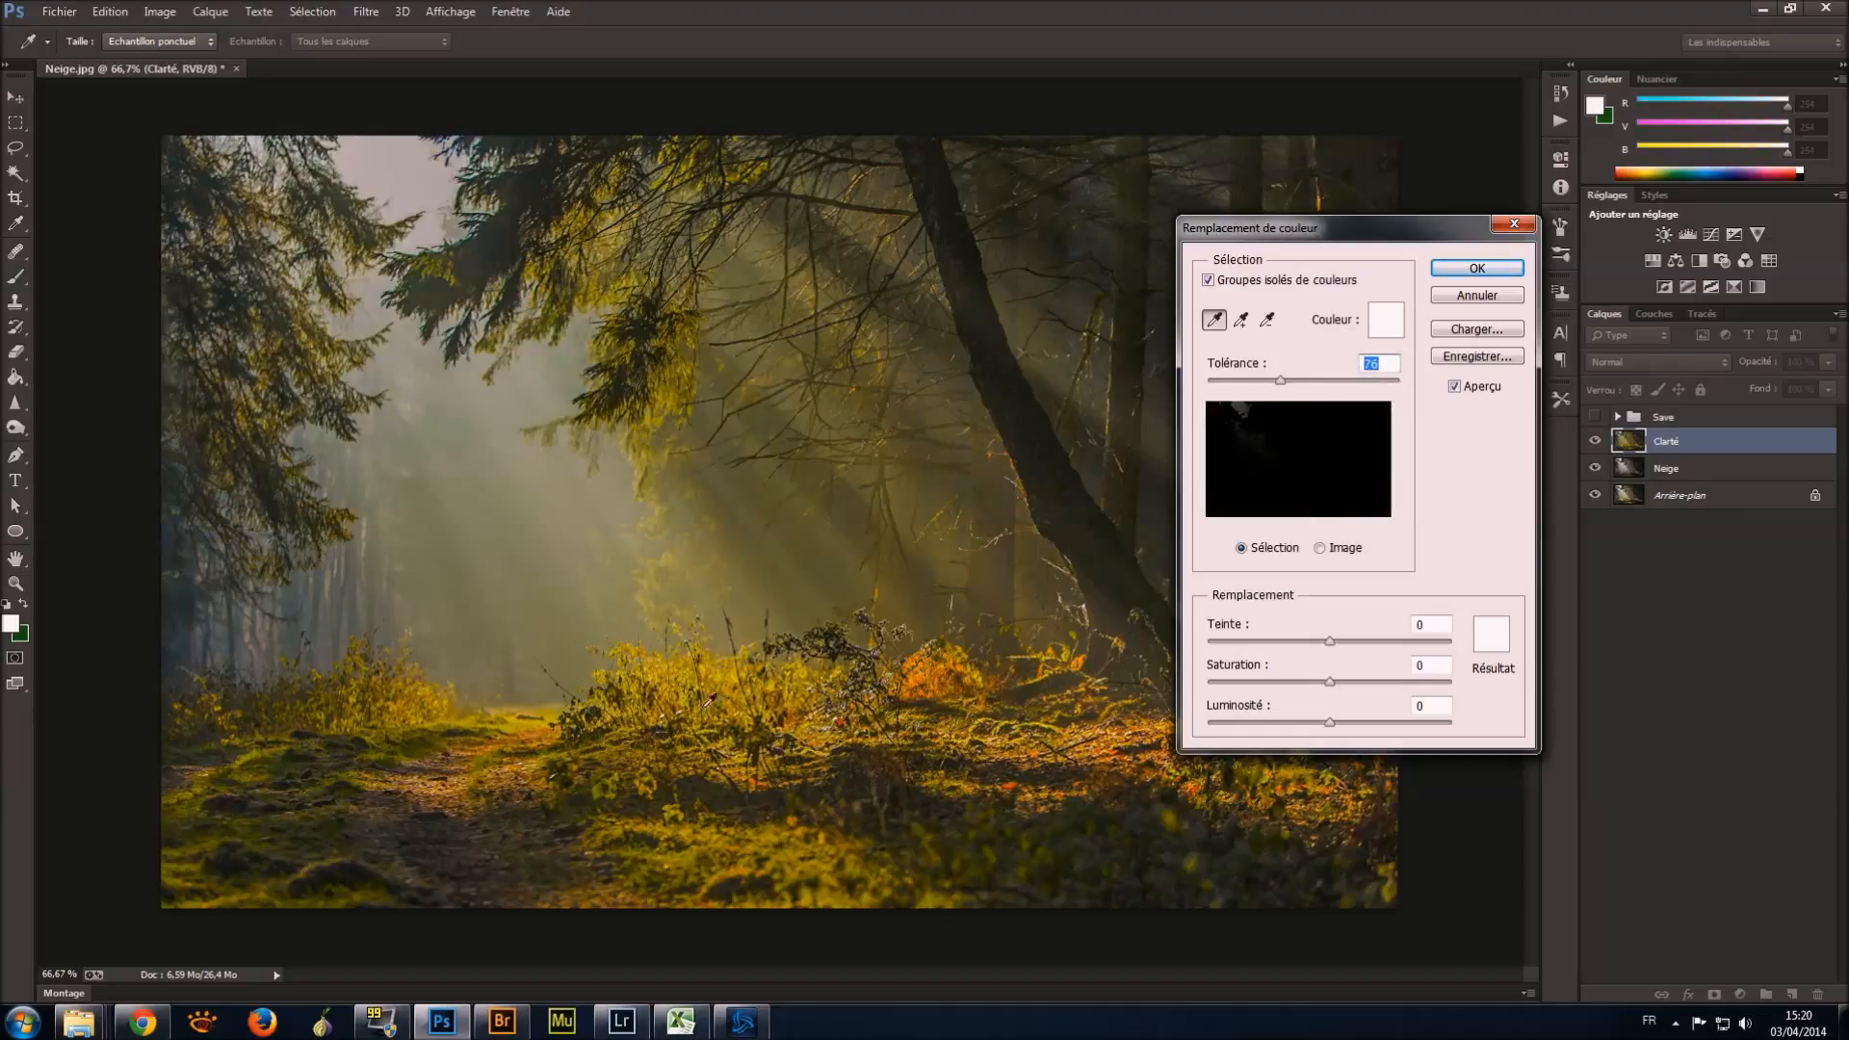
pyautogui.click(534, 729)
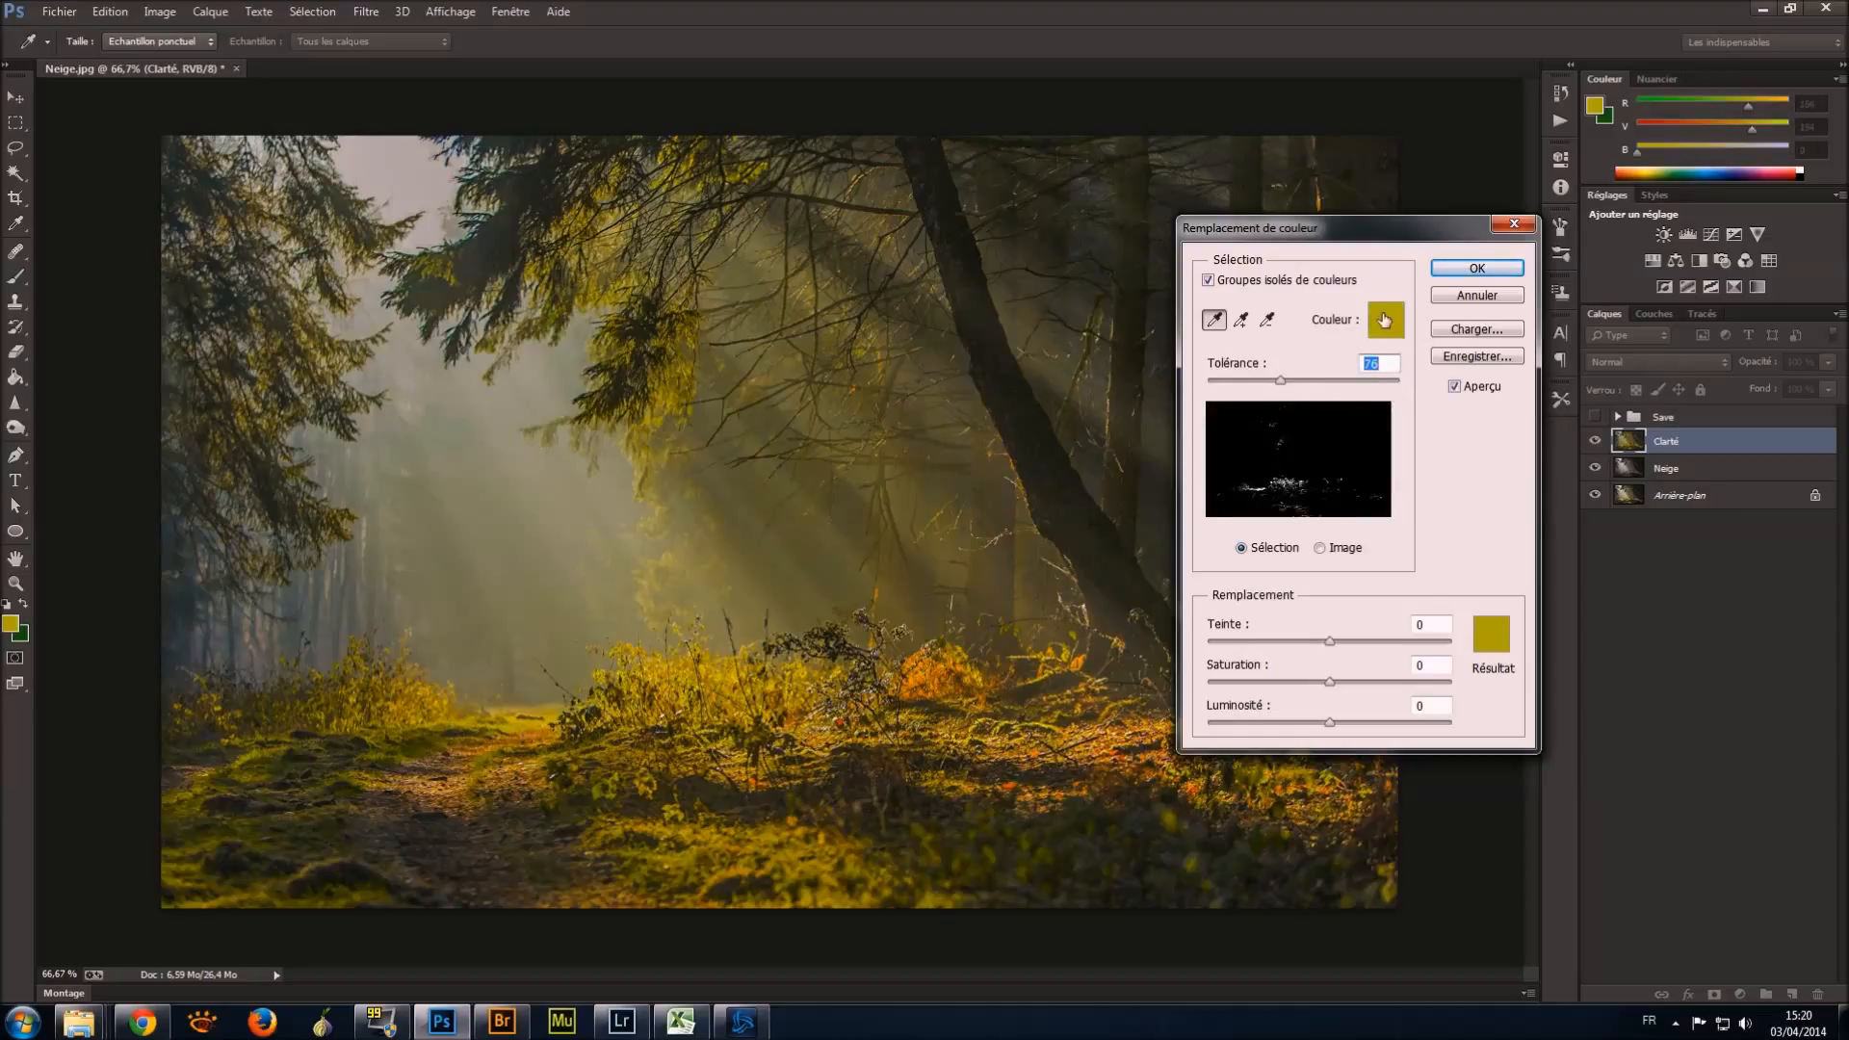
pyautogui.moveTo(1281, 381); pyautogui.dragTo(1190, 400)
pyautogui.moveTo(1211, 381); pyautogui.dragTo(1227, 380)
pyautogui.moveTo(1246, 381); pyautogui.dragTo(1352, 384)
pyautogui.moveTo(1388, 382); pyautogui.dragTo(1410, 379)
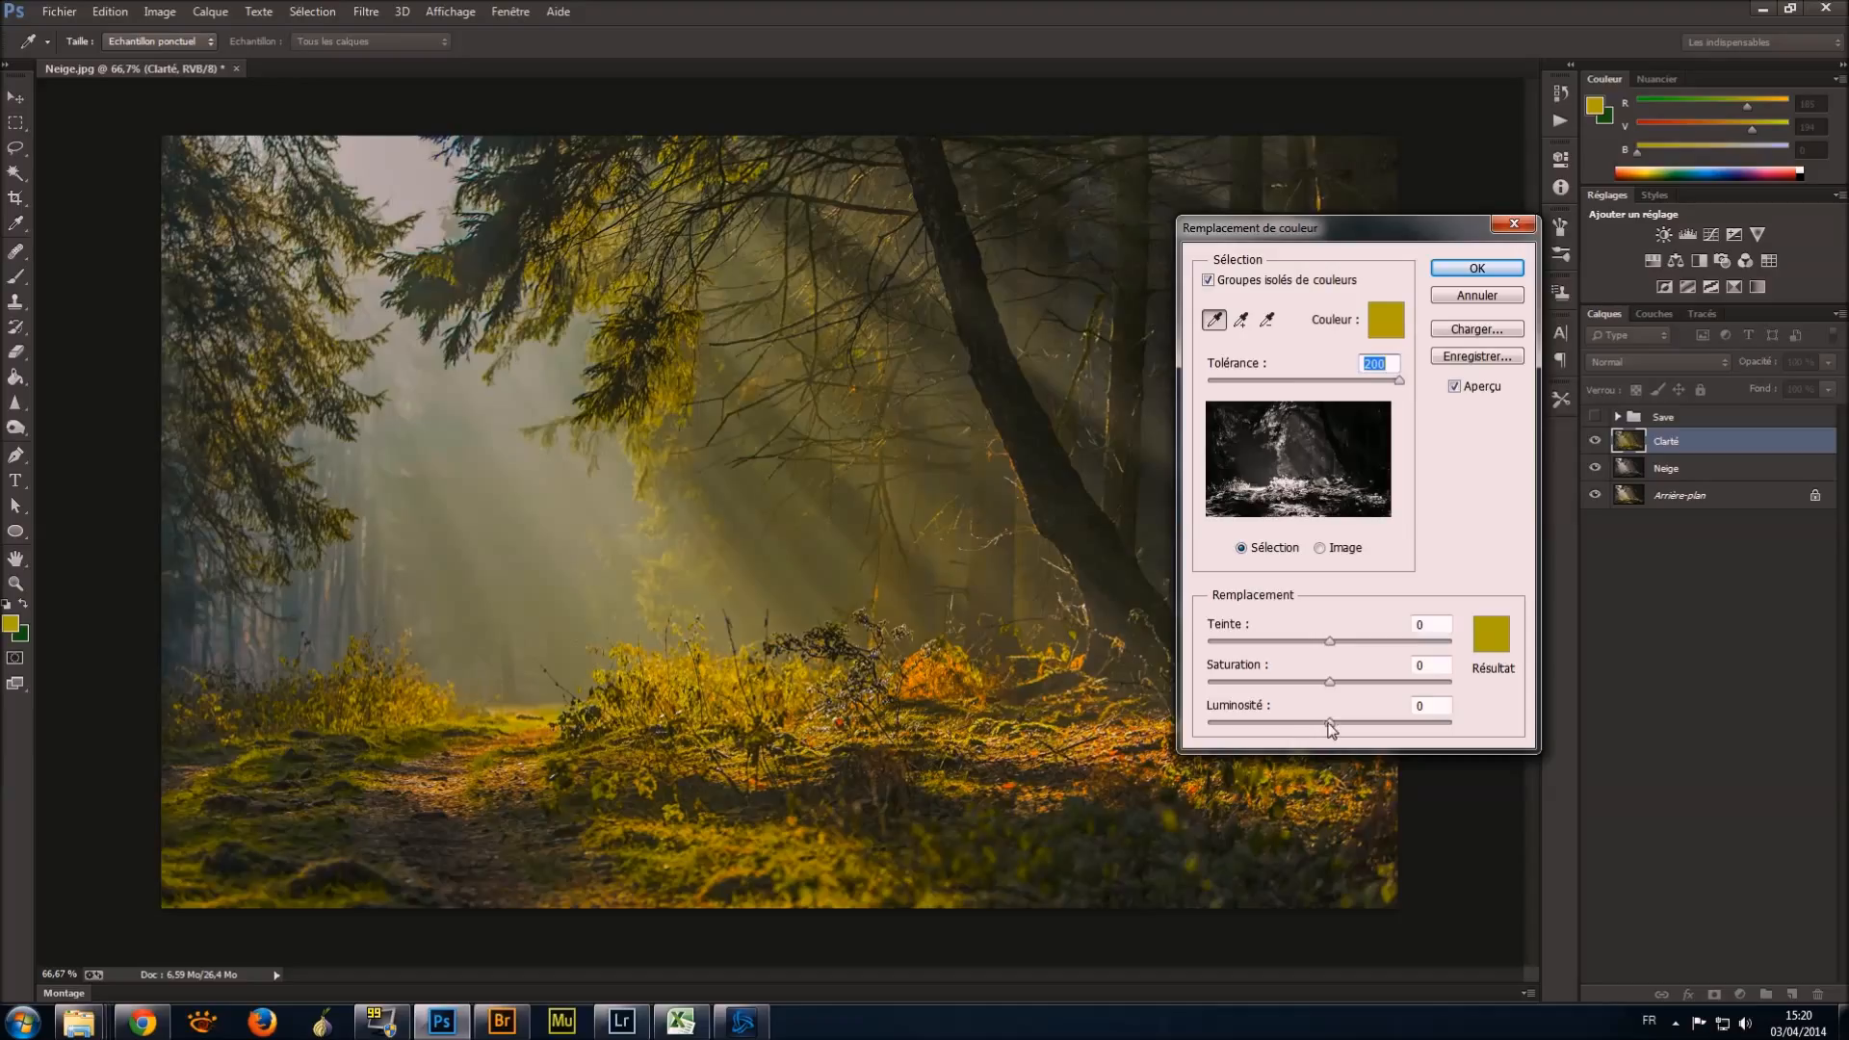
# Try replacement Teinte values of +180 and -40 with Saturation at +100.
pyautogui.moveTo(1330, 723)
pyautogui.mouseDown()
pyautogui.moveTo(1363, 732)
pyautogui.moveTo(1333, 729)
pyautogui.mouseUp()
pyautogui.moveTo(1330, 642); pyautogui.dragTo(1454, 642)
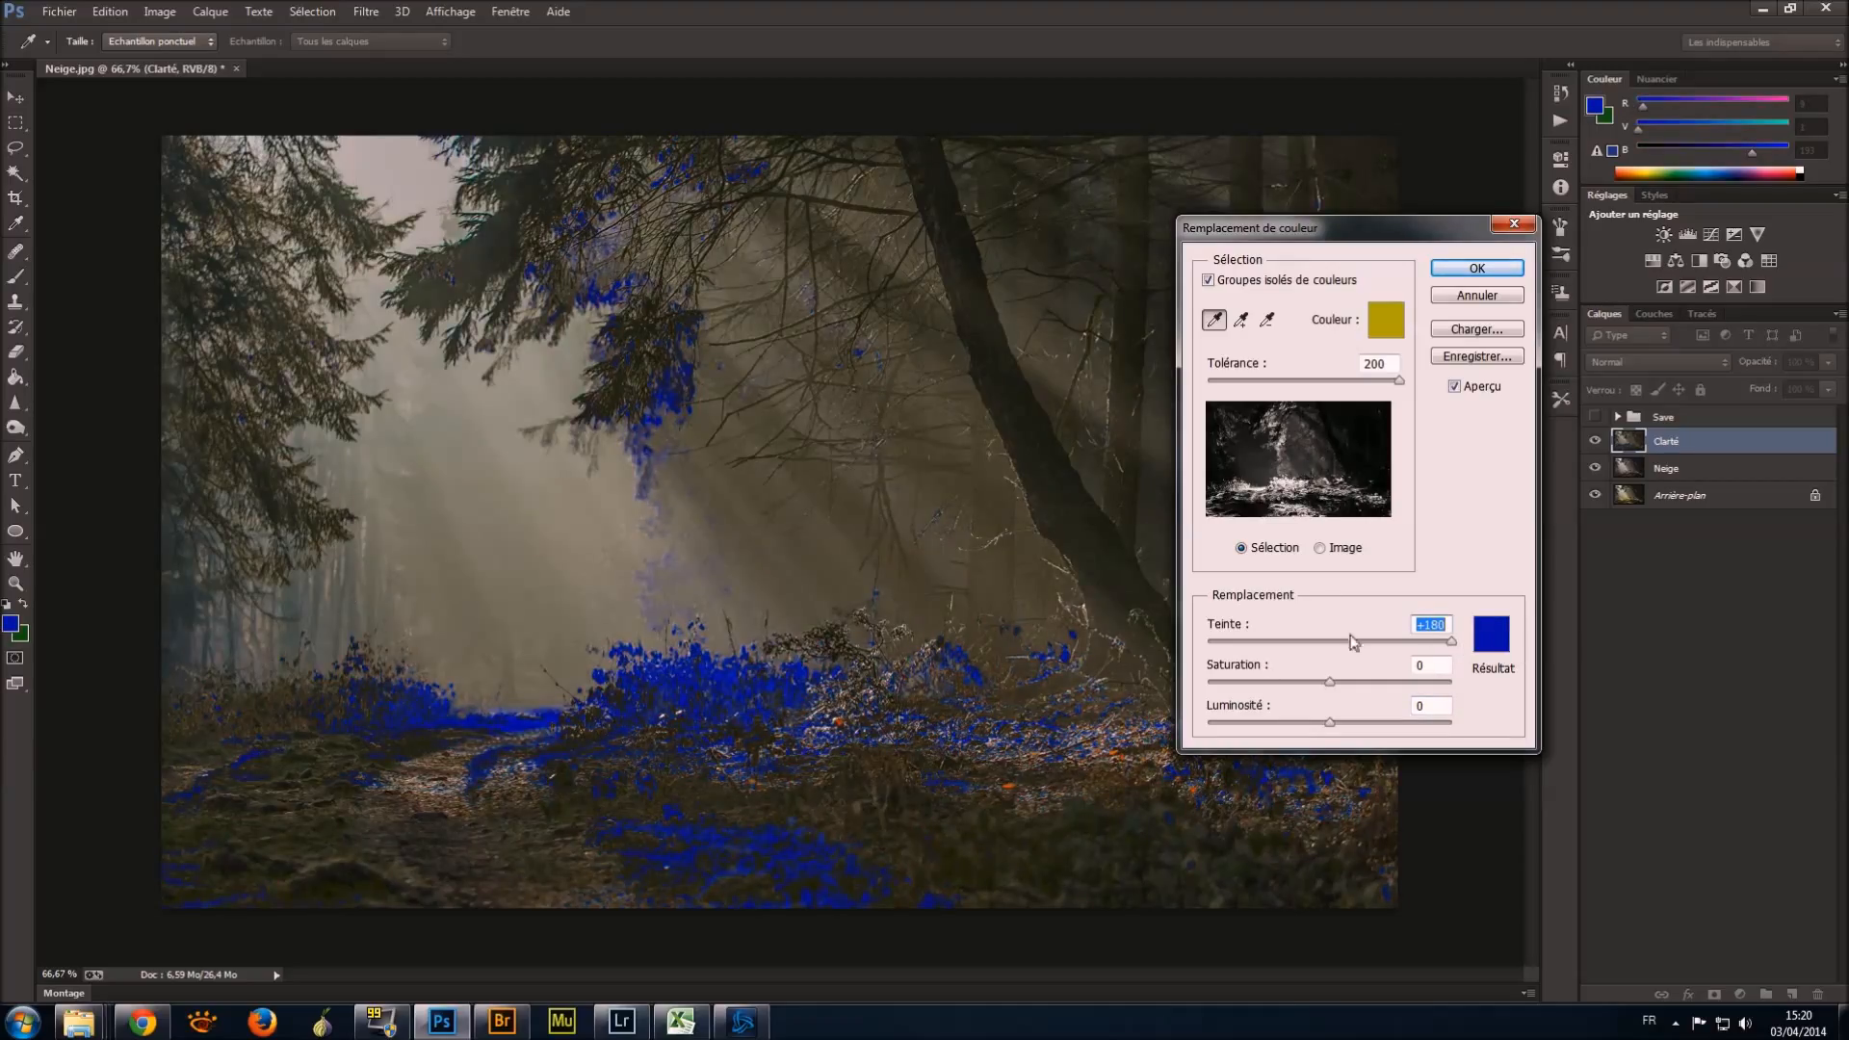
pyautogui.moveTo(1352, 645); pyautogui.dragTo(1534, 697)
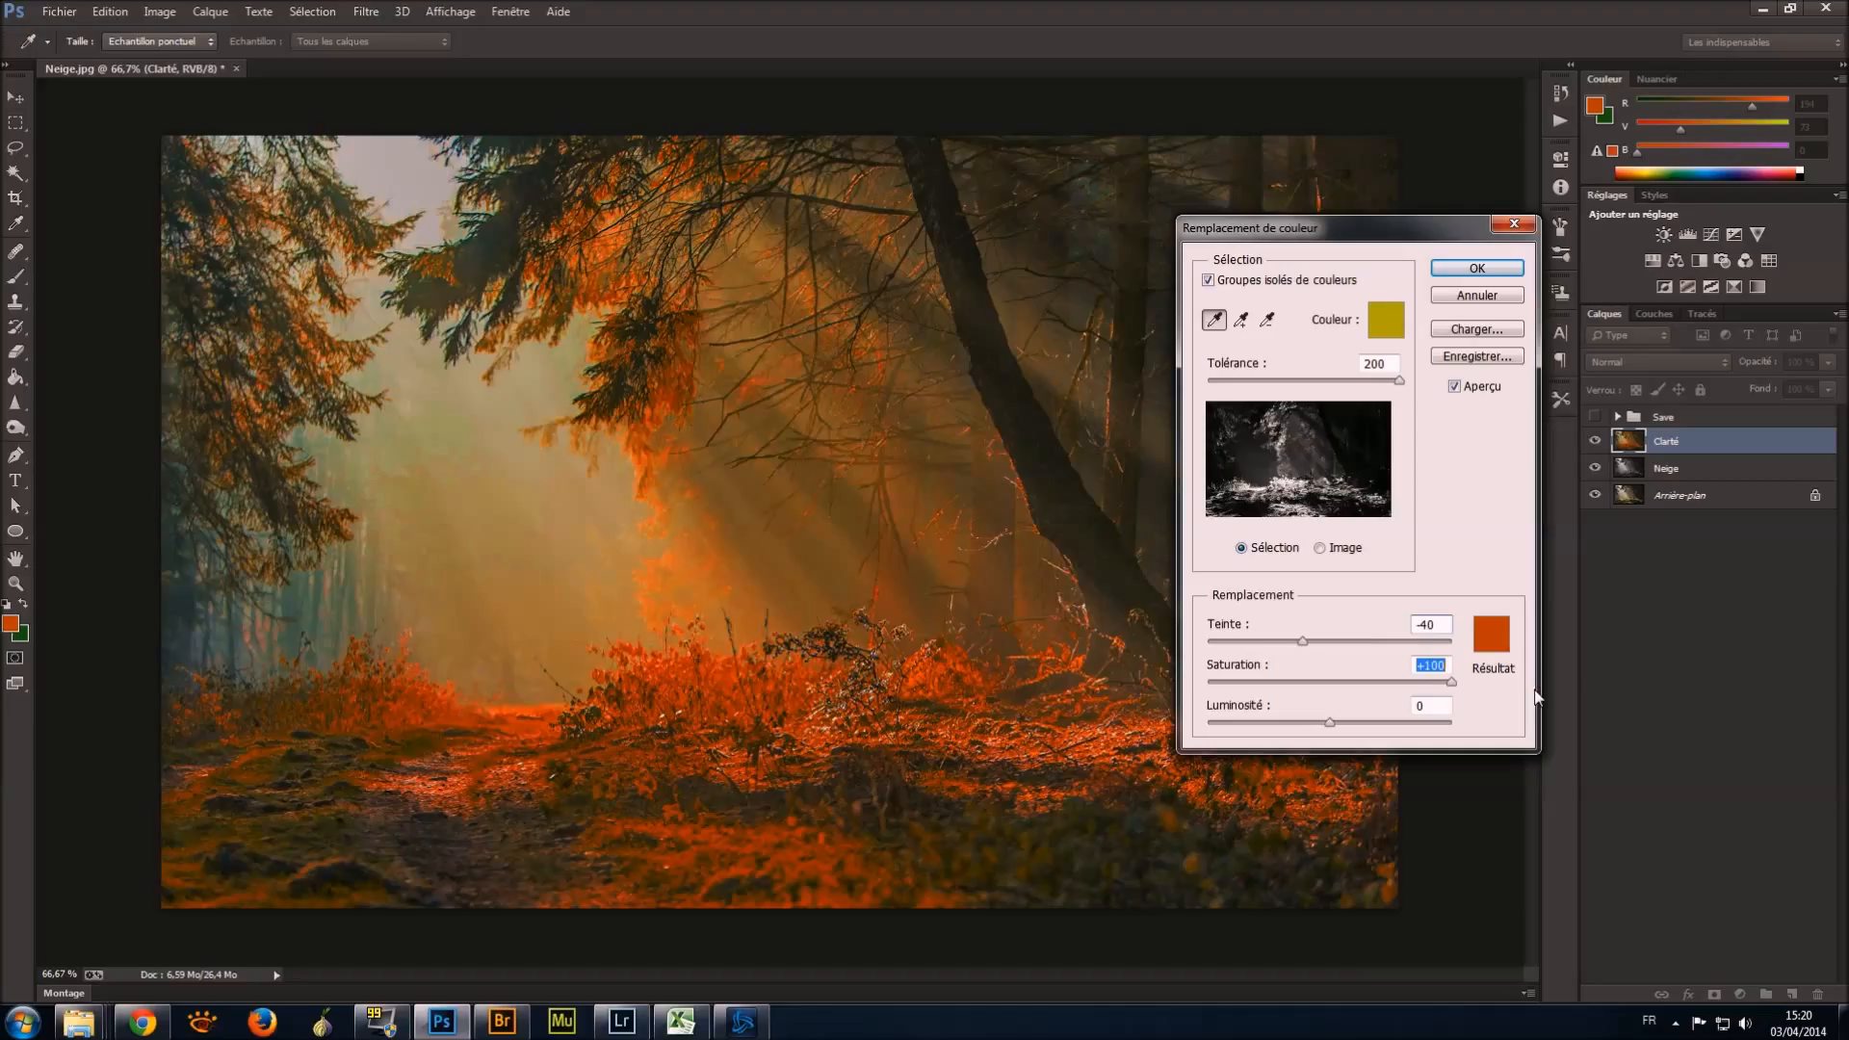
pyautogui.moveTo(1536, 697); pyautogui.dragTo(1330, 647)
# Set the replacement Saturation to -100 and Luminosité to +52, and sample the dark foreground ground as the colour to replace.
pyautogui.moveTo(1330, 722); pyautogui.dragTo(1427, 724)
pyautogui.moveTo(1330, 682); pyautogui.dragTo(1206, 691)
pyautogui.moveTo(1416, 727); pyautogui.dragTo(1433, 723)
pyautogui.click(308, 886)
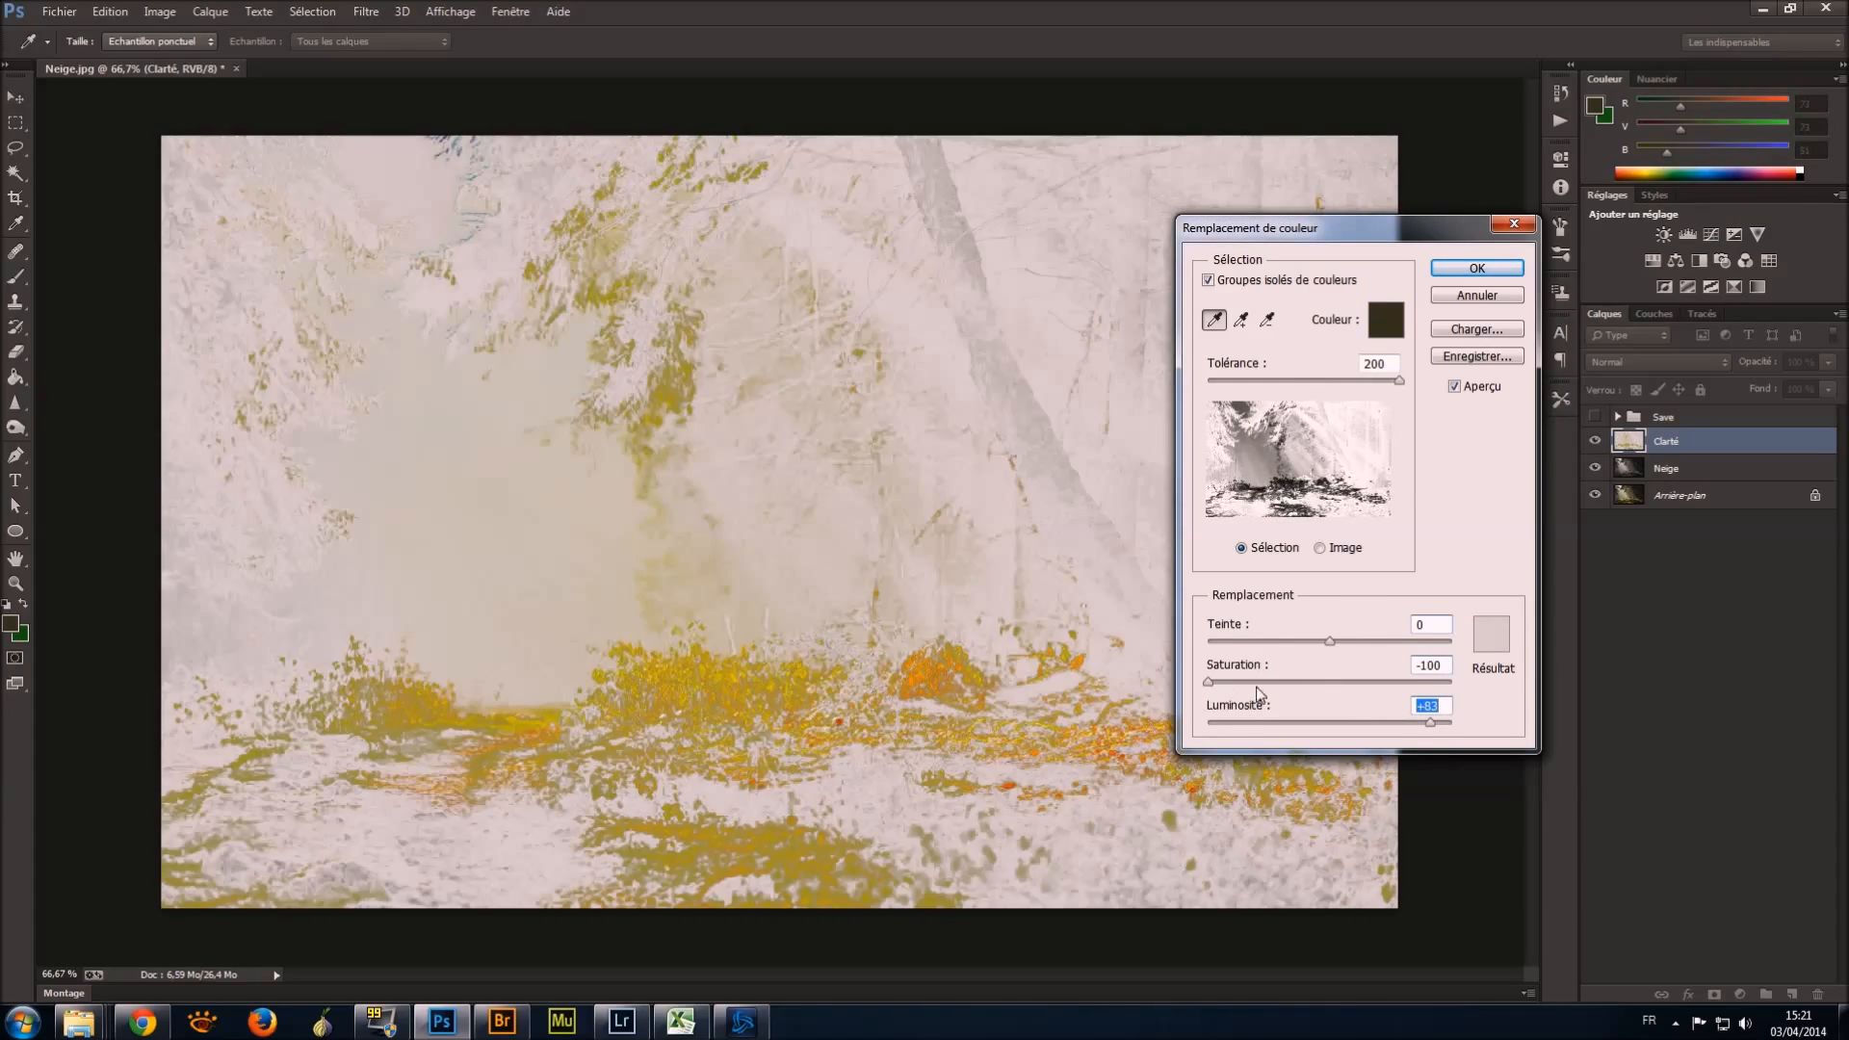
pyautogui.moveTo(1431, 723); pyautogui.dragTo(1392, 727)
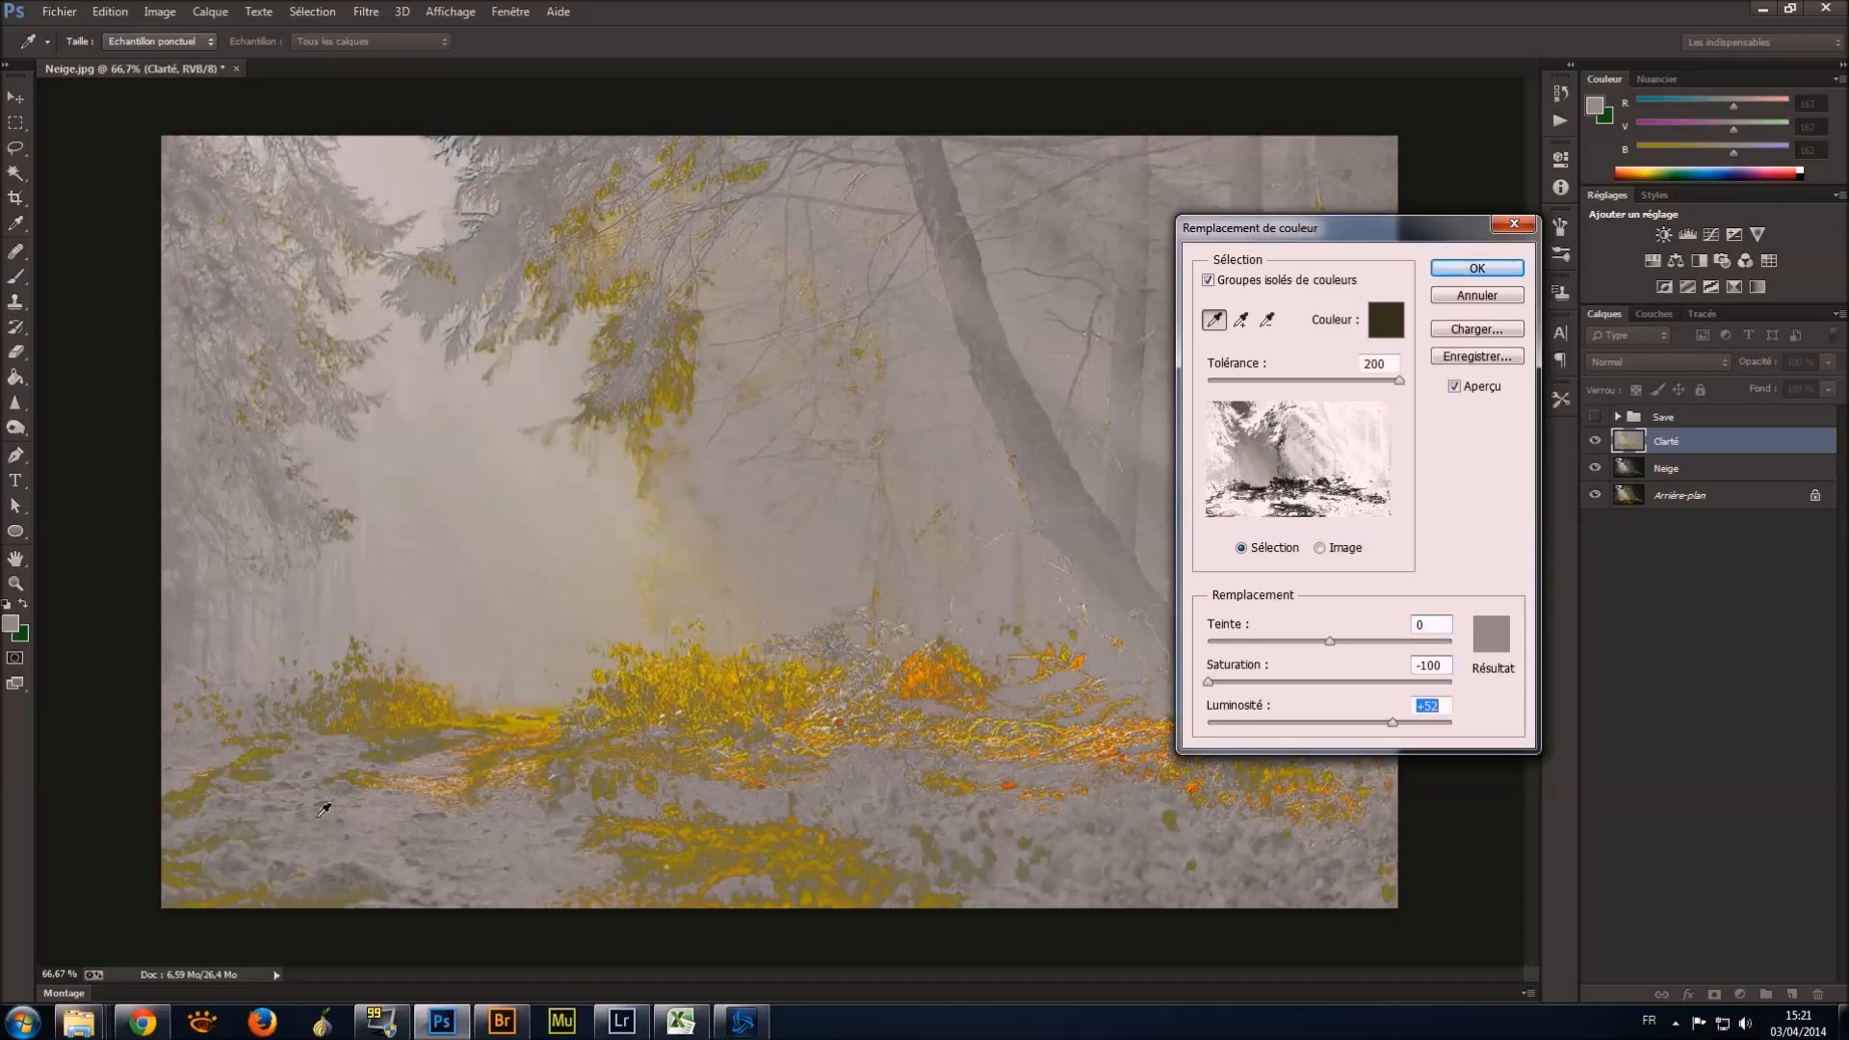
# Add the remaining yellow and orange ground colours to the selection and apply the colour replacement.
pyautogui.click(1240, 320)
pyautogui.click(714, 830)
pyautogui.click(342, 908)
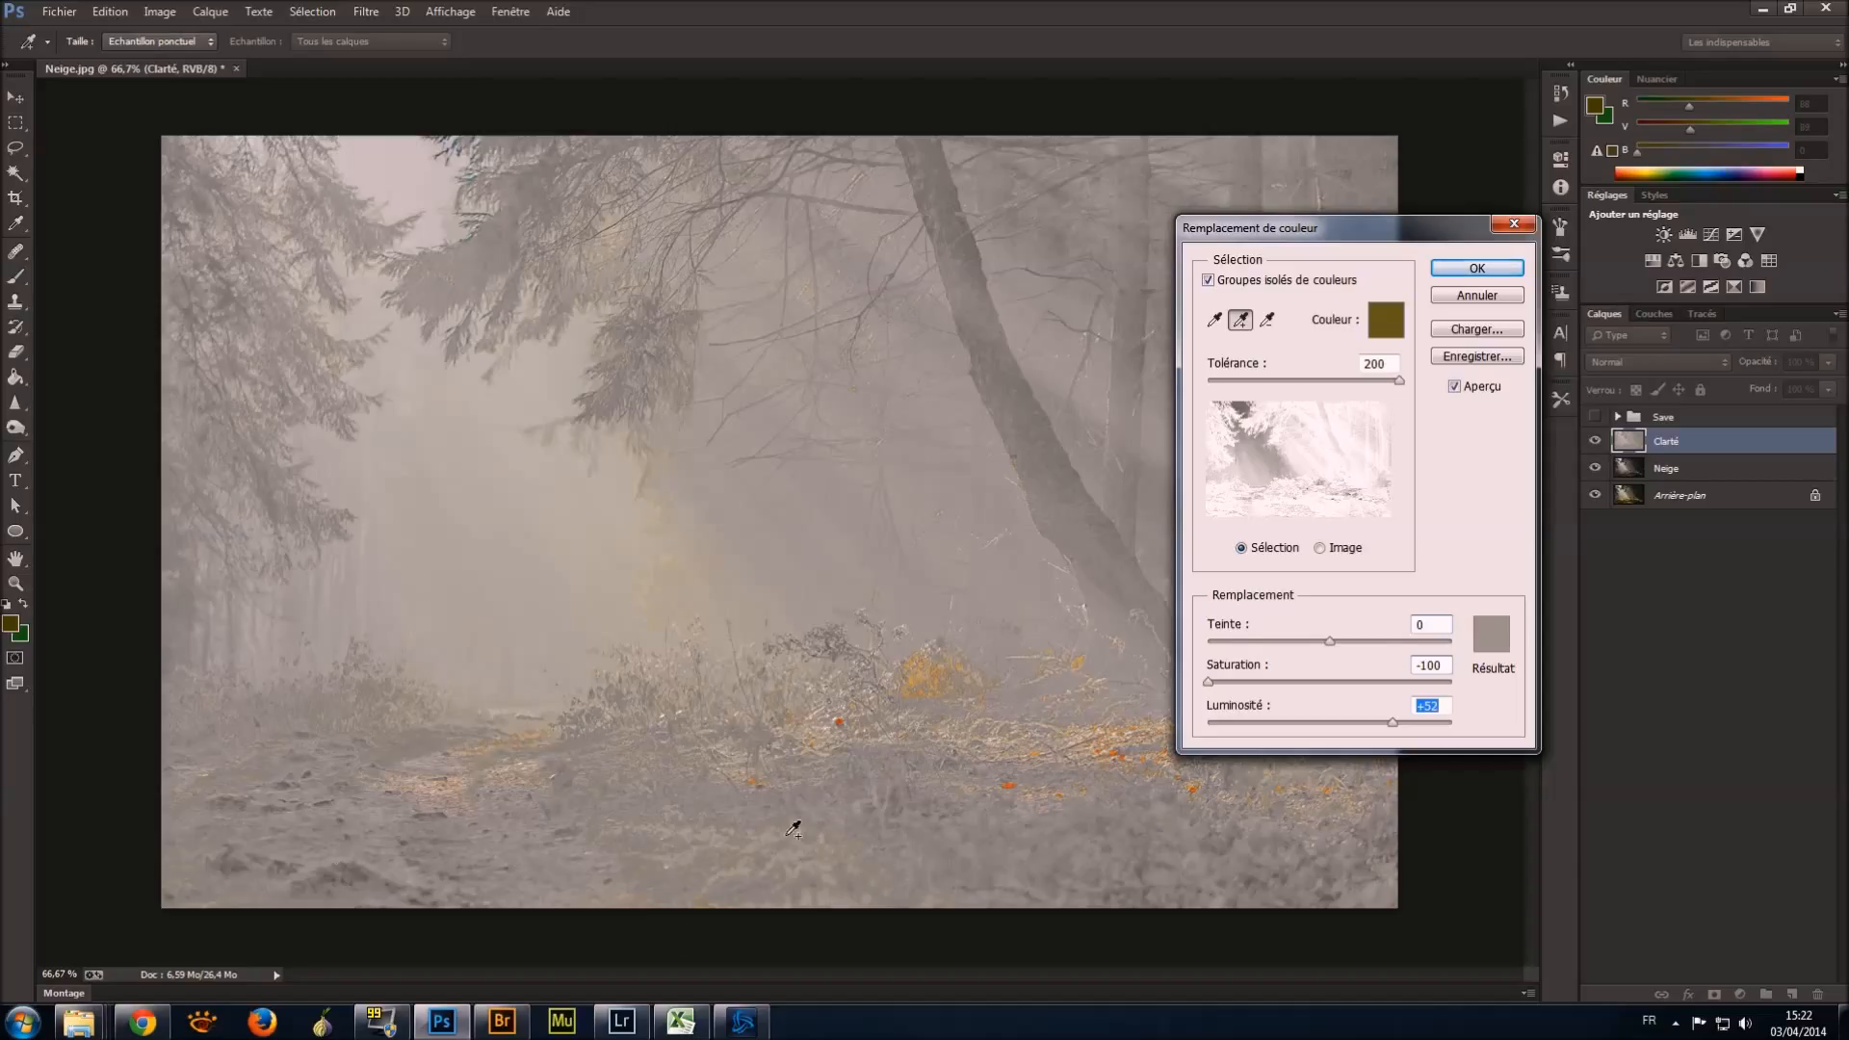
pyautogui.click(716, 901)
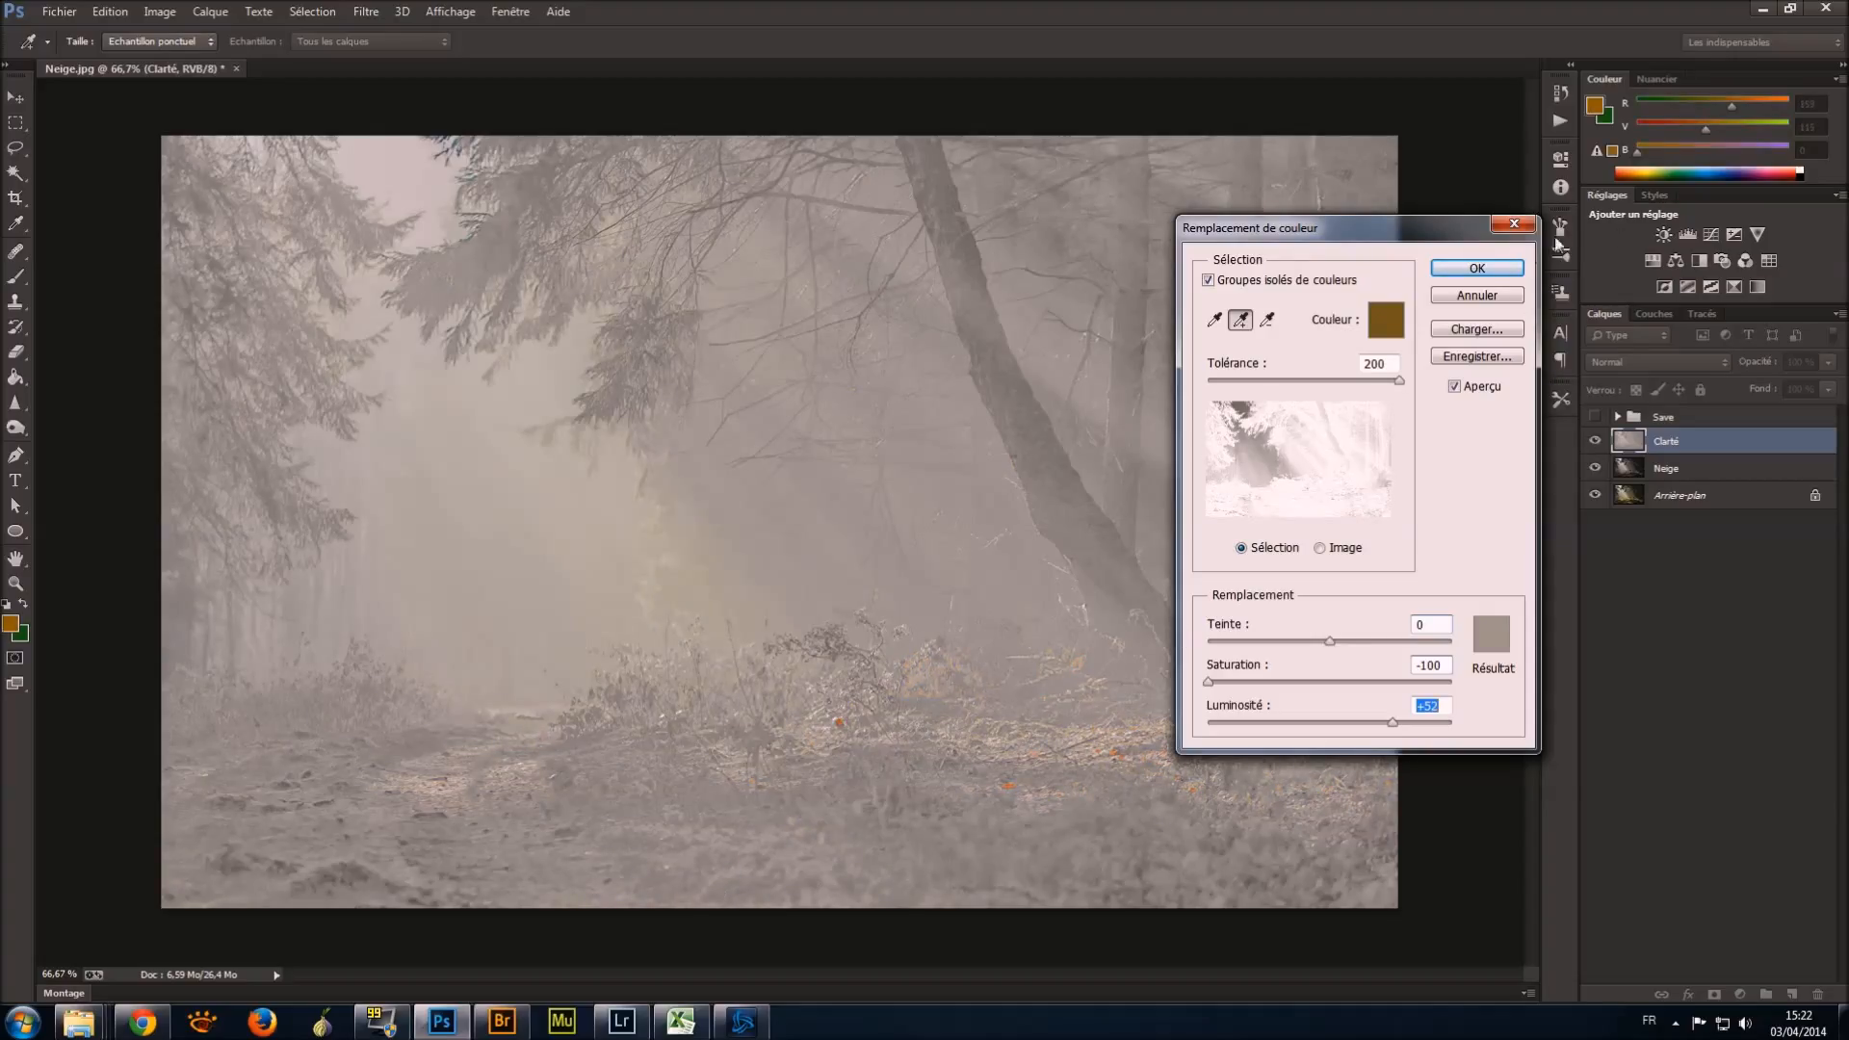
pyautogui.click(1477, 270)
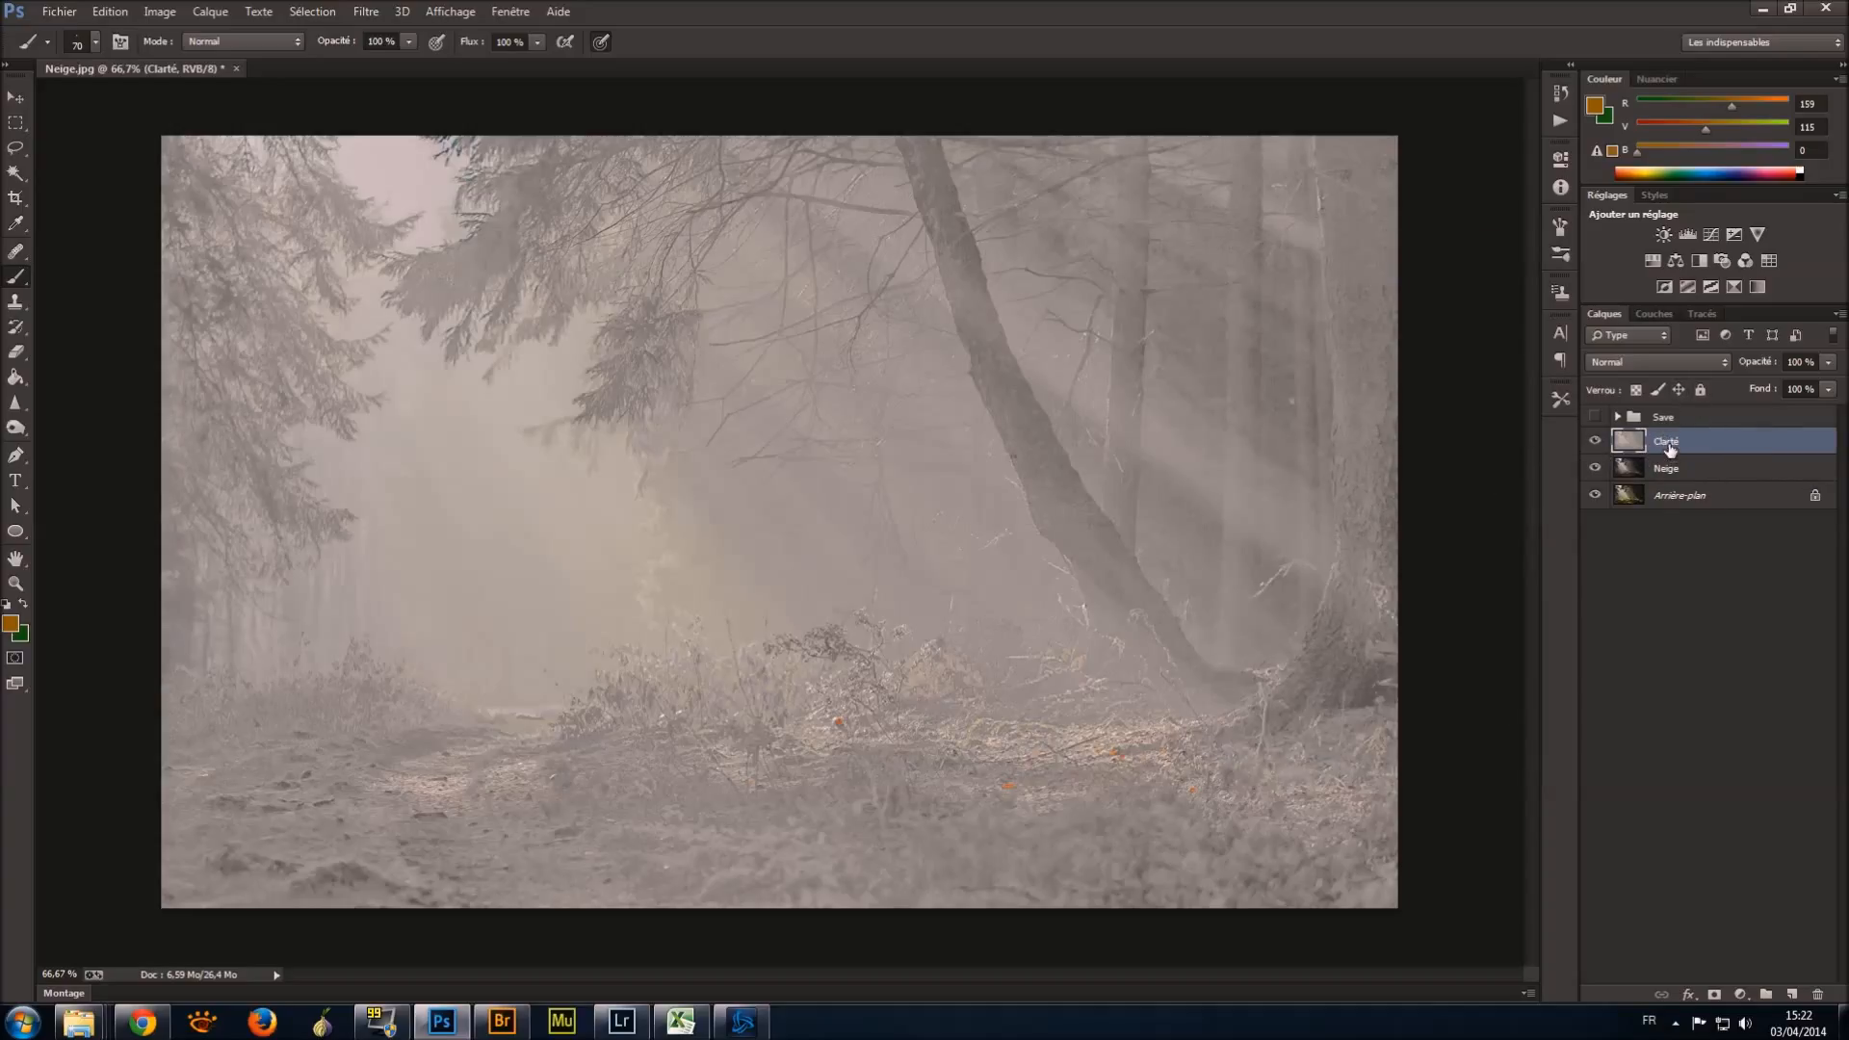
# Compare the image with and without the Clarté layer, then leave it hidden and select the Neige layer.
pyautogui.click(1597, 441)
pyautogui.click(1597, 441)
pyautogui.click(1597, 441)
pyautogui.click(1597, 441)
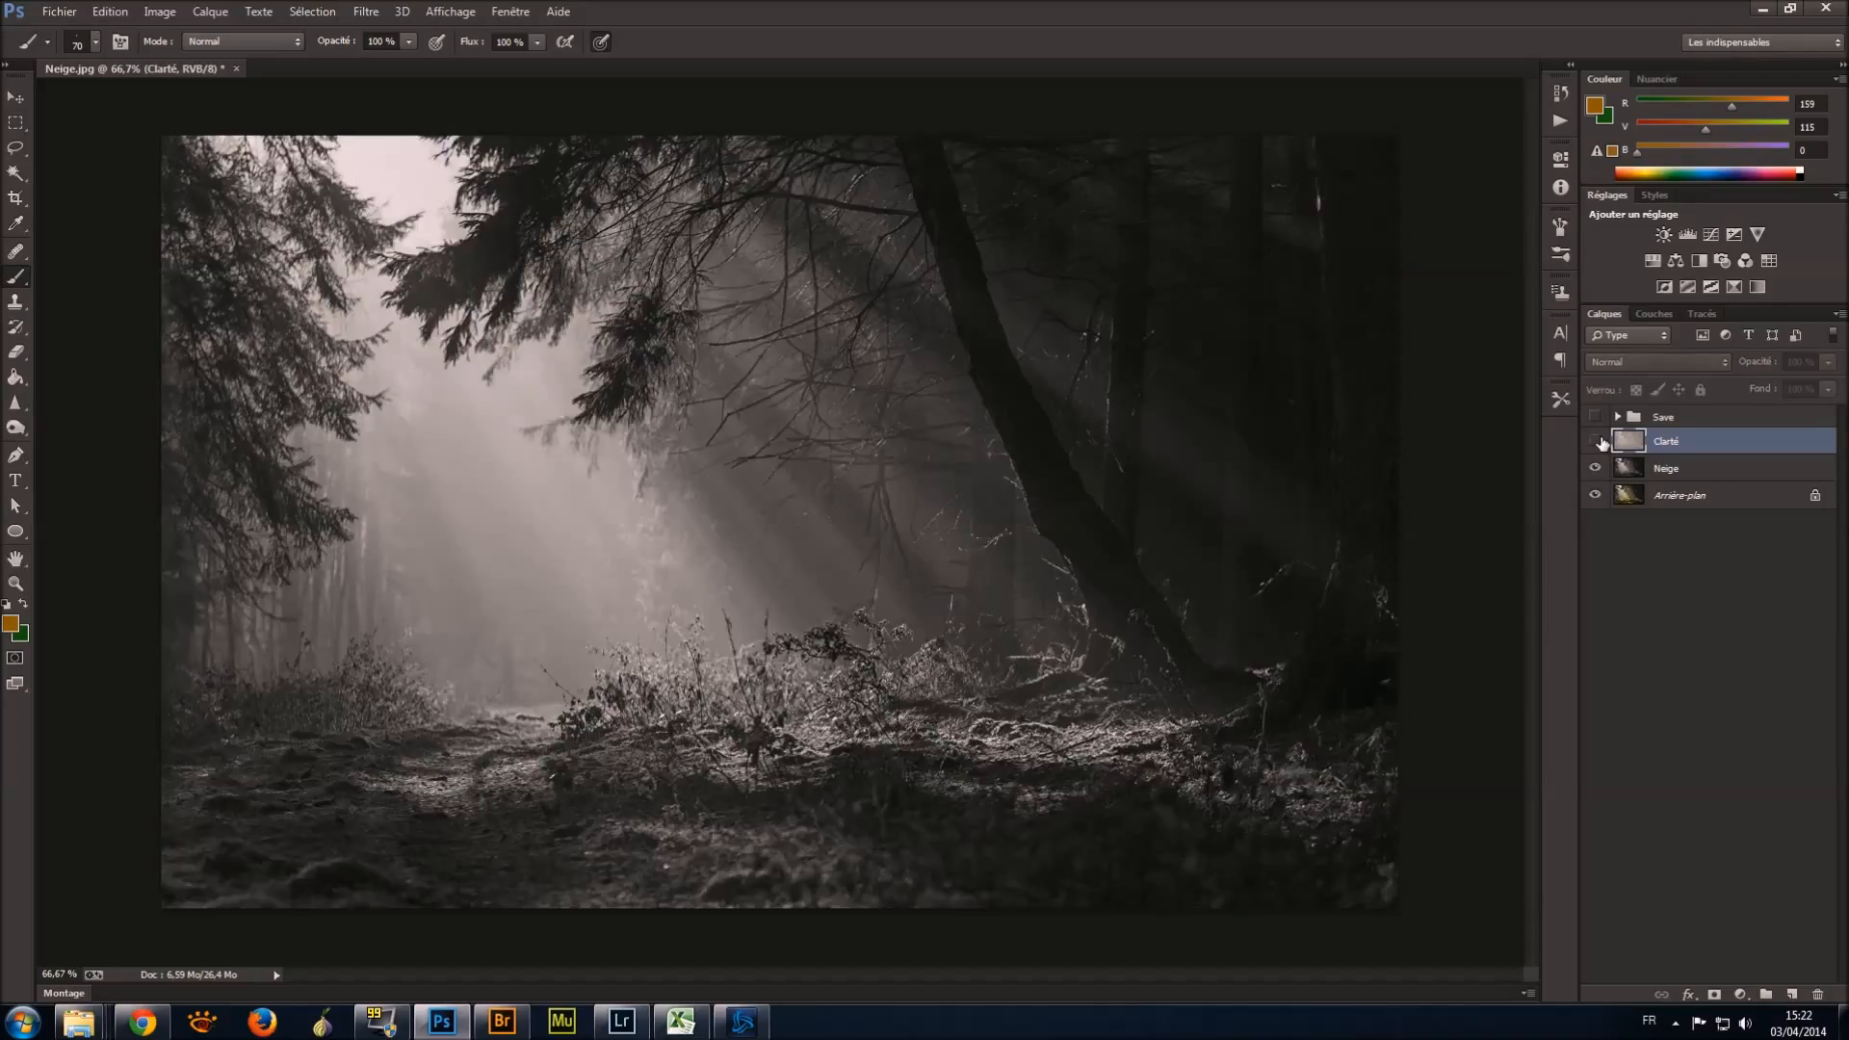
pyautogui.click(1687, 477)
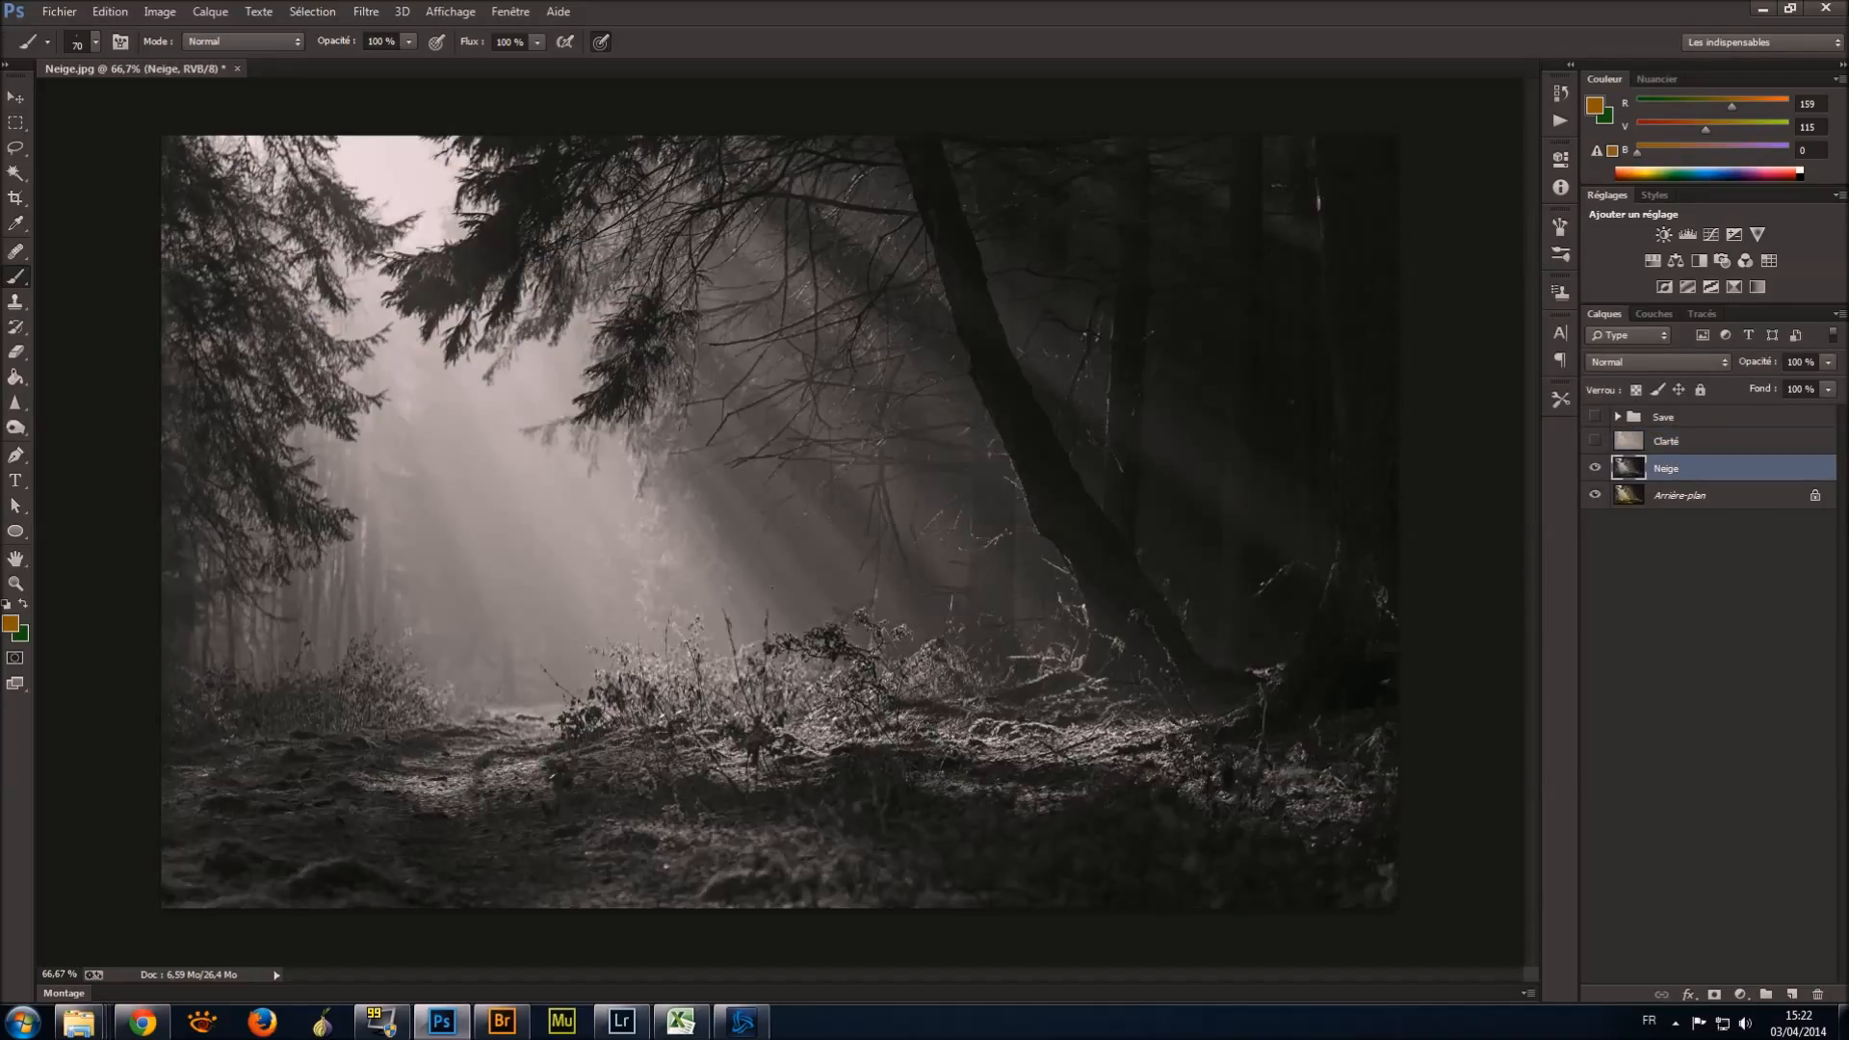
# Create a new layer group above the Clarté layer and name it Traitement.
pyautogui.click(1703, 447)
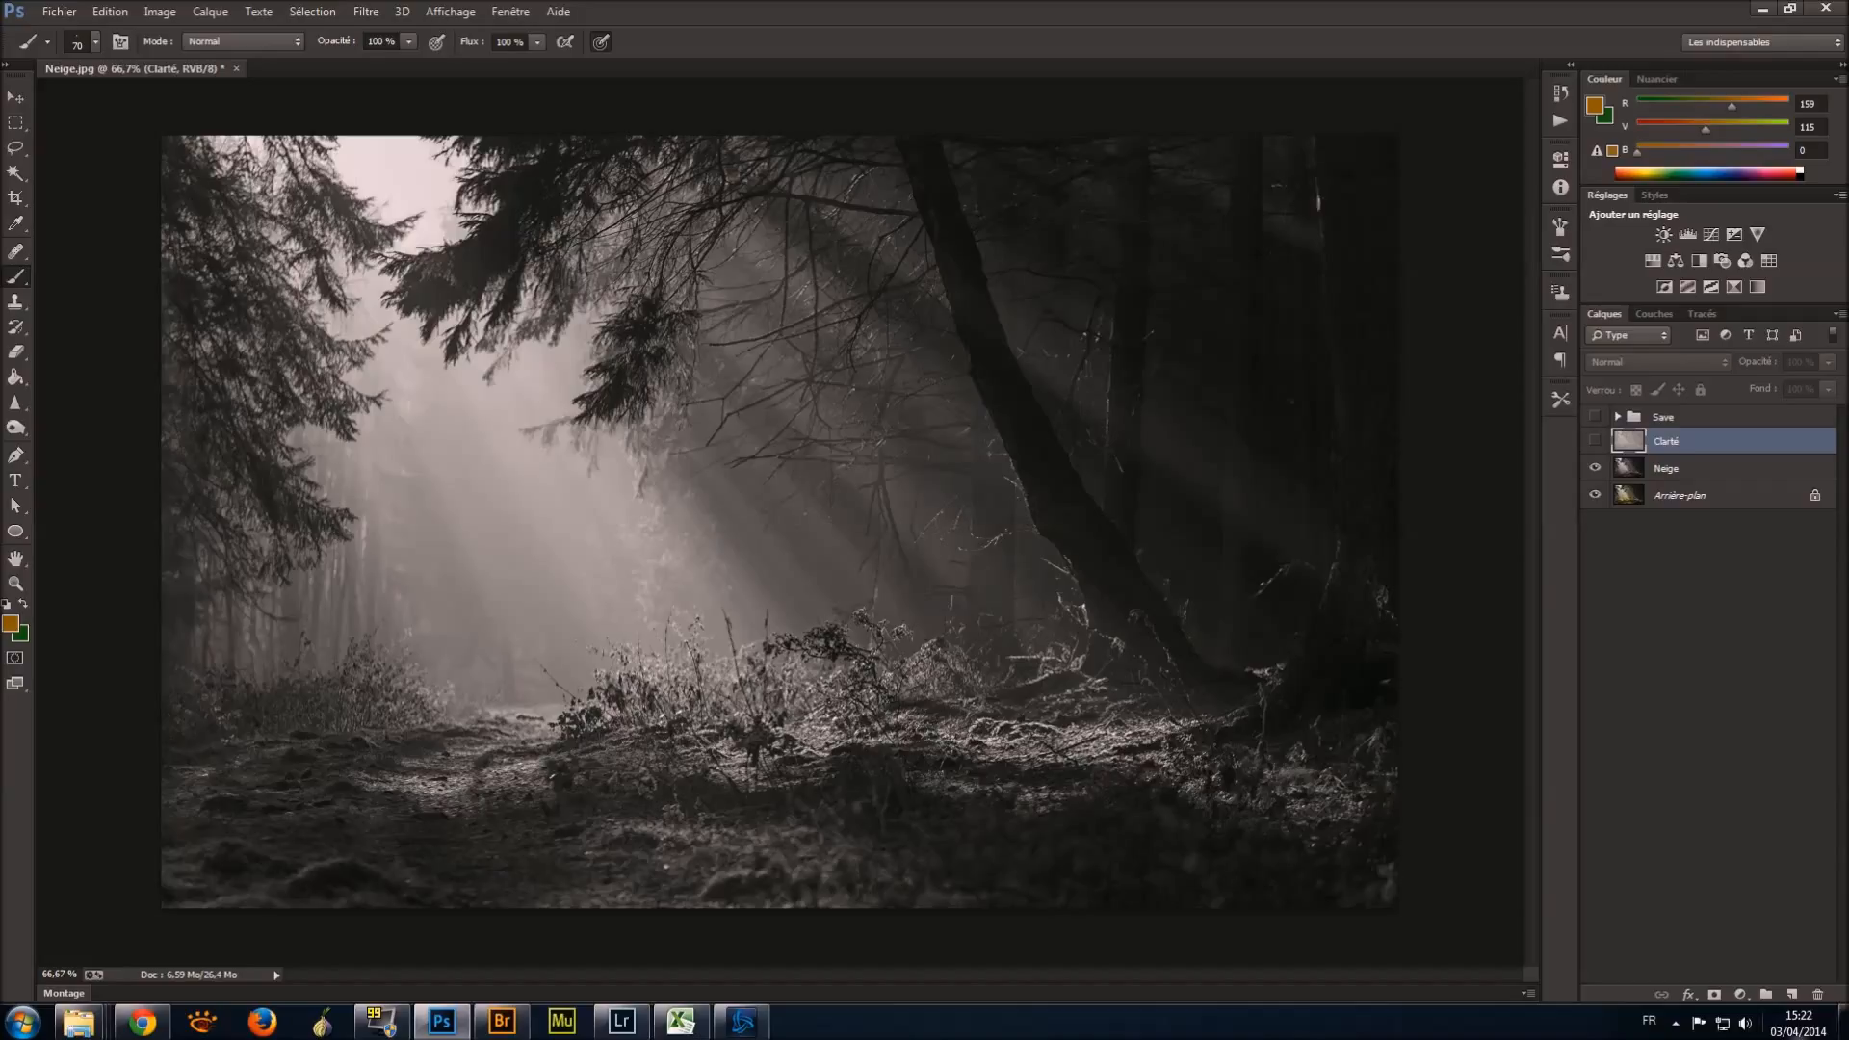
pyautogui.click(1767, 995)
pyautogui.doubleClick(1673, 439)
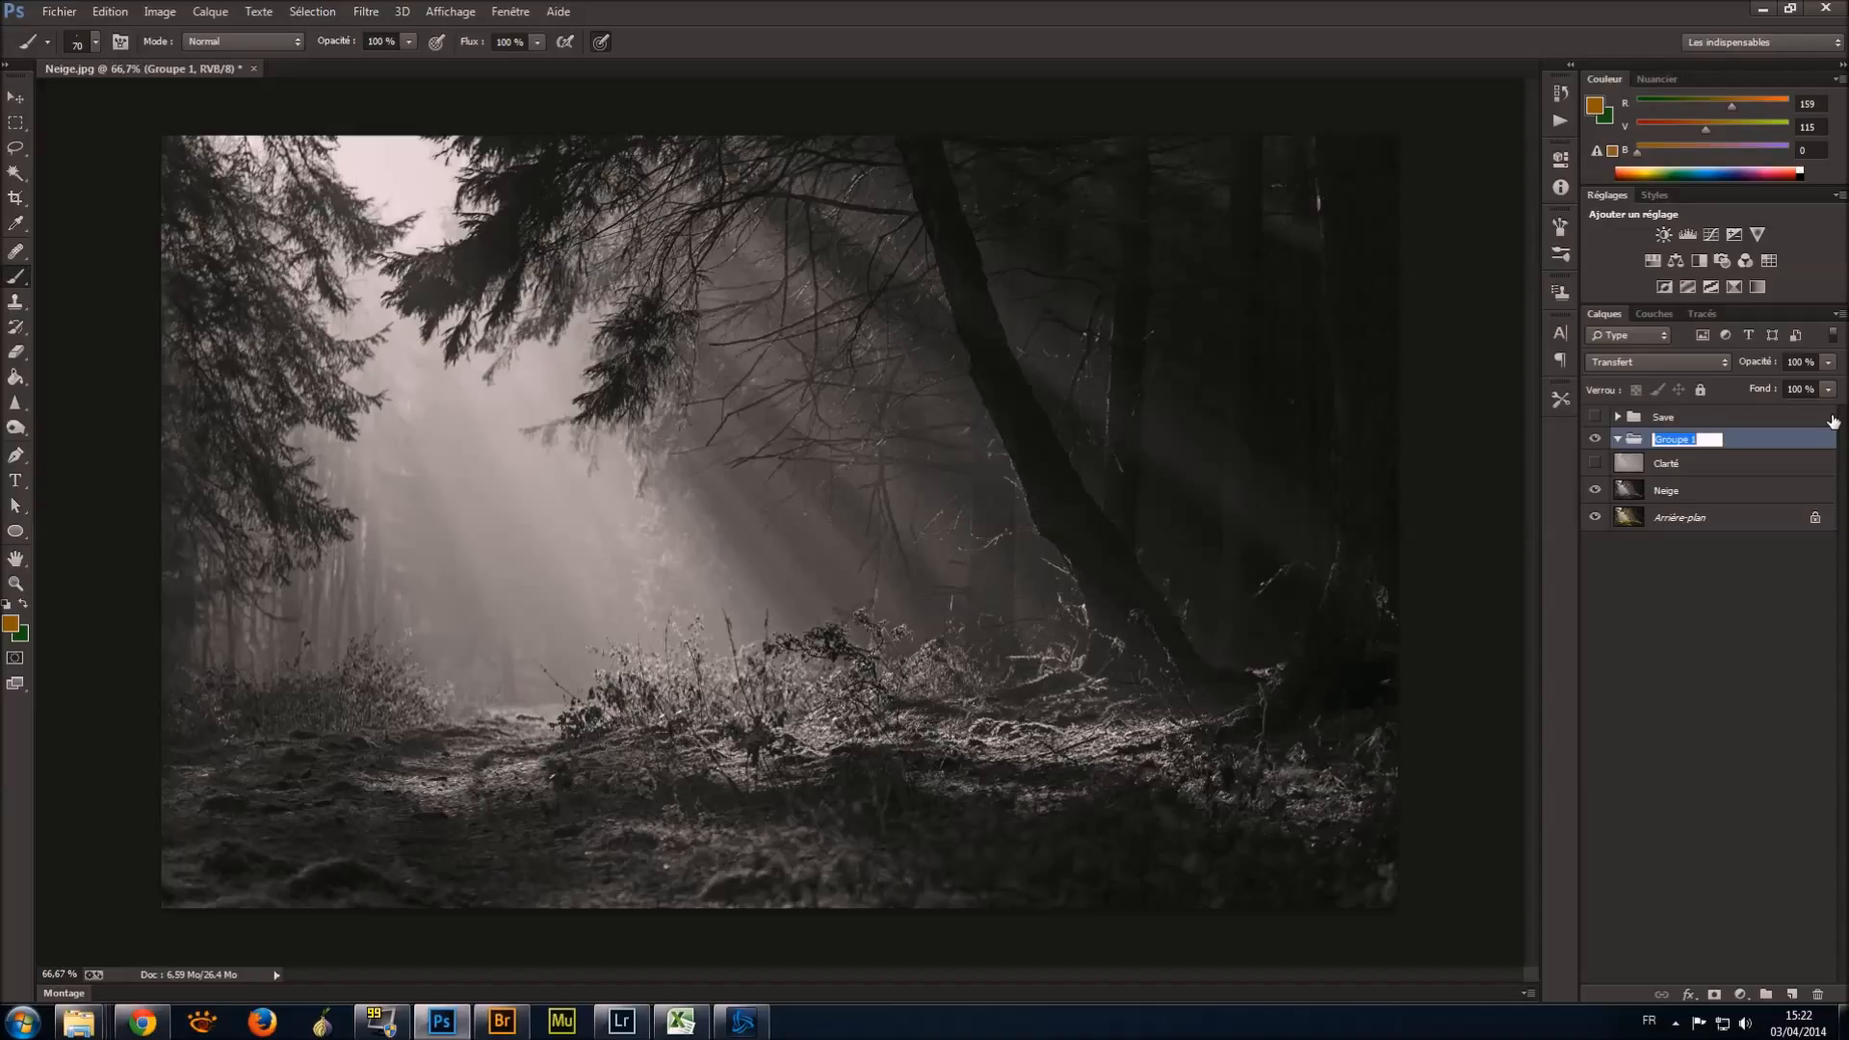
pyautogui.write('Traitement')
pyautogui.press('Return')
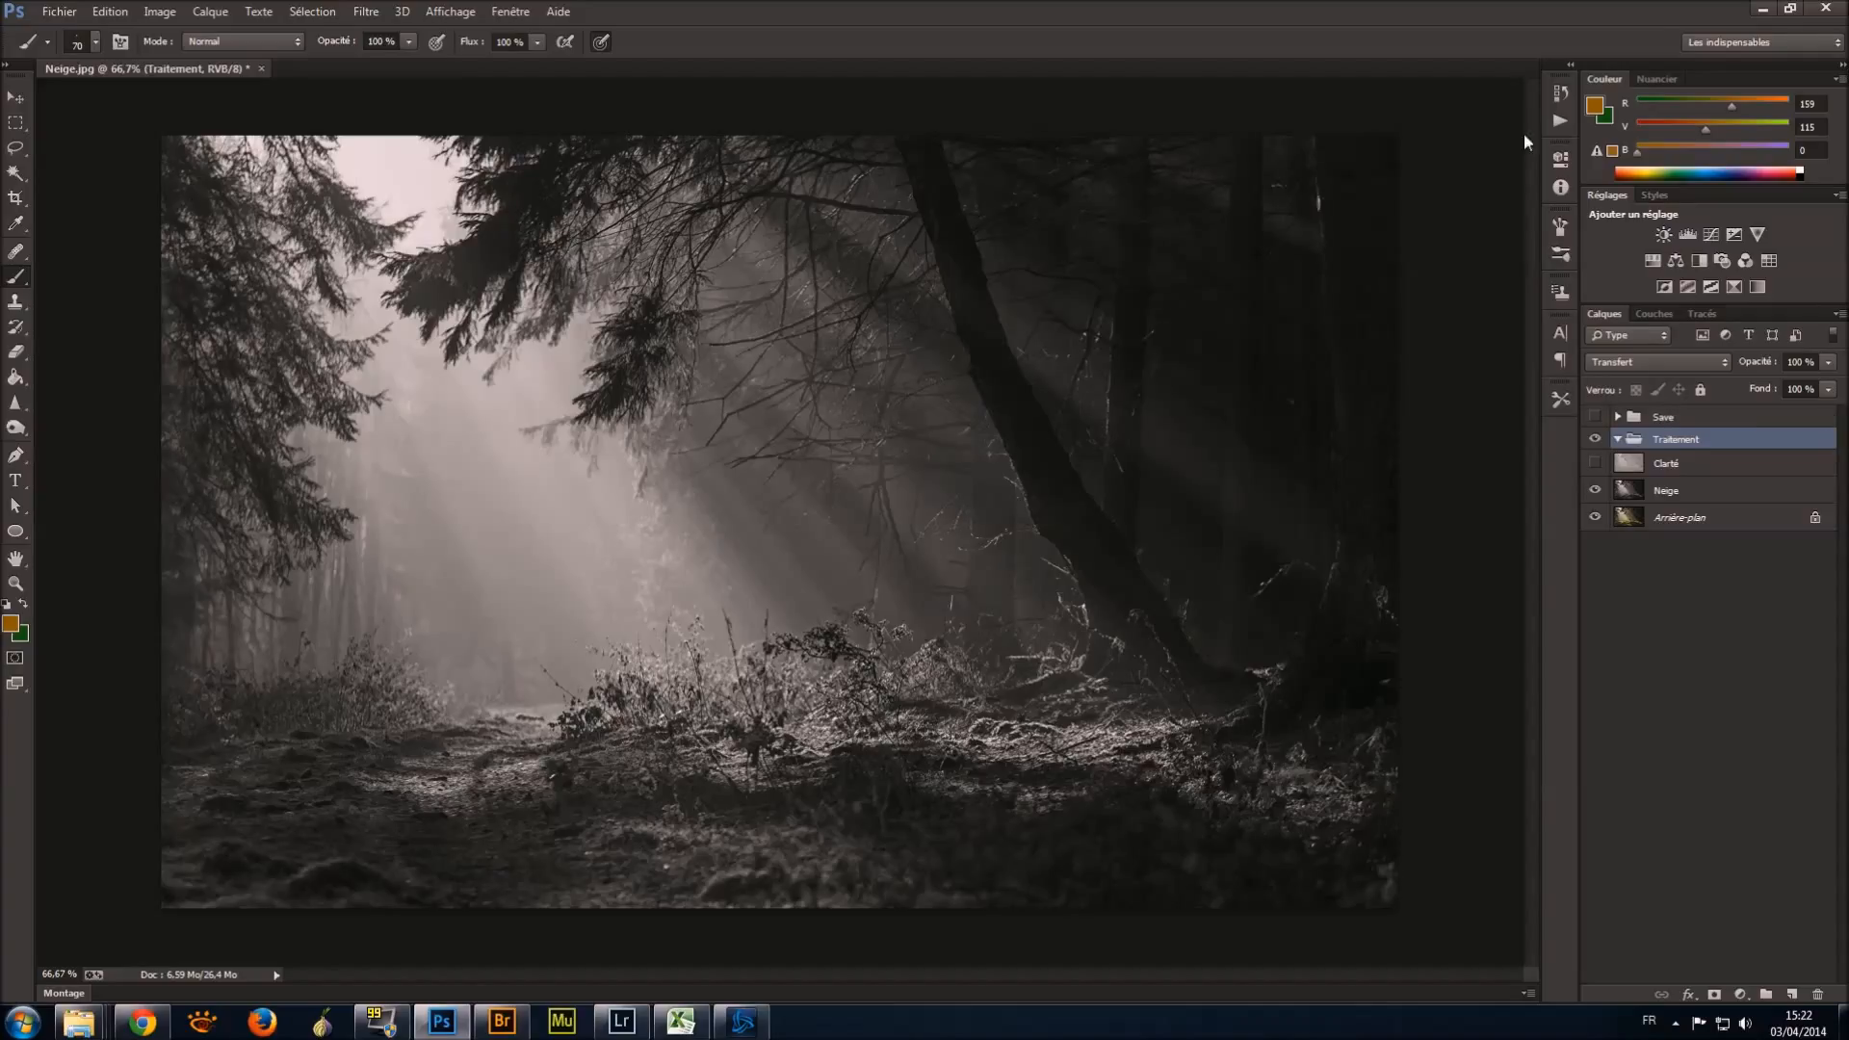
# Add a Teinte/Saturation adjustment layer inside the Traitement group.
pyautogui.click(1653, 260)
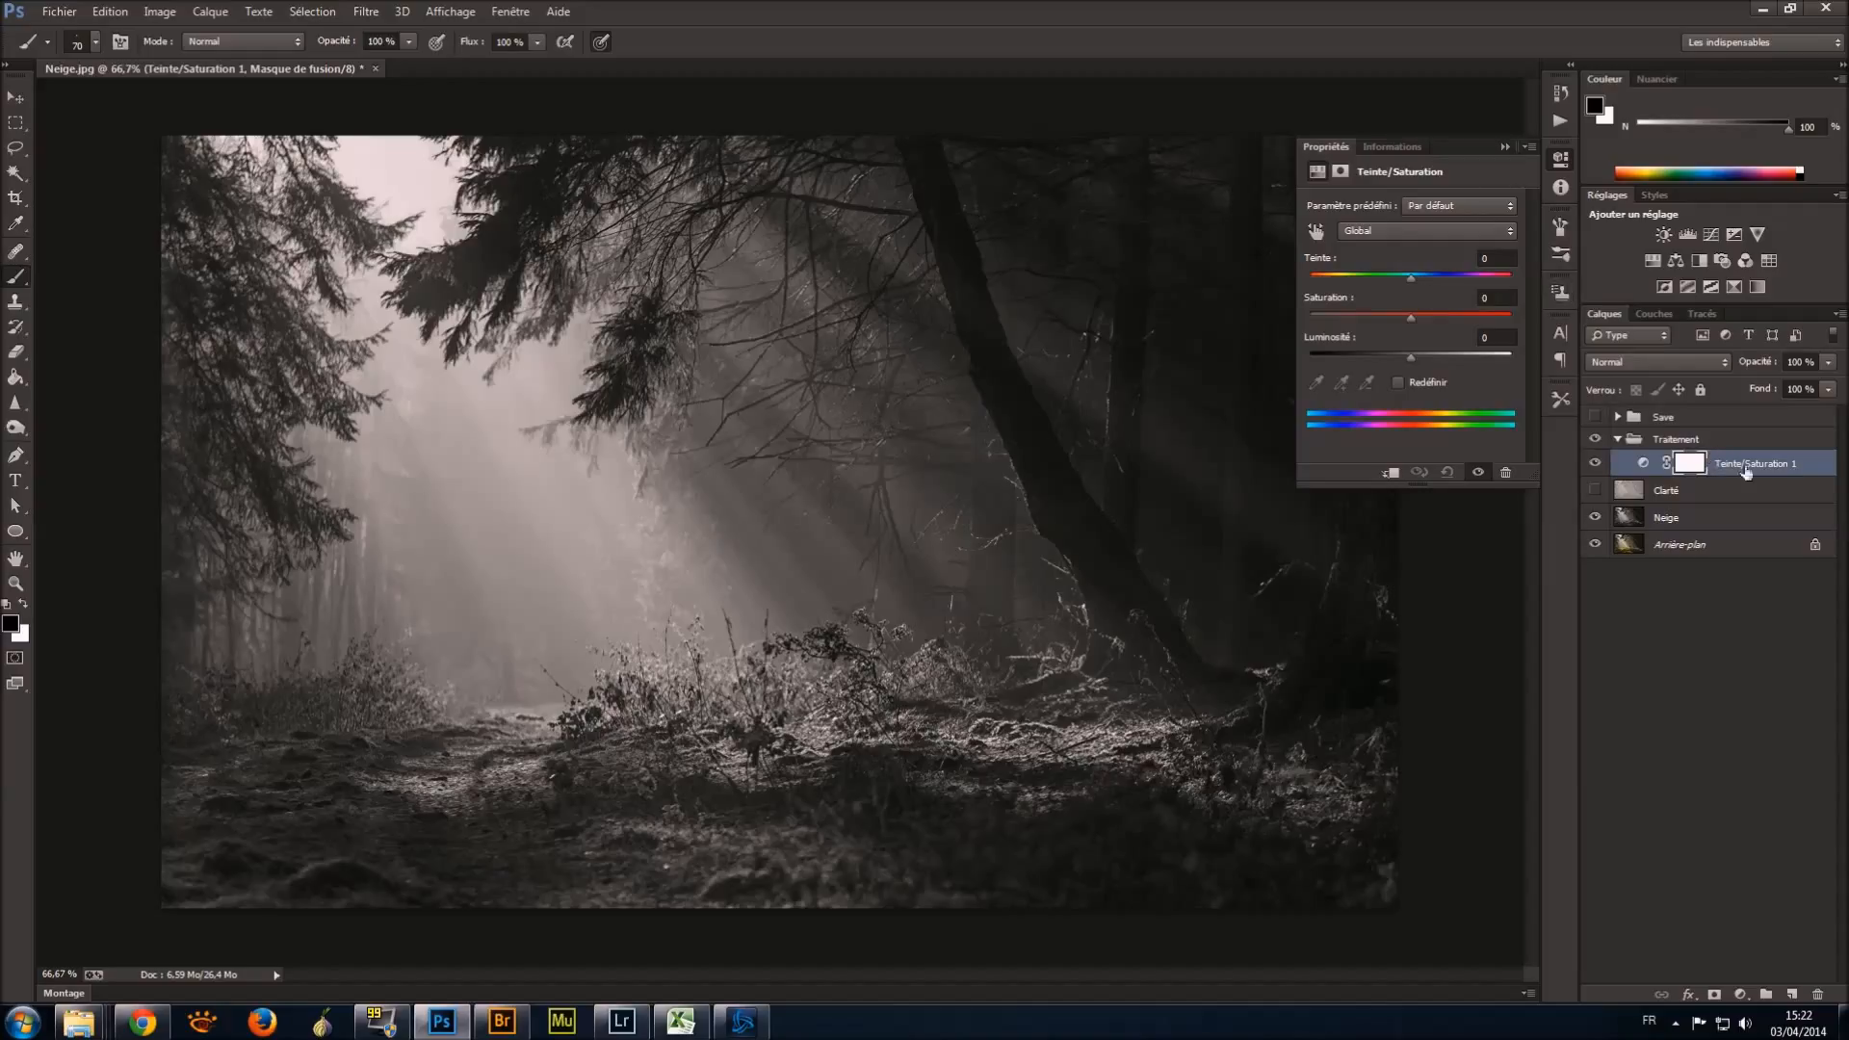
pyautogui.doubleClick(1753, 463)
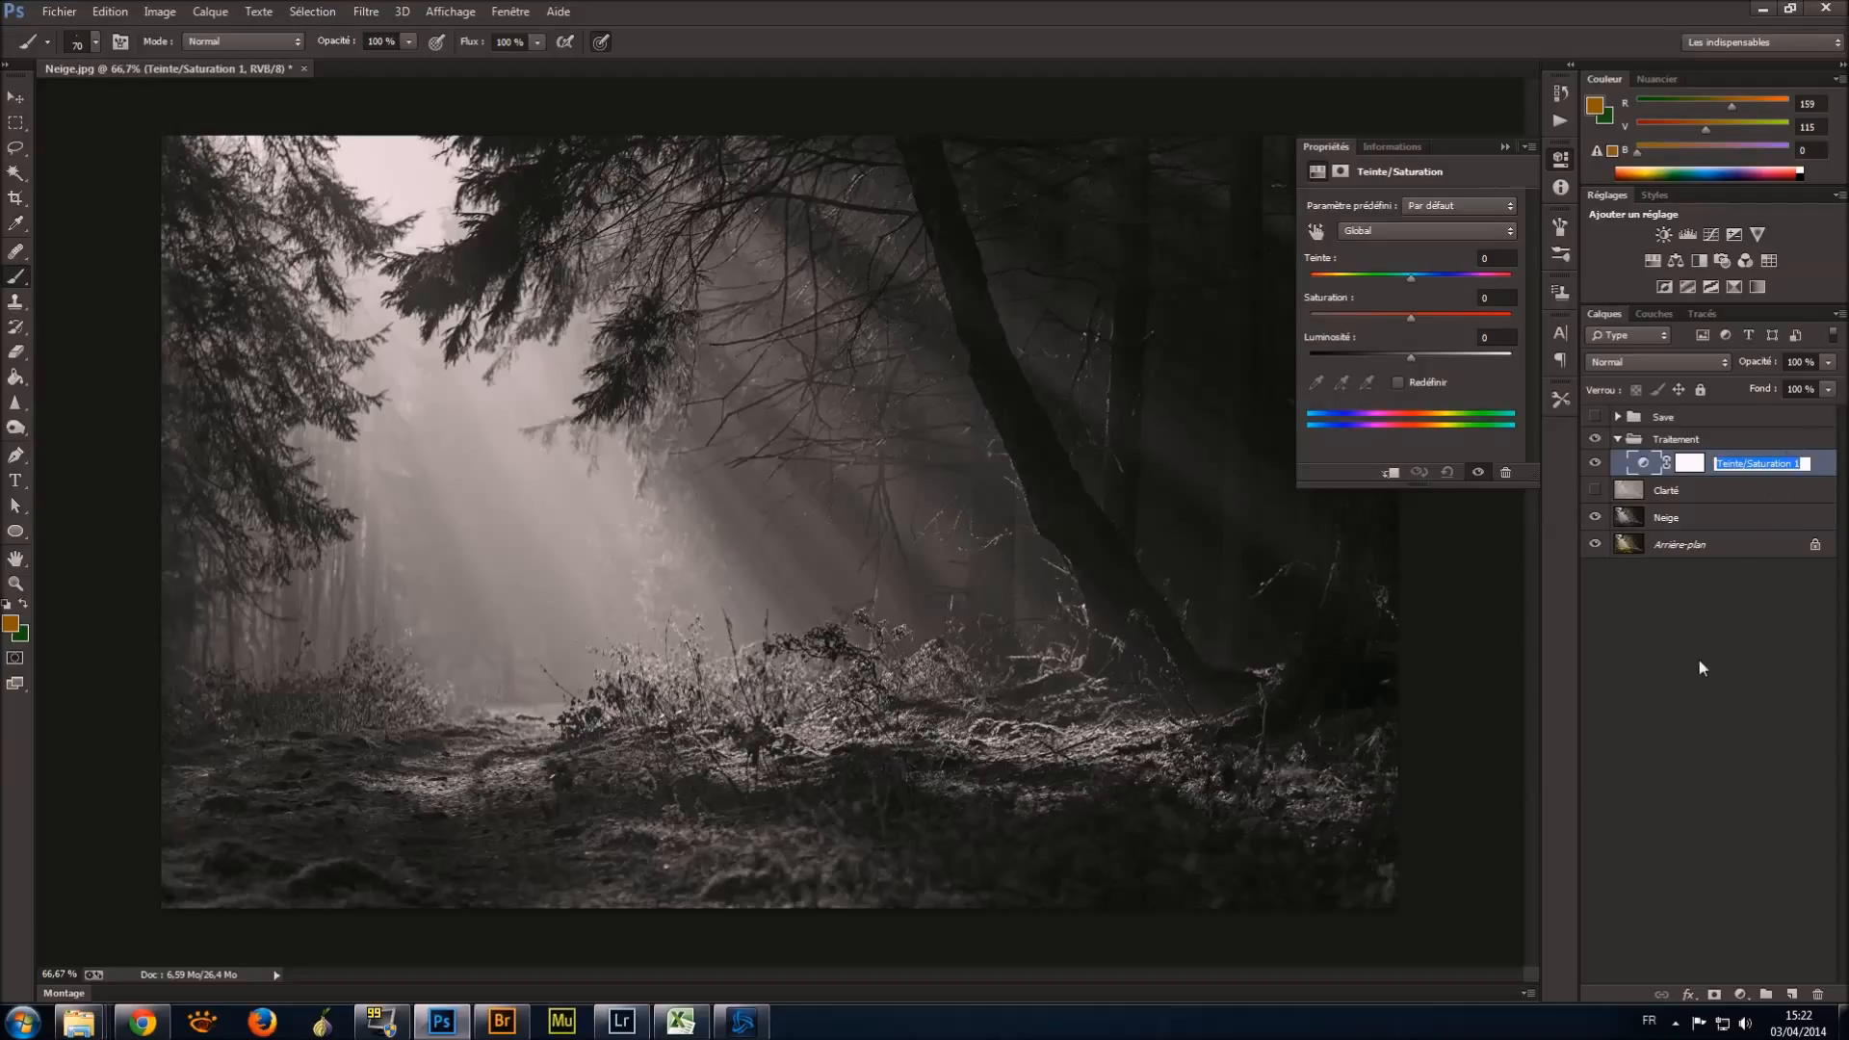
pyautogui.press('Return')
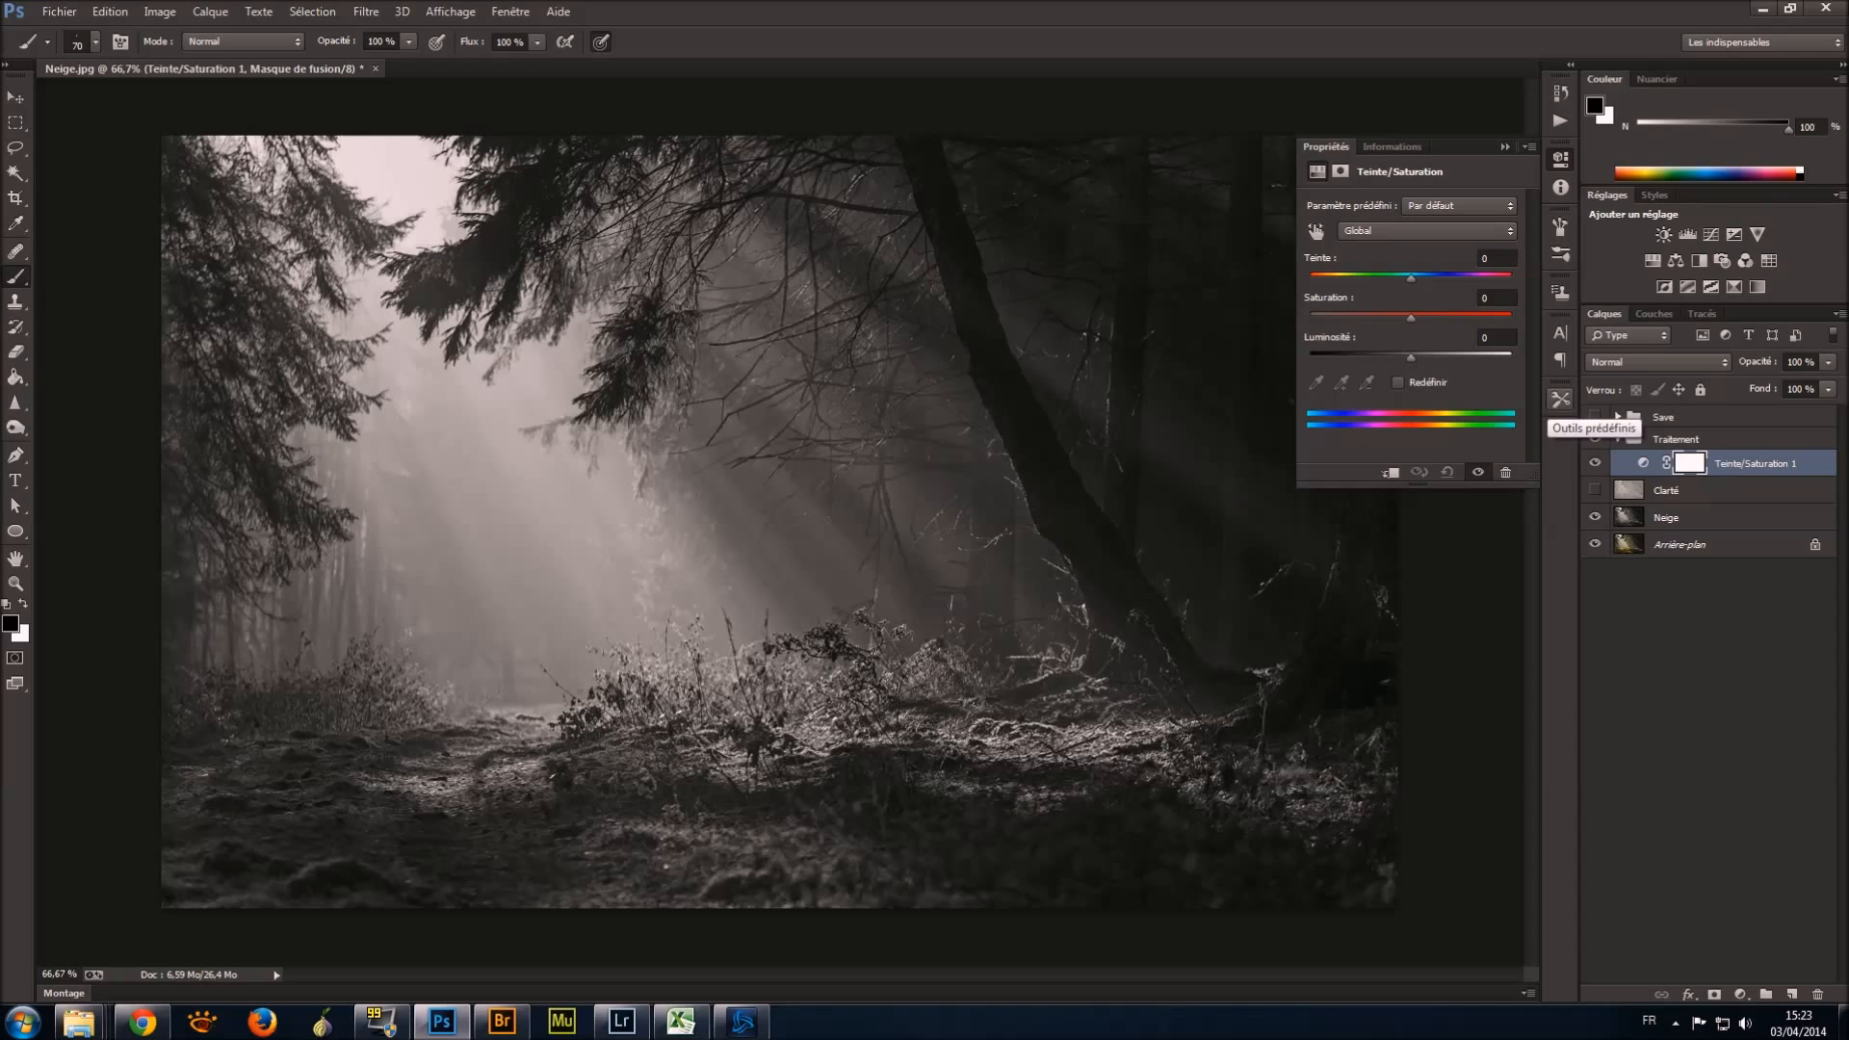
# Turn on Redéfinir for the adjustment and set Teinte to 190 and Saturation to 12.
pyautogui.click(1497, 258)
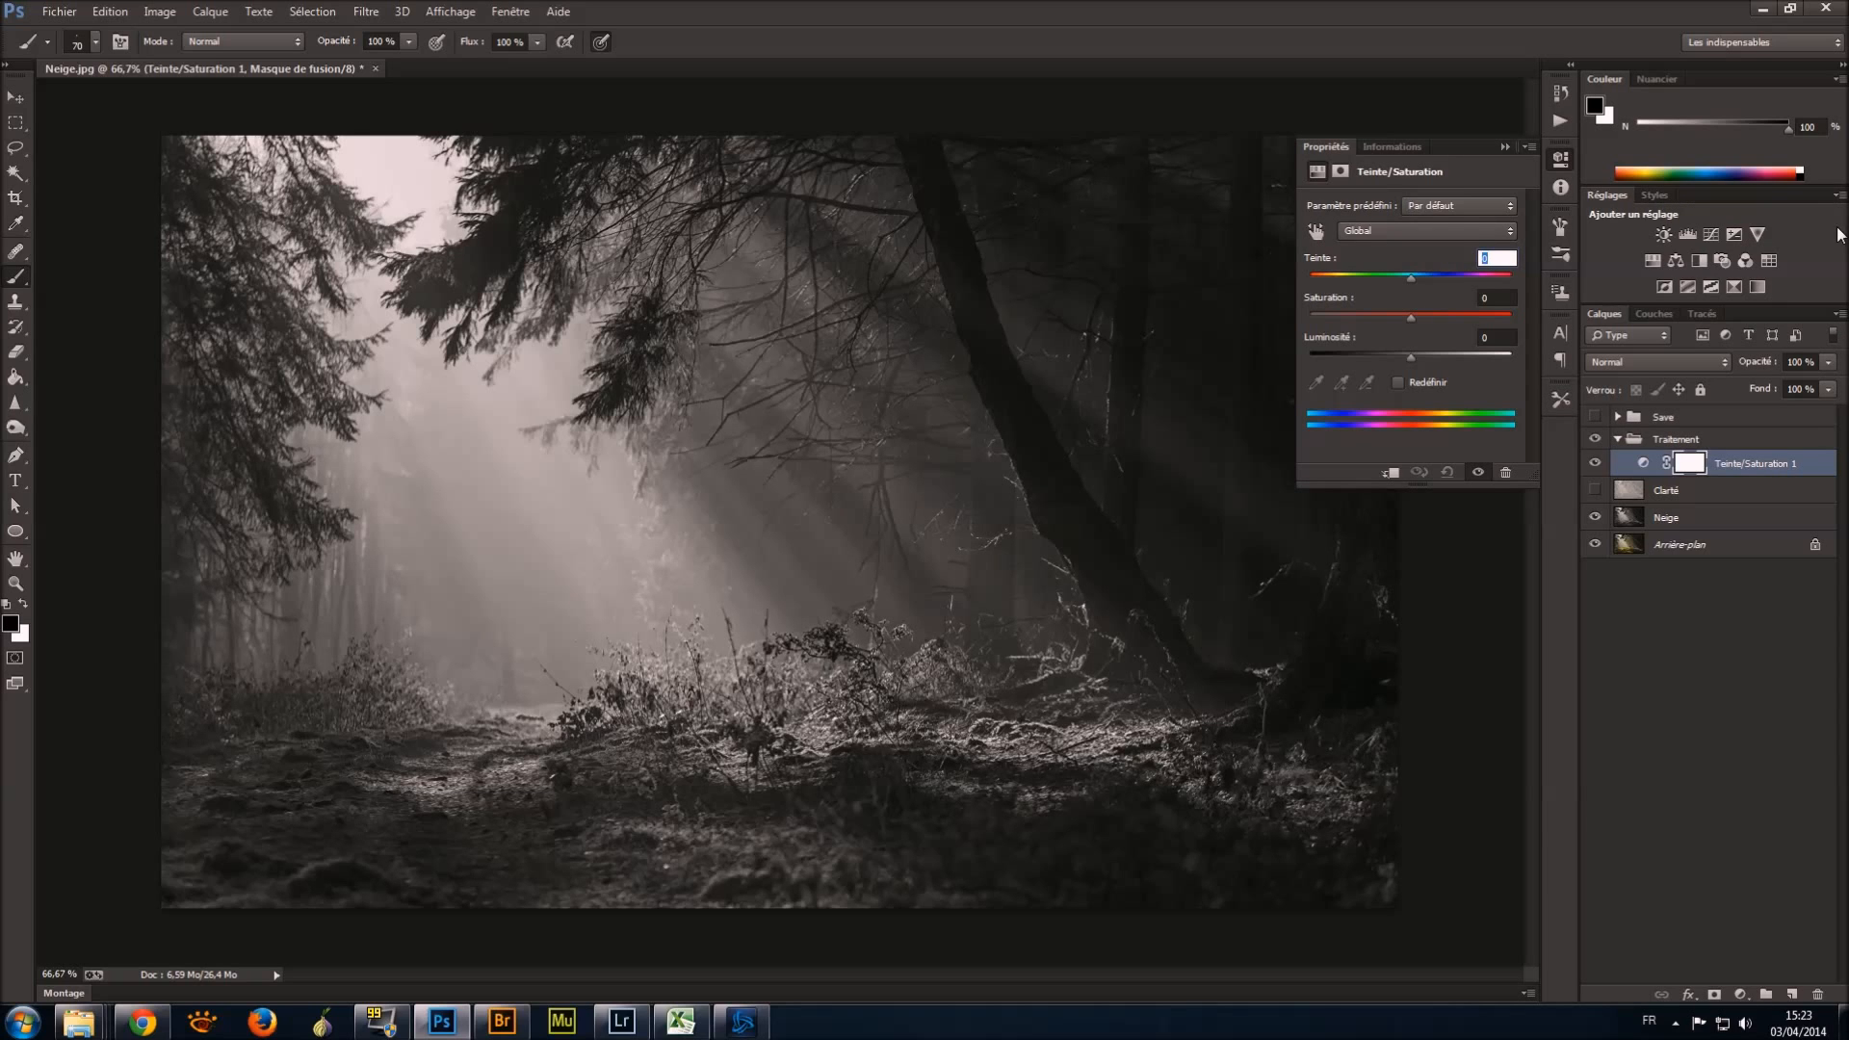
pyautogui.write('43')
pyautogui.click(1413, 385)
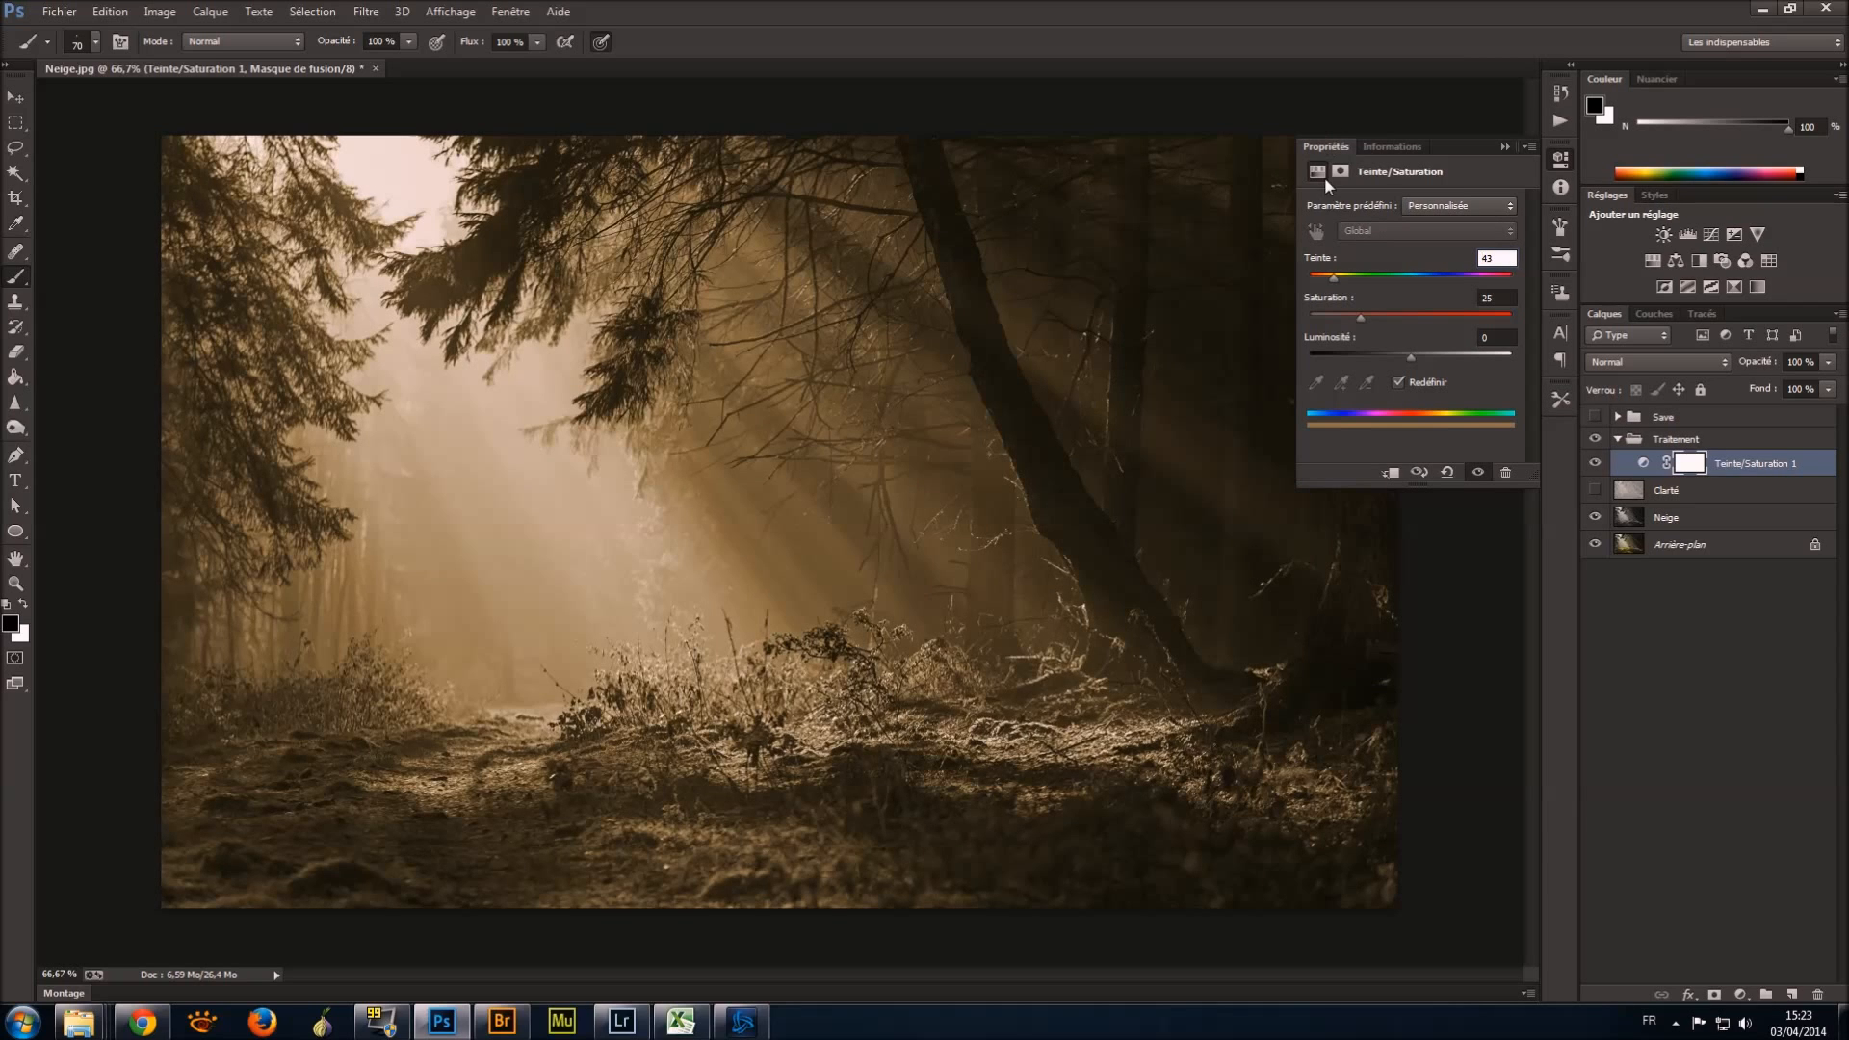
pyautogui.moveTo(1353, 276); pyautogui.dragTo(1432, 279)
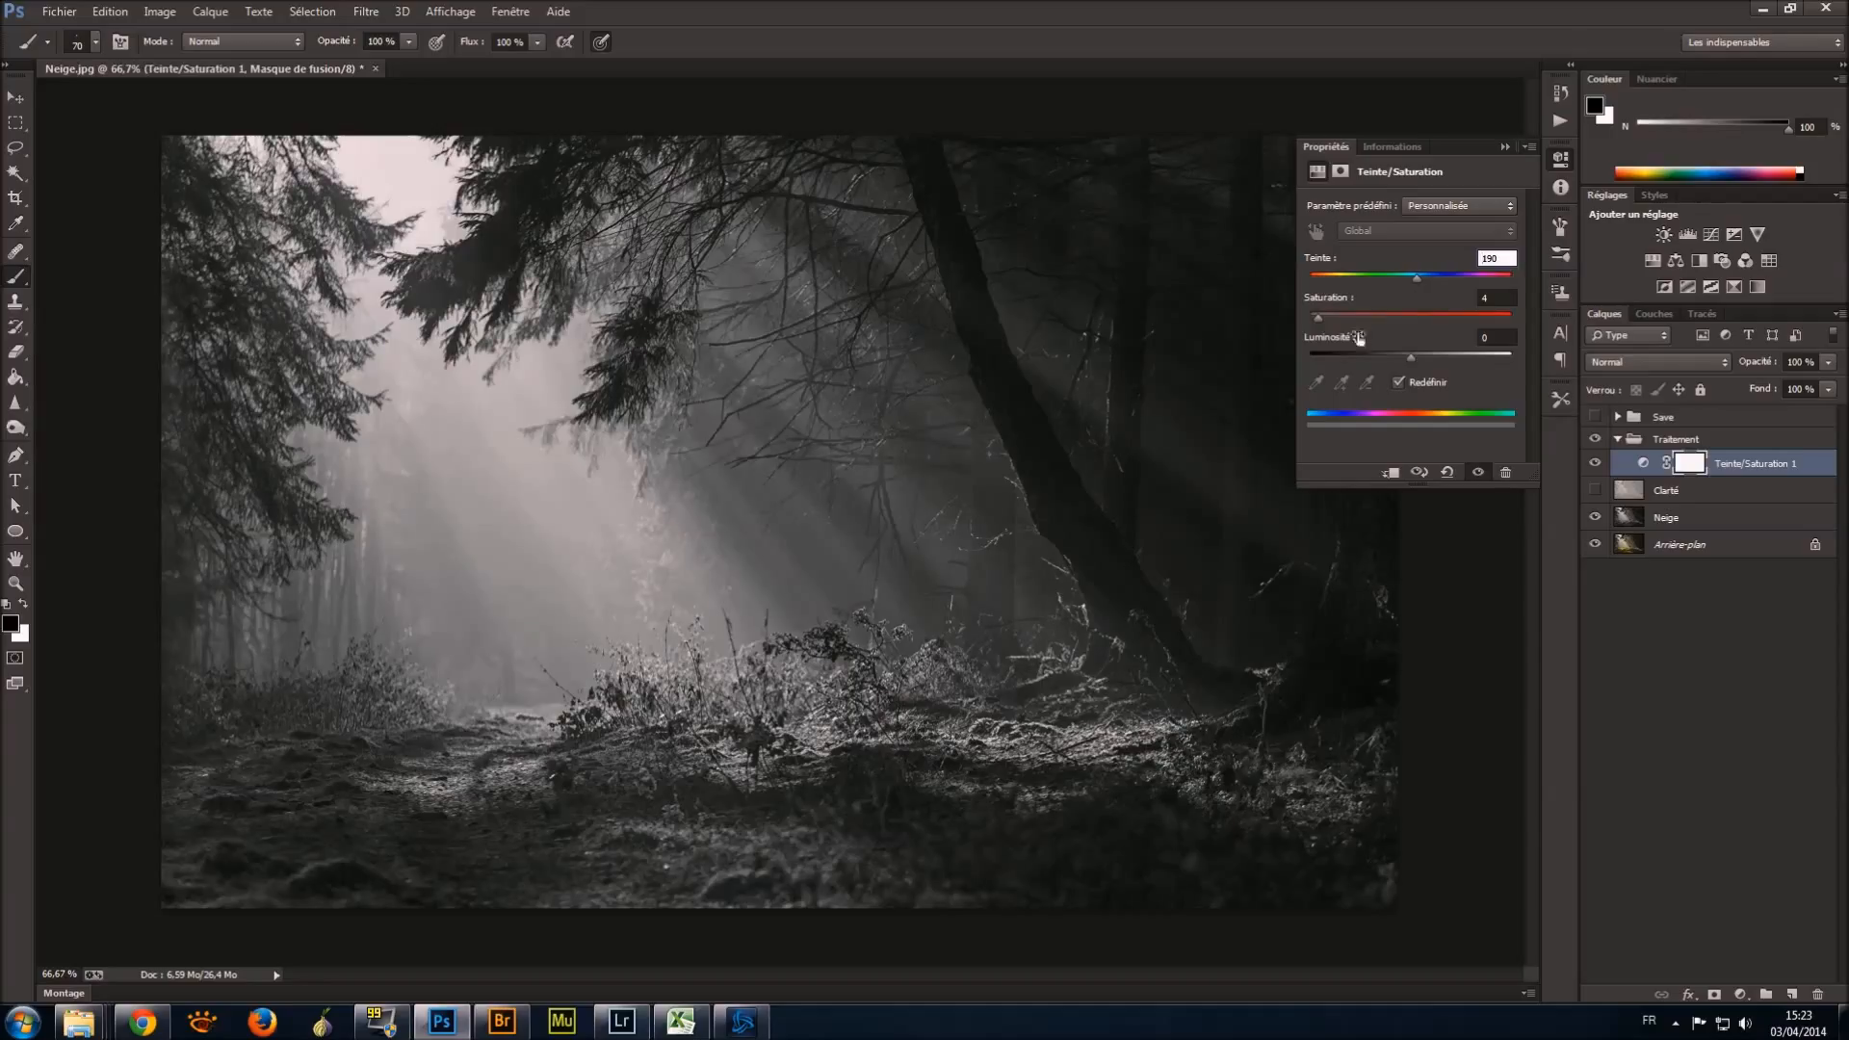
pyautogui.moveTo(1326, 327); pyautogui.dragTo(1340, 323)
# Rename the Teinte/Saturation adjustment layer as R 190/12/0 and collapse its properties.
pyautogui.doubleClick(1755, 463)
pyautogui.write('R')
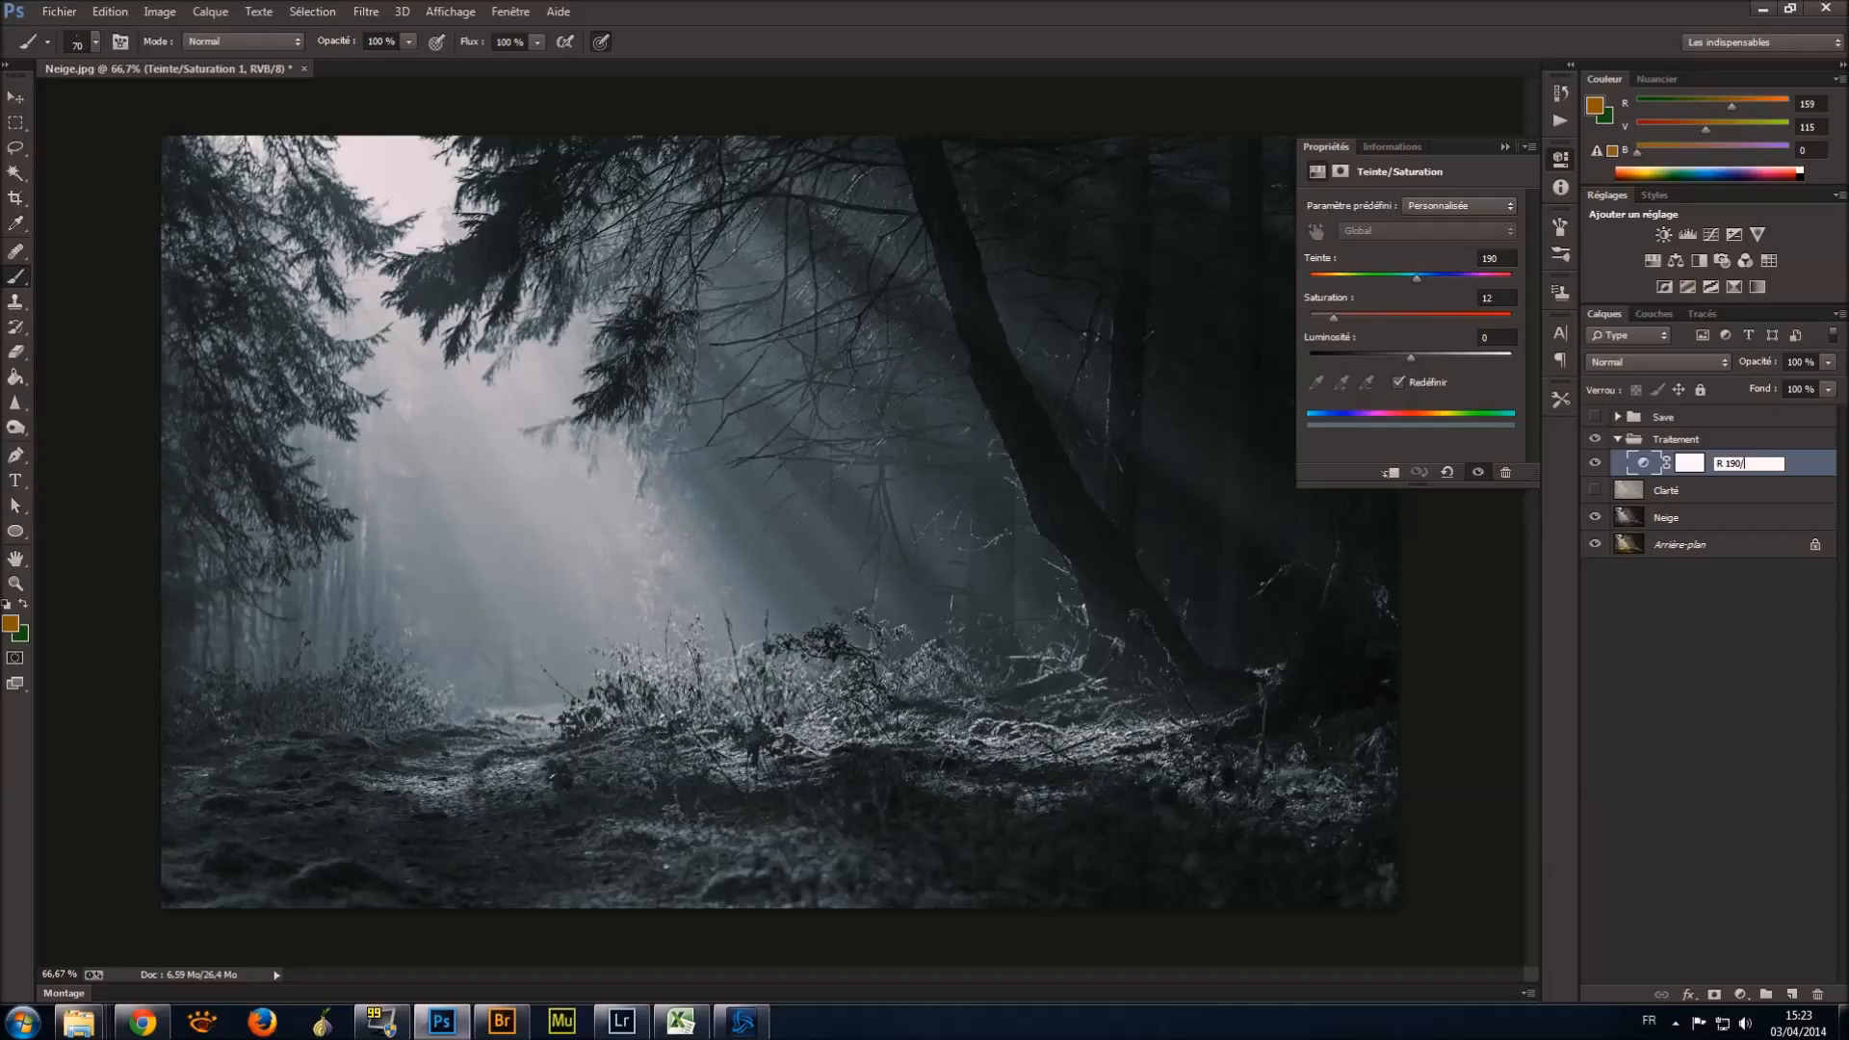
pyautogui.write('190/12/0')
pyautogui.press('Return')
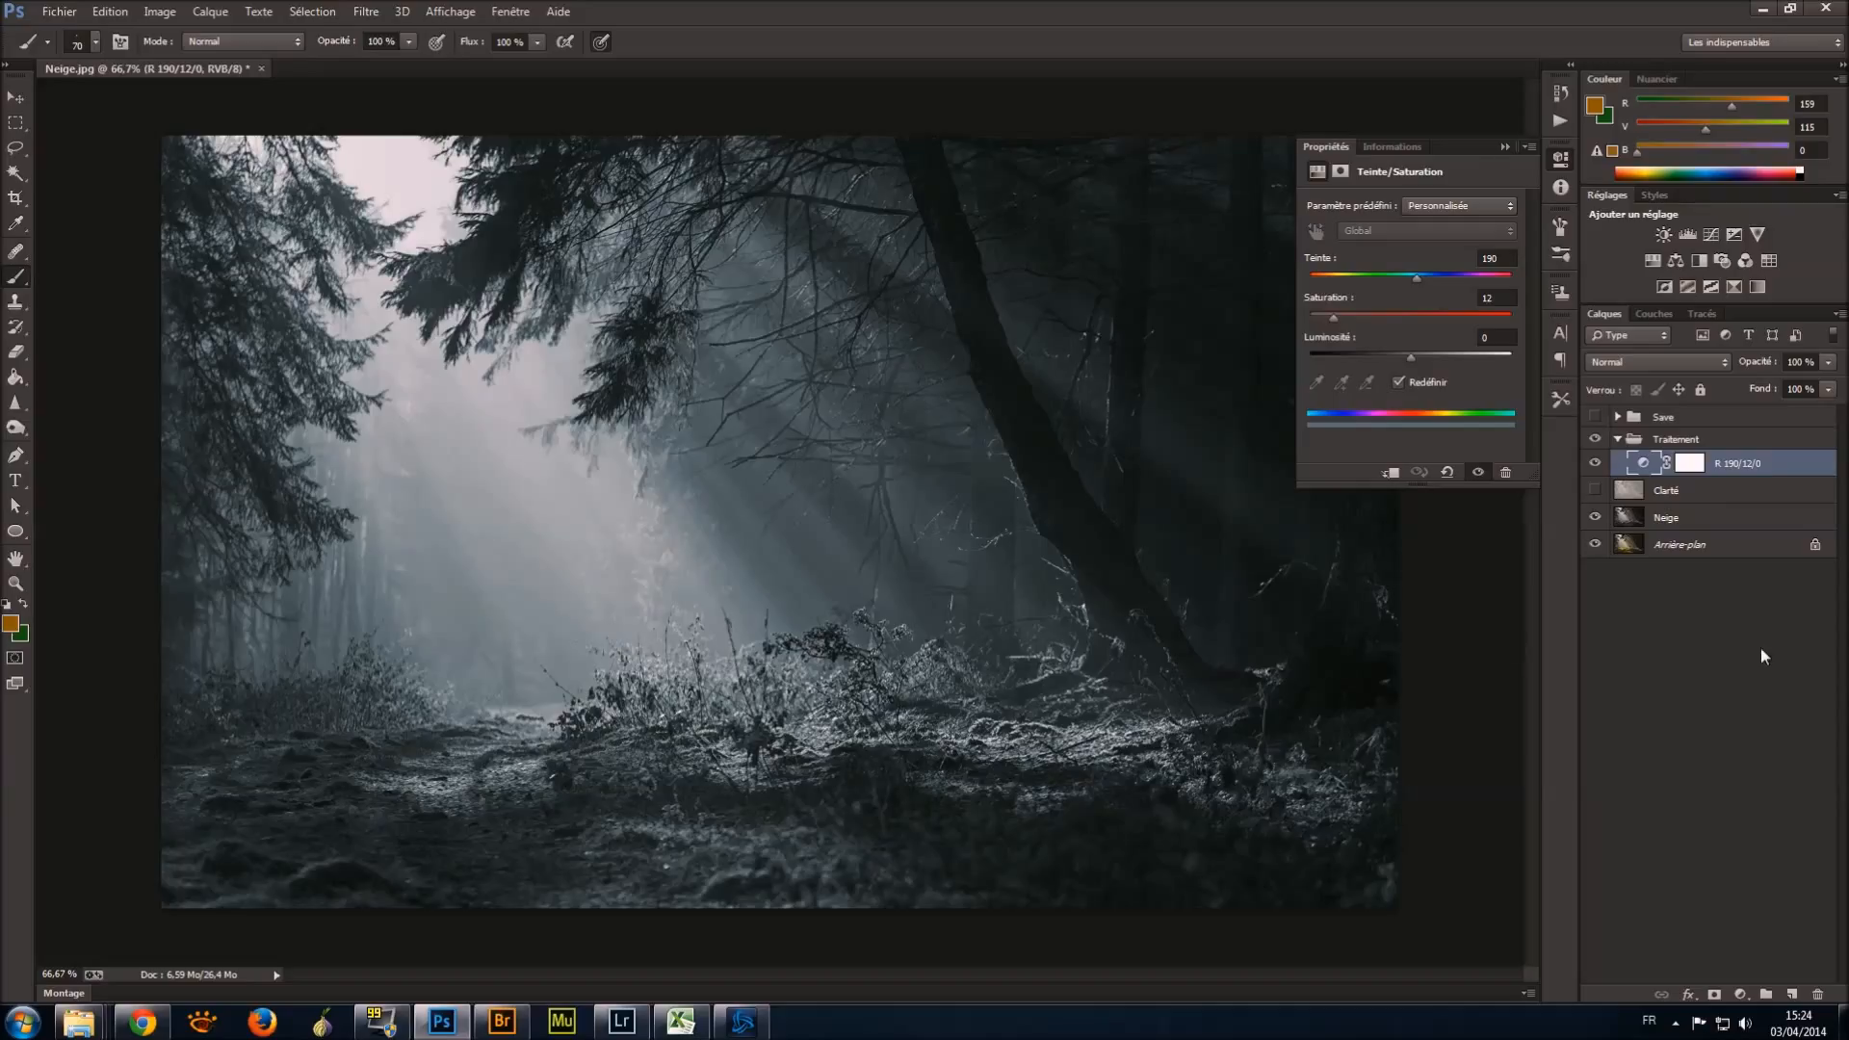
pyautogui.click(1505, 148)
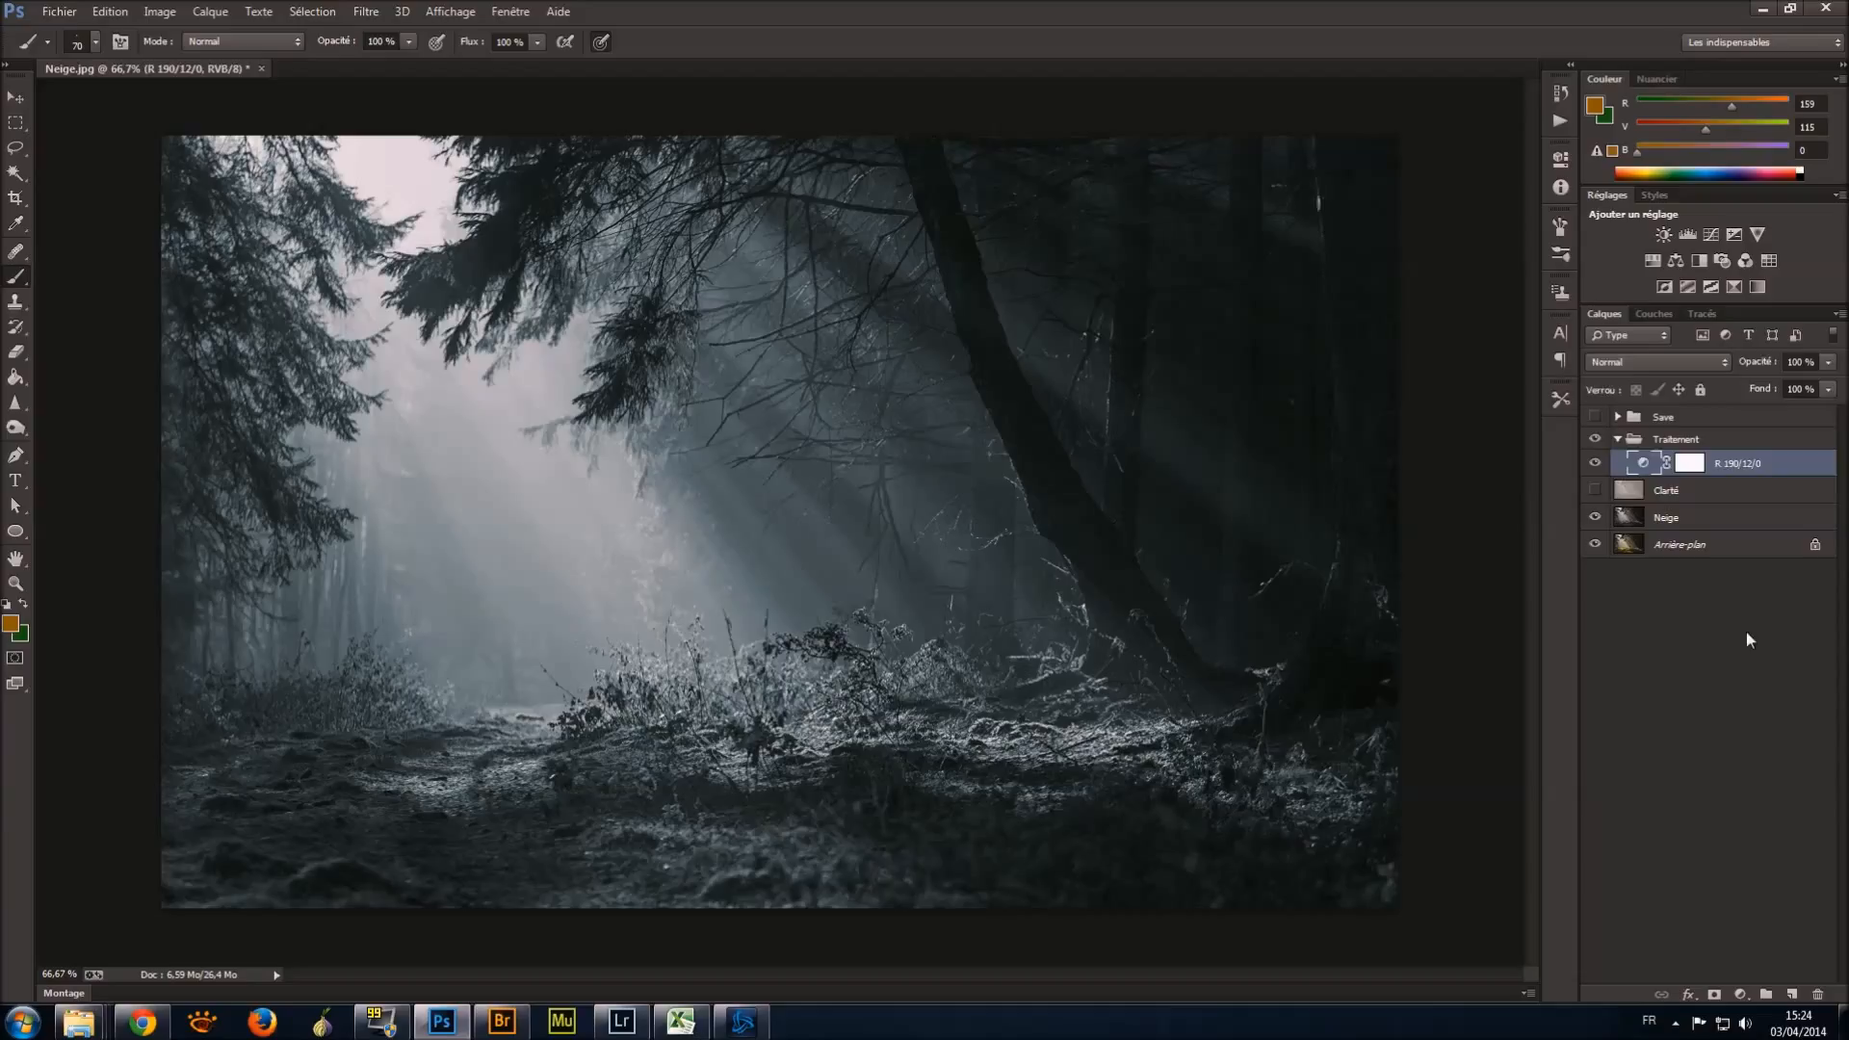
# Collapse the Traitement group and create a new group named Neige directly above it.
pyautogui.hotkey('alt', '[')
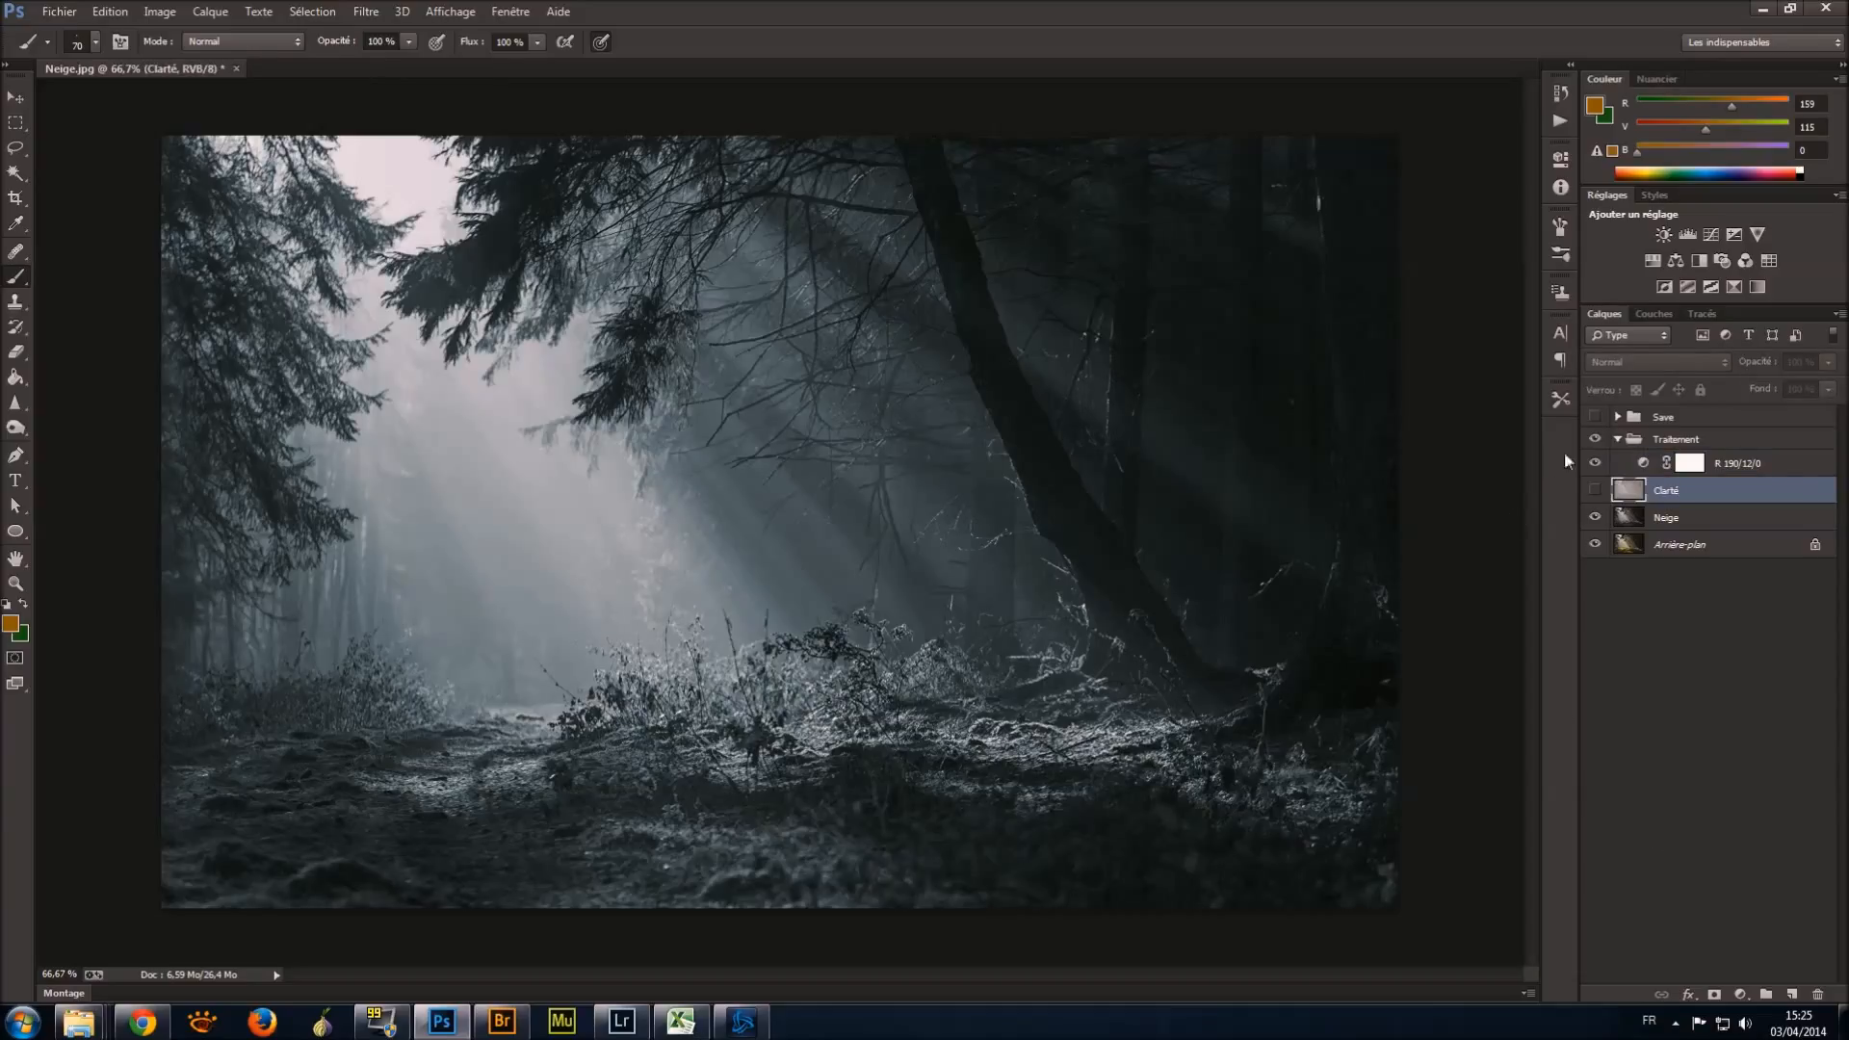
pyautogui.click(1618, 439)
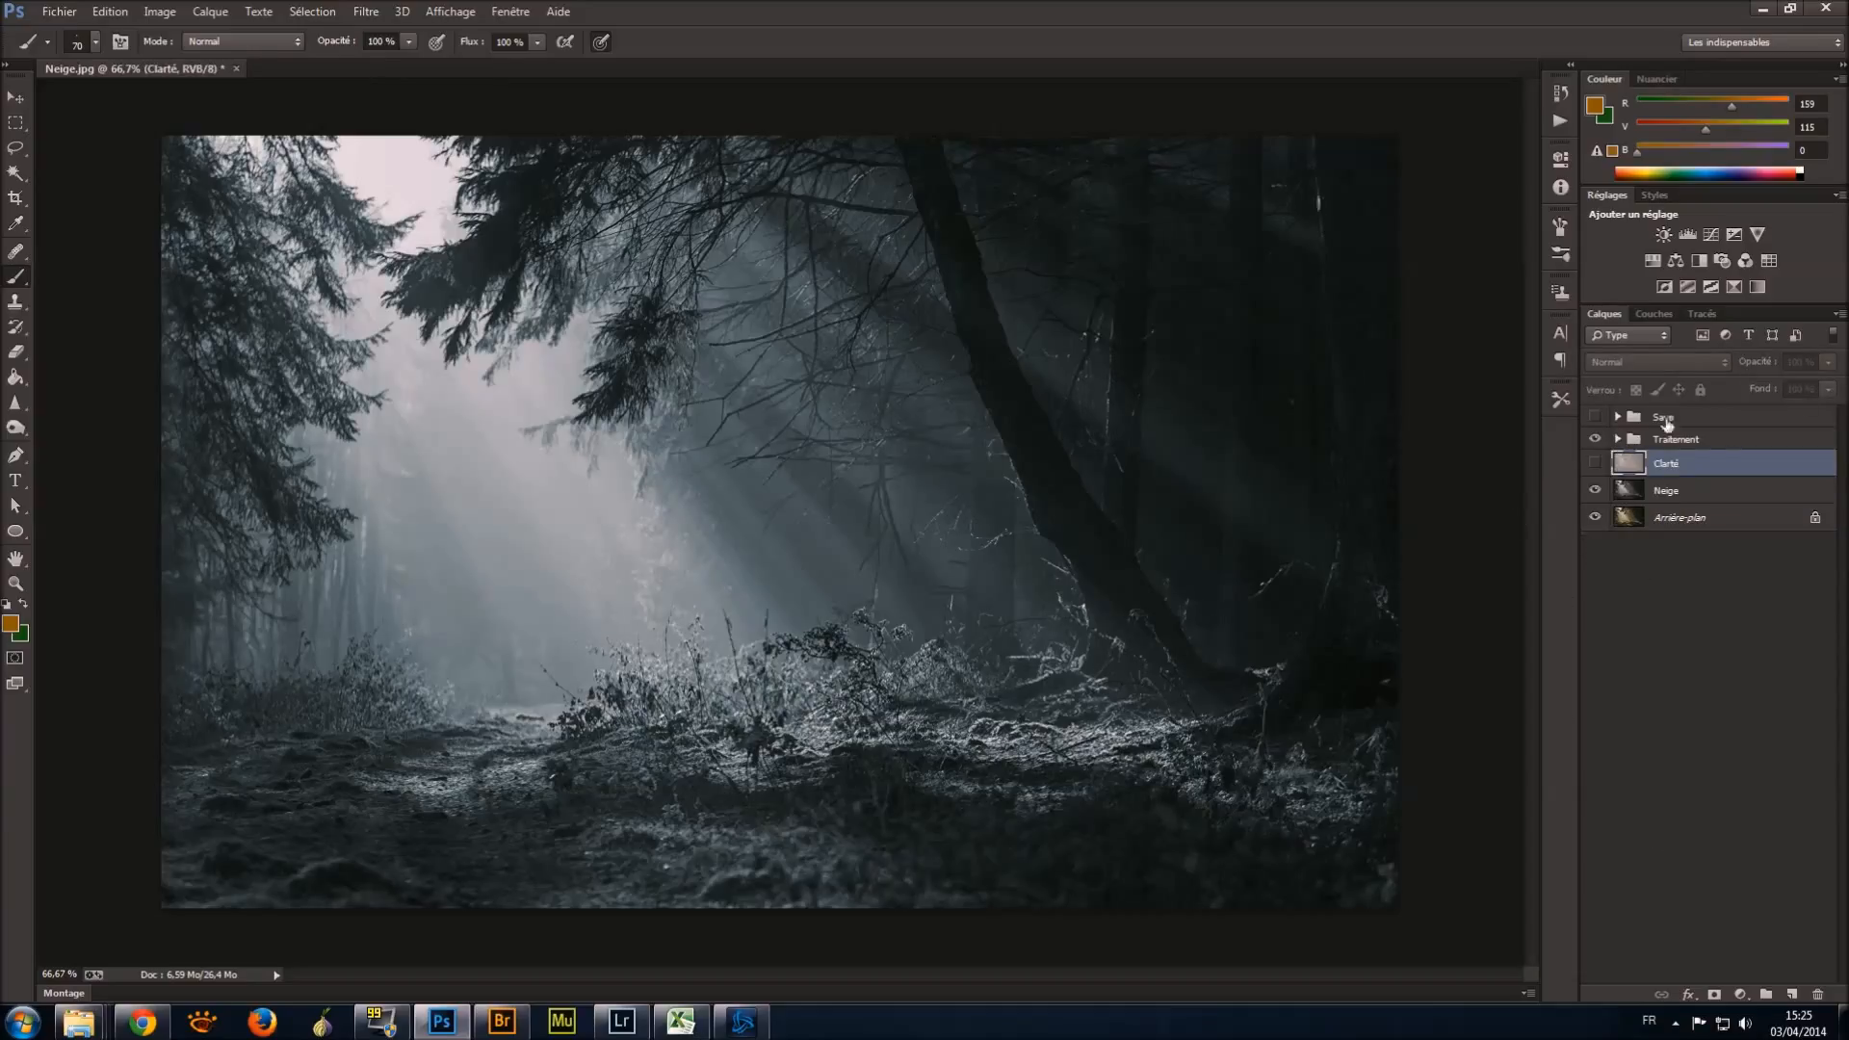
pyautogui.click(1673, 442)
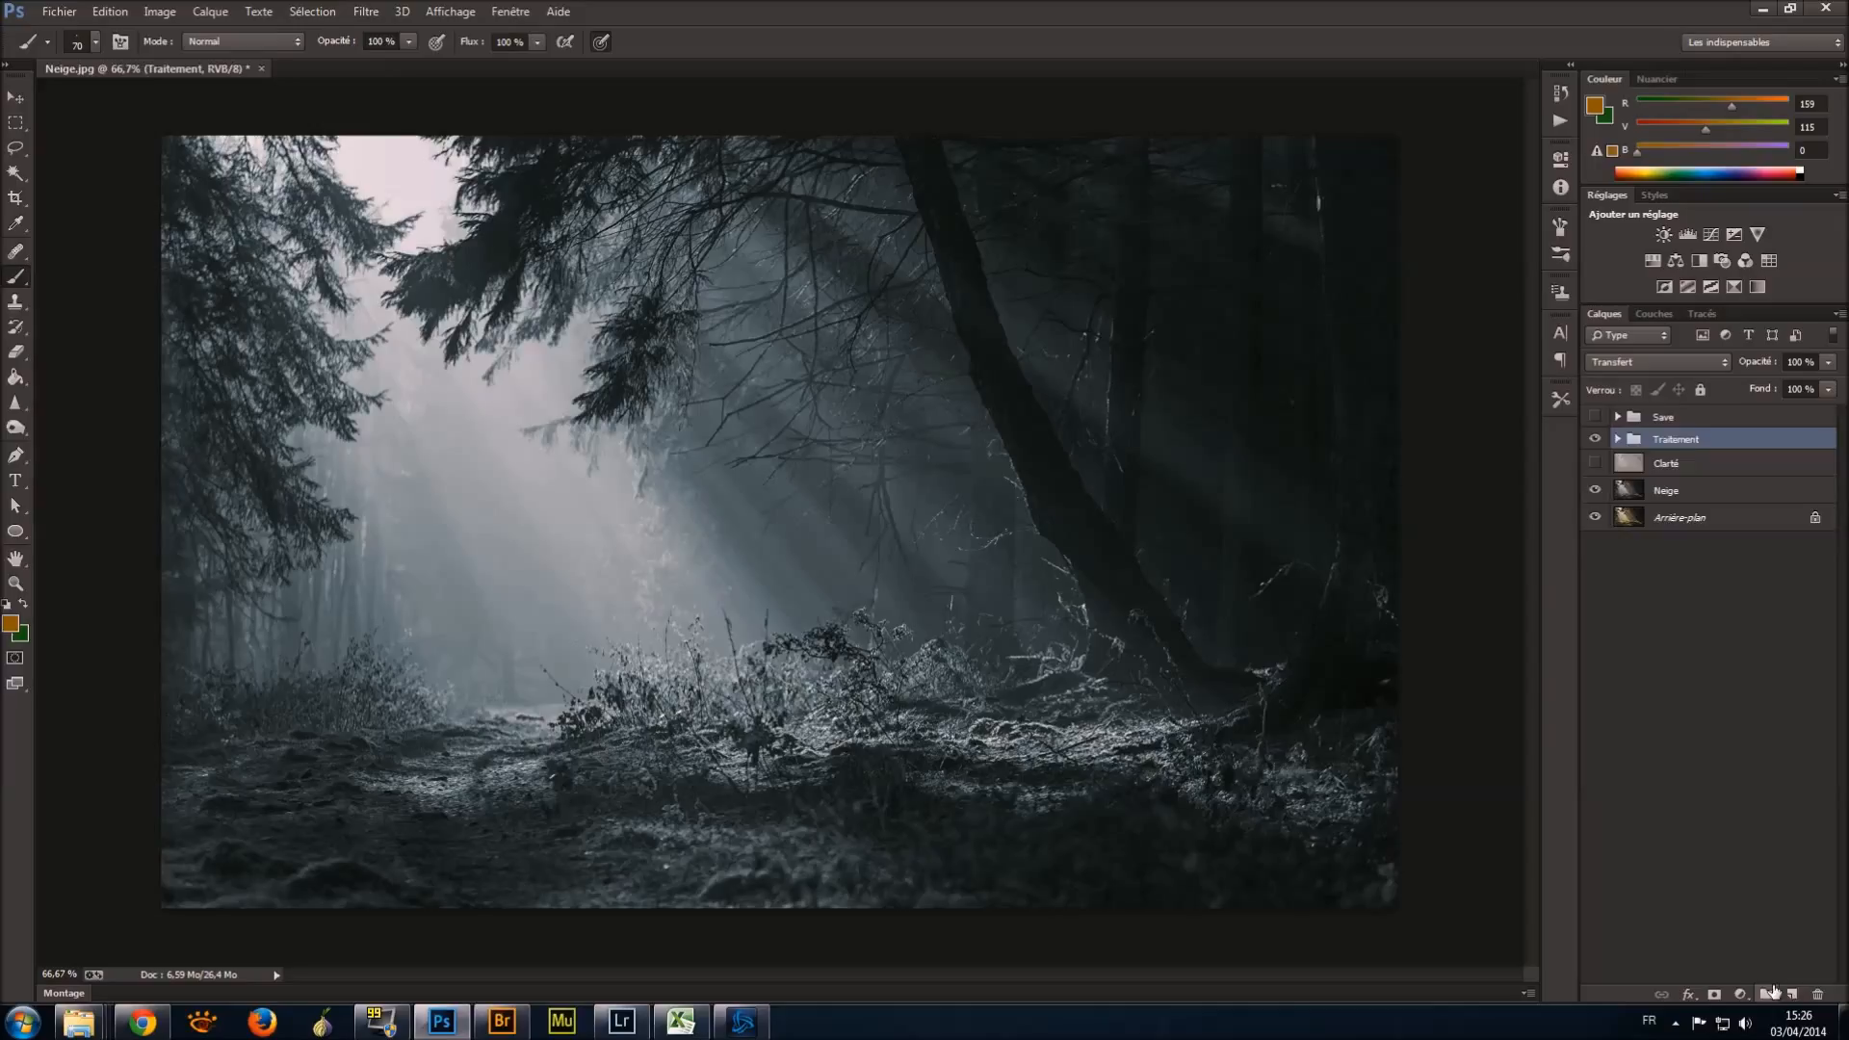
pyautogui.click(1767, 995)
pyautogui.doubleClick(1670, 446)
pyautogui.write('Neige')
pyautogui.press('Return')
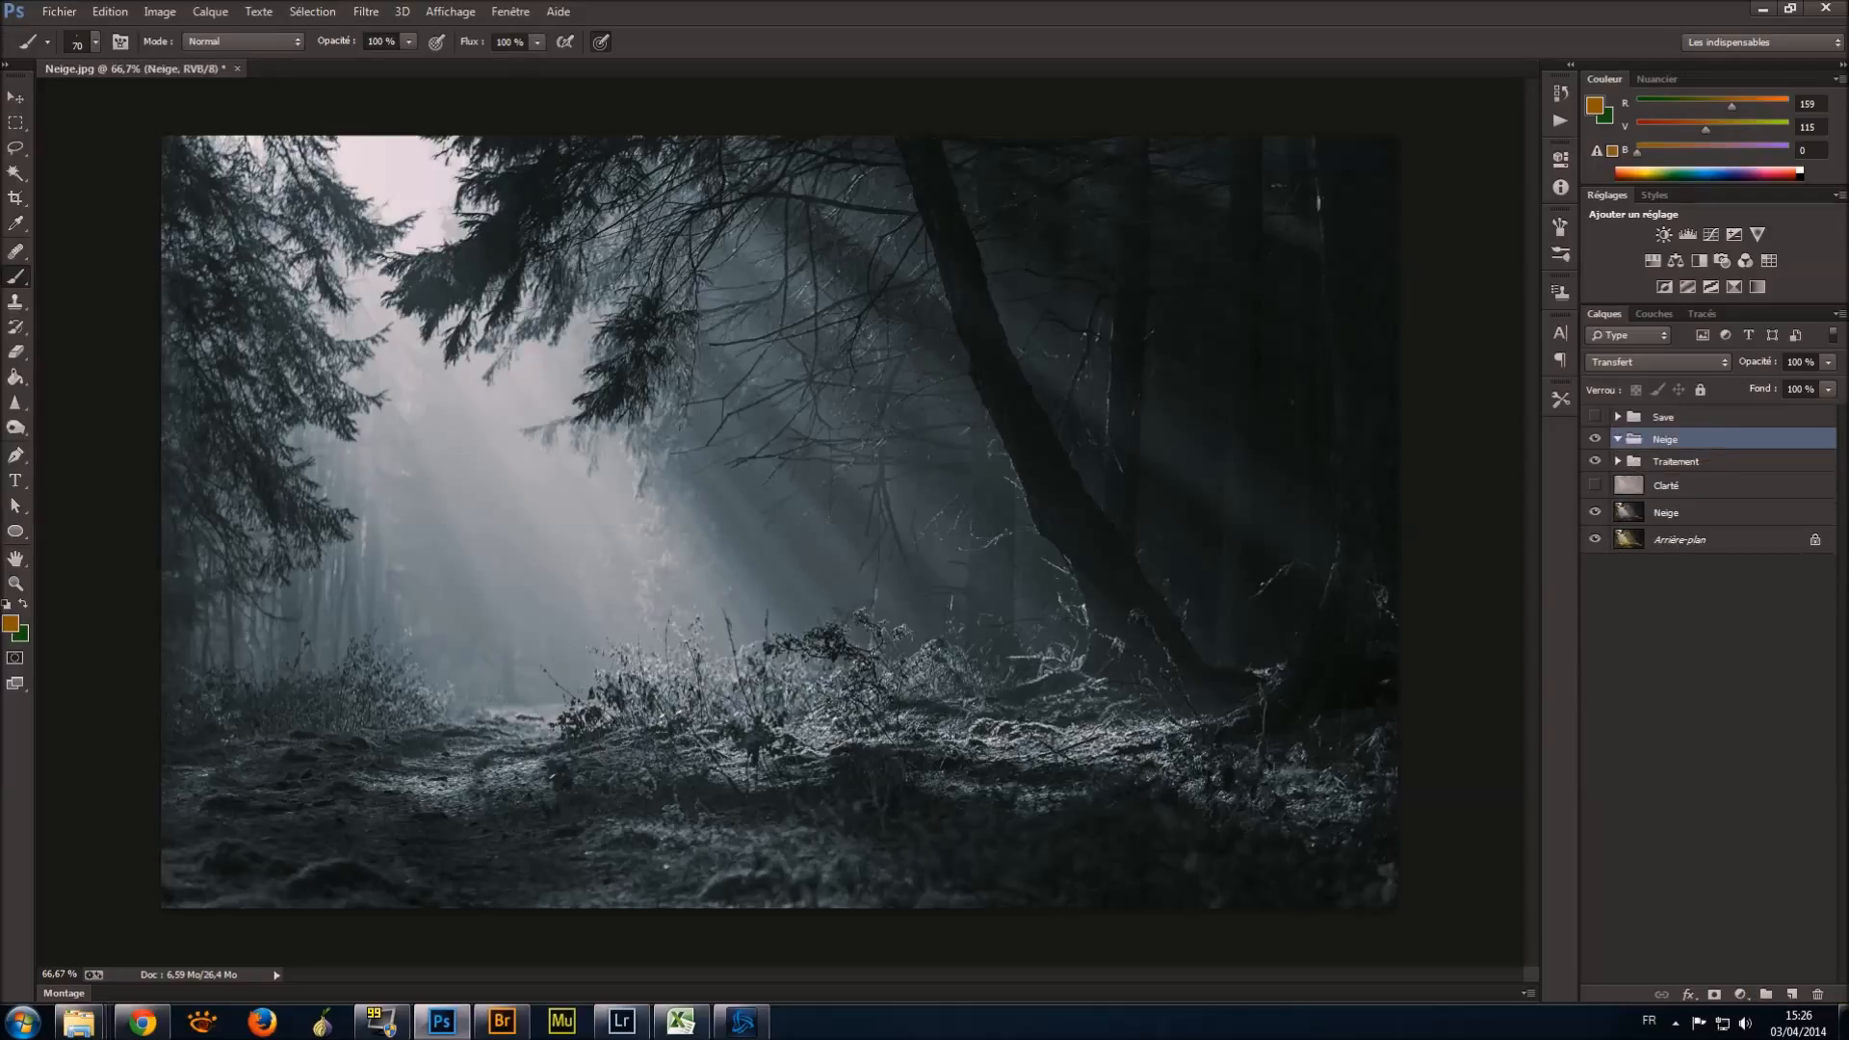
# Move the Save group between the Neige layer and the Arrière-plan layer, then deselect all layers.
pyautogui.doubleClick(1667, 416)
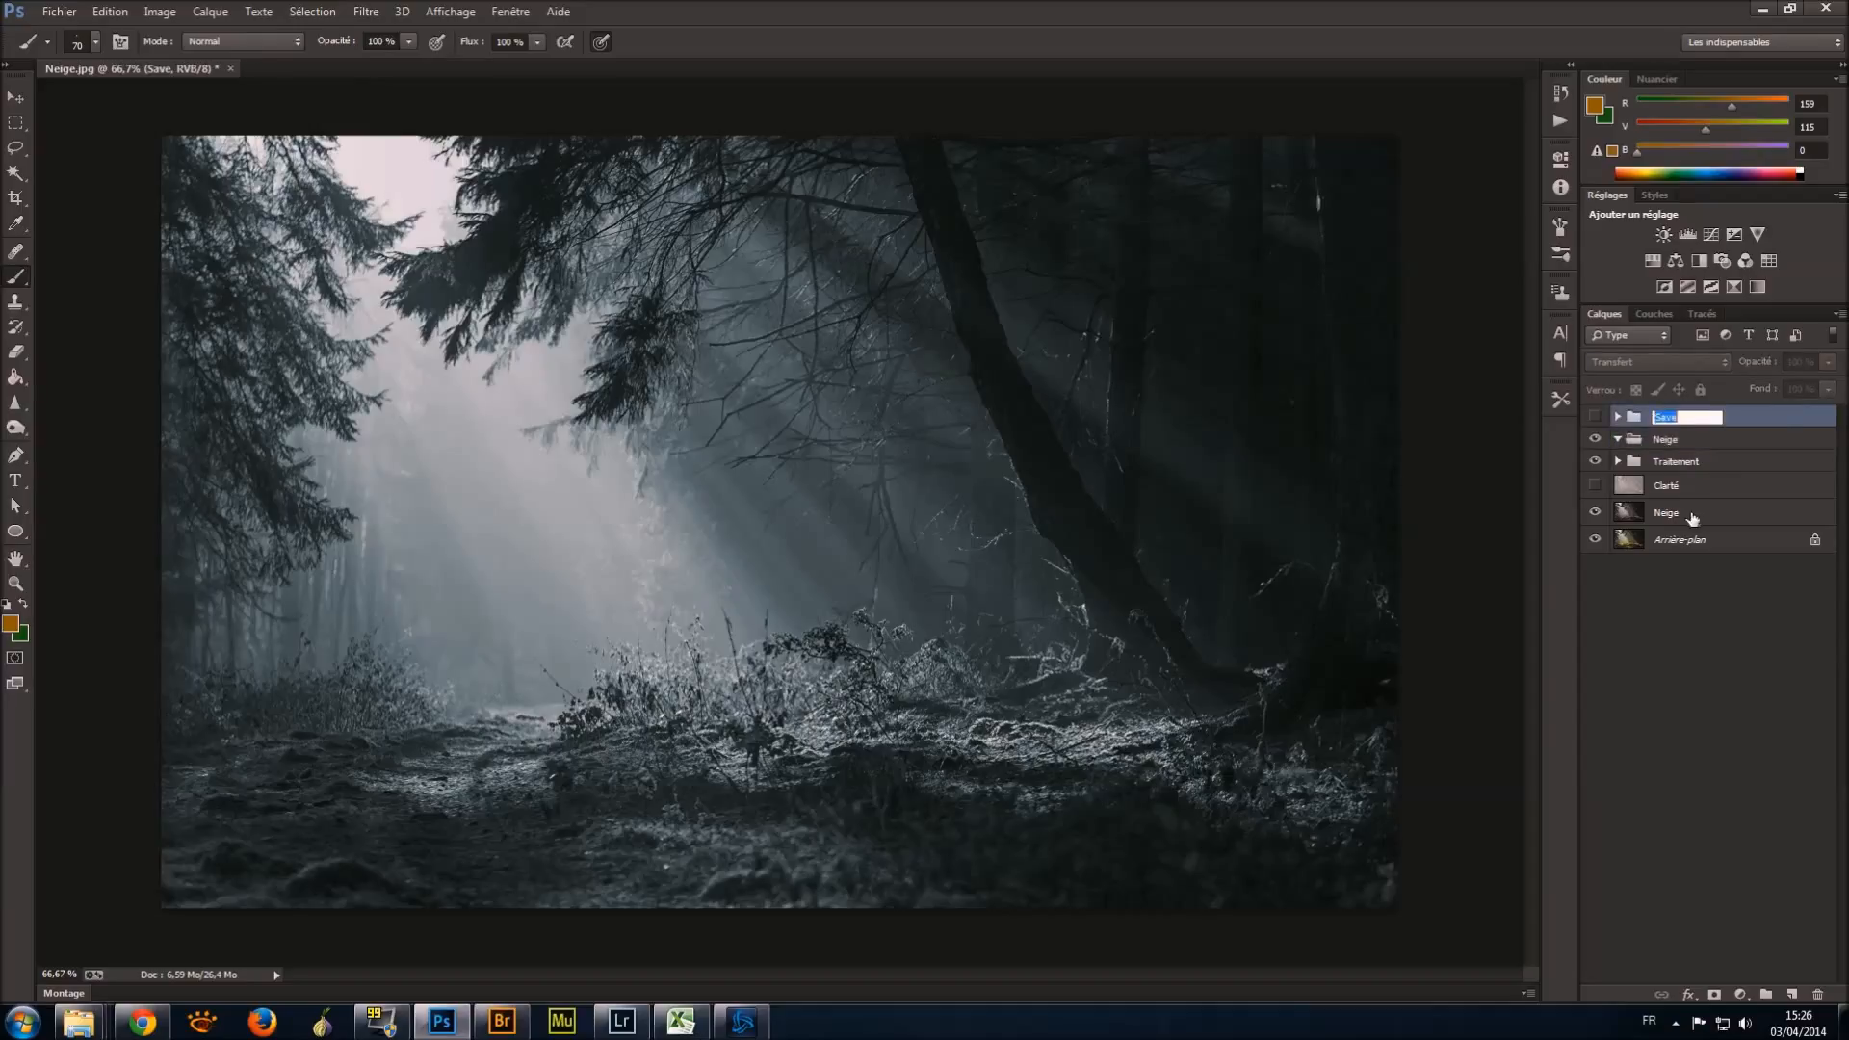
pyautogui.click(1782, 419)
pyautogui.moveTo(1672, 417); pyautogui.dragTo(1759, 536)
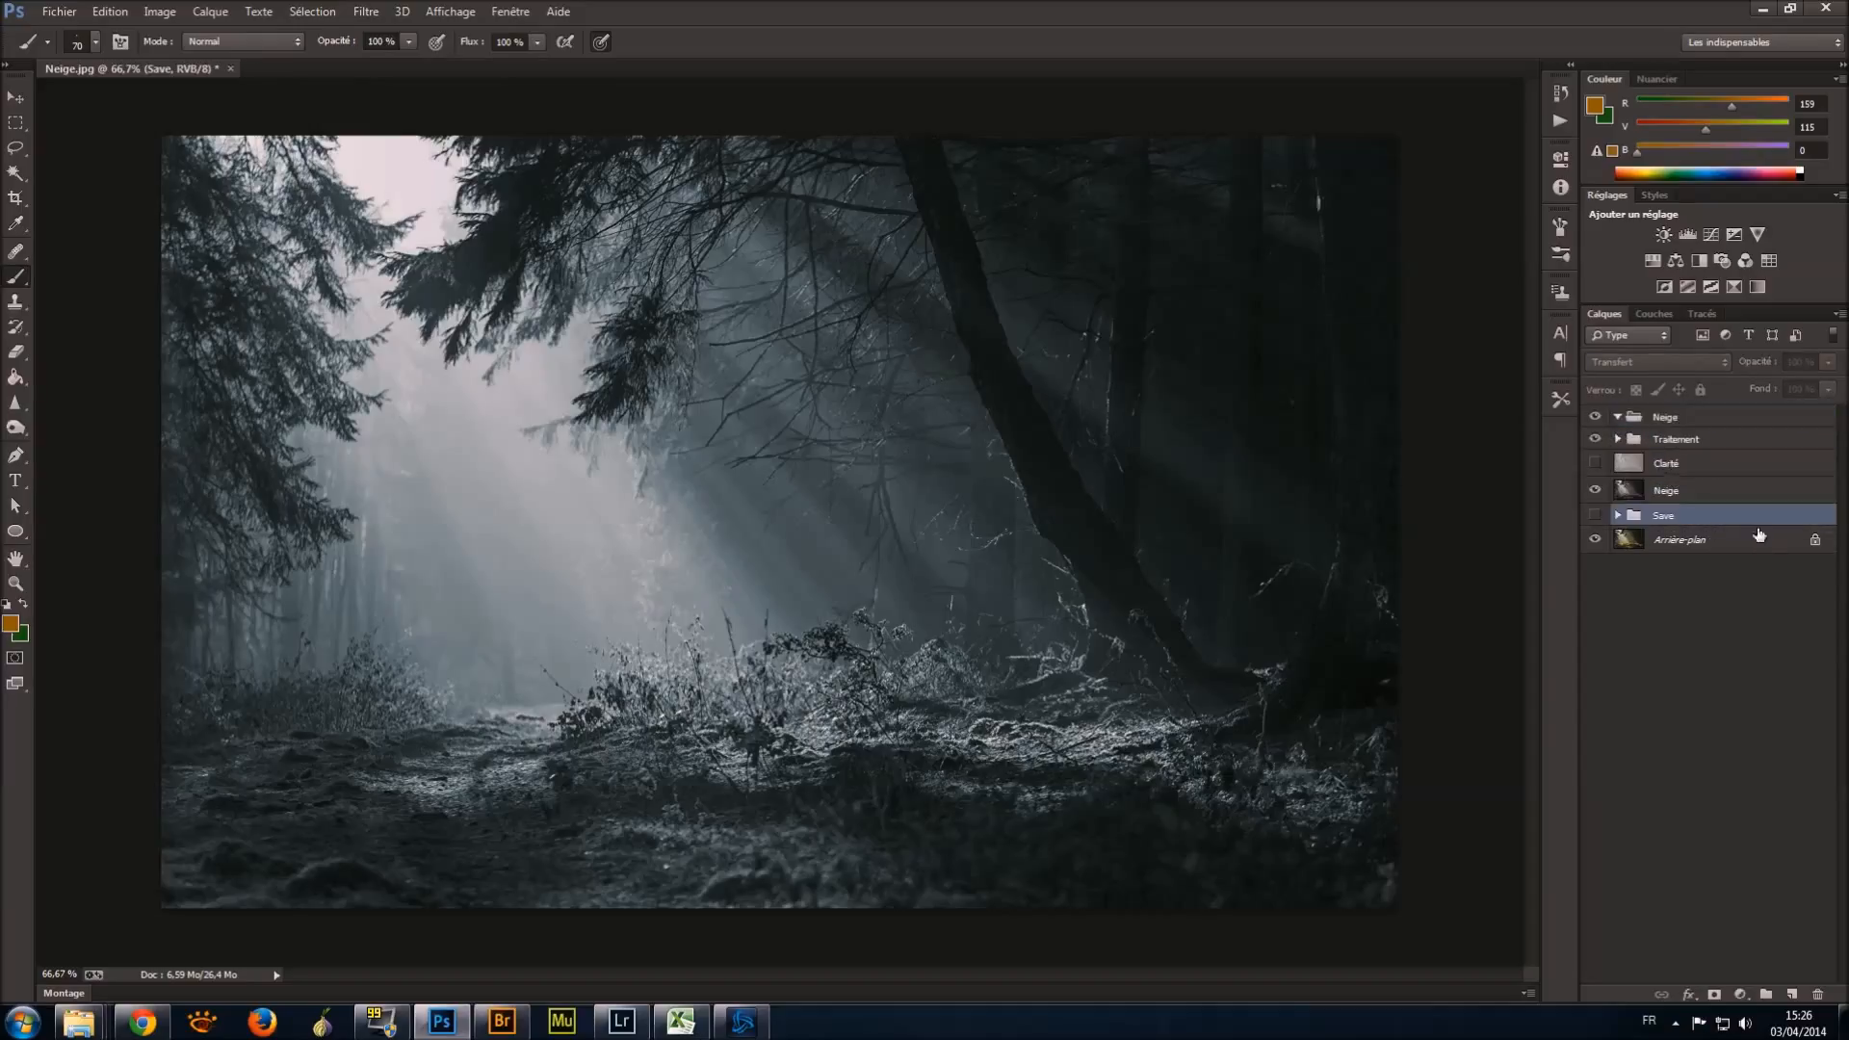
pyautogui.click(1690, 632)
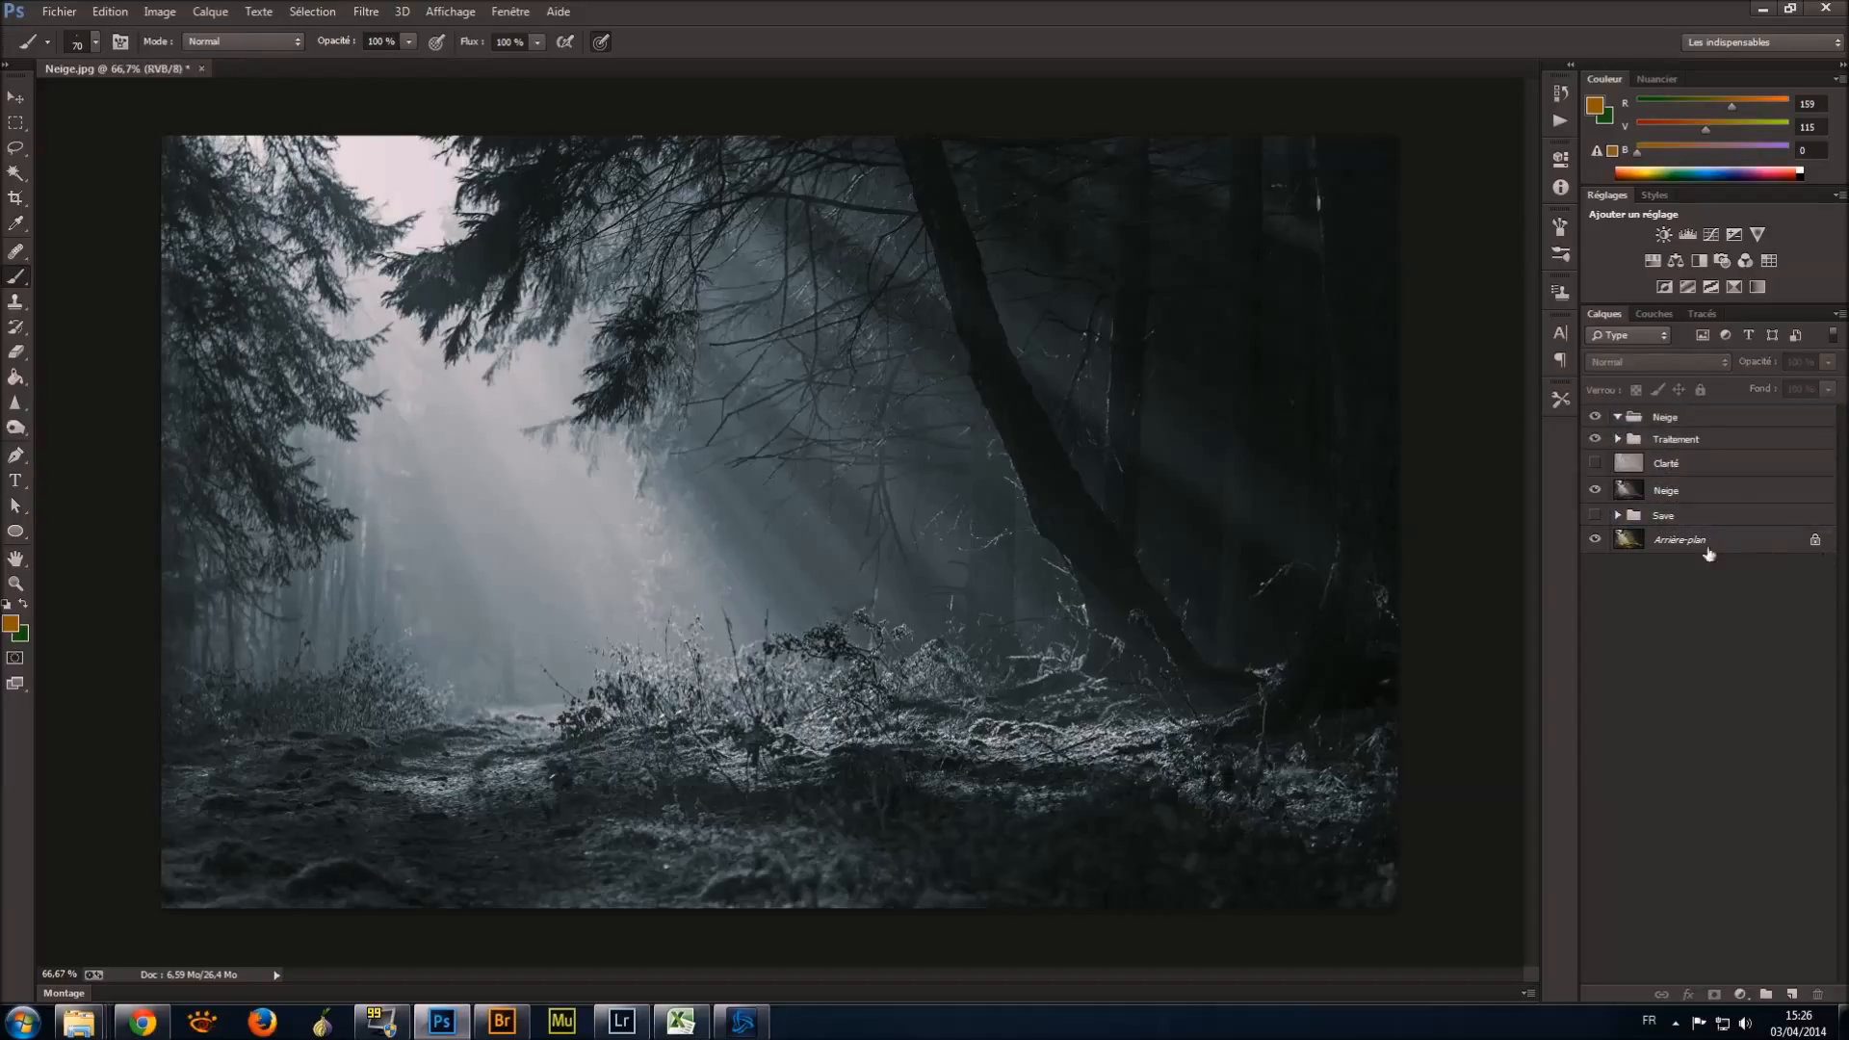
# Create a new layer inside the top Neige group and fill it with black (000000).
pyautogui.click(1669, 425)
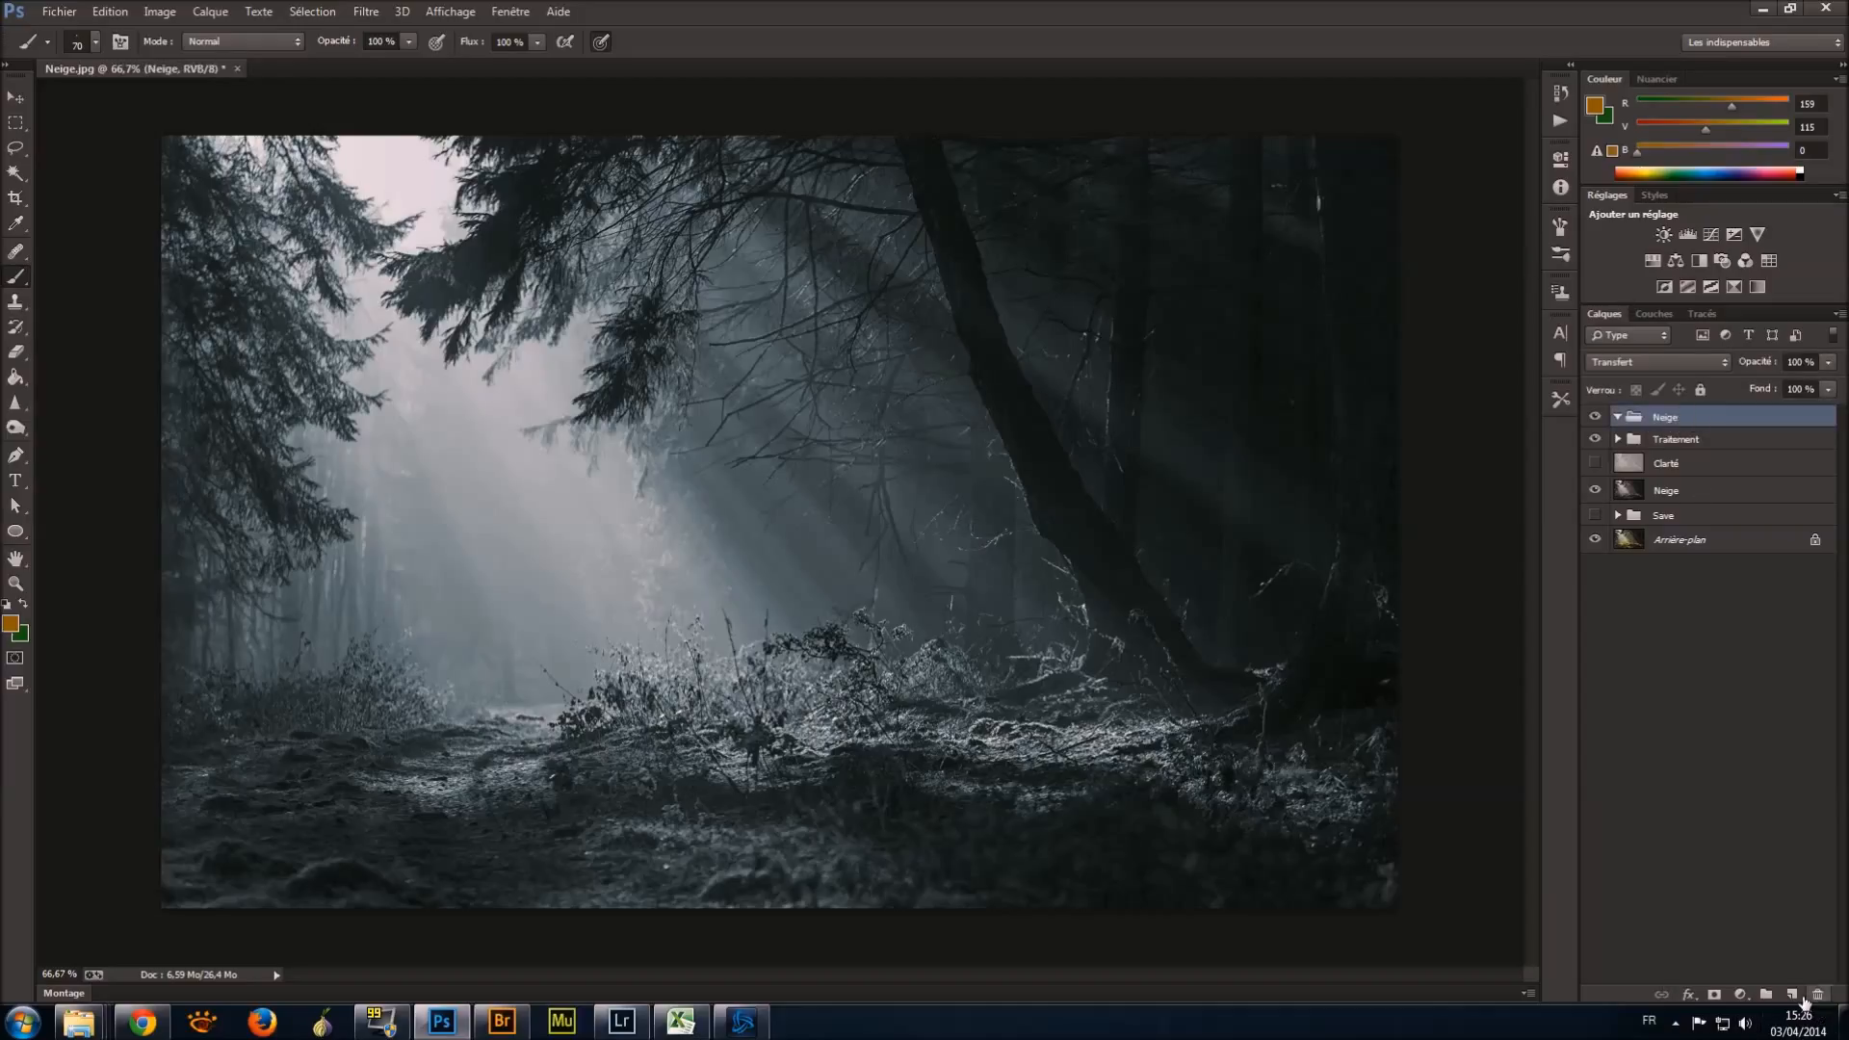
pyautogui.press('x')
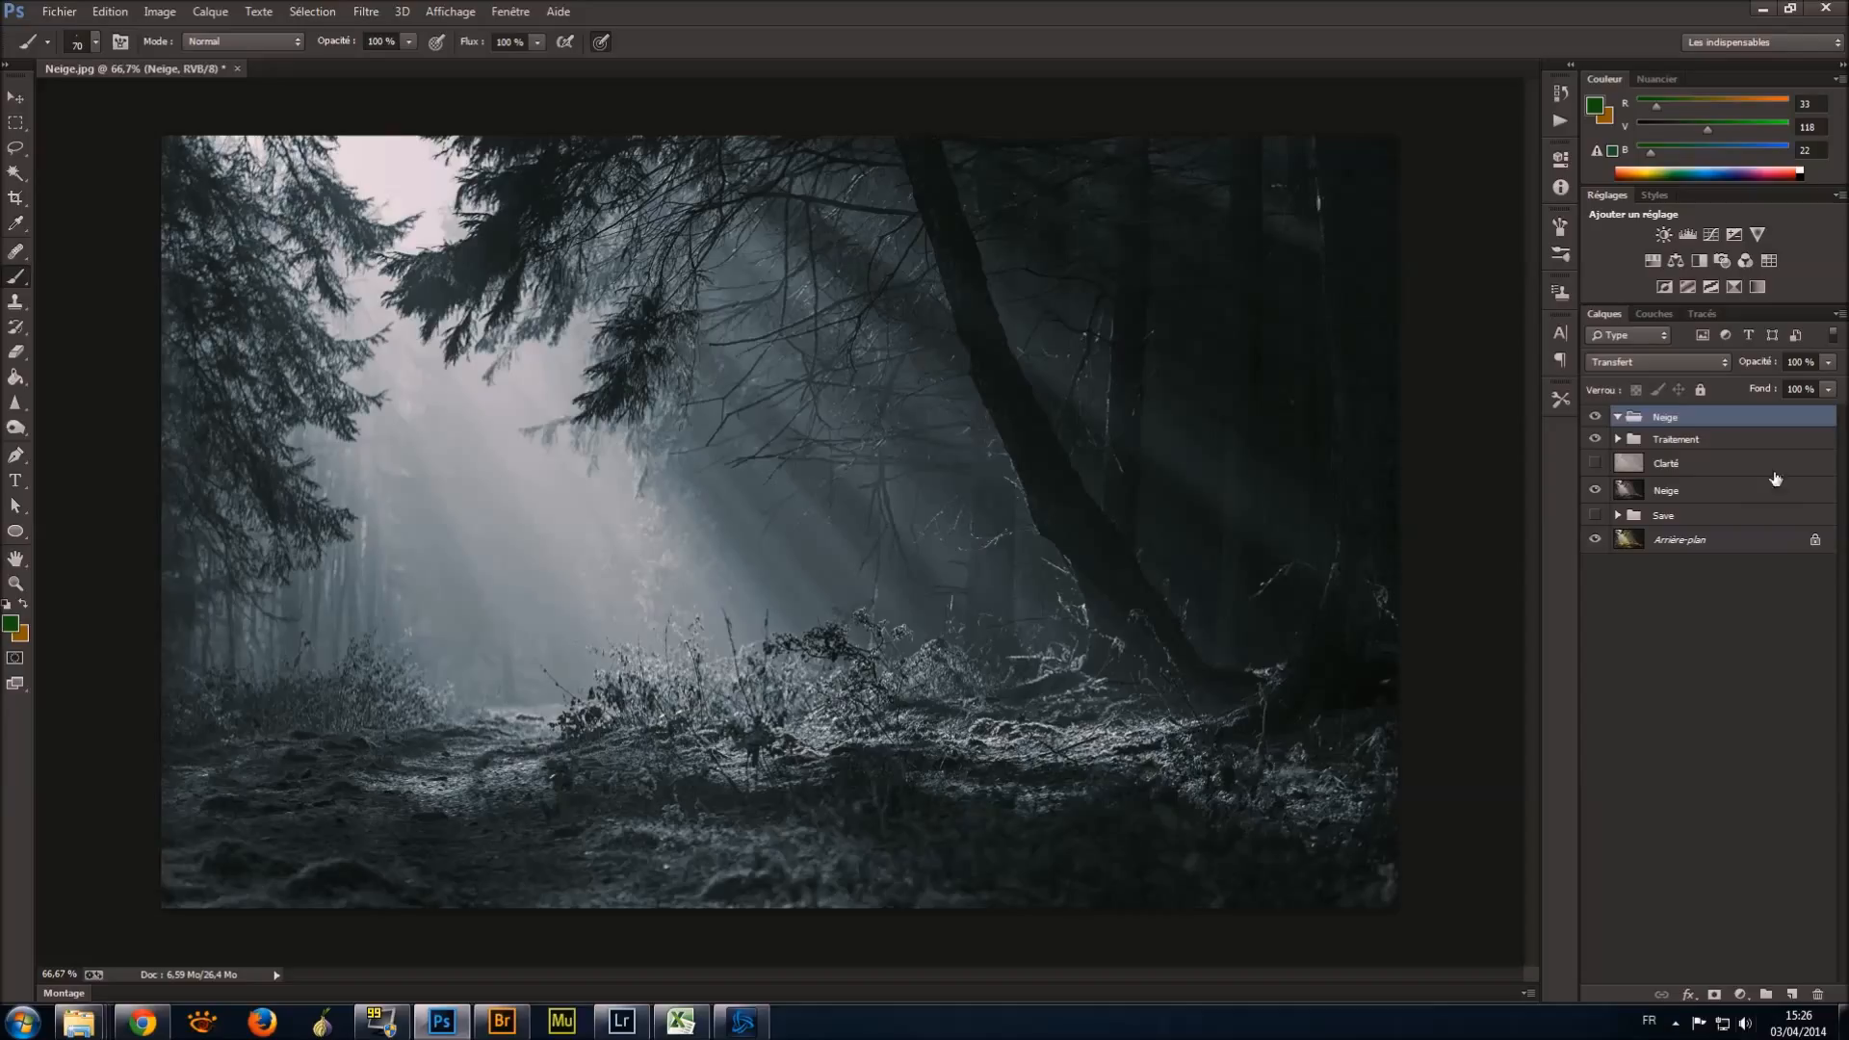
pyautogui.click(1792, 994)
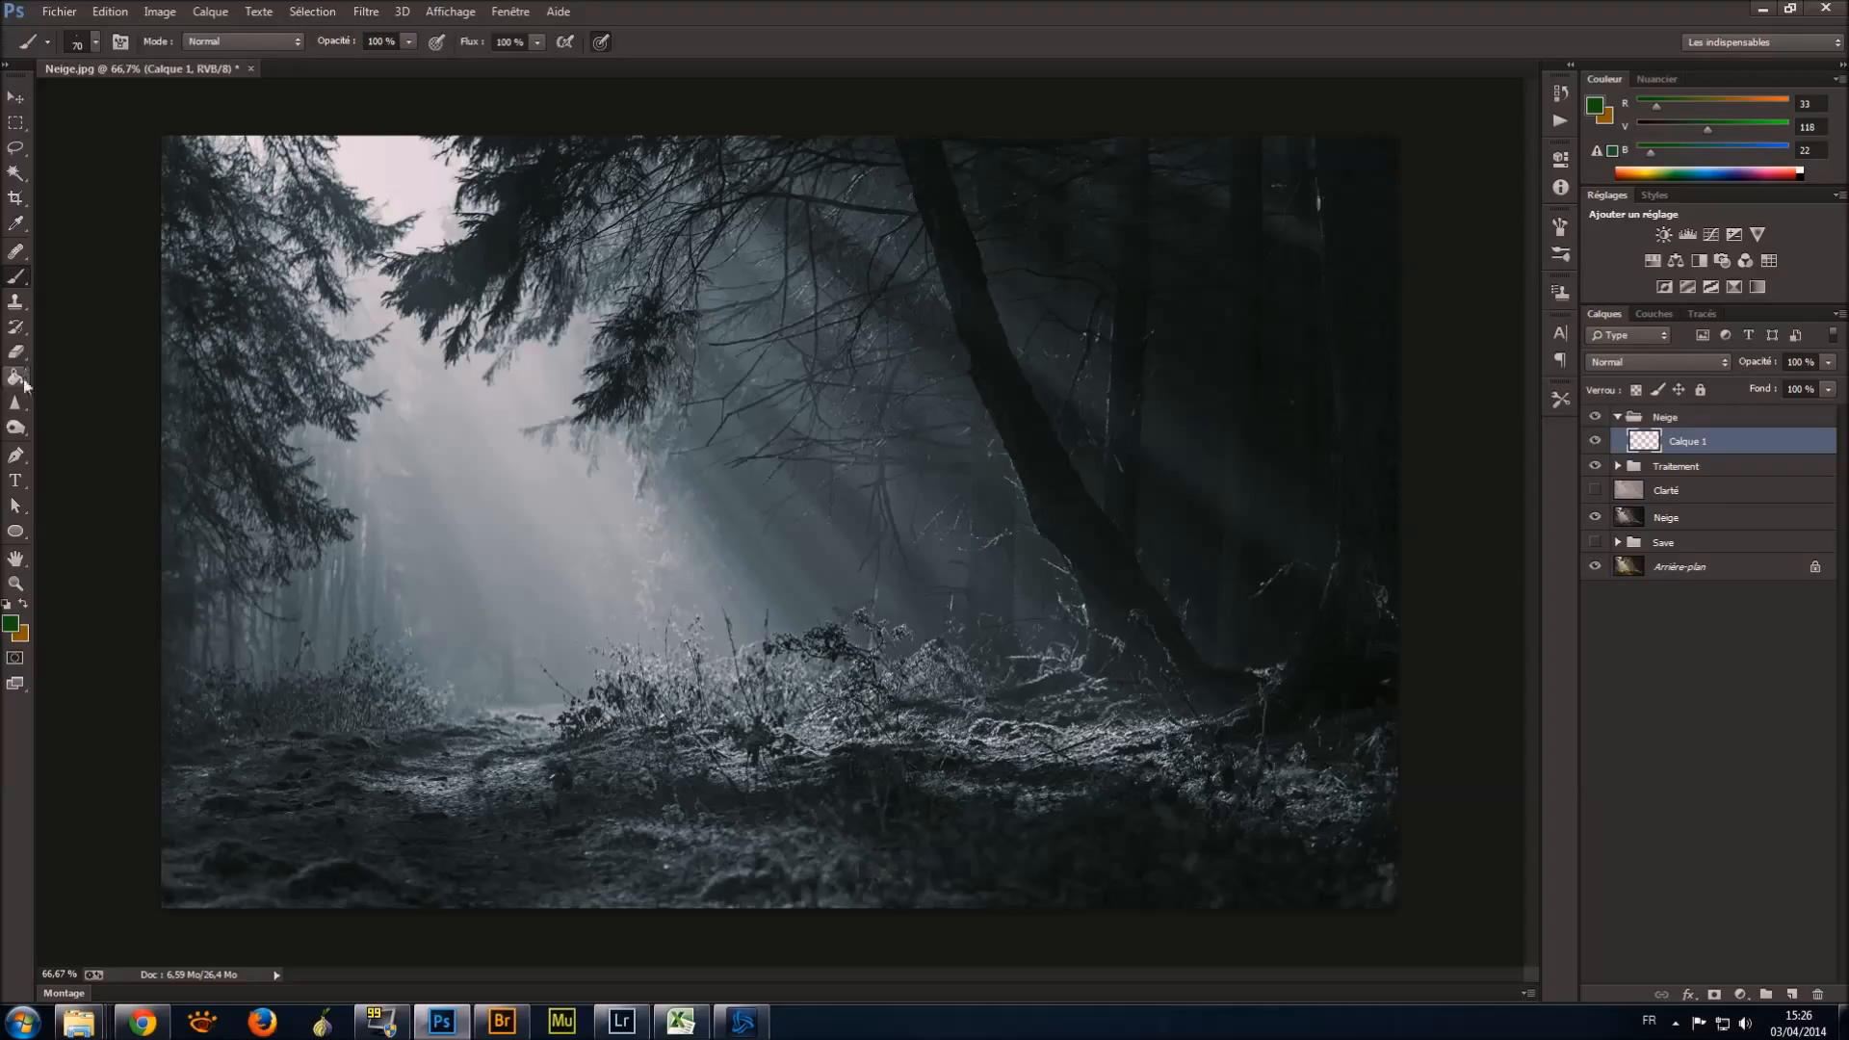
pyautogui.press('i')
pyautogui.click(11, 624)
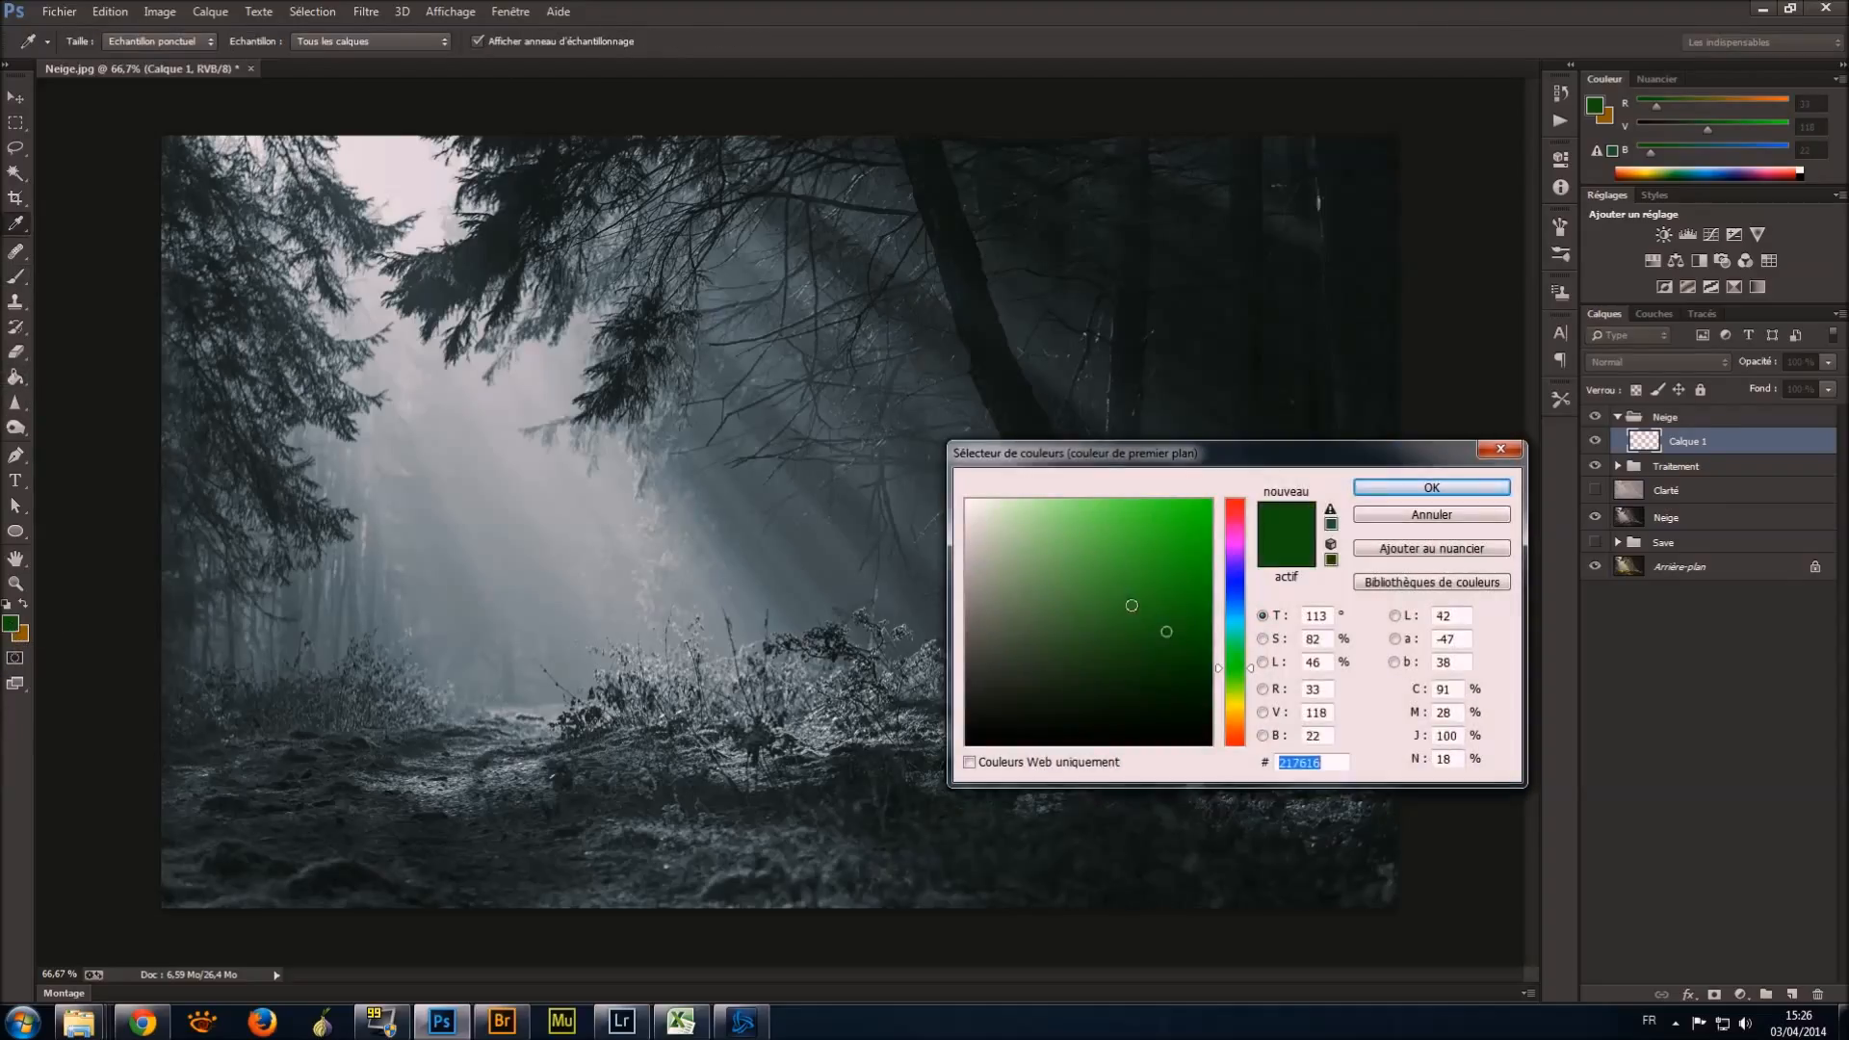
pyautogui.write('000000')
pyautogui.press('Return')
pyautogui.press('g')
pyautogui.click(297, 611)
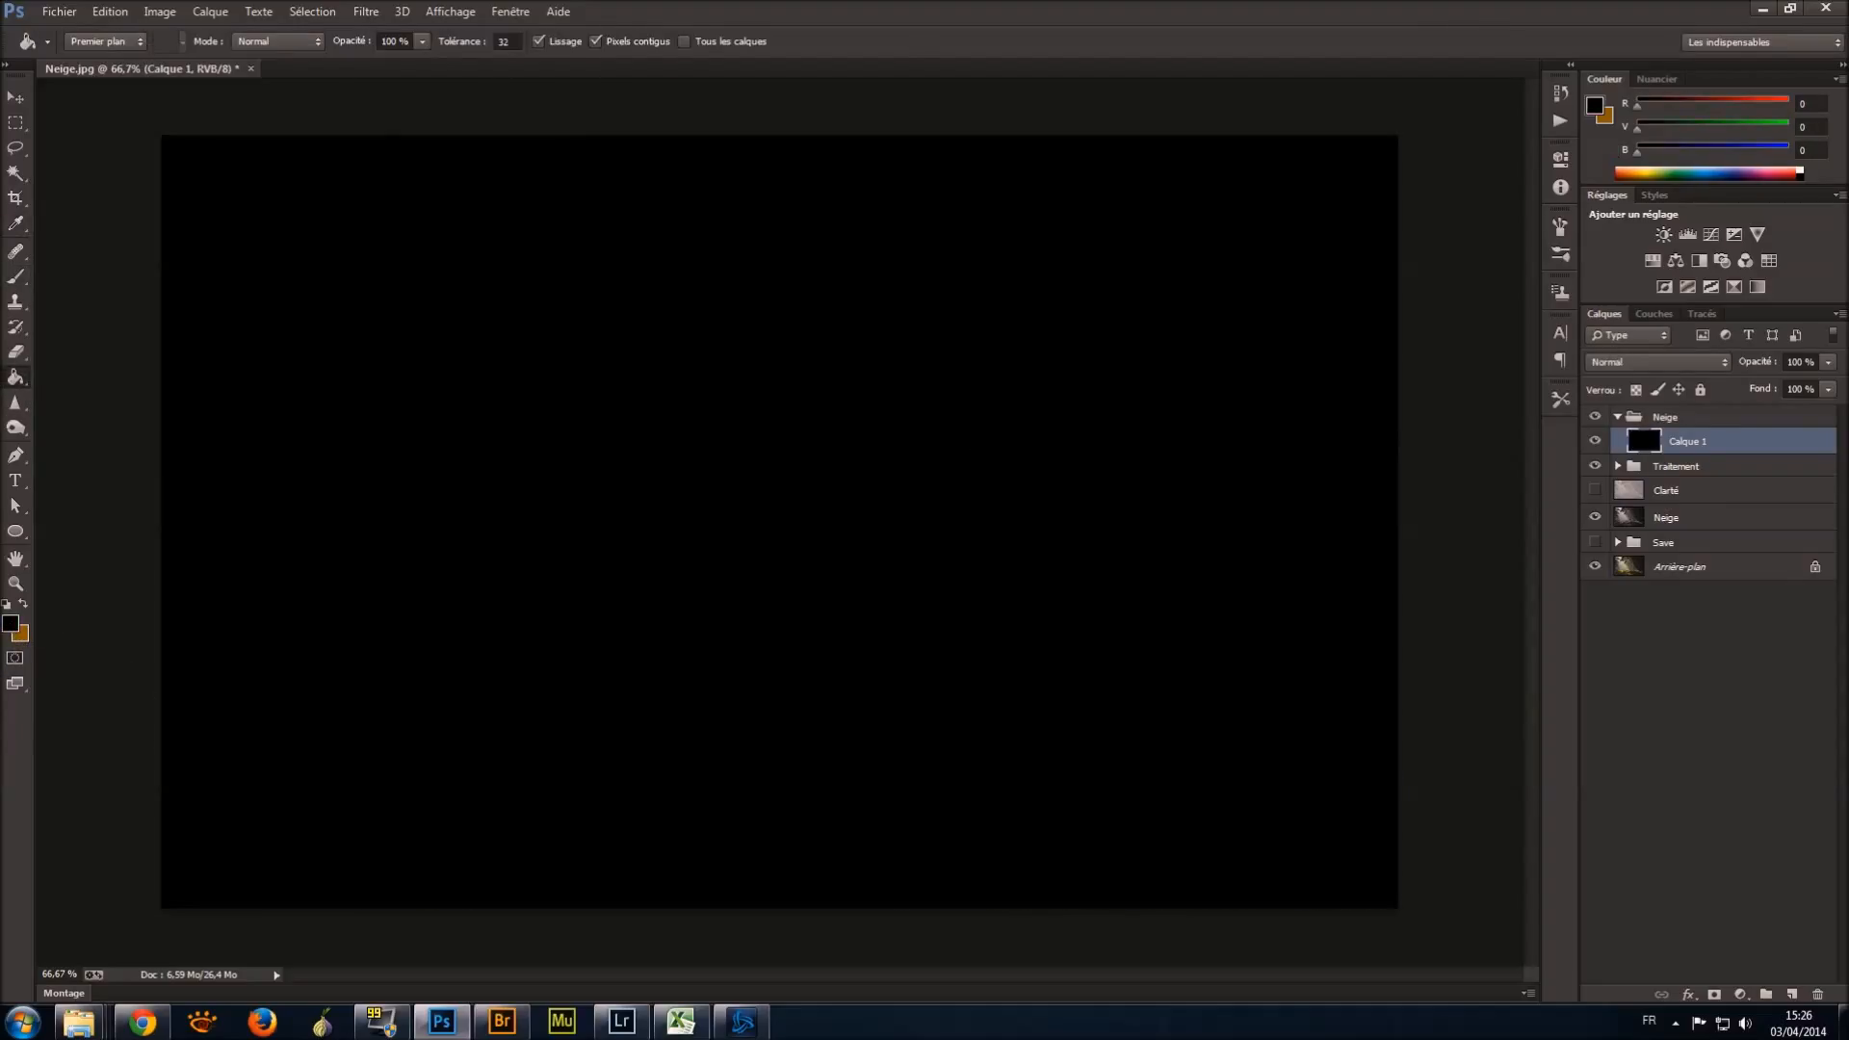
# Rename the black layer as Plan 01 and duplicate it four times.
pyautogui.doubleClick(1687, 441)
pyautogui.write('N')
pyautogui.press('Return')
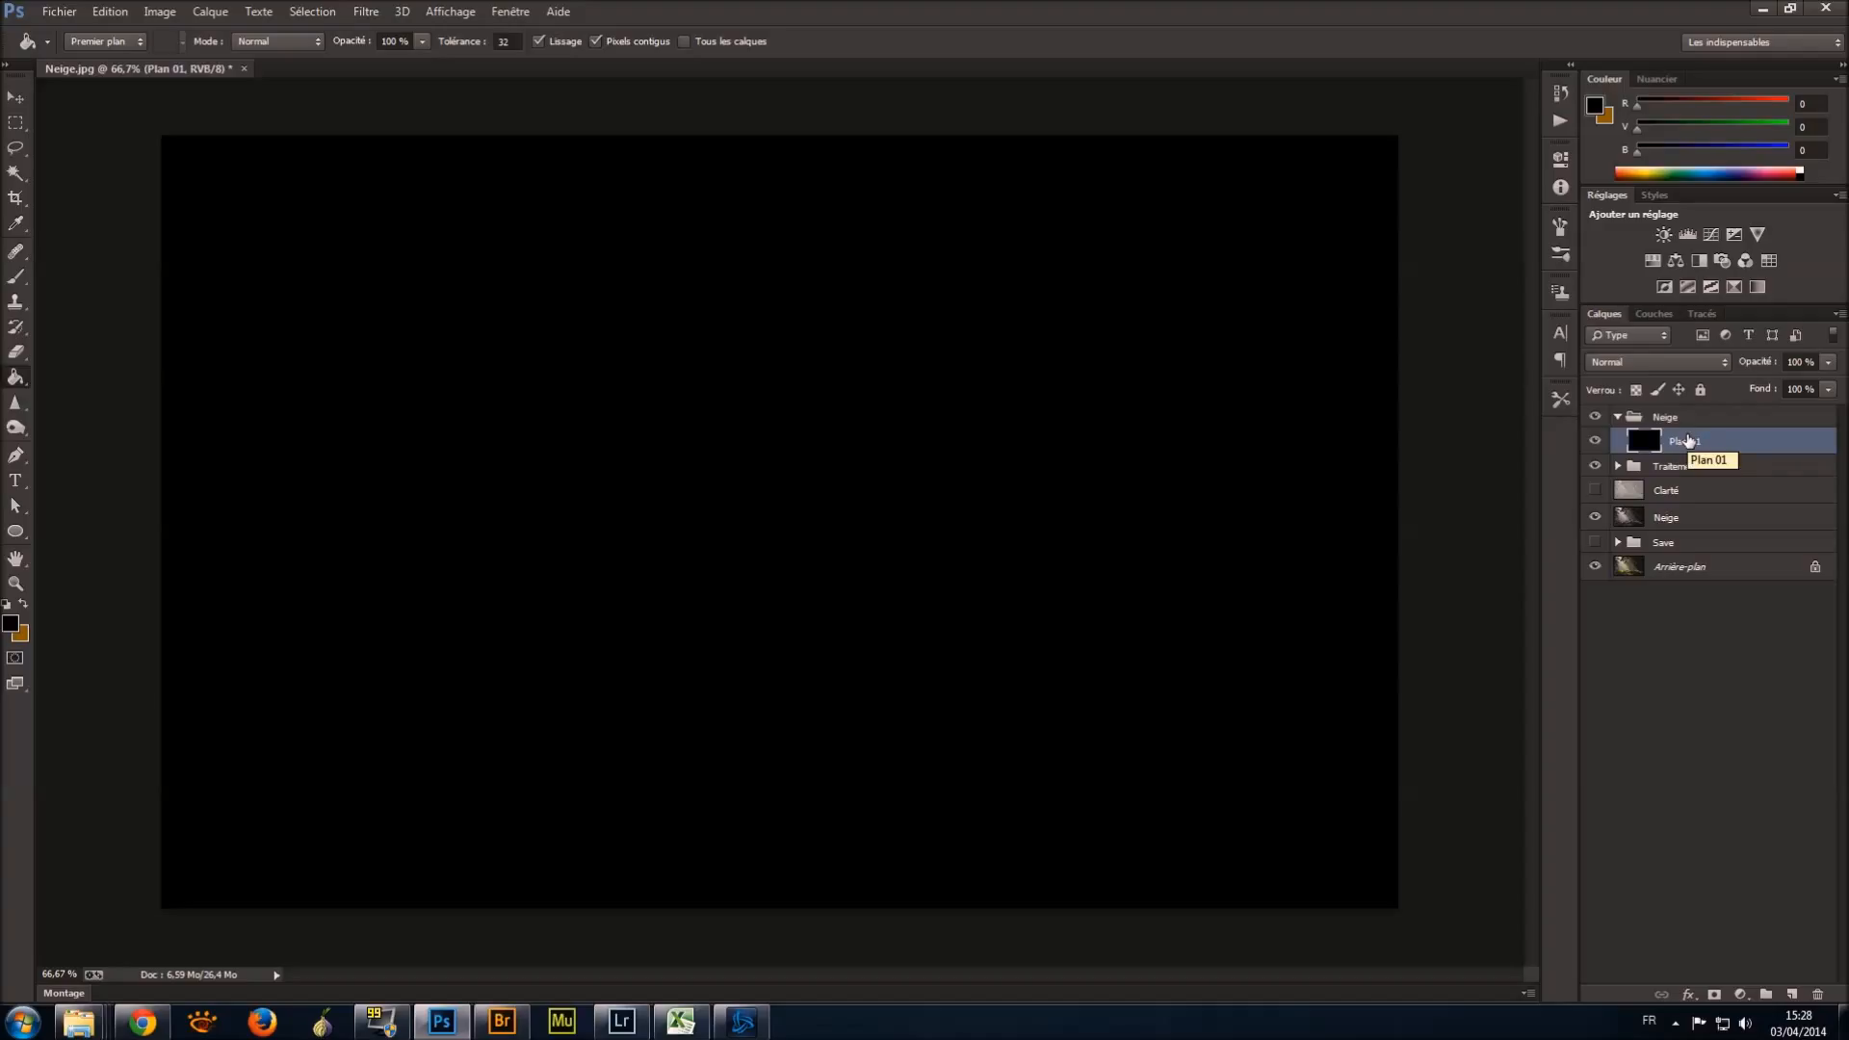
pyautogui.hotkey('ctrl', 'j')
pyautogui.hotkey('ctrl', 'j')
pyautogui.hotkey('ctrl', 'j')
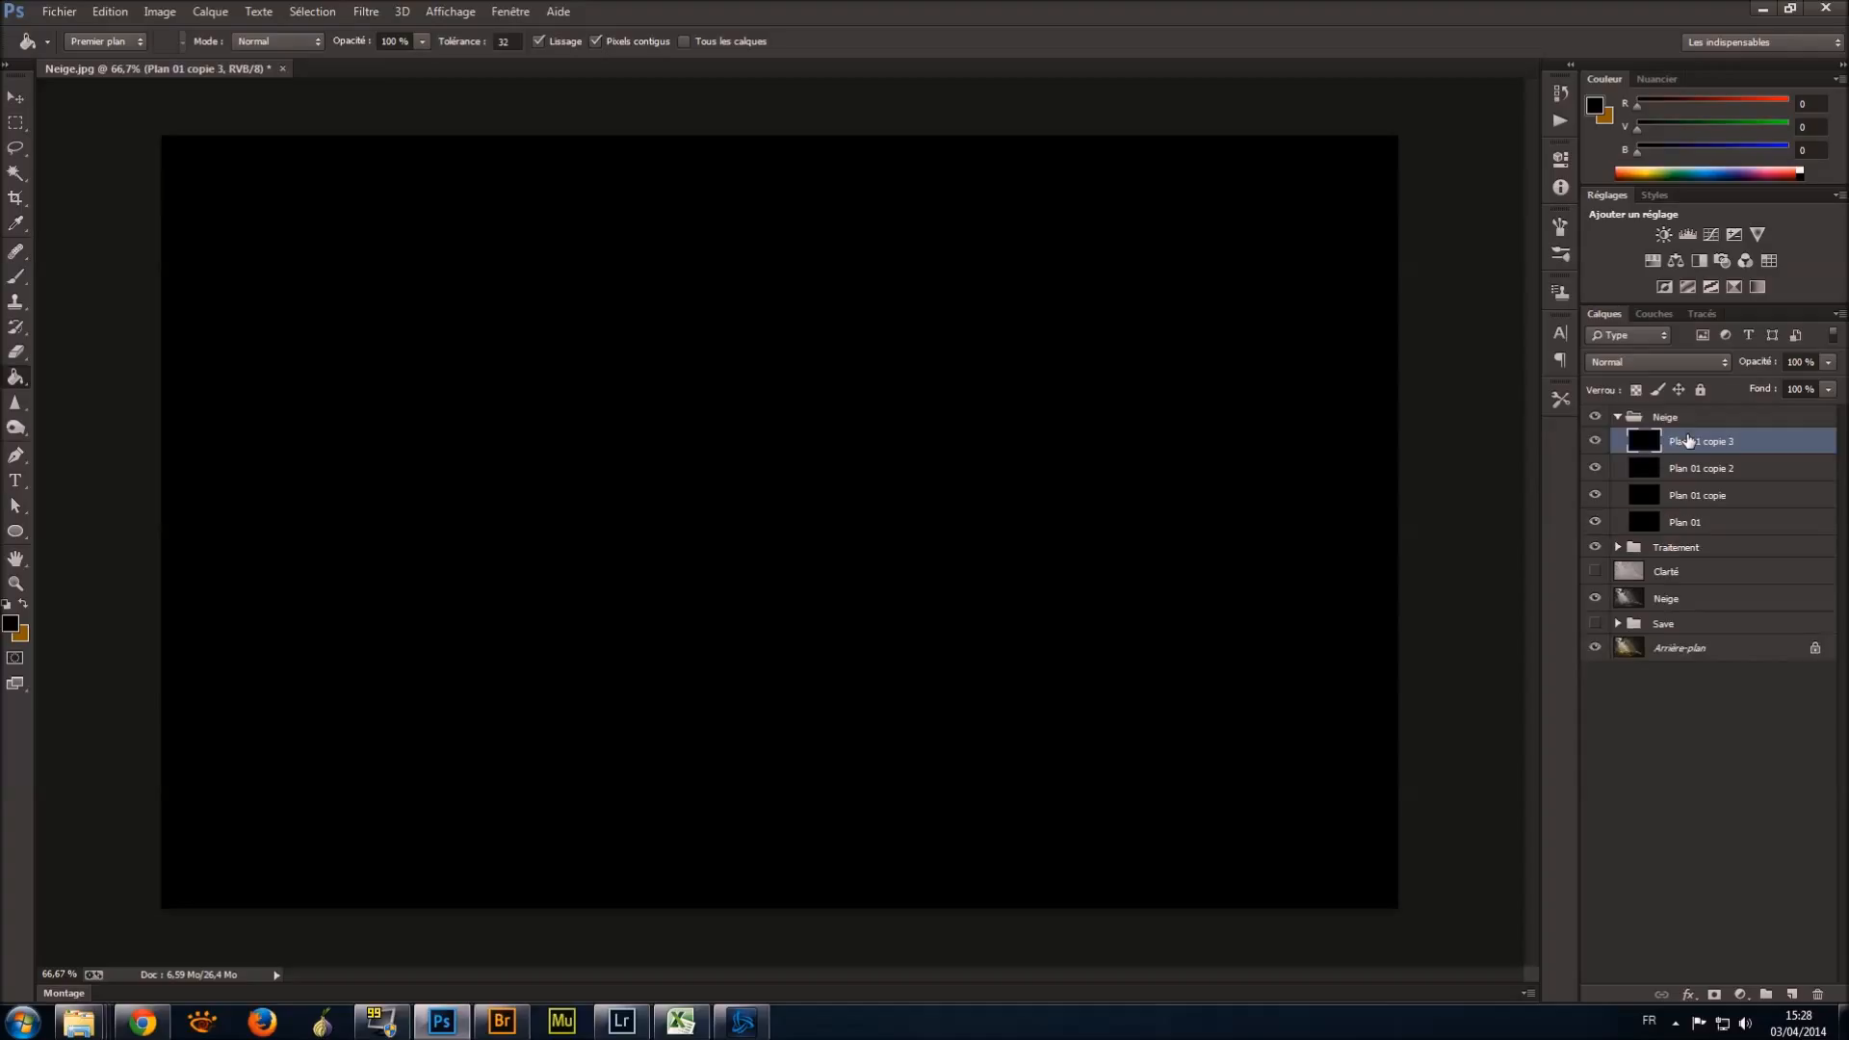
pyautogui.hotkey('ctrl', 'j')
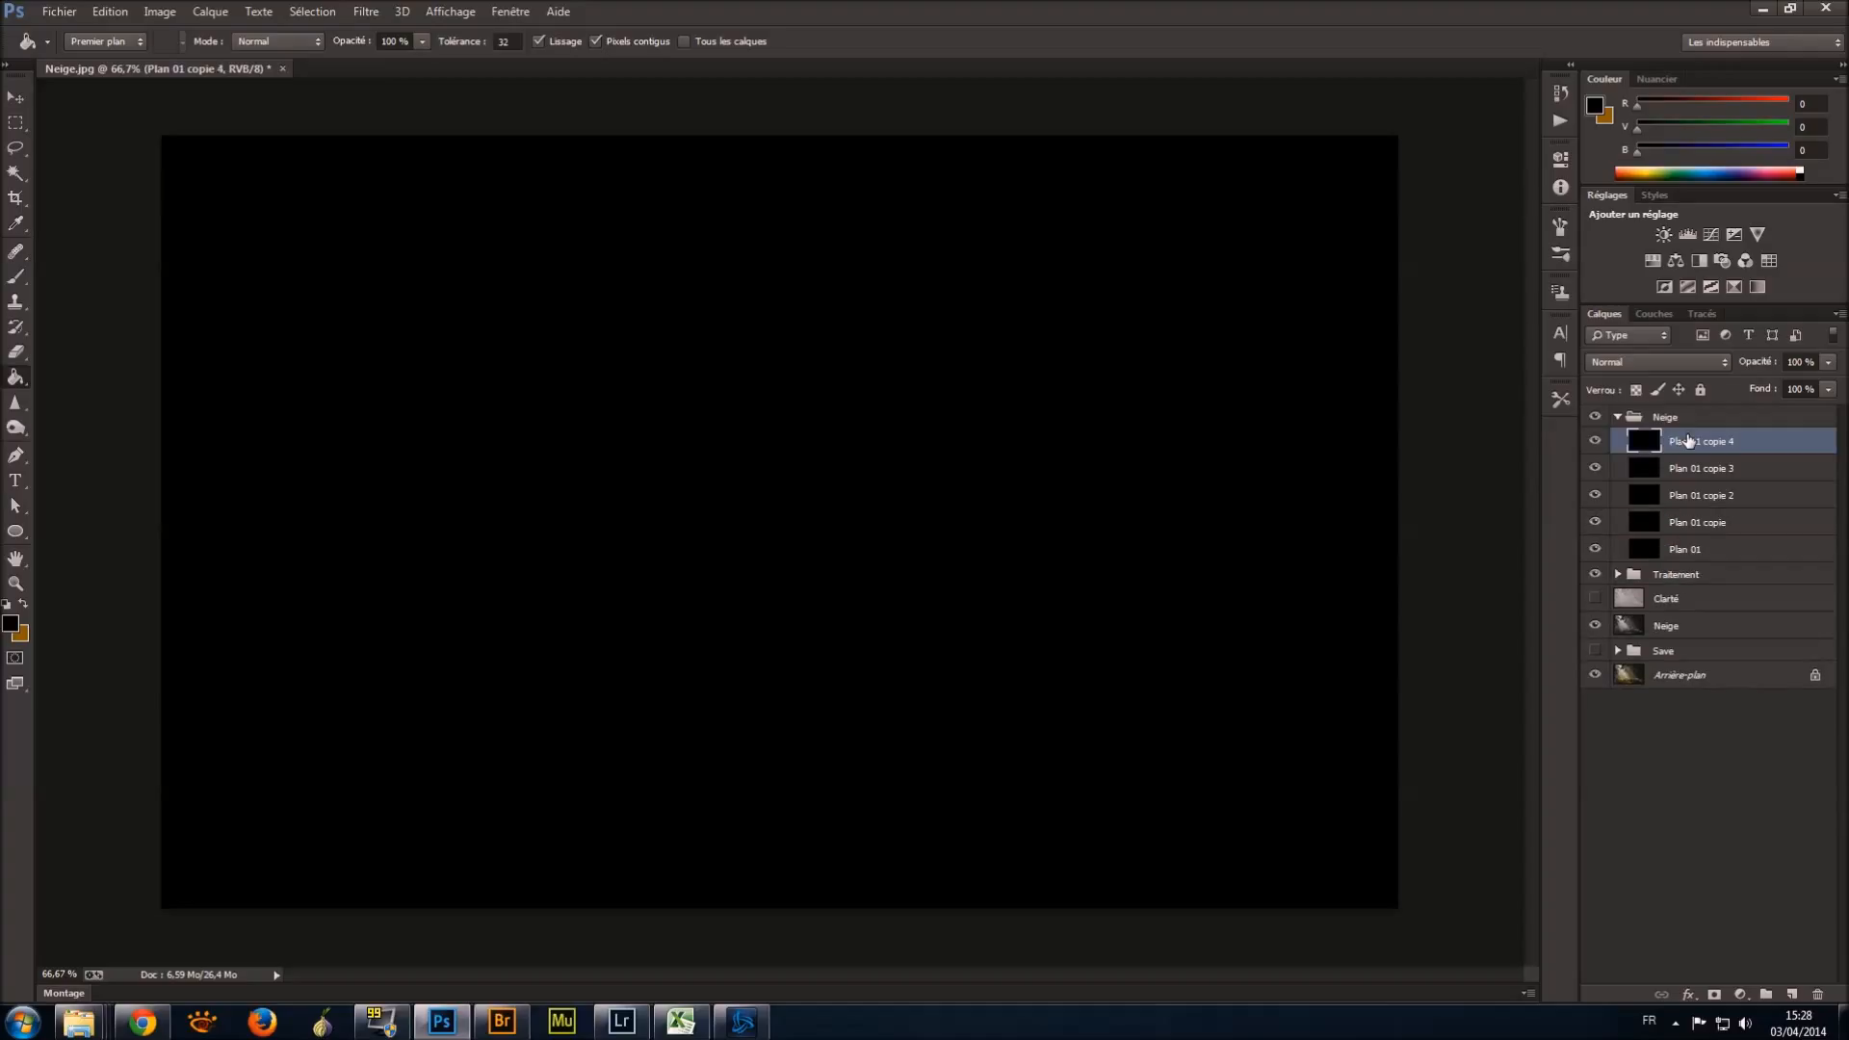
# Rename the four copies from lowest to highest as Plan 02, Plan 03, Plan 04 and Plan 05.
pyautogui.doubleClick(1713, 523)
pyautogui.write('Plan 02')
pyautogui.hotkey('shift', 'Tab')
pyautogui.write('3')
pyautogui.hotkey('shift', 'Tab')
pyautogui.write('4')
pyautogui.moveTo(1693, 468)
pyautogui.mouseDown()
pyautogui.moveTo(1739, 469)
pyautogui.moveTo(1740, 441)
pyautogui.mouseUp()
pyautogui.hotkey('shift', 'Tab')
pyautogui.write('5')
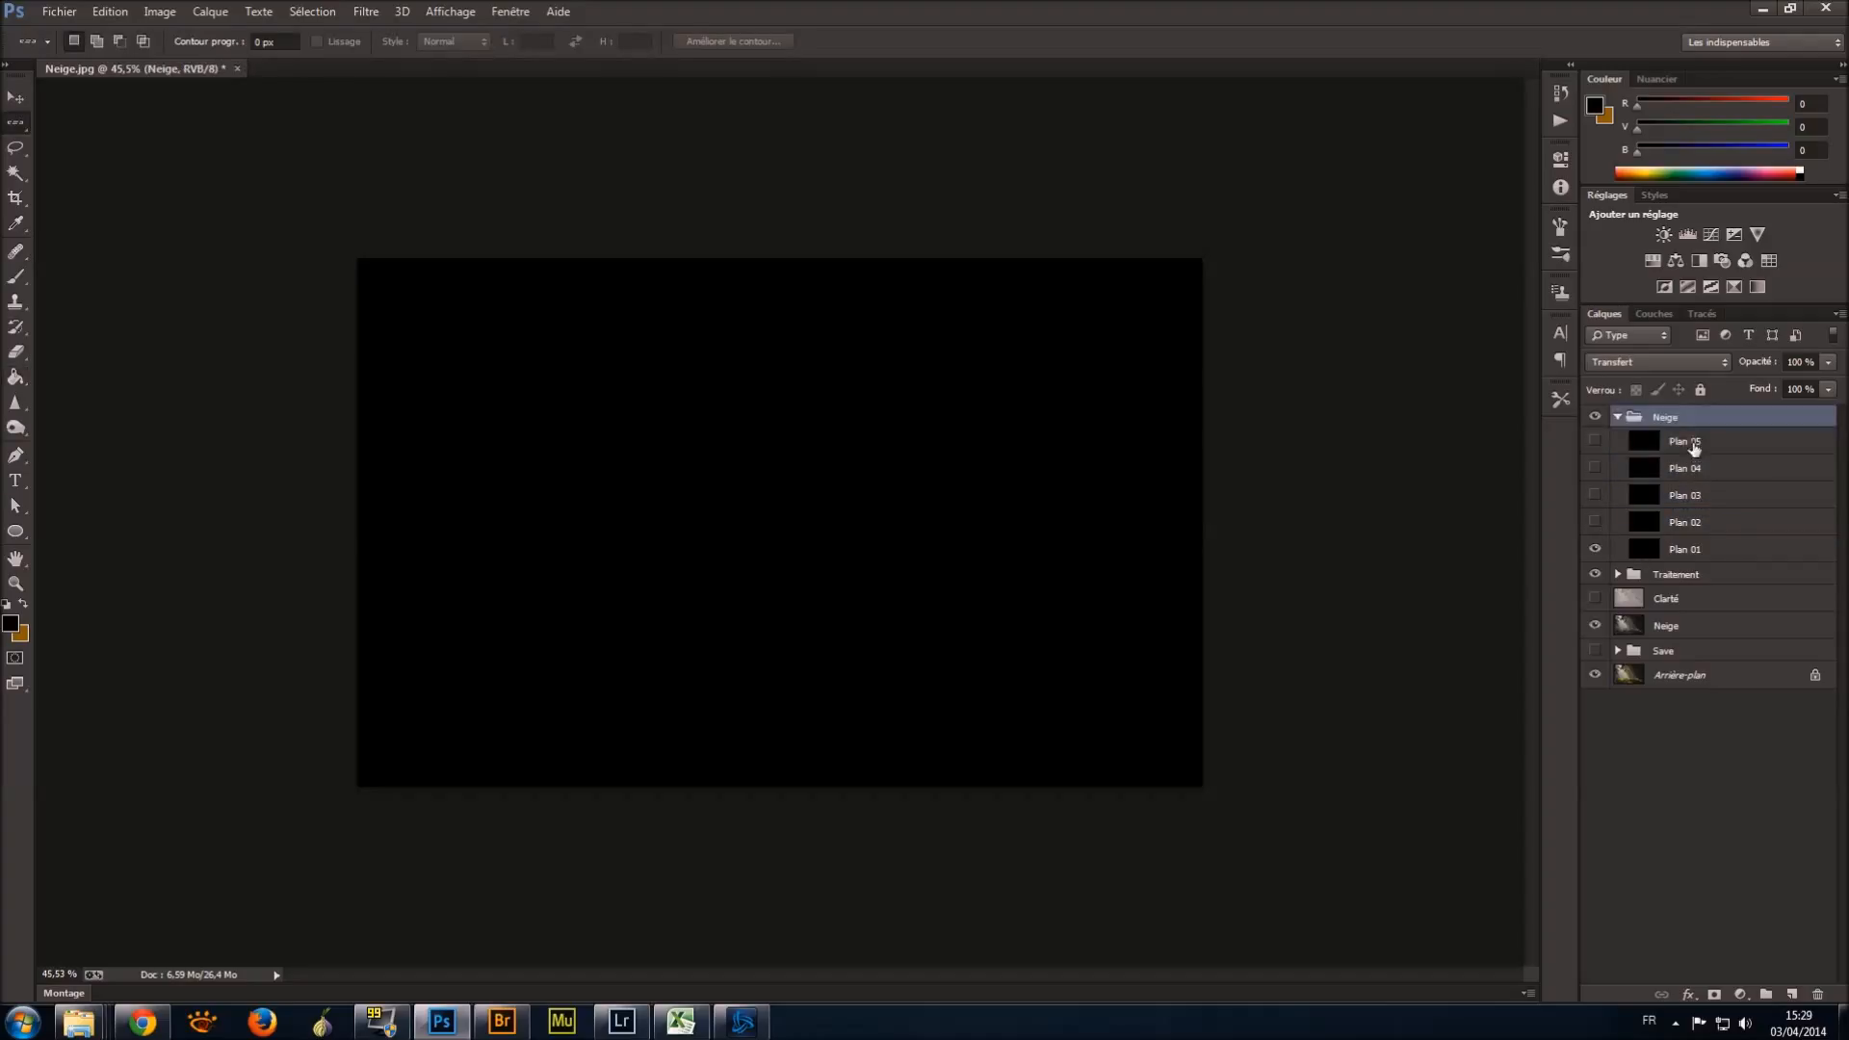
# Apply the Mezzo-tinto filter to the Plan 01 layer with the type Gros points.
pyautogui.click(1693, 445)
pyautogui.click(1696, 530)
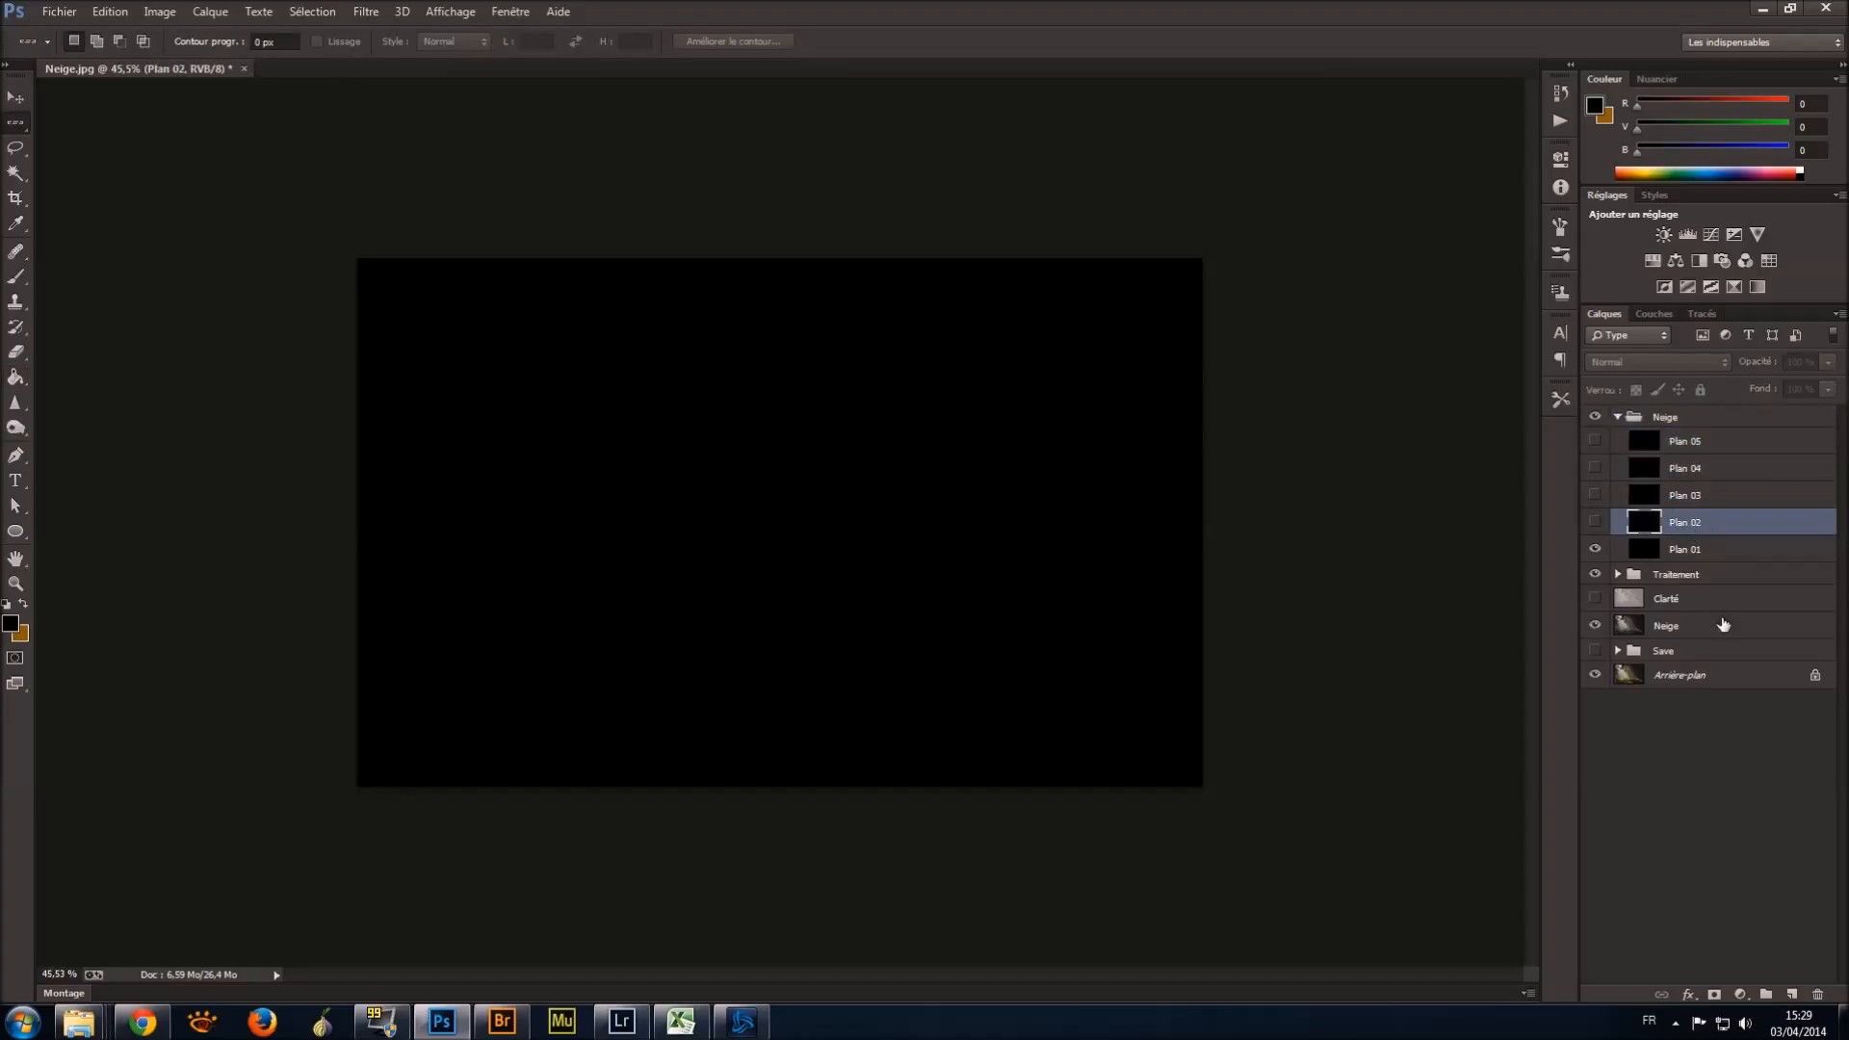
pyautogui.click(1711, 553)
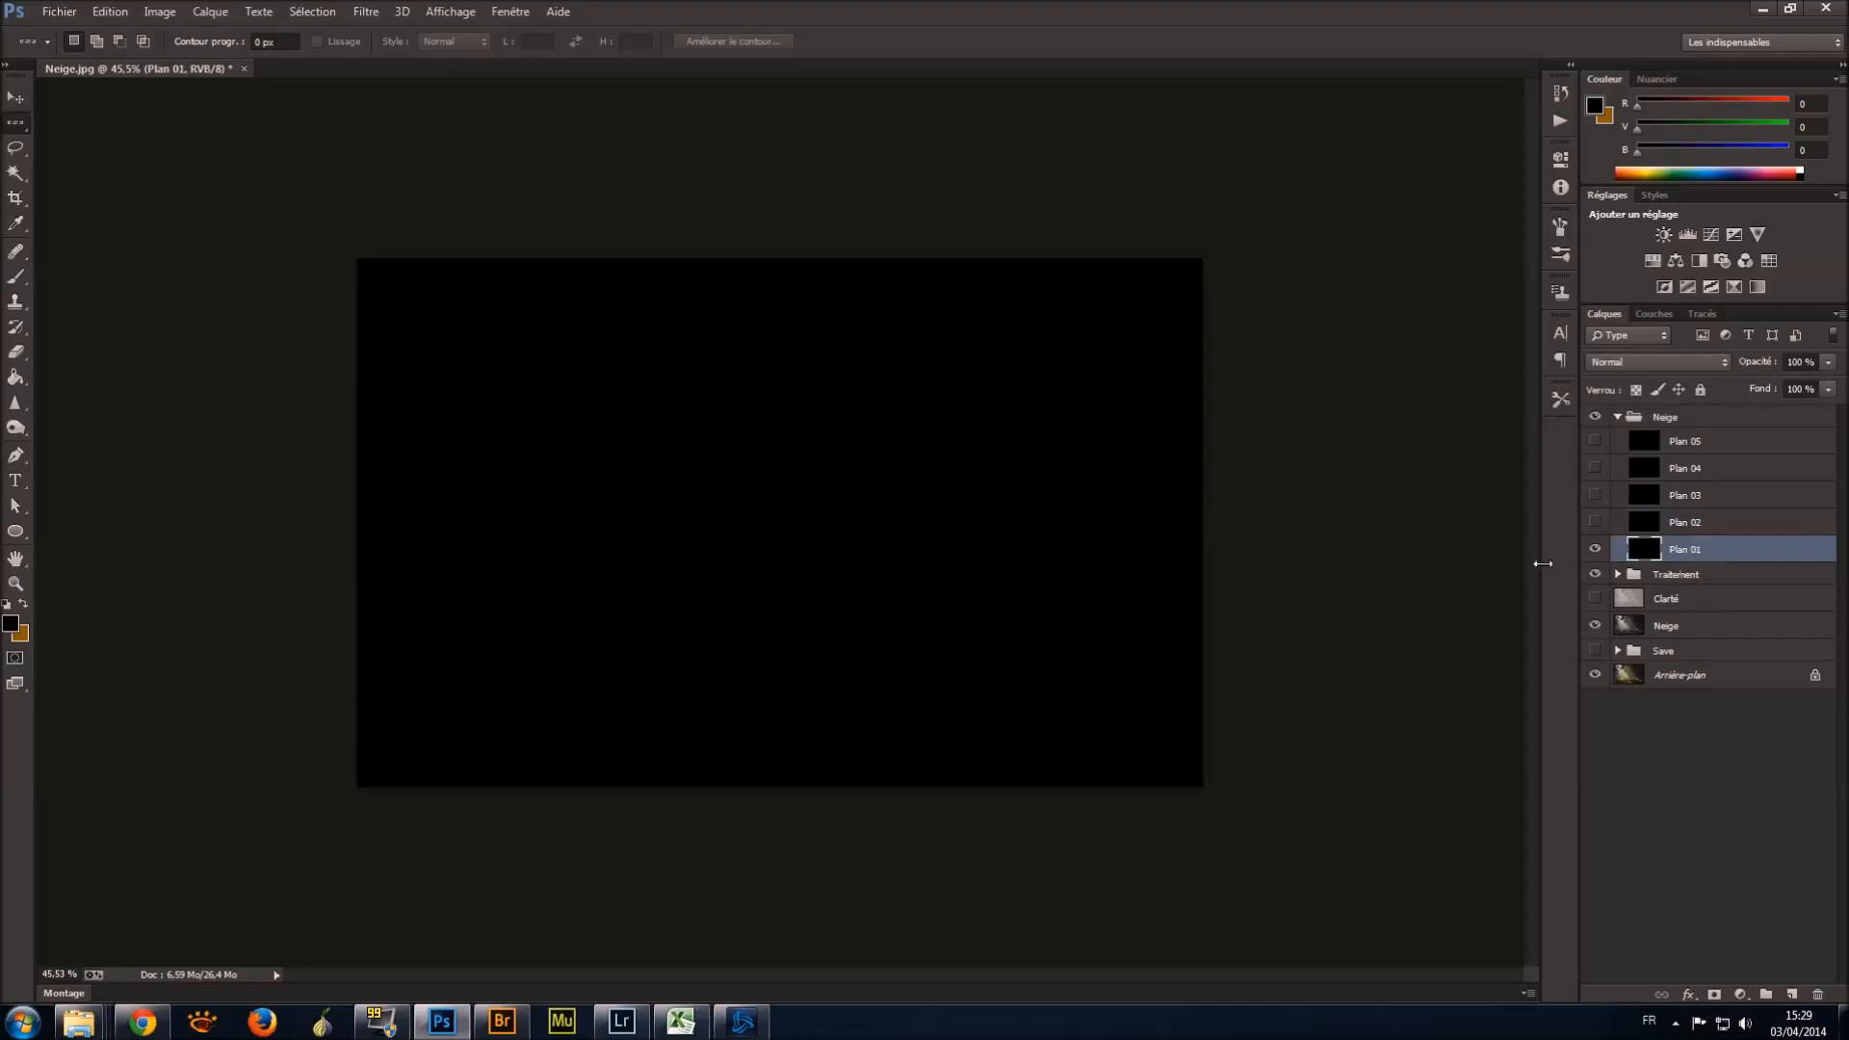
pyautogui.click(365, 11)
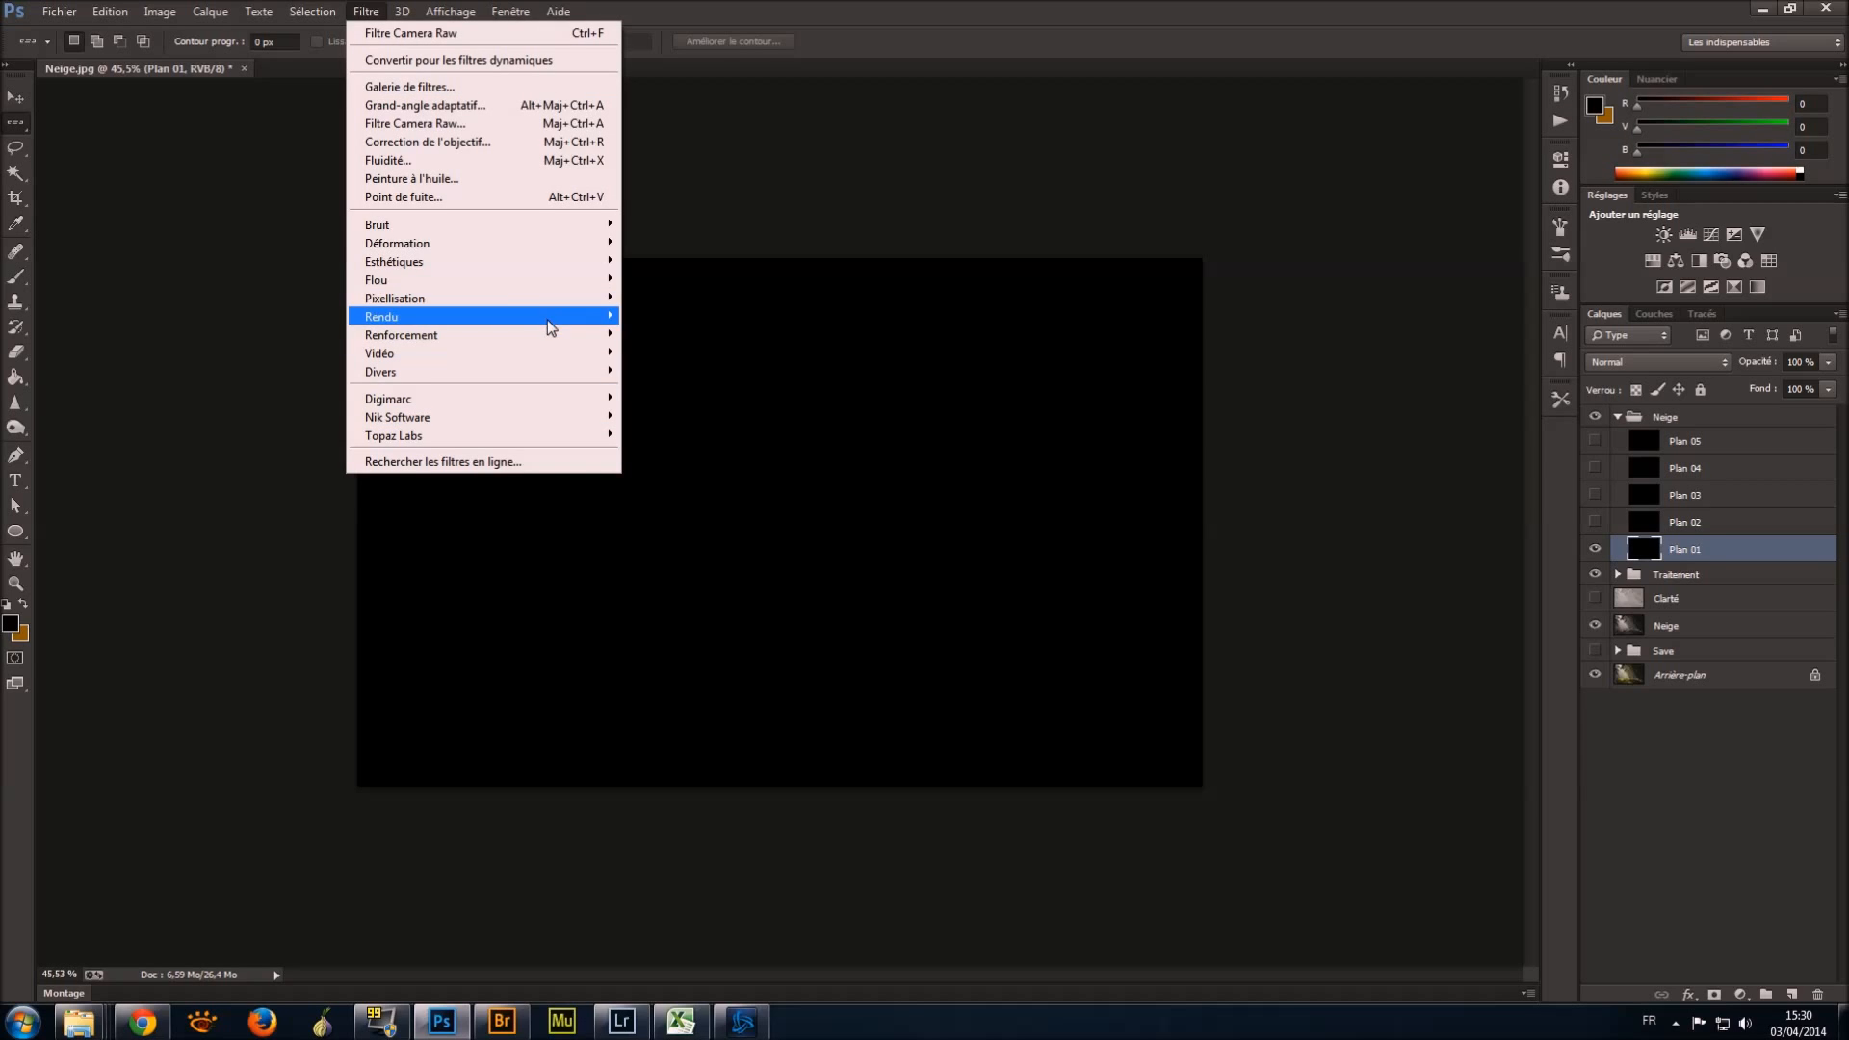
pyautogui.moveTo(553, 300)
pyautogui.click(664, 371)
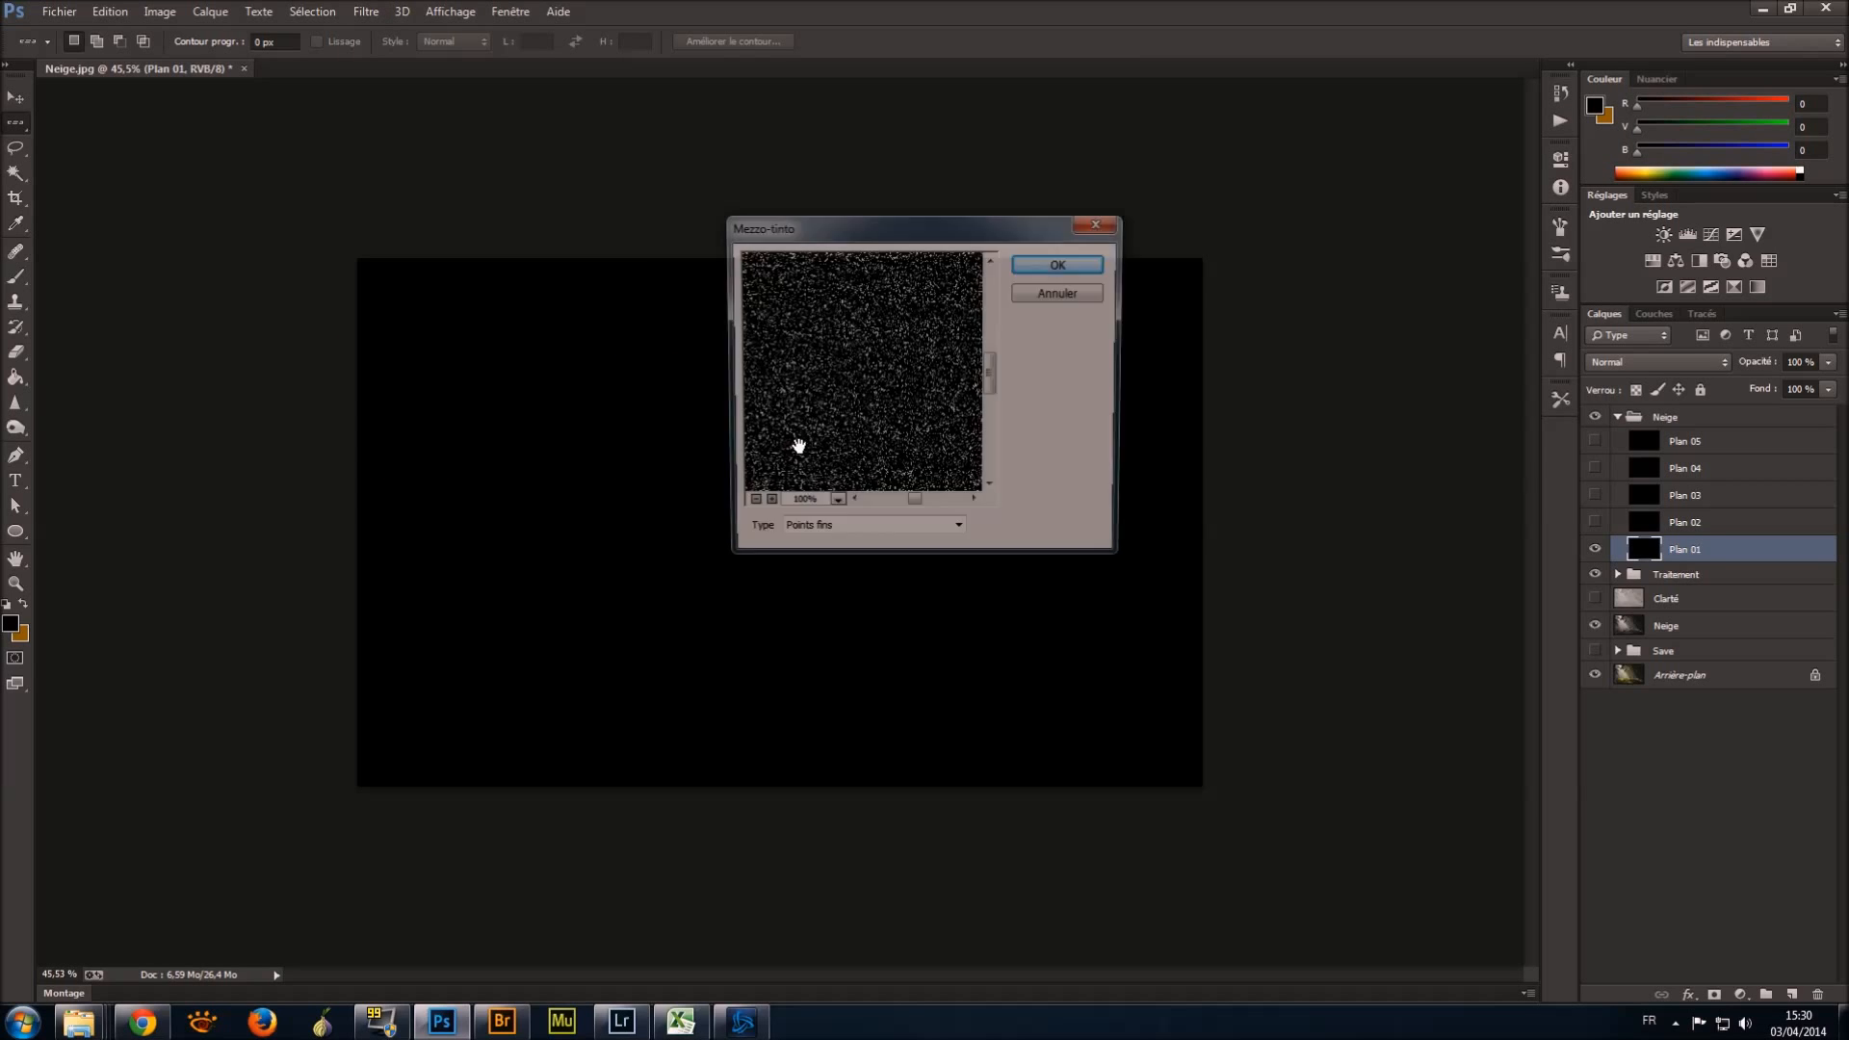
pyautogui.click(891, 534)
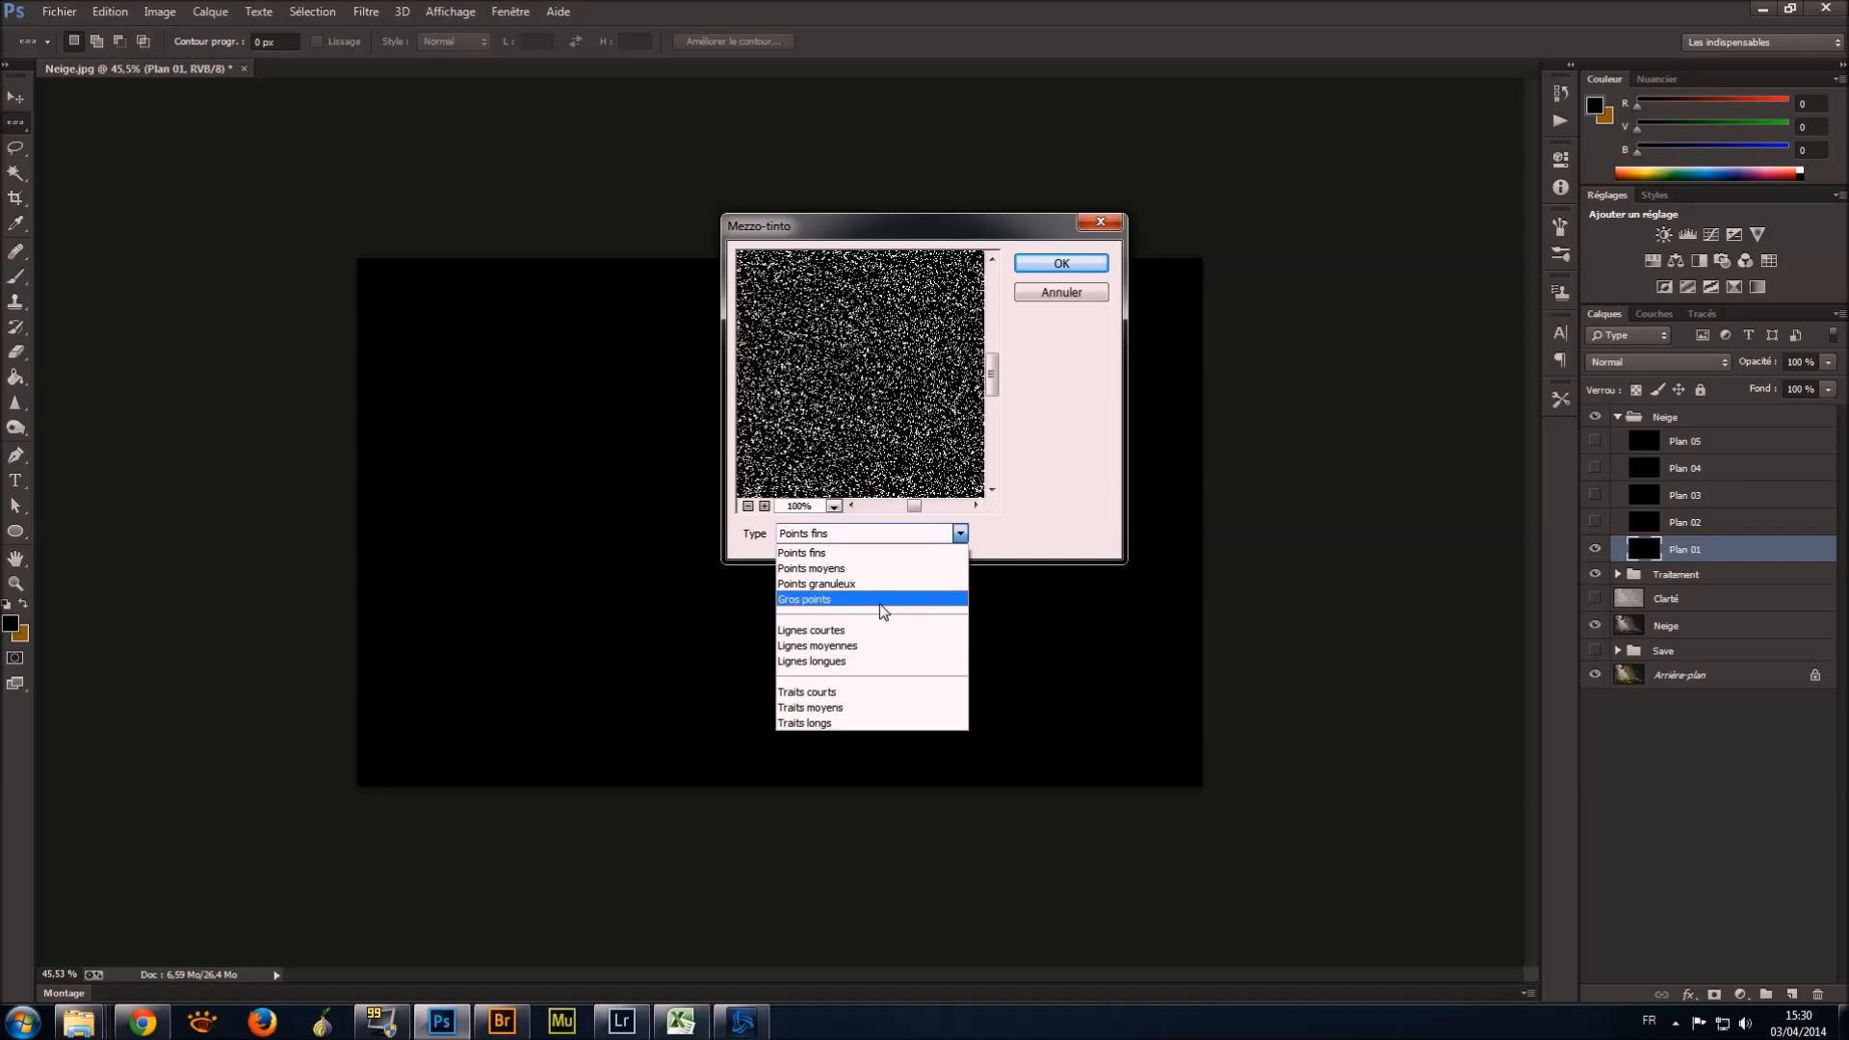
pyautogui.click(872, 602)
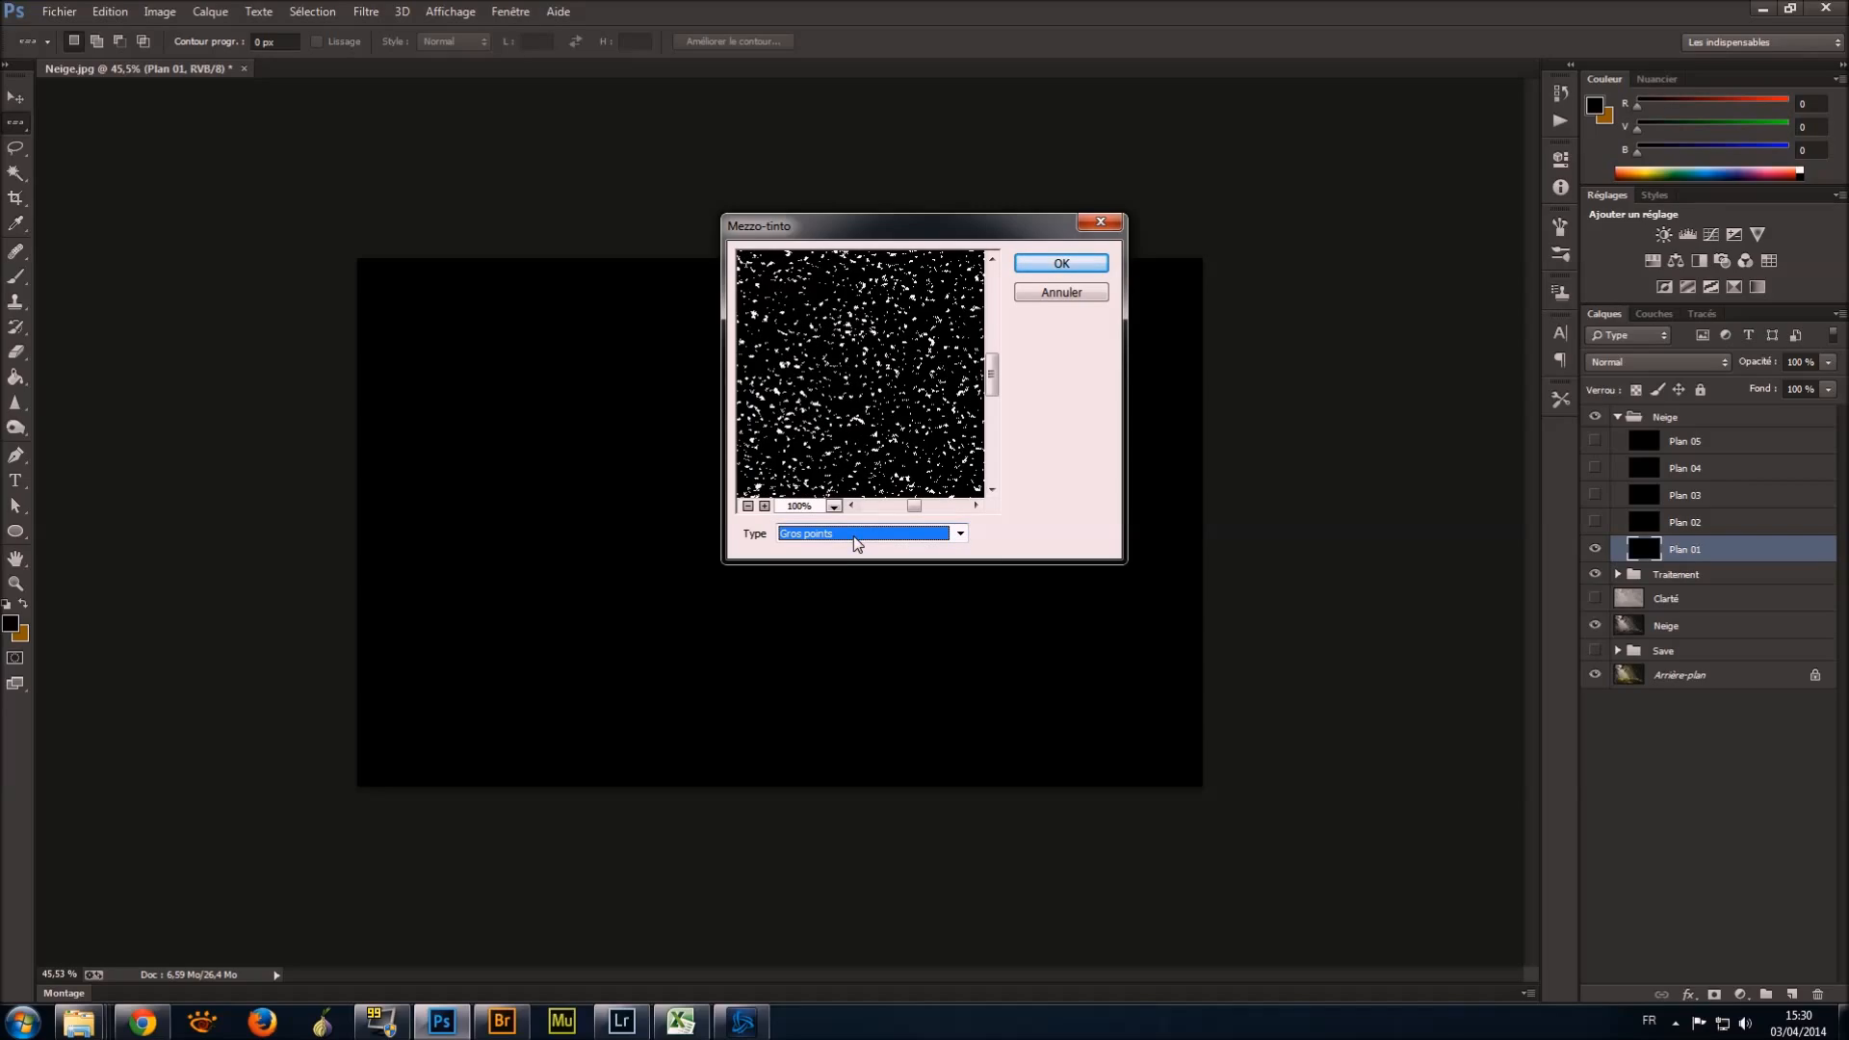
pyautogui.press('Return')
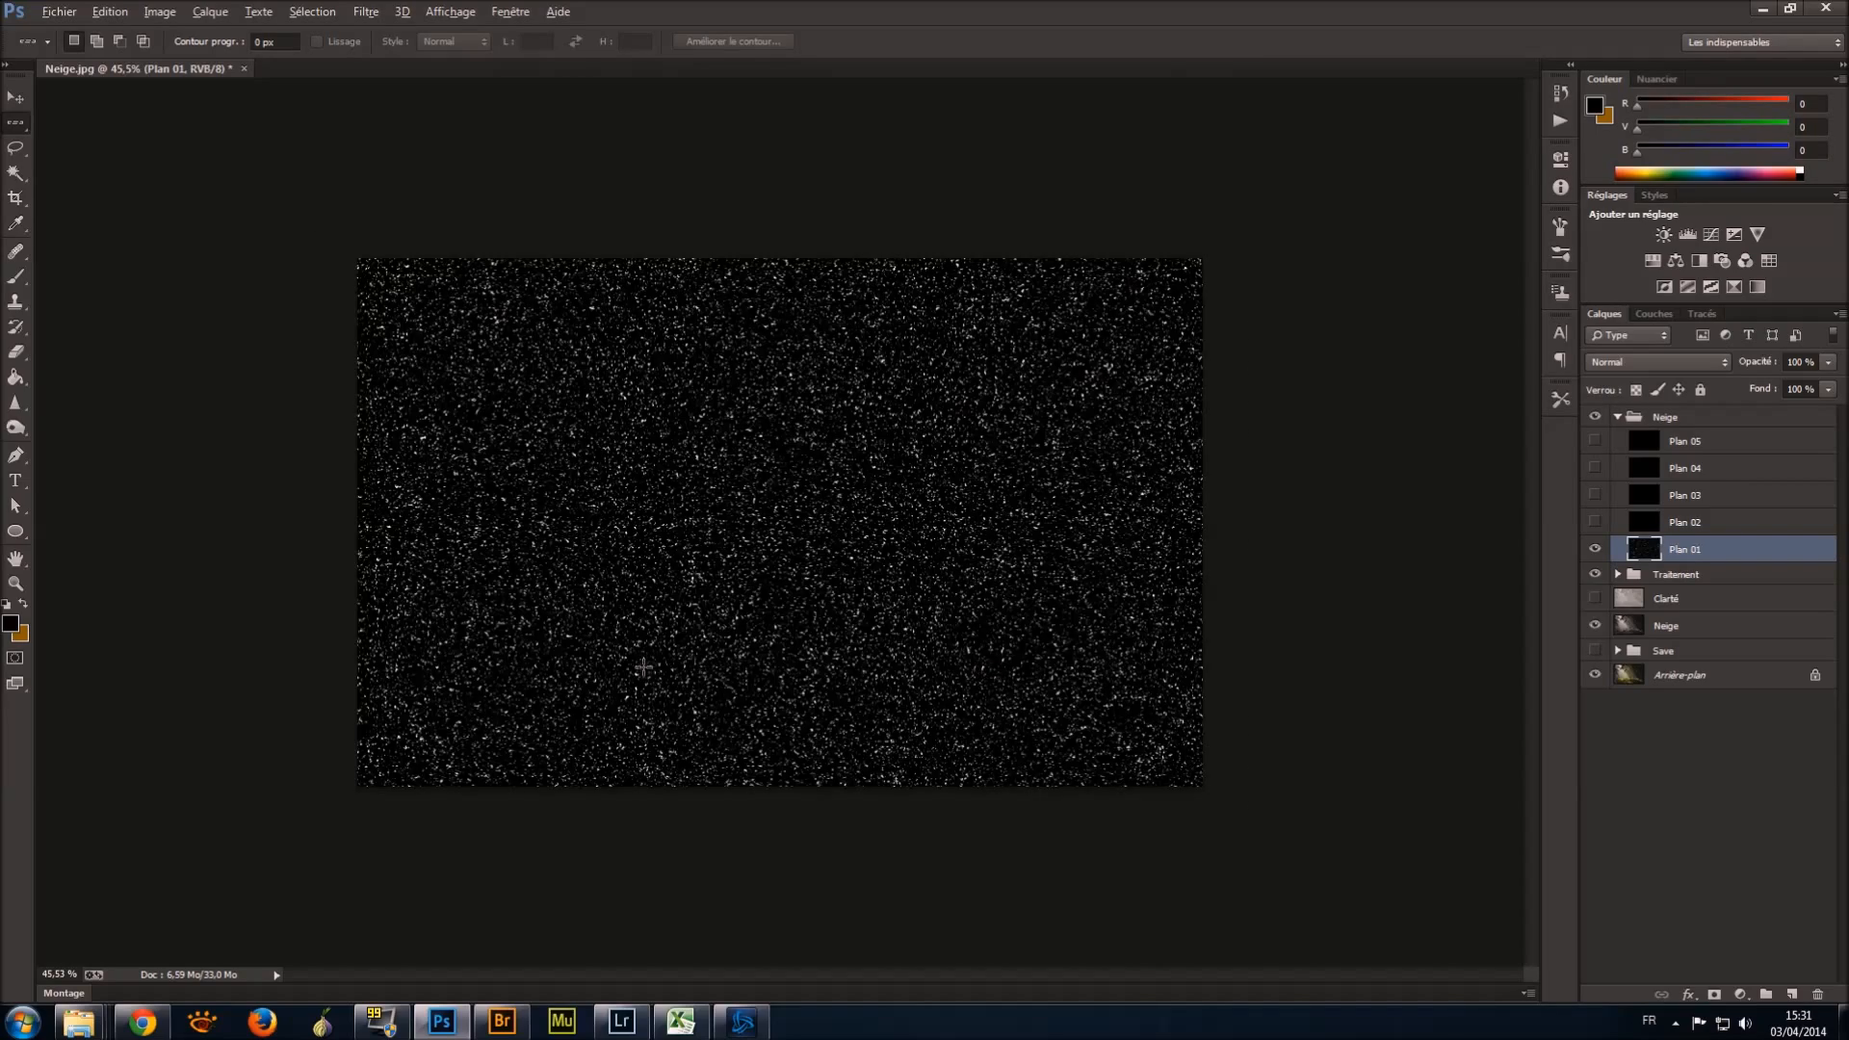
# Select all the black on Plan 01 using the Magic Wand with Pixels contigus off, delete it and deselect.
pyautogui.scroll(3, 643, 665)
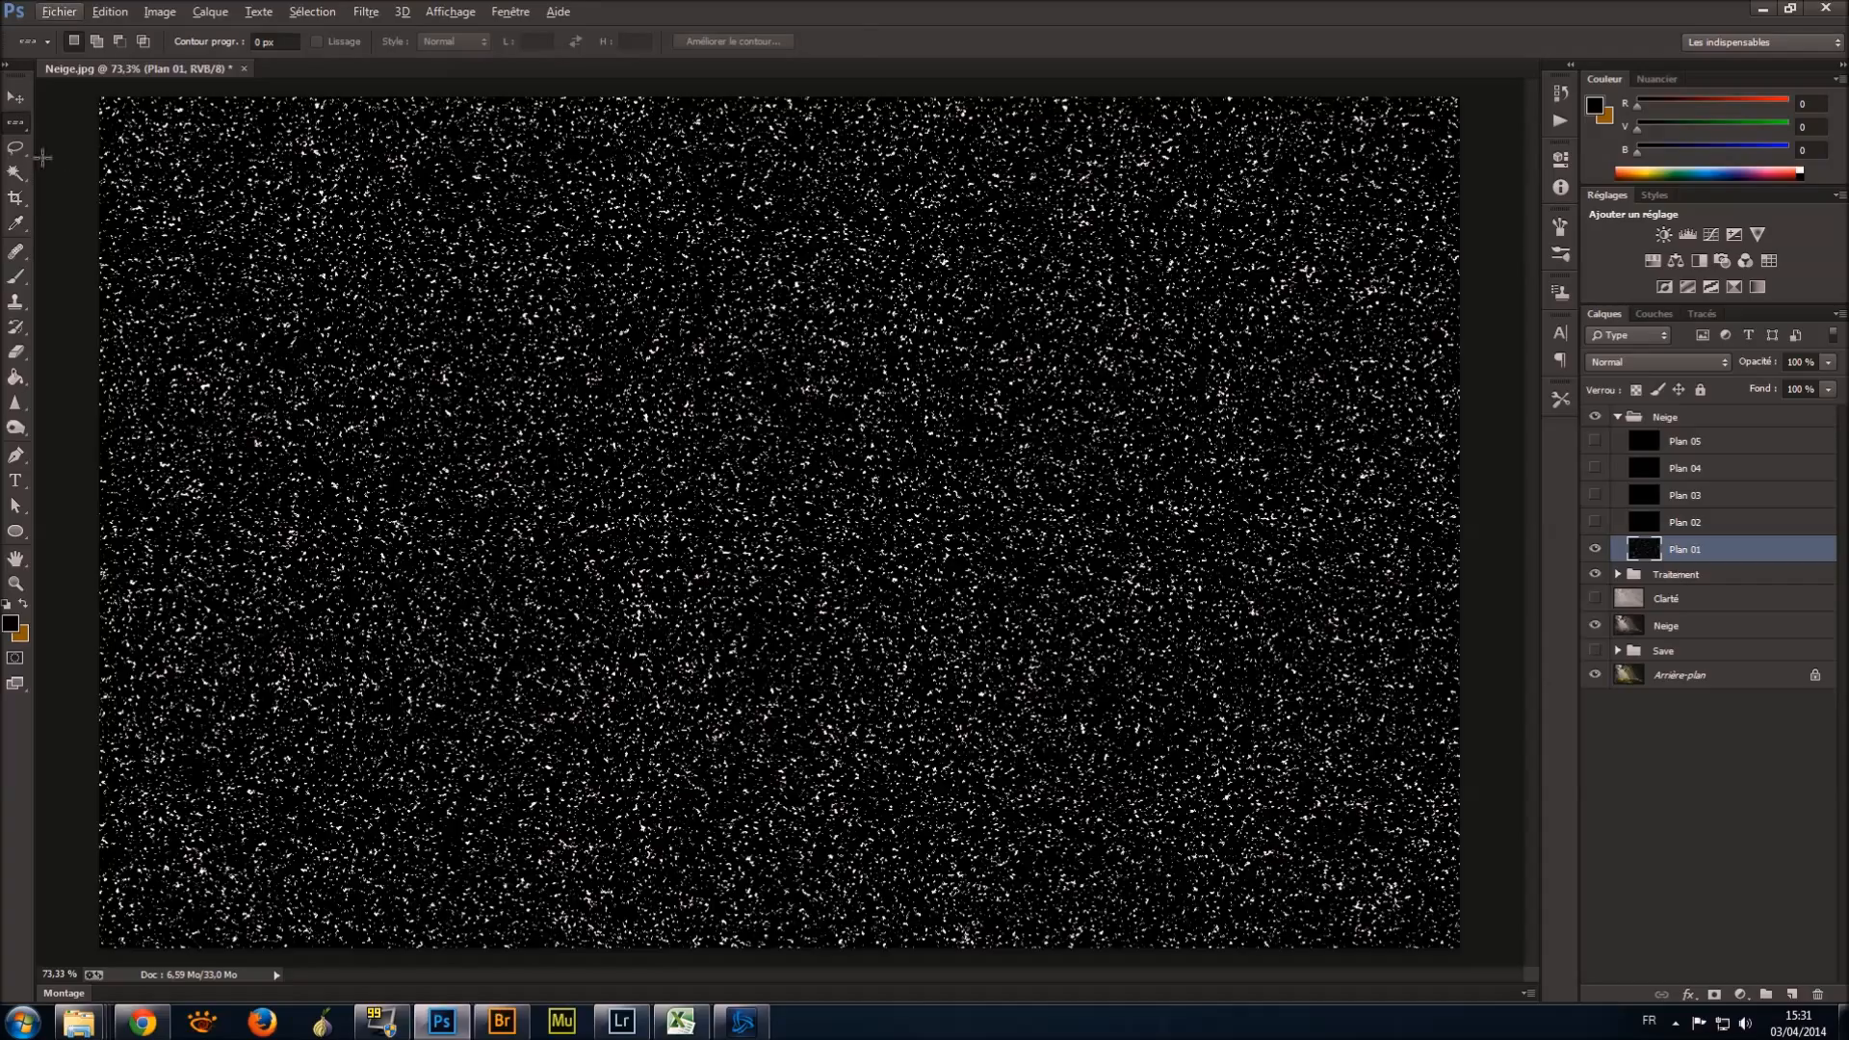
pyautogui.click(15, 172)
pyautogui.click(564, 470)
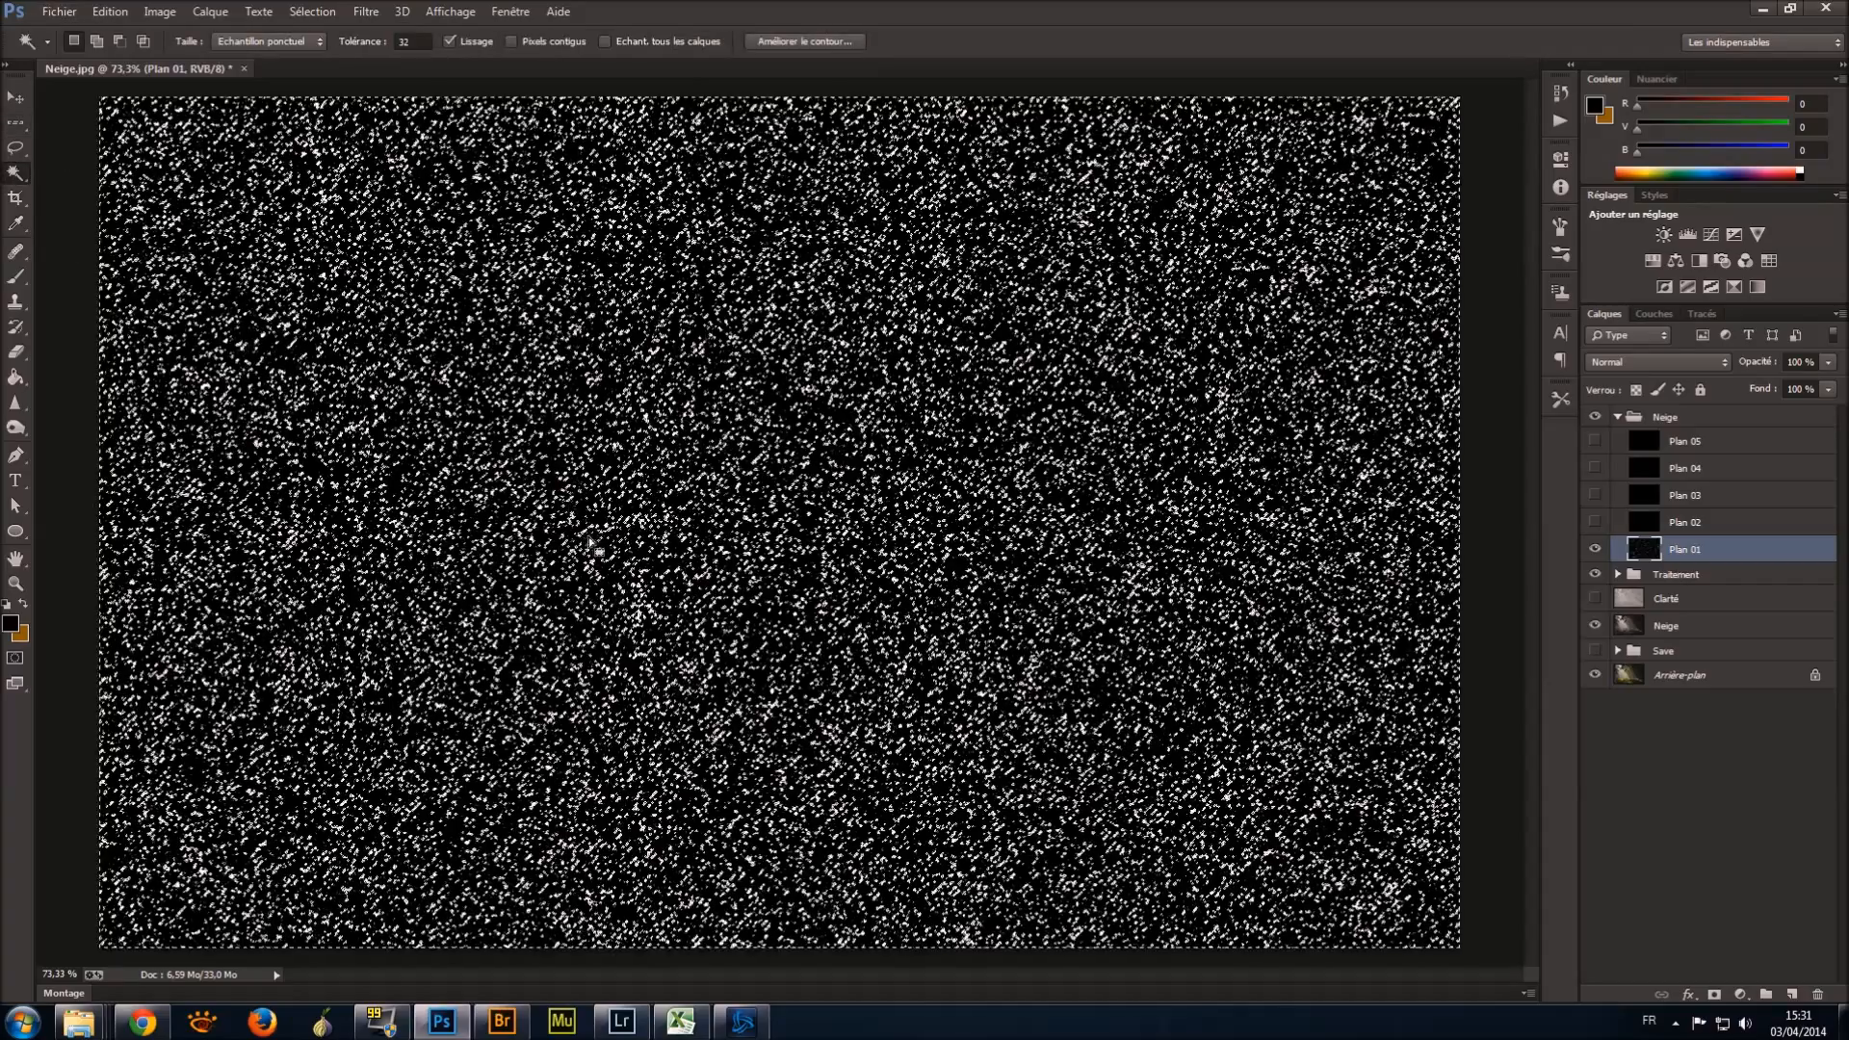
pyautogui.click(530, 39)
pyautogui.click(622, 337)
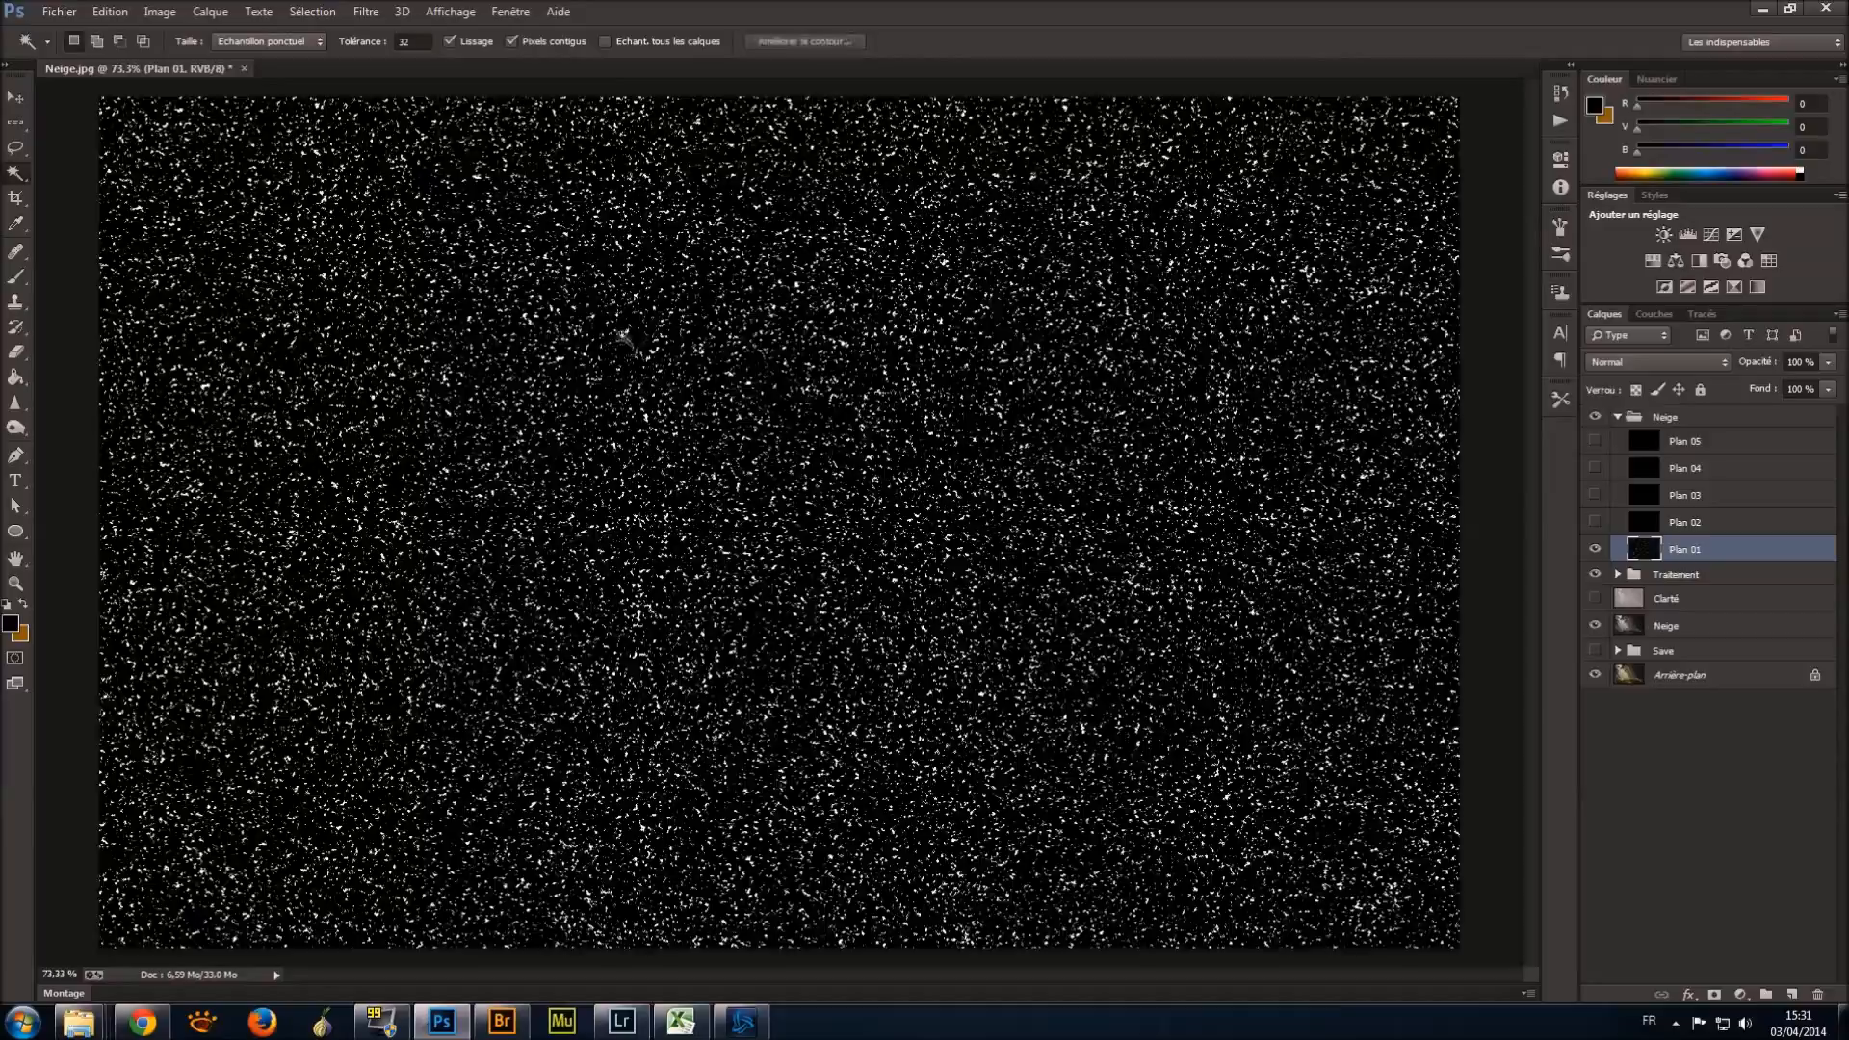
pyautogui.click(580, 42)
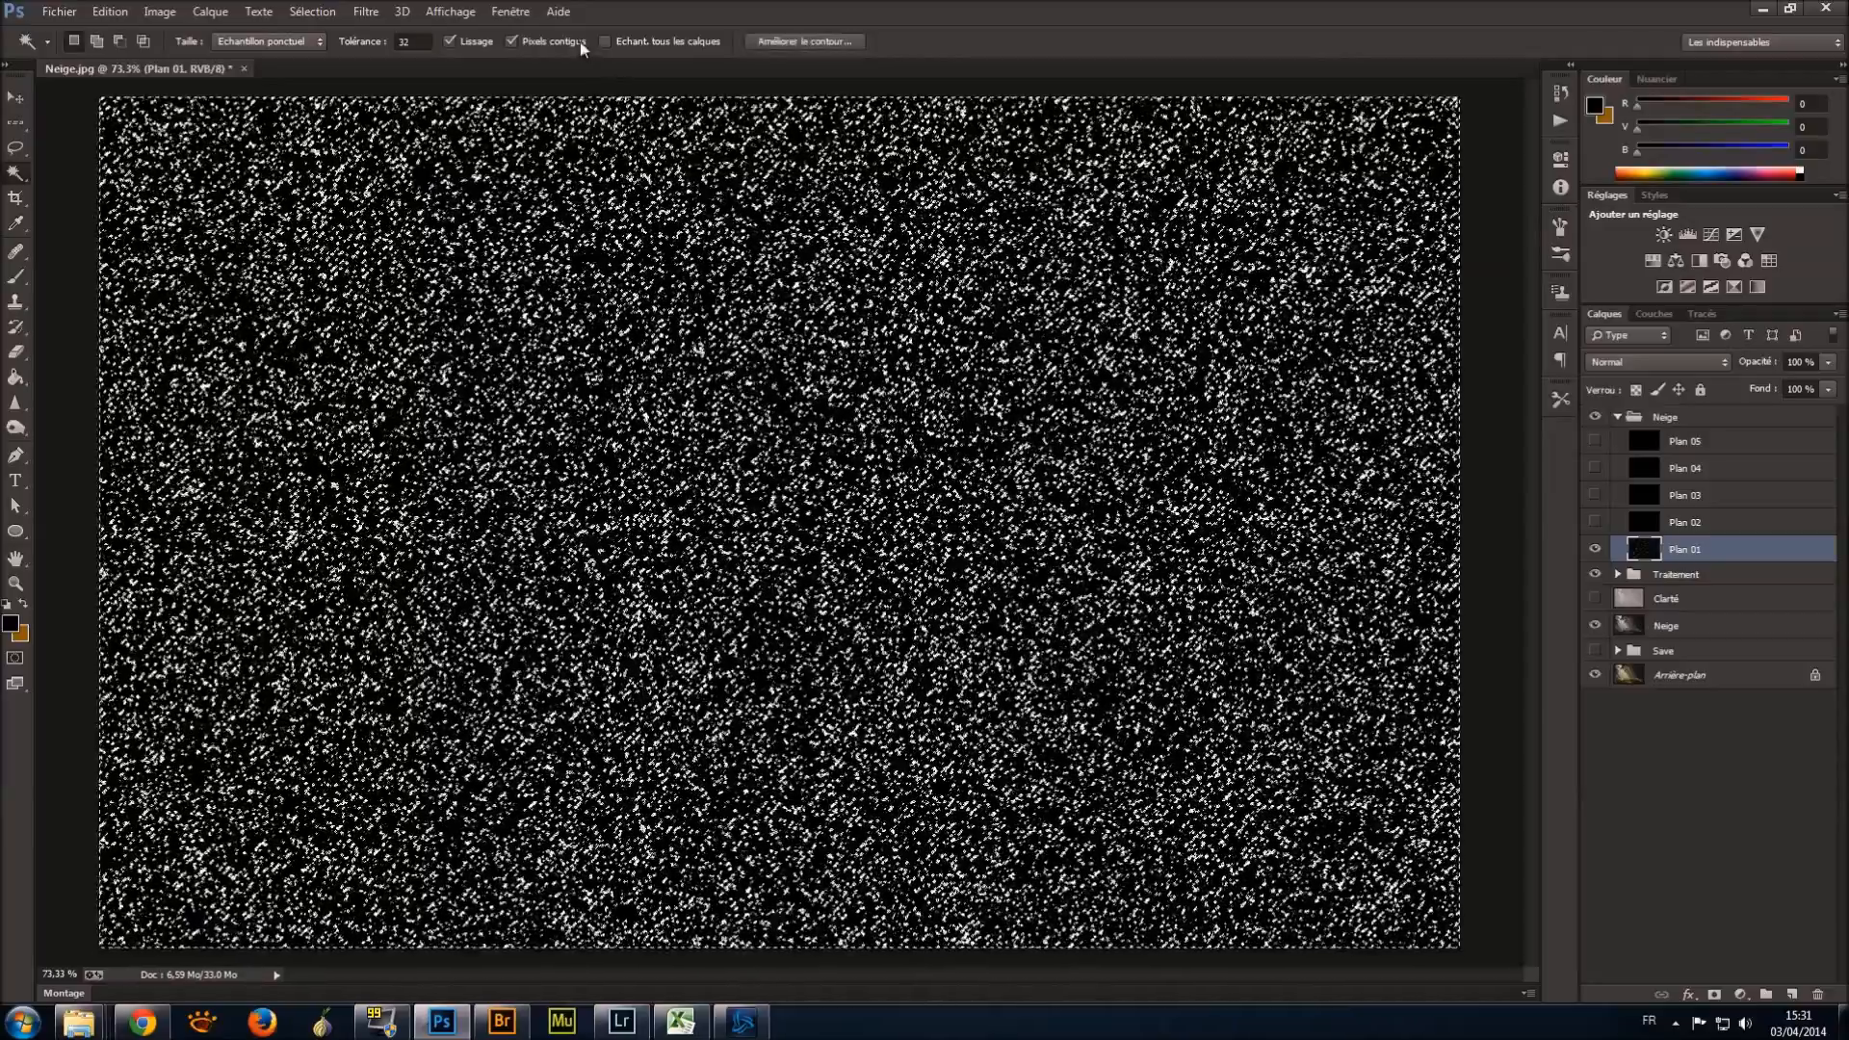
pyautogui.press('Delete')
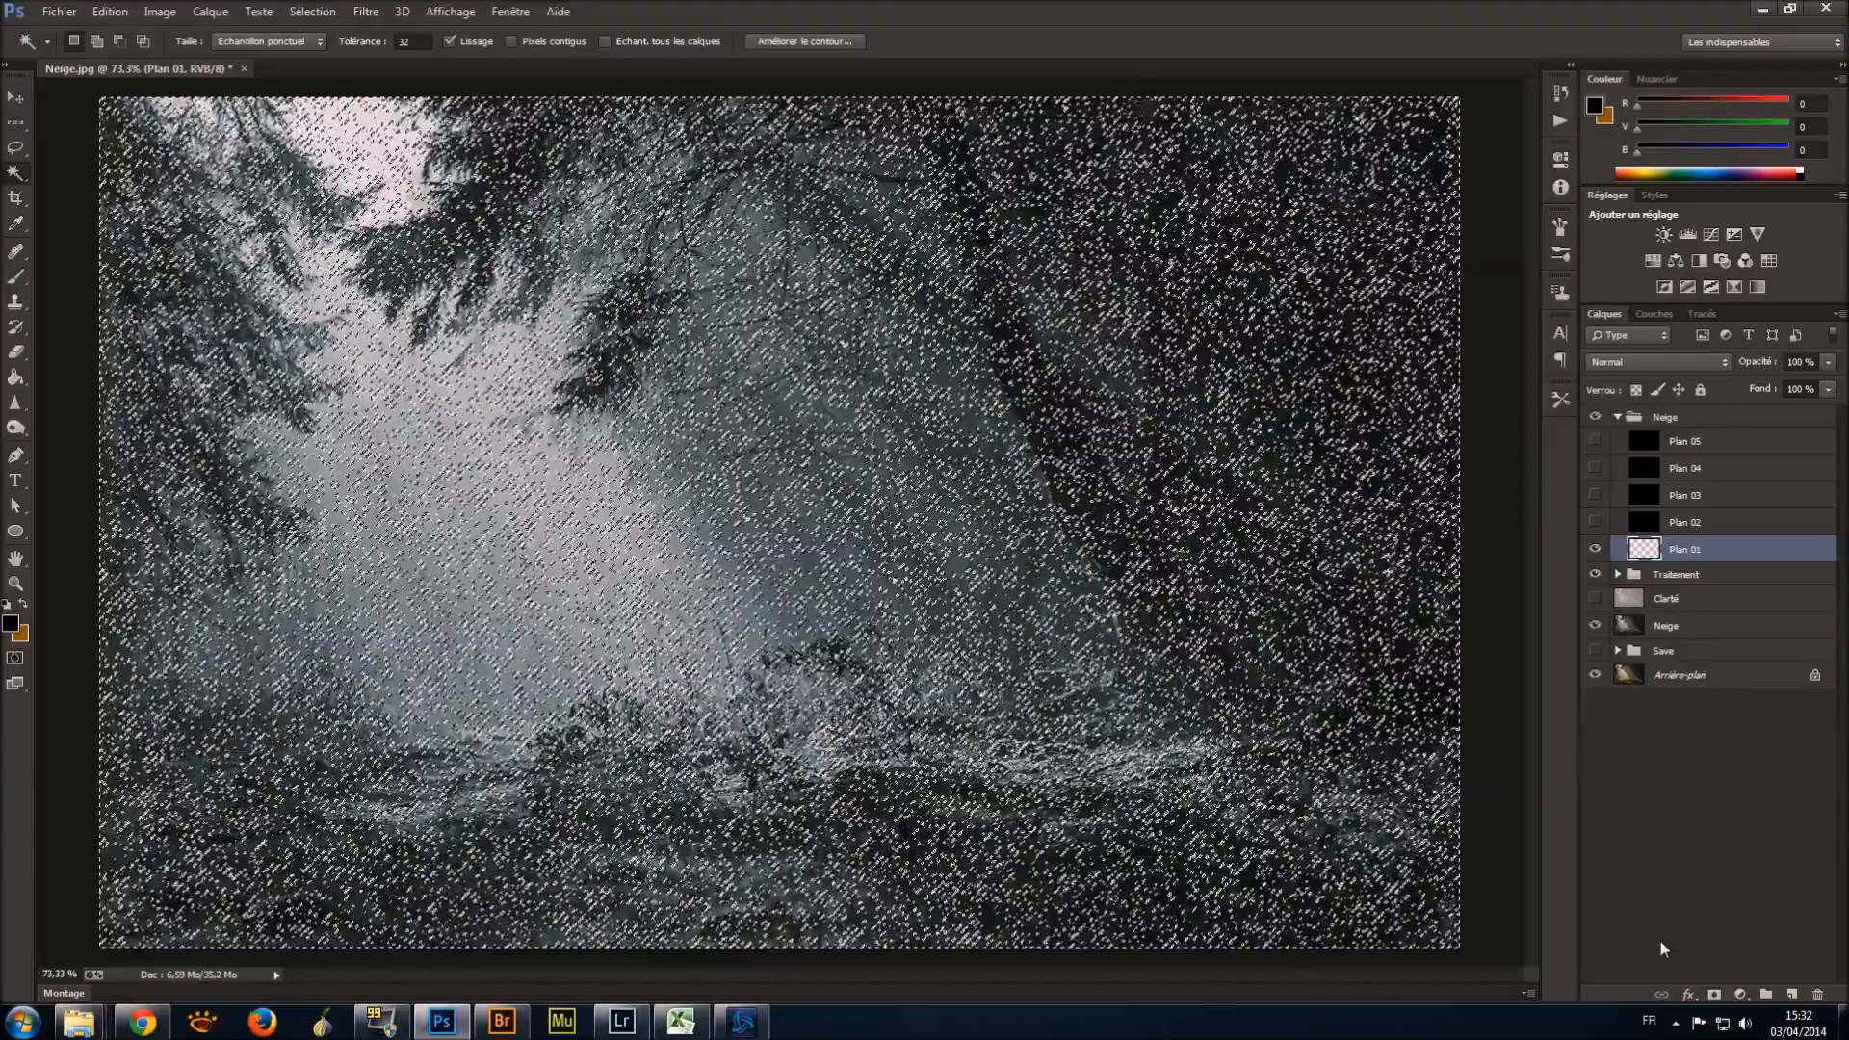
pyautogui.hotkey('ctrl', 'd')
pyautogui.hotkey('ctrl', '-')
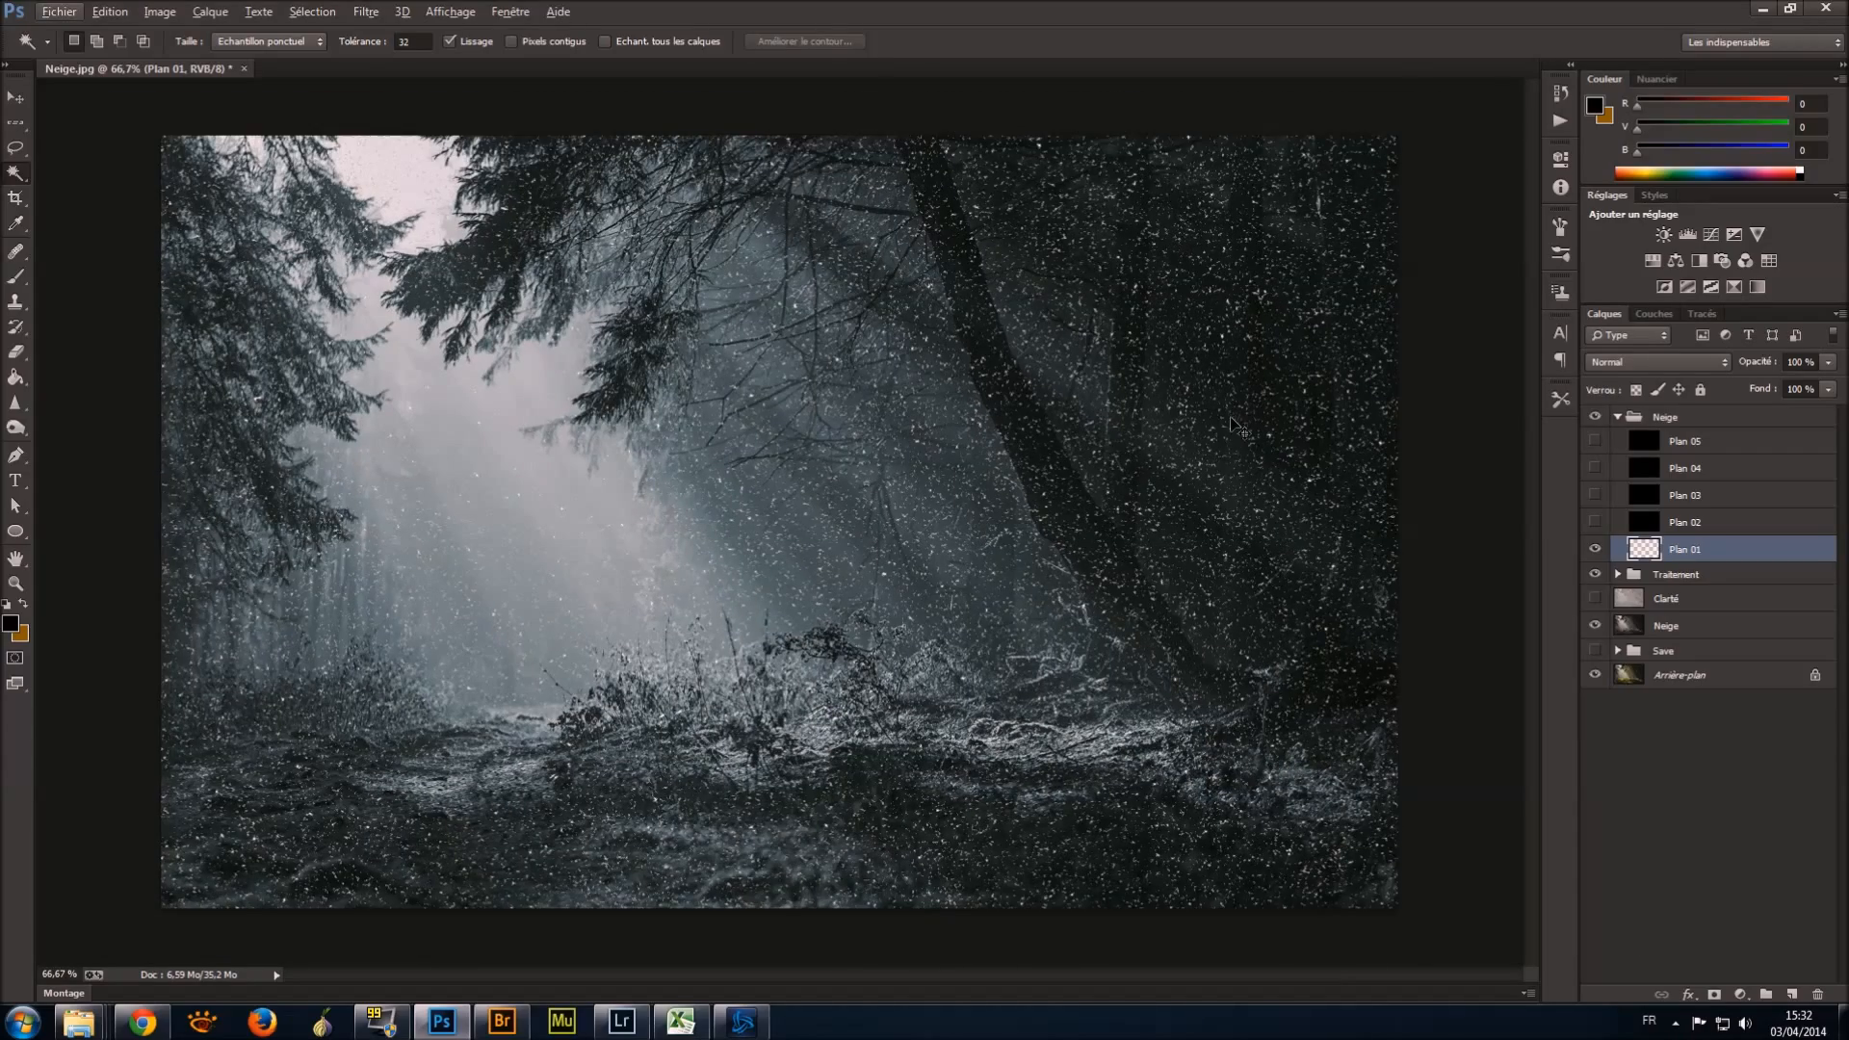
# Scale the white specks on Plan 01 to 500 % in both width and height with Free Transform.
pyautogui.hotkey('ctrl', 't')
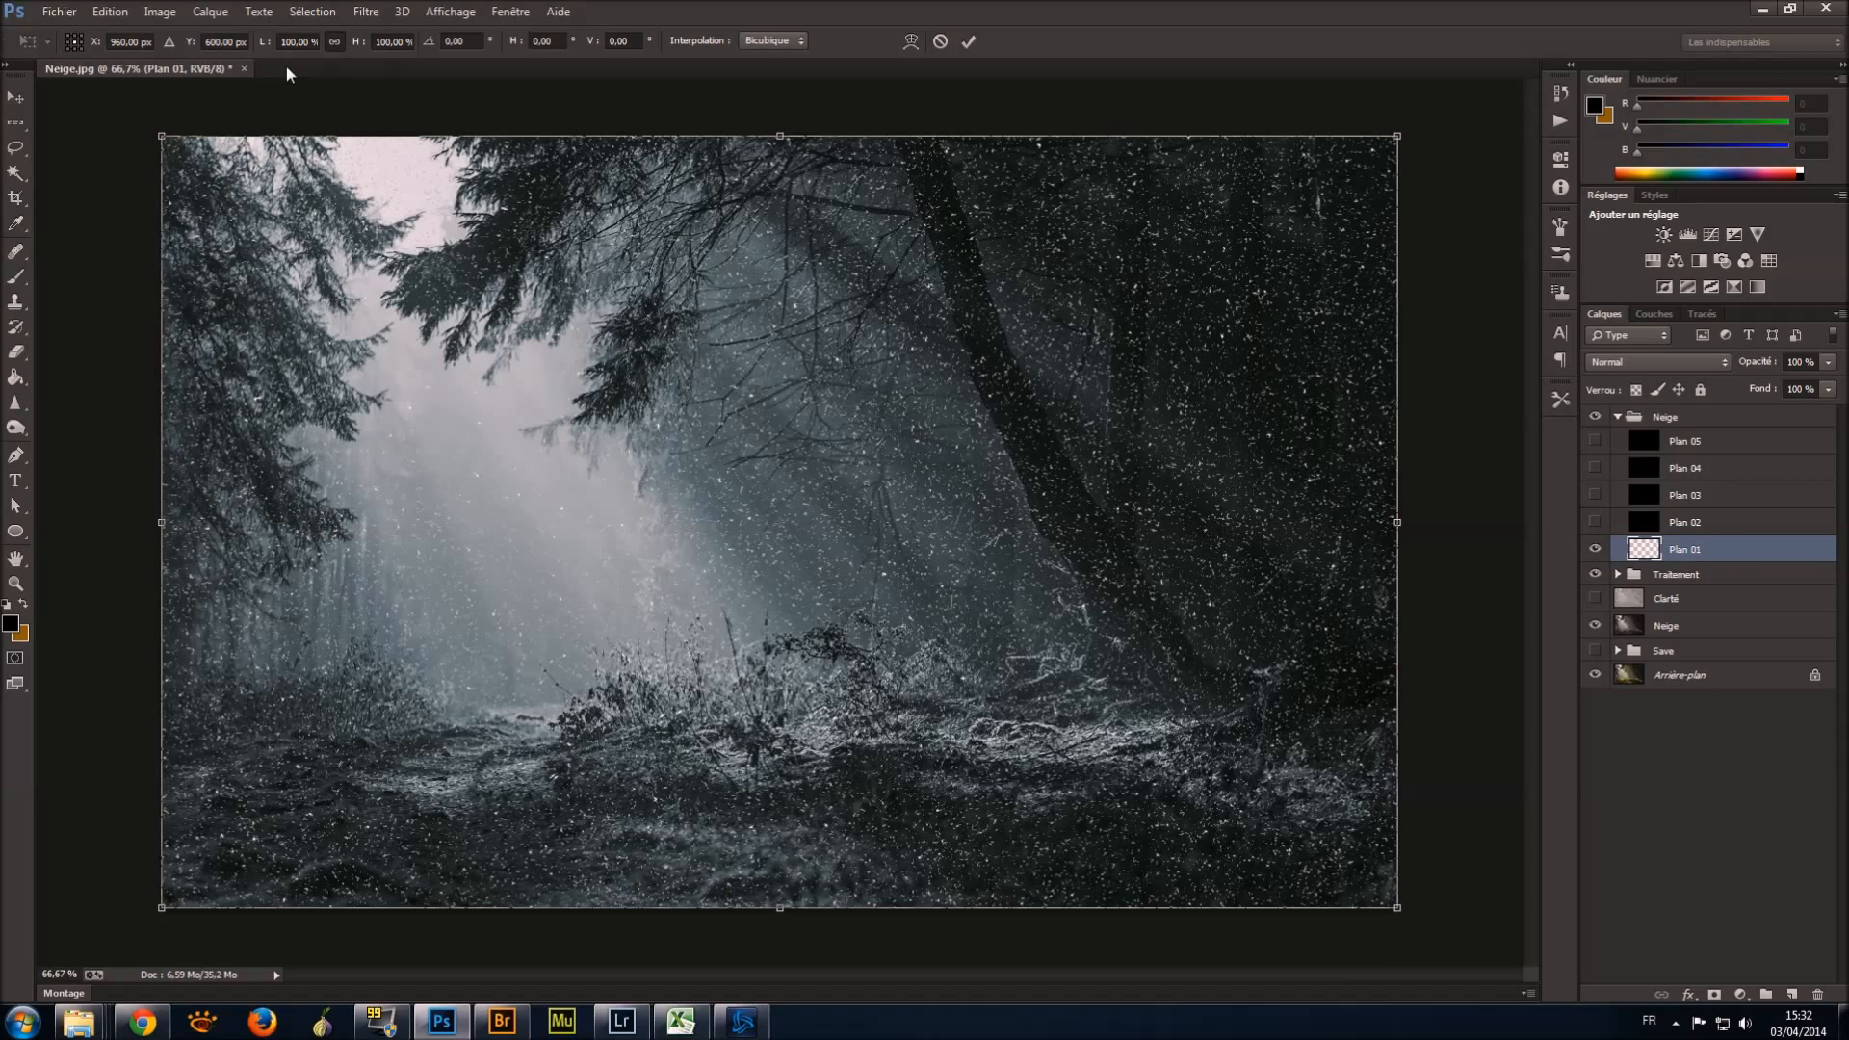
pyautogui.click(333, 41)
pyautogui.click(279, 42)
pyautogui.write('500')
pyautogui.press('Return')
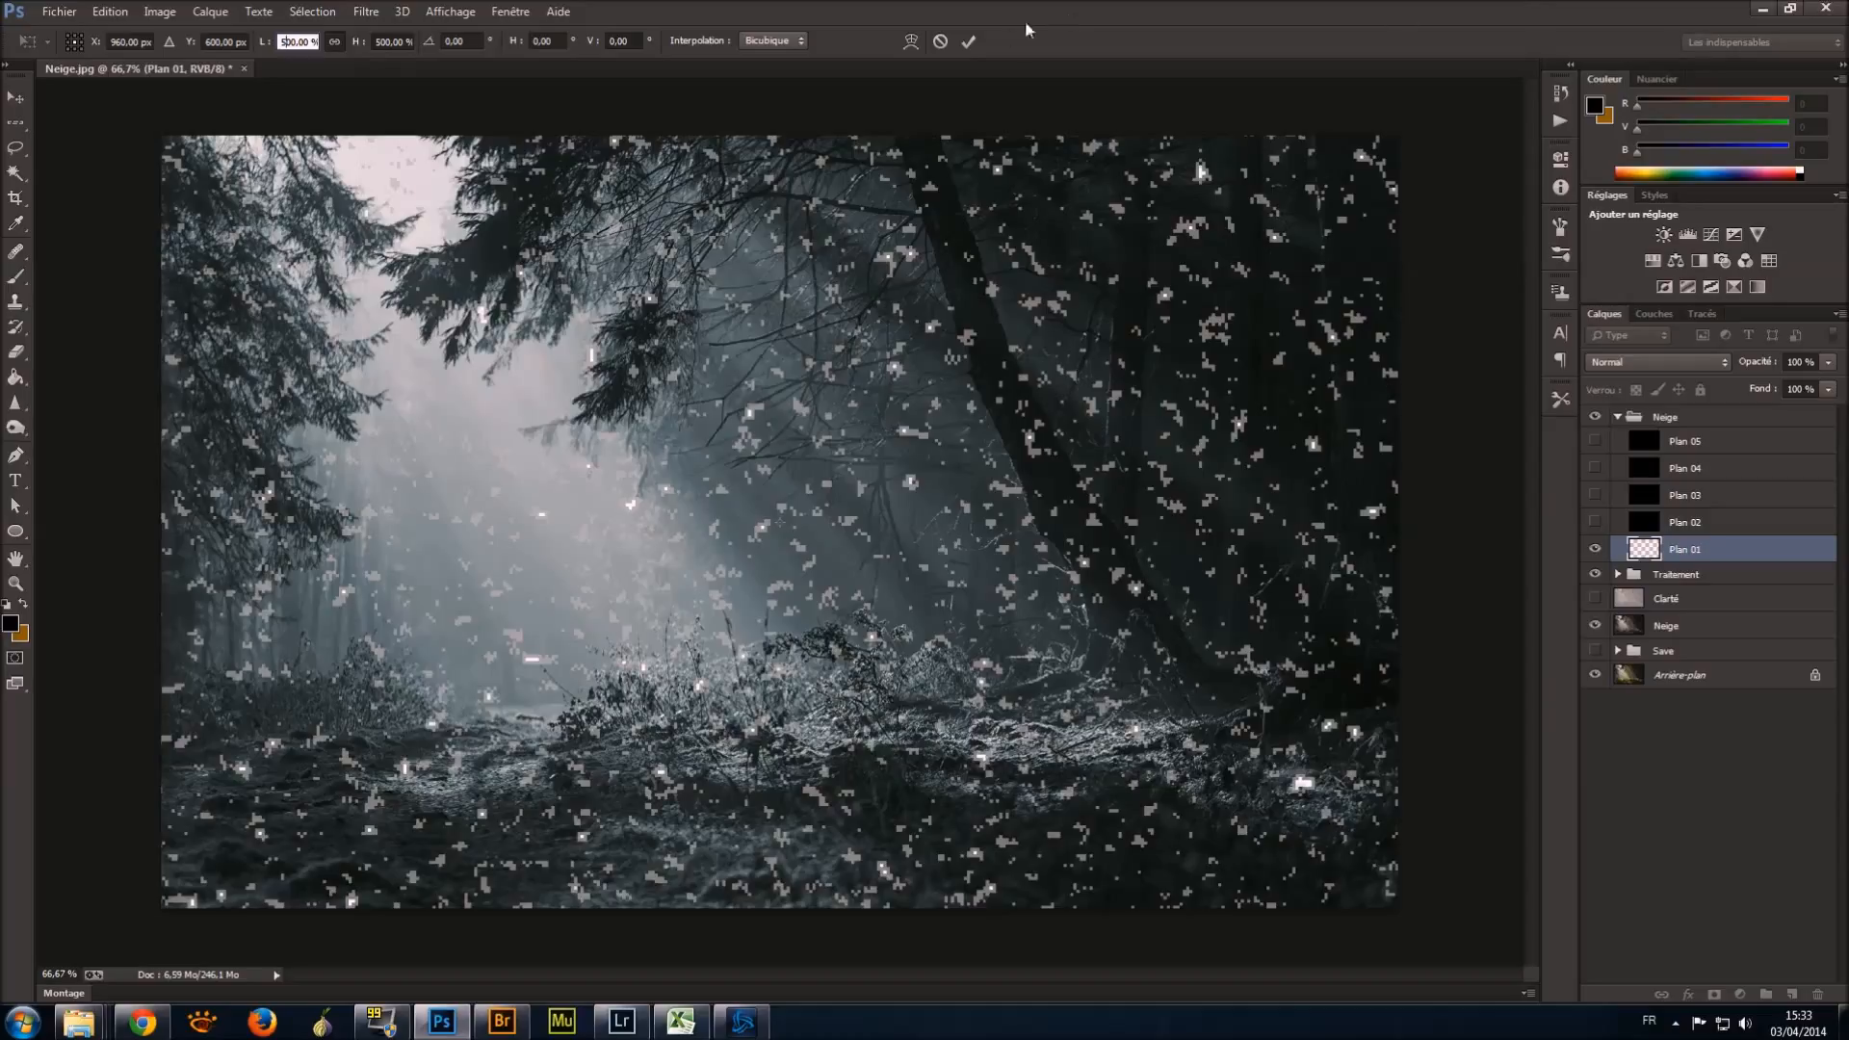
pyautogui.click(968, 41)
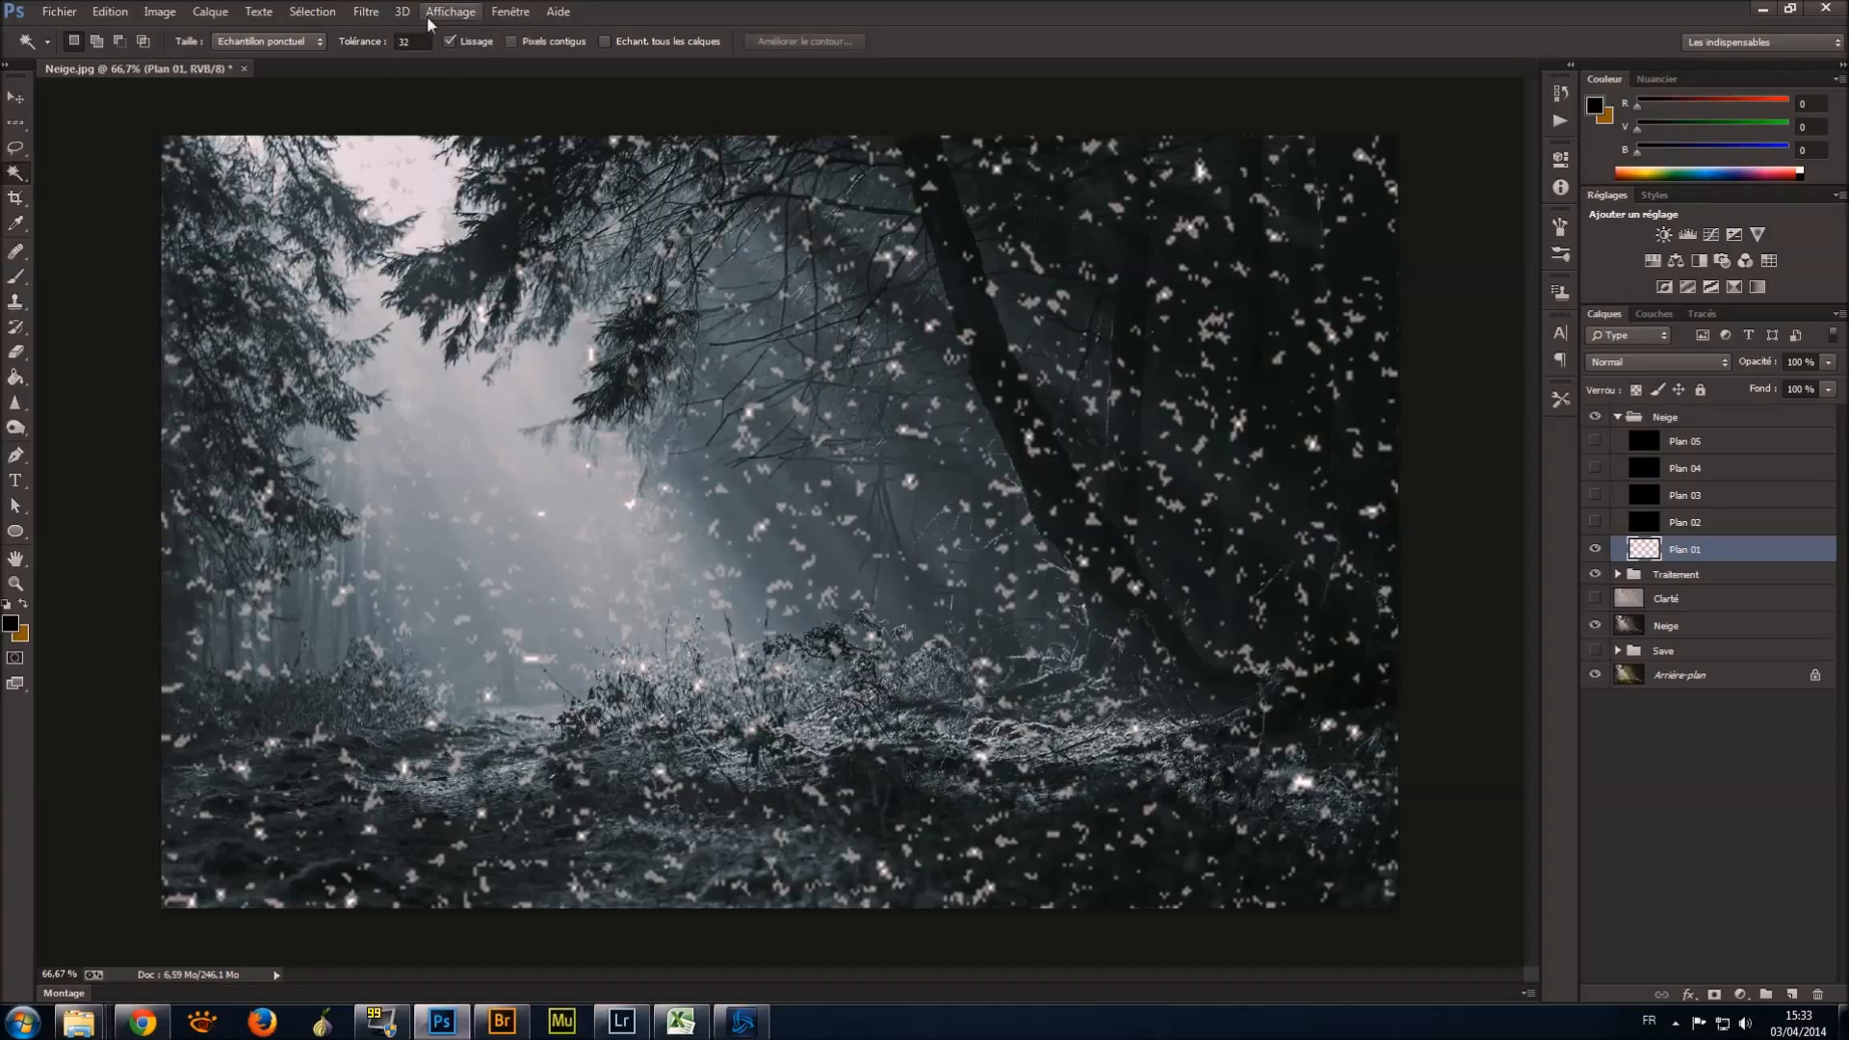
# Soften the snowflakes on Plan 01 with a Flou gaussien of 7,4 pixels.
pyautogui.click(366, 11)
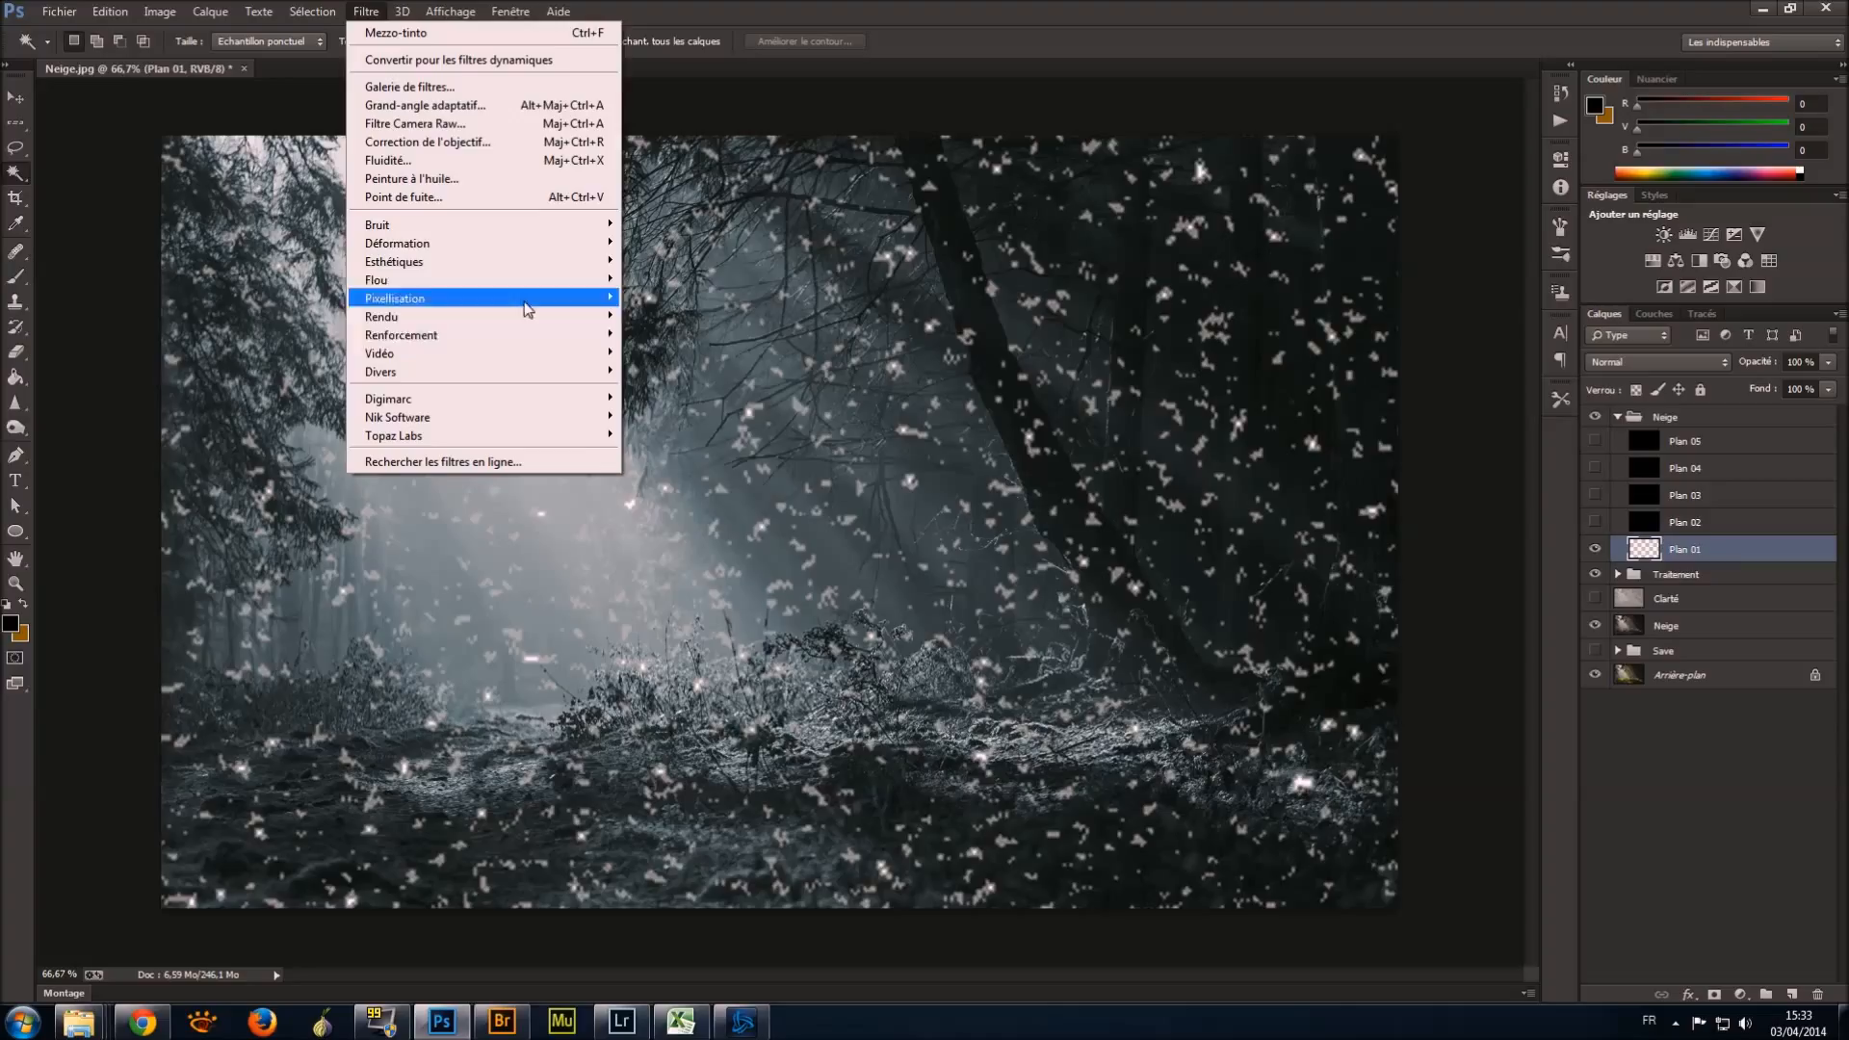
pyautogui.moveTo(534, 281)
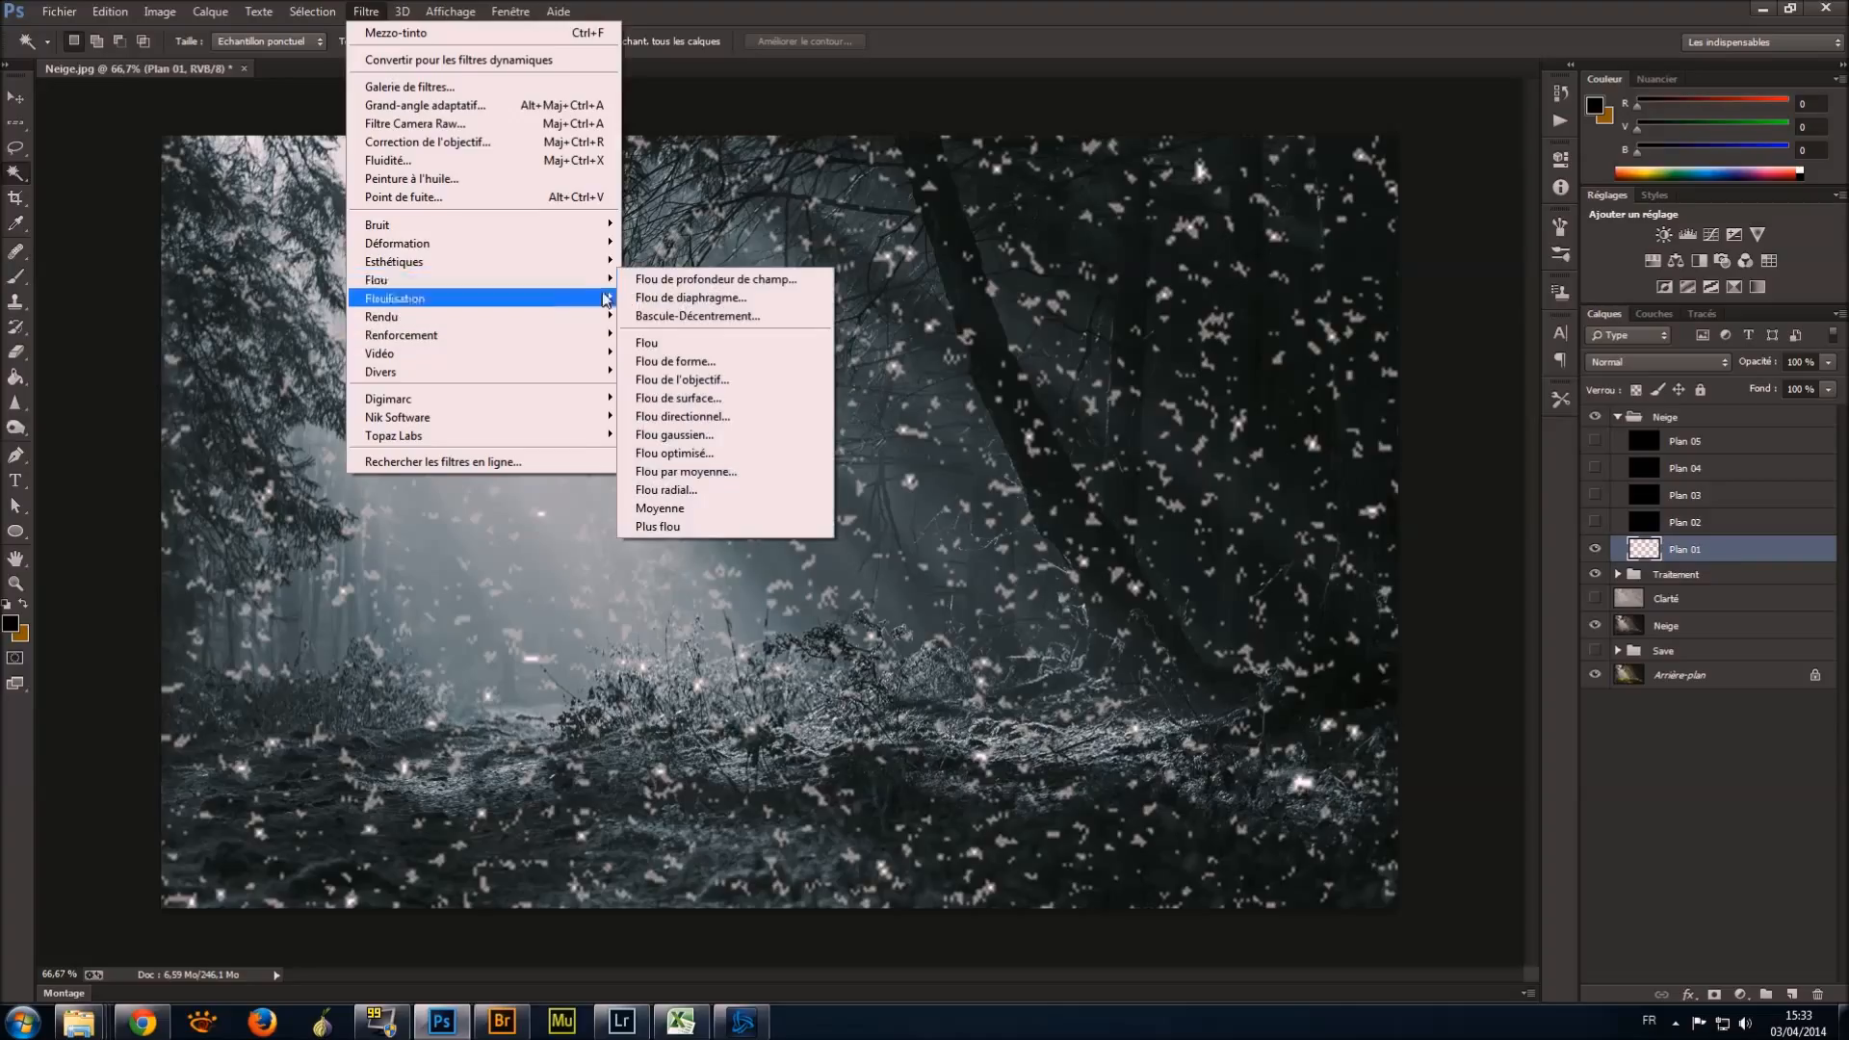
pyautogui.click(760, 436)
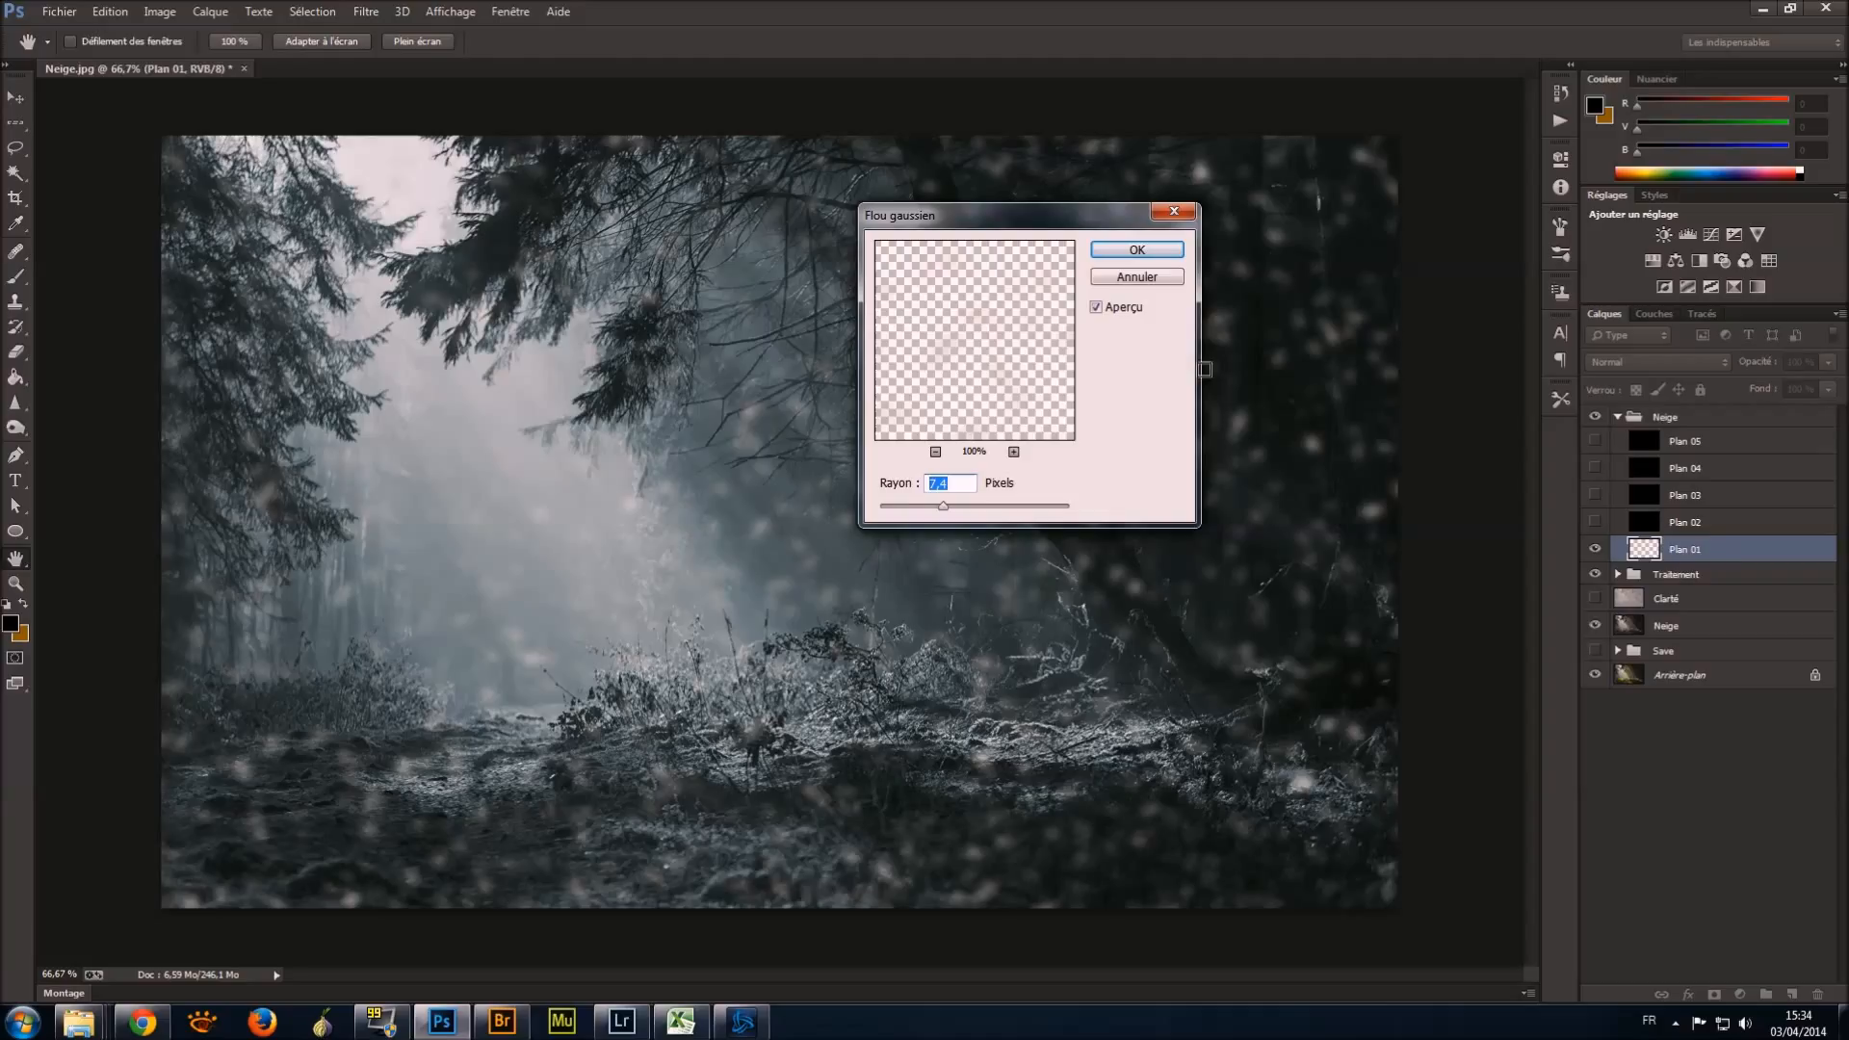
pyautogui.click(1155, 250)
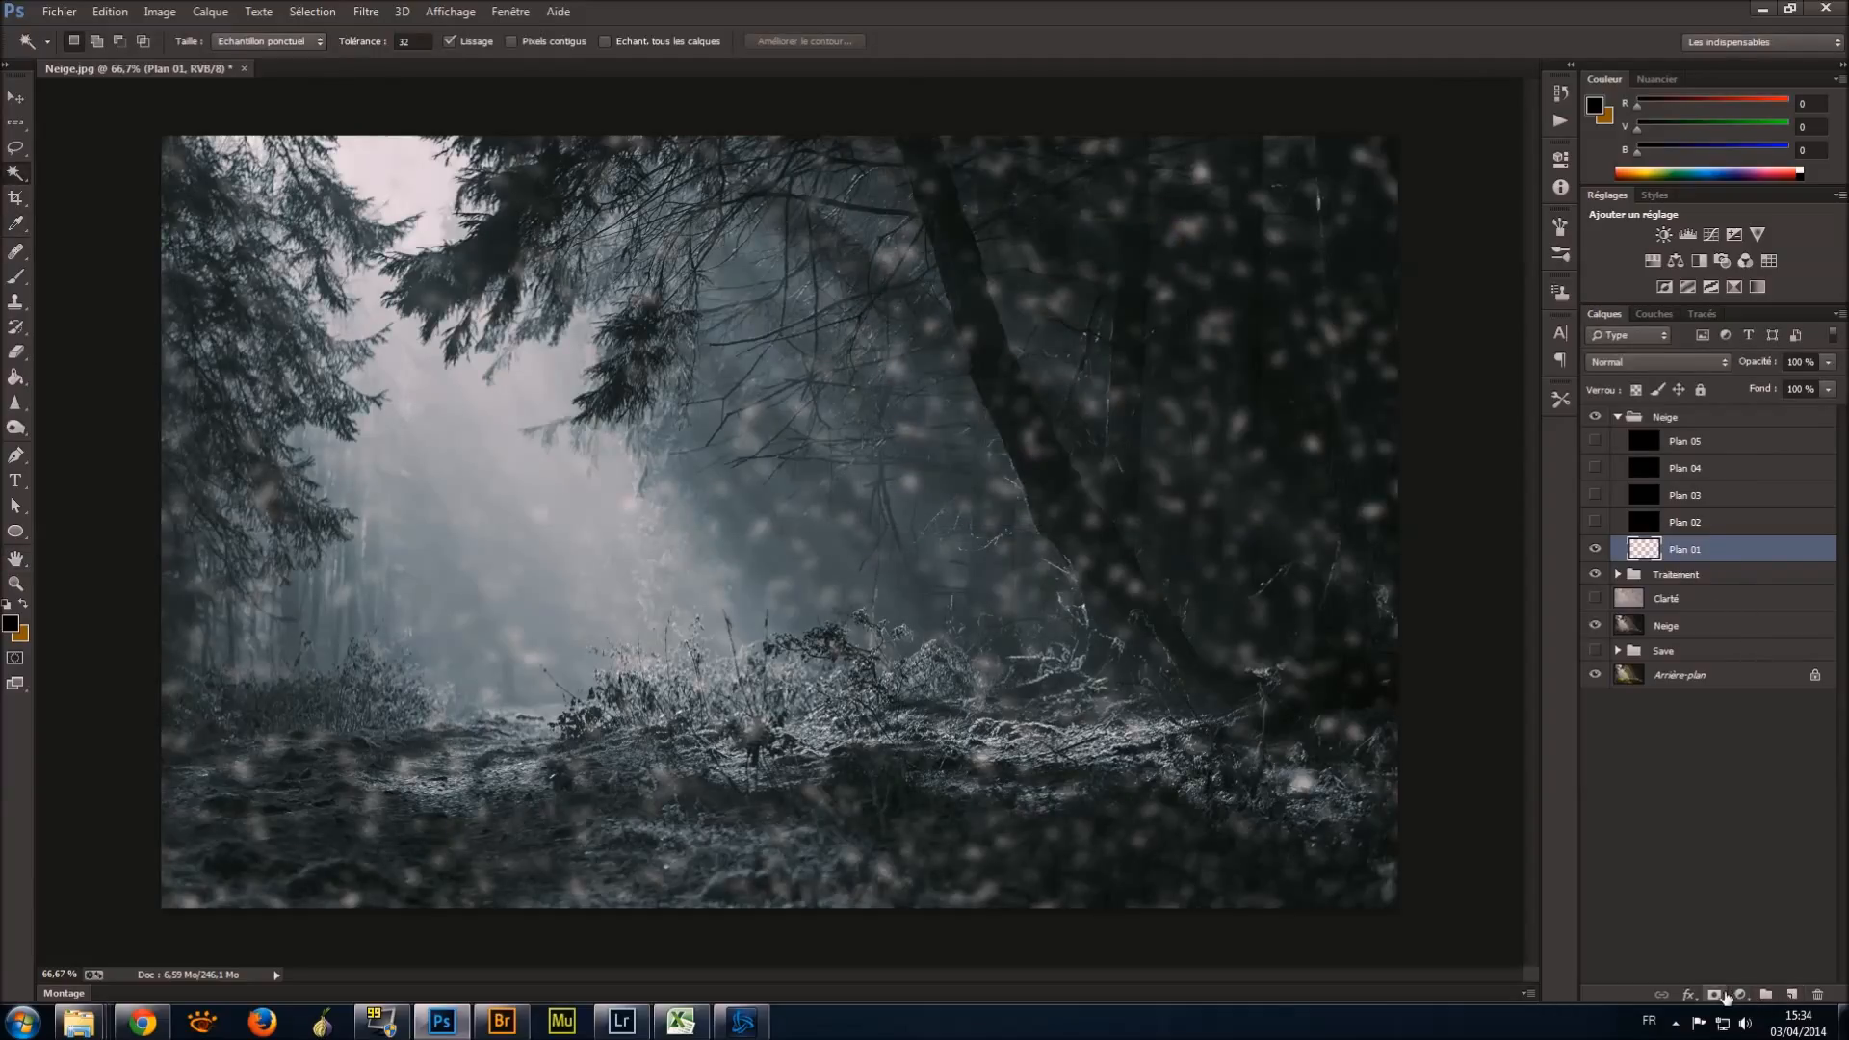
# Add a layer mask to Plan 01 and render Nuages followed by Nuages par différence on it.
pyautogui.click(1714, 994)
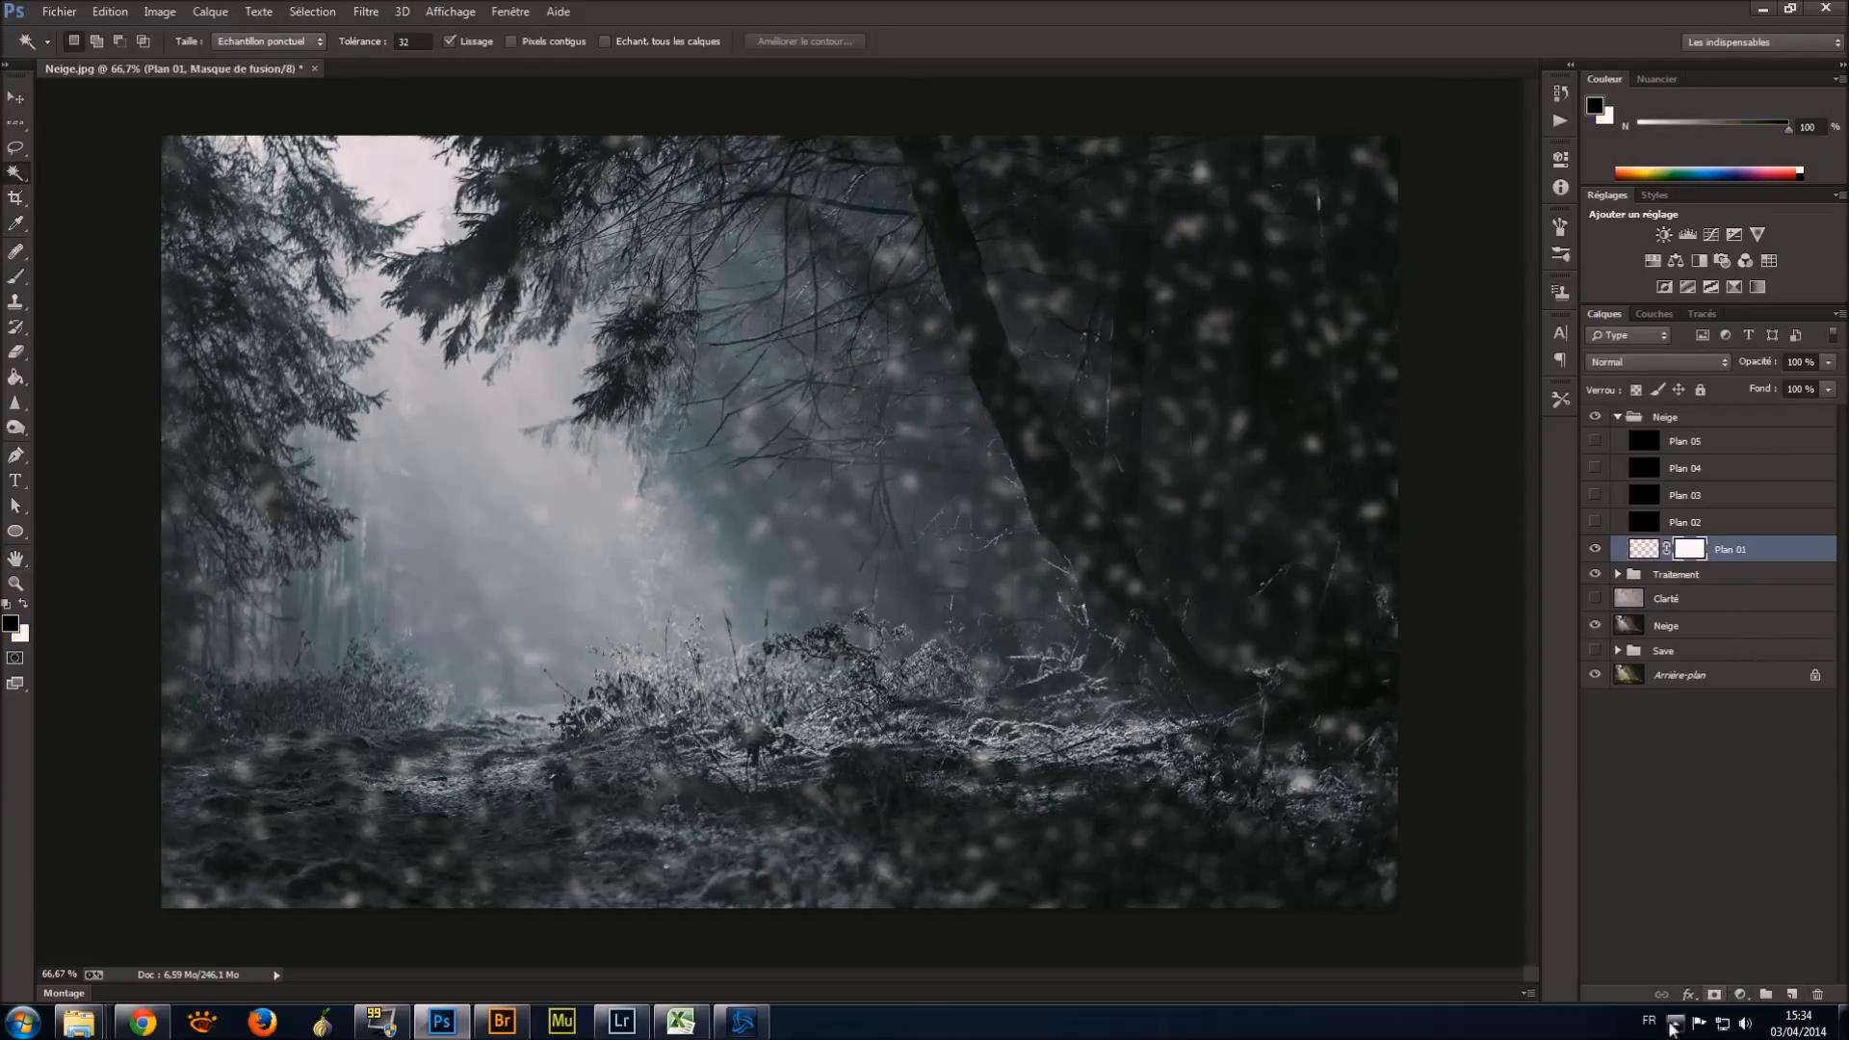
pyautogui.click(357, 18)
pyautogui.moveTo(547, 324)
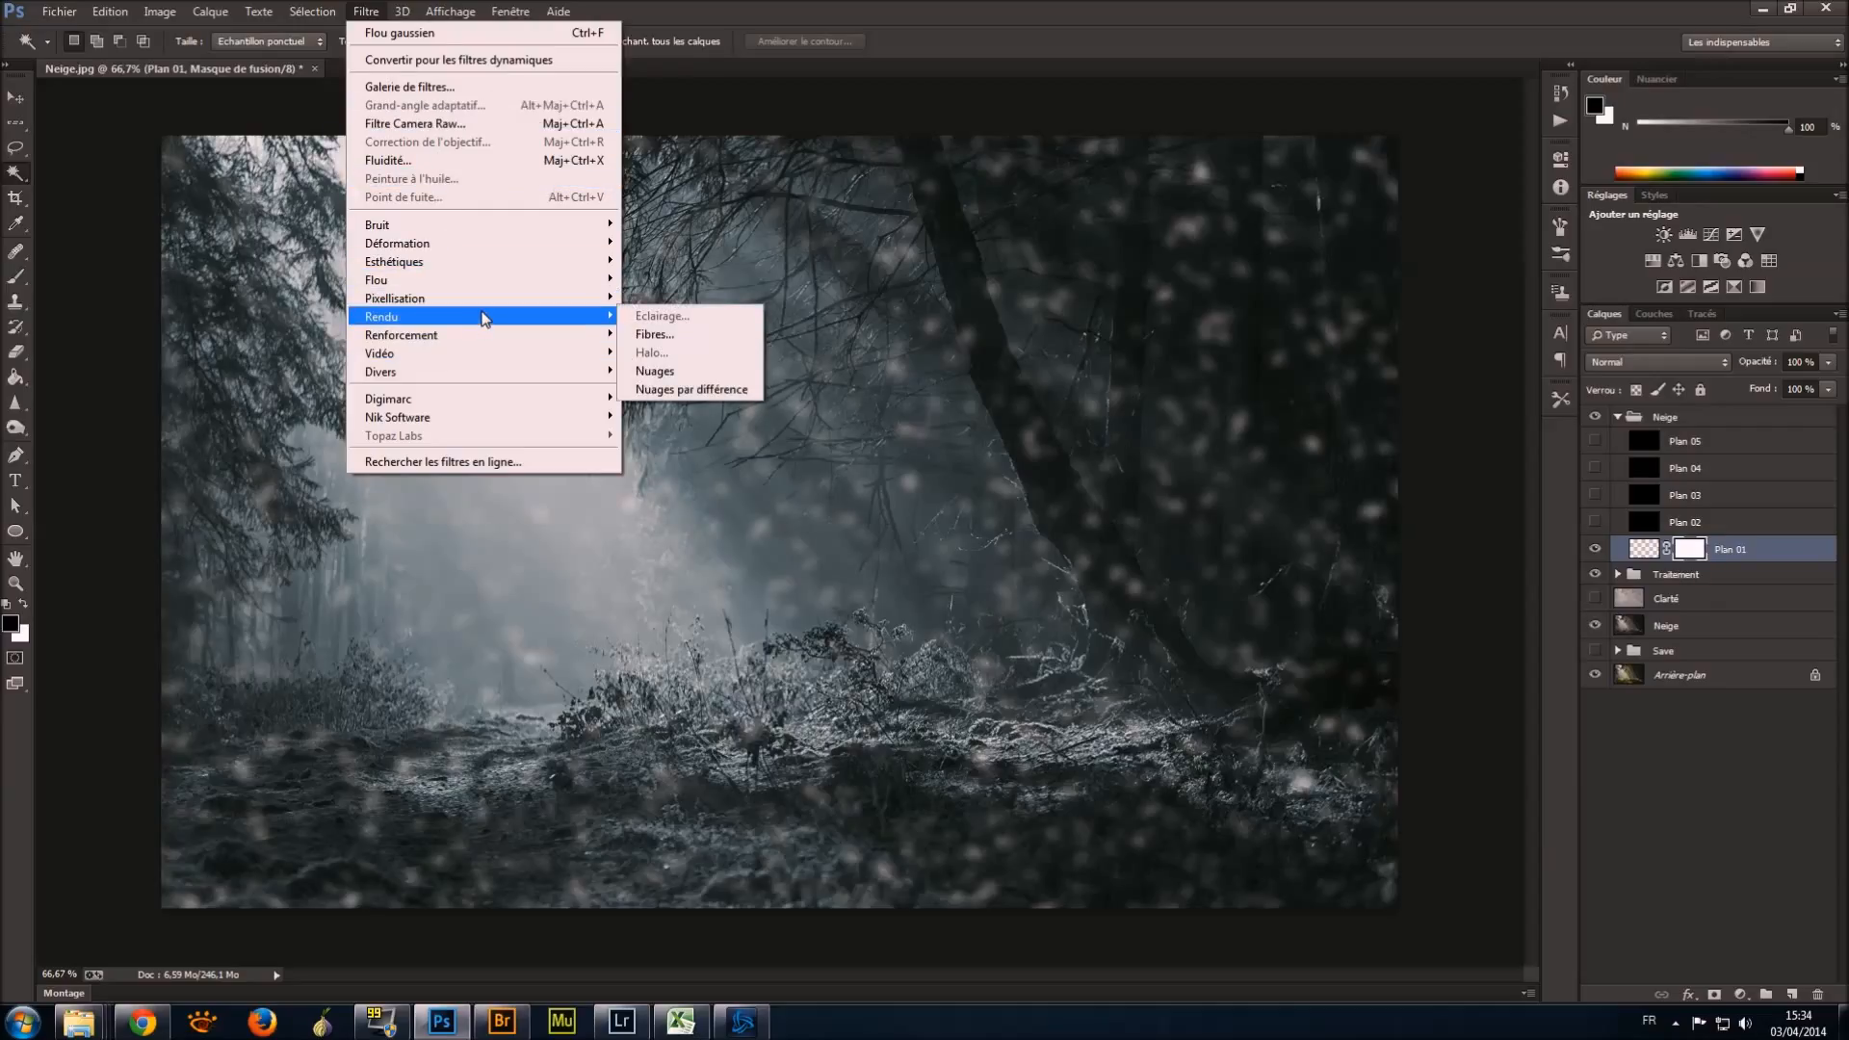
pyautogui.click(704, 375)
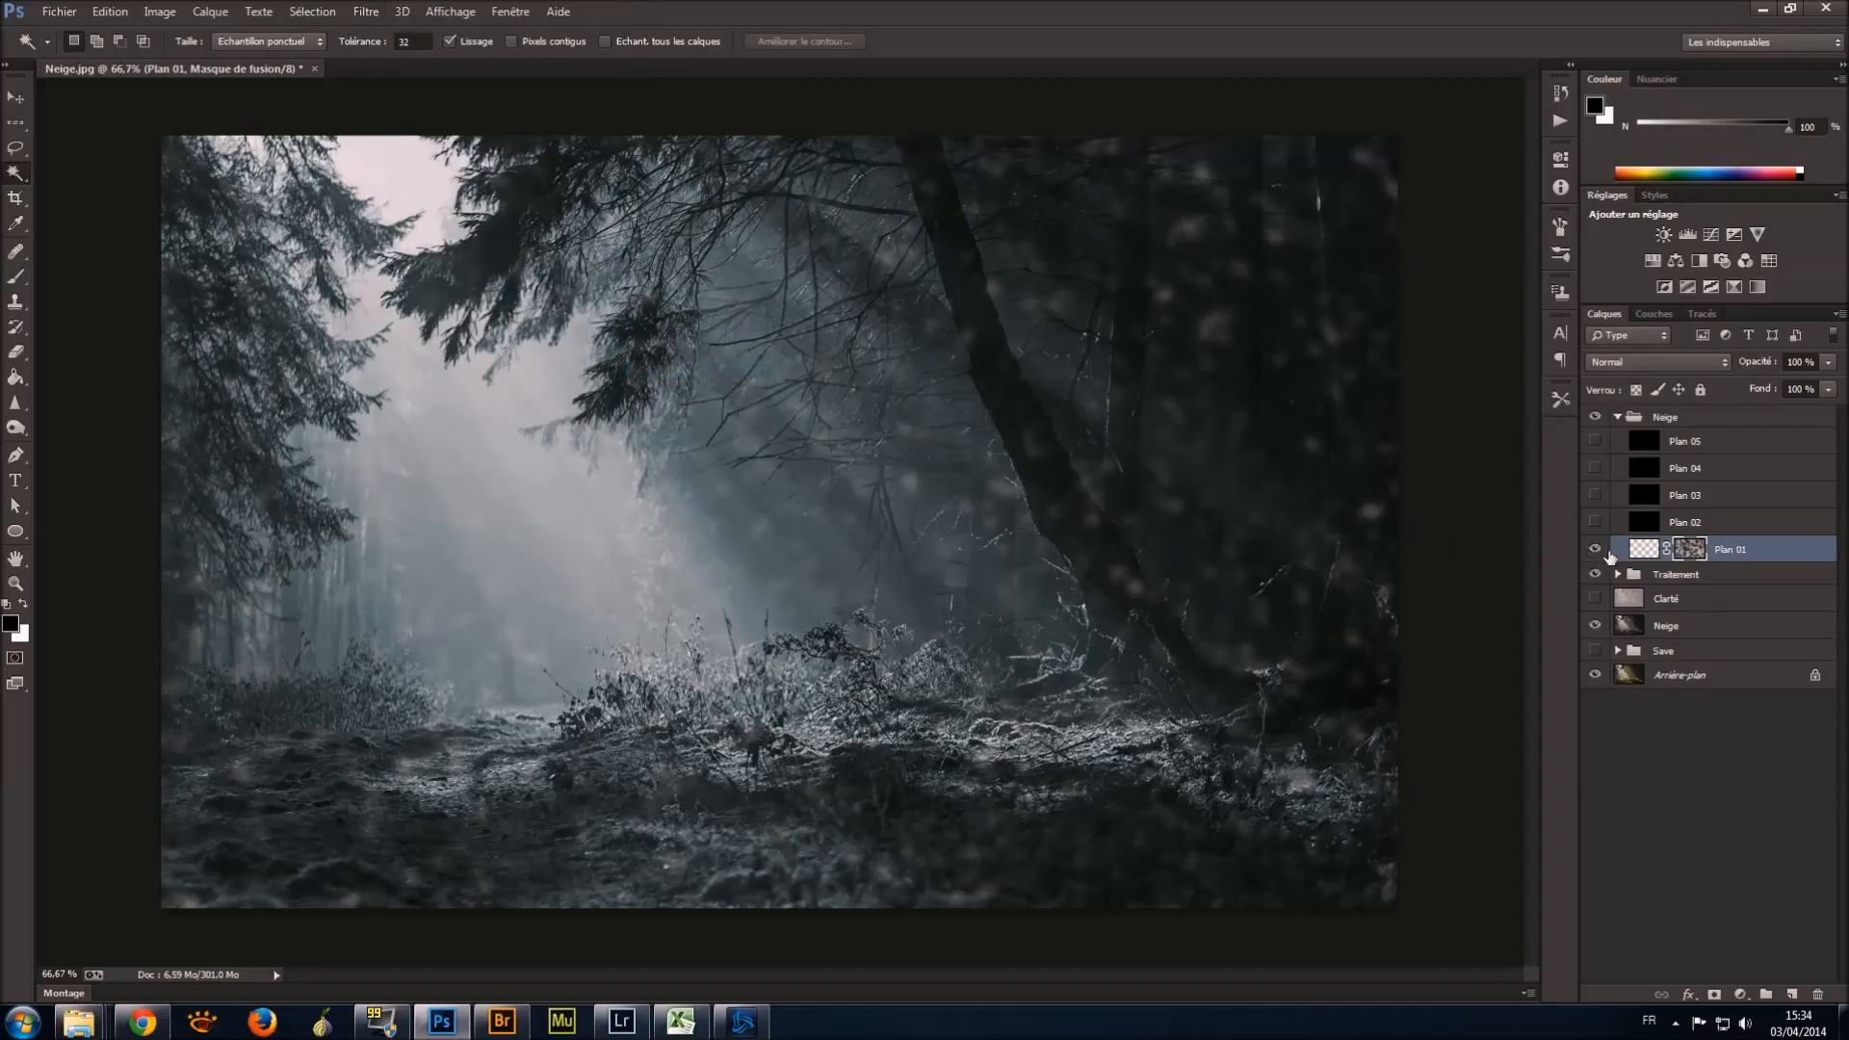
pyautogui.click(366, 11)
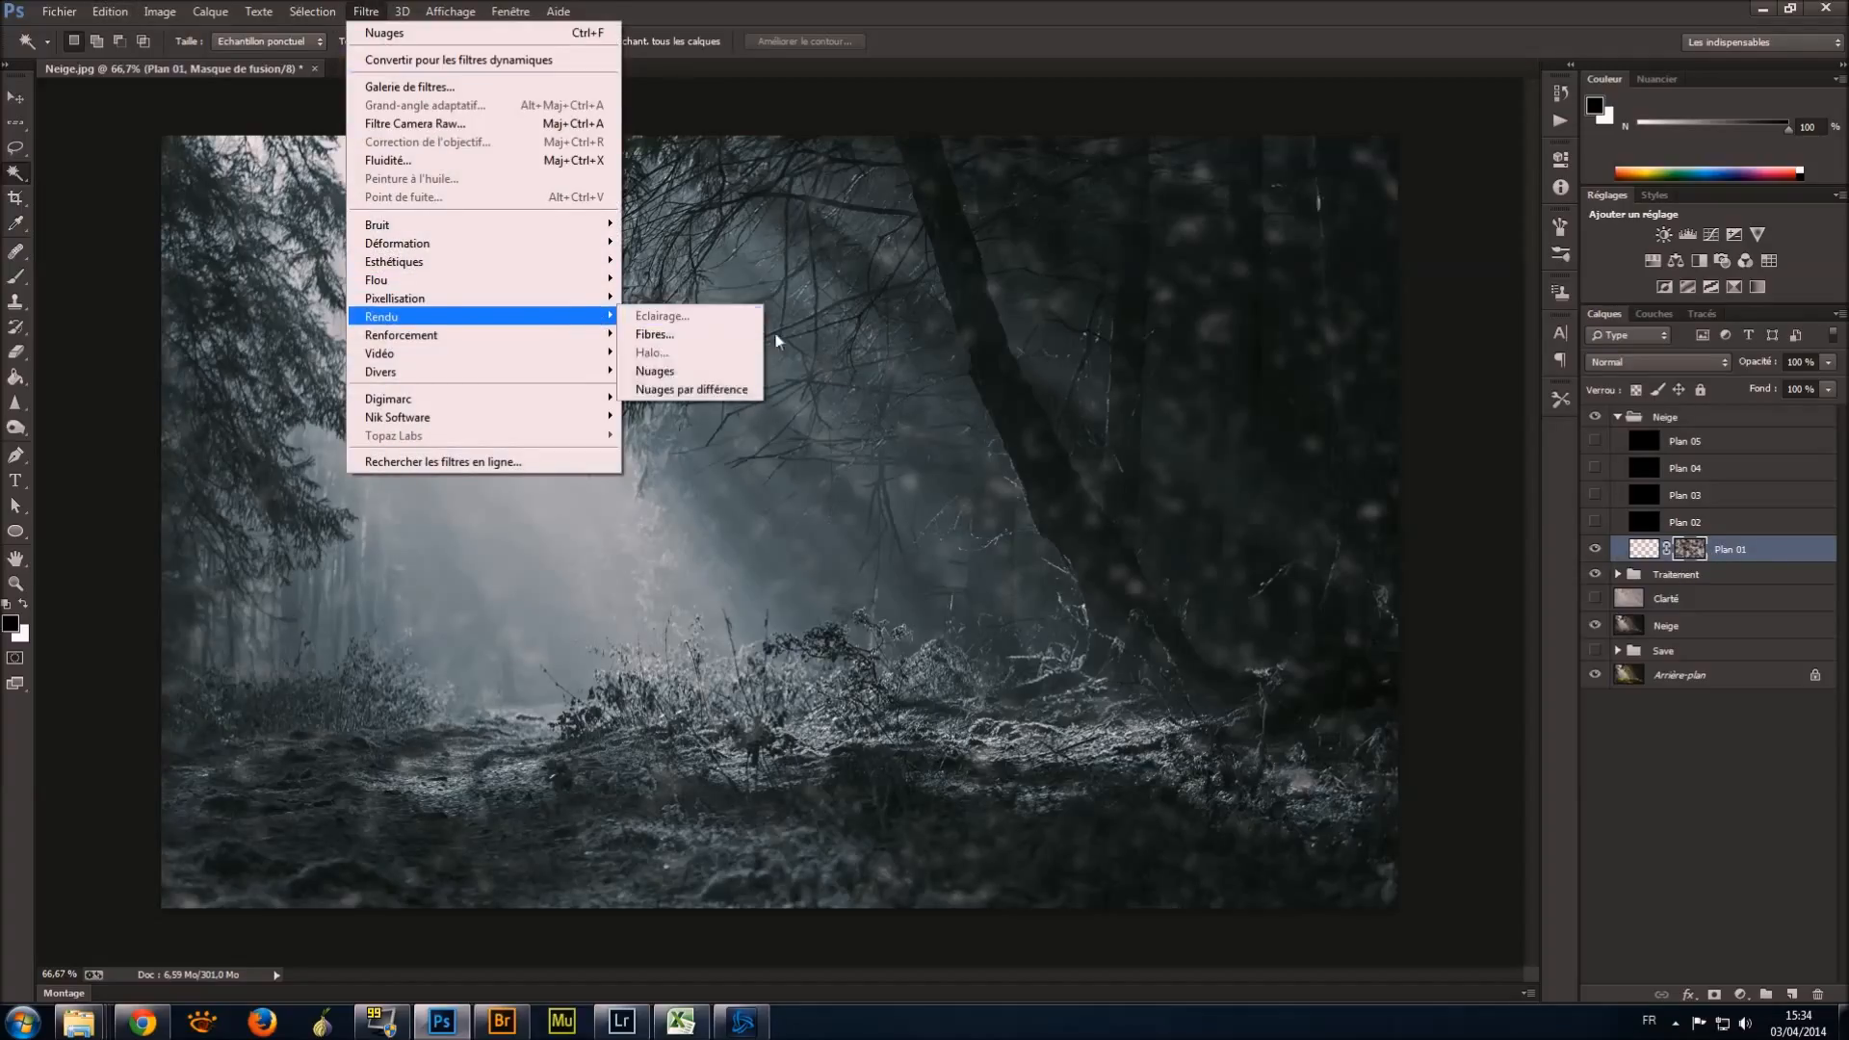
pyautogui.click(737, 387)
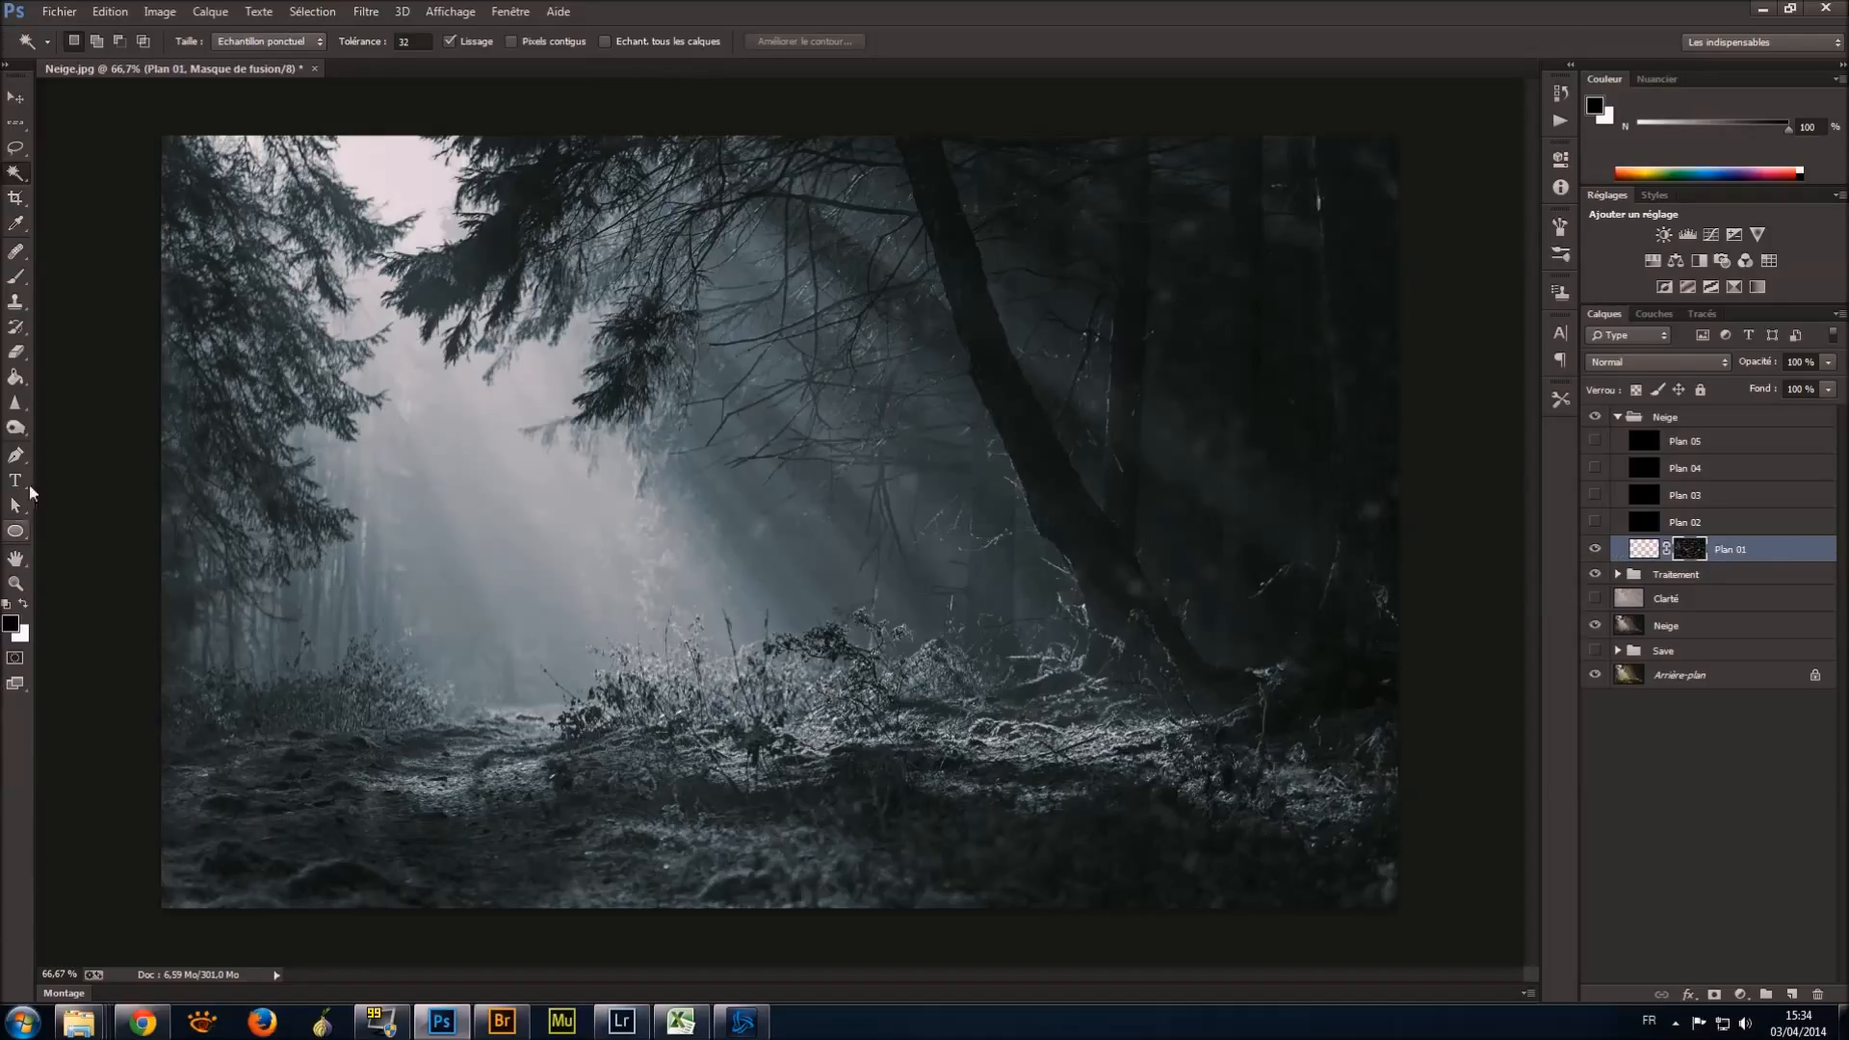
# Try revealing more snowflakes among the dark trees by painting white on the Plan 01 mask with a soft 161 px brush.
pyautogui.click(18, 278)
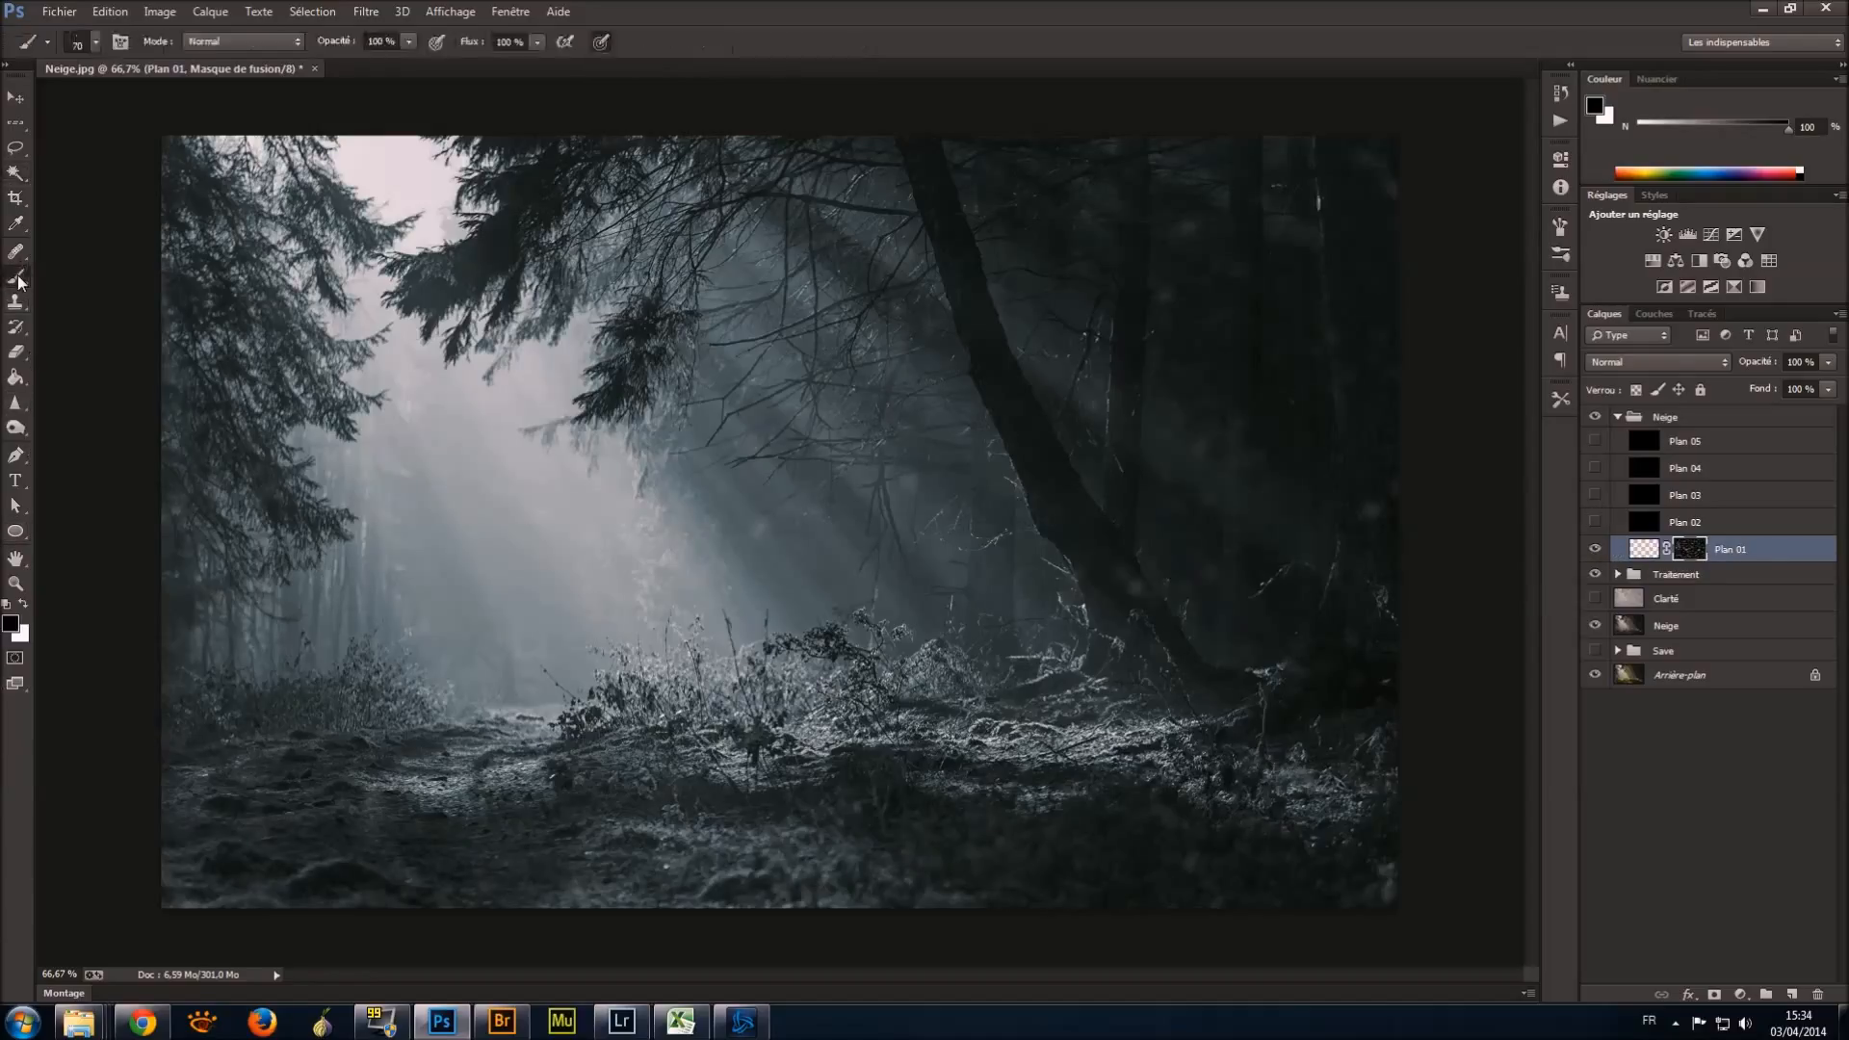
pyautogui.click(23, 603)
pyautogui.click(98, 44)
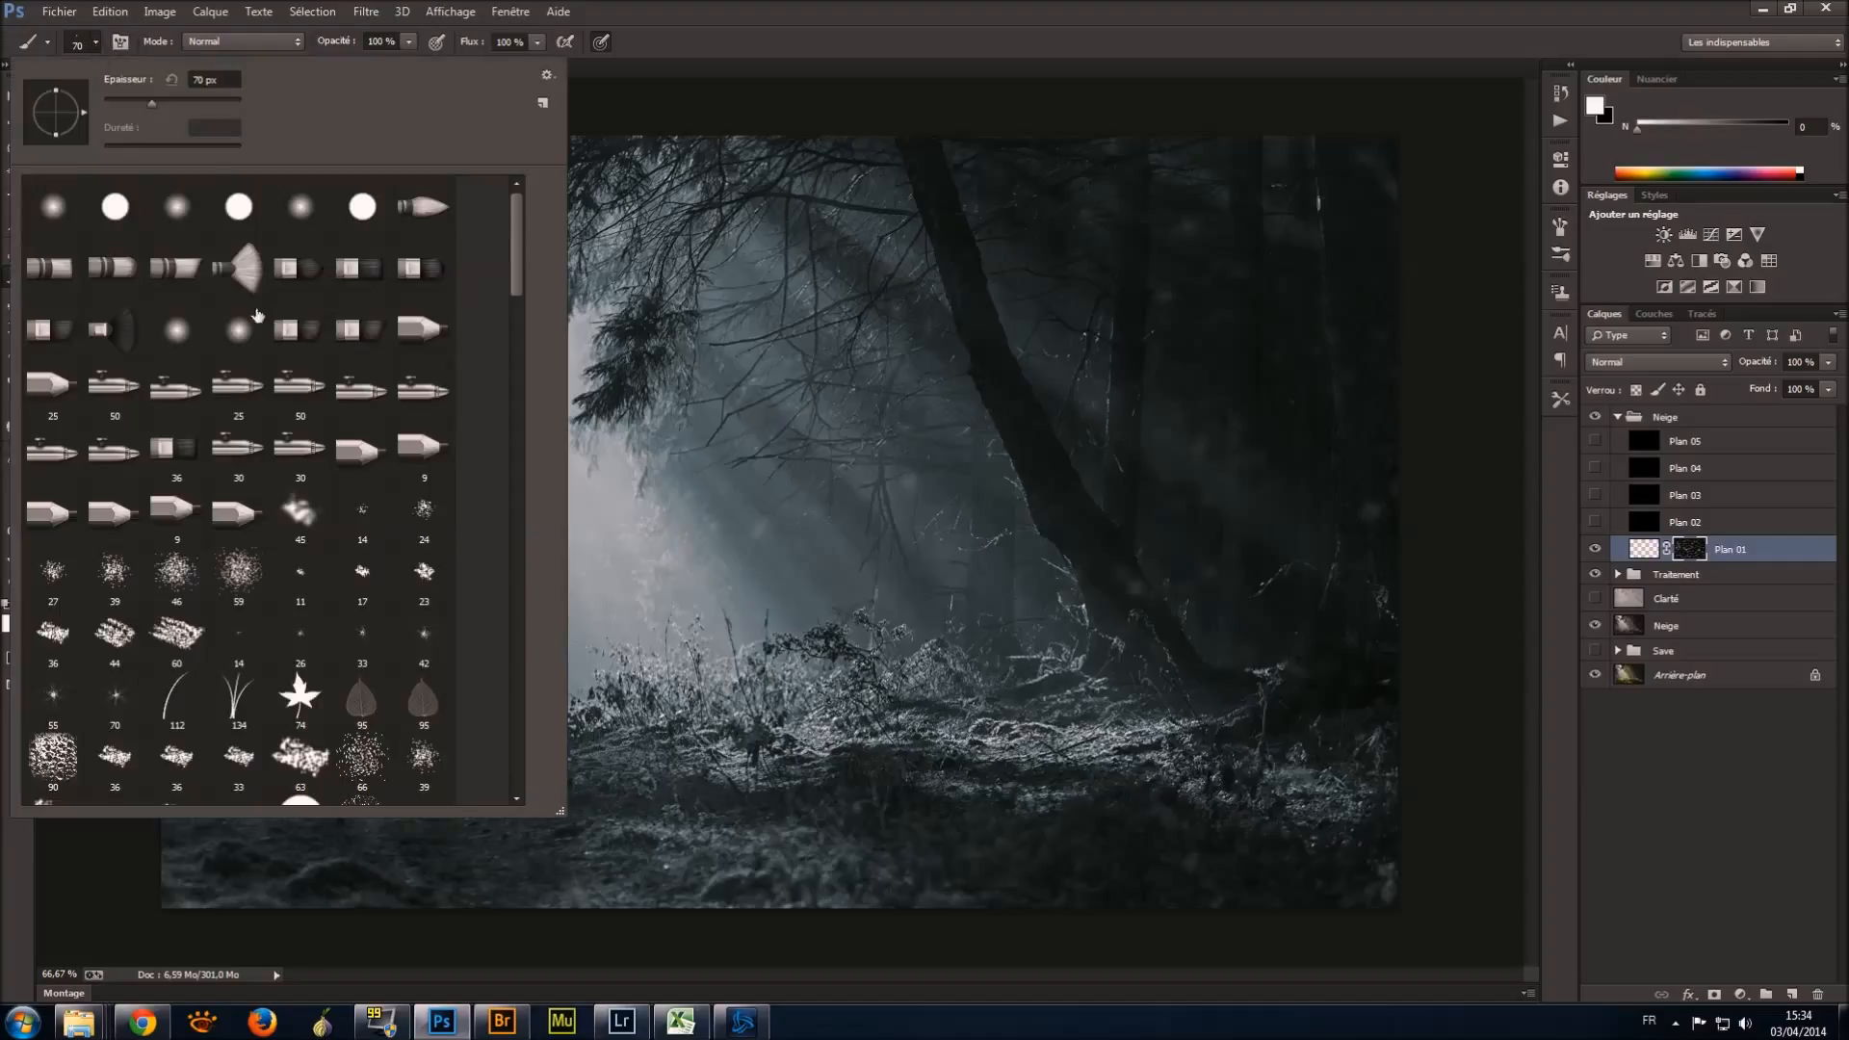
pyautogui.moveTo(152, 103); pyautogui.dragTo(193, 104)
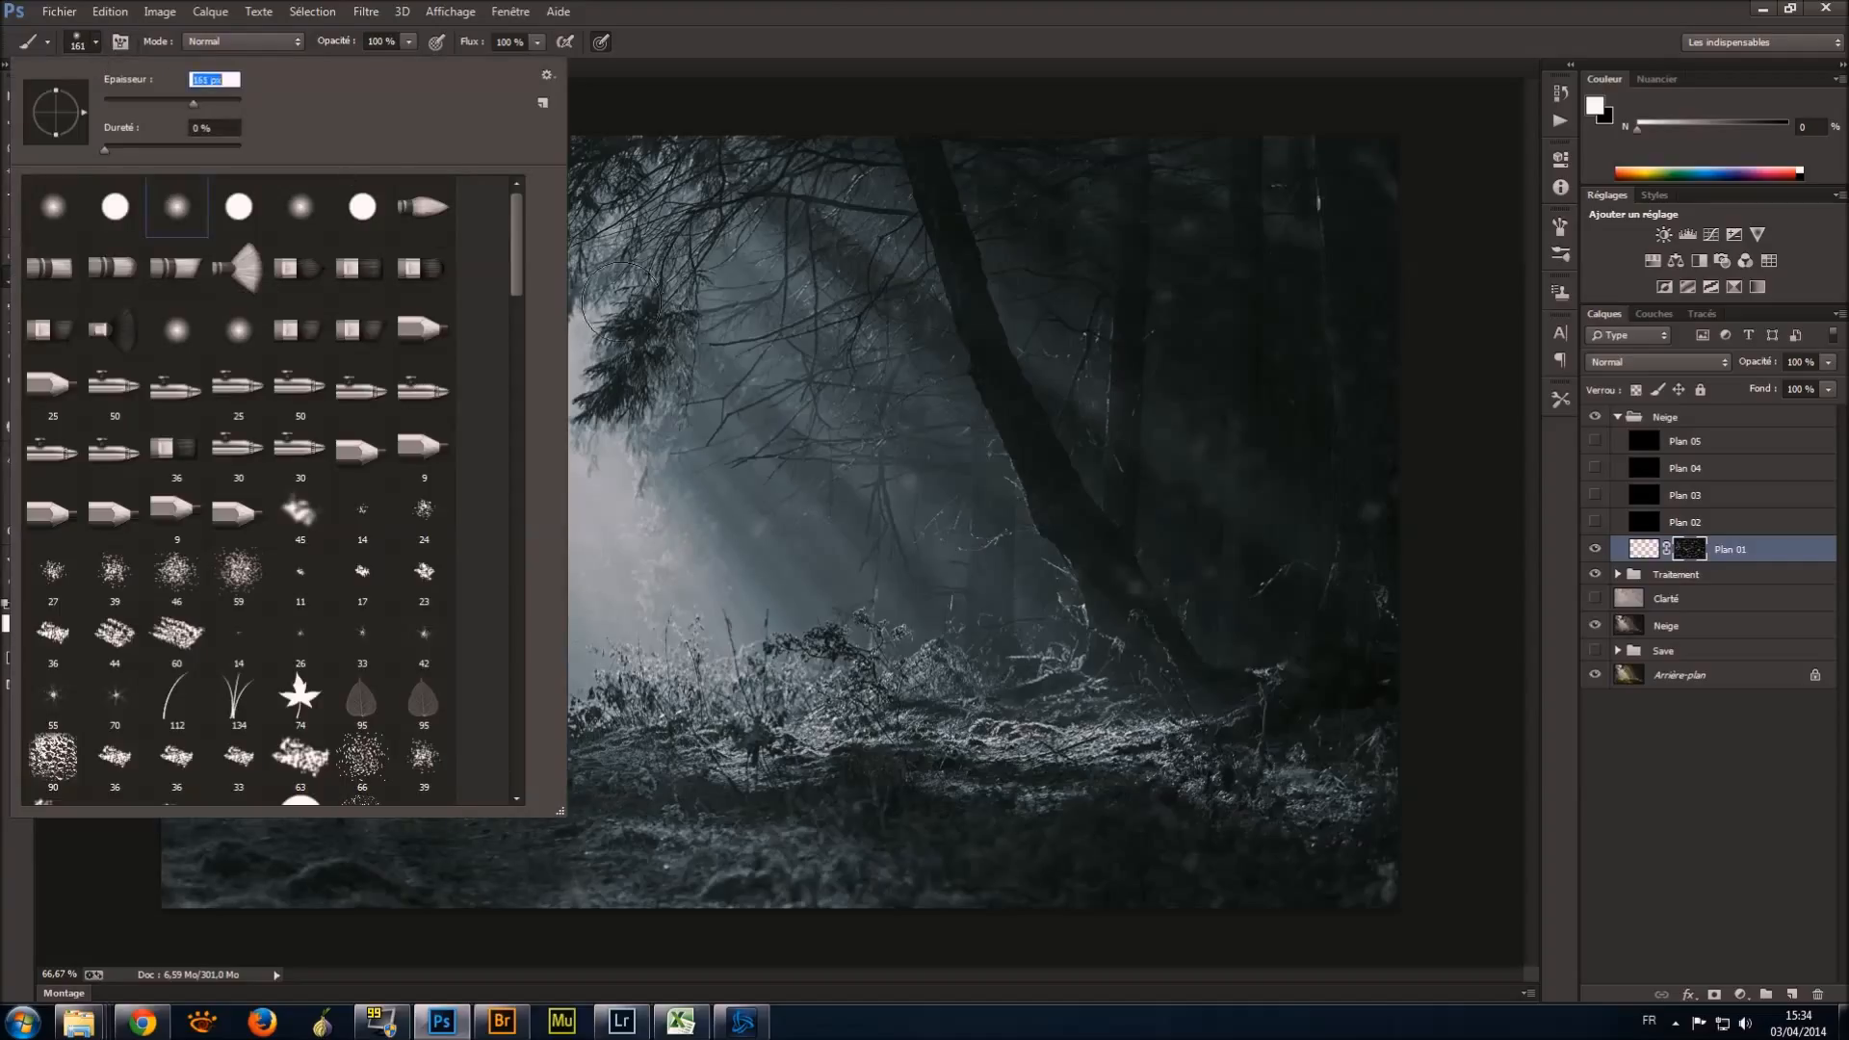
pyautogui.click(822, 8)
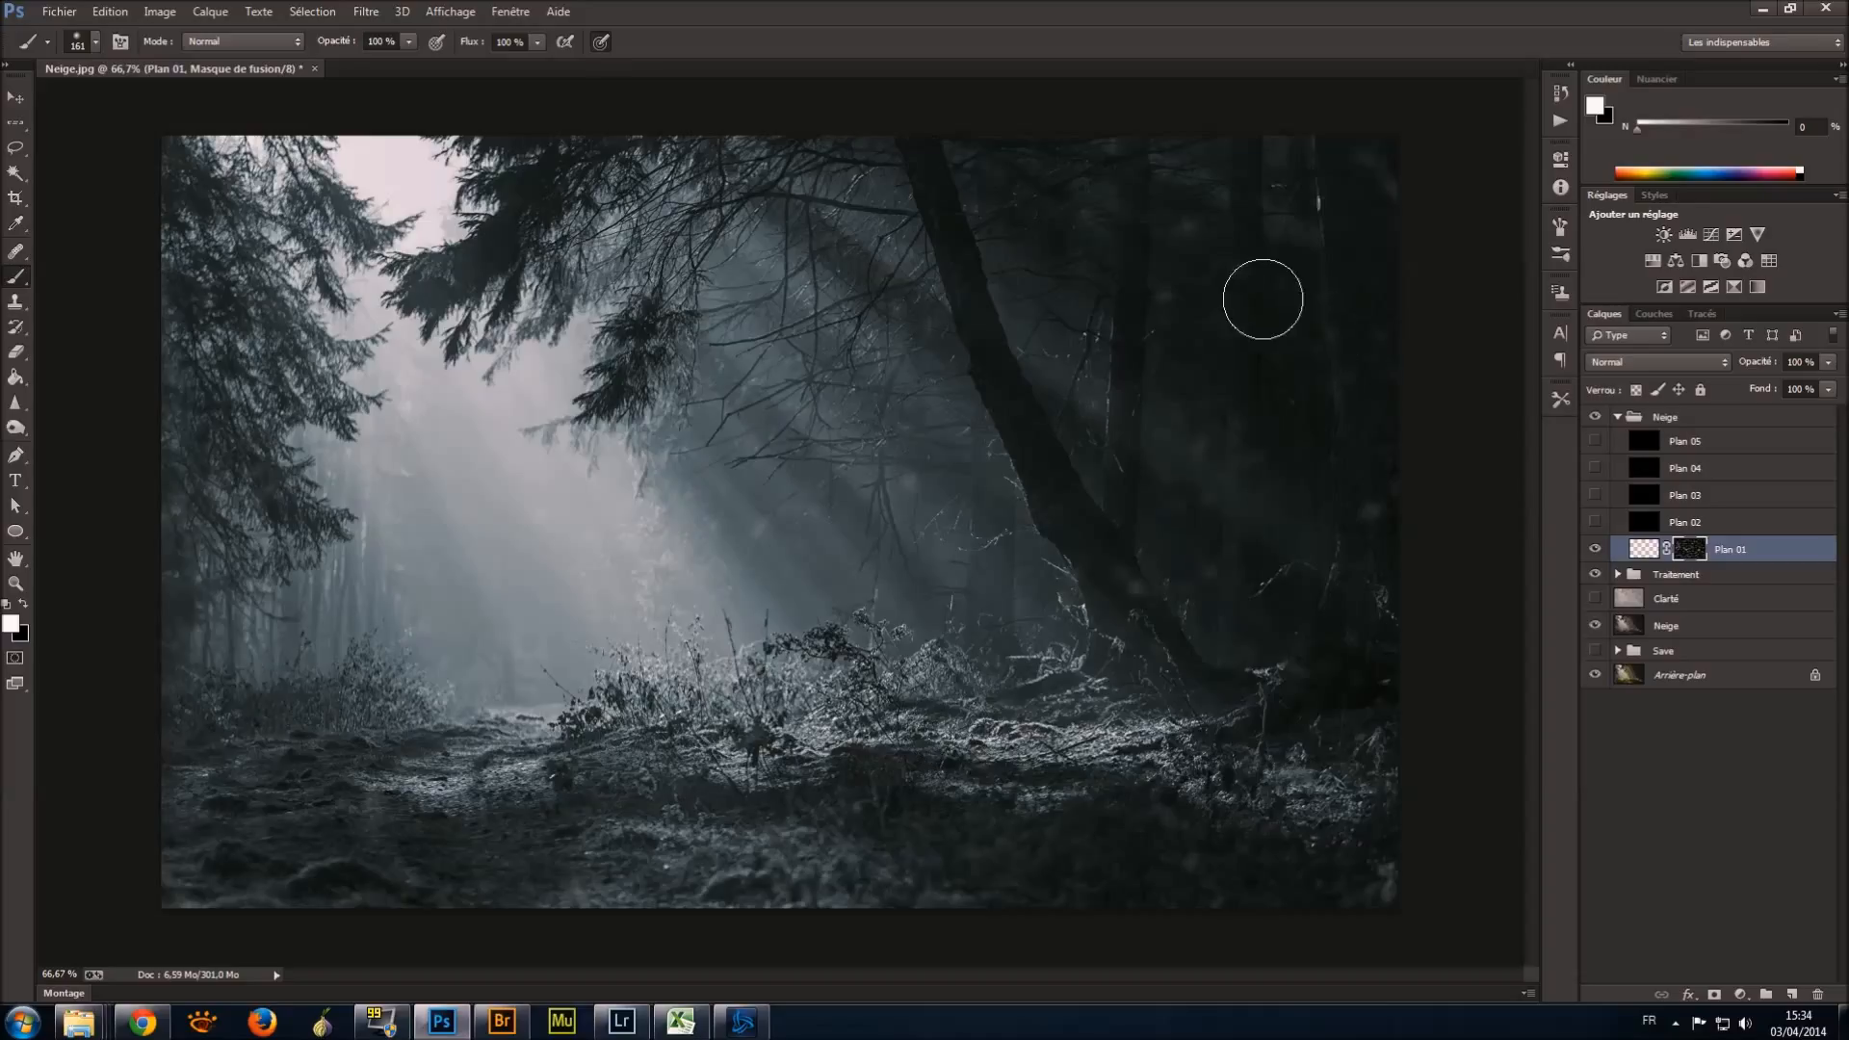
pyautogui.moveTo(1259, 297); pyautogui.dragTo(1188, 345)
pyautogui.moveTo(1143, 439); pyautogui.dragTo(1251, 454)
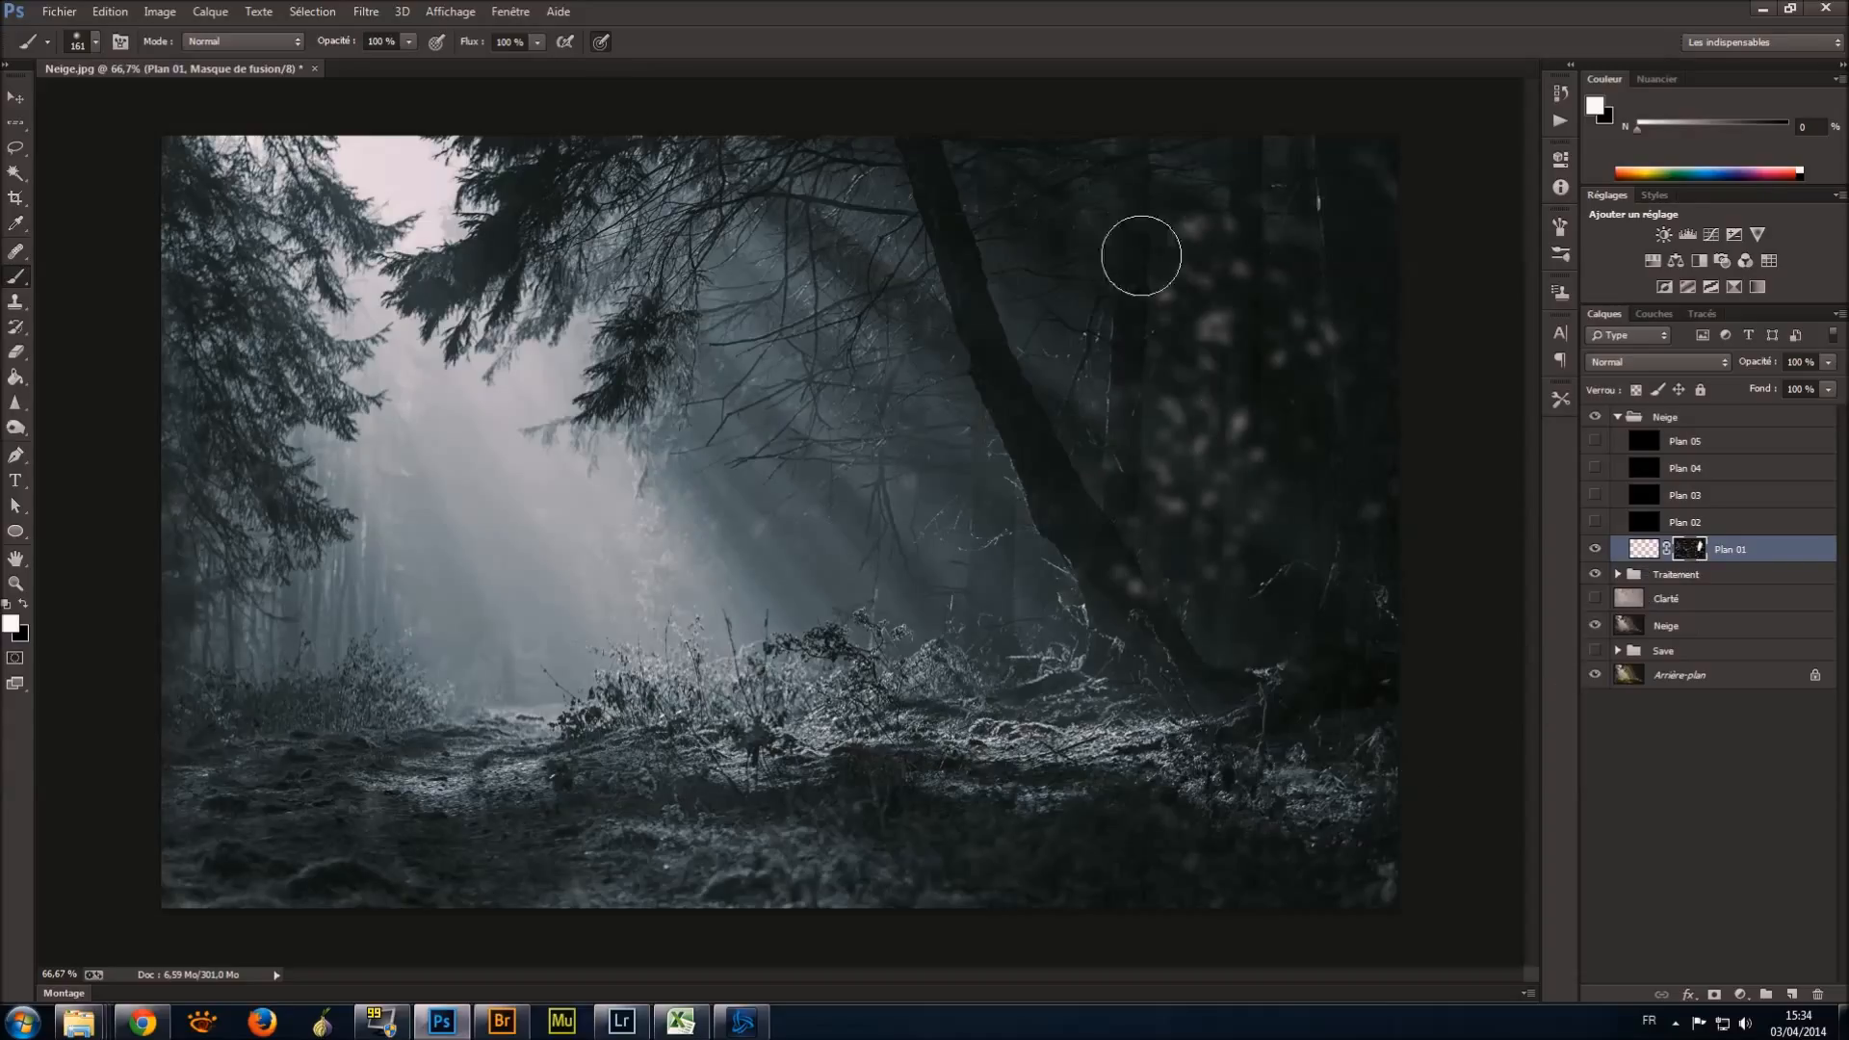
pyautogui.hotkey('ctrl', 'alt', 'z')
pyautogui.hotkey('ctrl', 'alt', 'z')
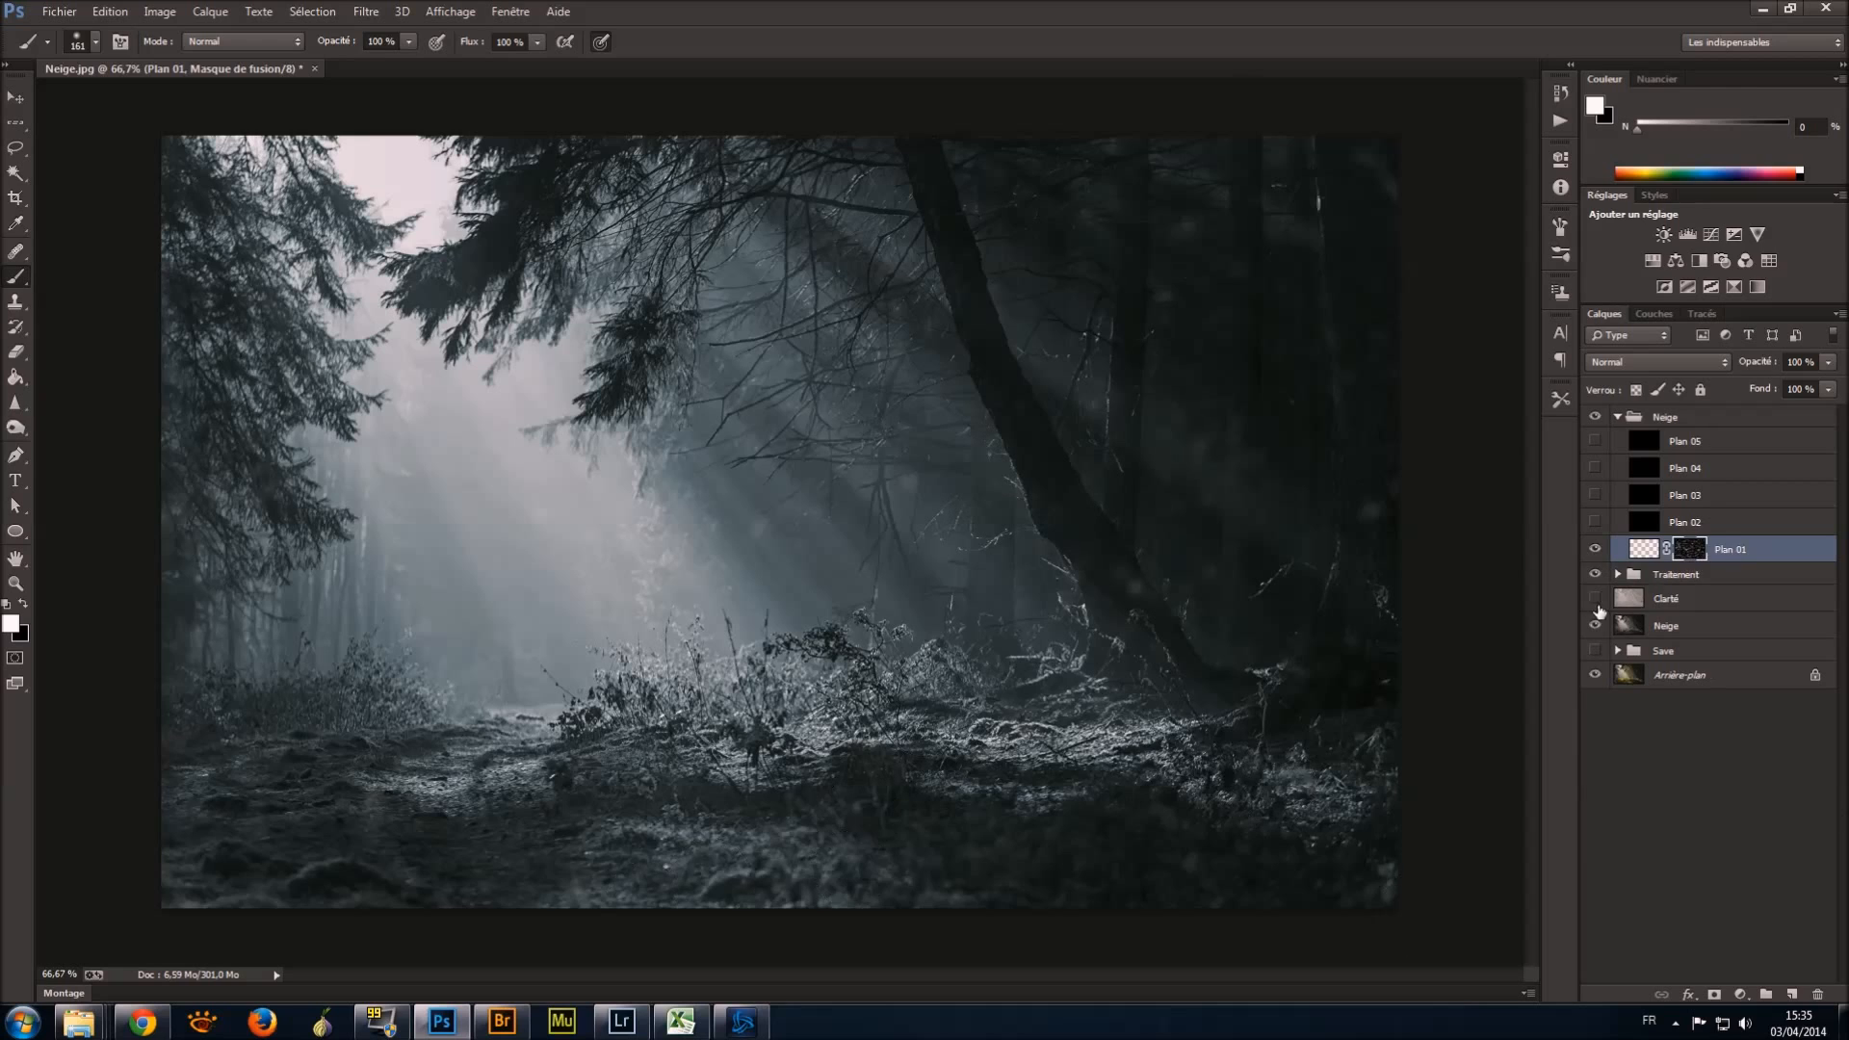
# Show Plan 02 and apply the Mezzo-tinto filter to it with the type Gros points.
pyautogui.click(1684, 596)
pyautogui.click(1737, 525)
pyautogui.click(1596, 522)
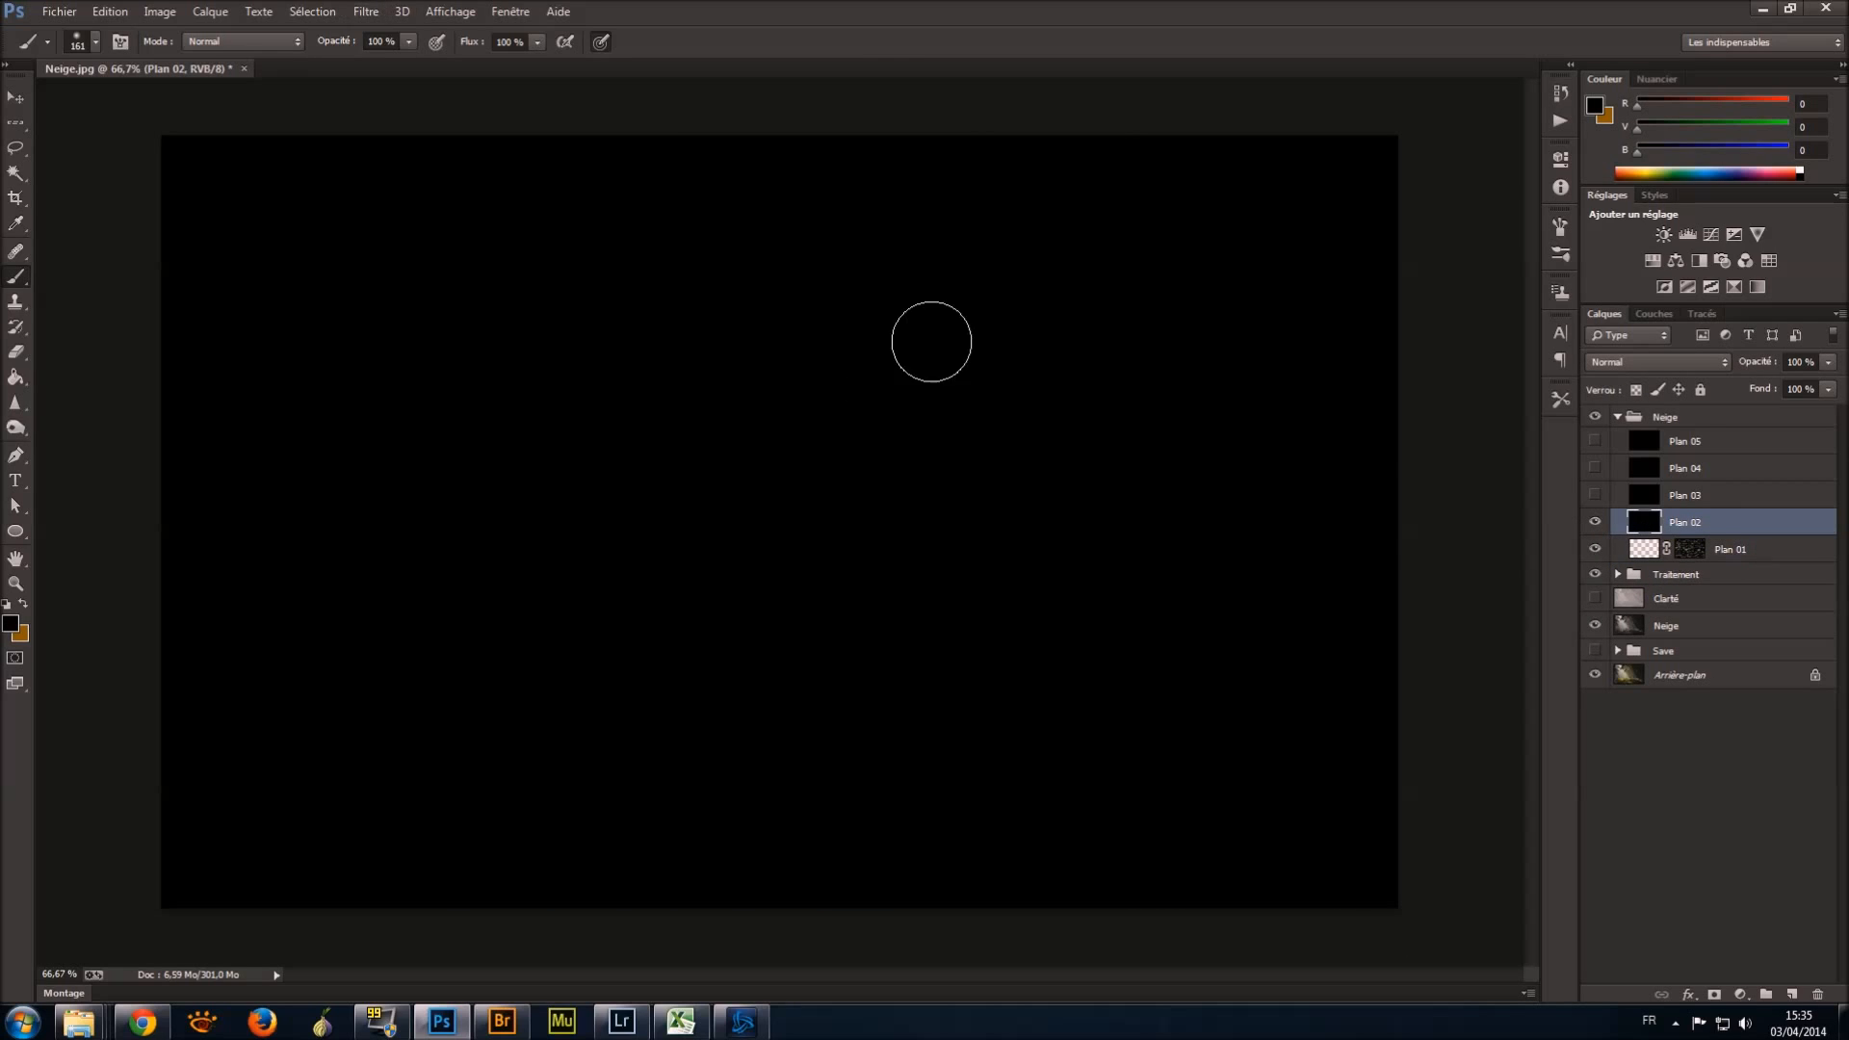
pyautogui.click(366, 12)
pyautogui.moveTo(404, 327)
pyautogui.click(679, 412)
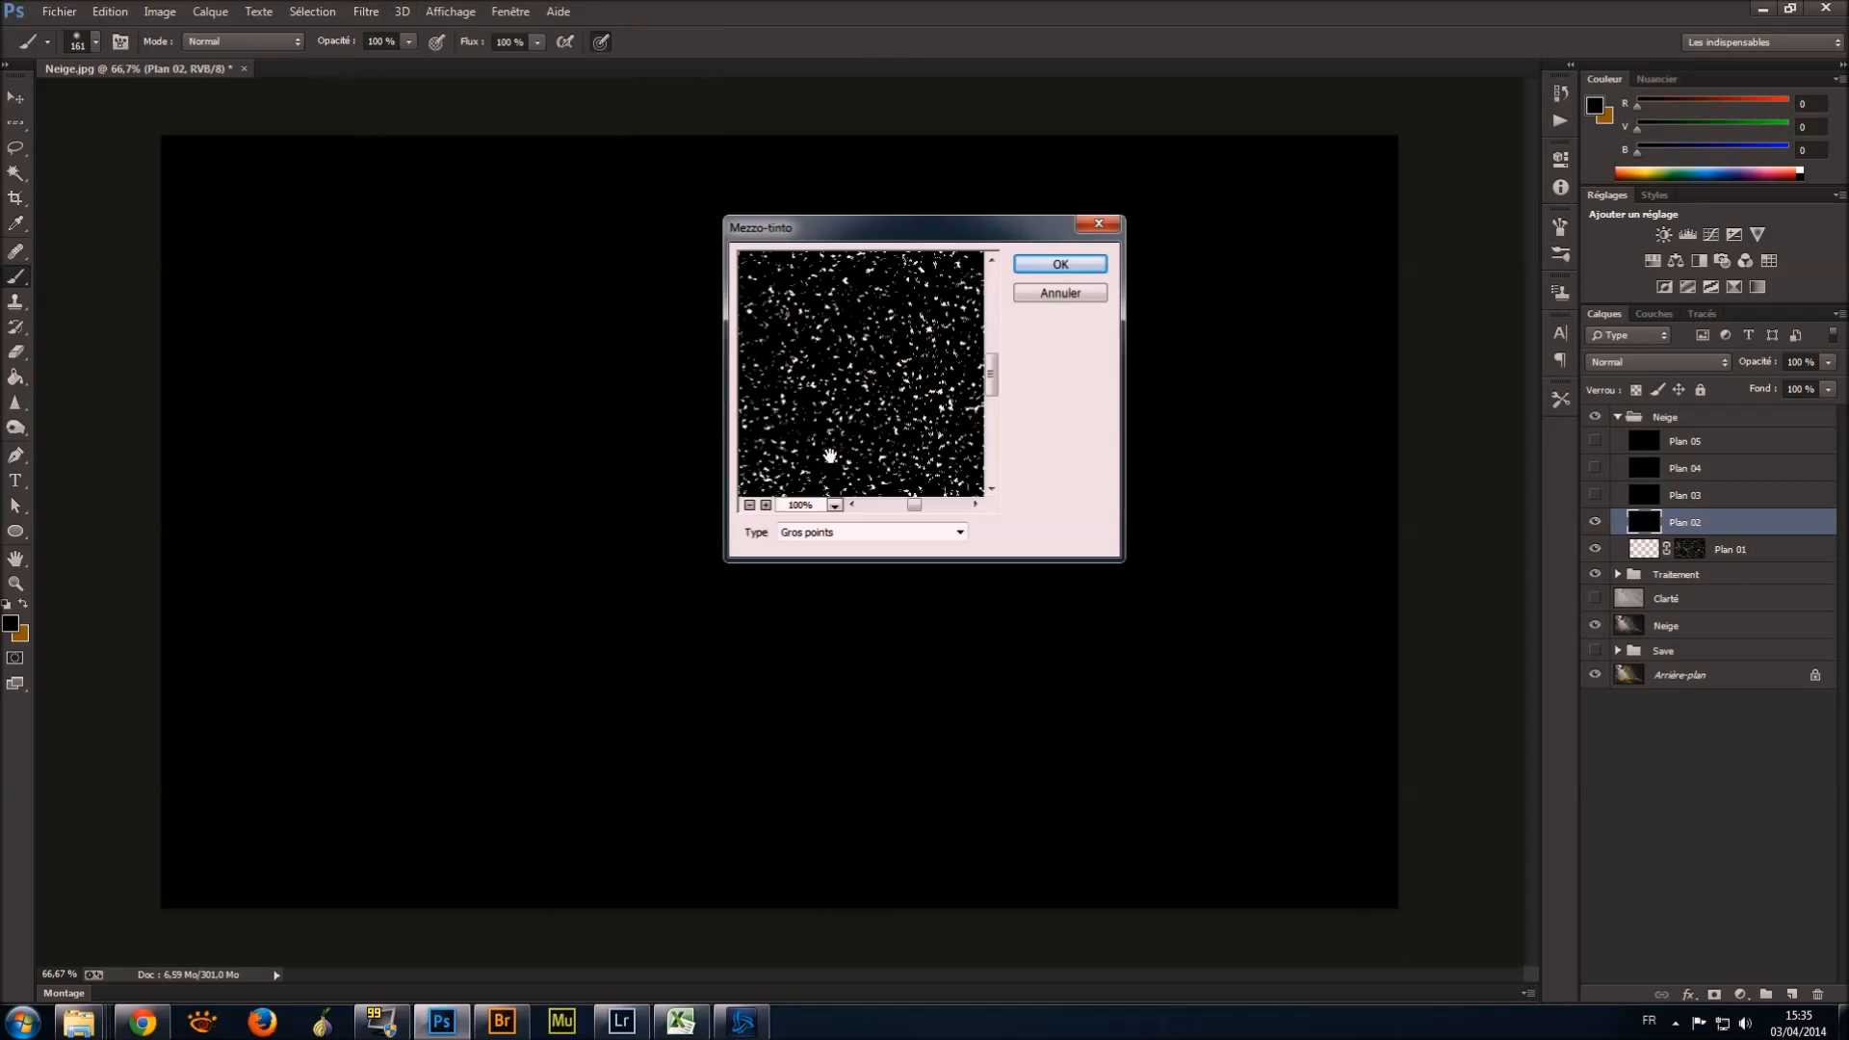
pyautogui.click(1060, 264)
# Select all the black on Plan 02 with the Magic Wand, delete it and deselect.
pyautogui.press('w')
pyautogui.click(848, 283)
pyautogui.press('Delete')
pyautogui.hotkey('ctrl', 'd')
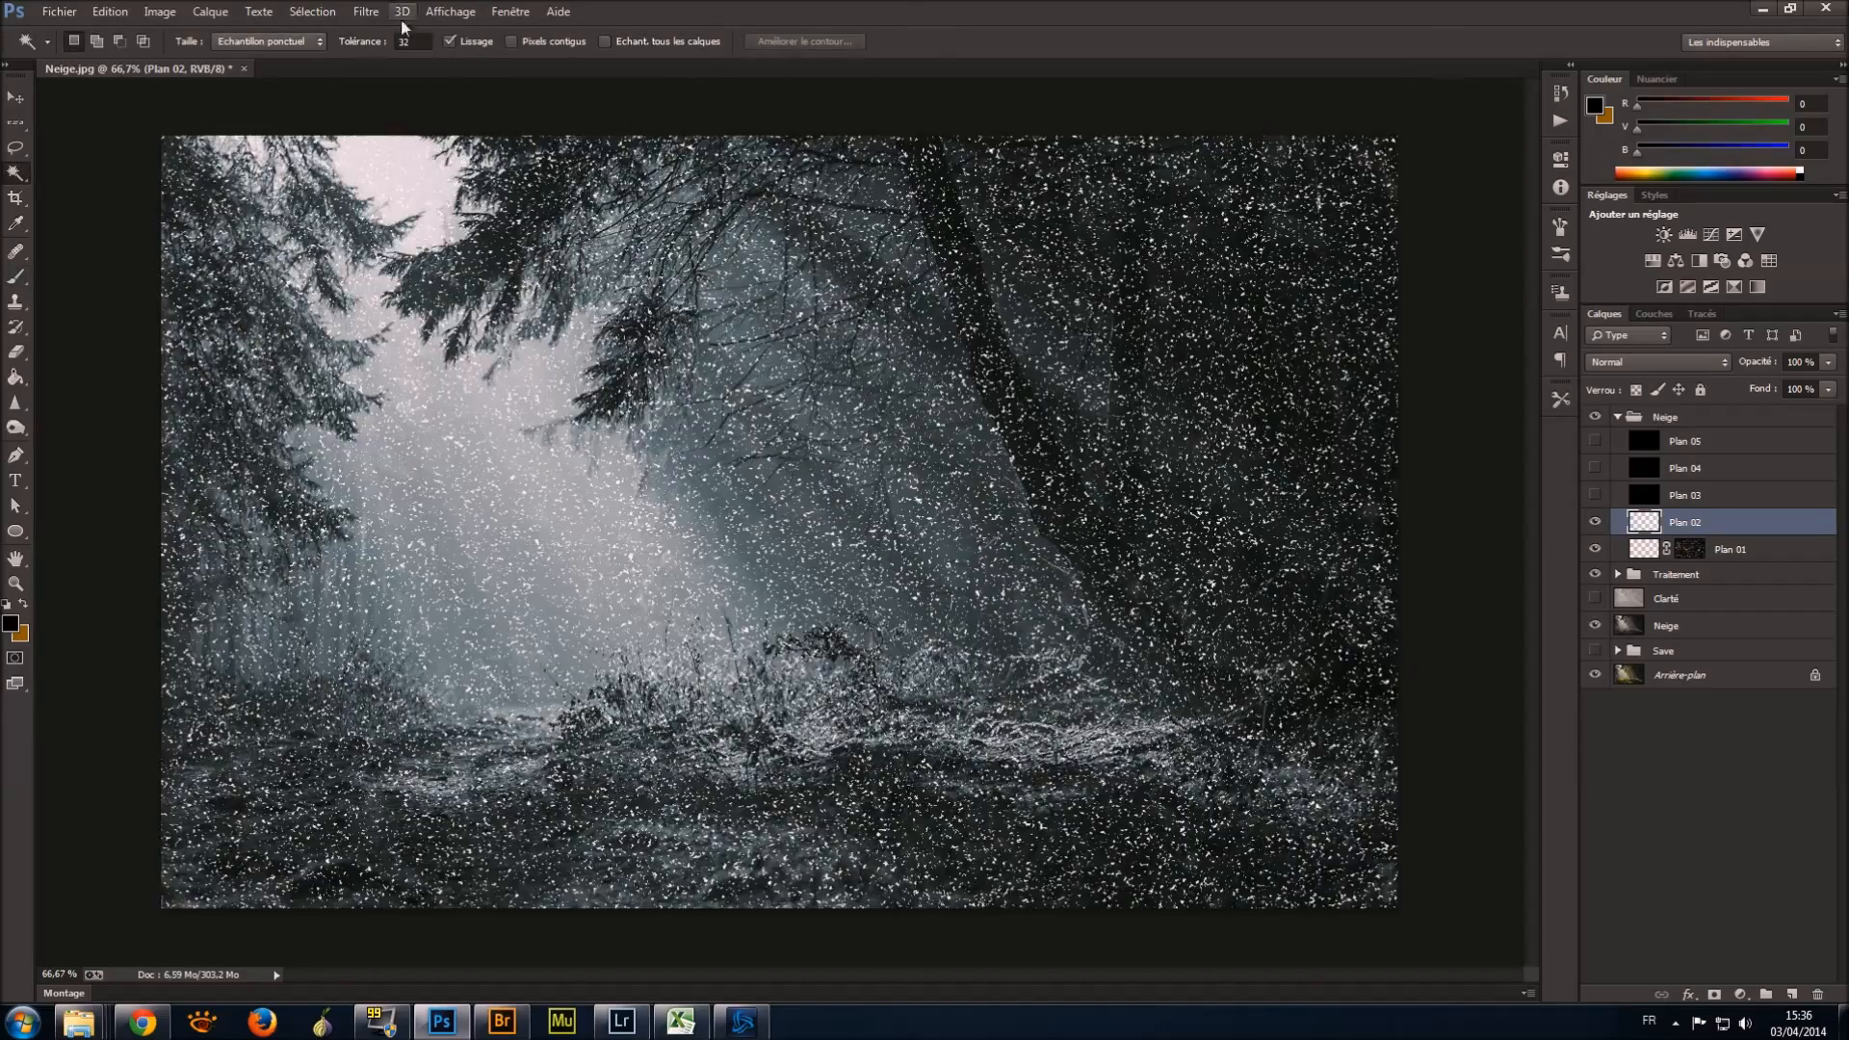
# Scale the white specks on Plan 02 to 200 % in width and height, and add a layer mask to the layer.
pyautogui.hotkey('ctrl', 't')
pyautogui.click(282, 40)
pyautogui.write('200,00')
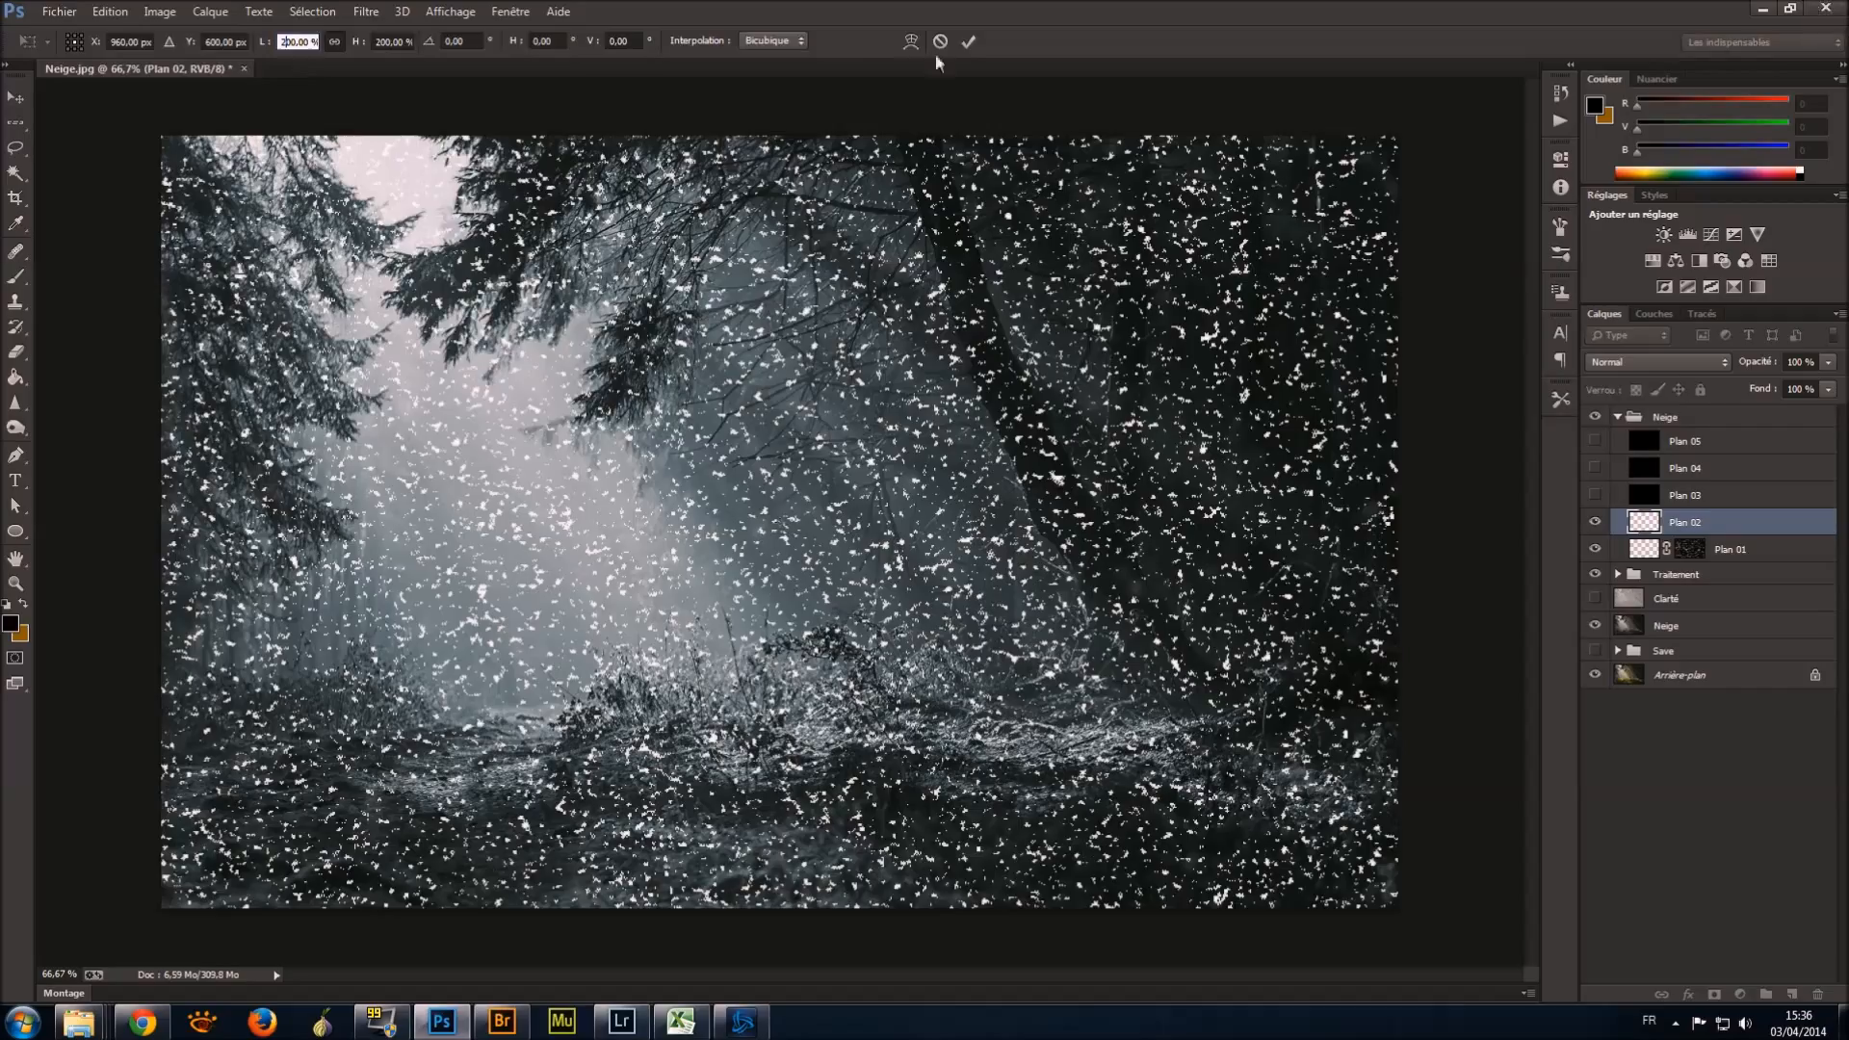
pyautogui.click(968, 41)
pyautogui.click(1715, 994)
pyautogui.click(366, 11)
pyautogui.moveTo(405, 243)
pyautogui.click(679, 428)
pyautogui.click(1137, 278)
# Soften the snowflakes on the Plan 02 layer itself with a Flou gaussien.
pyautogui.click(1645, 522)
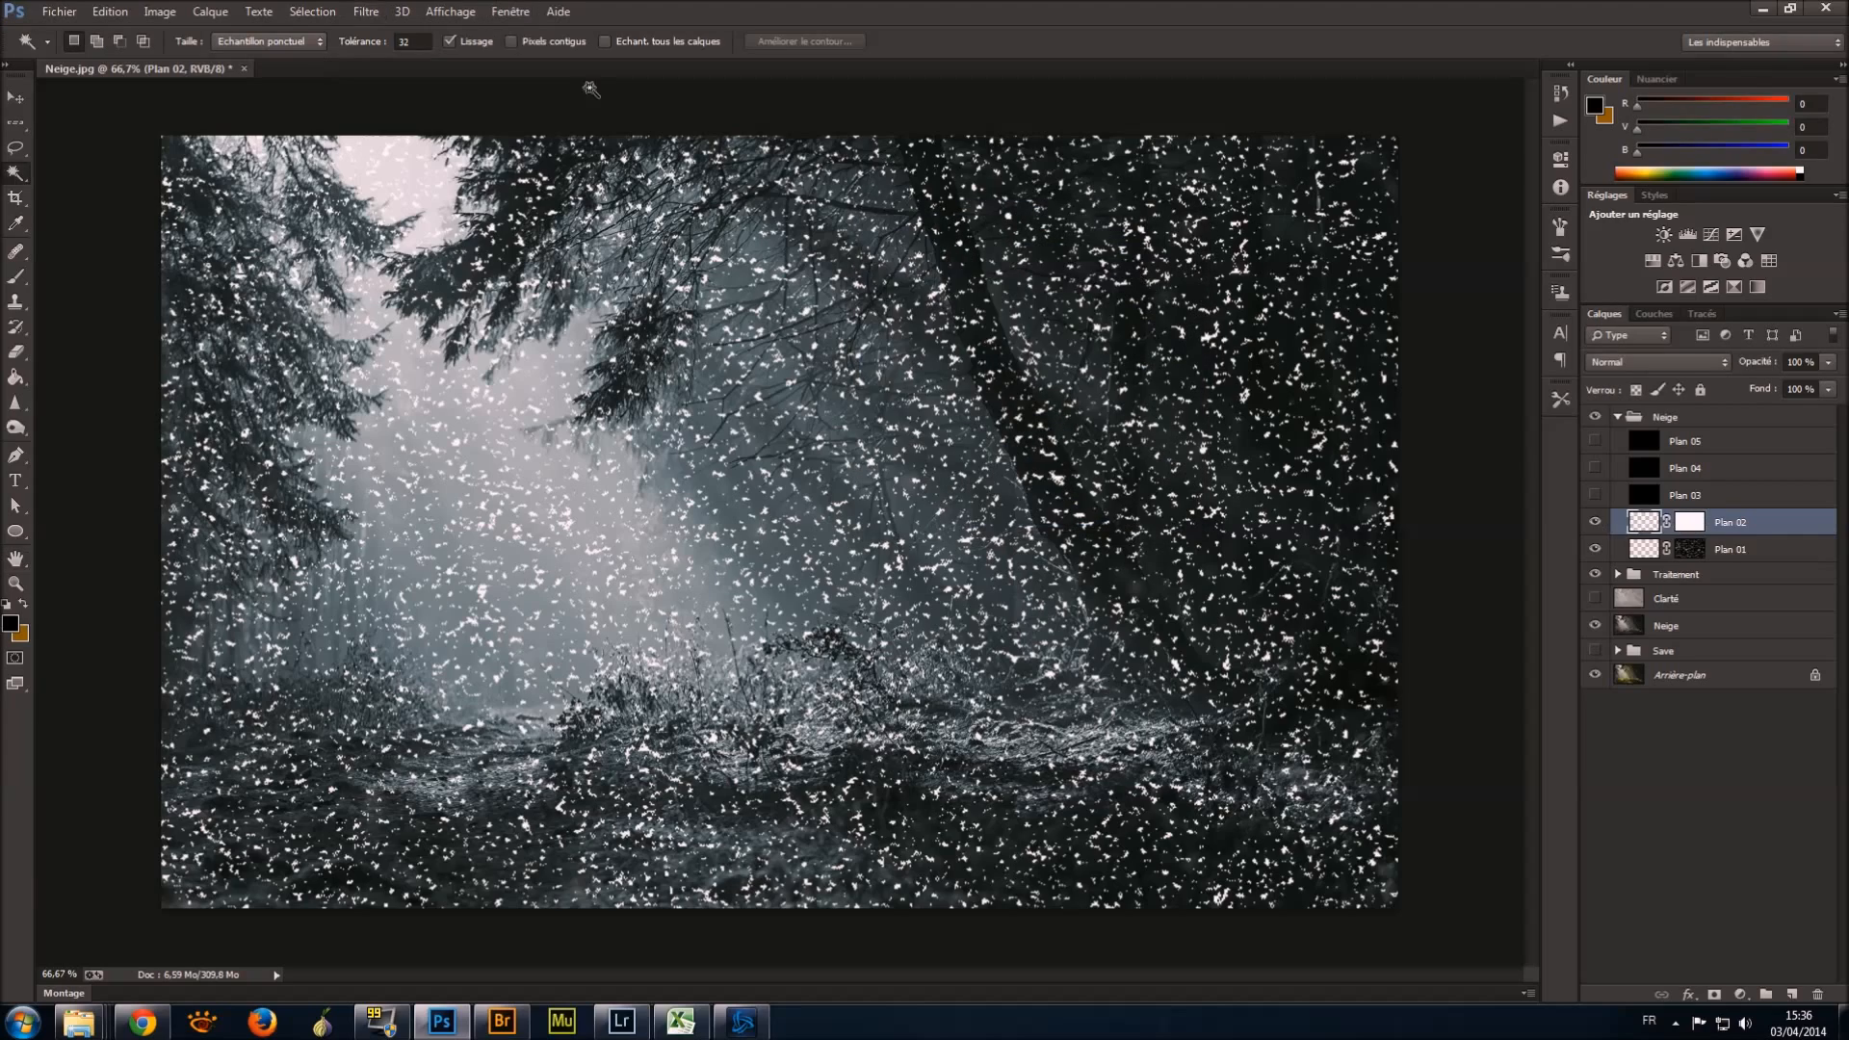
pyautogui.click(366, 11)
pyautogui.moveTo(405, 276)
pyautogui.click(679, 428)
pyautogui.moveTo(926, 505)
pyautogui.mouseDown()
pyautogui.moveTo(944, 506)
pyautogui.moveTo(917, 510)
pyautogui.mouseUp()
pyautogui.press('Return')
# Render Nuages followed by Nuages par différence on the Plan 02 layer mask.
pyautogui.press('w')
pyautogui.click(1690, 523)
pyautogui.click(366, 12)
pyautogui.moveTo(549, 317)
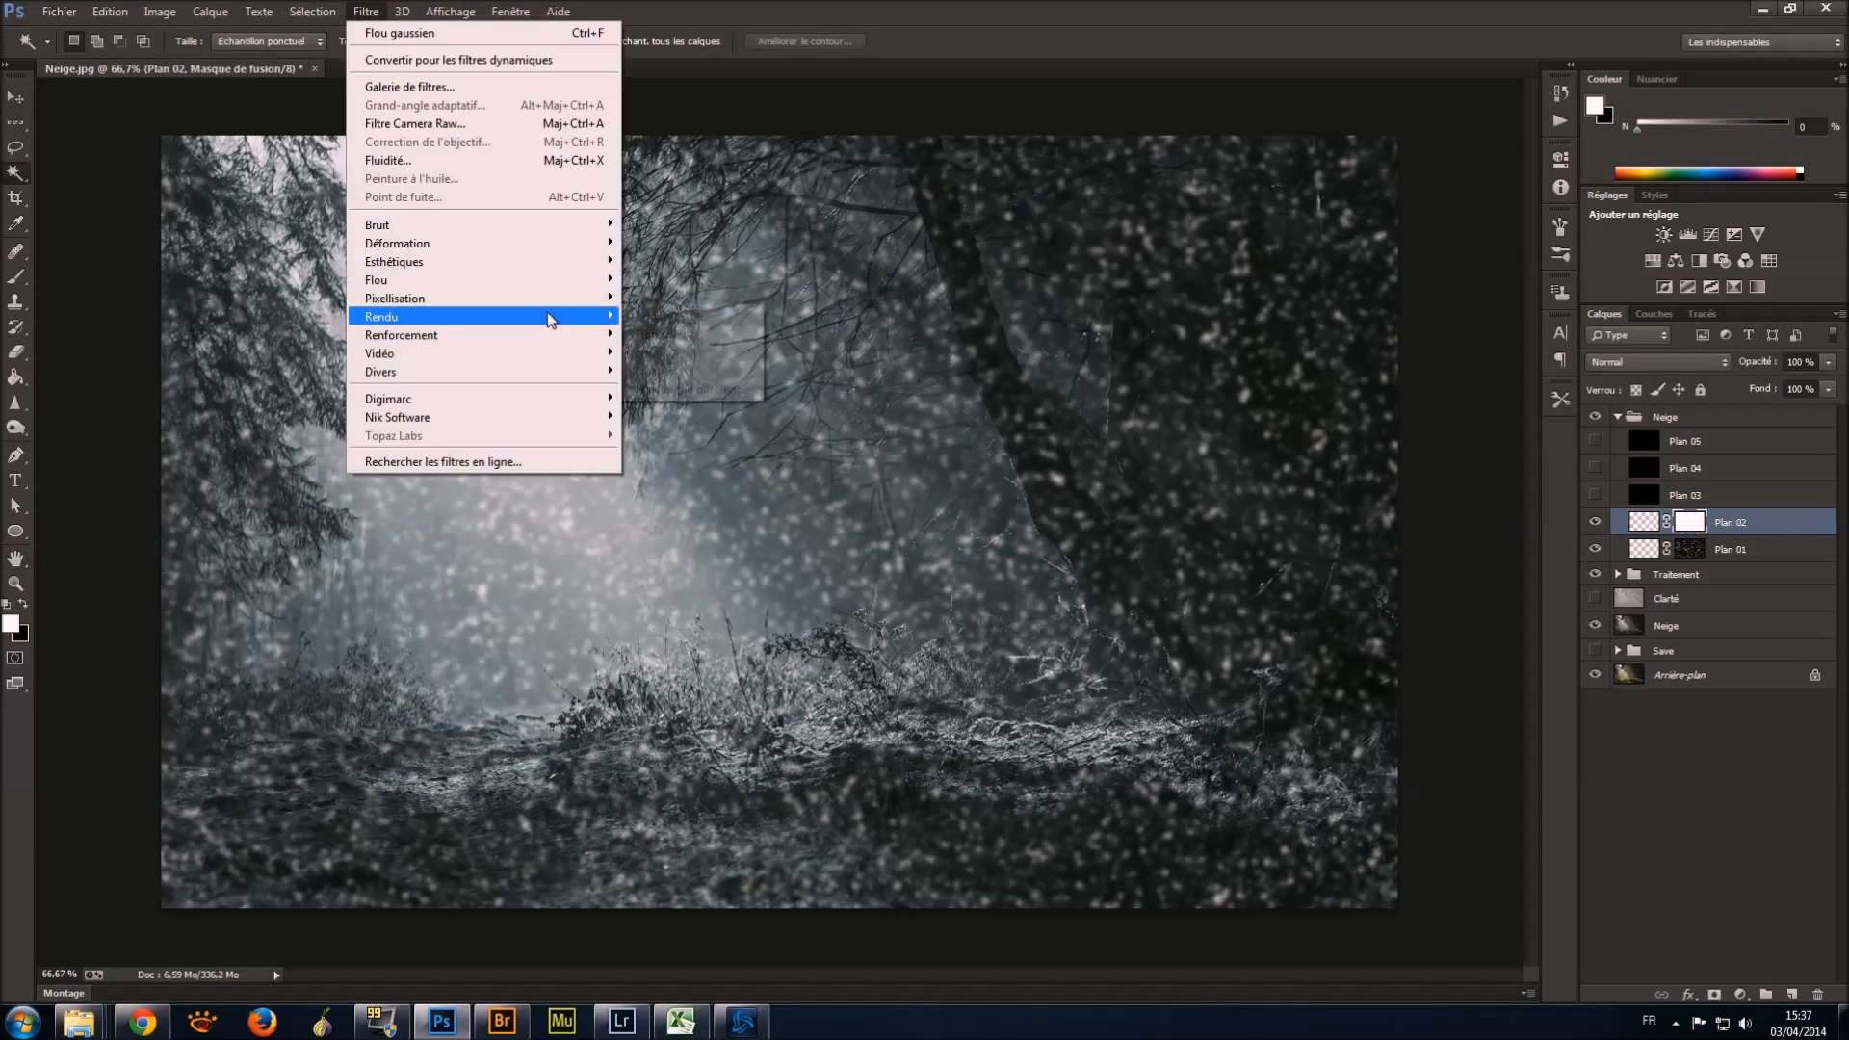
pyautogui.click(674, 371)
pyautogui.click(371, 12)
pyautogui.moveTo(433, 317)
pyautogui.click(679, 390)
# Generate white specks on Plan 03 with the Mezzo-tinto filter and remove the black around them.
pyautogui.click(1681, 495)
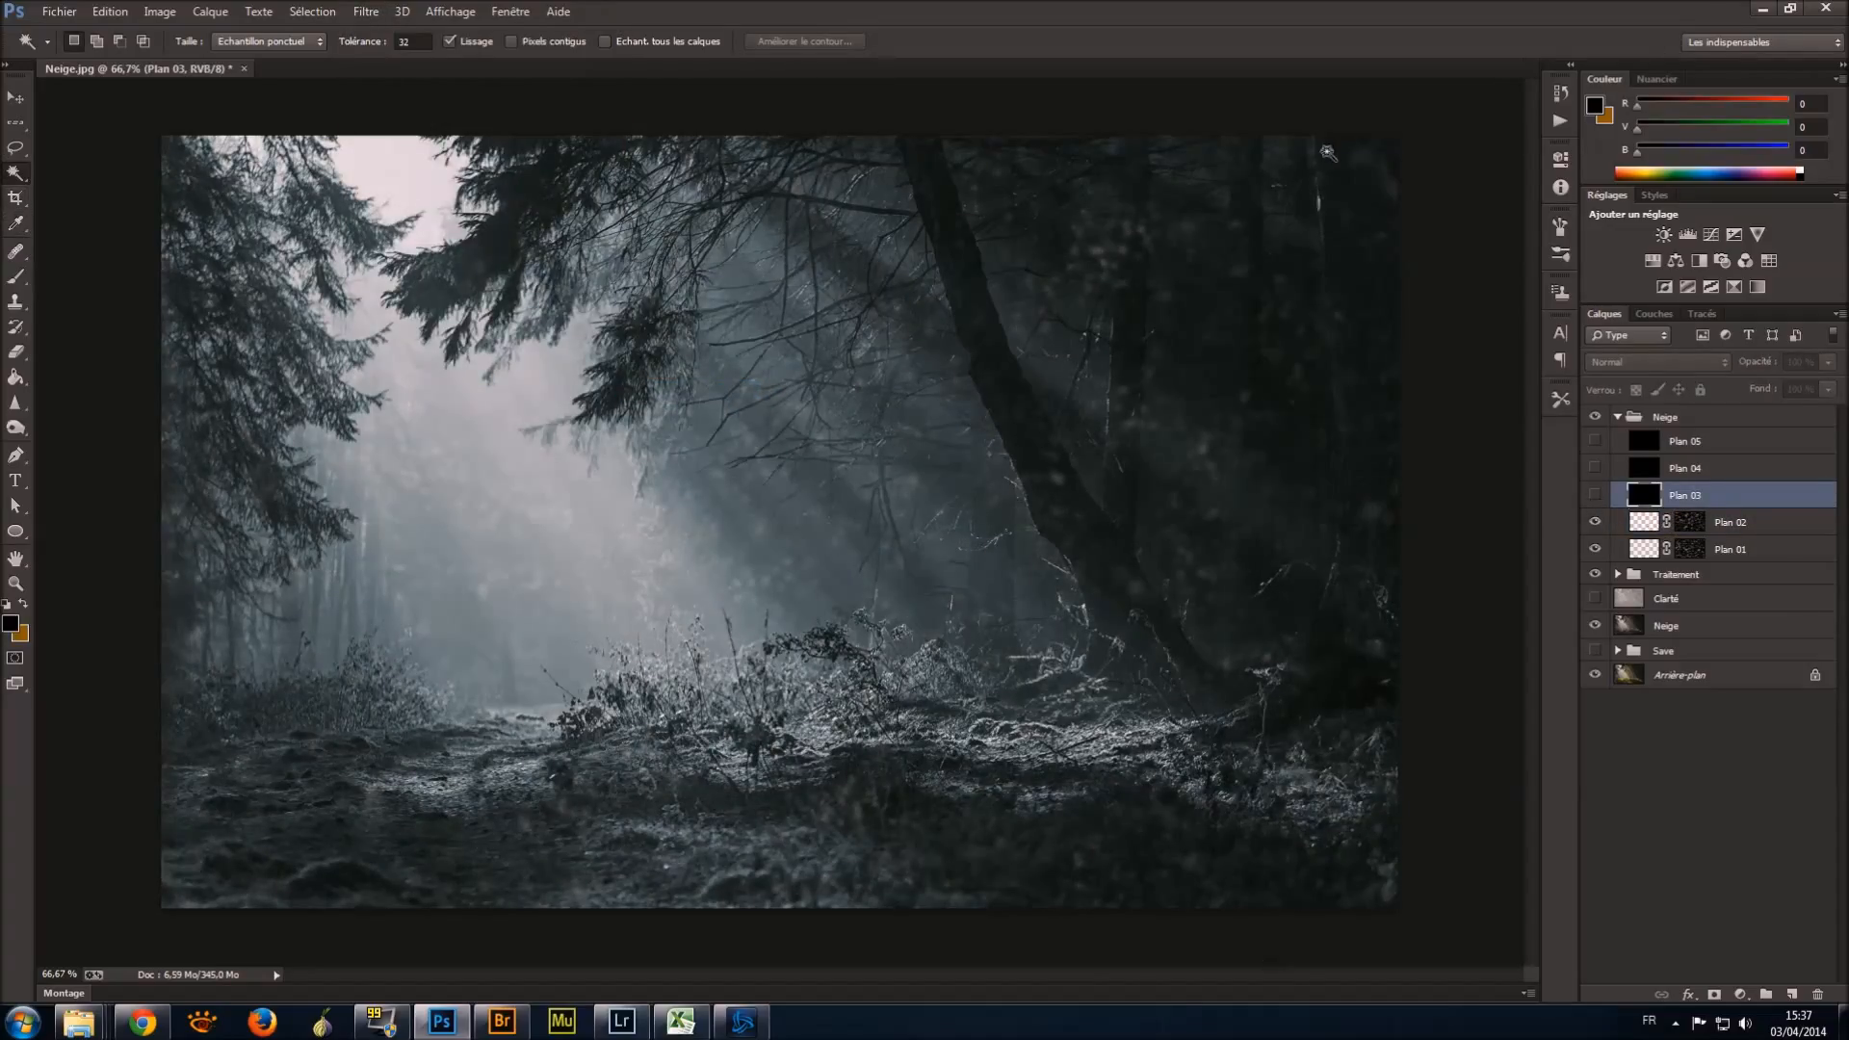
pyautogui.hotkey('alt', ']')
pyautogui.click(1715, 442)
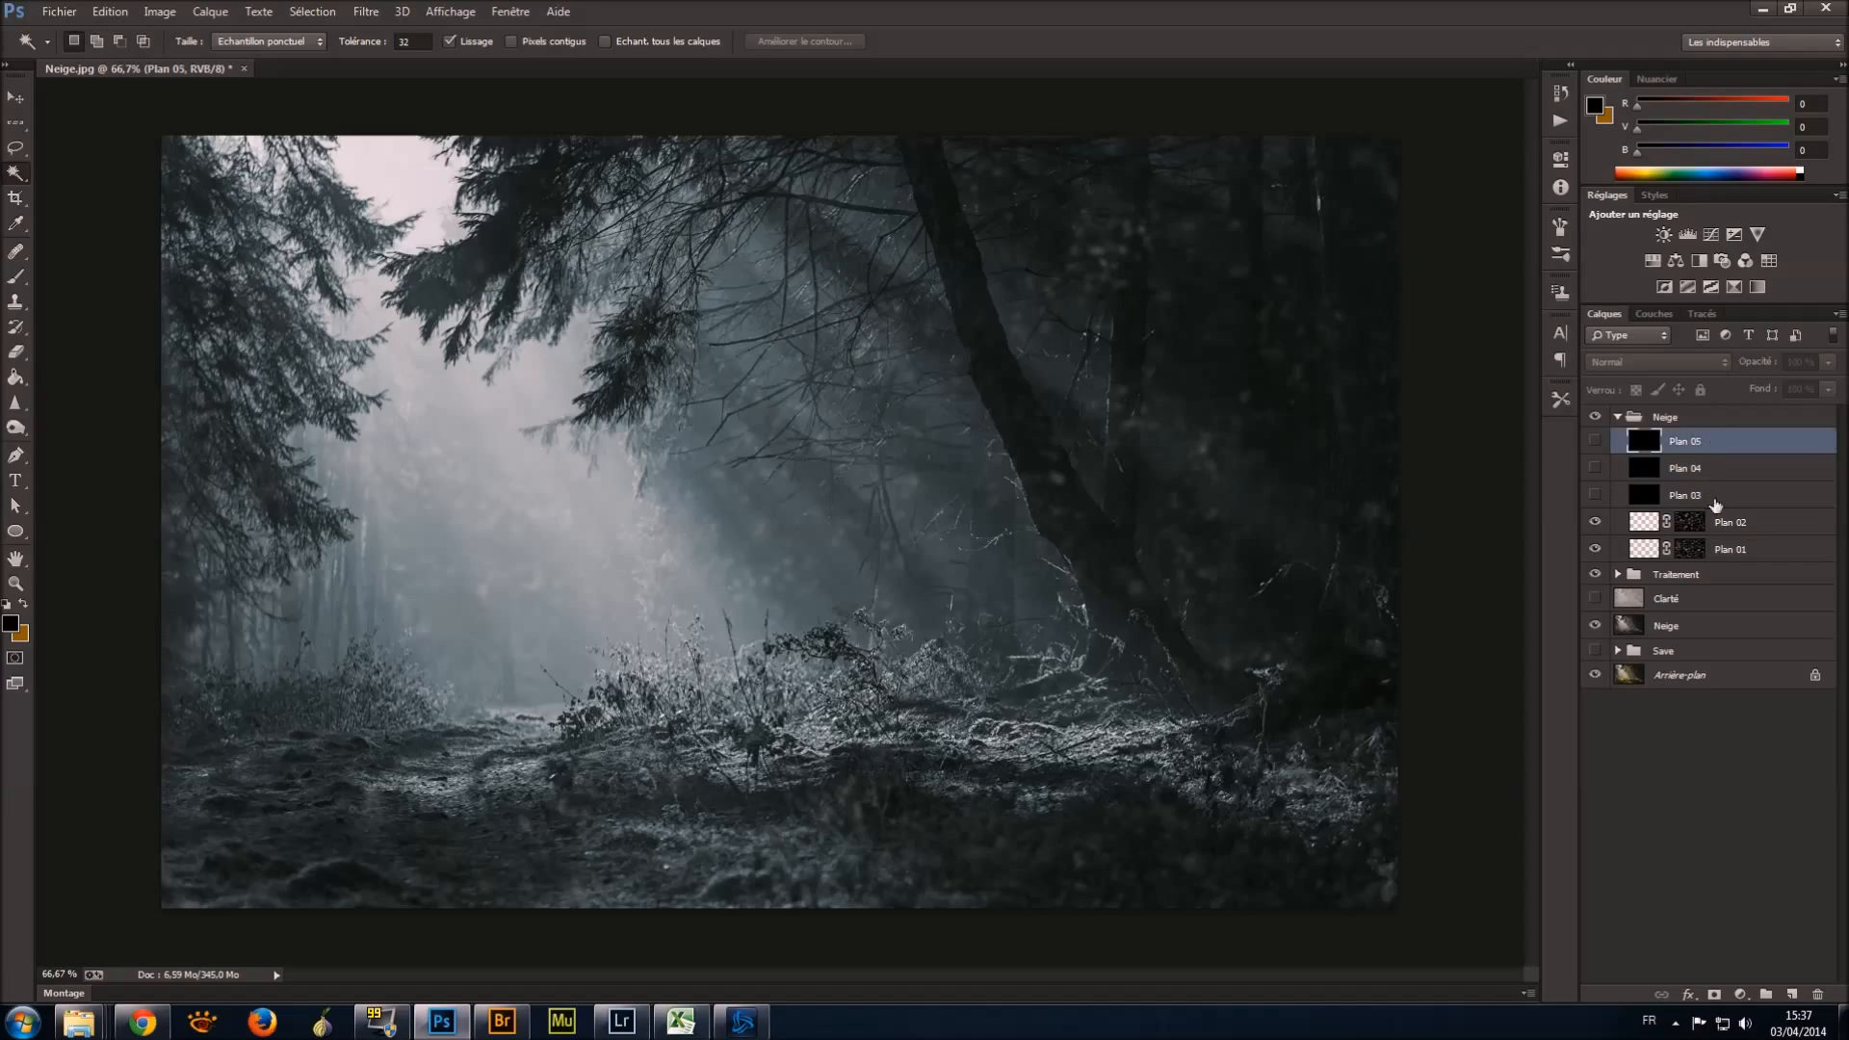
pyautogui.click(1705, 497)
pyautogui.click(366, 12)
pyautogui.moveTo(414, 301)
pyautogui.click(732, 401)
pyautogui.press('Return')
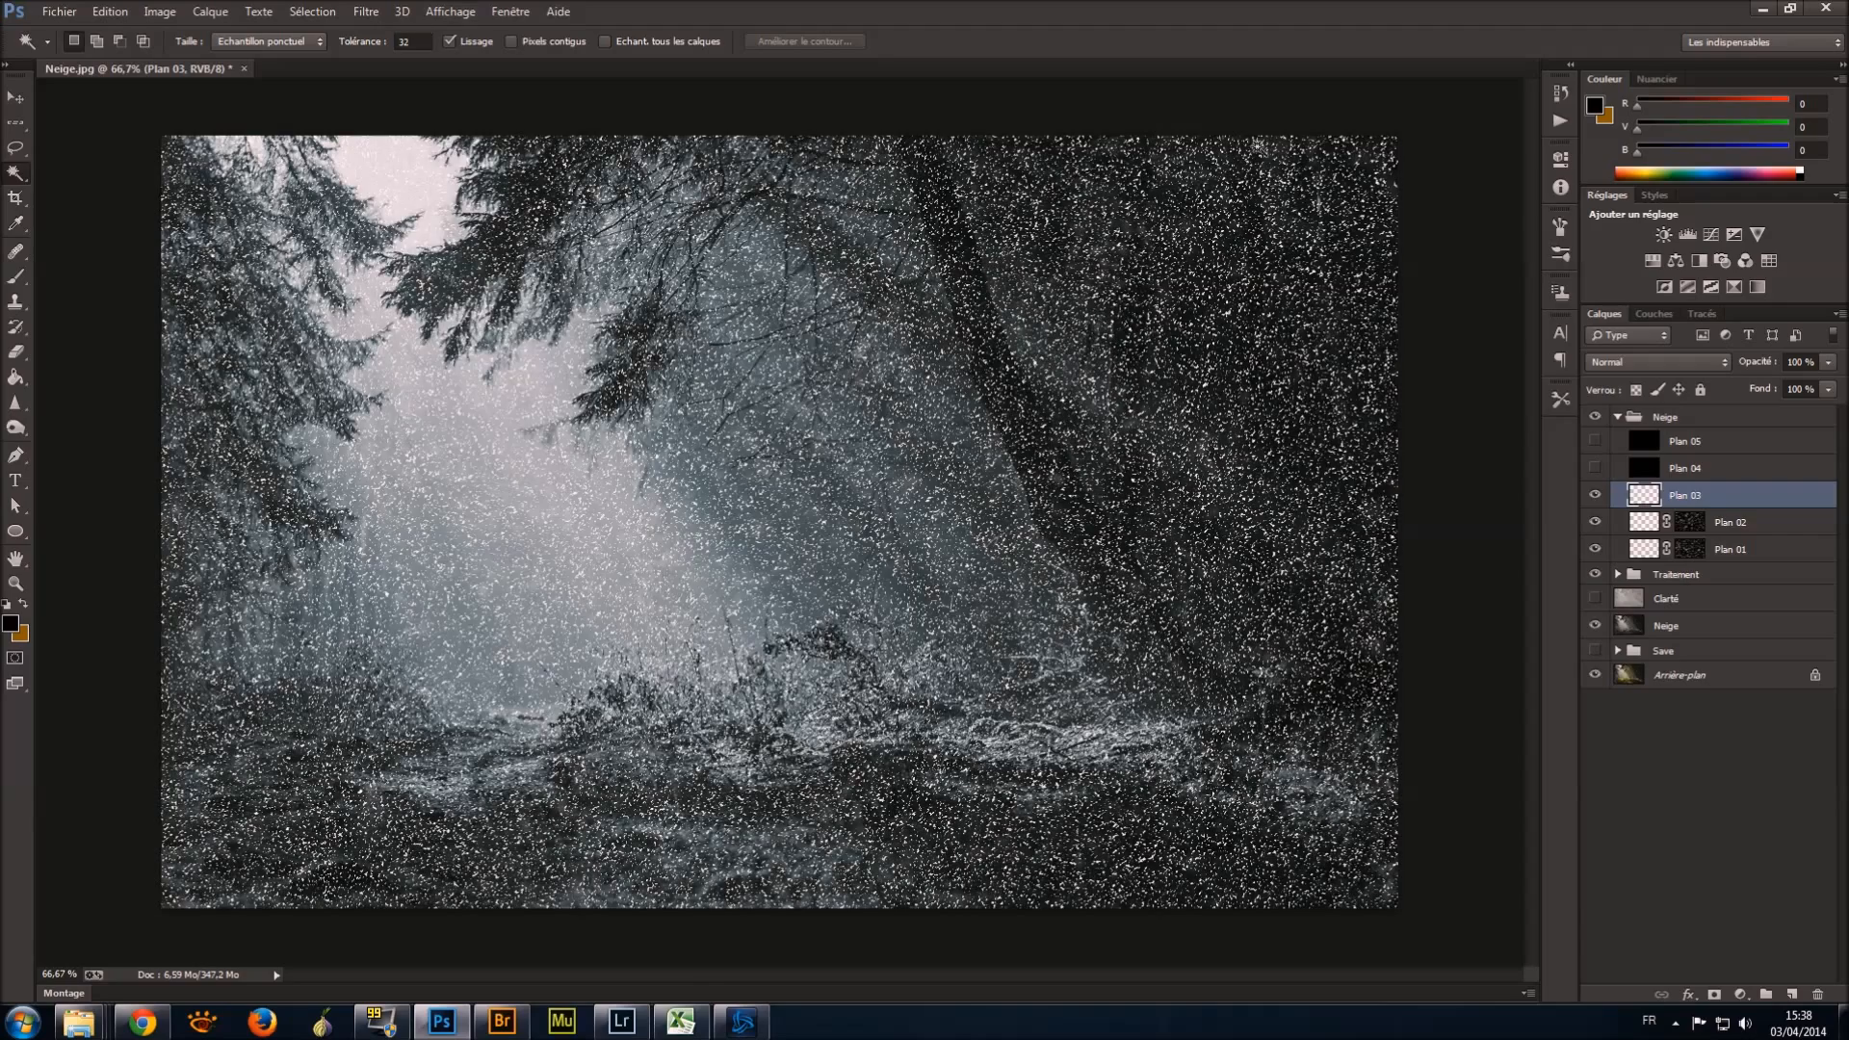
# Blur the Plan 03 specks into slanted streaks with Flou directionnel and render clouds on a new layer mask.
pyautogui.click(366, 12)
pyautogui.click(616, 405)
pyautogui.press('Return')
pyautogui.click(366, 12)
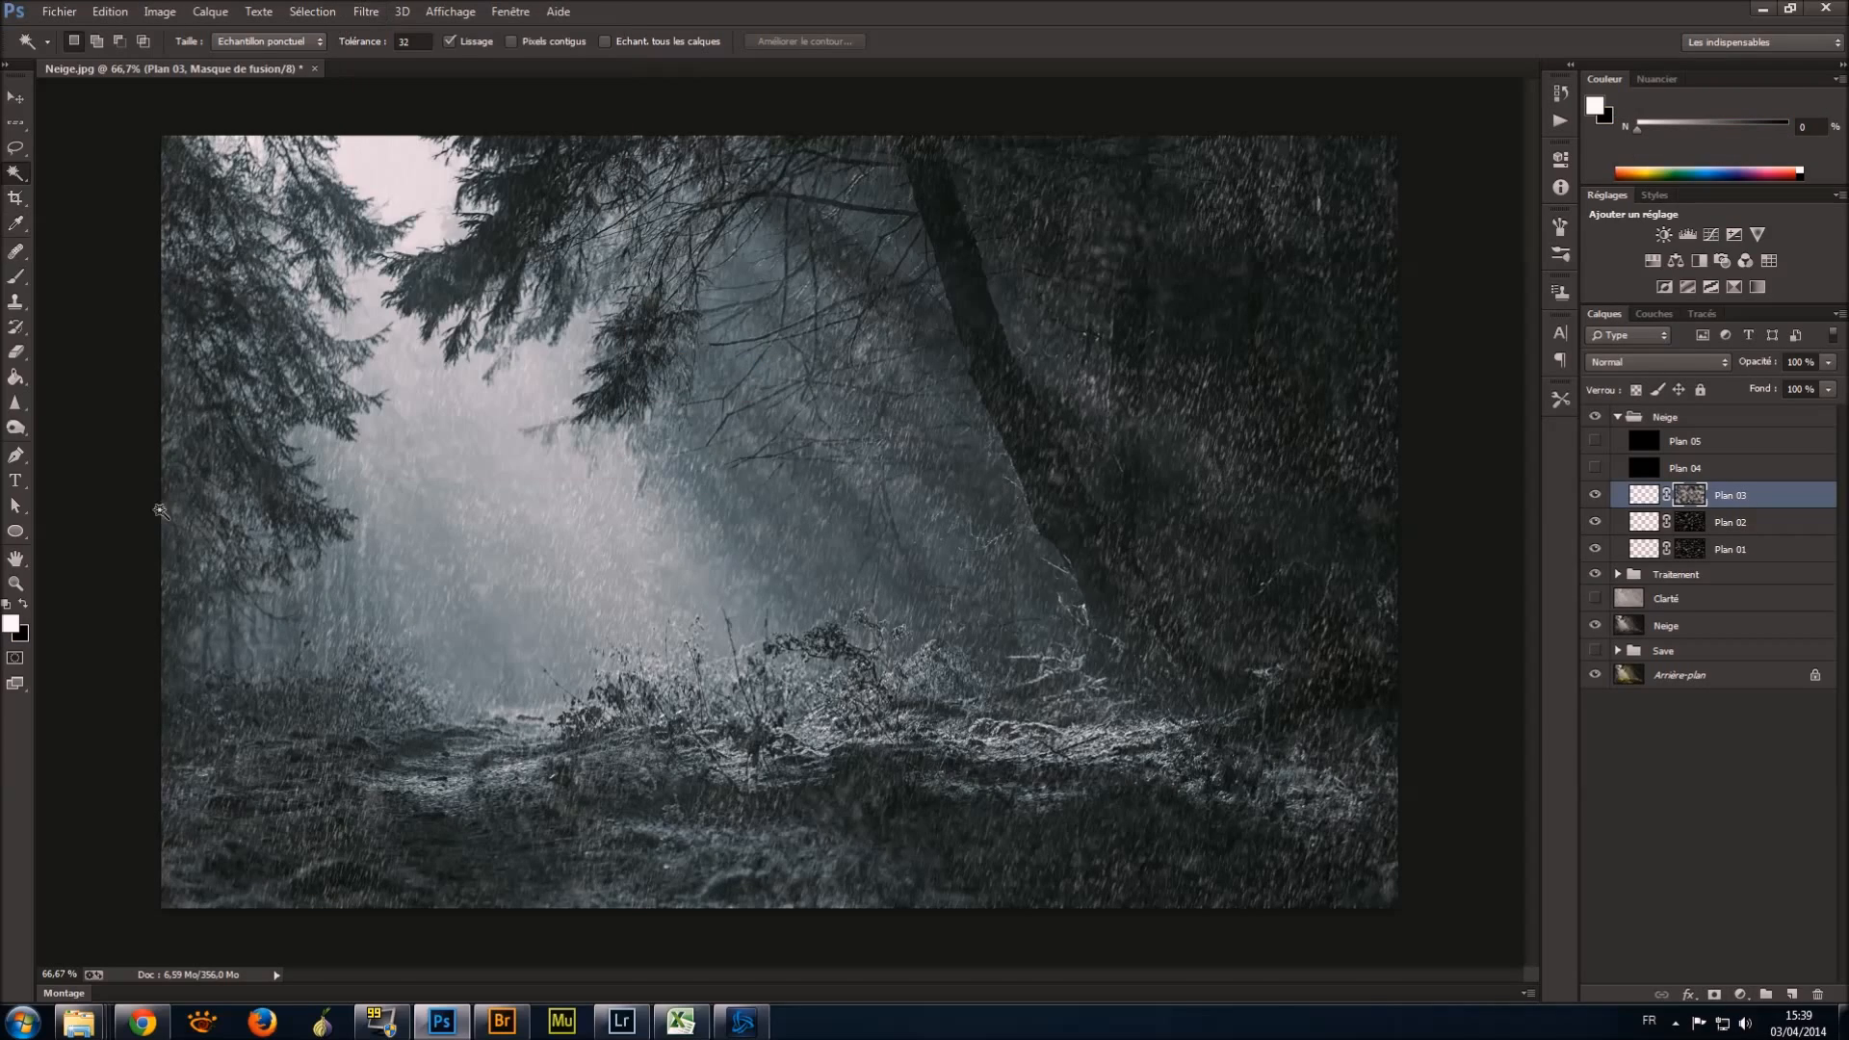
# Paint black on the Plan 03 mask with a large soft brush over the ground and right-hand trees, finishing at 27 % opacity.
pyautogui.press('b')
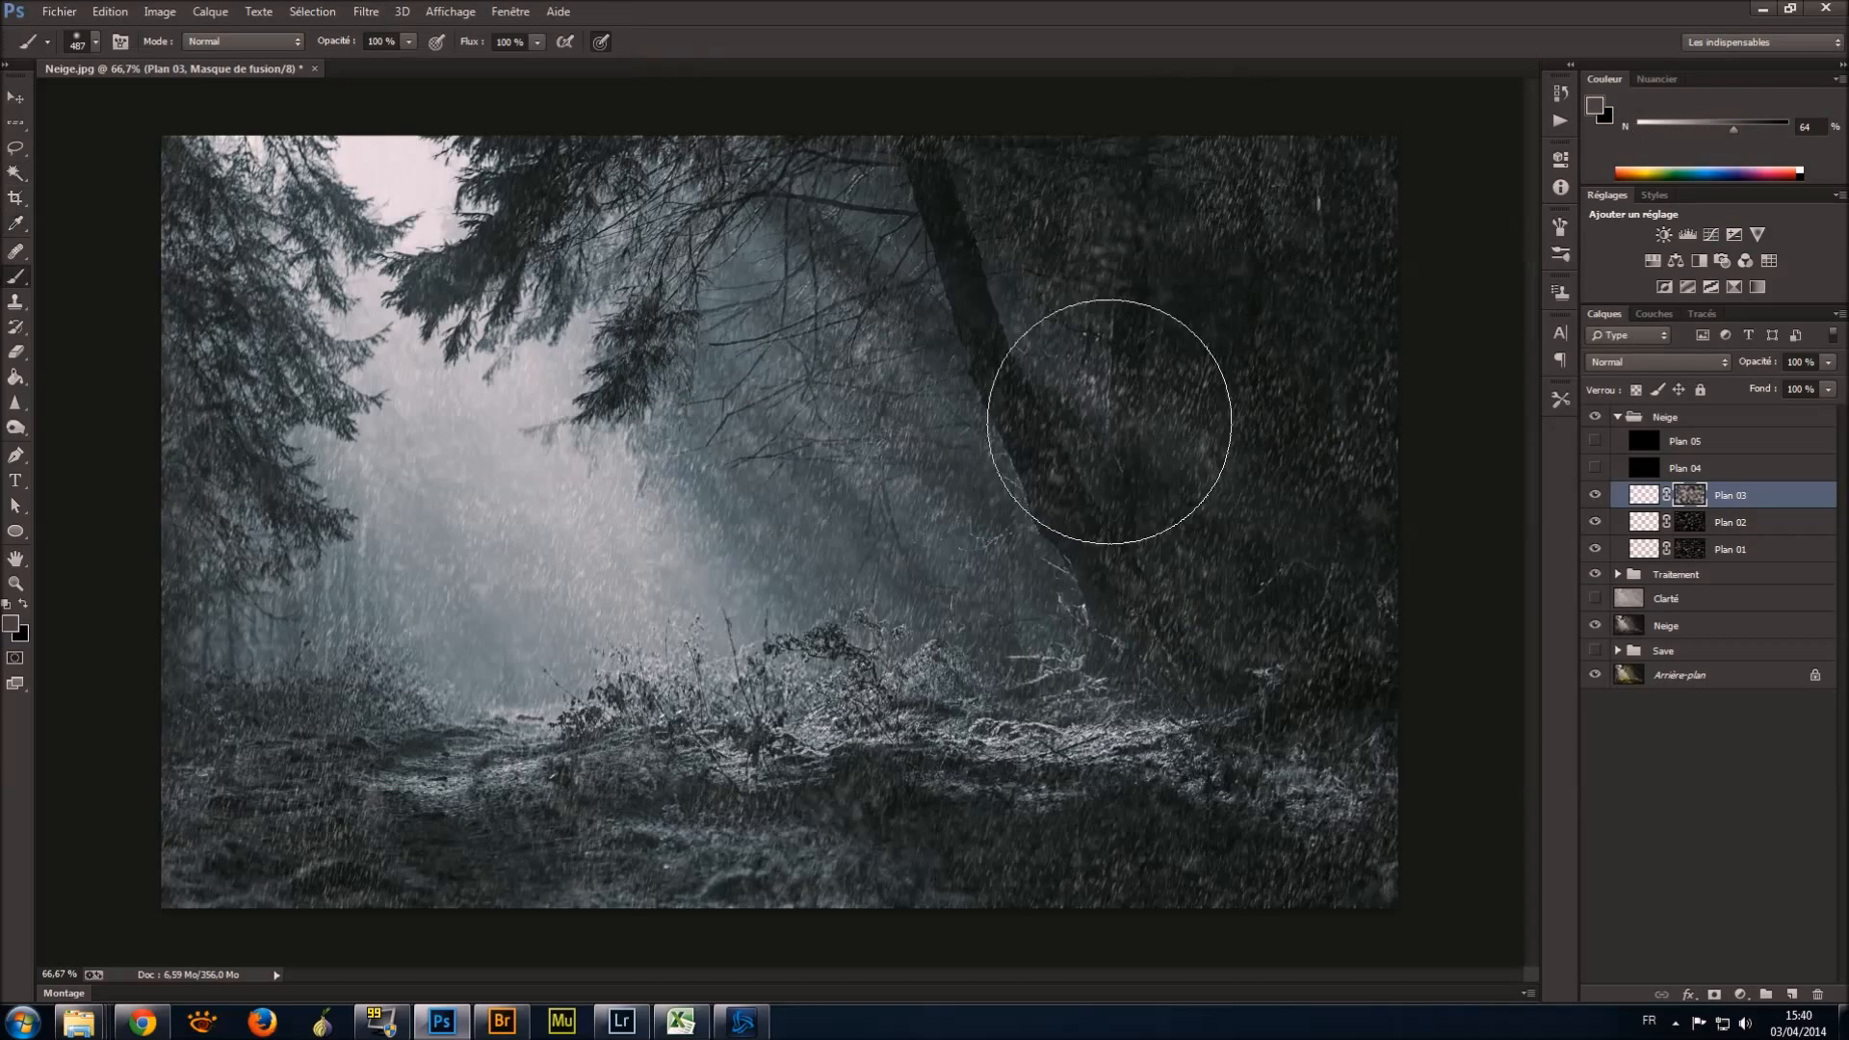
pyautogui.press('x')
pyautogui.press('3')
pyautogui.press('7')
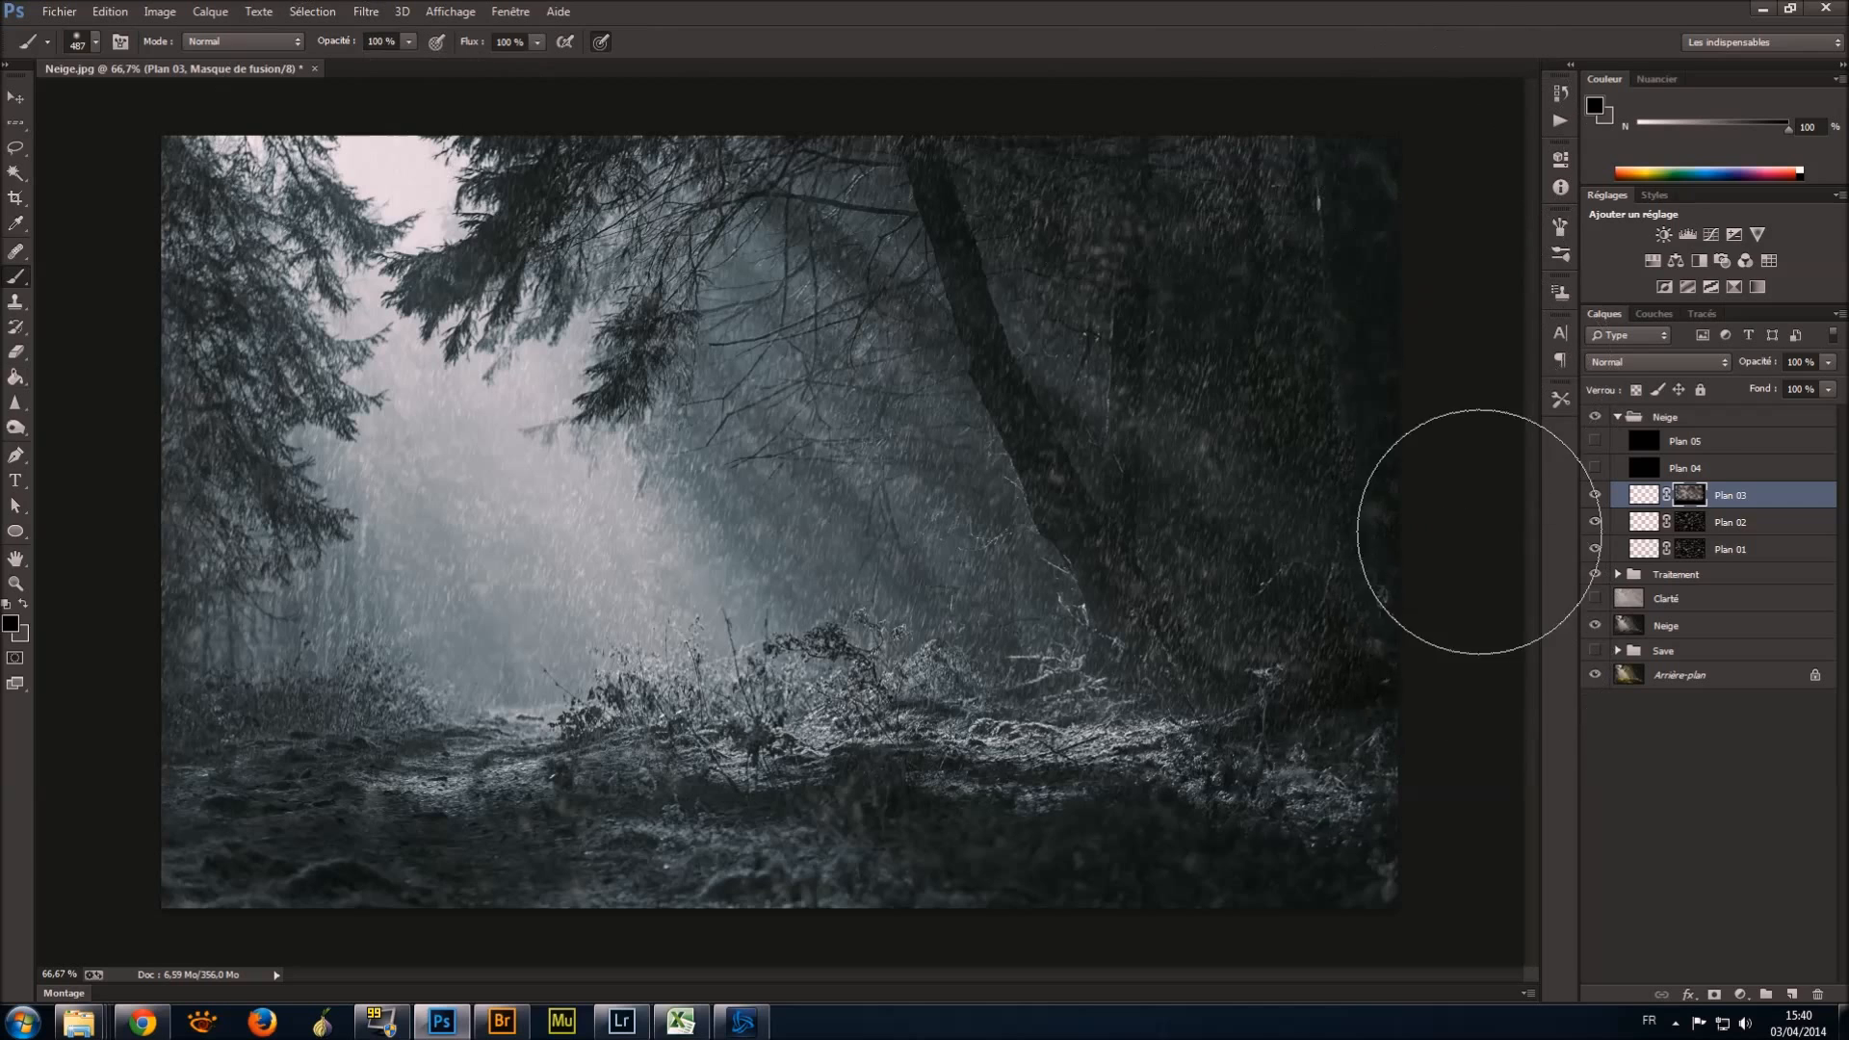
pyautogui.press('2')
pyautogui.press('7')
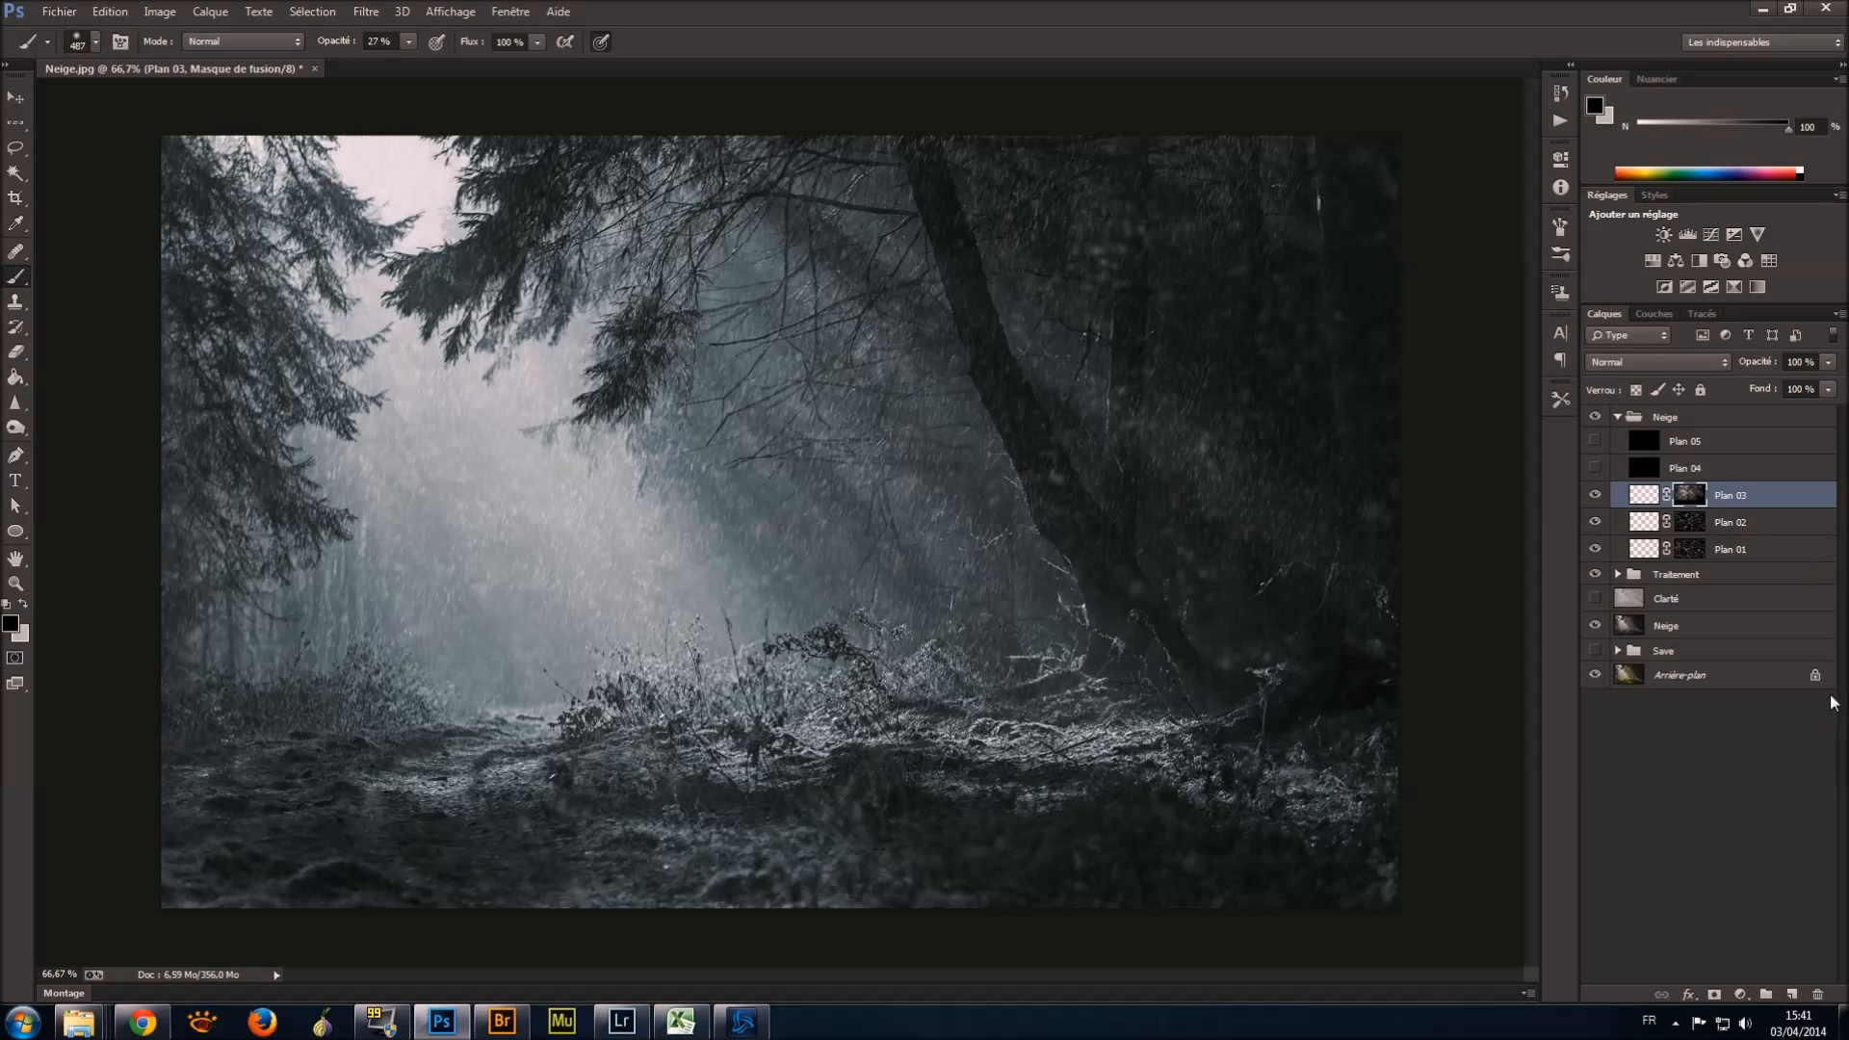
# Show Plan 04, generate fine Mezzo-tinto specks on it without the black, and add a layer mask.
pyautogui.click(1686, 468)
pyautogui.click(1595, 467)
pyautogui.click(366, 12)
pyautogui.moveTo(424, 298)
pyautogui.click(732, 374)
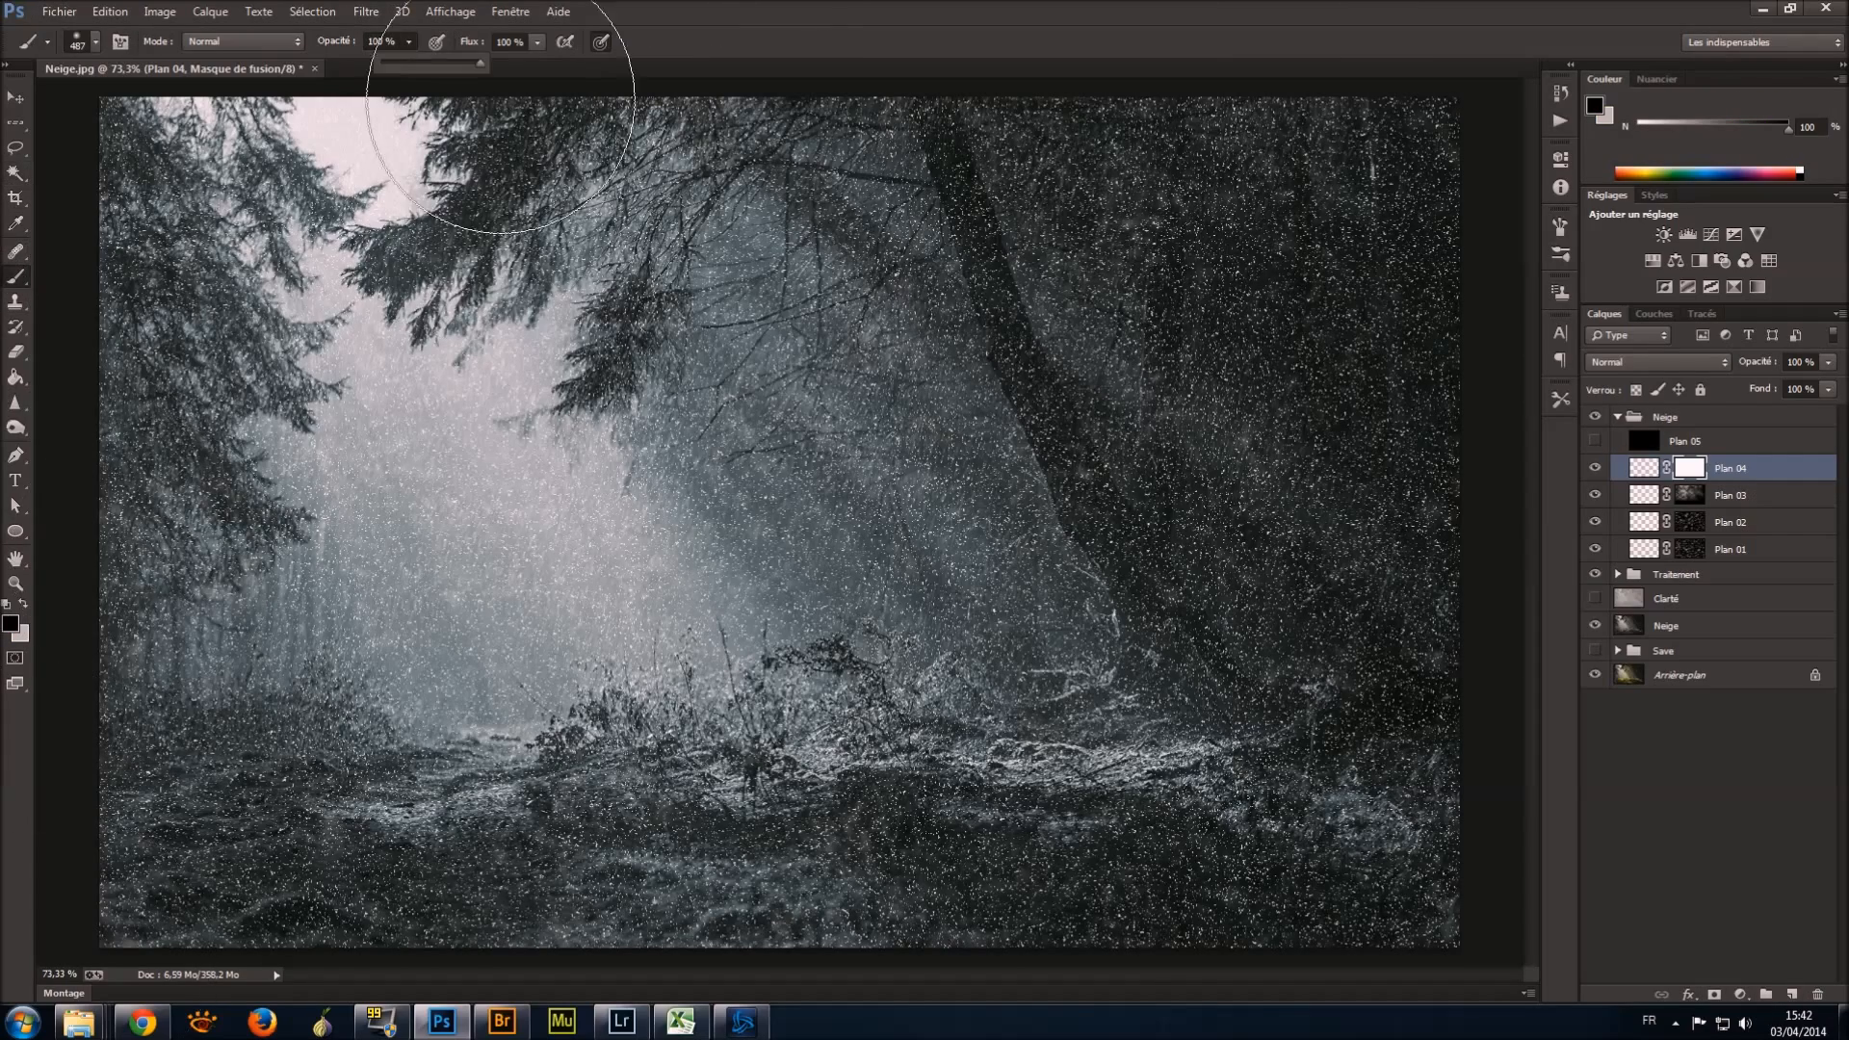
# Mask the Plan 04 snow off the ground and right edge in black, and off the leaning trunk with a 68 px brush.
pyautogui.moveTo(231, 867)
pyautogui.mouseDown()
pyautogui.moveTo(944, 814)
pyautogui.moveTo(1503, 57)
pyautogui.mouseUp()
pyautogui.click(97, 41)
pyautogui.moveTo(182, 104); pyautogui.dragTo(151, 104)
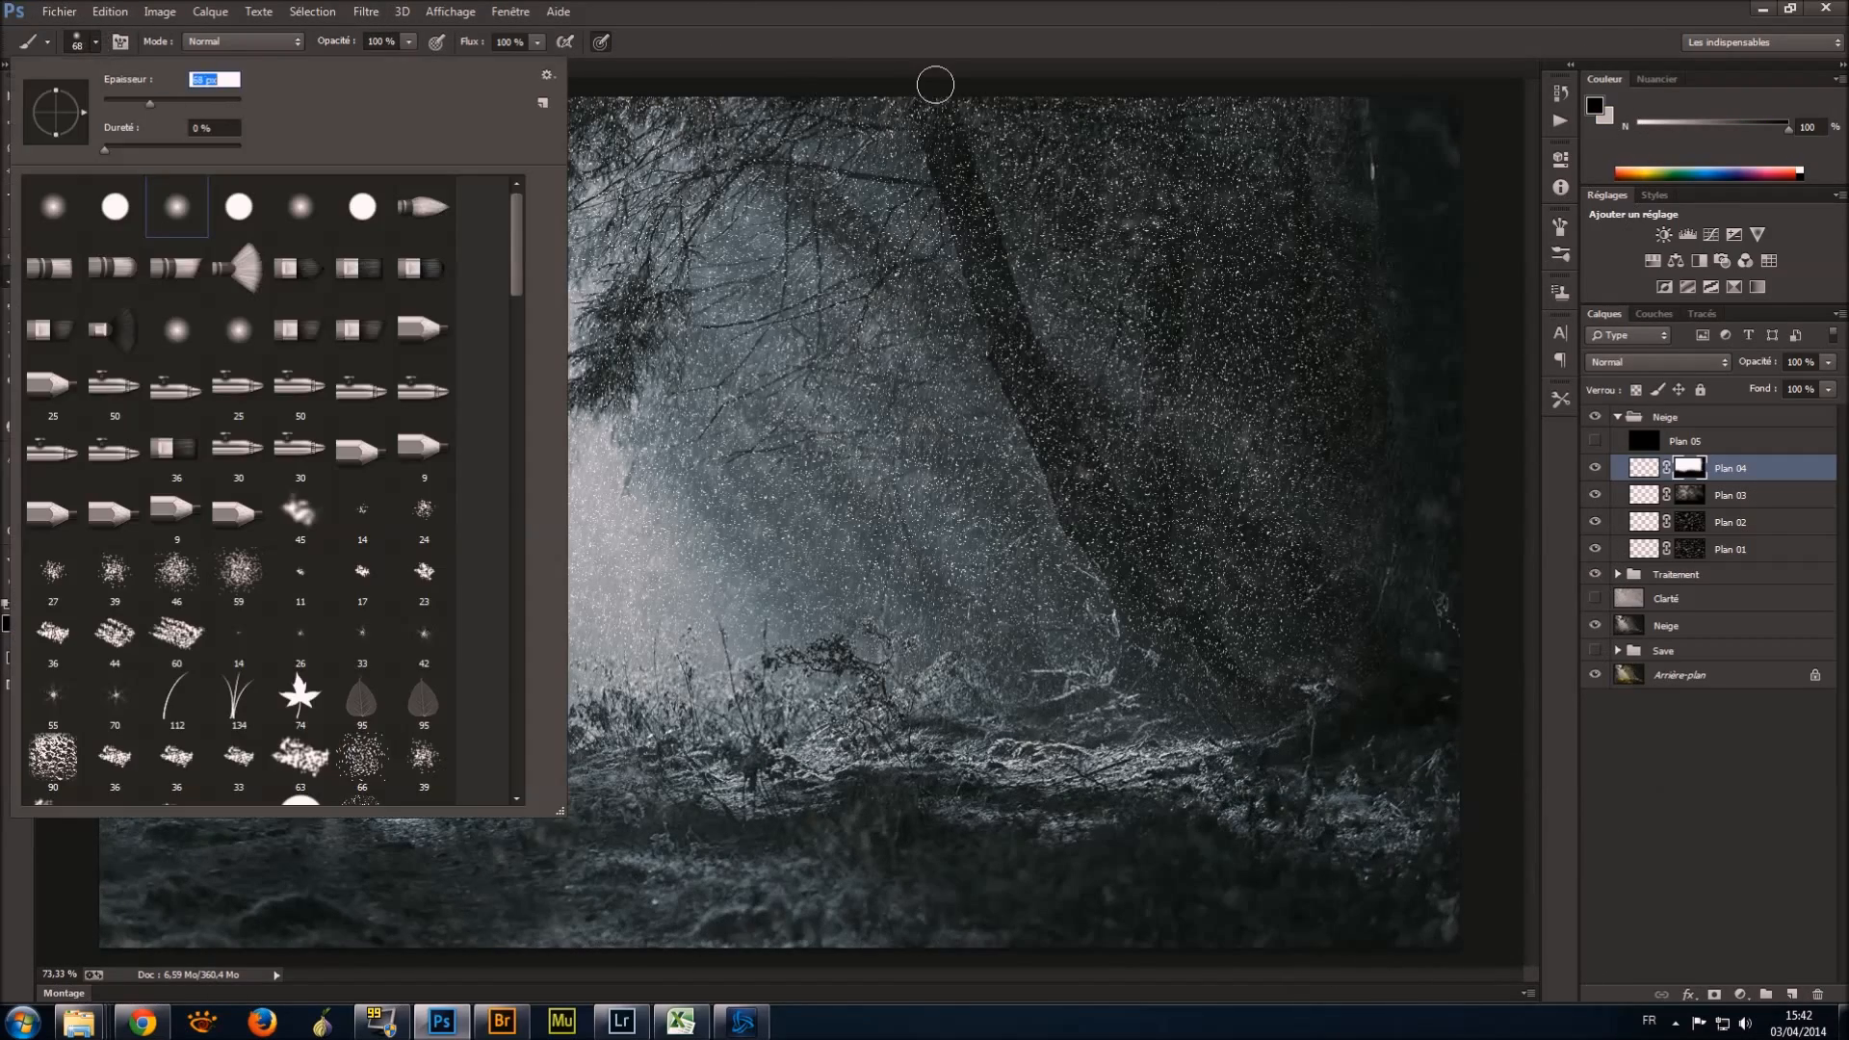
pyautogui.moveTo(933, 104)
pyautogui.mouseDown()
pyautogui.moveTo(1163, 673)
pyautogui.moveTo(1073, 438)
pyautogui.mouseUp()
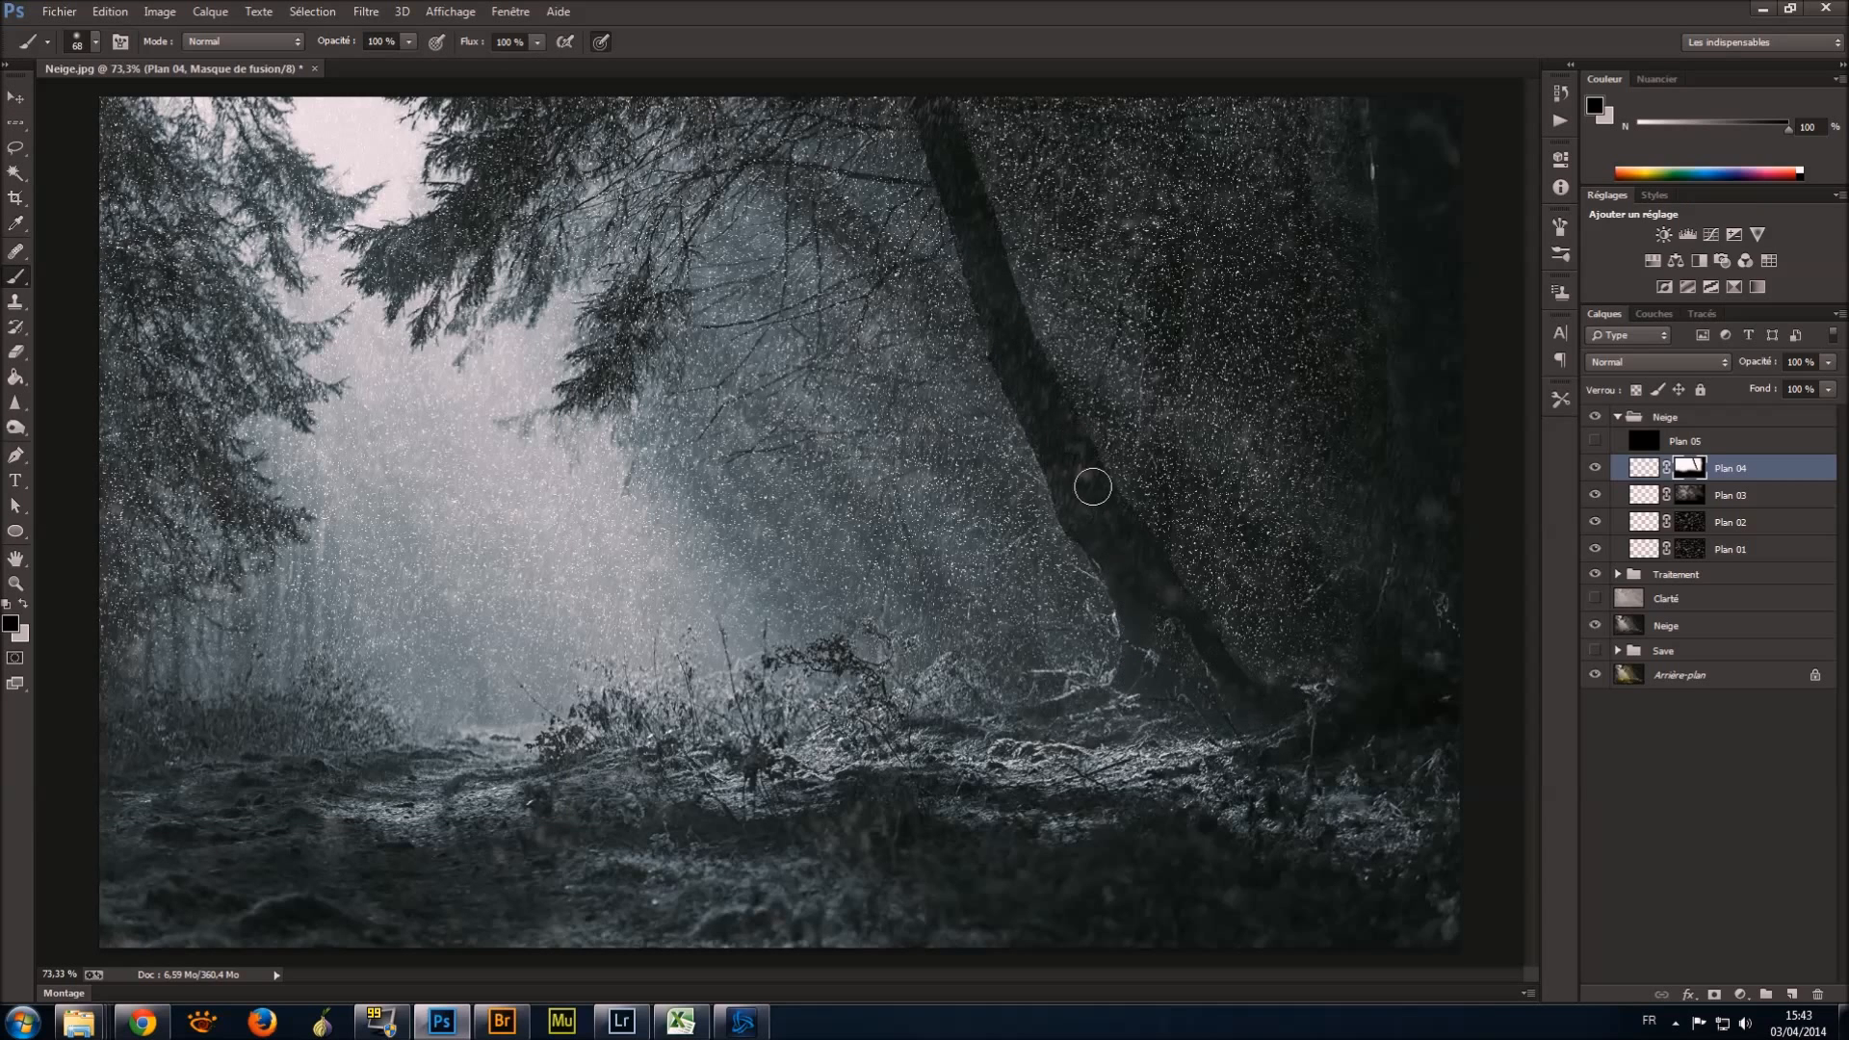
# Turn the snowflakes on the Plan 04 layer into slanted streaks with Flou directionnel.
pyautogui.press('x')
pyautogui.click(1644, 469)
pyautogui.click(366, 12)
pyautogui.moveTo(566, 281)
pyautogui.click(790, 435)
pyautogui.click(1136, 274)
pyautogui.click(366, 11)
pyautogui.click(807, 418)
pyautogui.moveTo(1259, 734); pyautogui.dragTo(1265, 734)
pyautogui.click(1526, 431)
# Fade the Plan 04 snow over the branches and central forest by painting black on its mask with a 443 px brush at 24 % opacity.
pyautogui.click(1691, 468)
pyautogui.click(95, 44)
pyautogui.moveTo(174, 103); pyautogui.dragTo(217, 103)
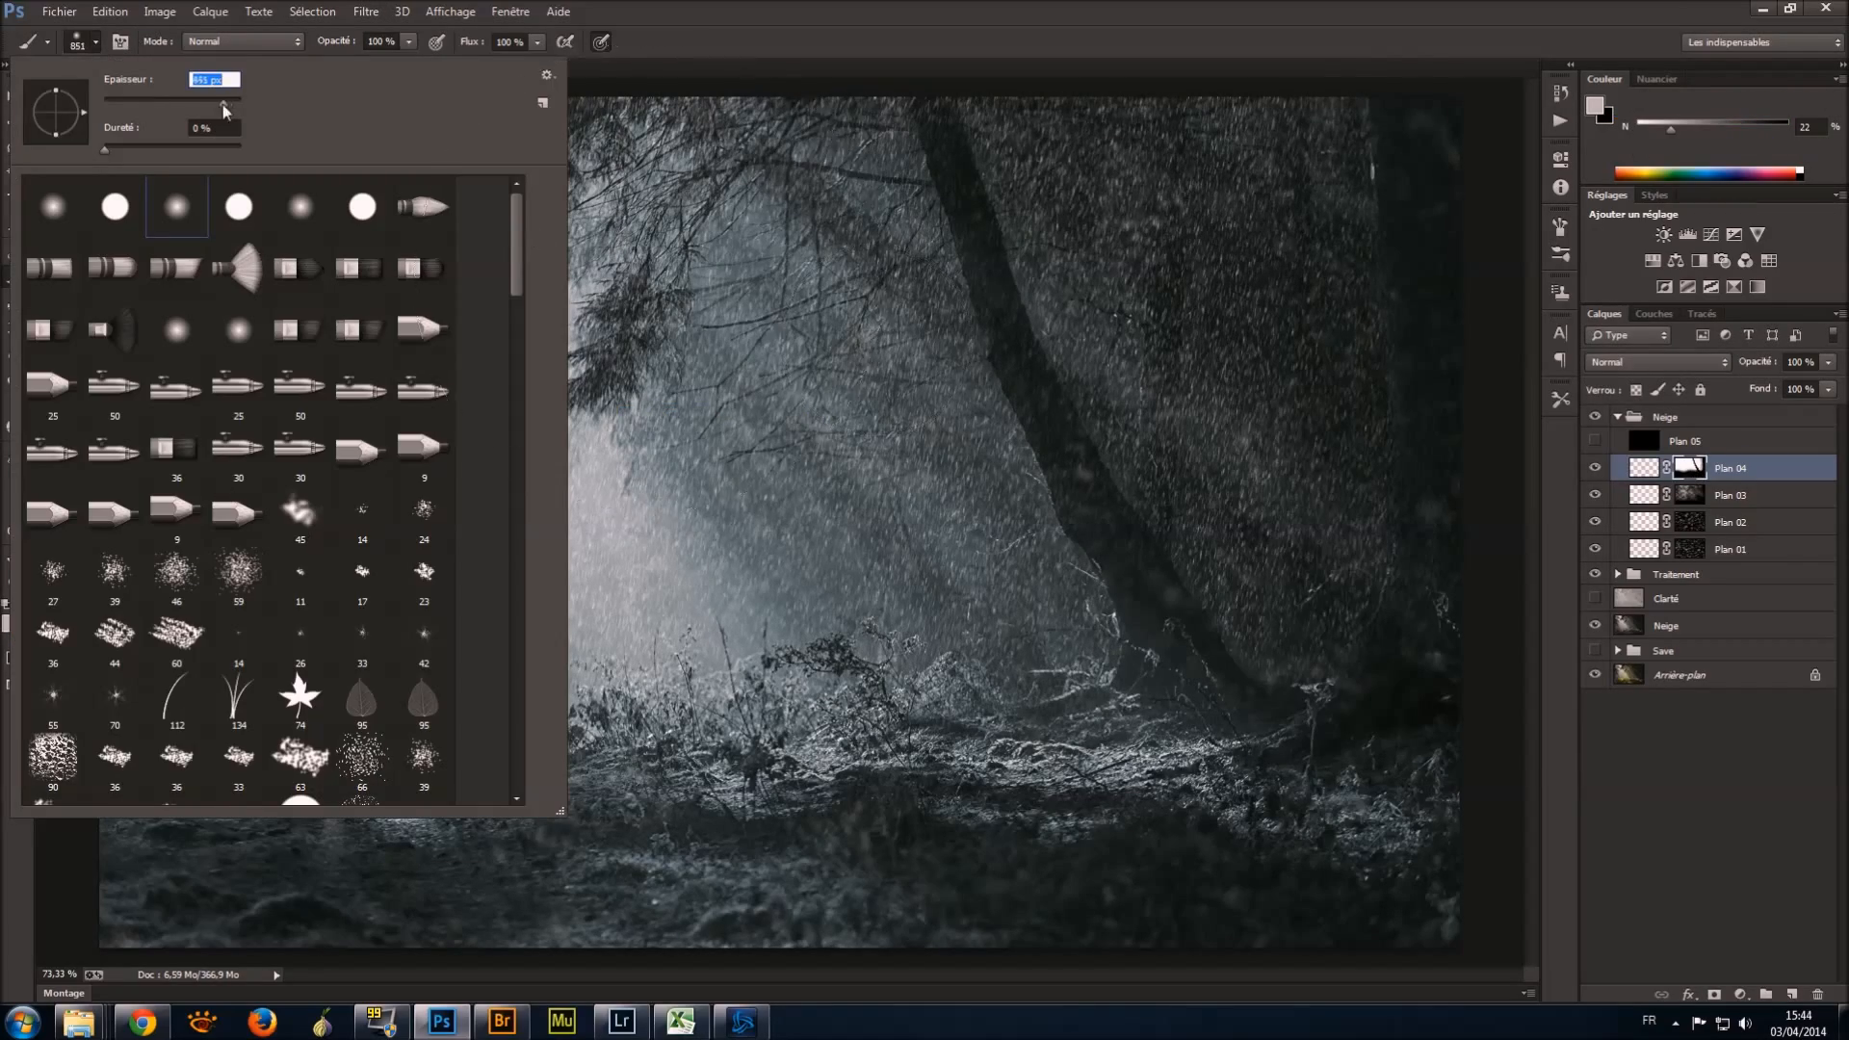
pyautogui.click(920, 5)
pyautogui.click(23, 604)
pyautogui.moveTo(764, 569)
pyautogui.mouseDown()
pyautogui.moveTo(799, 533)
pyautogui.moveTo(835, 378)
pyautogui.mouseUp()
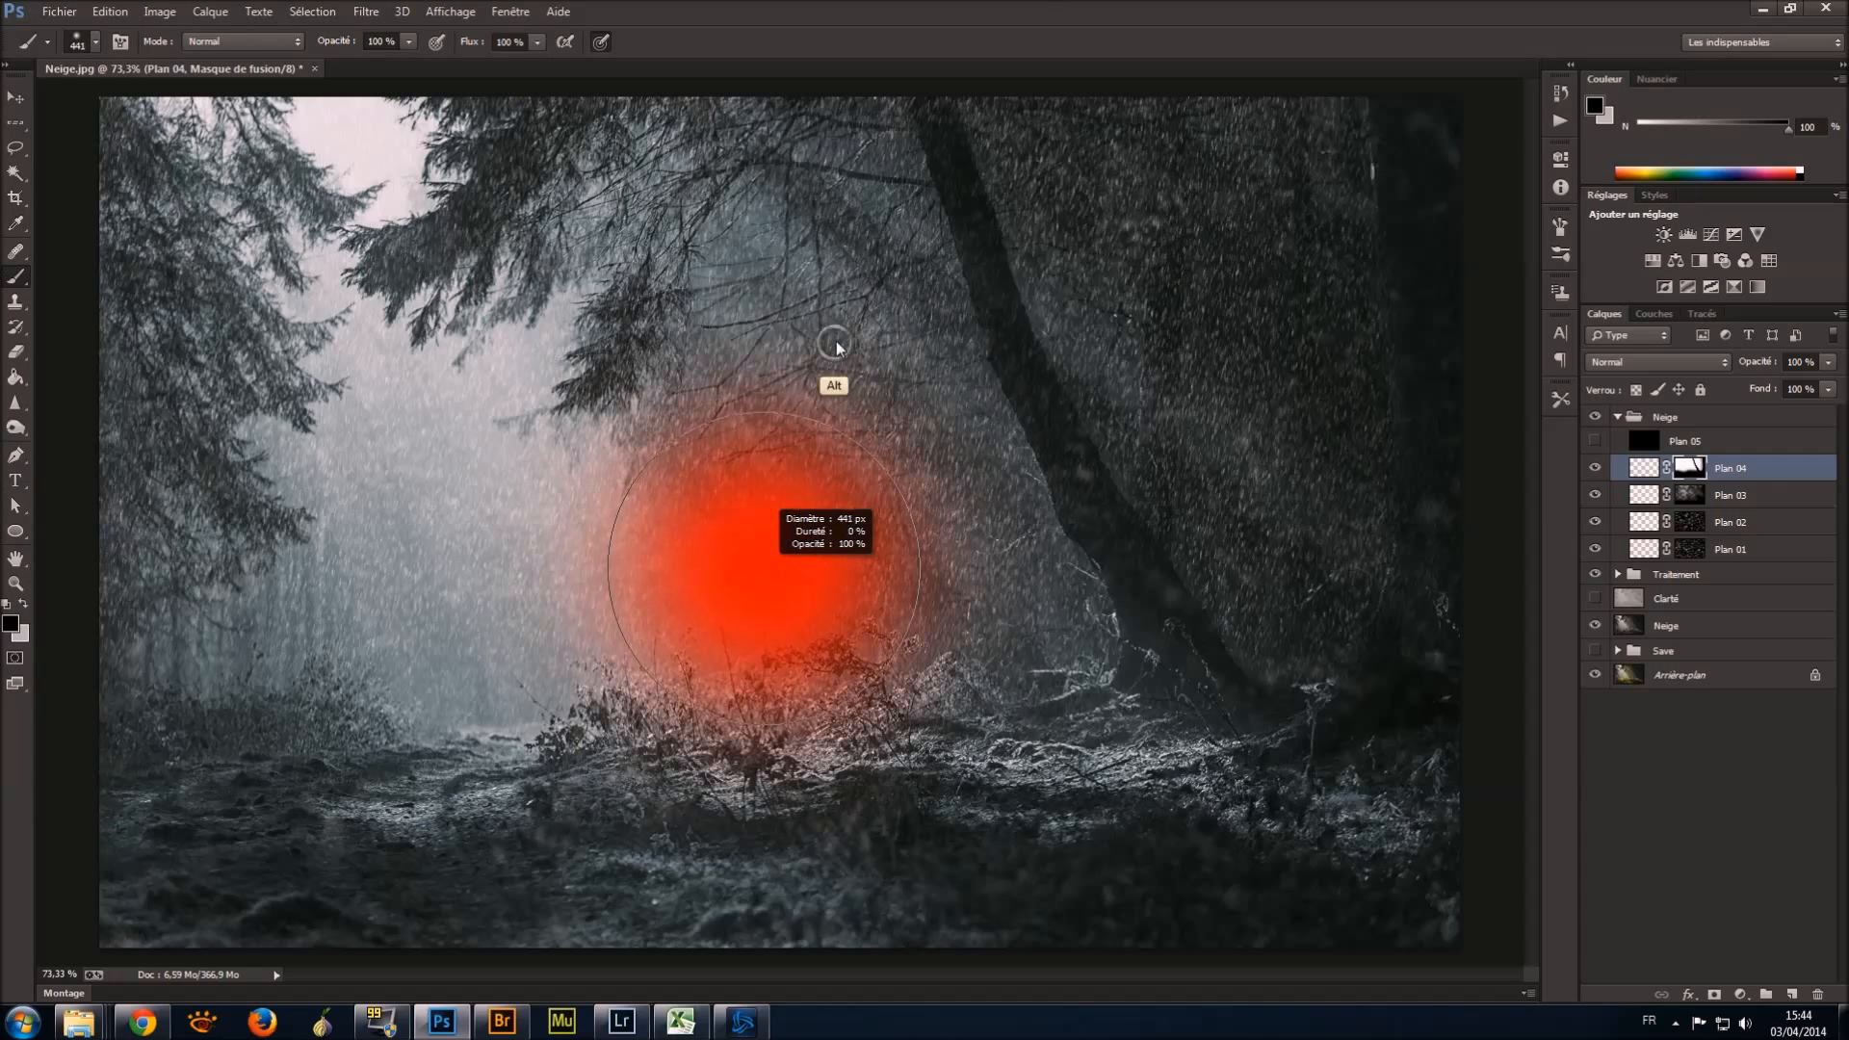
pyautogui.click(409, 41)
pyautogui.moveTo(499, 62); pyautogui.dragTo(421, 63)
pyautogui.moveTo(1049, 214)
pyautogui.mouseDown()
pyautogui.moveTo(402, 281)
pyautogui.moveTo(881, 615)
pyautogui.moveTo(467, 302)
pyautogui.mouseUp()
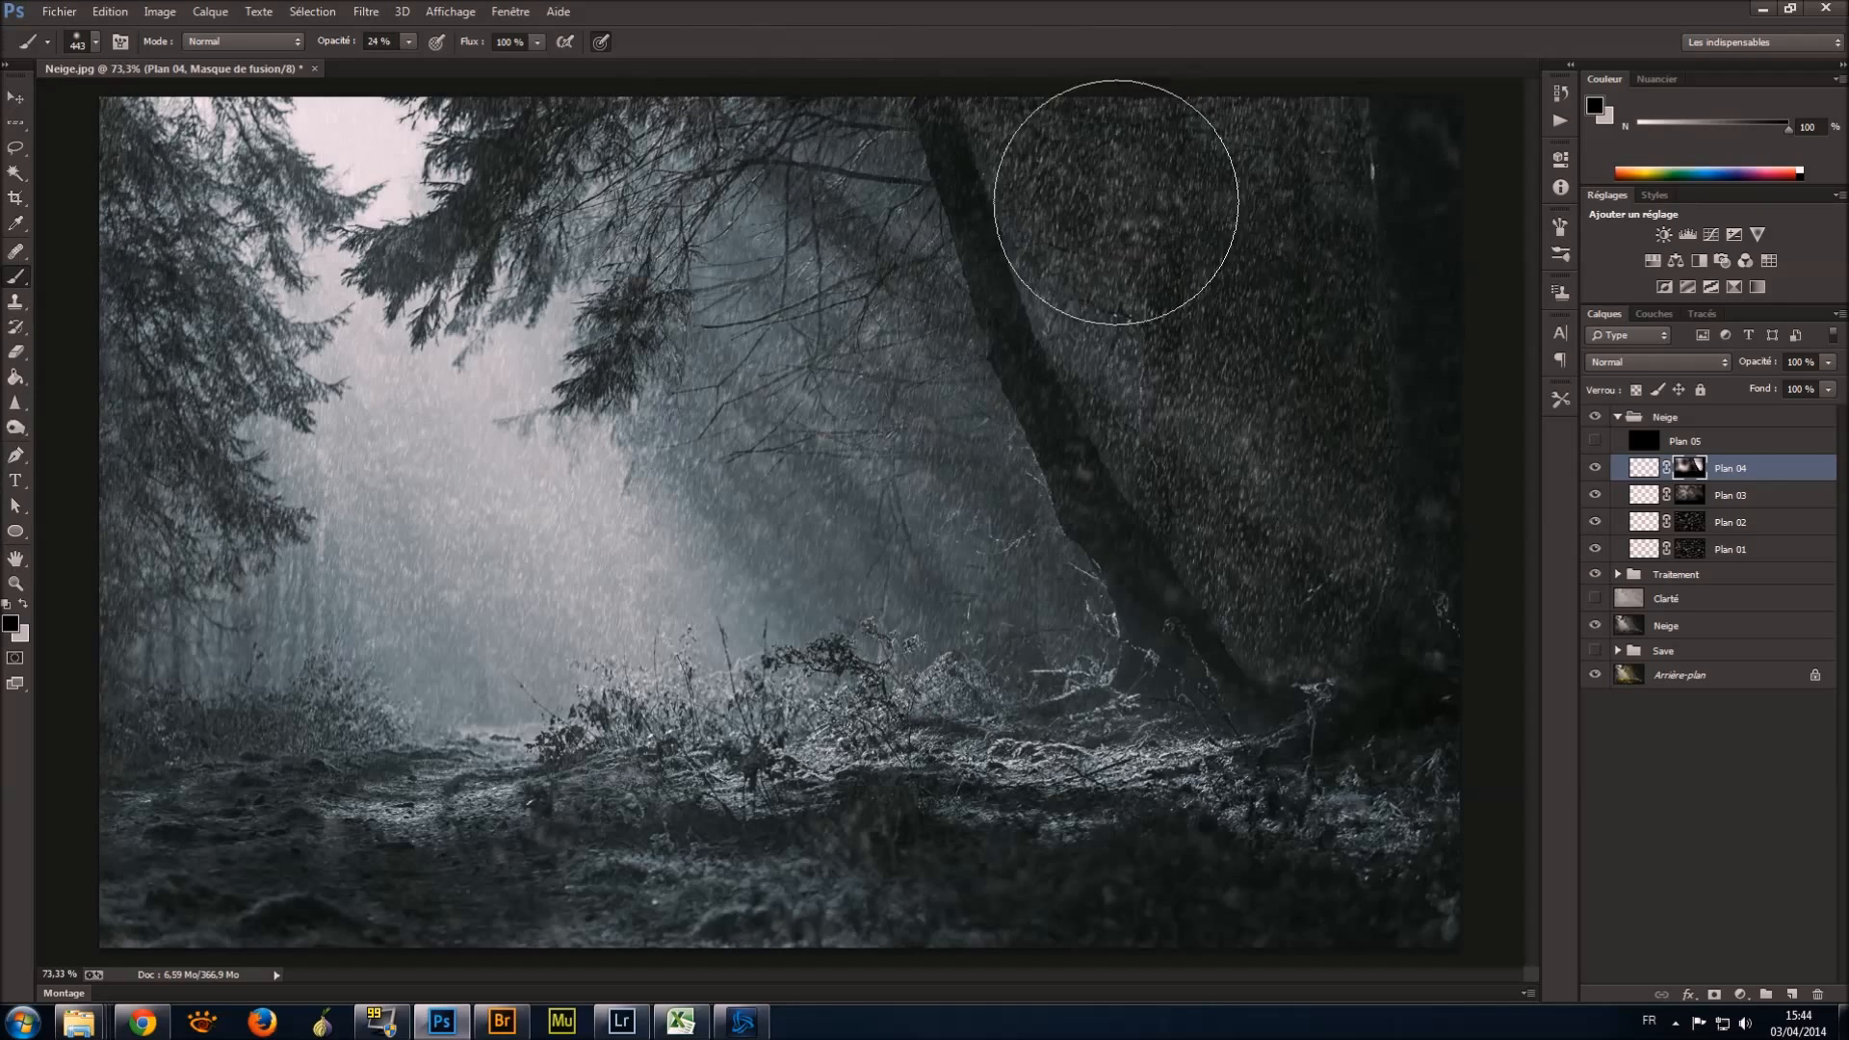
# Thin out the Plan 03 snow over the dark right-hand trees by painting its mask black at 24 % opacity.
pyautogui.hotkey('alt', '[')
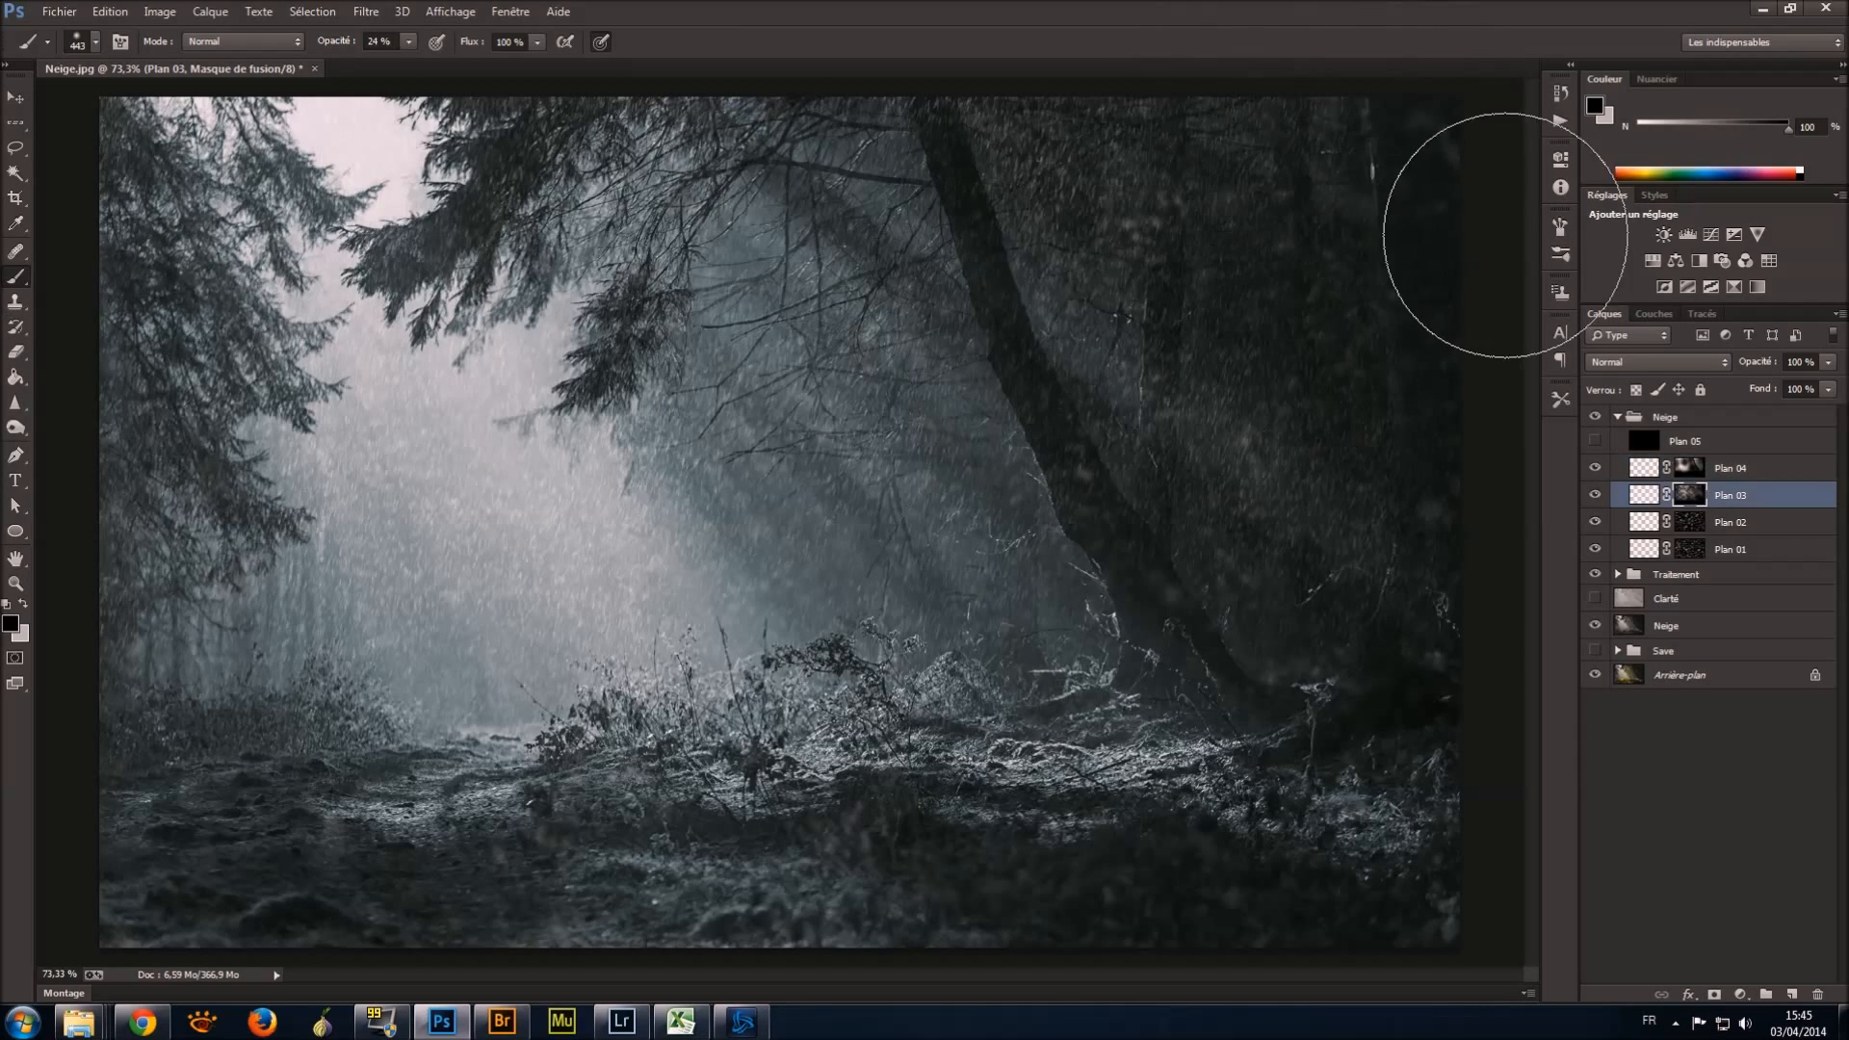
pyautogui.hotkey('alt', ']')
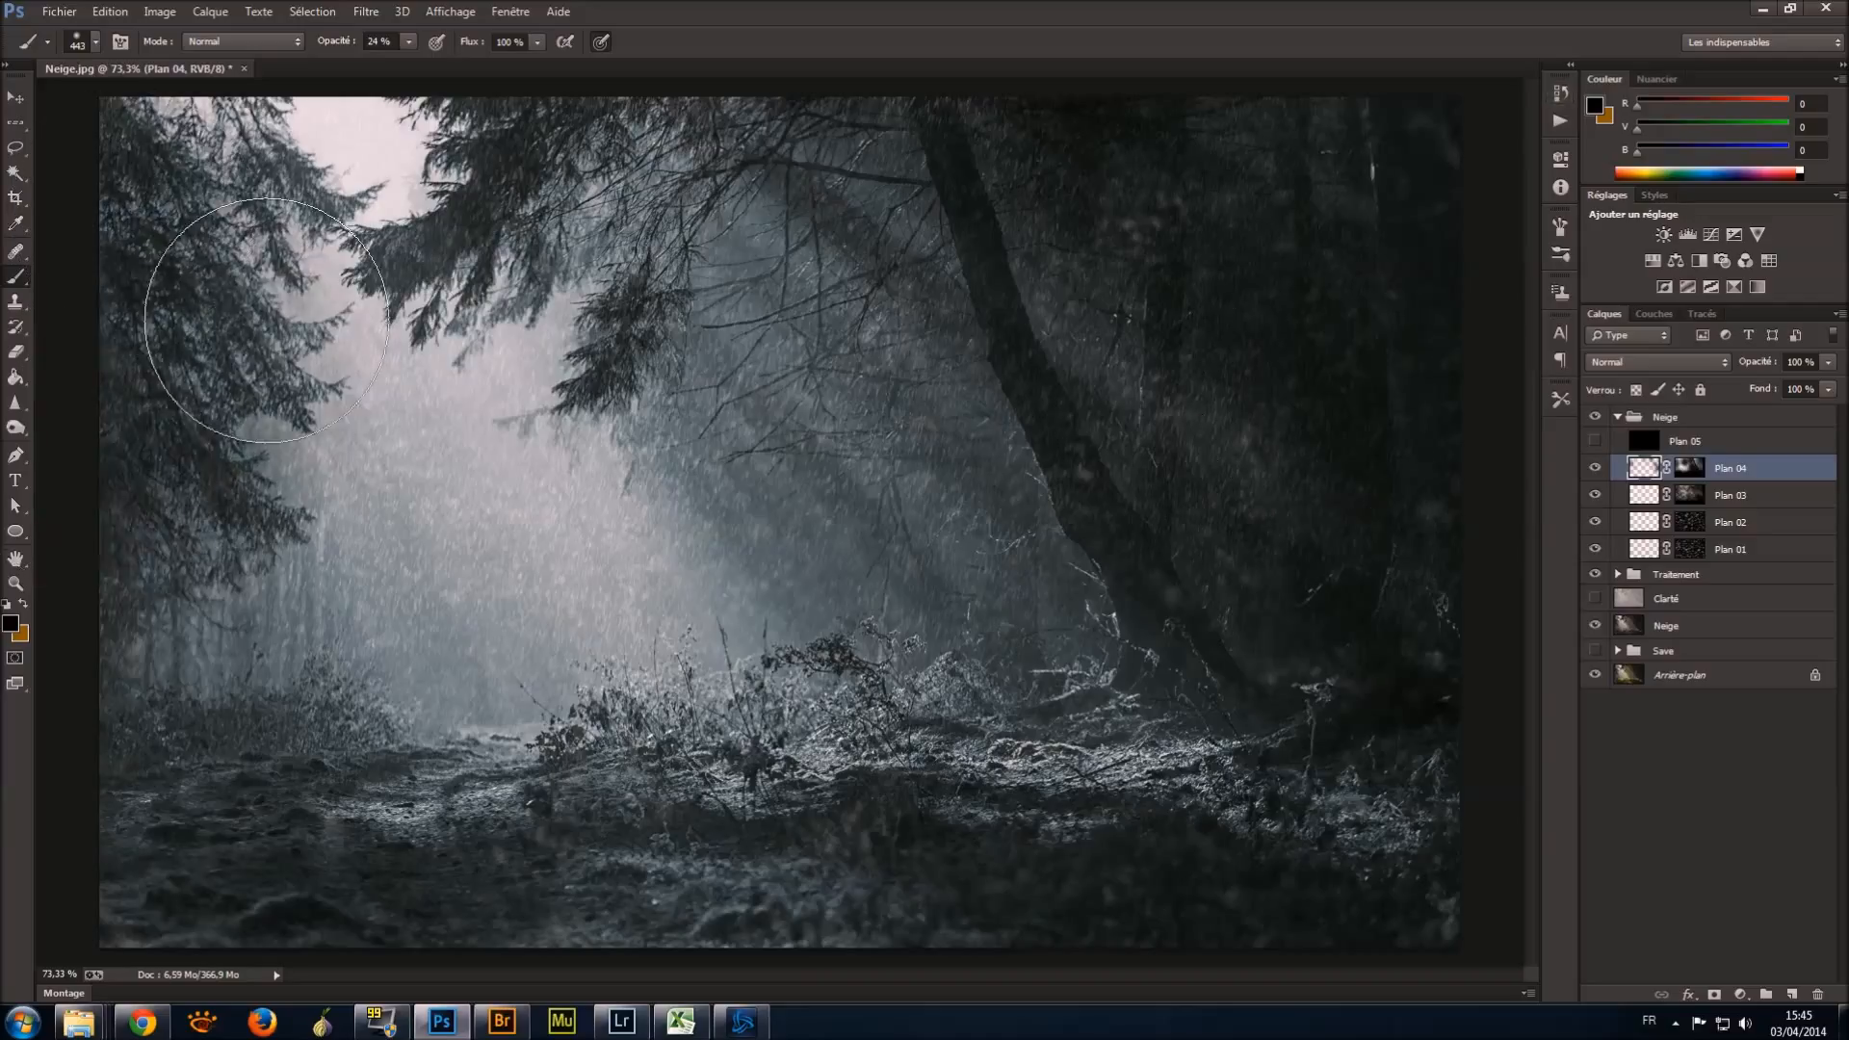
# Generate very fine white specks on Plan 05, add a layer mask and paint the ground out in black at 100 % opacity.
pyautogui.hotkey('alt', ']')
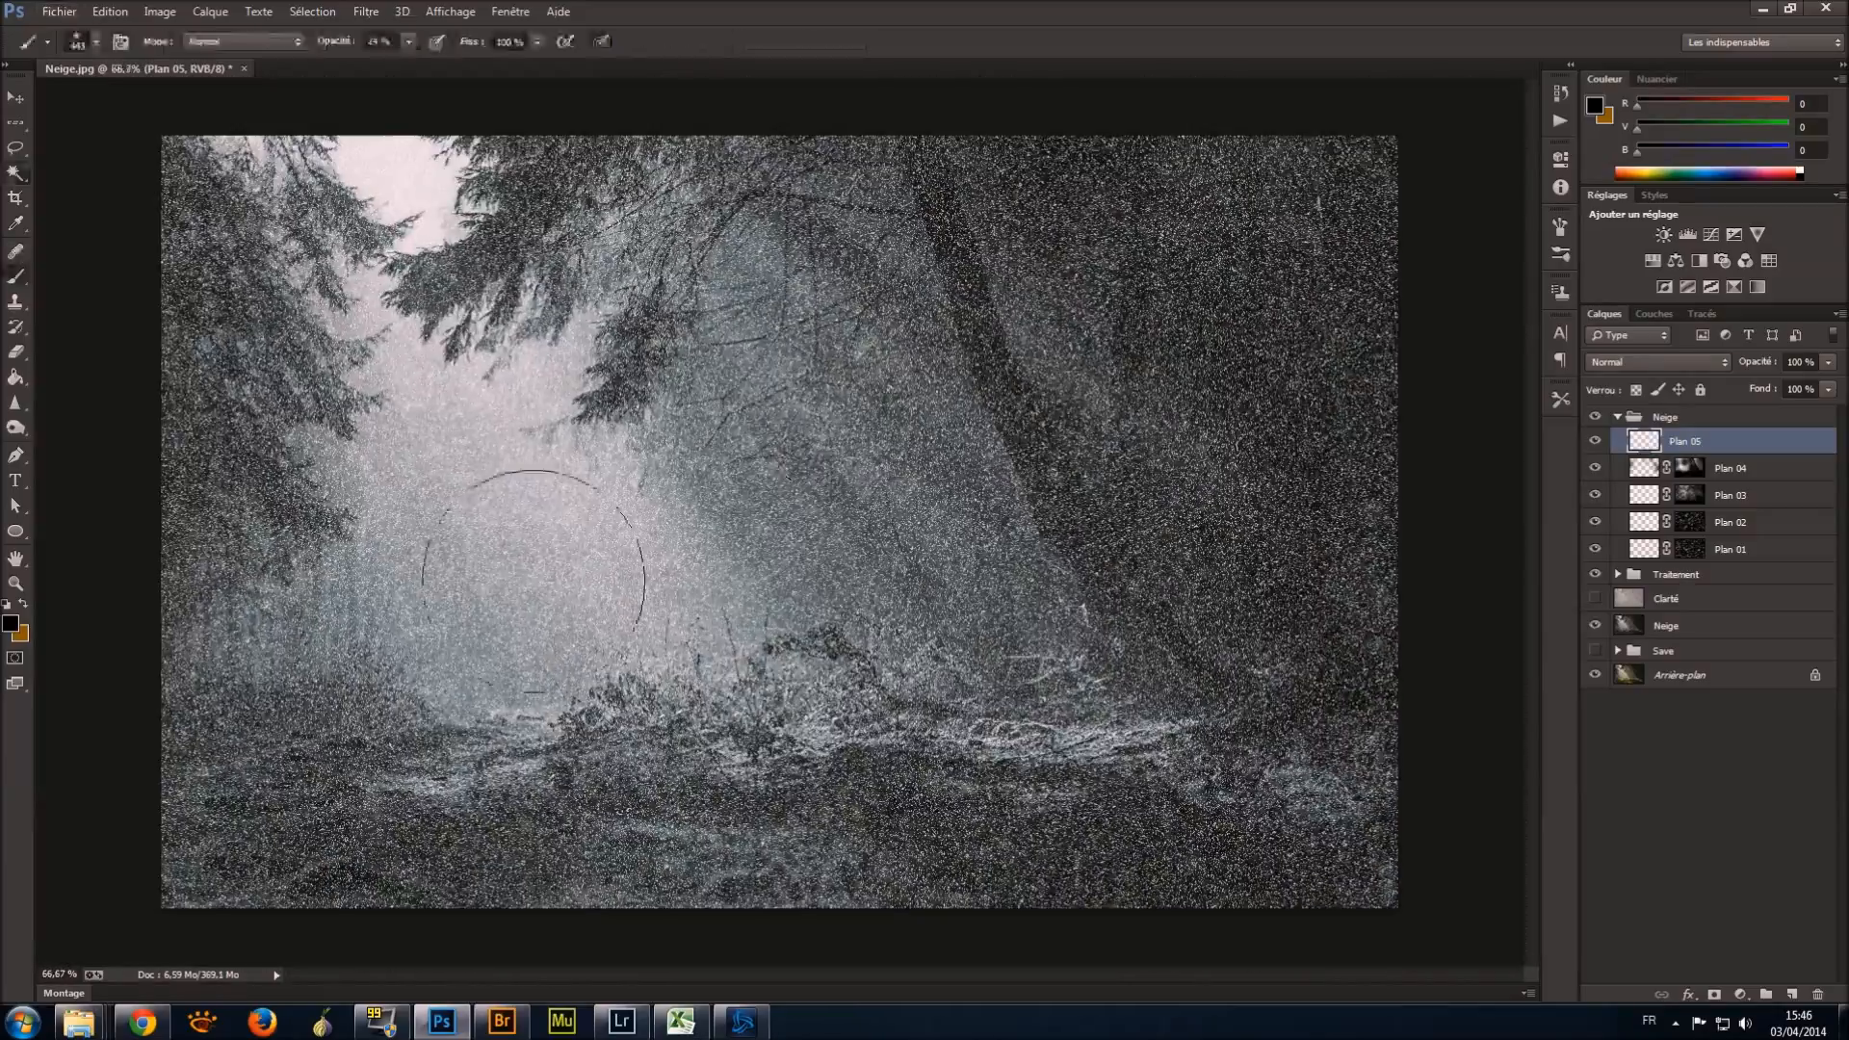
pyautogui.moveTo(125, 848); pyautogui.dragTo(1454, 493)
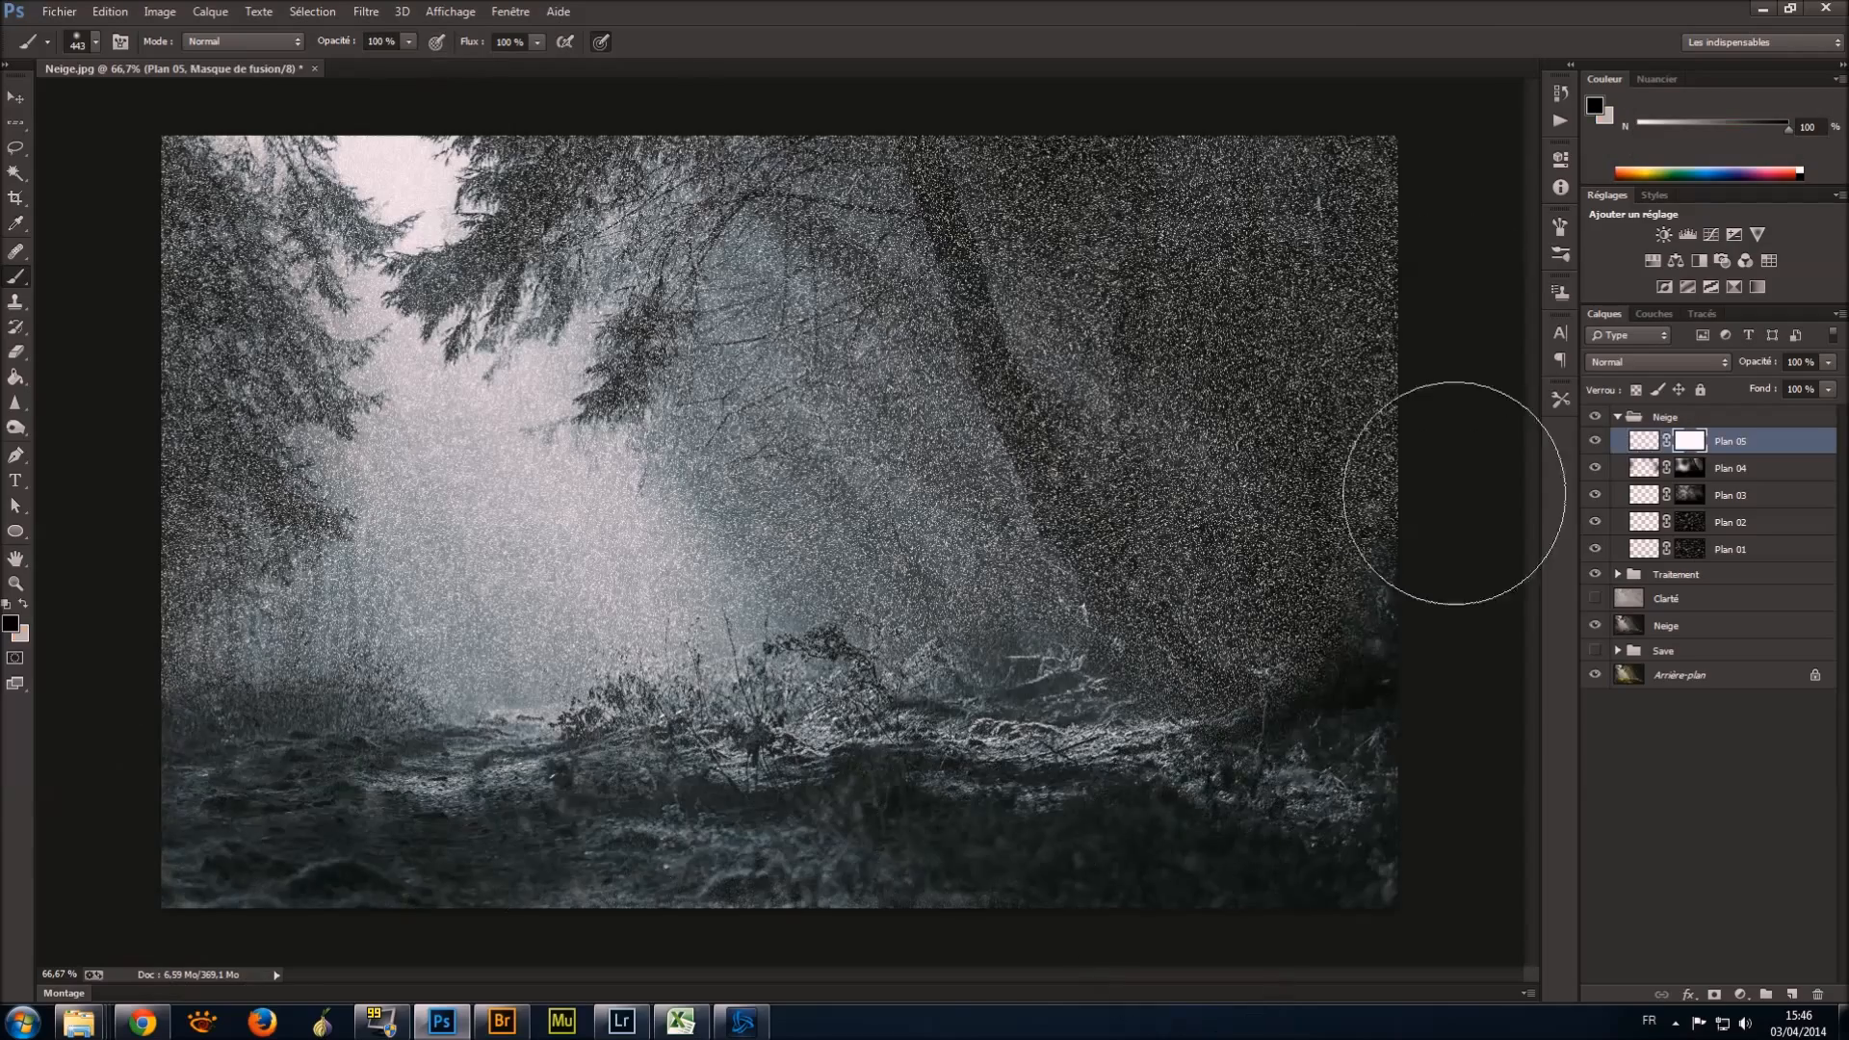
# Mask the Plan 05 snow off the leaning tree trunk with a 75 px black brush.
pyautogui.click(95, 41)
pyautogui.write('75')
pyautogui.press('Return')
pyautogui.moveTo(920, 139)
pyautogui.mouseDown()
pyautogui.moveTo(937, 202)
pyautogui.moveTo(1233, 704)
pyautogui.mouseUp()
# Fade the Plan 05 snow over the trees and branches by painting black on its mask with a 580 px brush at 26 % opacity.
pyautogui.click(95, 41)
pyautogui.moveTo(224, 103); pyautogui.dragTo(235, 103)
pyautogui.press('Return')
pyautogui.keyDown('alt'); pyautogui.rightClick(1195, 318); pyautogui.keyUp('alt')
pyautogui.rightClick(900, 352)
pyautogui.press('Return')
pyautogui.press('2')
pyautogui.press('6')
pyautogui.moveTo(991, 103)
pyautogui.mouseDown()
pyautogui.moveTo(819, 270)
pyautogui.moveTo(164, 125)
pyautogui.mouseUp()
pyautogui.moveTo(1242, 193)
pyautogui.mouseDown()
pyautogui.moveTo(691, 170)
pyautogui.moveTo(693, 377)
pyautogui.moveTo(767, 190)
pyautogui.moveTo(761, 241)
pyautogui.mouseUp()
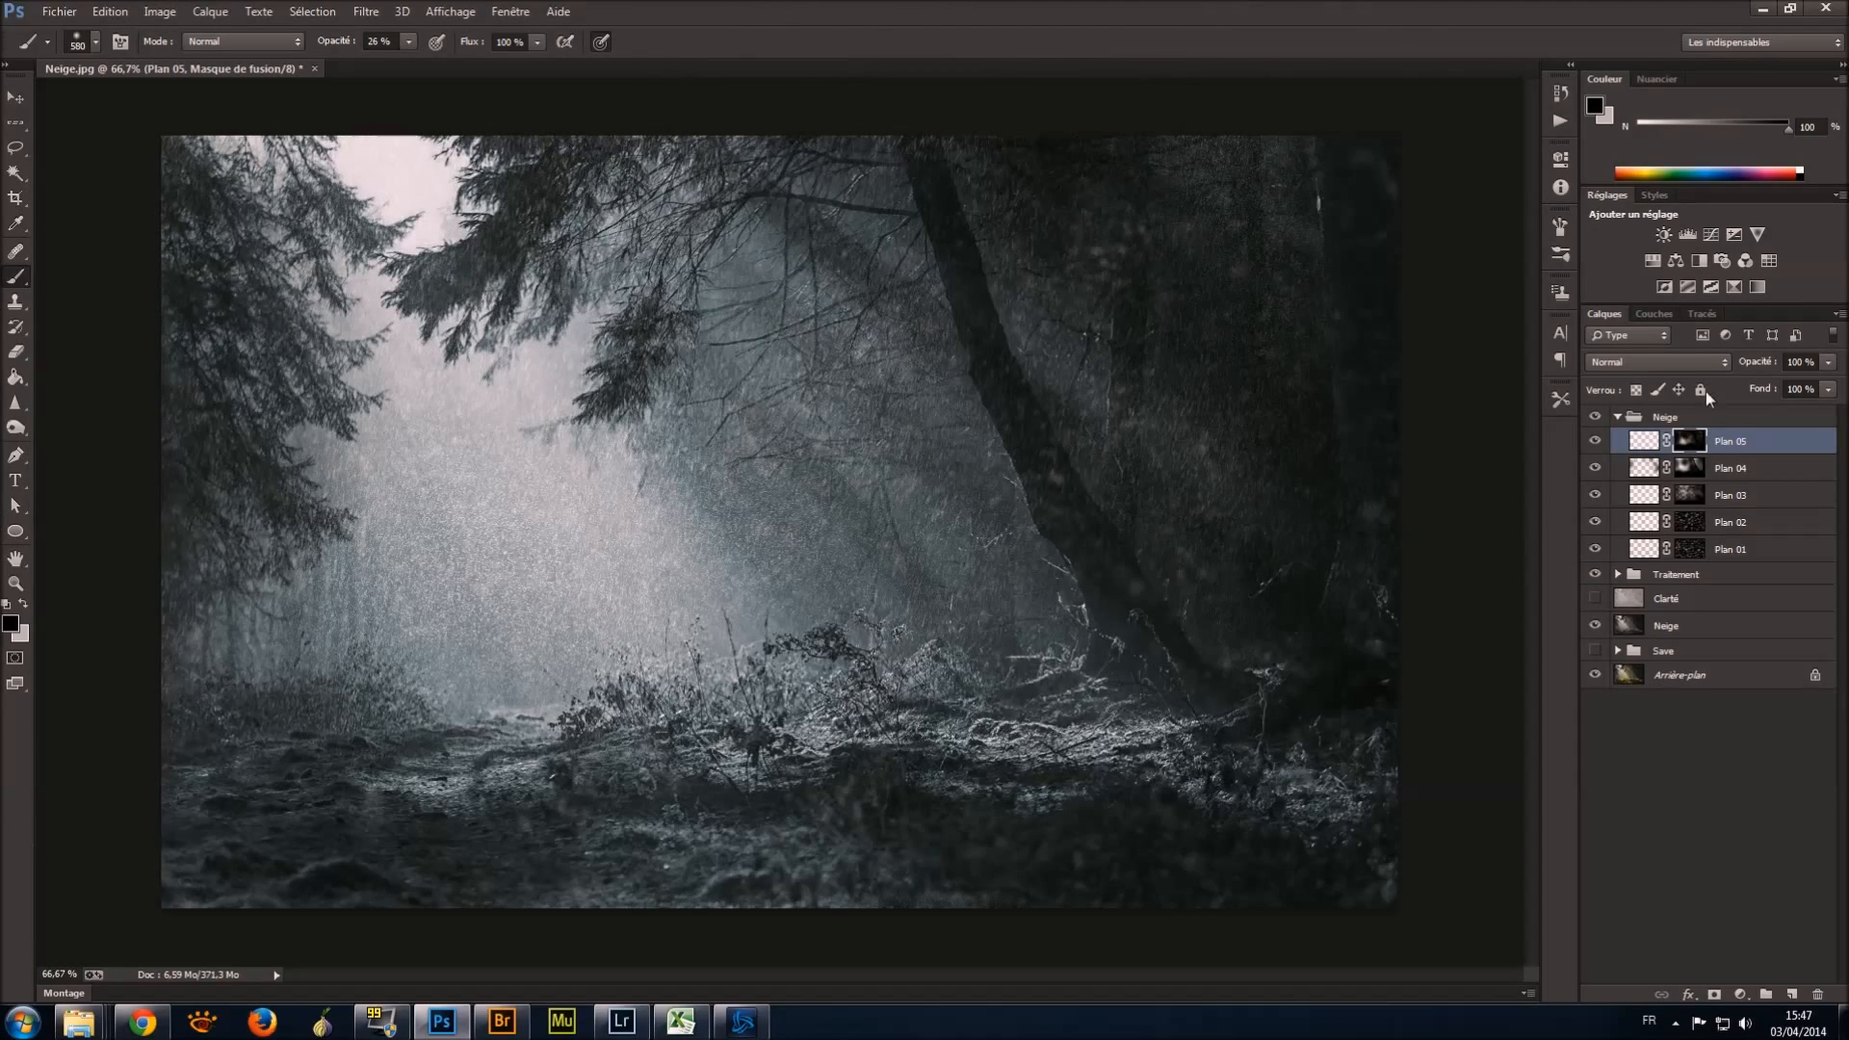
# Blur the fine specks on the Plan 05 layer into slanted streaks with Flou directionnel.
pyautogui.click(1644, 441)
pyautogui.click(366, 11)
pyautogui.click(723, 413)
pyautogui.moveTo(1276, 729); pyautogui.dragTo(1261, 732)
pyautogui.press('Return')
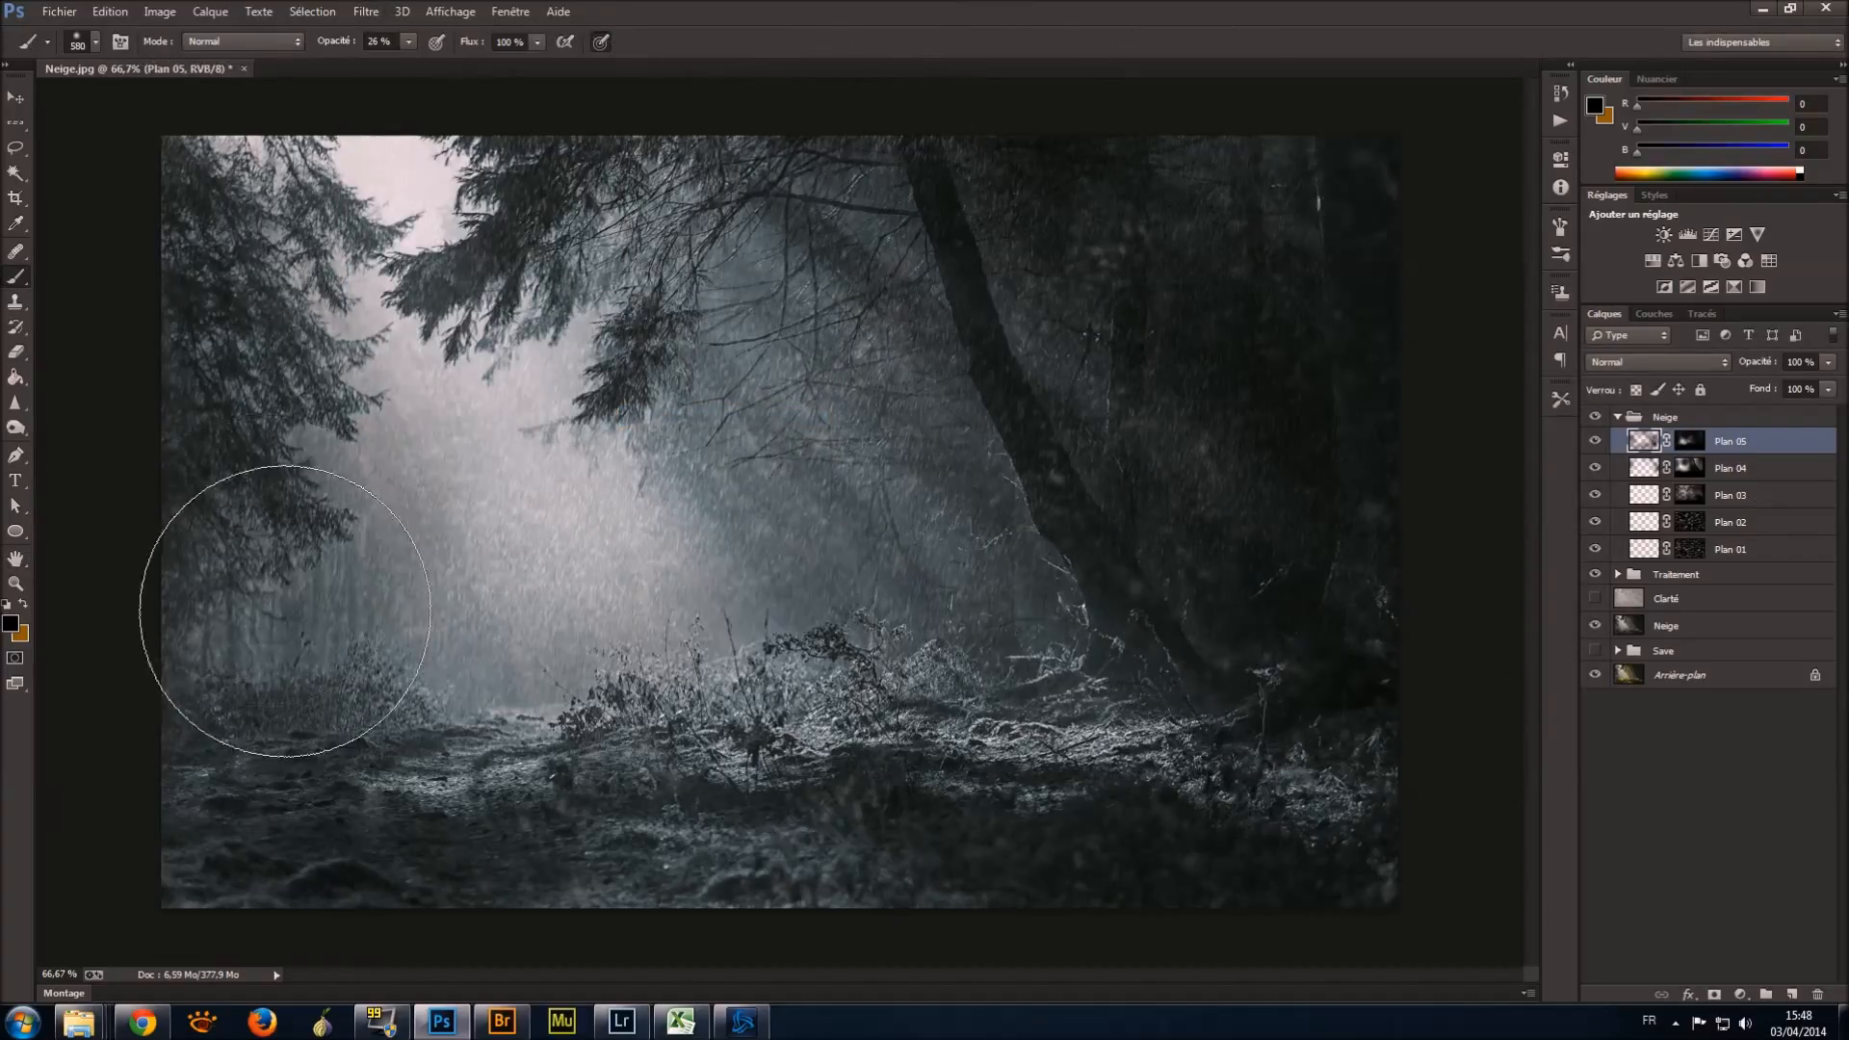
# Darken the forest sides with black at 26 % opacity on a new layer above Plan 05, and collapse the Neige group.
pyautogui.click(1638, 467)
pyautogui.click(1644, 441)
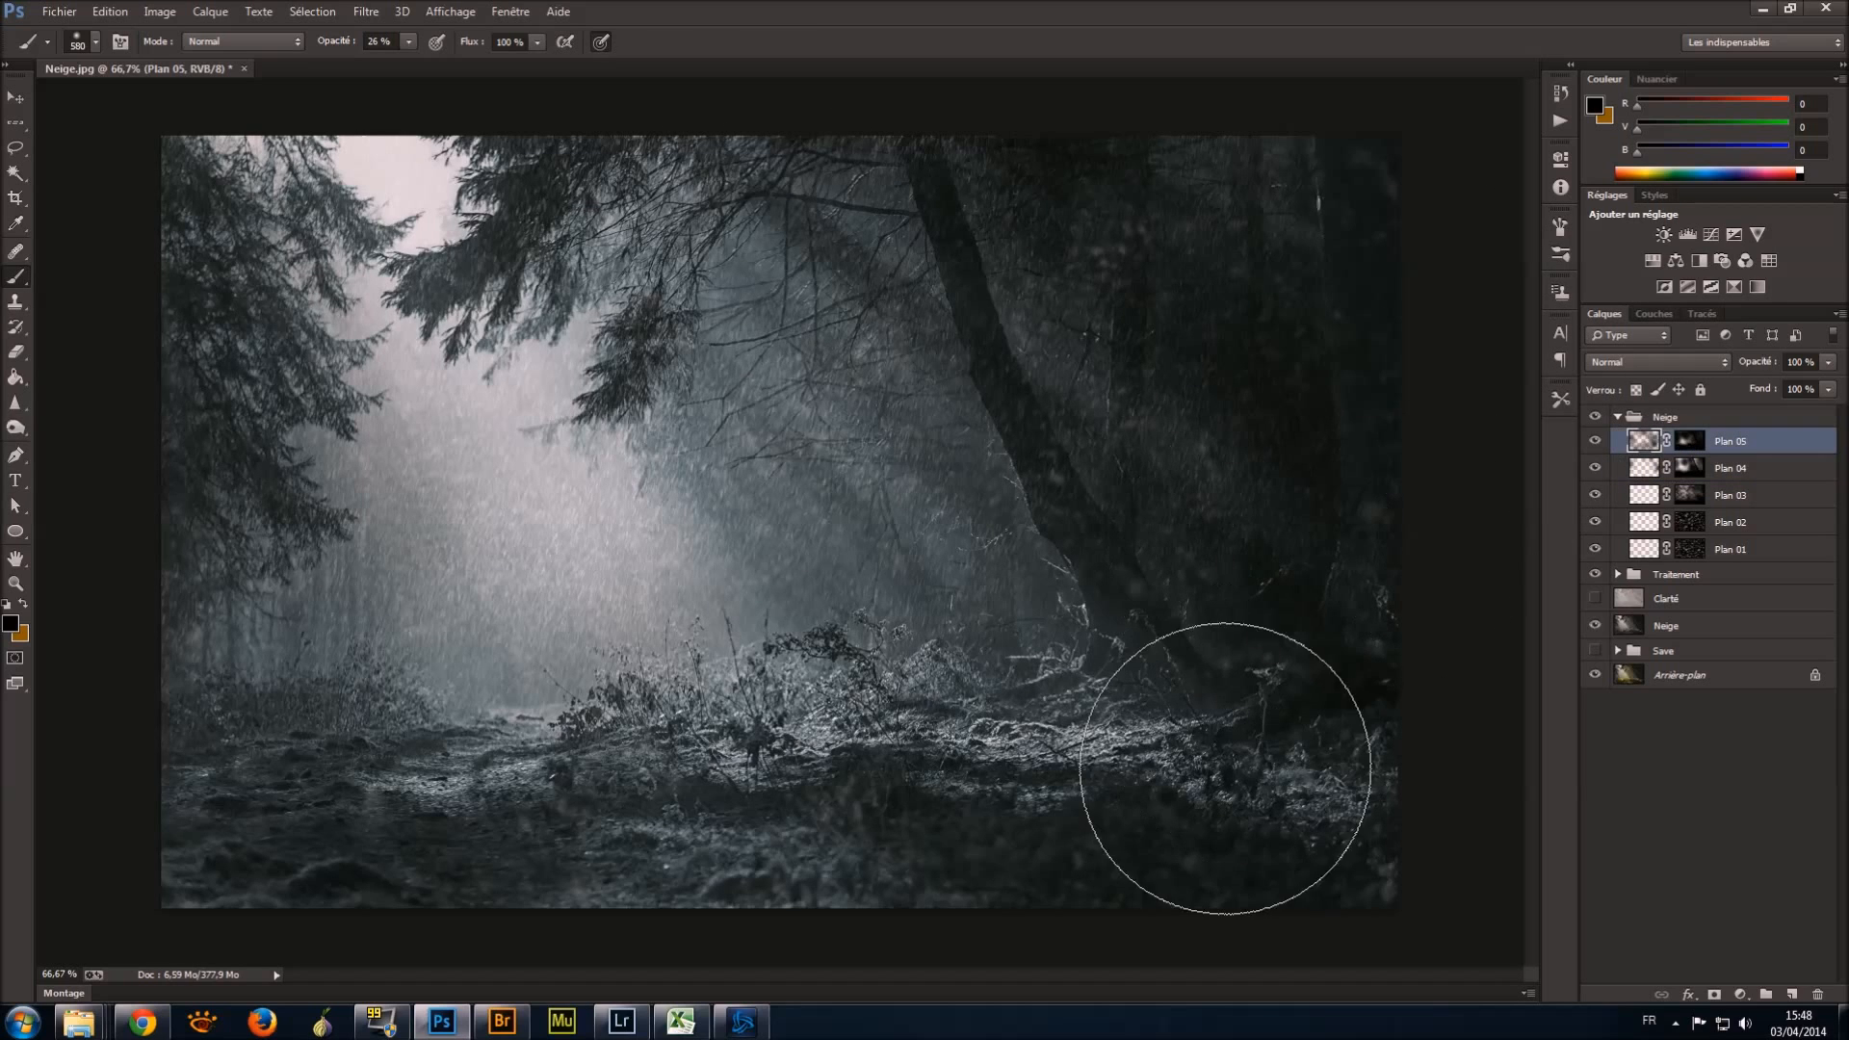
pyautogui.click(1690, 442)
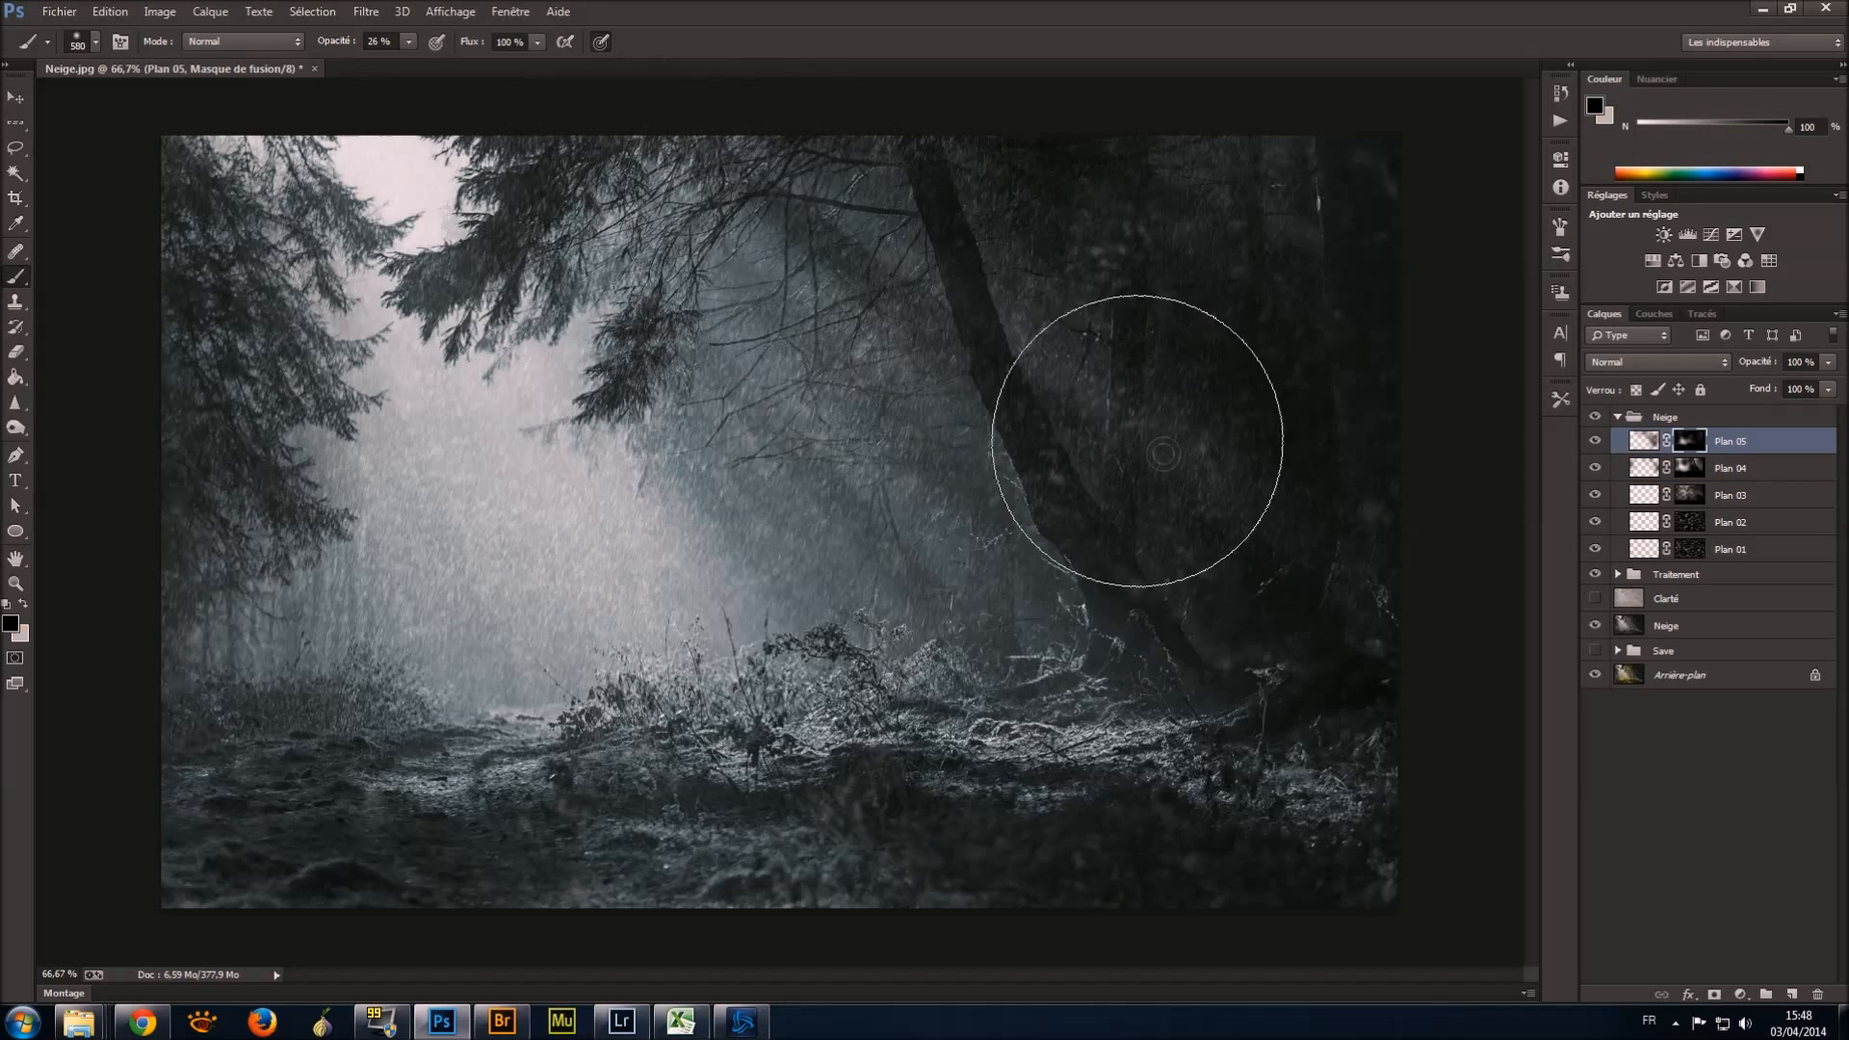
pyautogui.click(1685, 469)
pyautogui.hotkey('ctrl', 'shift', 'alt', 'n')
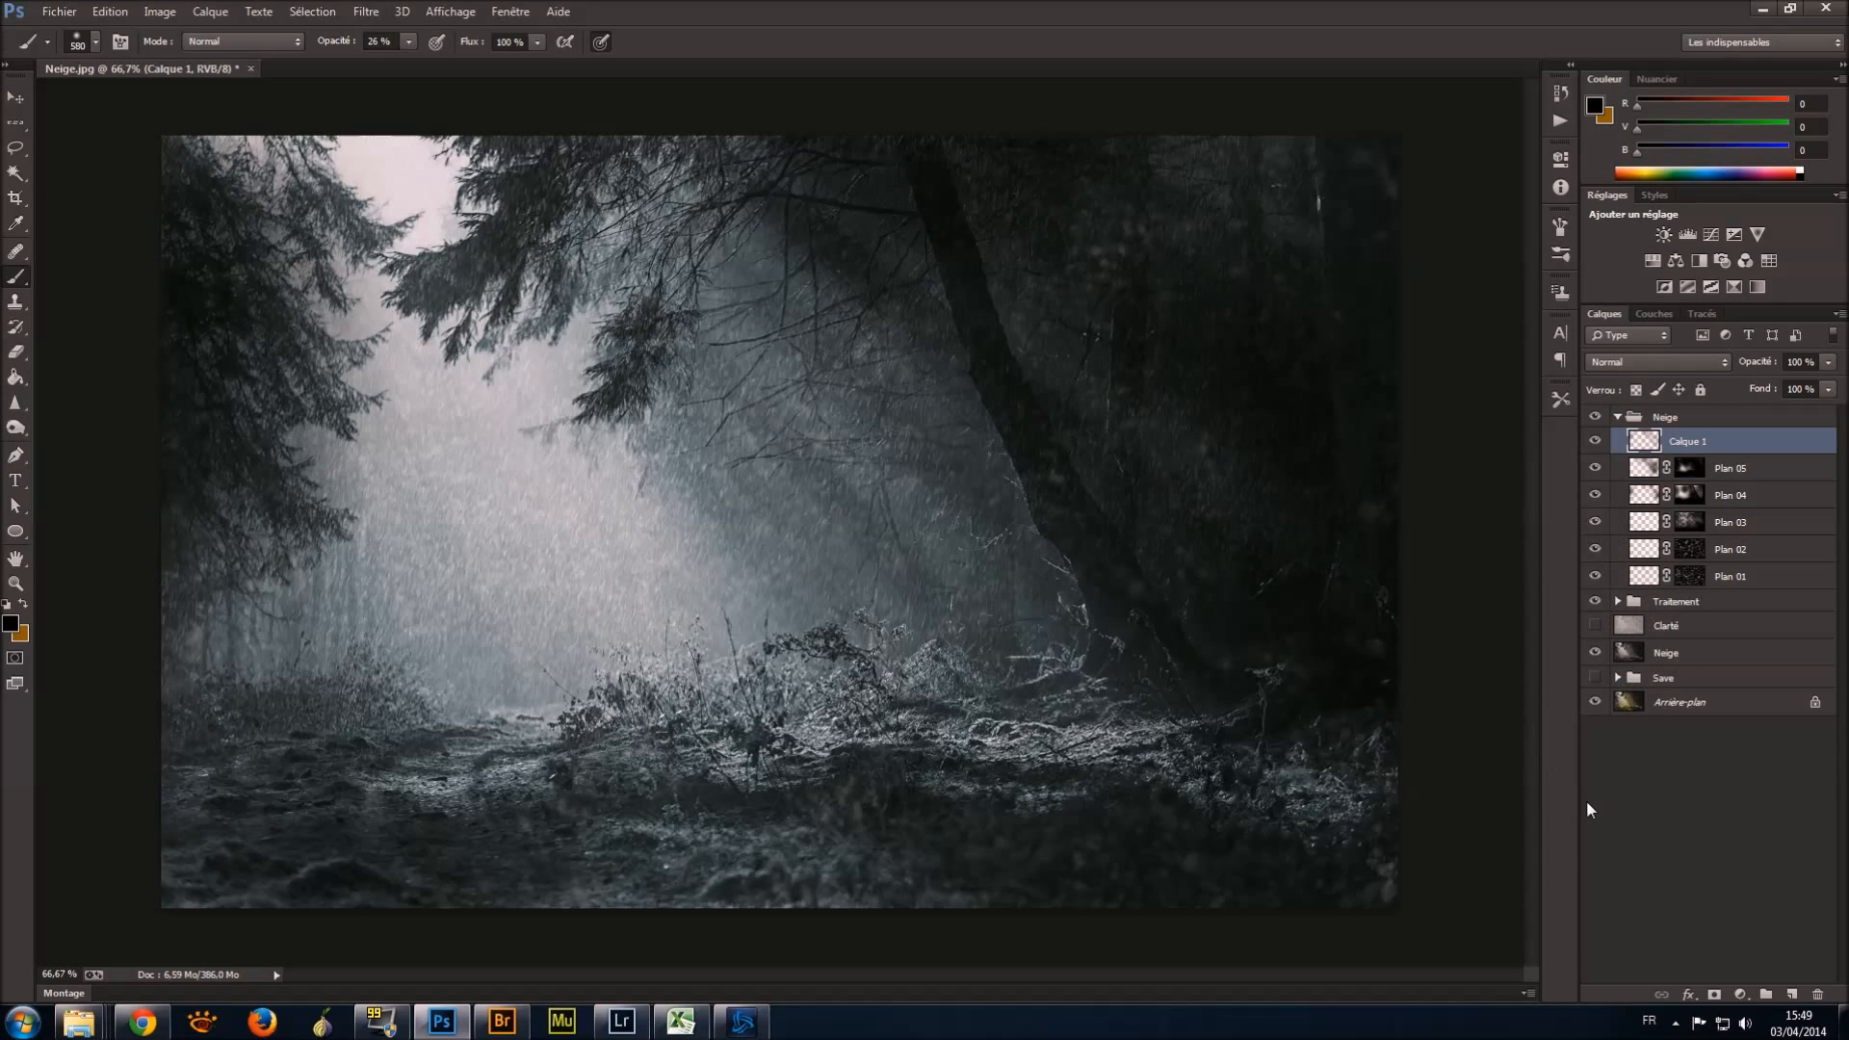
pyautogui.click(1617, 418)
pyautogui.click(1618, 417)
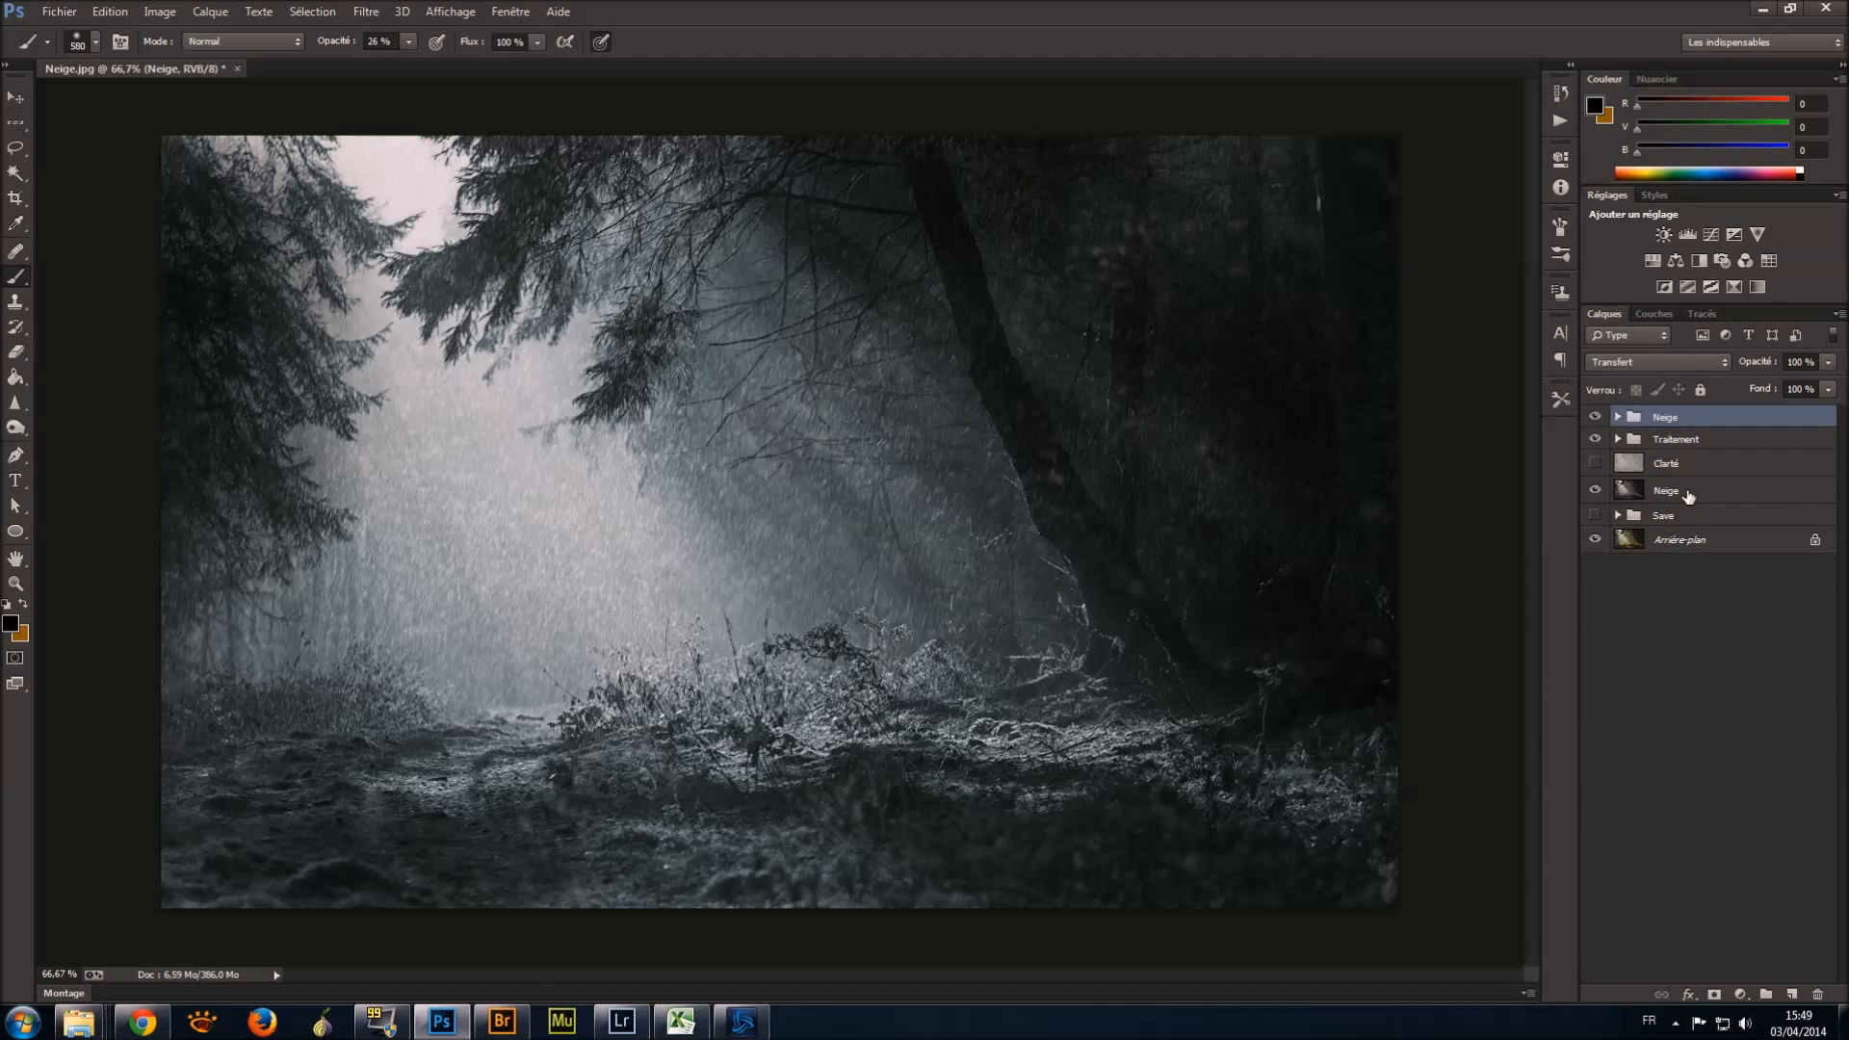
# Move the Traitement group above the Neige group, expand both groups and select the R 190/12/0 adjustment layer.
pyautogui.doubleClick(1671, 441)
pyautogui.moveTo(1788, 446); pyautogui.dragTo(1694, 414)
pyautogui.click(1620, 417)
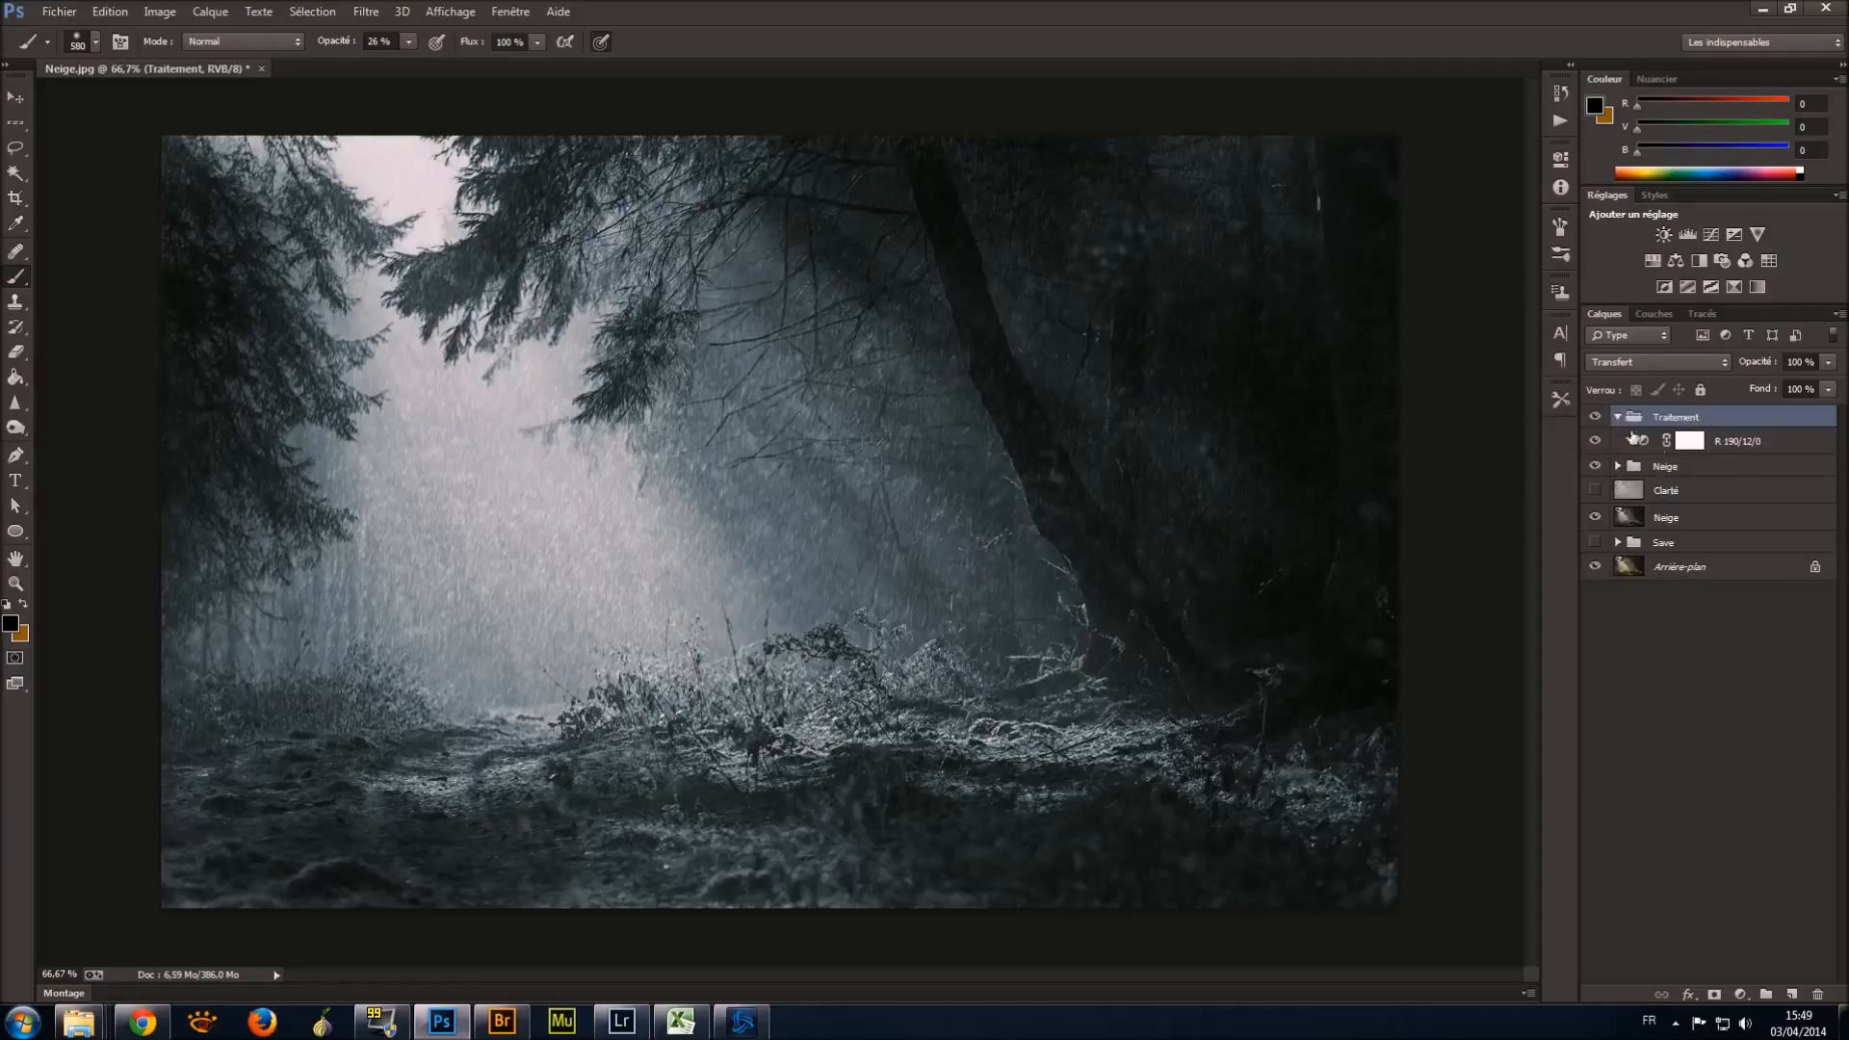
pyautogui.click(1738, 443)
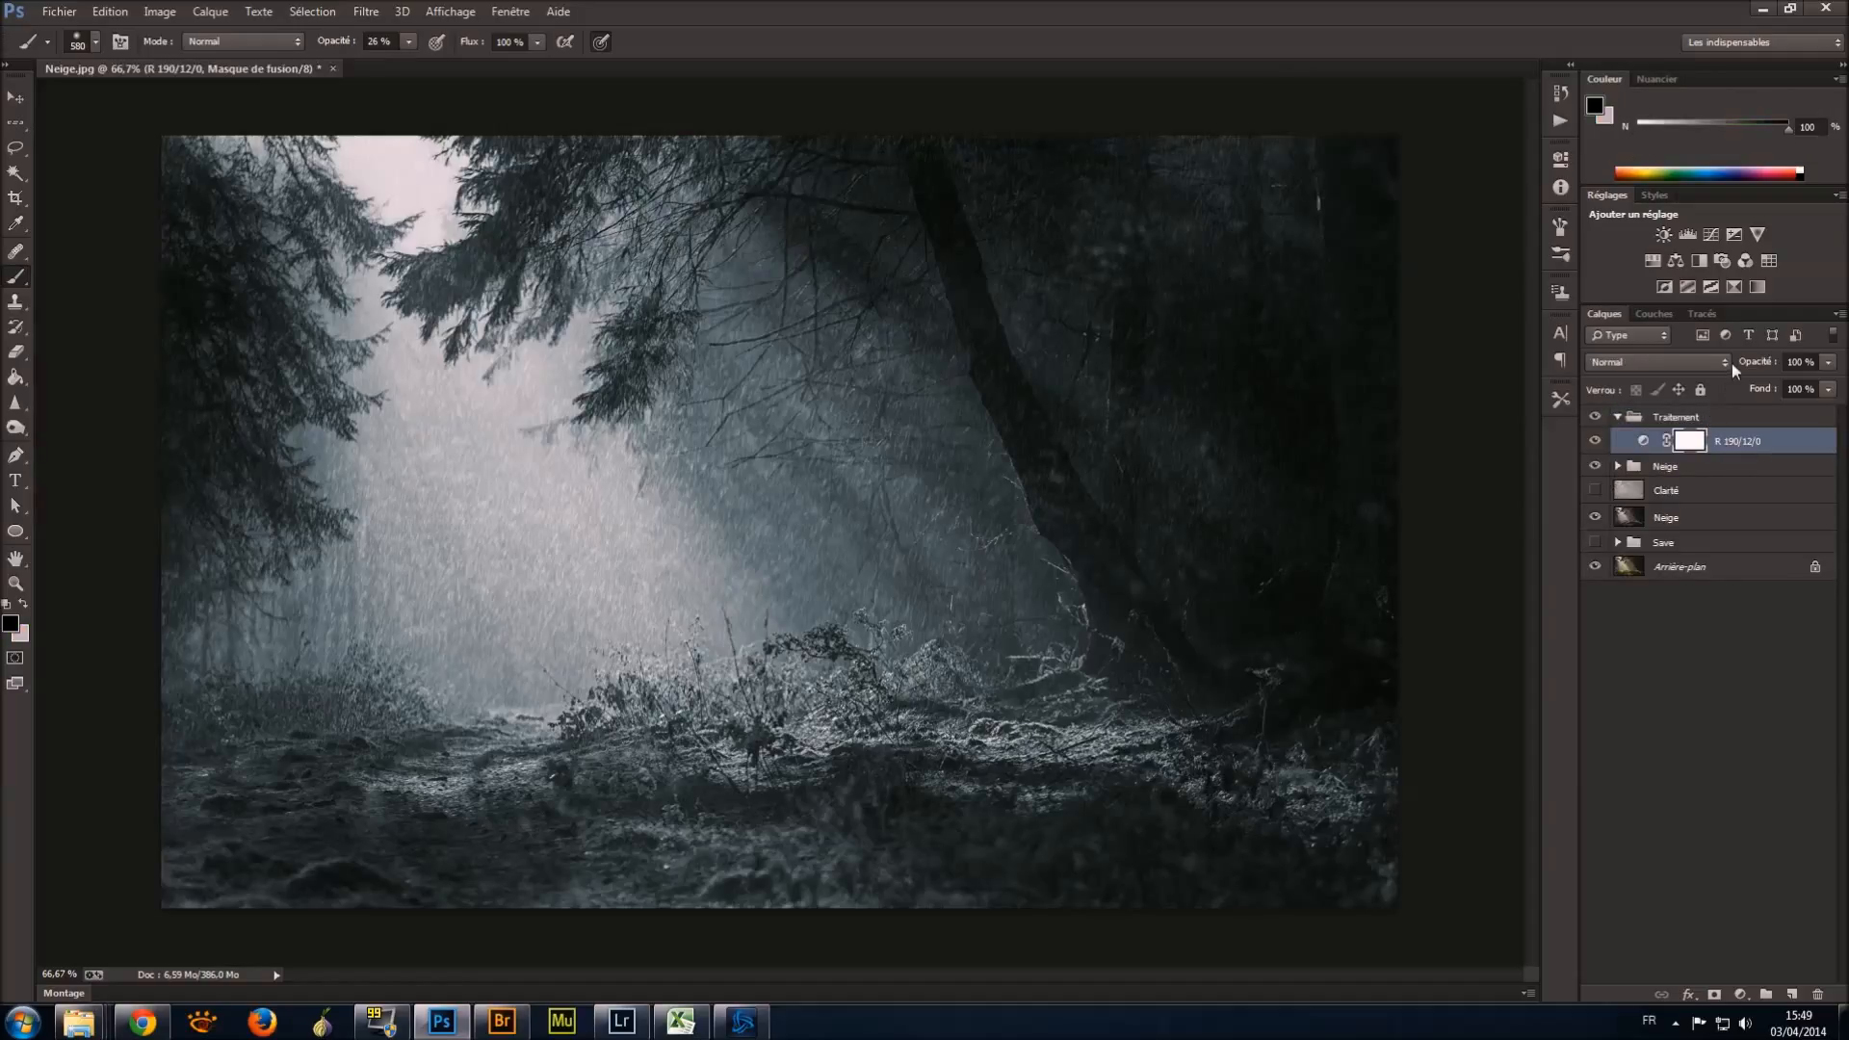
pyautogui.click(1619, 466)
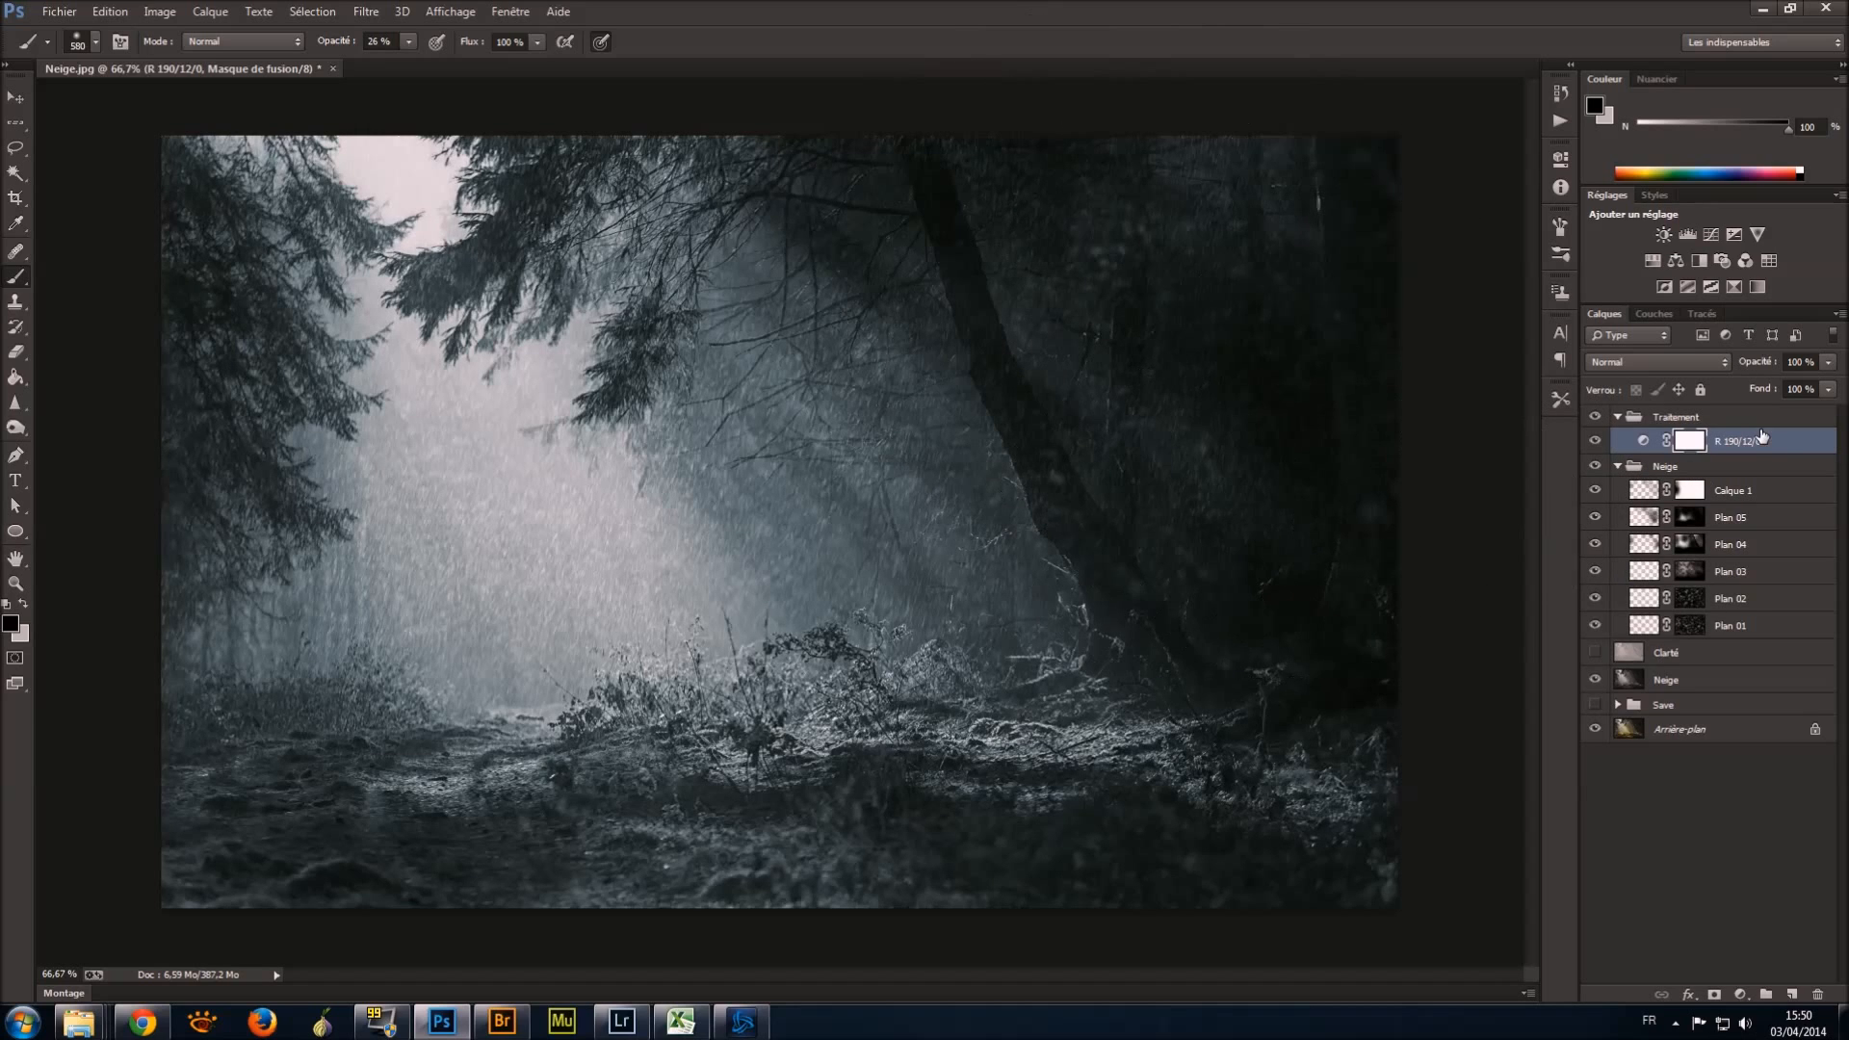
# Add a Courbes adjustment layer above R 190/12/0, raise its midtones from input 109 to output 119, and collapse the Traitement group.
pyautogui.click(1712, 235)
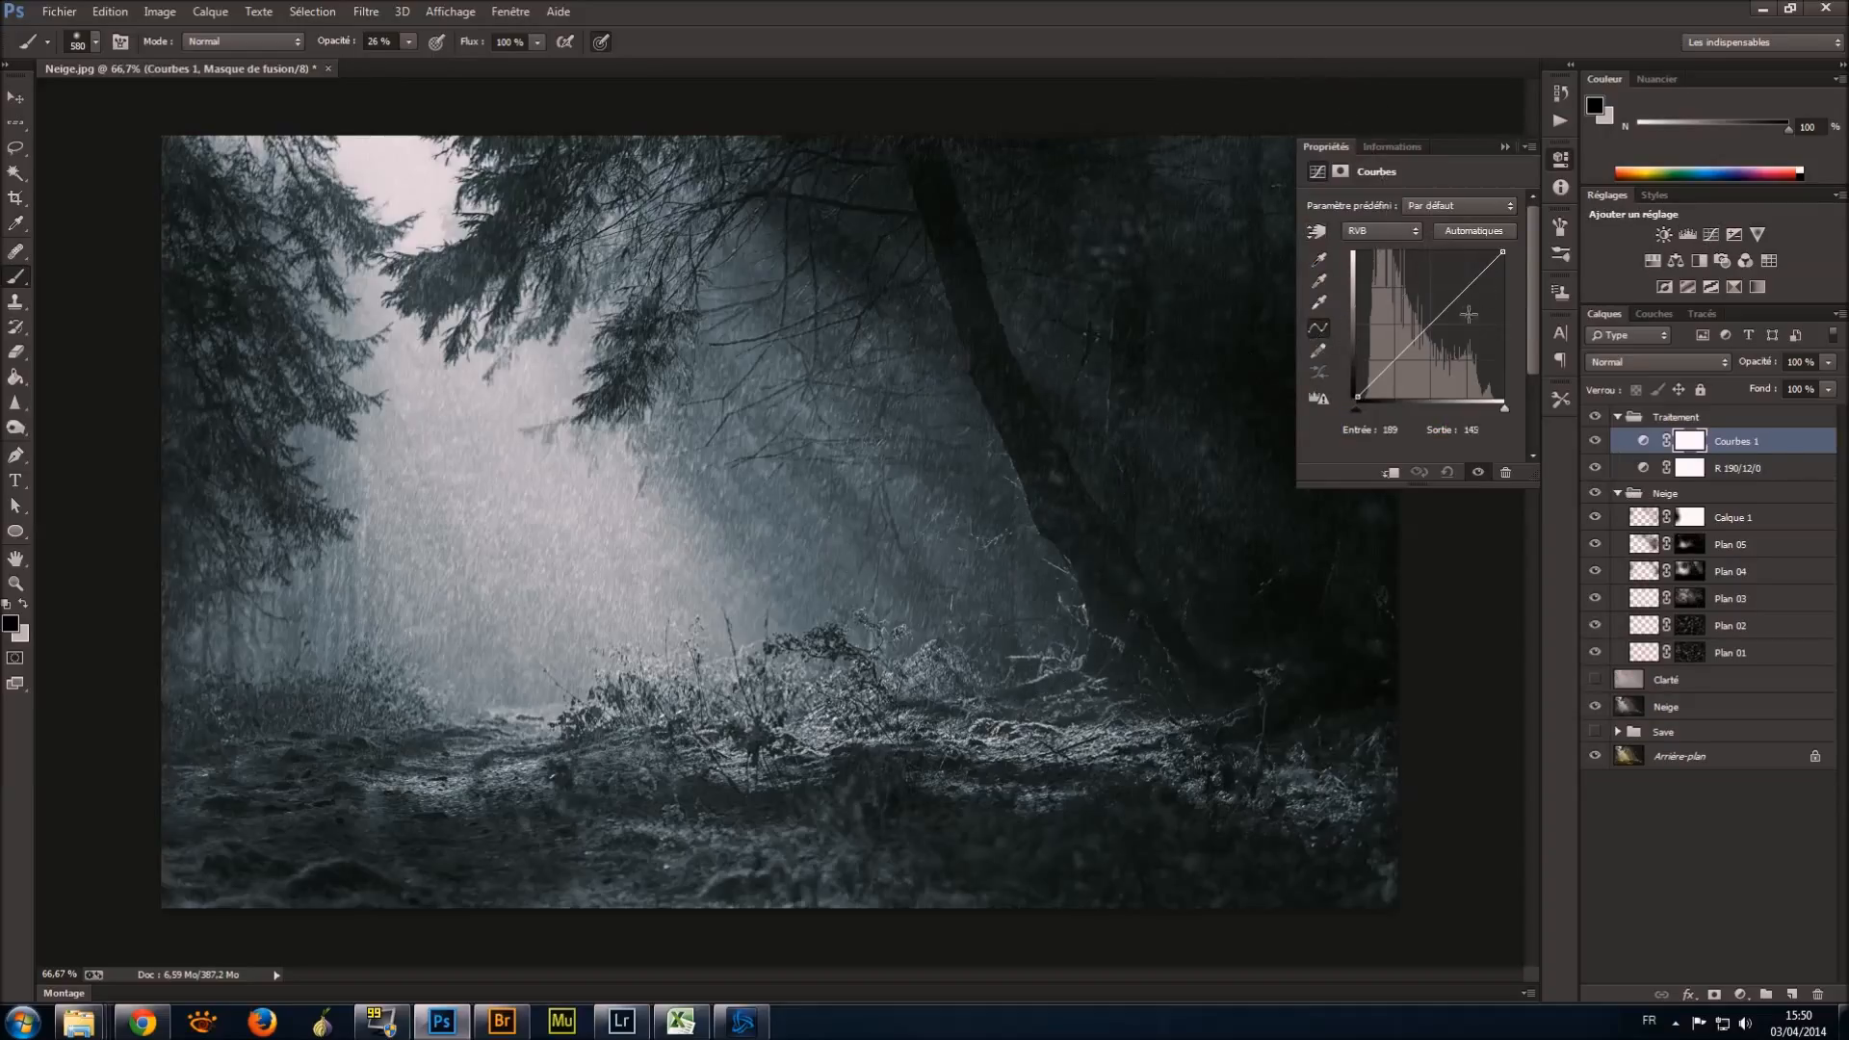
pyautogui.moveTo(1438, 308)
pyautogui.mouseDown()
pyautogui.moveTo(1411, 357)
pyautogui.moveTo(1407, 321)
pyautogui.moveTo(1416, 347)
pyautogui.moveTo(1422, 329)
pyautogui.mouseUp()
pyautogui.click(1413, 340)
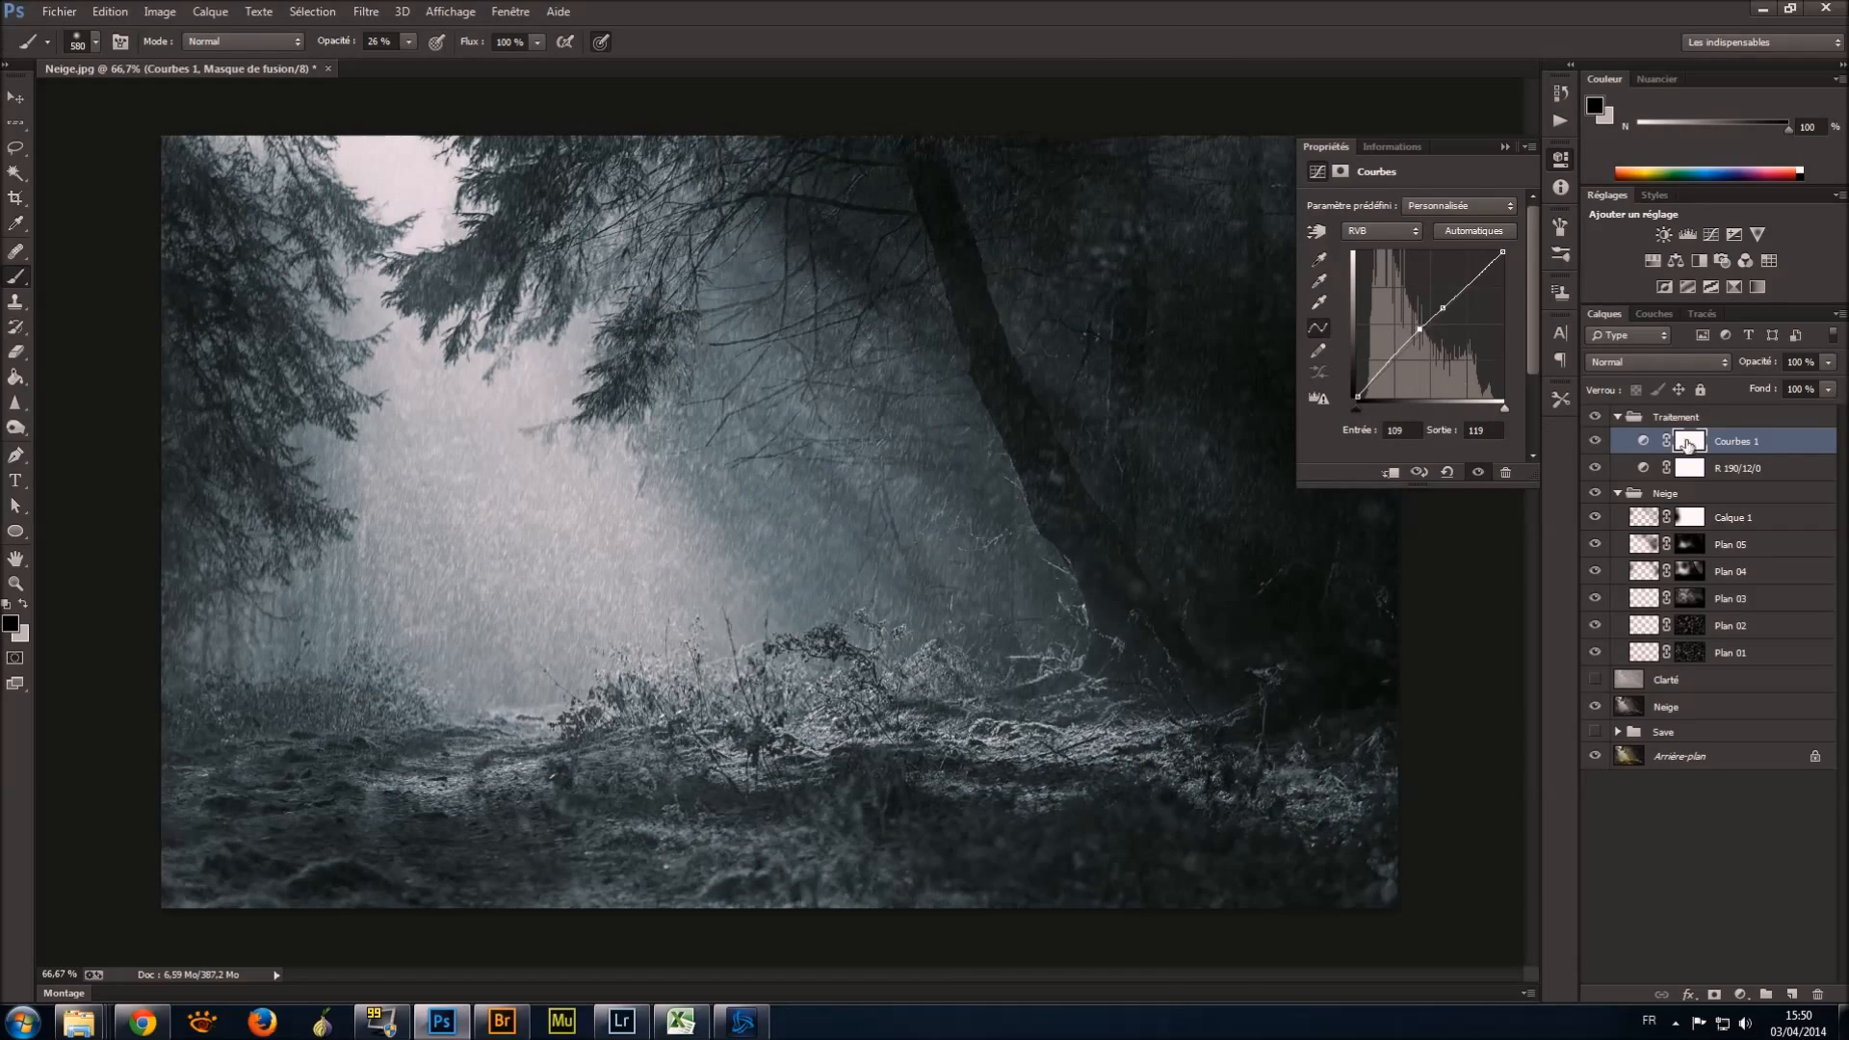
pyautogui.click(1619, 417)
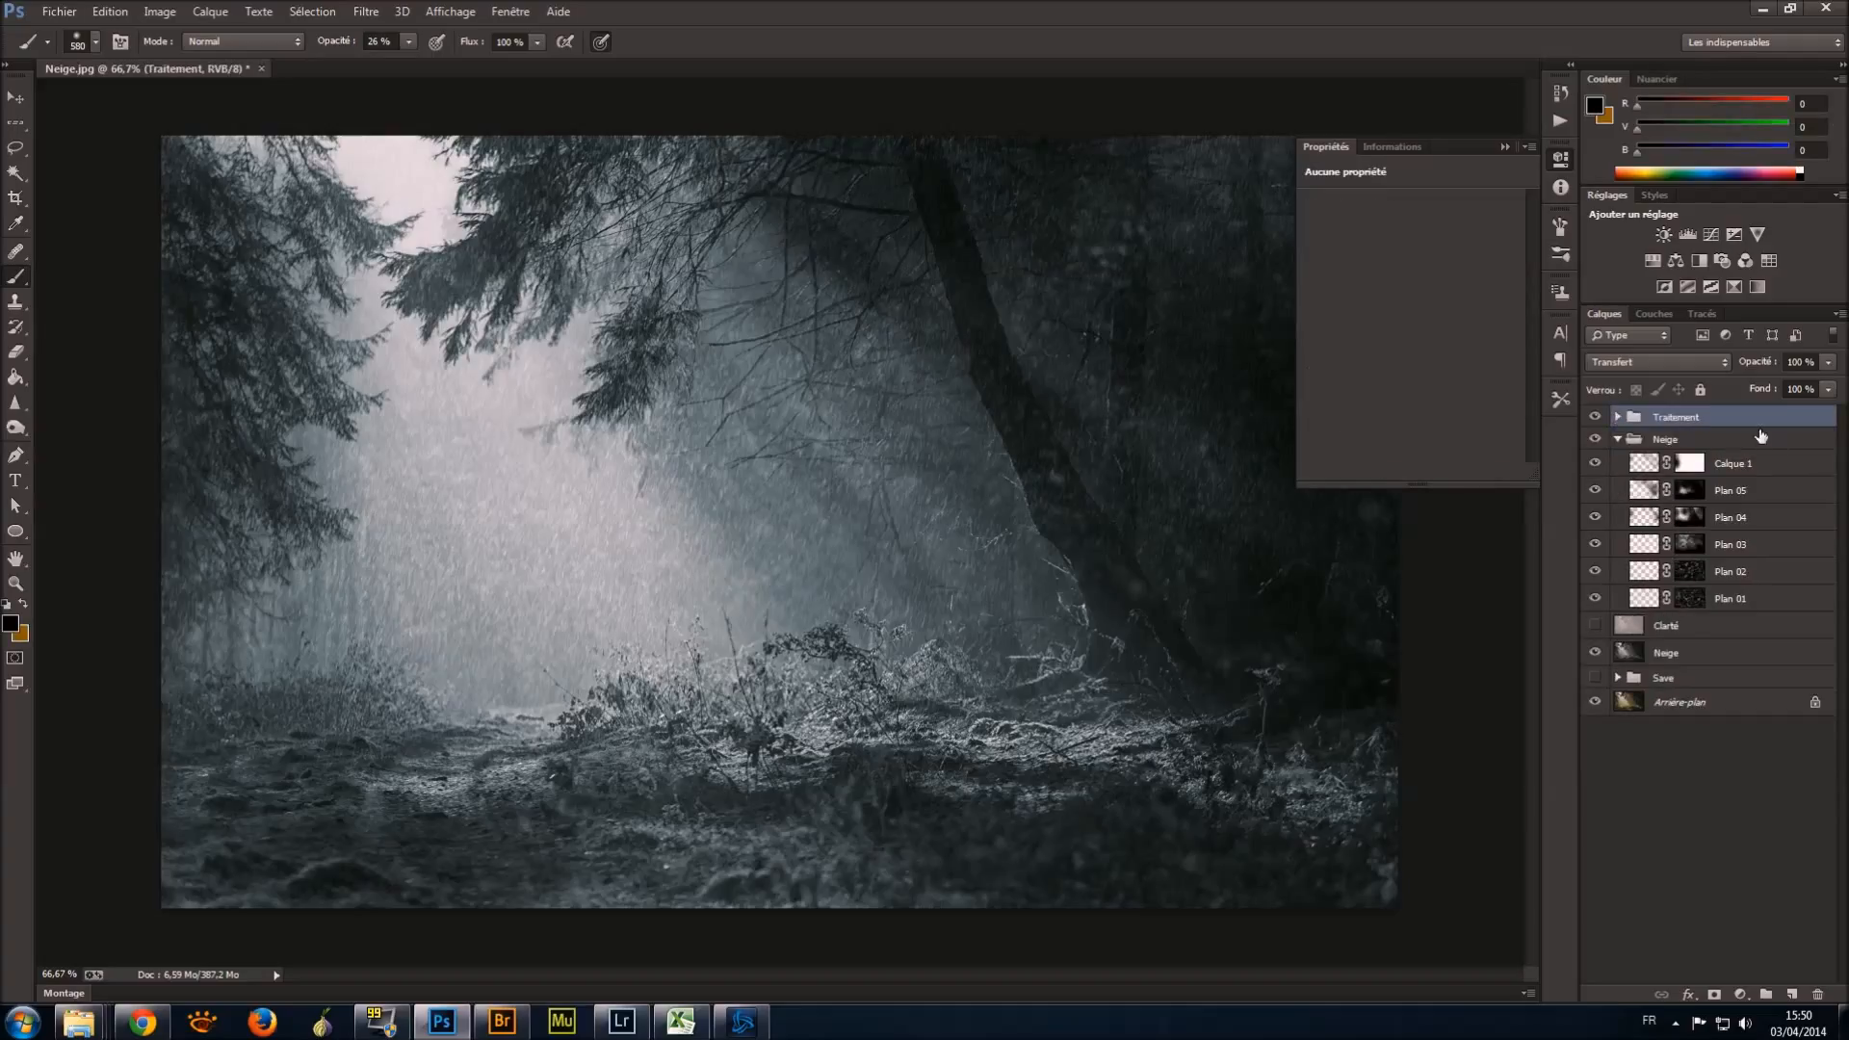
# Show the Clarté layer, add a layer mask, and paint black at 100 % opacity over everything above the forest floor.
pyautogui.click(1696, 624)
pyautogui.click(1597, 626)
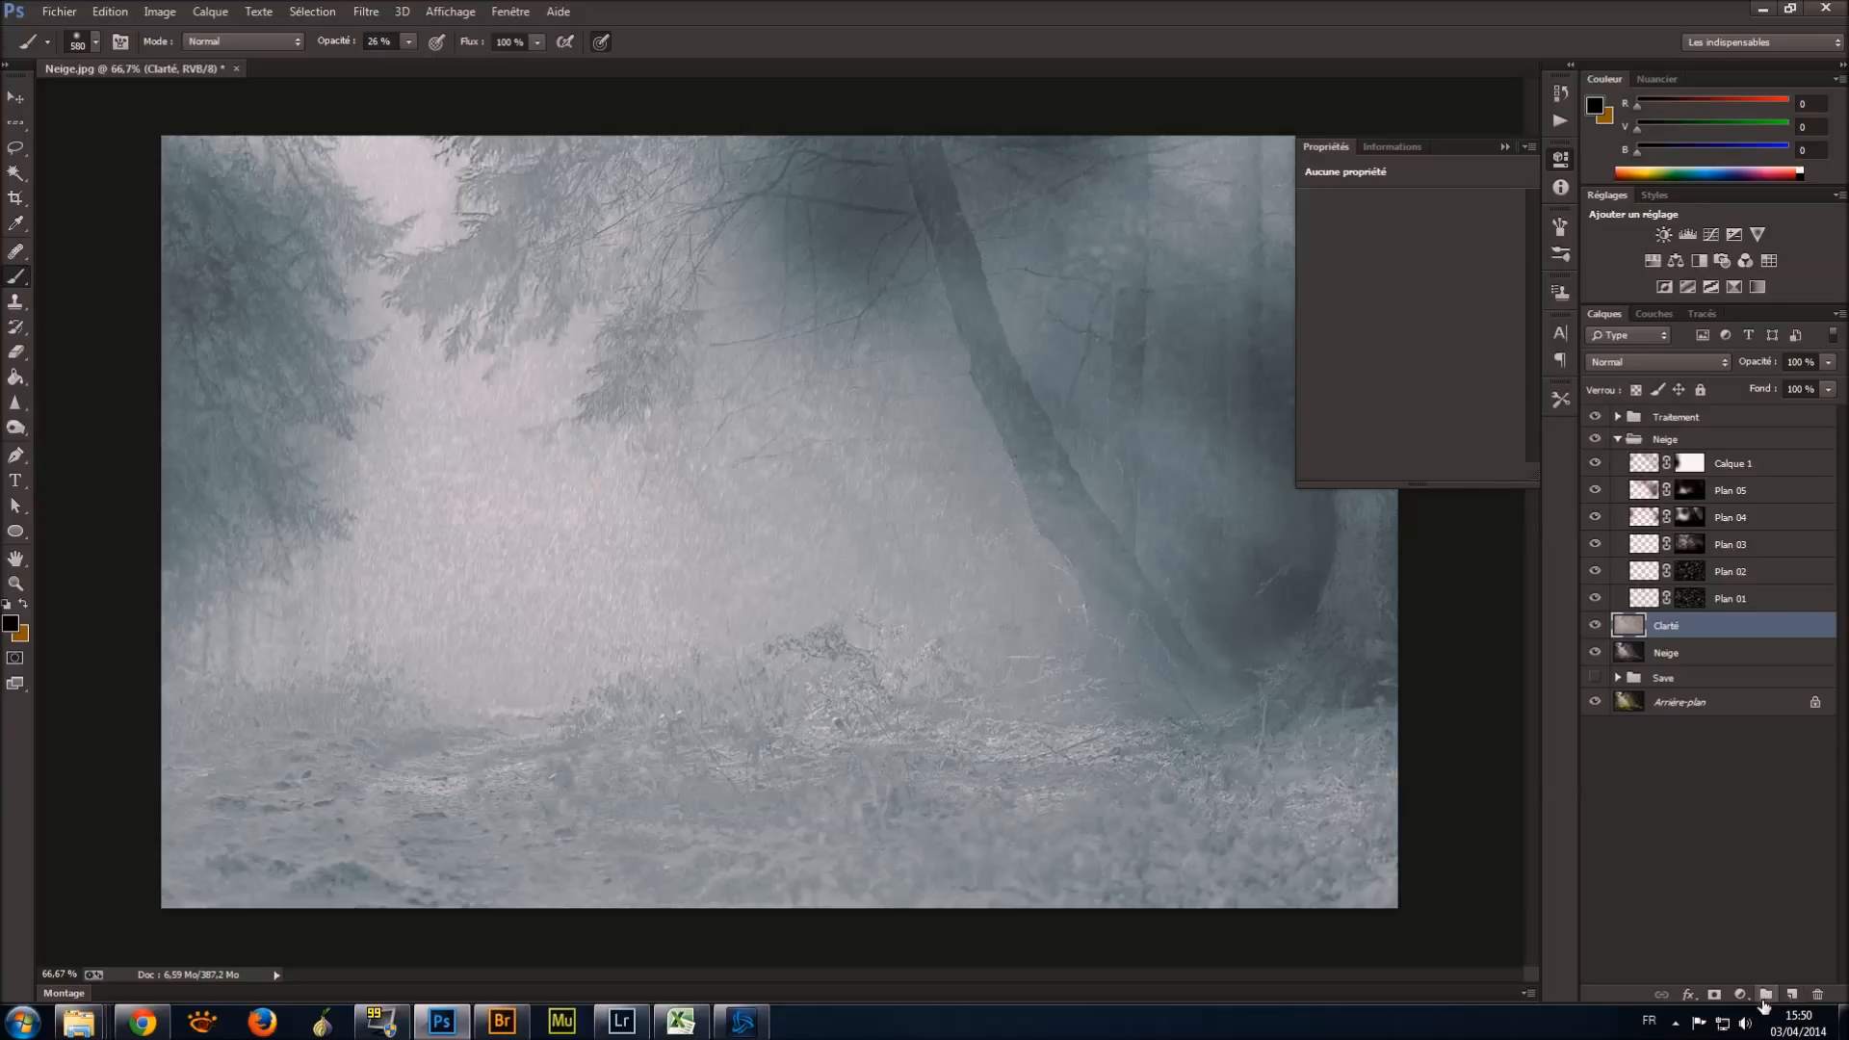
pyautogui.click(1715, 994)
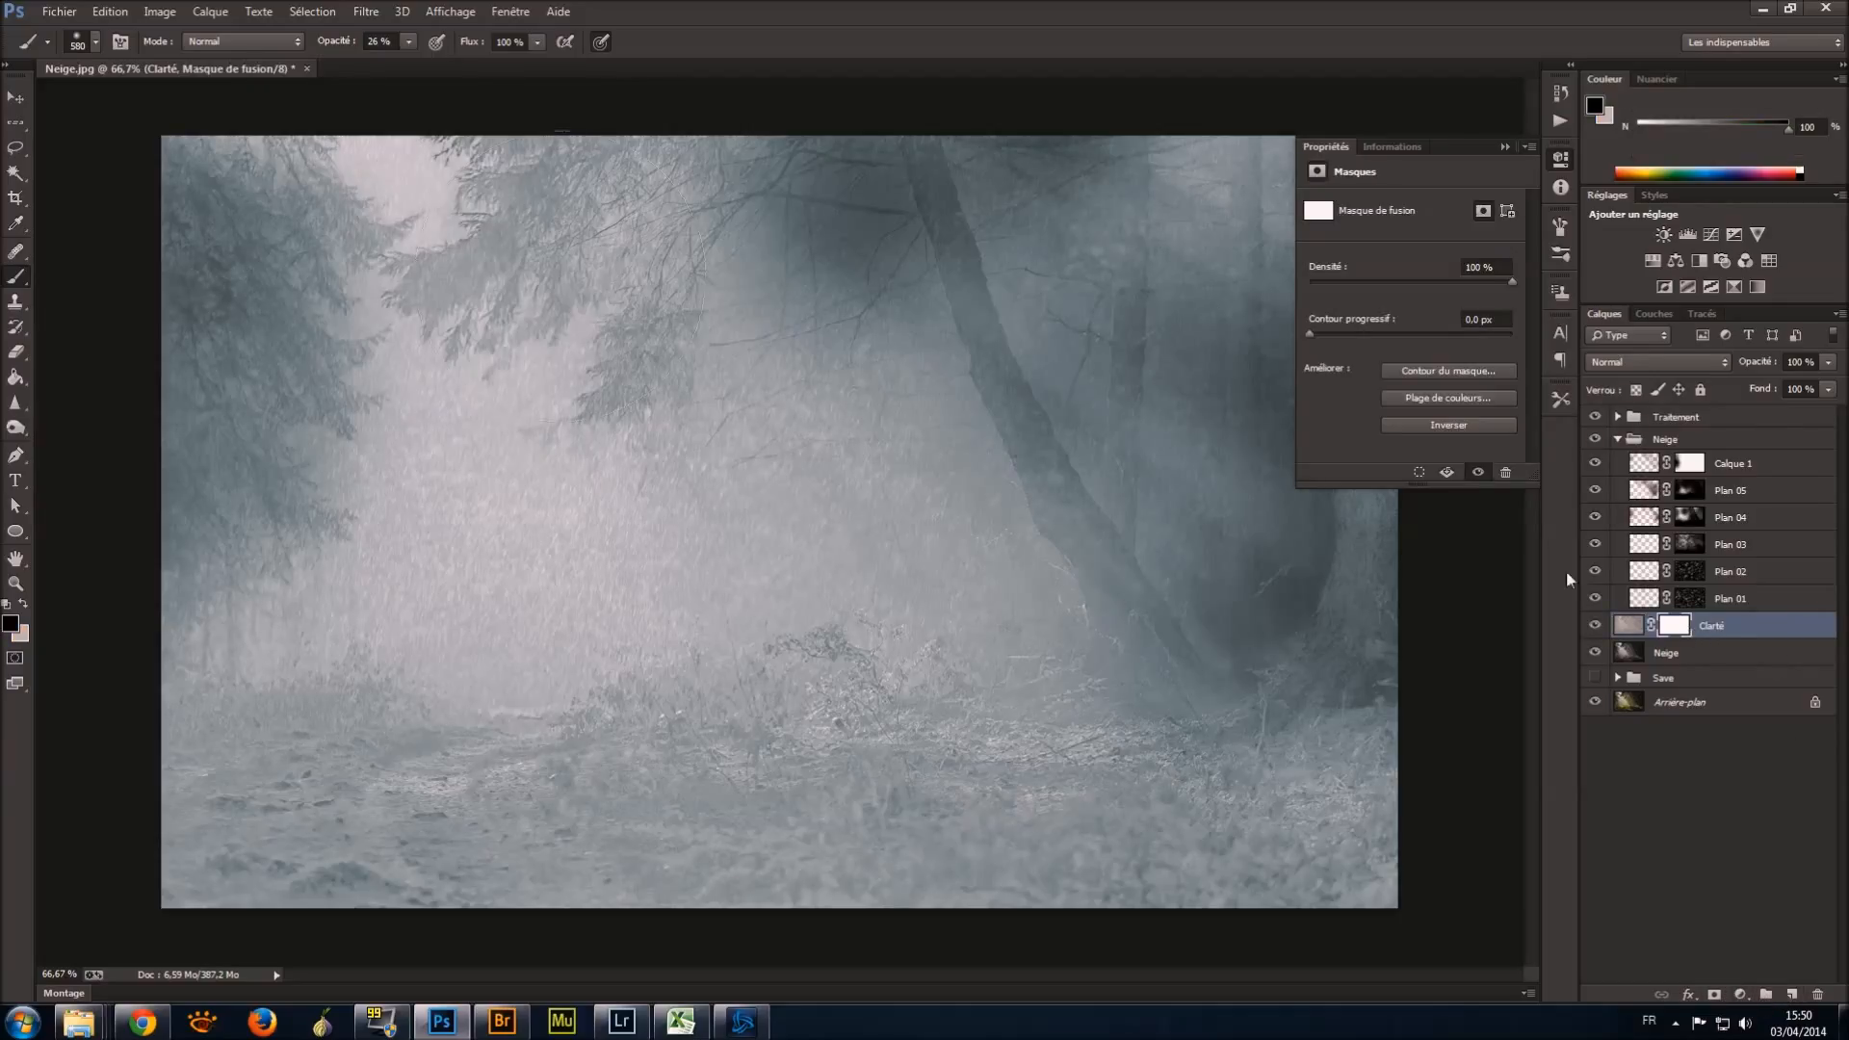
pyautogui.click(408, 42)
pyautogui.click(794, 6)
pyautogui.moveTo(222, 144)
pyautogui.mouseDown()
pyautogui.moveTo(315, 135)
pyautogui.moveTo(520, 241)
pyautogui.moveTo(826, 330)
pyautogui.moveTo(1066, 338)
pyautogui.moveTo(1361, 395)
pyautogui.moveTo(1362, 536)
pyautogui.moveTo(867, 598)
pyautogui.moveTo(211, 602)
pyautogui.moveTo(186, 487)
pyautogui.mouseUp()
pyautogui.moveTo(1239, 509)
pyautogui.mouseDown()
pyautogui.moveTo(1358, 531)
pyautogui.moveTo(1210, 496)
pyautogui.moveTo(928, 355)
pyautogui.moveTo(103, 265)
pyautogui.moveTo(1353, 372)
pyautogui.moveTo(1431, 279)
pyautogui.moveTo(1192, 207)
pyautogui.moveTo(543, 335)
pyautogui.moveTo(194, 304)
pyautogui.mouseUp()
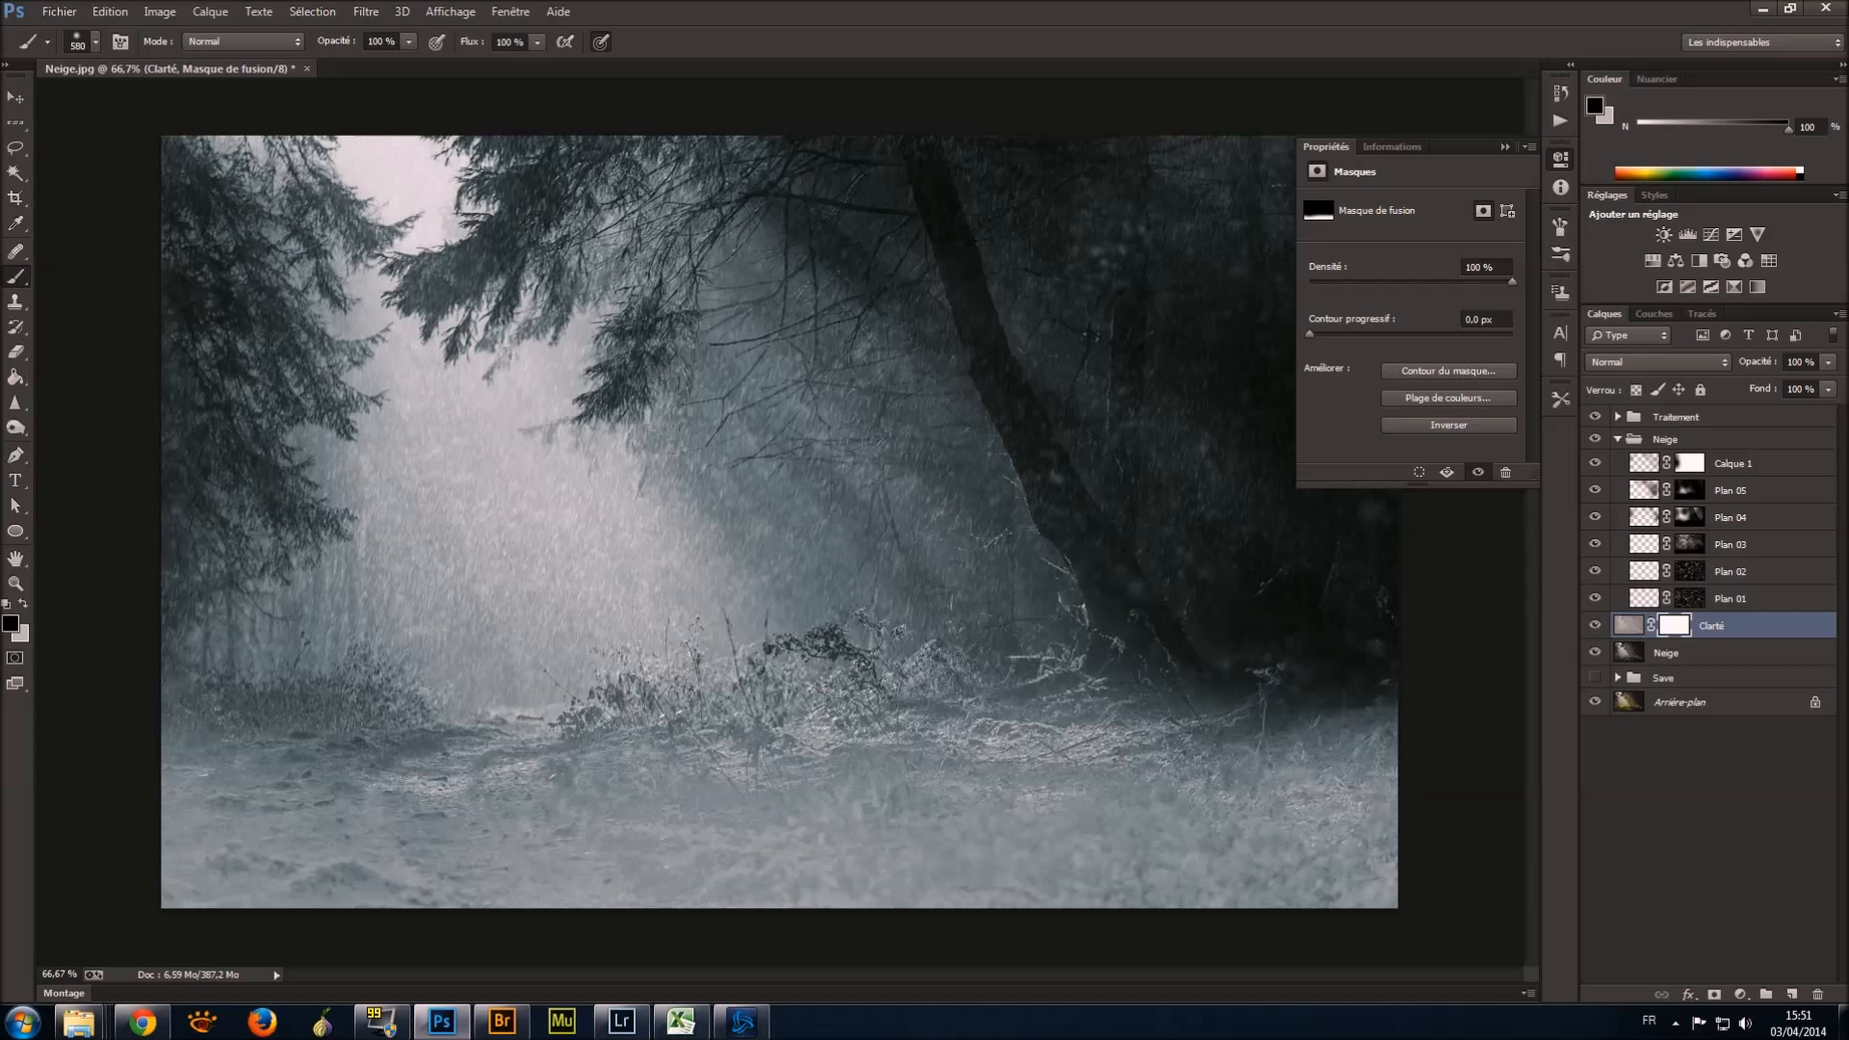
# Set the blend mode of the Clarté layer to Division.
pyautogui.click(1772, 635)
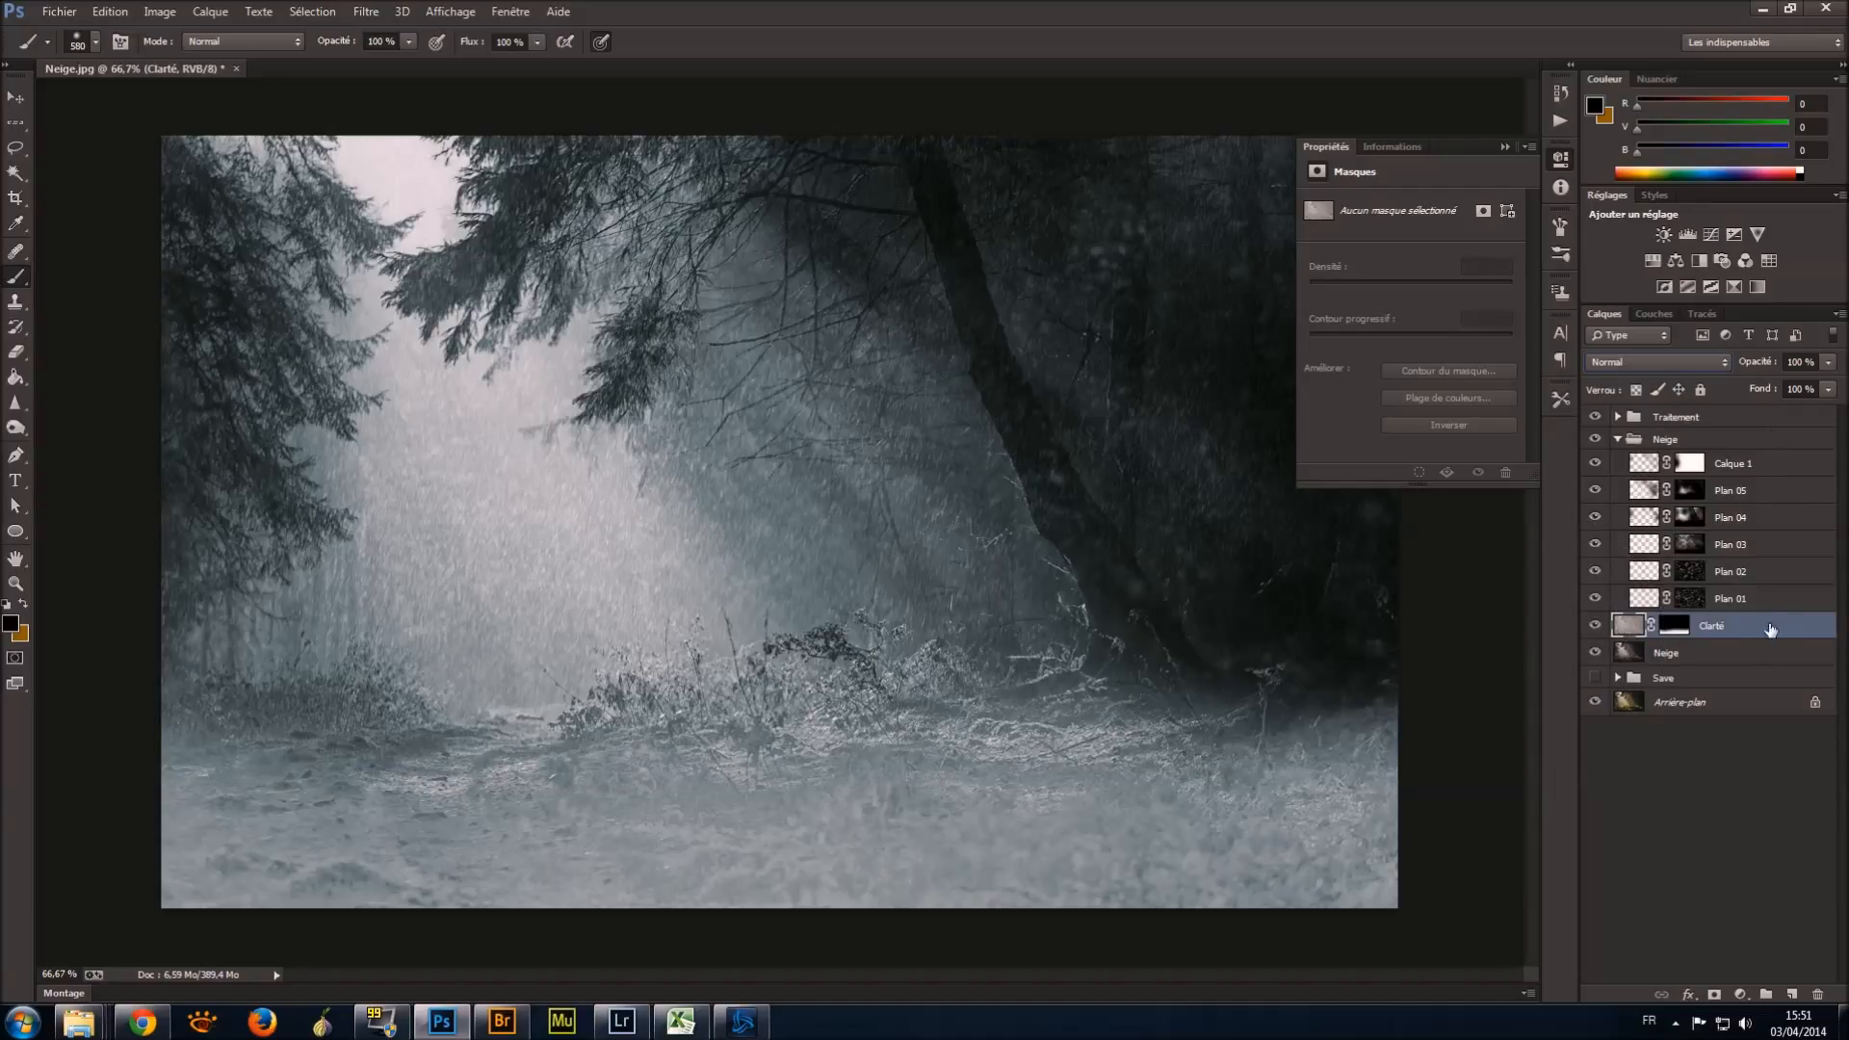
pyautogui.click(1632, 364)
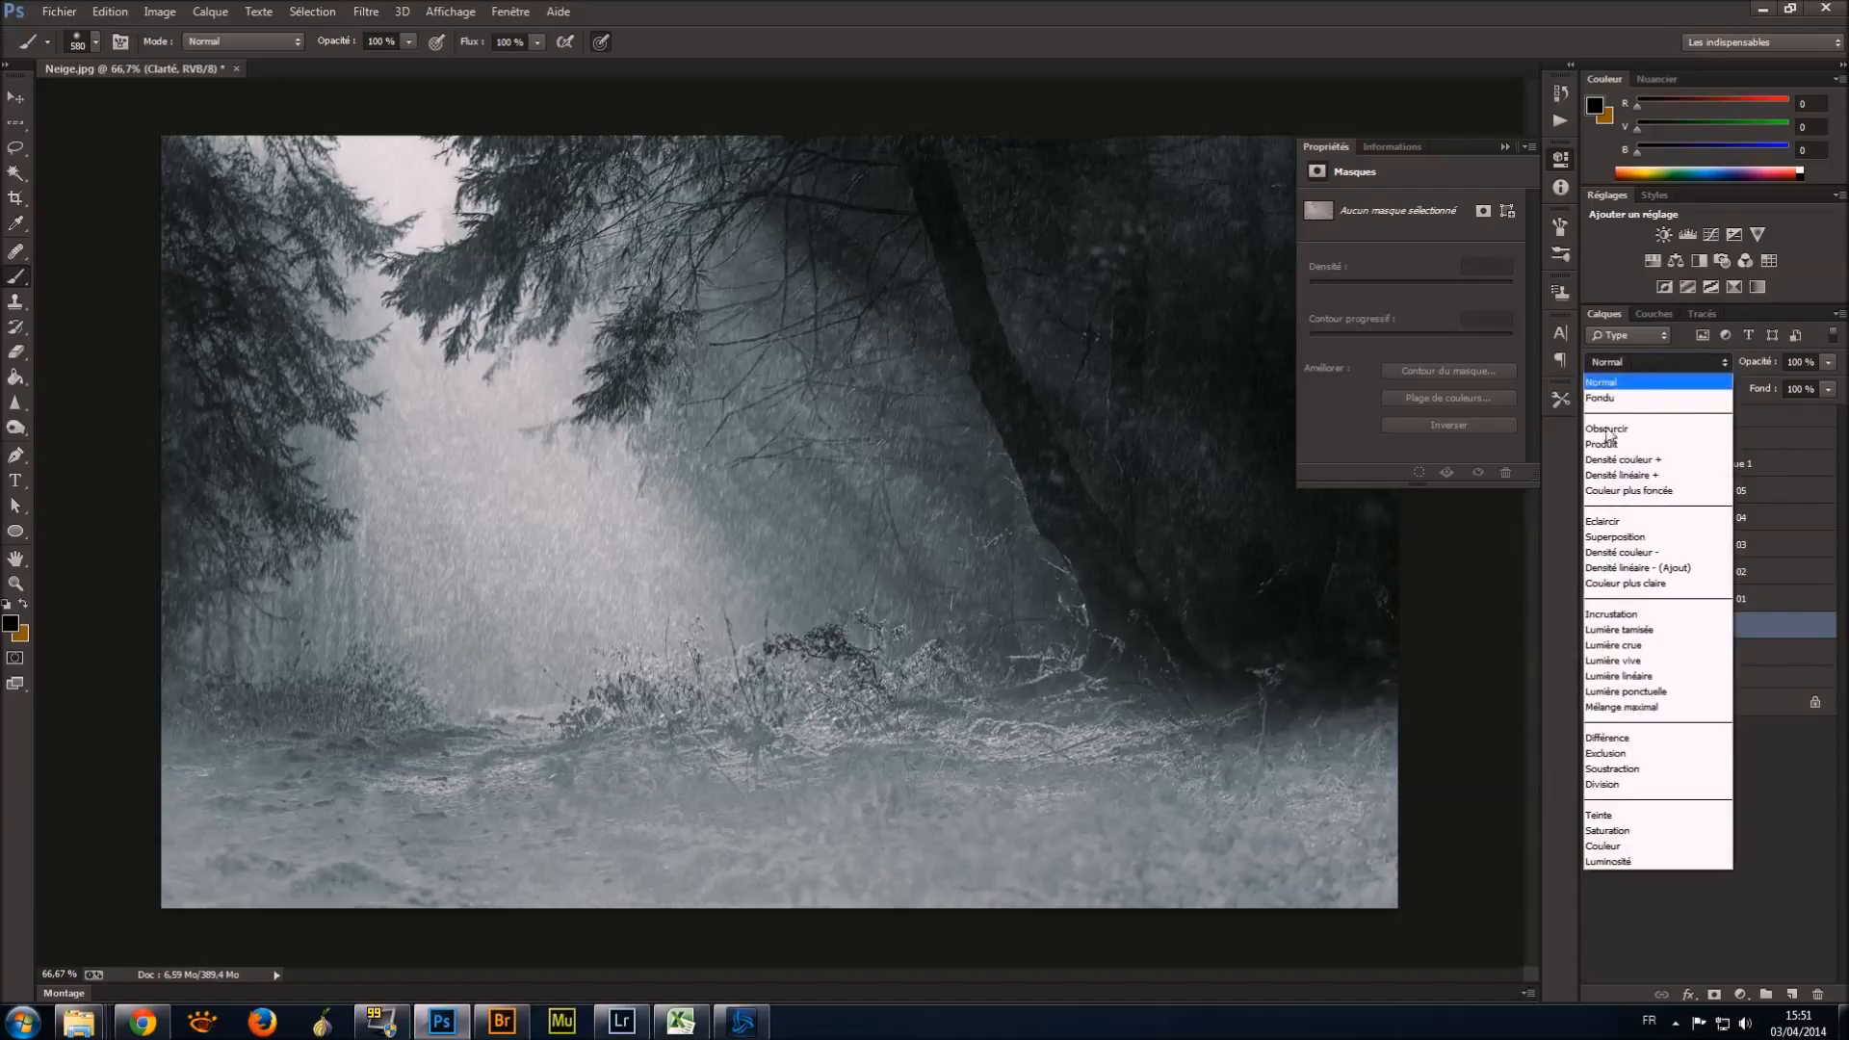
pyautogui.click(1622, 785)
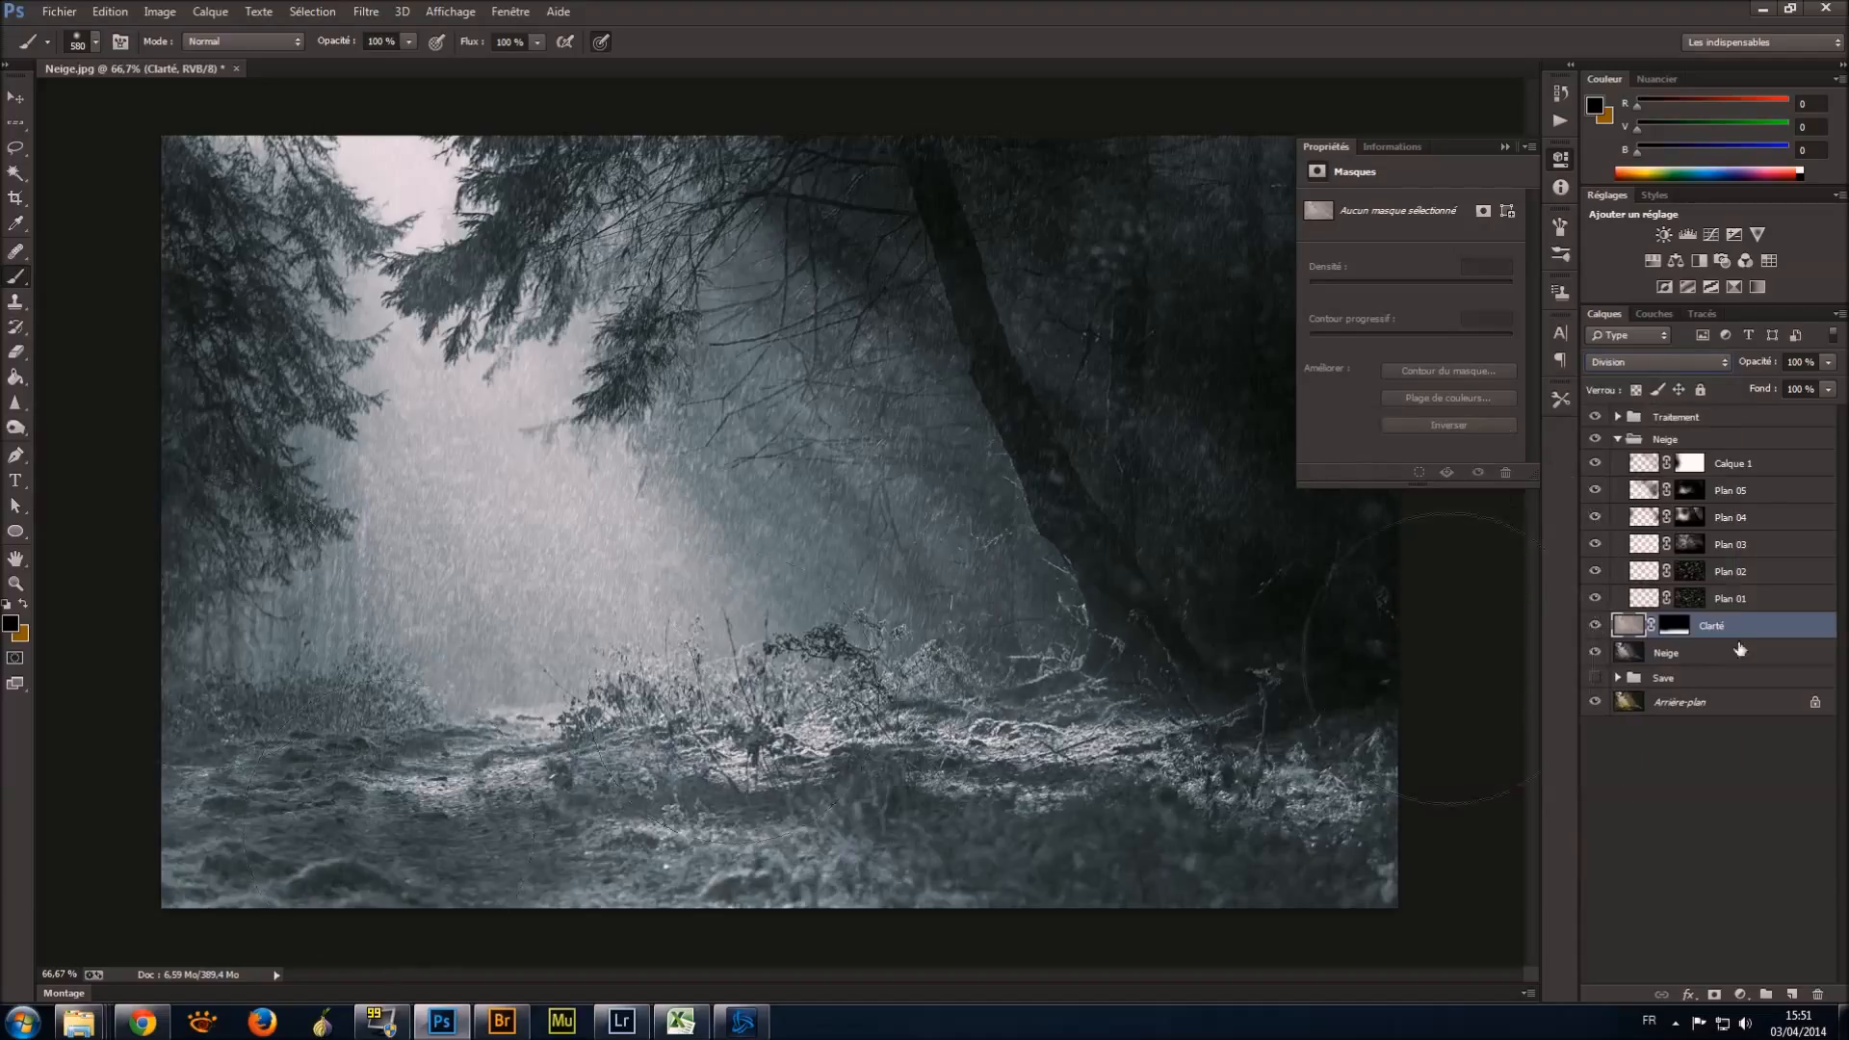
# Reduce the Clarté layer's opacity to 90 % and compare the ground with the layer hidden and shown.
pyautogui.click(1594, 626)
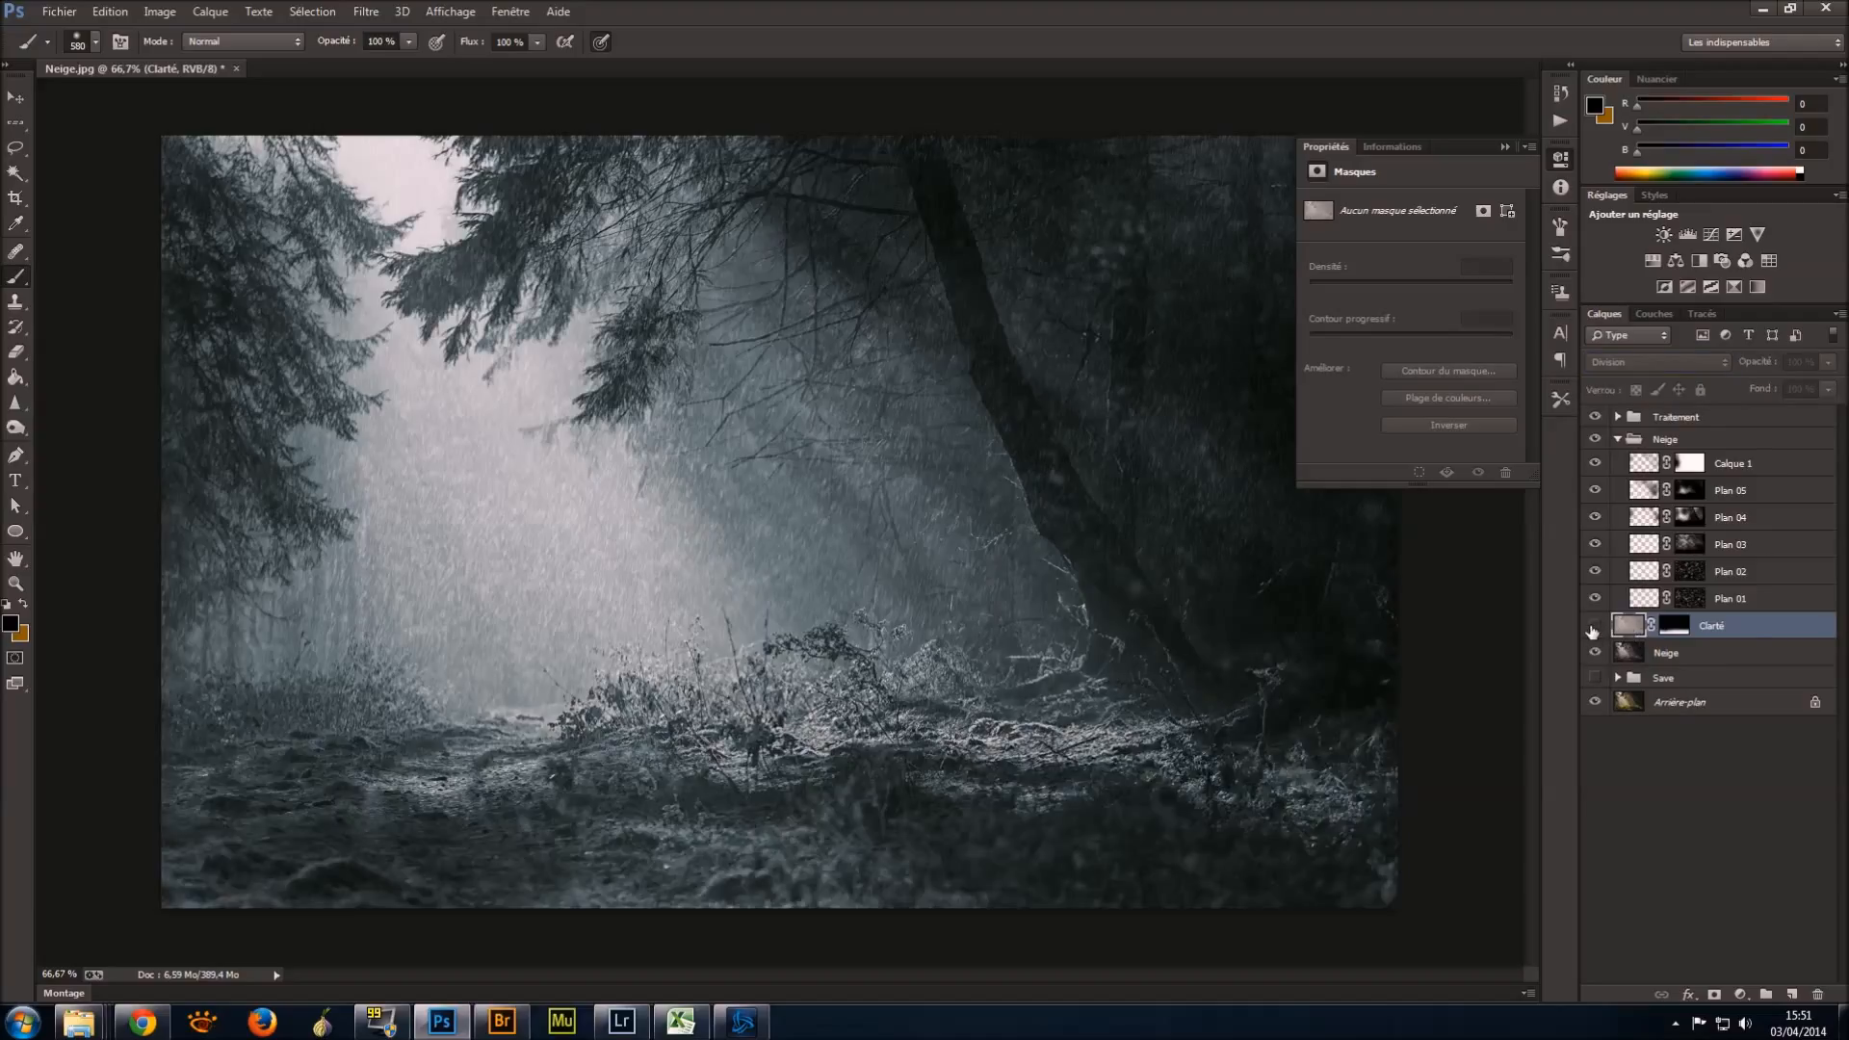
pyautogui.click(1594, 626)
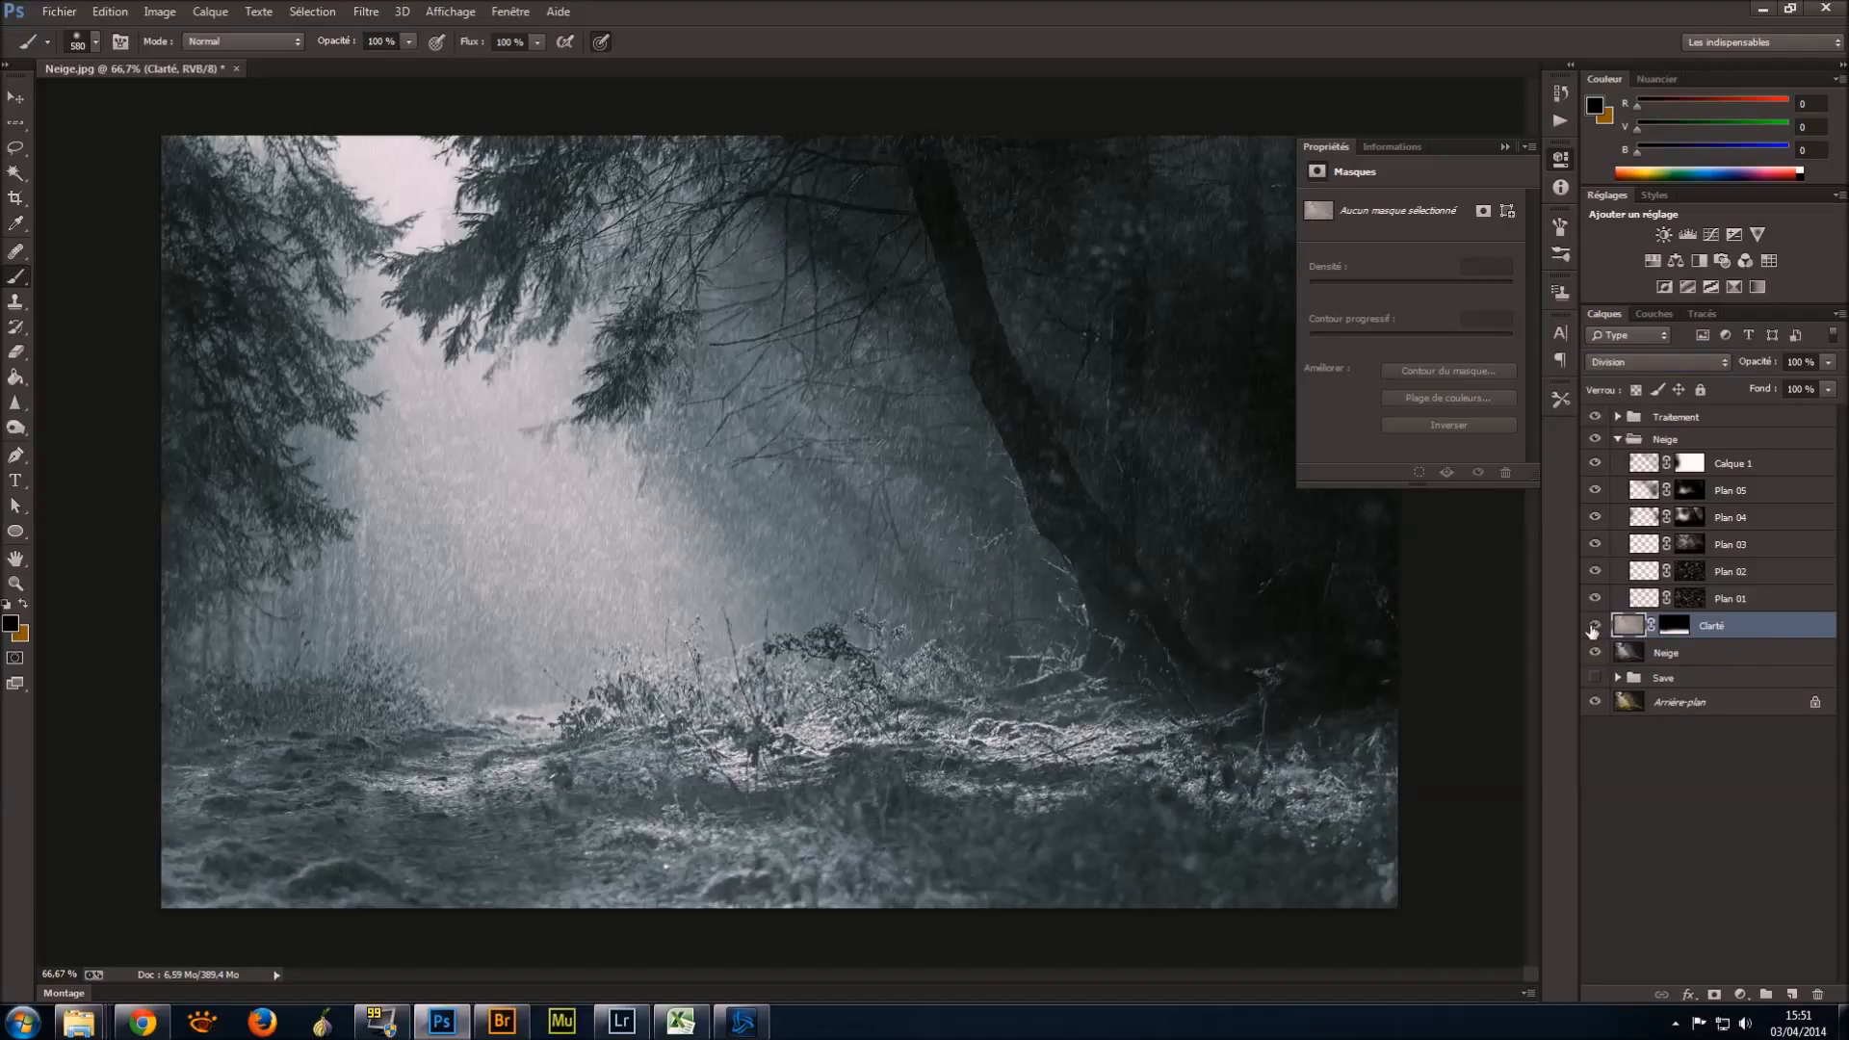
pyautogui.moveTo(1828, 362)
pyautogui.mouseDown()
pyautogui.moveTo(1824, 386)
pyautogui.moveTo(1777, 385)
pyautogui.moveTo(1820, 397)
pyautogui.mouseUp()
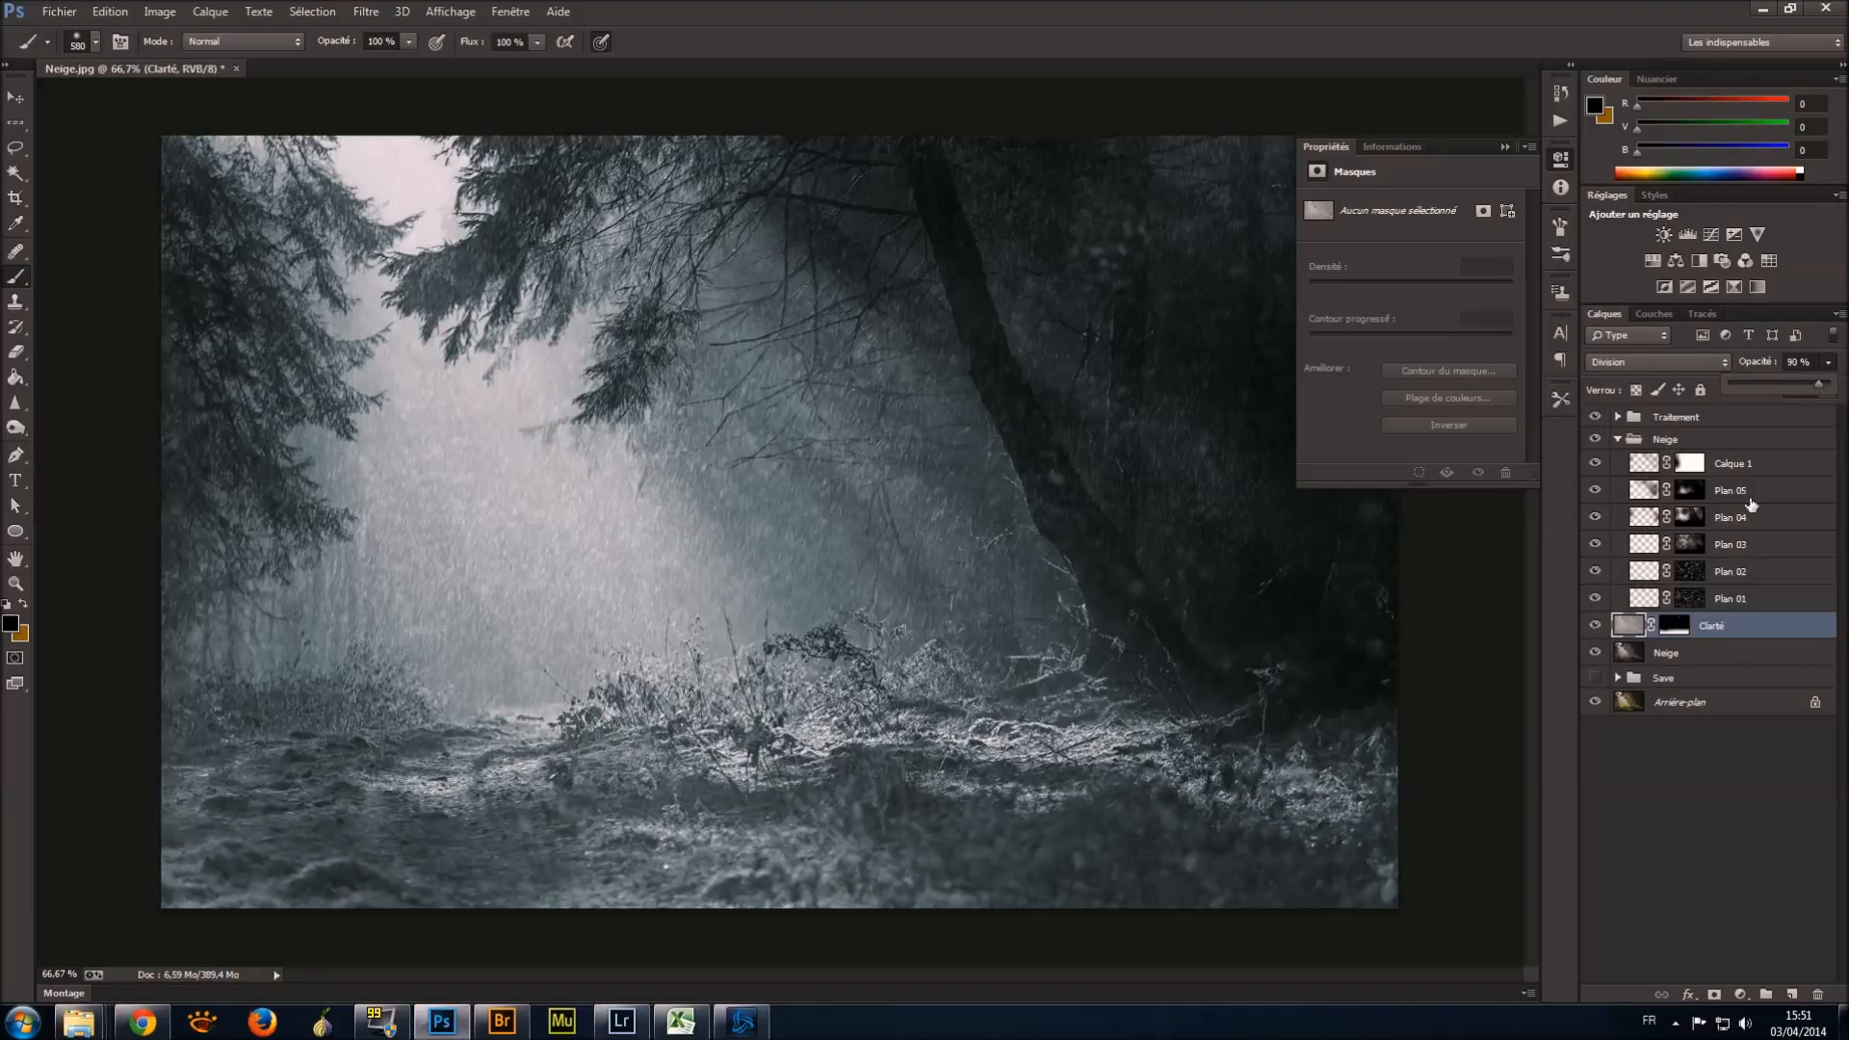
pyautogui.click(1649, 805)
pyautogui.click(1596, 626)
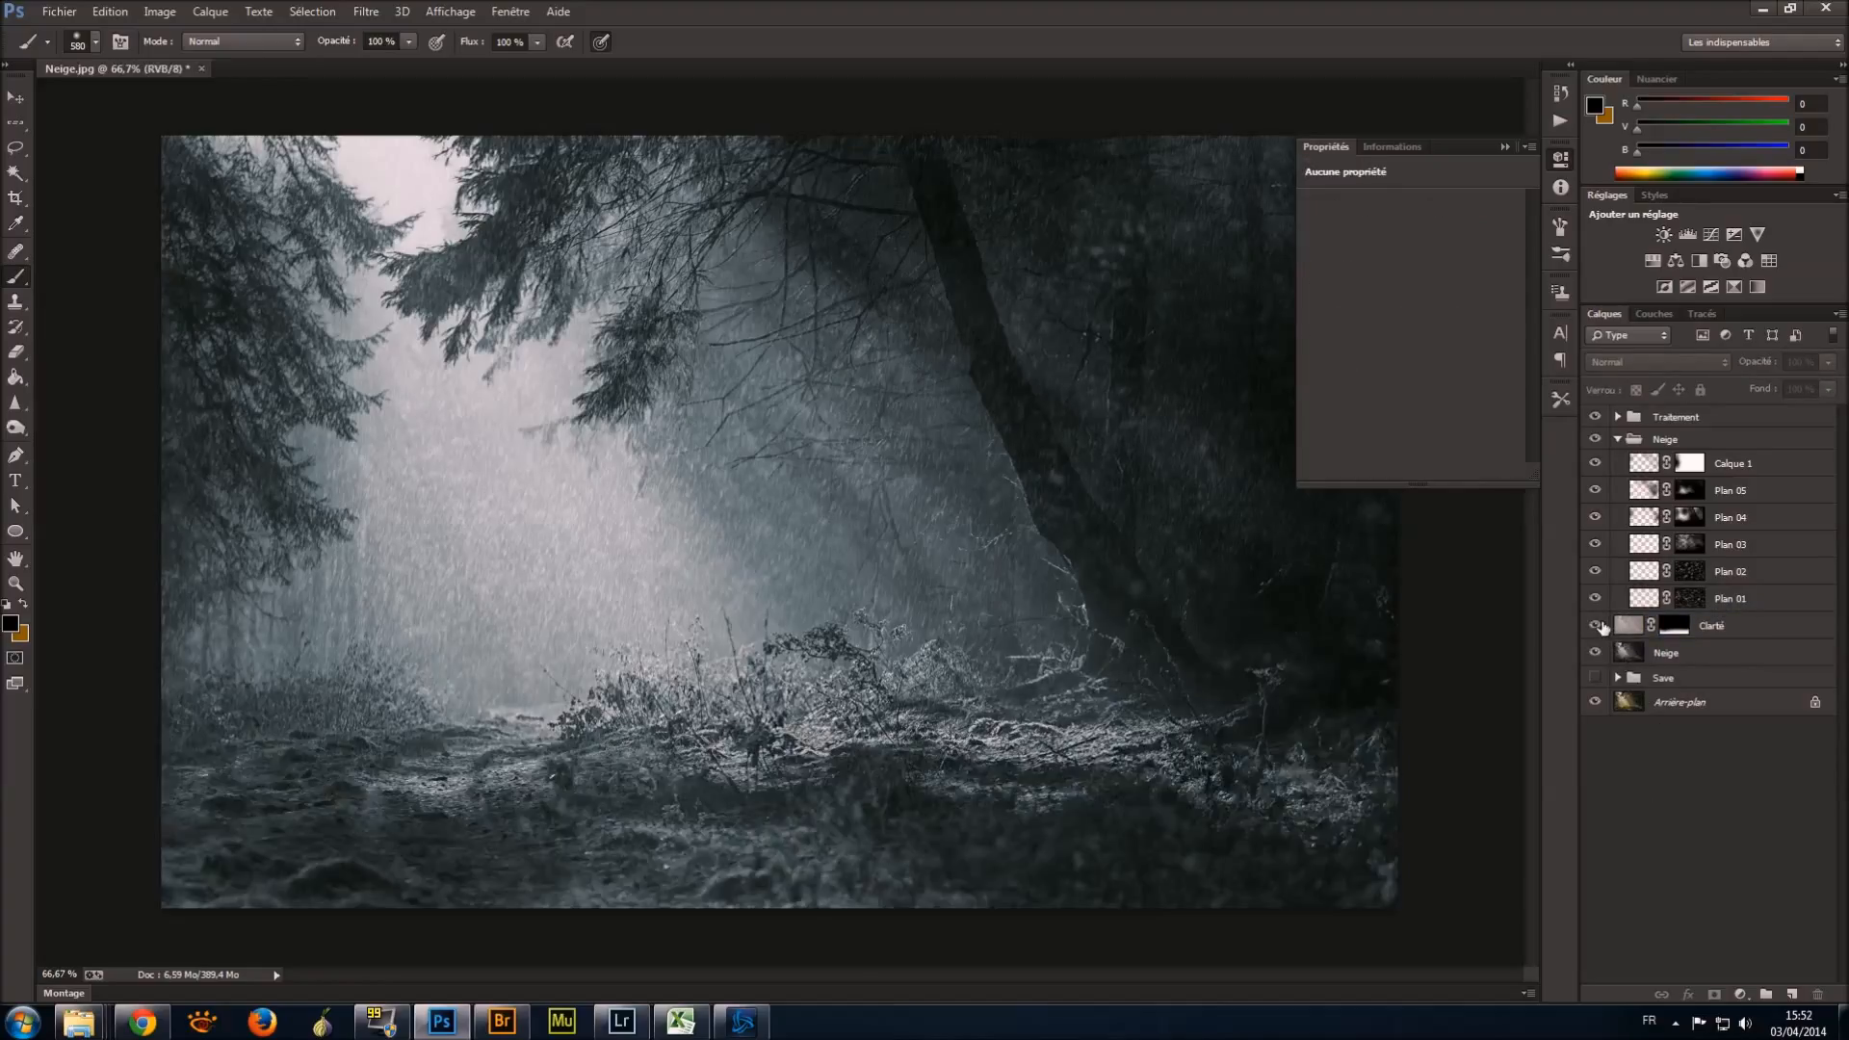
pyautogui.click(1596, 626)
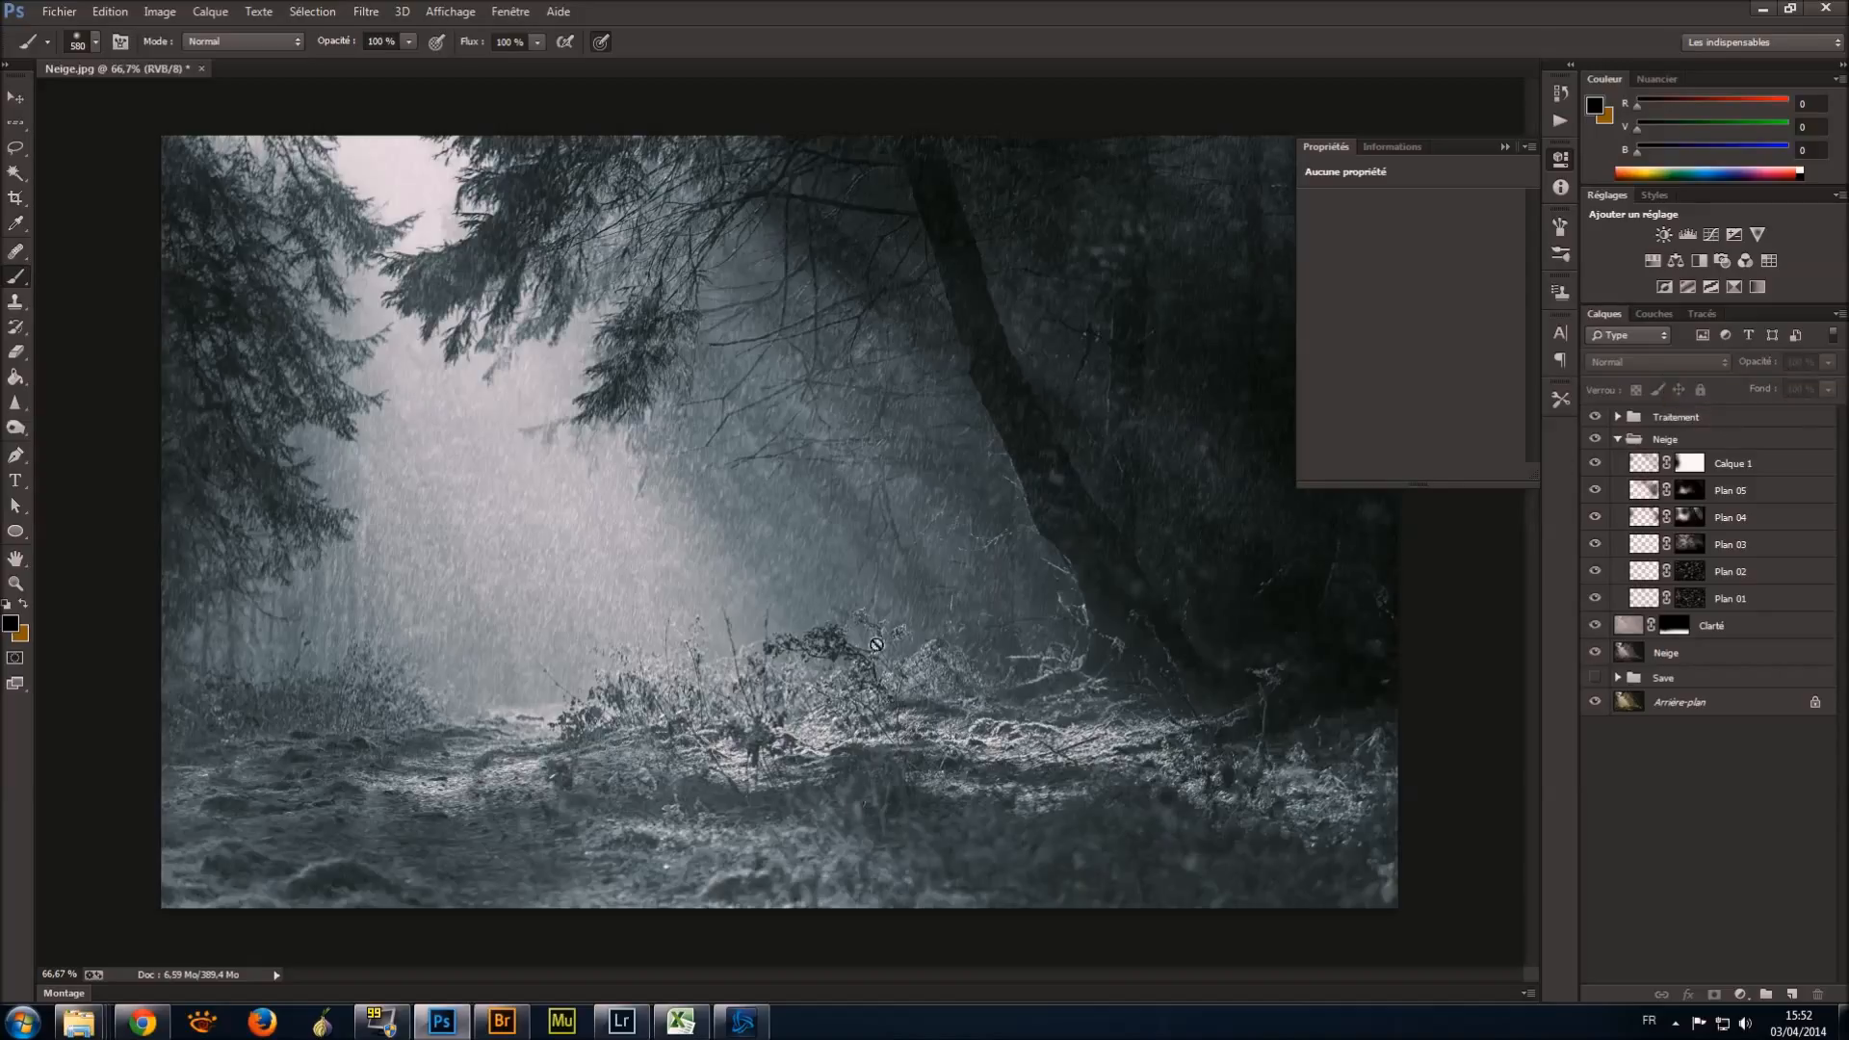
# Expand the Traitement group and add a Vibrance adjustment layer above Courbes 1.
pyautogui.click(1759, 421)
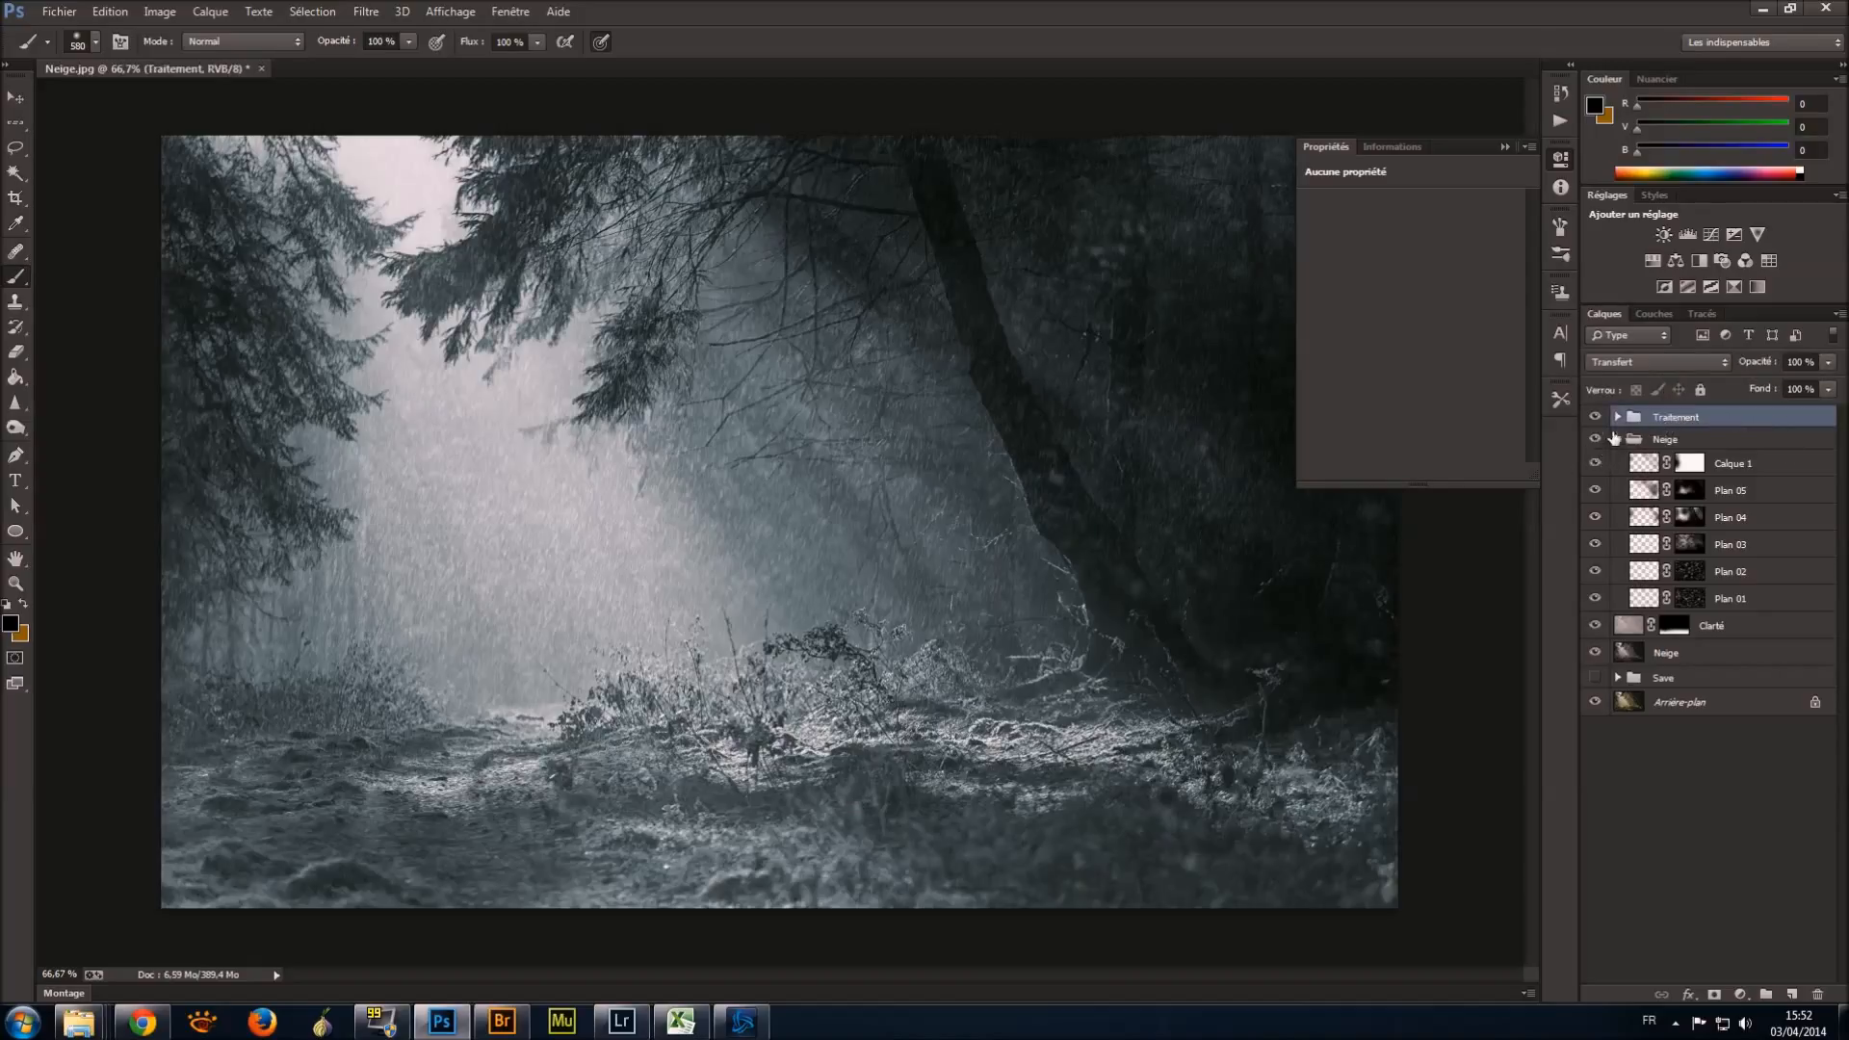
pyautogui.click(1618, 417)
pyautogui.click(1771, 442)
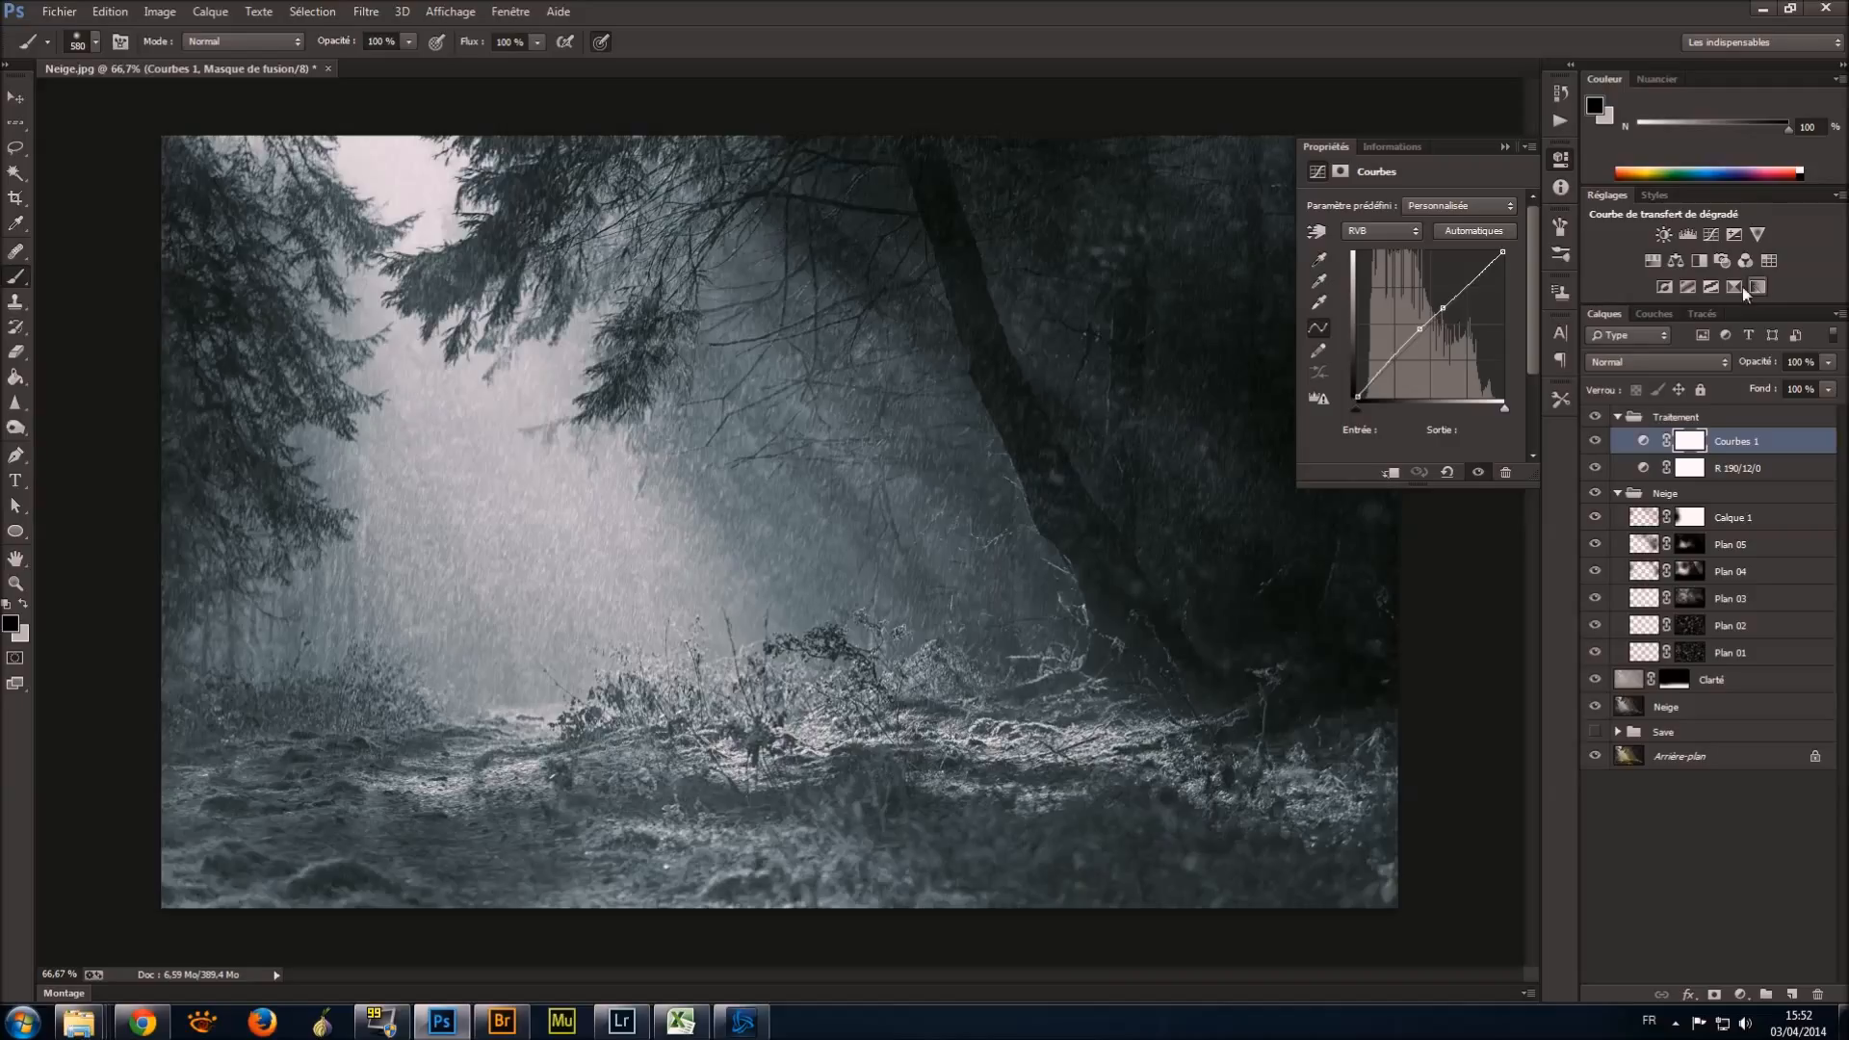
pyautogui.click(1758, 237)
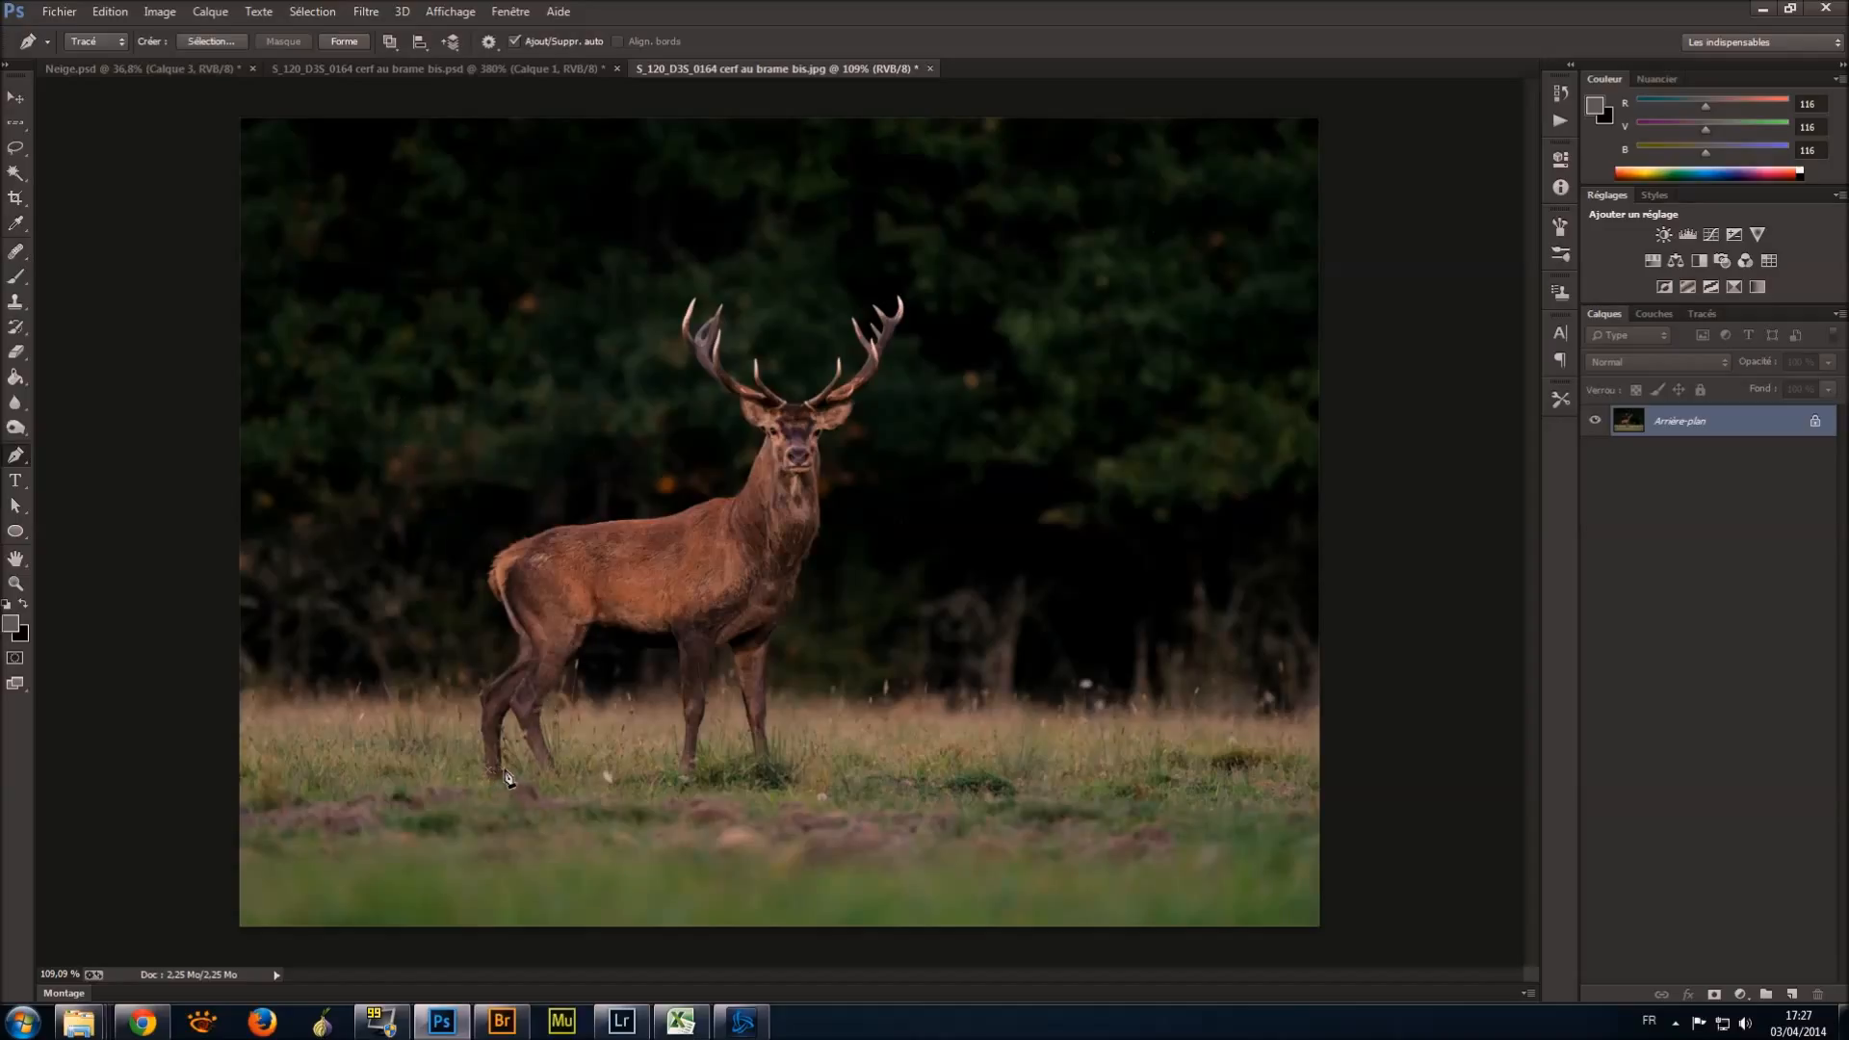
# Start a rough Pen path at the stag's hind hoof, following the hind leg, rump and back toward the neck.
pyautogui.scroll(8, 501, 785)
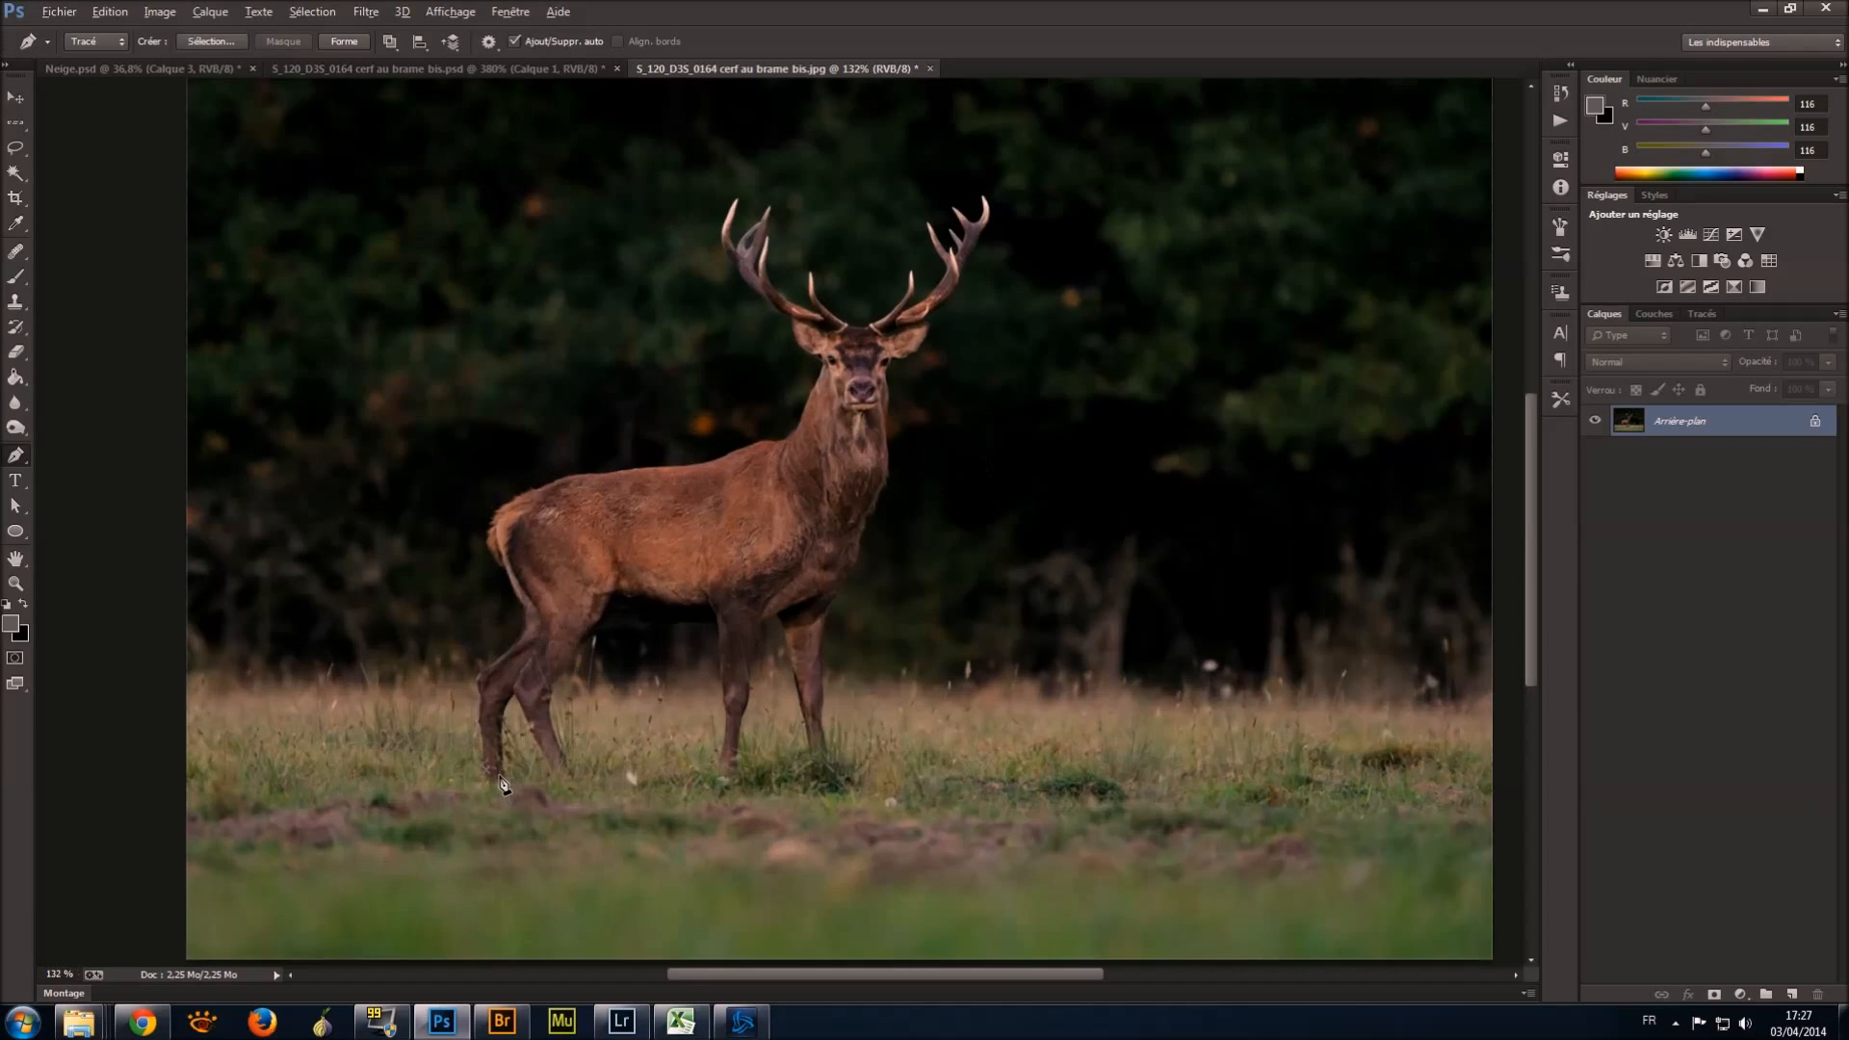
pyautogui.scroll(-1, 525, 788)
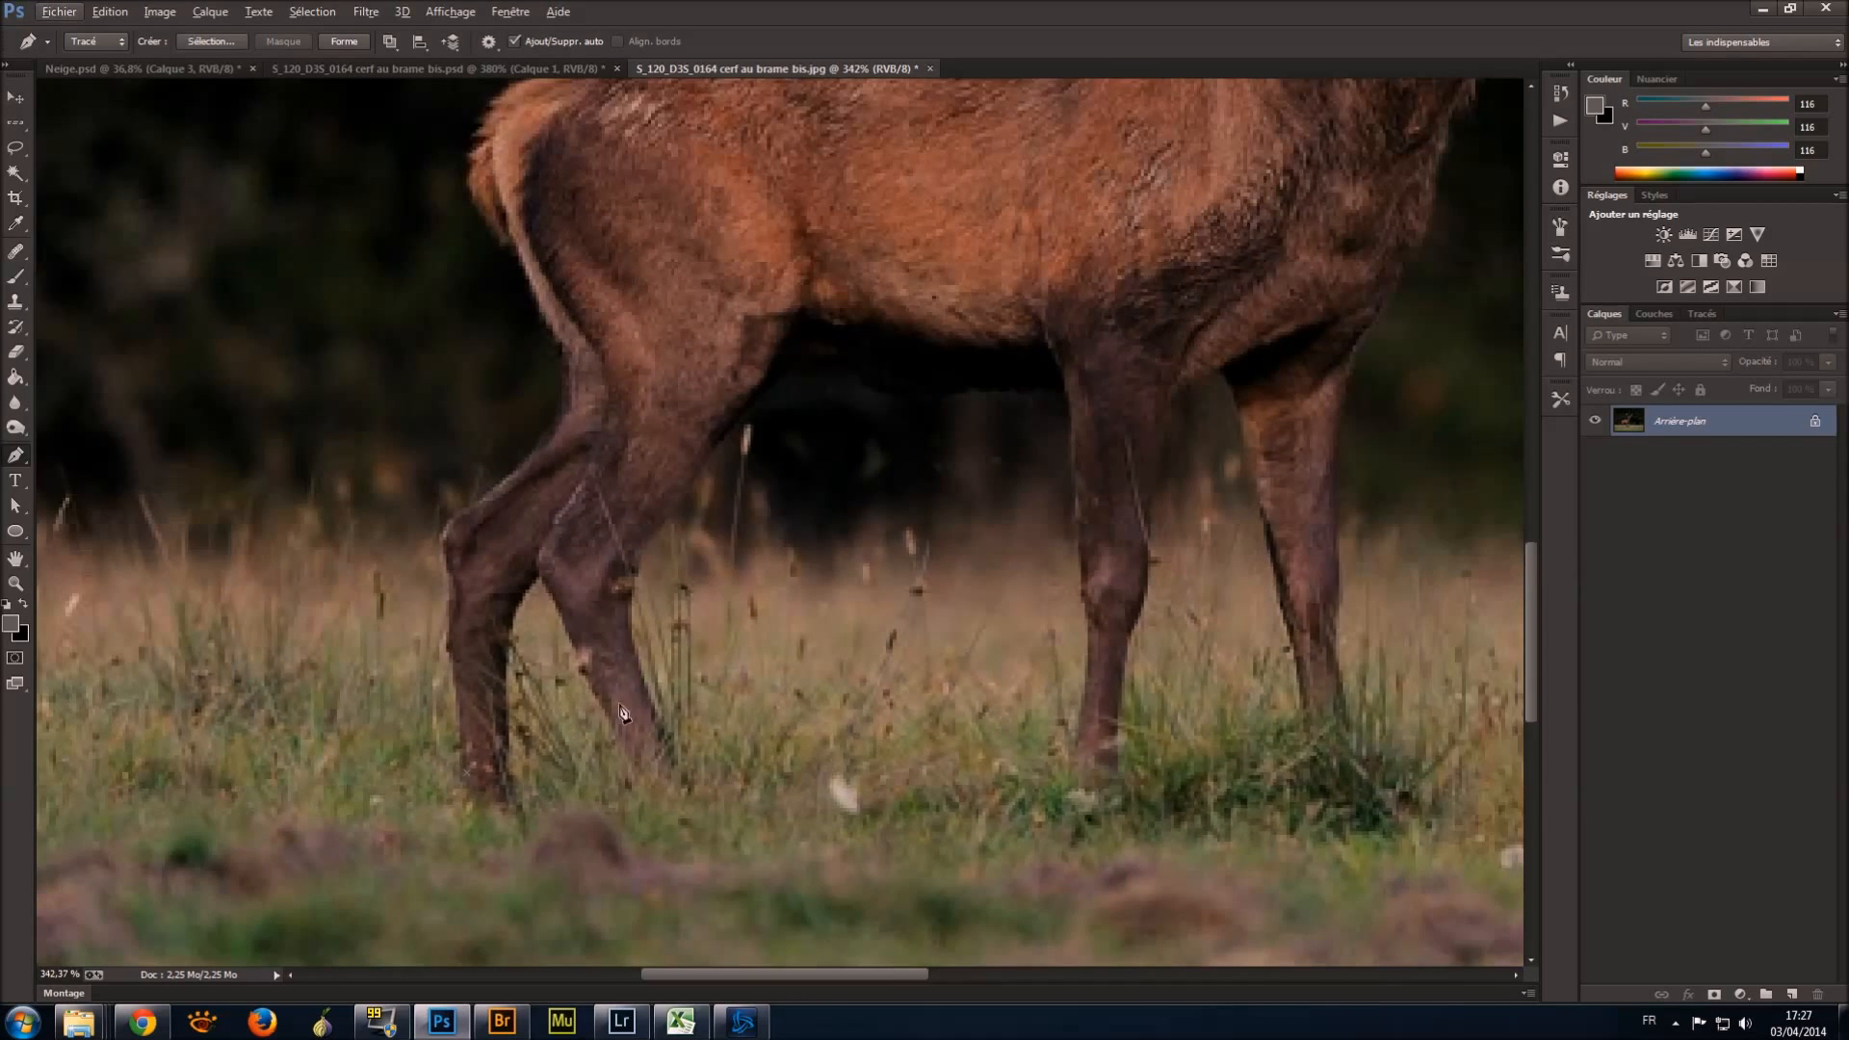
pyautogui.press('alt')
pyautogui.press('Escape')
pyautogui.click(538, 848)
pyautogui.click(507, 495)
pyautogui.click(542, 310)
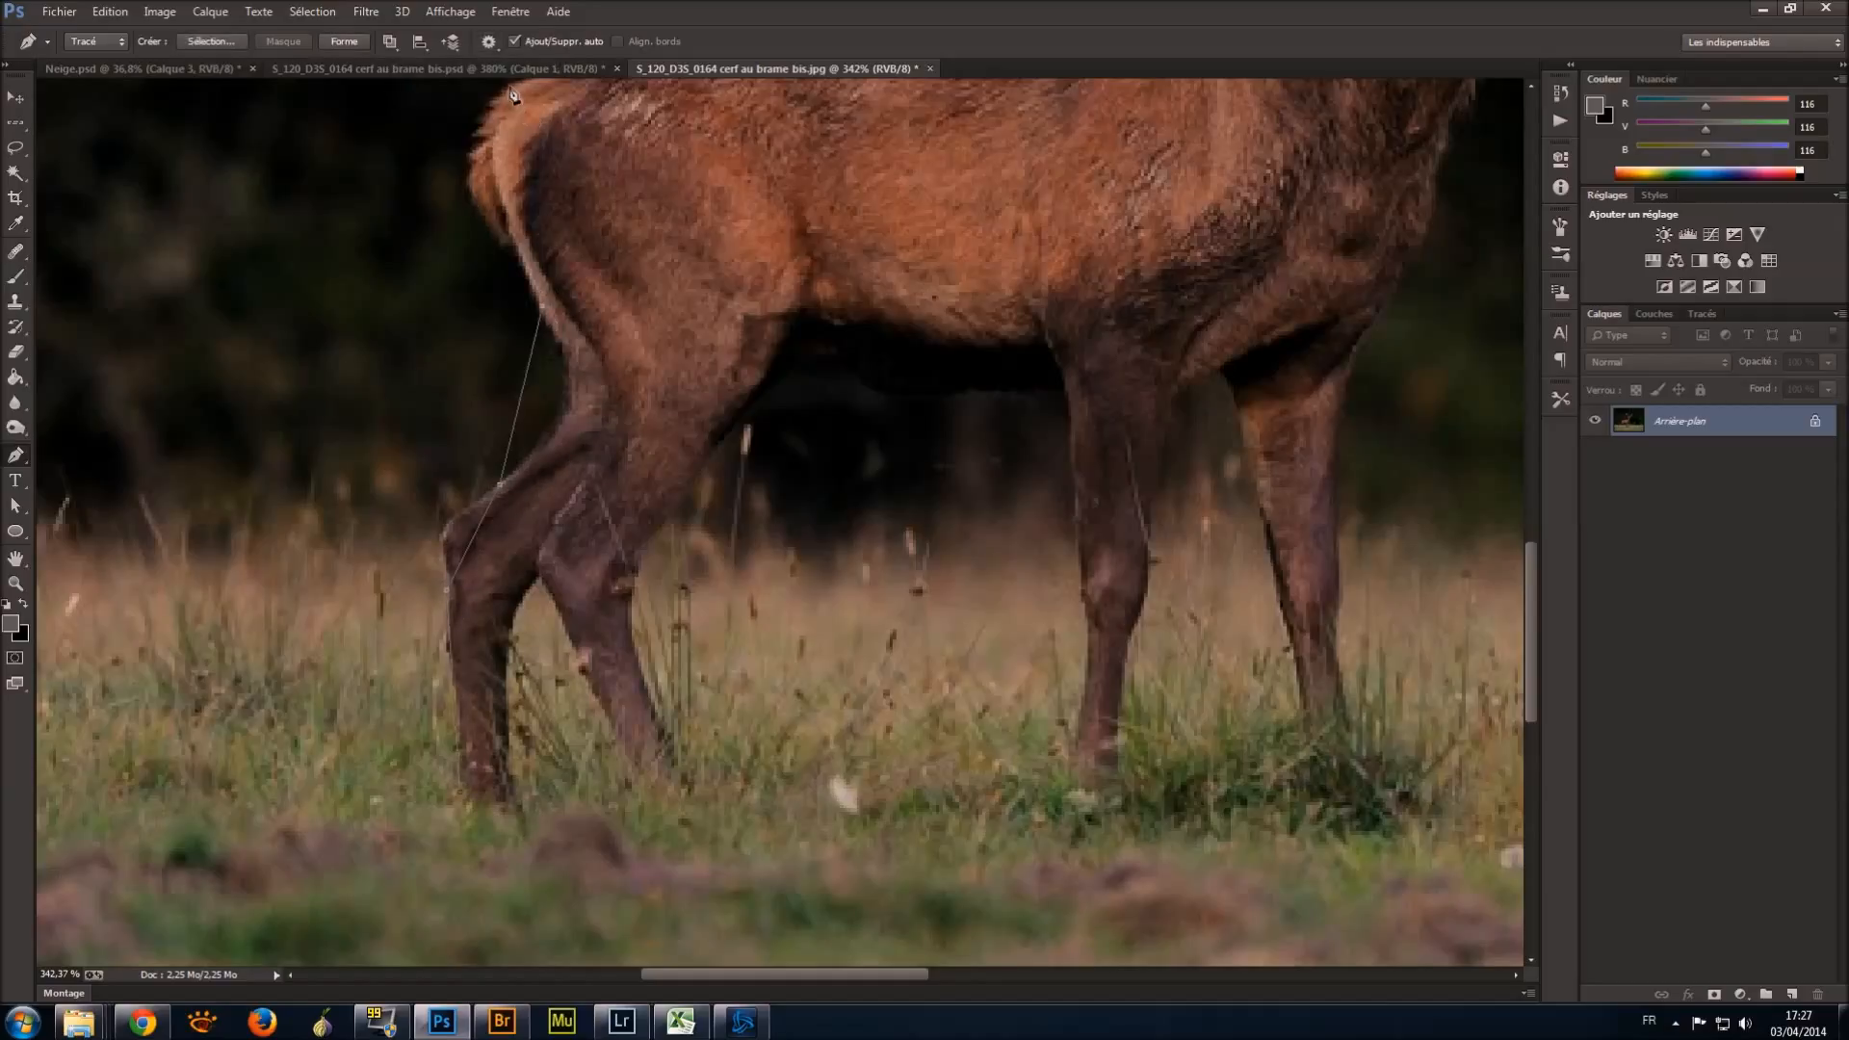
pyautogui.scroll(5, 593, 226)
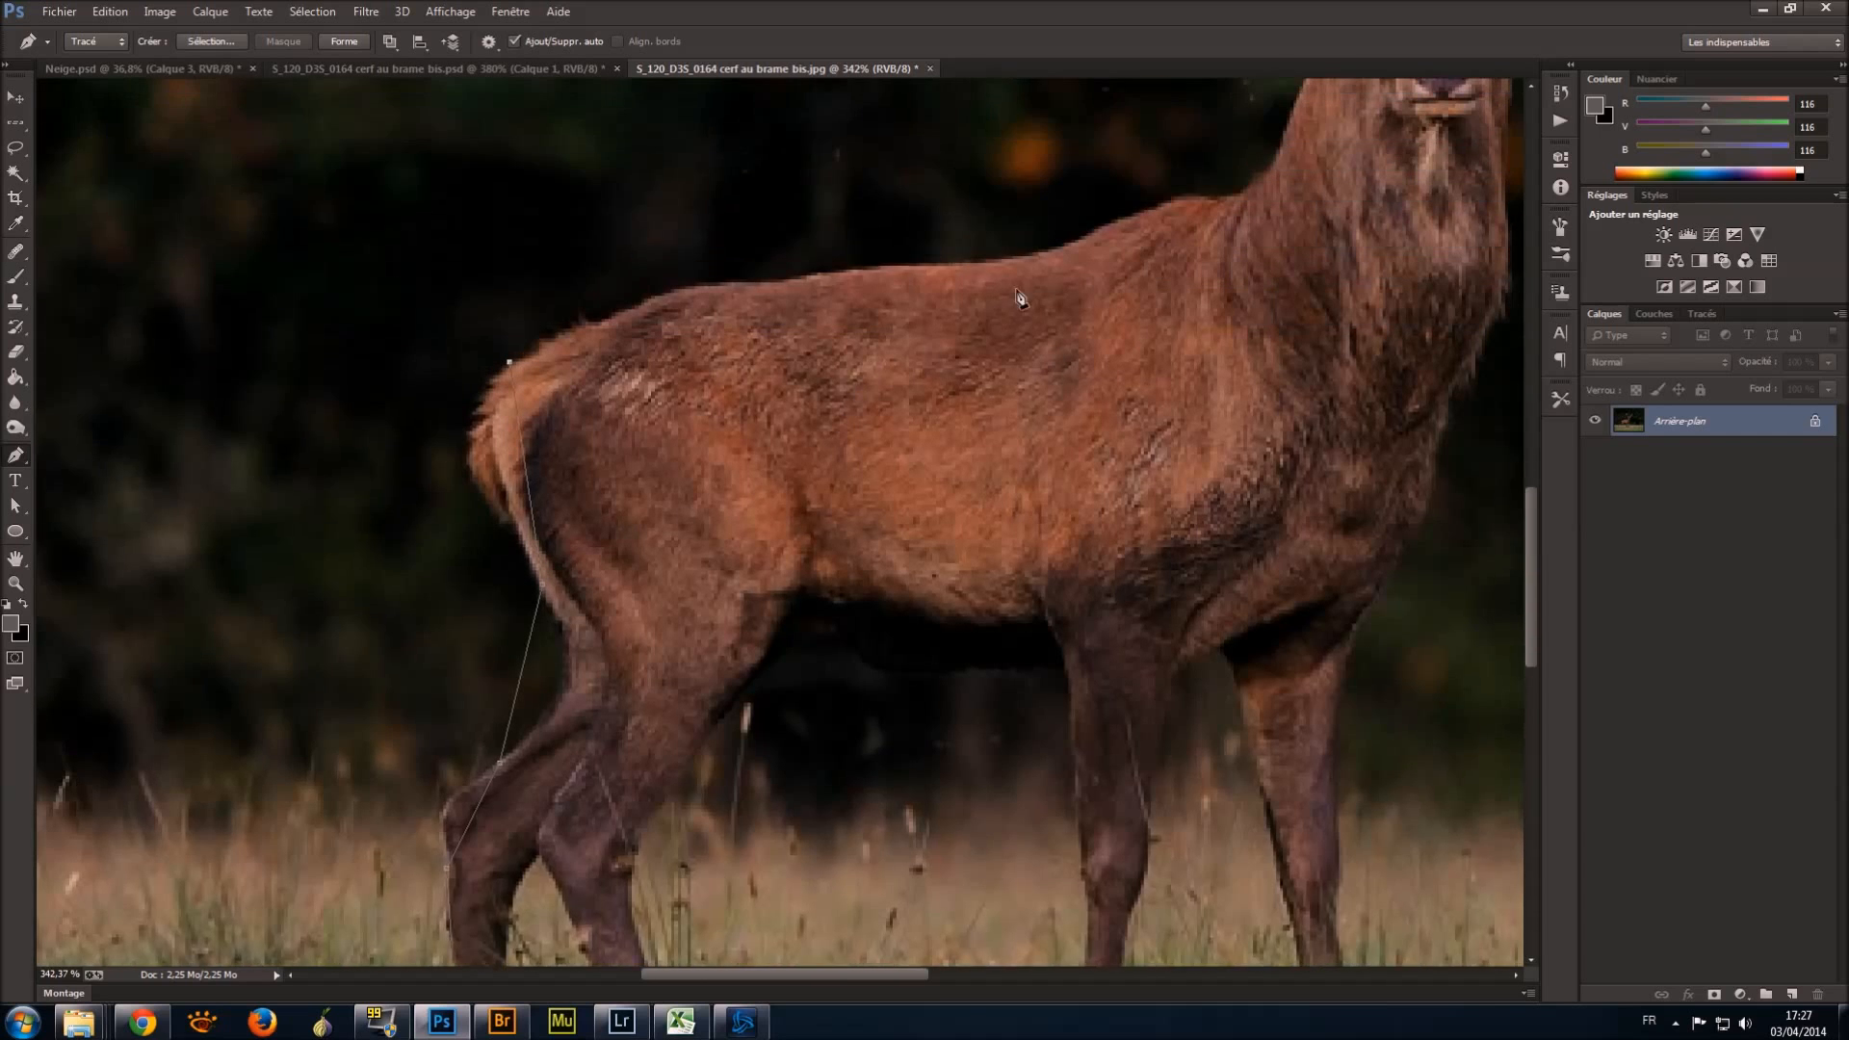
pyautogui.click(770, 498)
pyautogui.click(1046, 466)
pyautogui.click(1343, 212)
# Continue the rough Pen path up the neck, around both antlers and across the top of the stag's head.
pyautogui.scroll(3, 694, 458)
pyautogui.click(1265, 466)
pyautogui.click(1118, 335)
pyautogui.click(1112, 157)
pyautogui.click(1125, 265)
pyautogui.click(1172, 222)
pyautogui.click(1201, 176)
pyautogui.click(1408, 479)
pyautogui.hscroll(4, 1352, 472)
pyautogui.click(1059, 481)
pyautogui.click(1163, 348)
pyautogui.click(1160, 438)
pyautogui.click(1207, 220)
pyautogui.click(1270, 181)
pyautogui.click(1329, 214)
pyautogui.click(1293, 368)
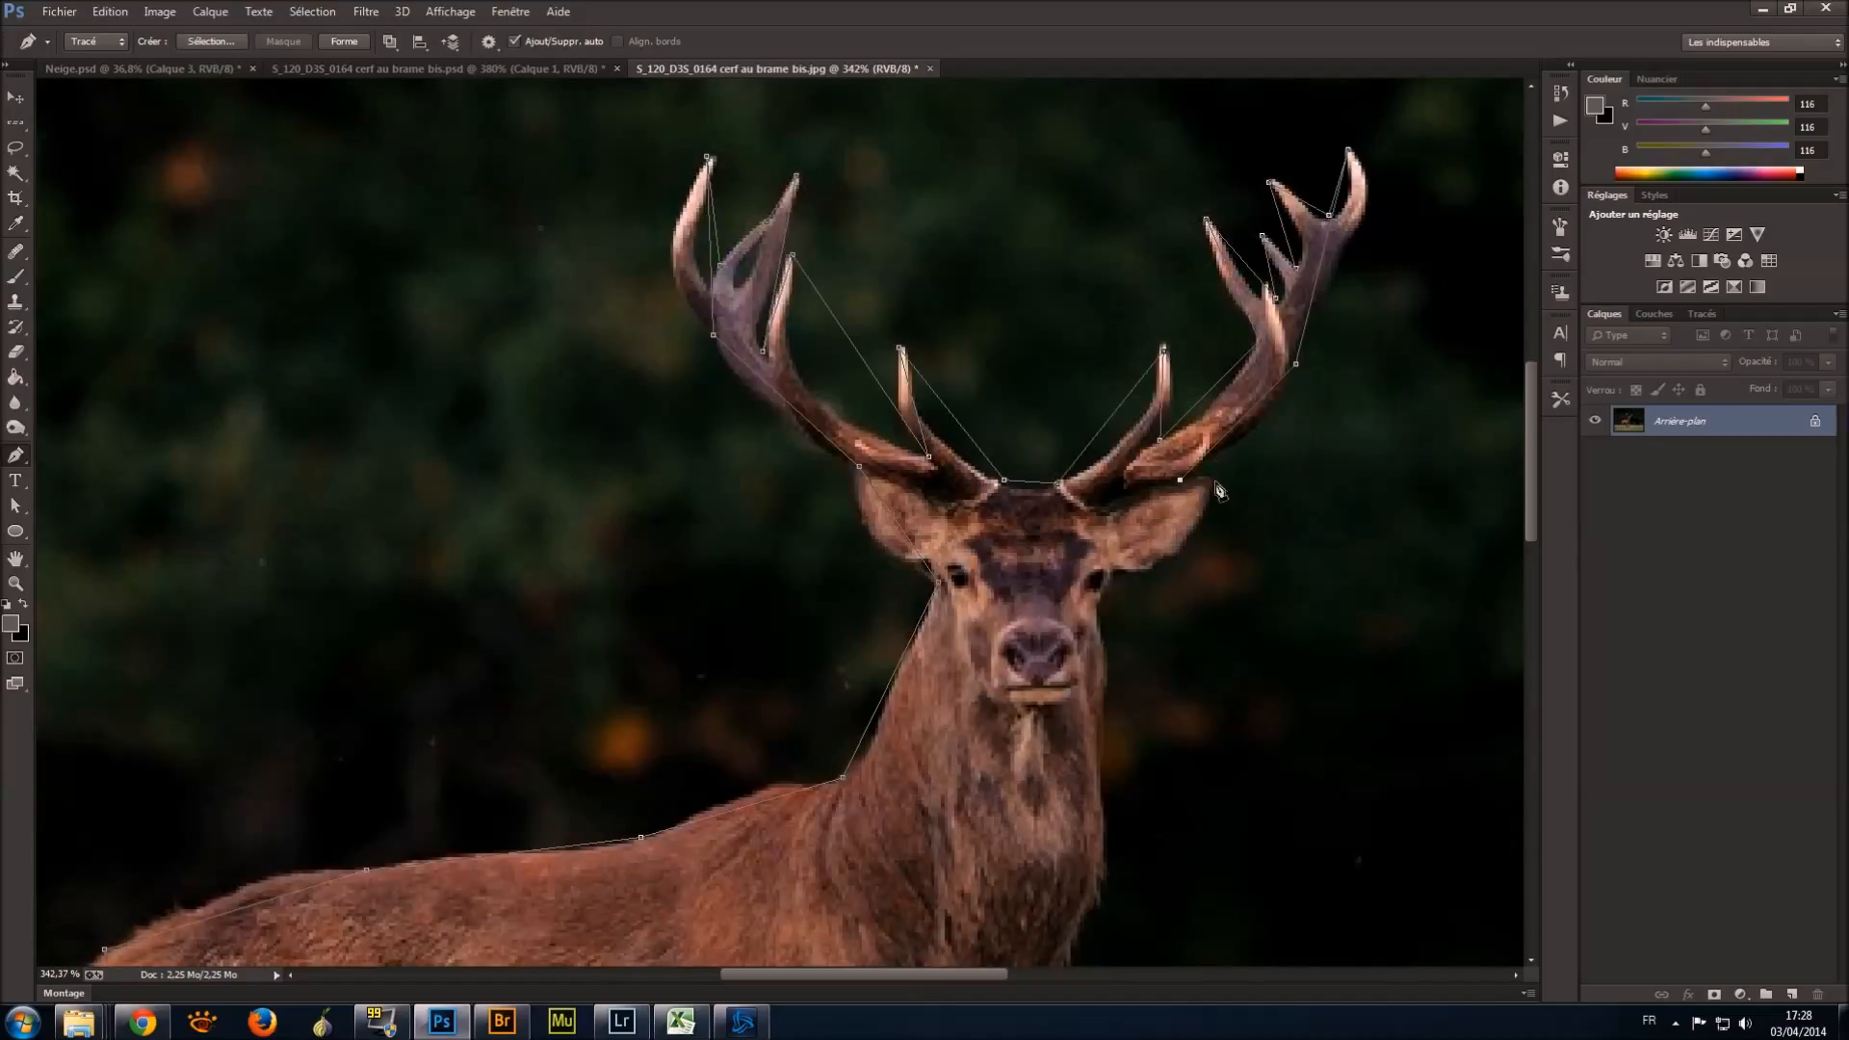
# Carry the rough Pen path down the chest, around the front legs and under the belly to the hind leg.
pyautogui.click(1106, 622)
pyautogui.scroll(-2, 1108, 626)
pyautogui.click(1050, 748)
pyautogui.scroll(-3, 1048, 751)
pyautogui.click(945, 584)
pyautogui.scroll(-1, 945, 584)
pyautogui.click(968, 941)
pyautogui.click(816, 518)
pyautogui.click(704, 934)
pyautogui.click(660, 528)
pyautogui.click(392, 518)
pyautogui.click(283, 918)
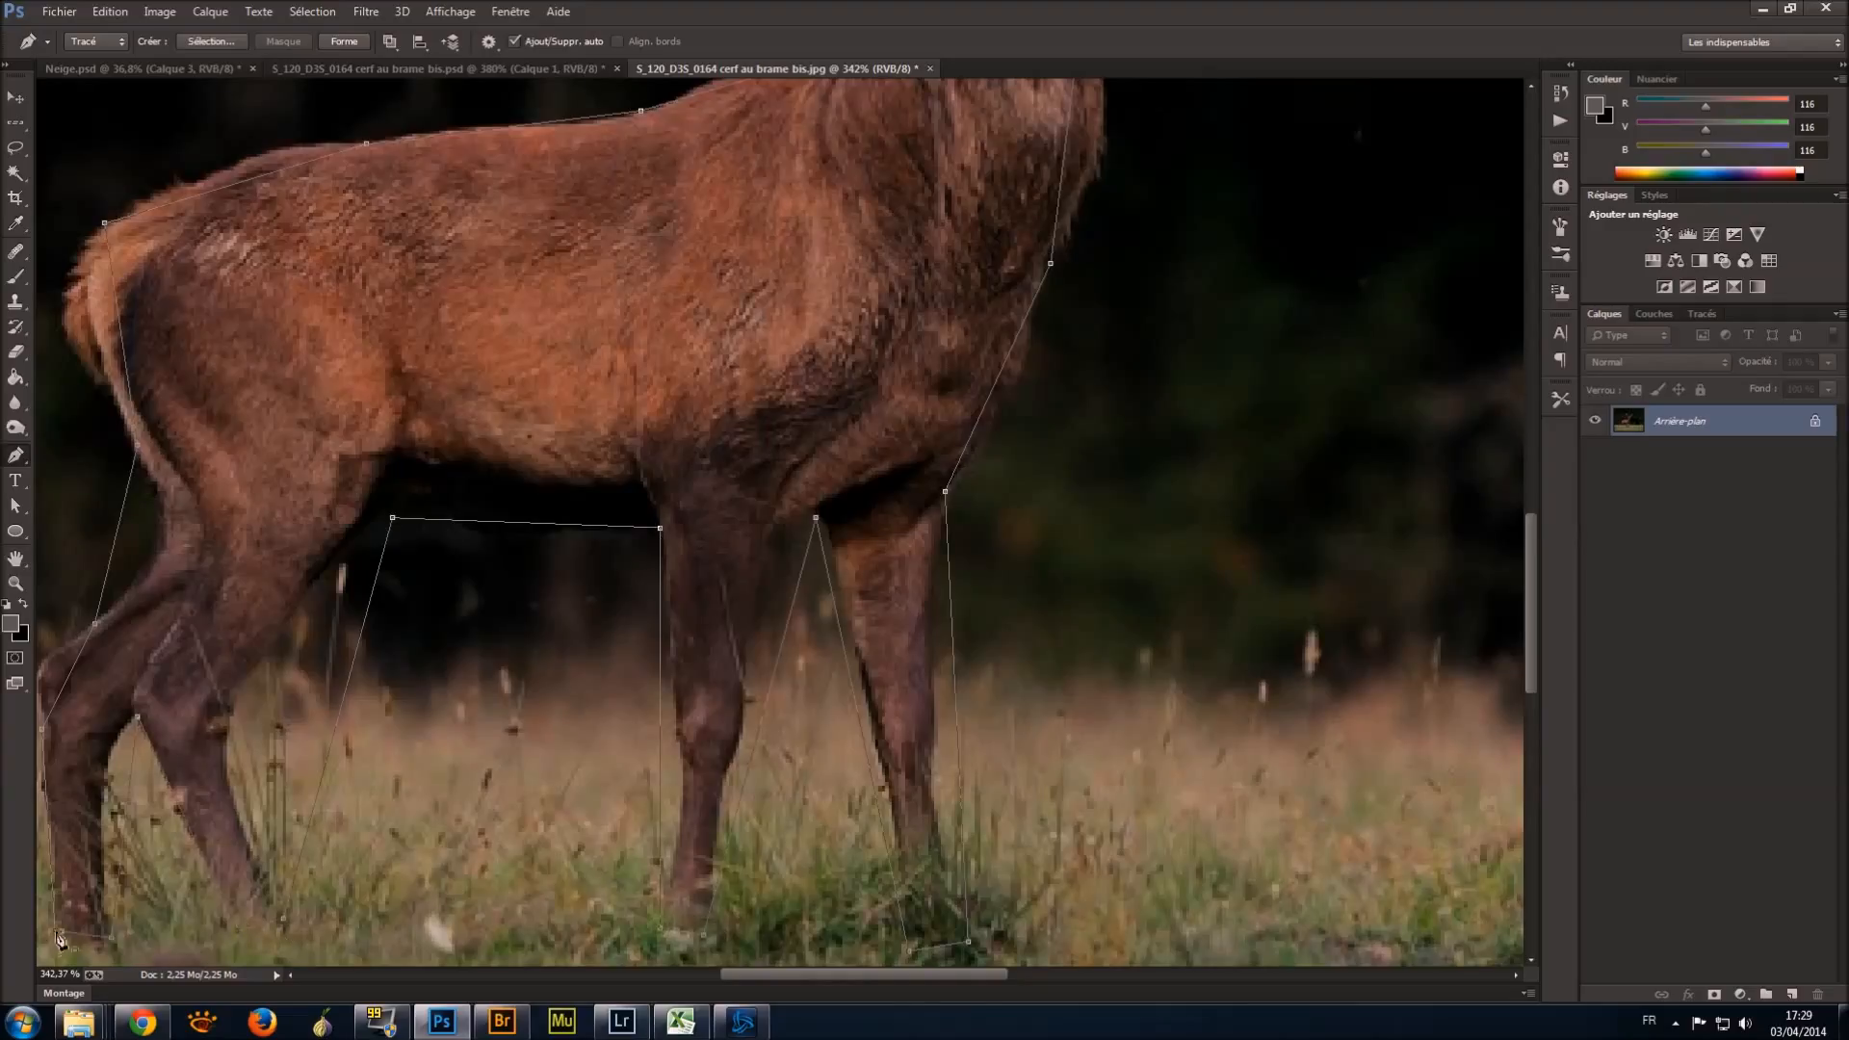
# Fit the path to the stag's tail, rump and rear hind leg by adding and moving anchor points.
pyautogui.scroll(3, 49, 675)
pyautogui.click(139, 504)
pyautogui.moveTo(260, 470); pyautogui.dragTo(266, 450)
pyautogui.moveTo(116, 599); pyautogui.dragTo(63, 596)
pyautogui.moveTo(105, 686)
pyautogui.mouseDown()
pyautogui.moveTo(92, 671)
pyautogui.moveTo(112, 692)
pyautogui.mouseUp()
pyautogui.scroll(-3, 313, 539)
pyautogui.scroll(-1, 313, 545)
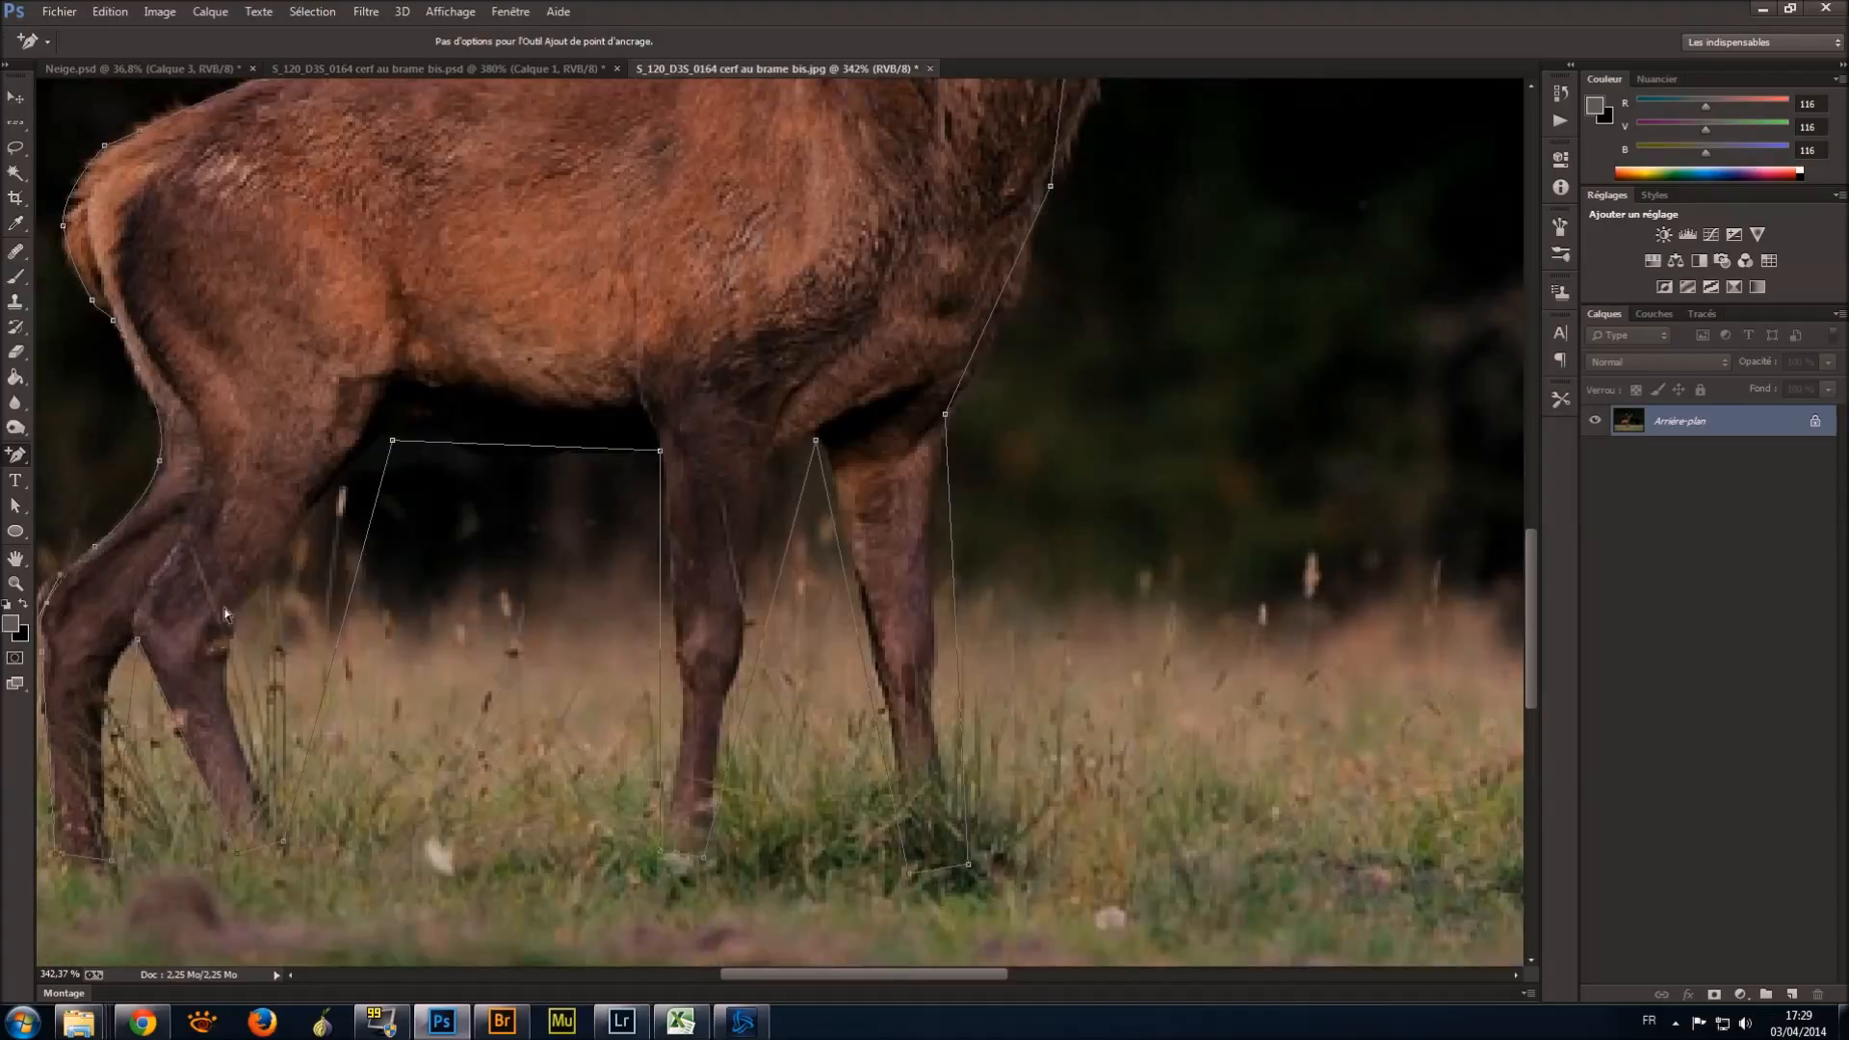
# Refine the path along the hind leg, belly and both front legs with additional anchor points.
pyautogui.hscroll(-4, 313, 545)
pyautogui.moveTo(717, 552); pyautogui.dragTo(693, 552)
pyautogui.moveTo(666, 652); pyautogui.dragTo(583, 647)
pyautogui.moveTo(769, 456); pyautogui.dragTo(869, 473)
pyautogui.moveTo(1012, 722); pyautogui.dragTo(1032, 722)
pyautogui.moveTo(1024, 583); pyautogui.dragTo(1021, 583)
pyautogui.click(1093, 729)
pyautogui.moveTo(1093, 729); pyautogui.dragTo(1074, 728)
pyautogui.moveTo(1053, 851); pyautogui.dragTo(1061, 852)
pyautogui.moveTo(1132, 547); pyautogui.dragTo(1117, 543)
pyautogui.moveTo(1102, 639); pyautogui.dragTo(1096, 637)
pyautogui.moveTo(1176, 501); pyautogui.dragTo(1184, 487)
pyautogui.moveTo(1205, 621); pyautogui.dragTo(1211, 623)
pyautogui.moveTo(1232, 749); pyautogui.dragTo(1242, 752)
pyautogui.moveTo(1249, 825); pyautogui.dragTo(1256, 826)
pyautogui.moveTo(1311, 718); pyautogui.dragTo(1286, 717)
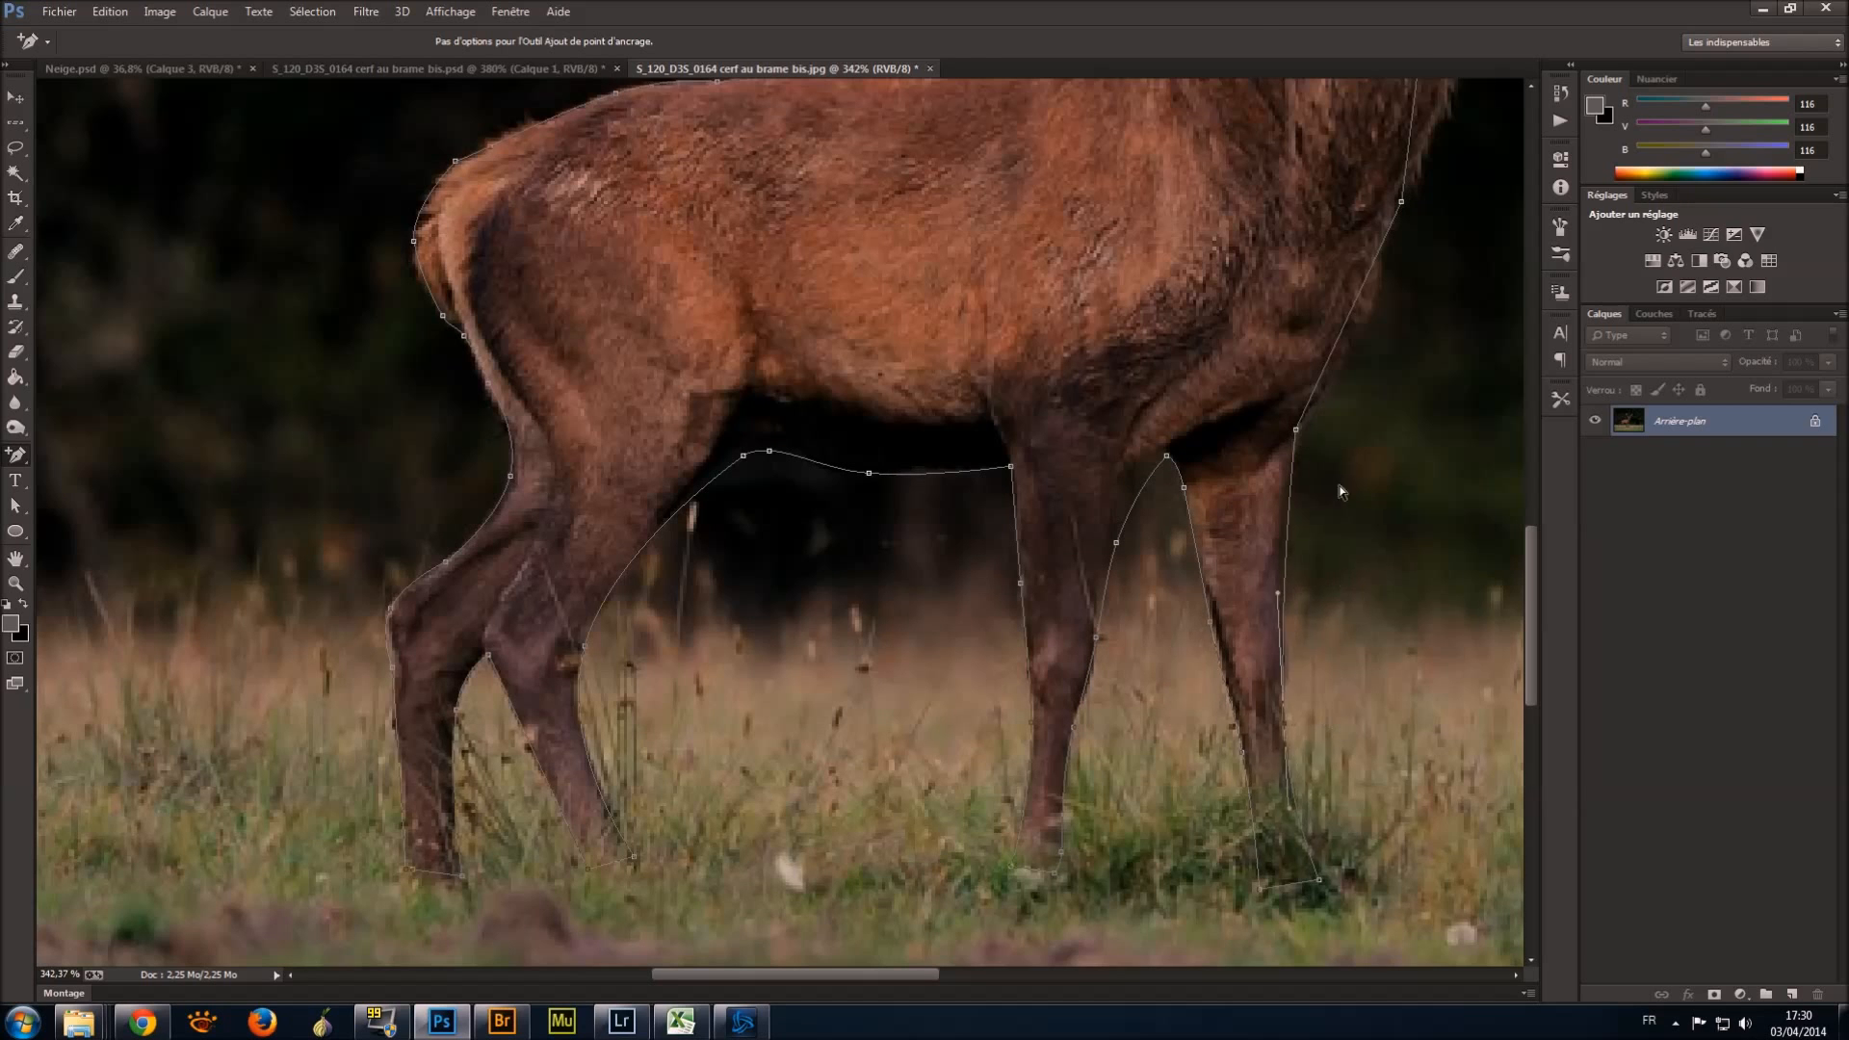
# Fit the path to the stag's chest and neck by adding and moving anchor points.
pyautogui.scroll(2, 1342, 493)
pyautogui.moveTo(1325, 567); pyautogui.dragTo(1339, 568)
pyautogui.moveTo(1366, 491); pyautogui.dragTo(1374, 493)
pyautogui.scroll(2, 1411, 462)
pyautogui.moveTo(1392, 431); pyautogui.dragTo(1448, 475)
pyautogui.scroll(3, 1462, 284)
pyautogui.moveTo(1216, 619); pyautogui.dragTo(1222, 619)
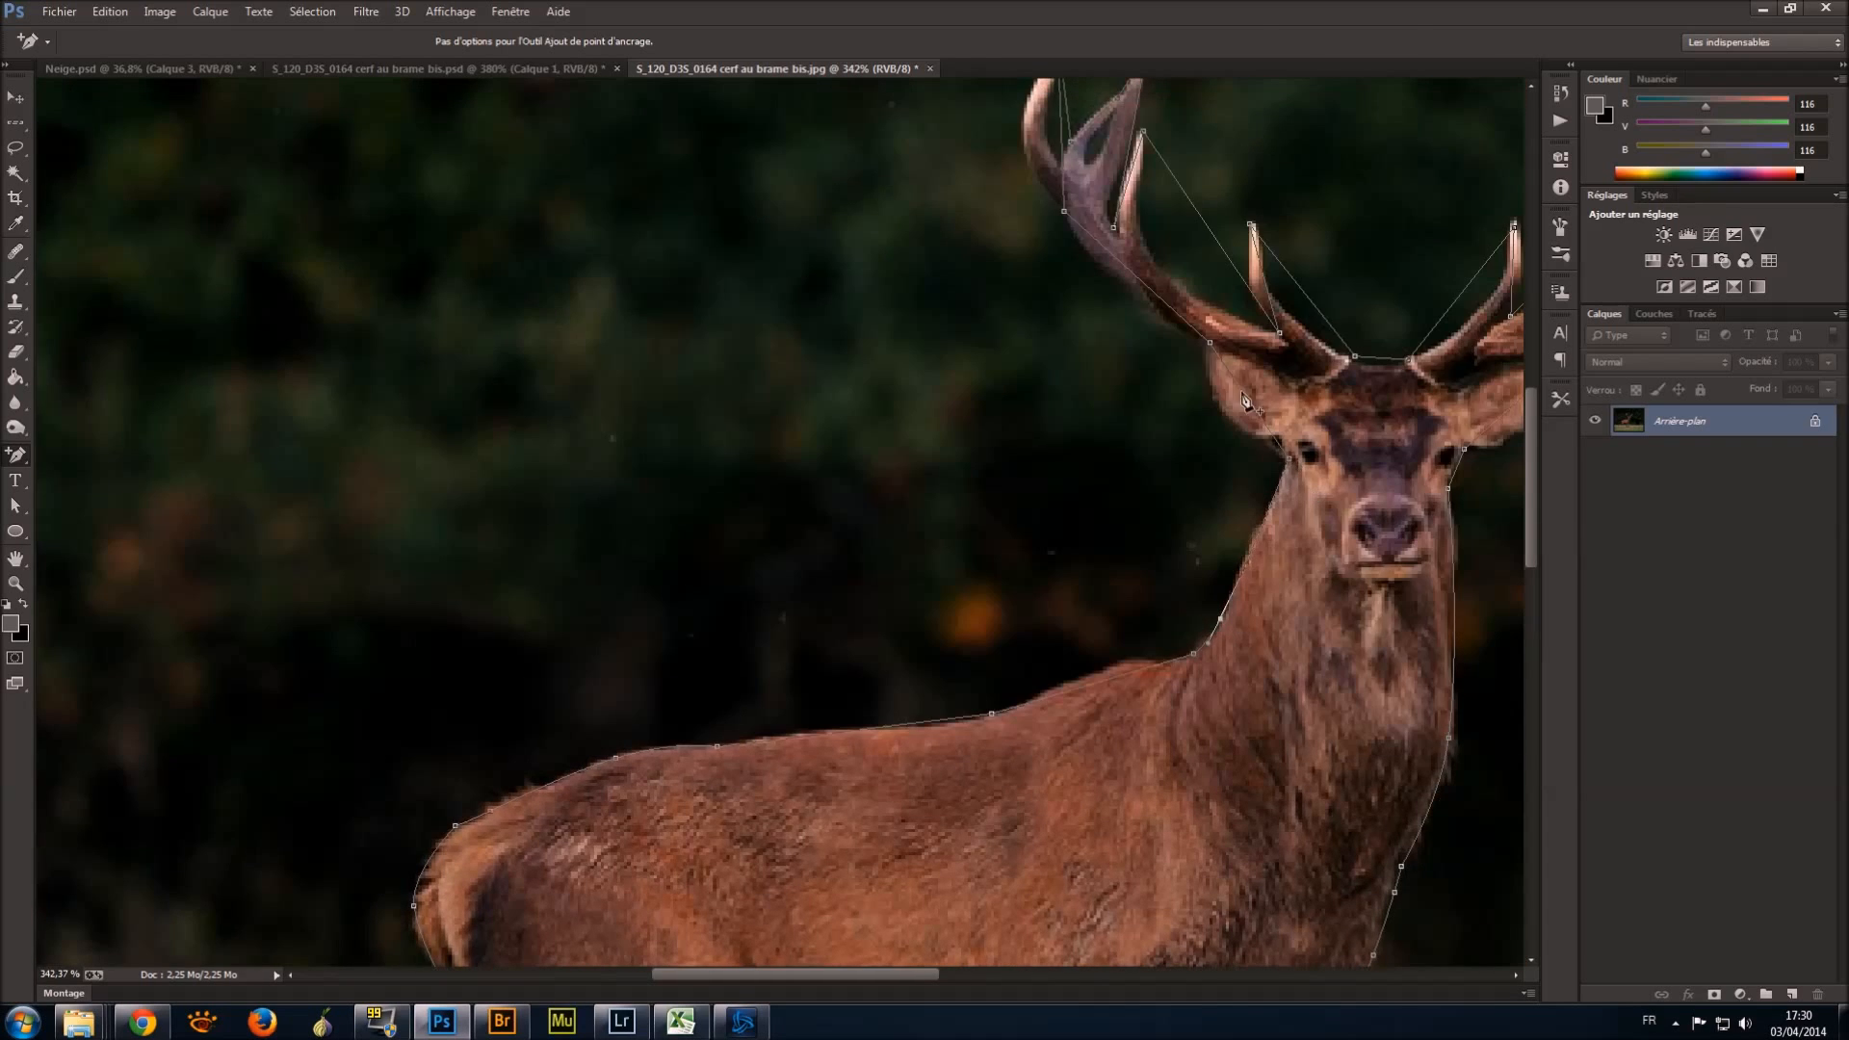
# Close the stag JPG without saving and go to the stag PSD that holds the complete path.
pyautogui.hotkey('ctrl', 'w')
pyautogui.press('n')
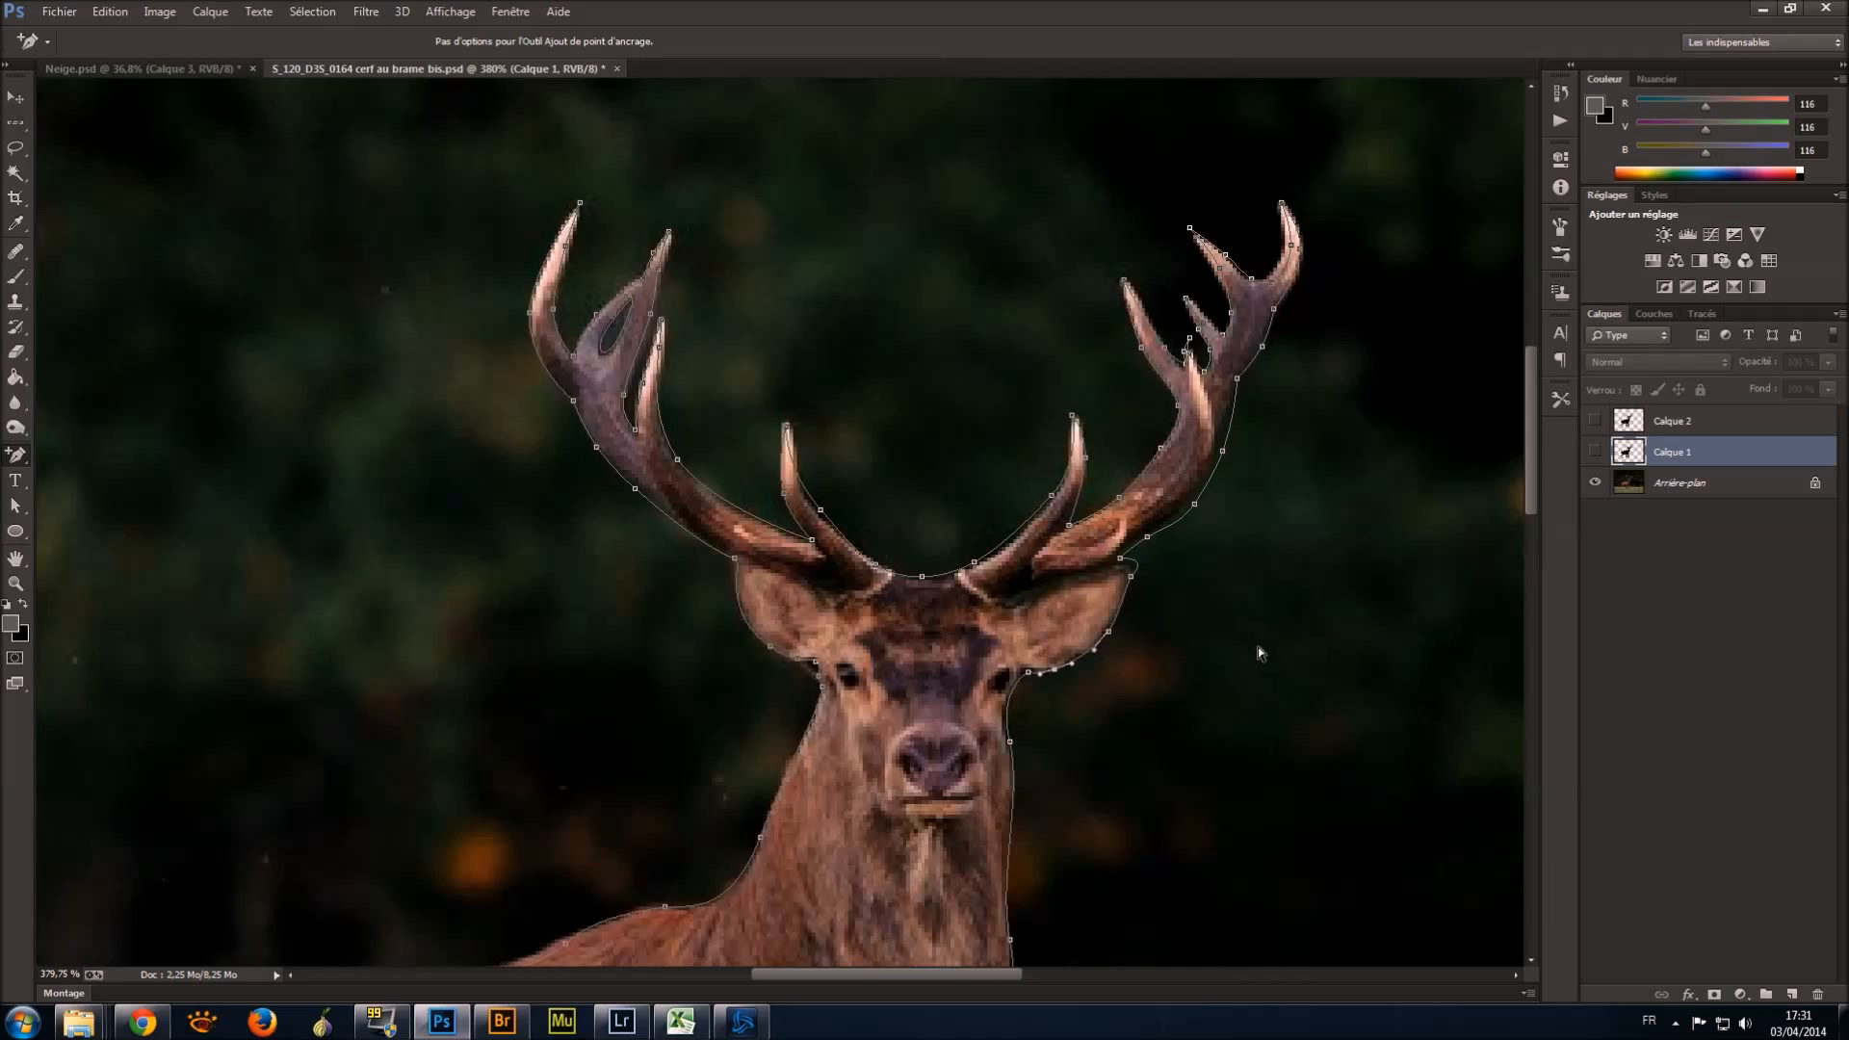
pyautogui.scroll(-3, 842, 482)
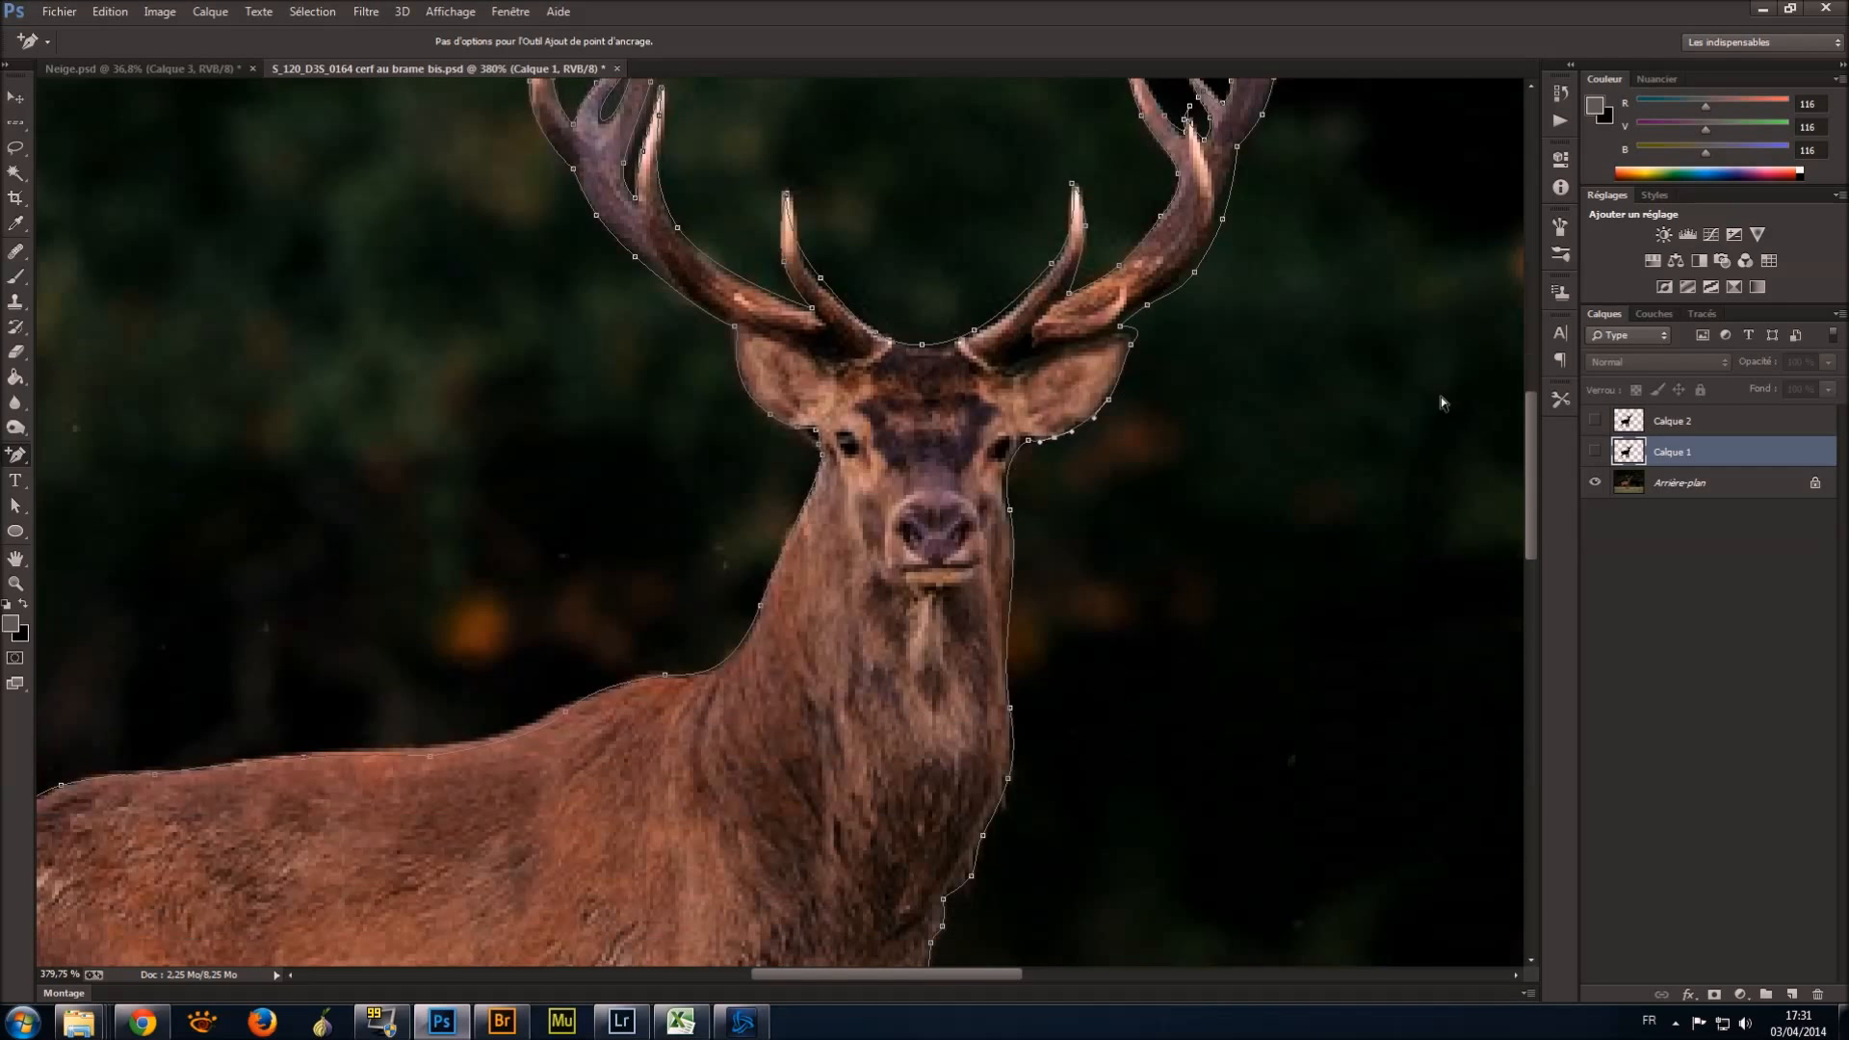
# Check the path's available commands without applying one, and show the black stag silhouette on Calque 2.
pyautogui.click(1595, 421)
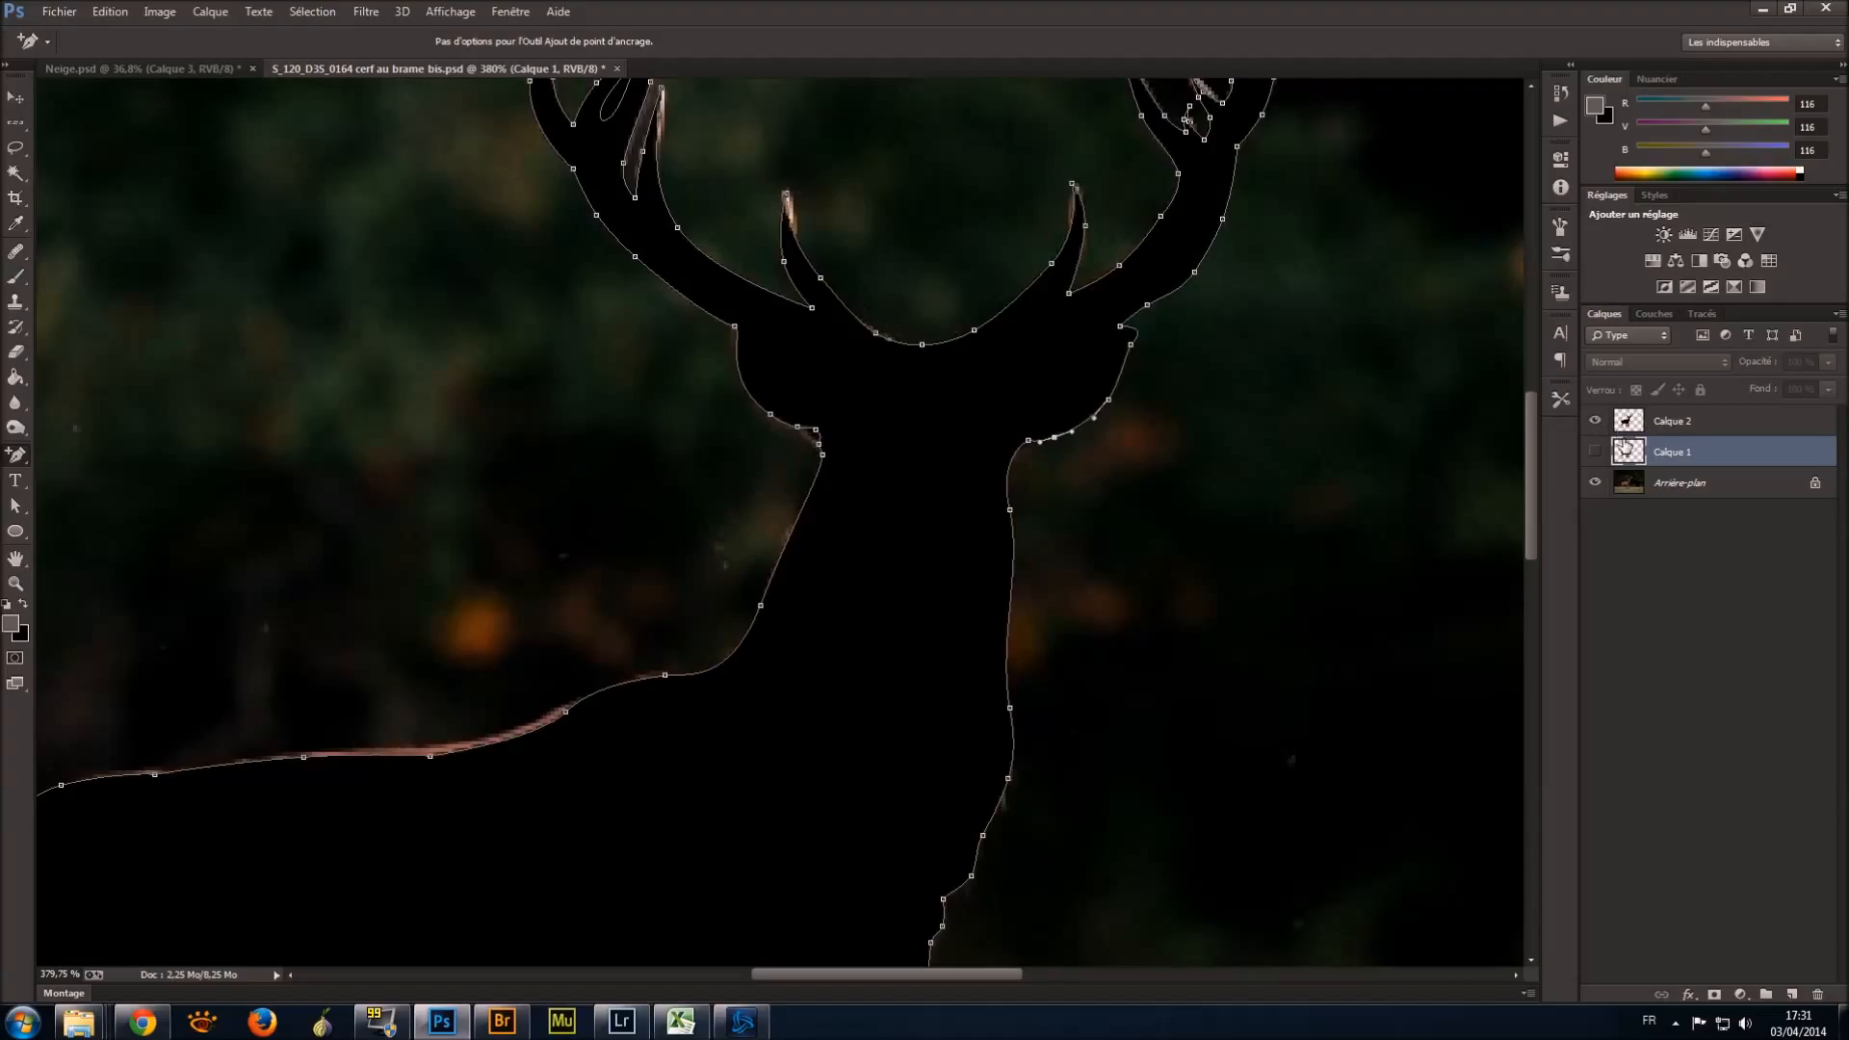
pyautogui.click(1596, 421)
pyautogui.rightClick(988, 403)
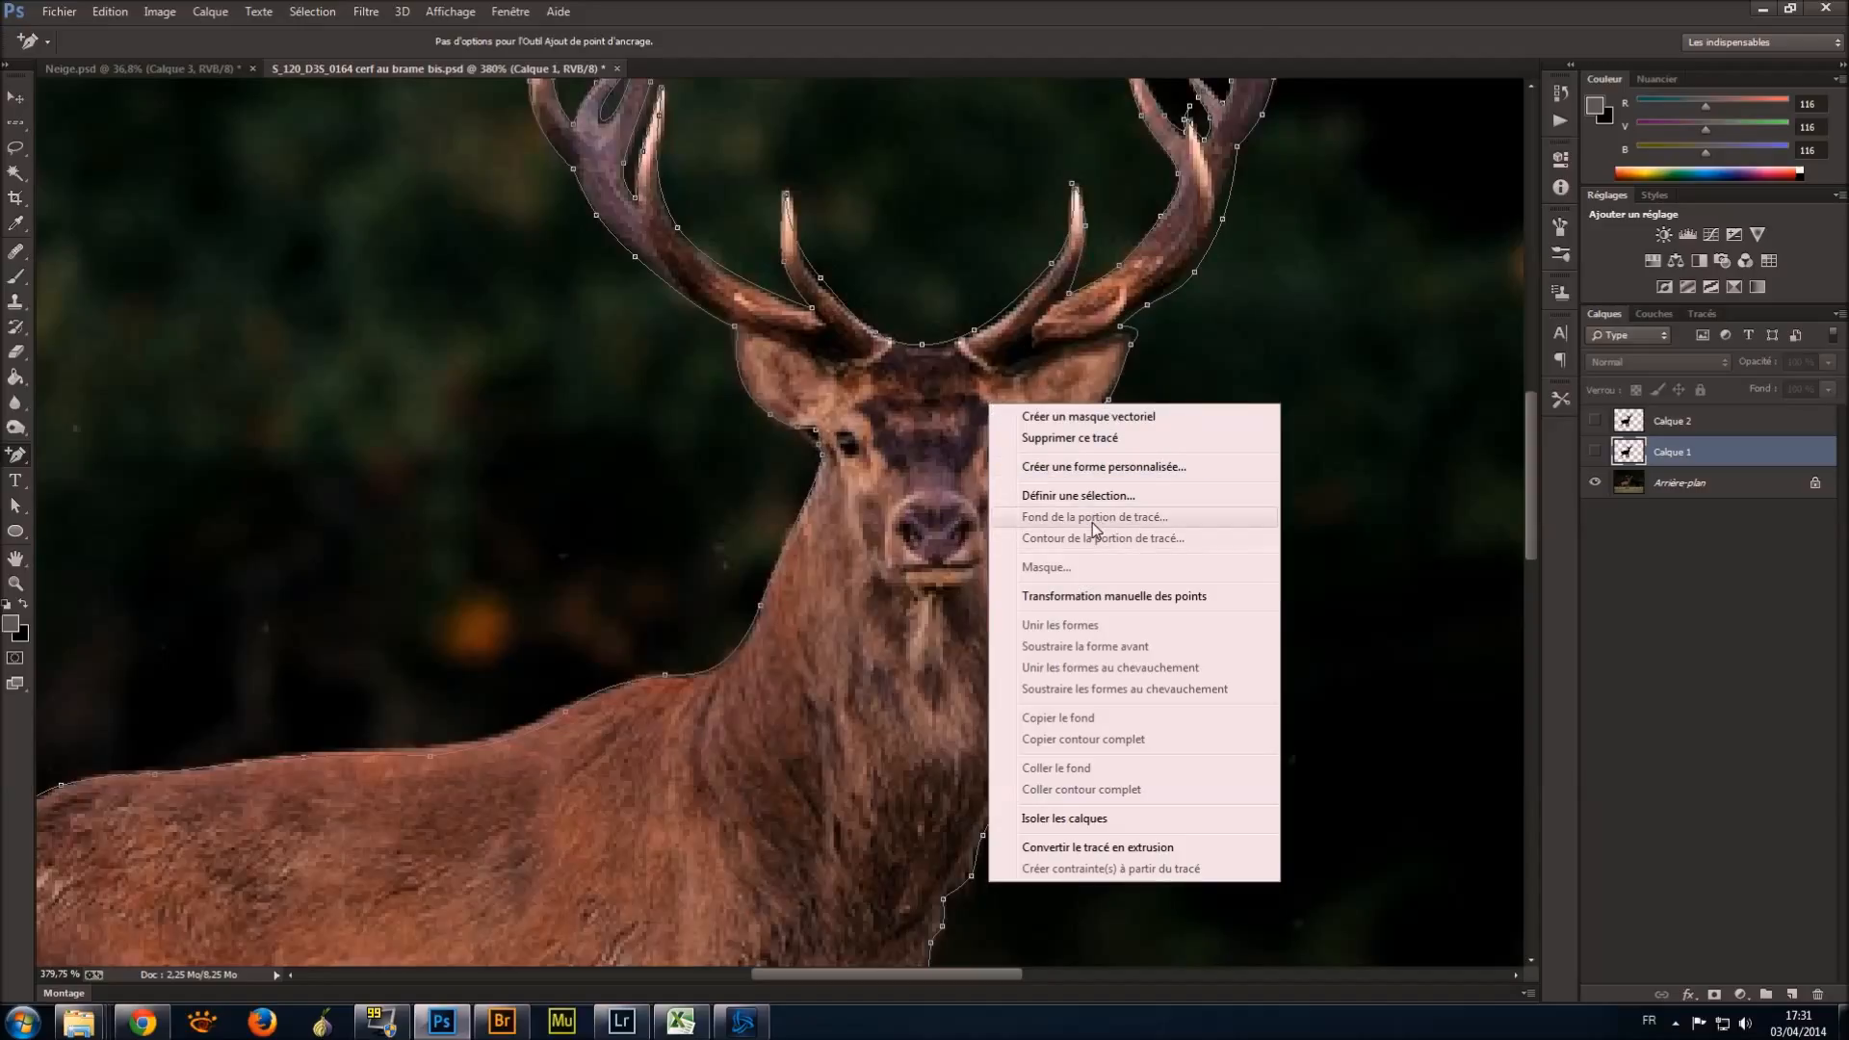
pyautogui.click(1251, 6)
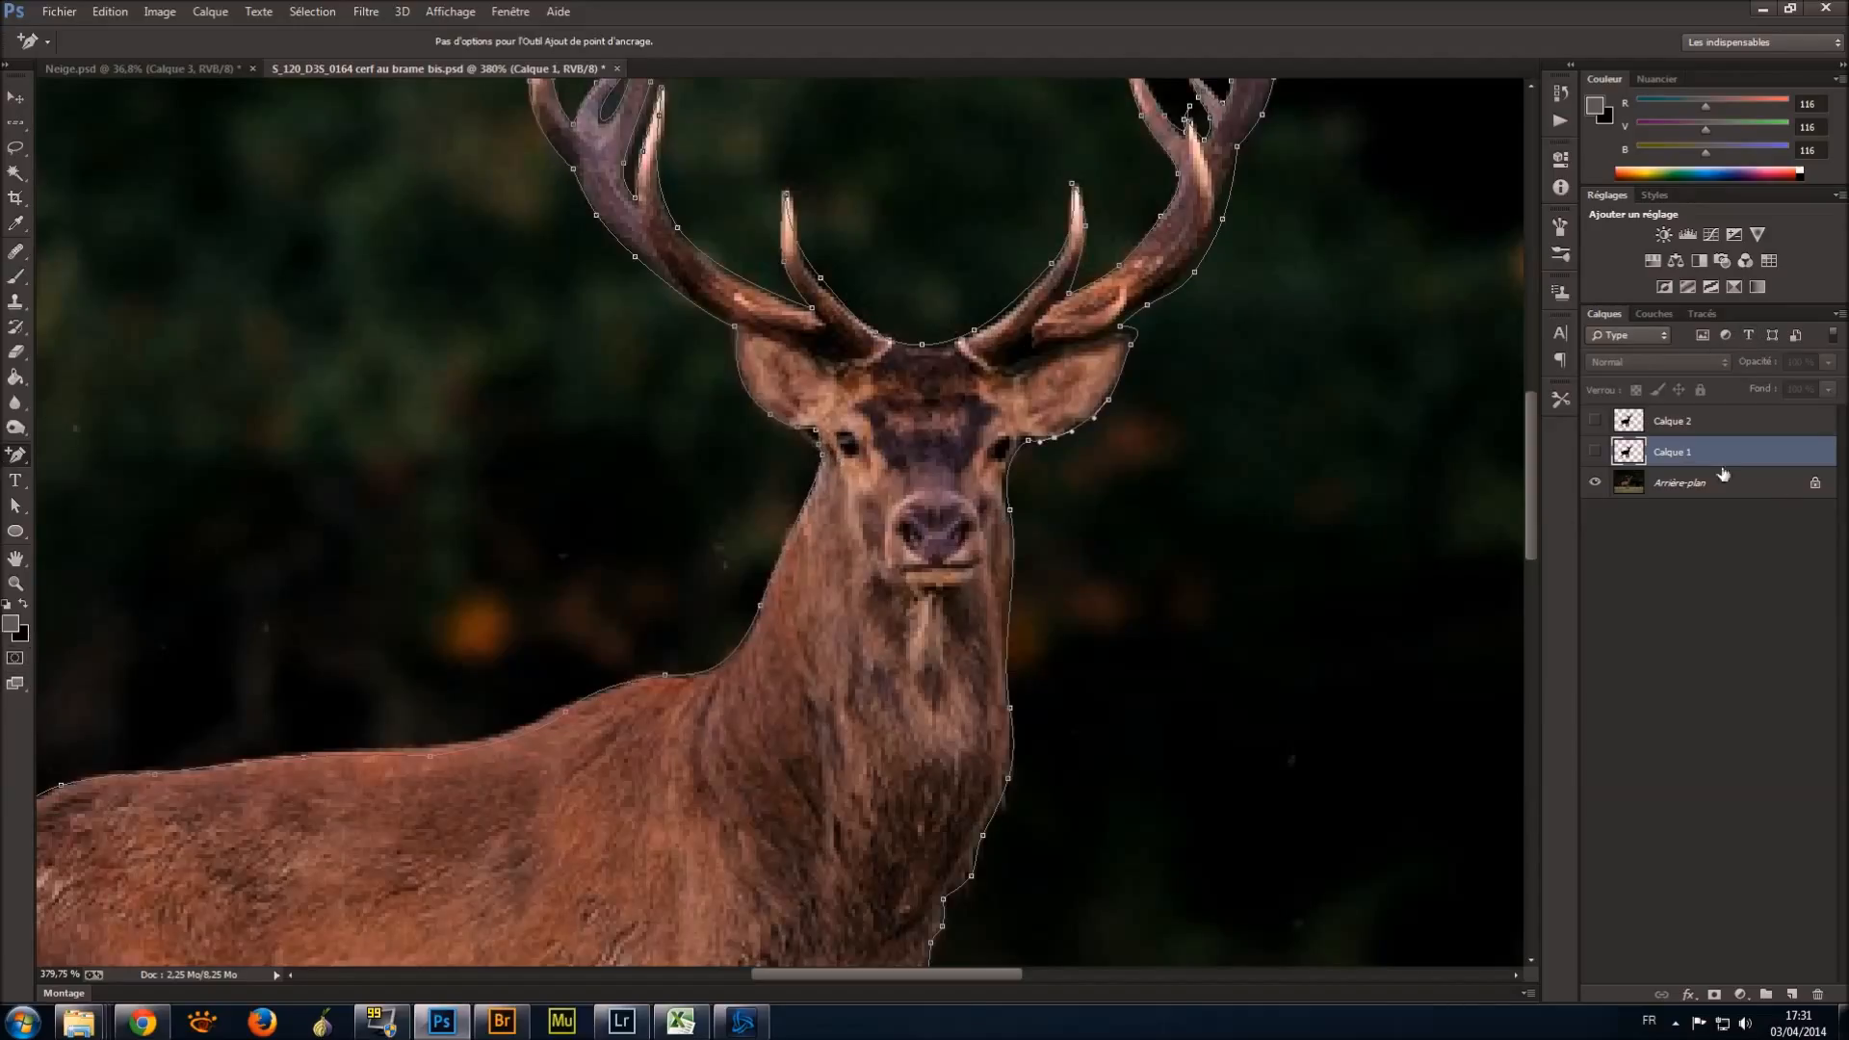
pyautogui.click(1595, 421)
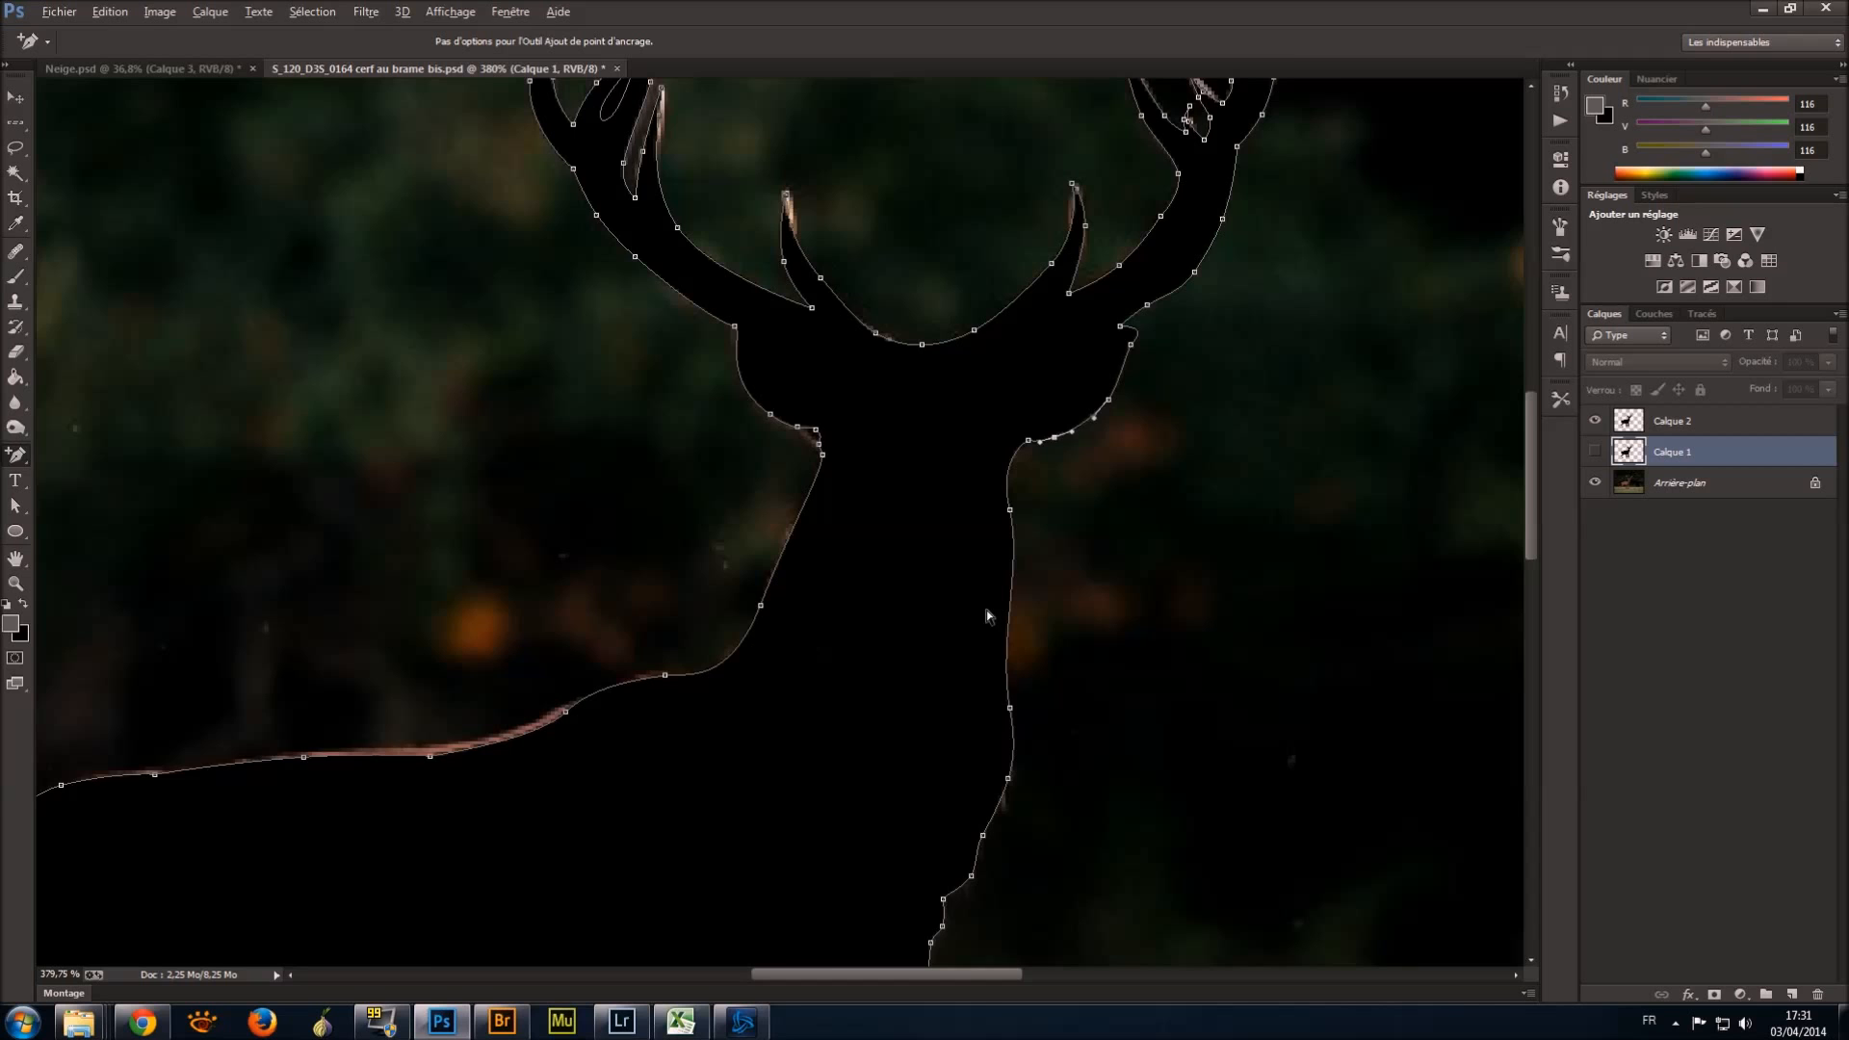
# Duplicate the stag silhouette layer Calque 2 into the document Neige.psd.
pyautogui.scroll(-4, 986, 609)
pyautogui.scroll(-3, 987, 610)
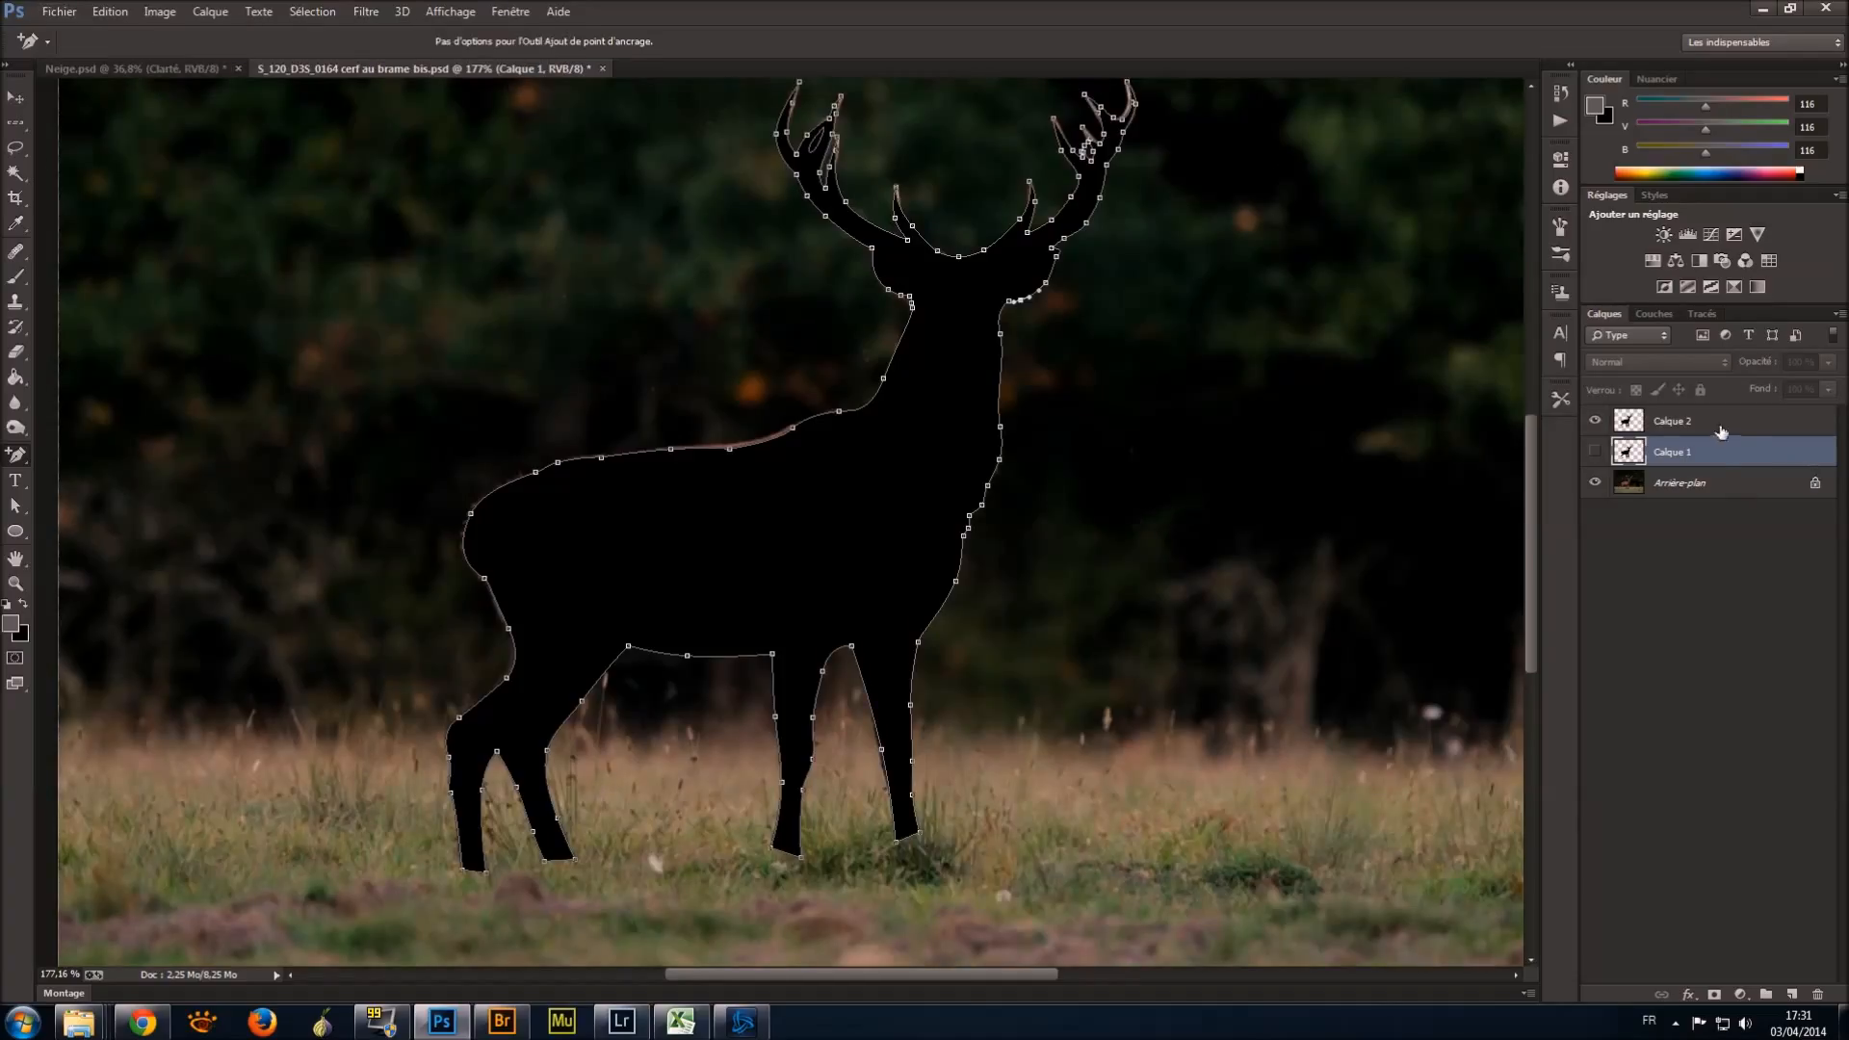
pyautogui.click(1722, 430)
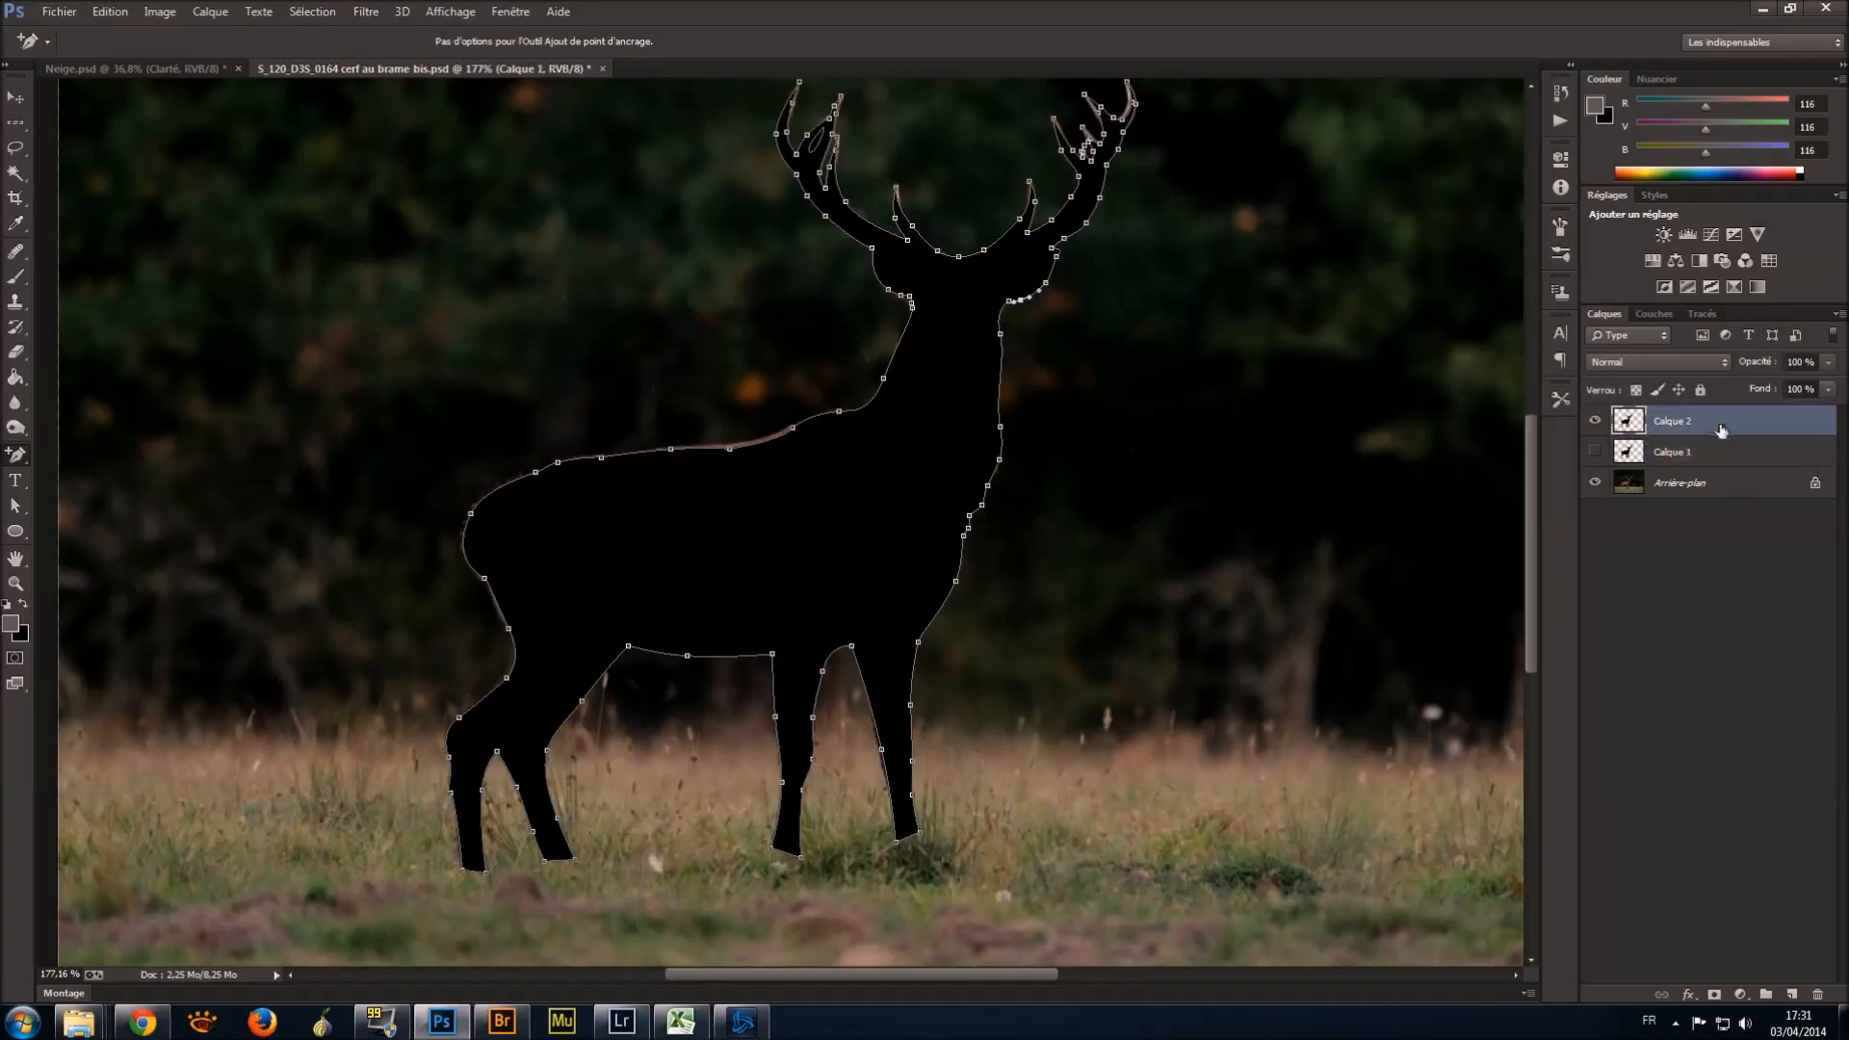
pyautogui.rightClick(1677, 431)
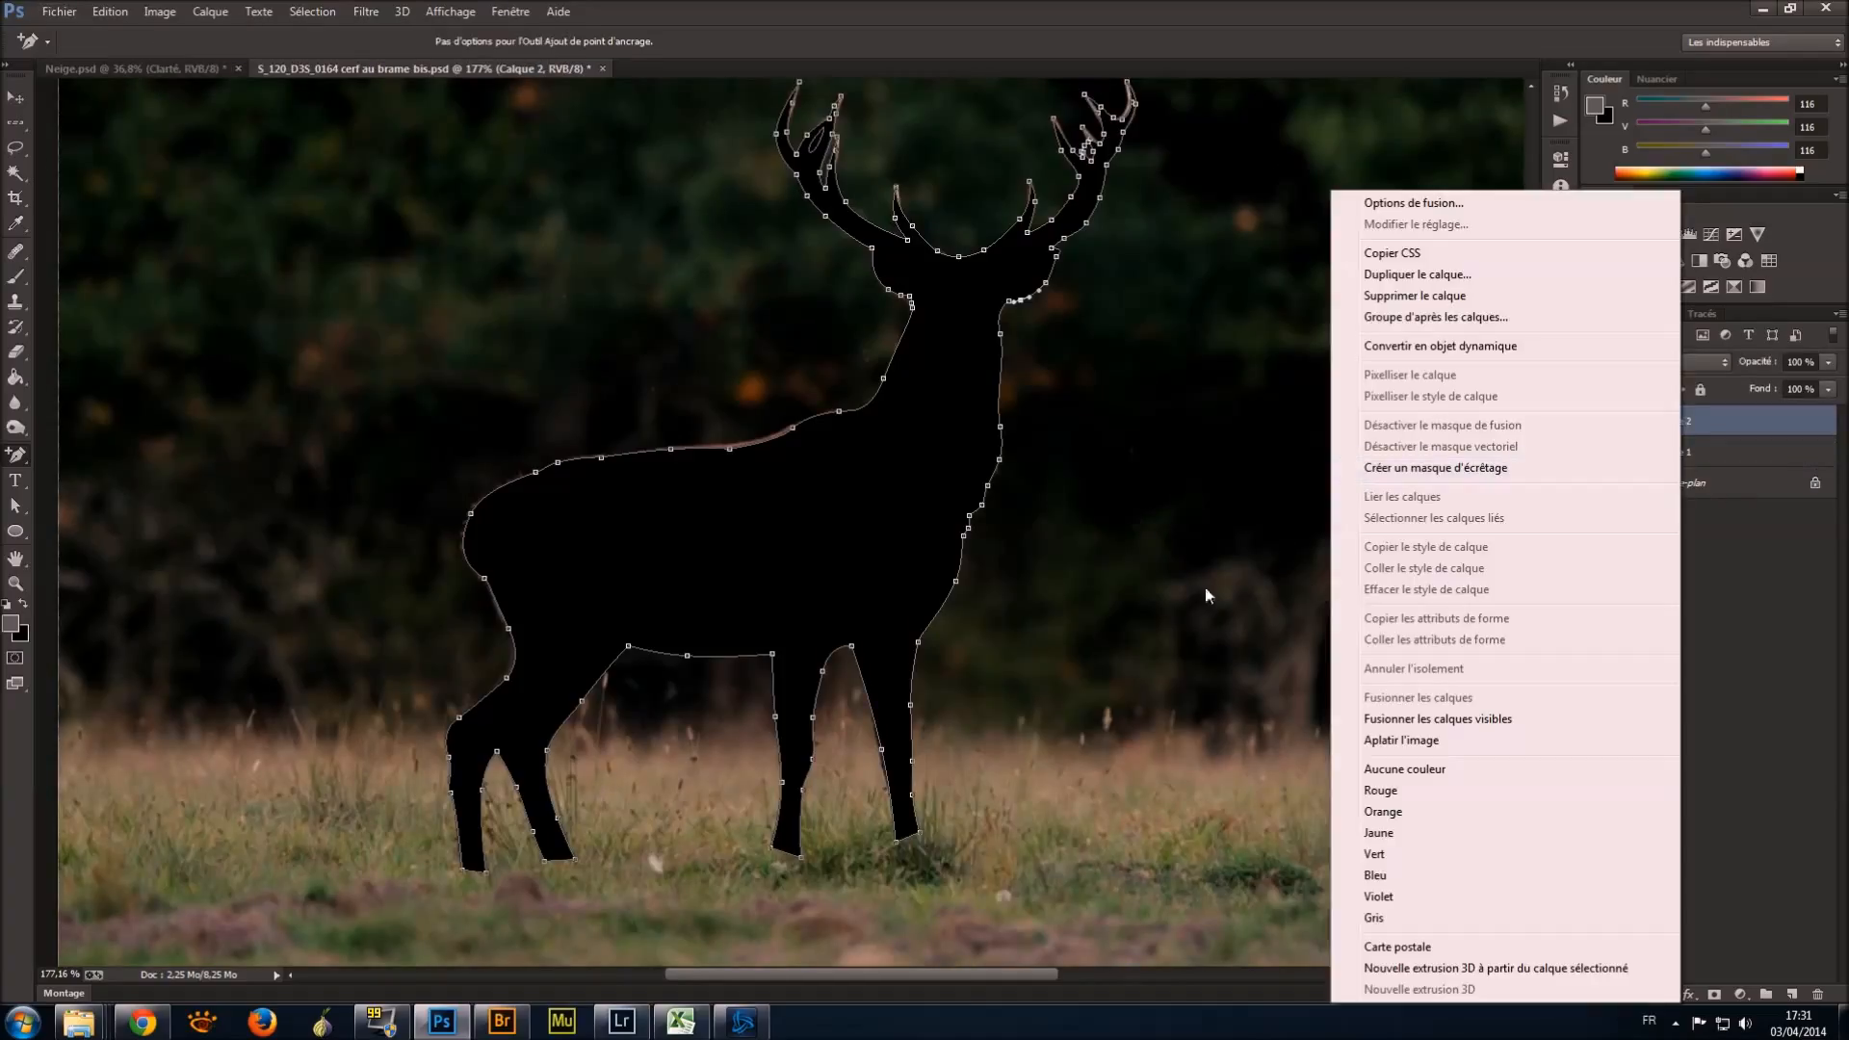
pyautogui.click(1503, 272)
pyautogui.click(1011, 388)
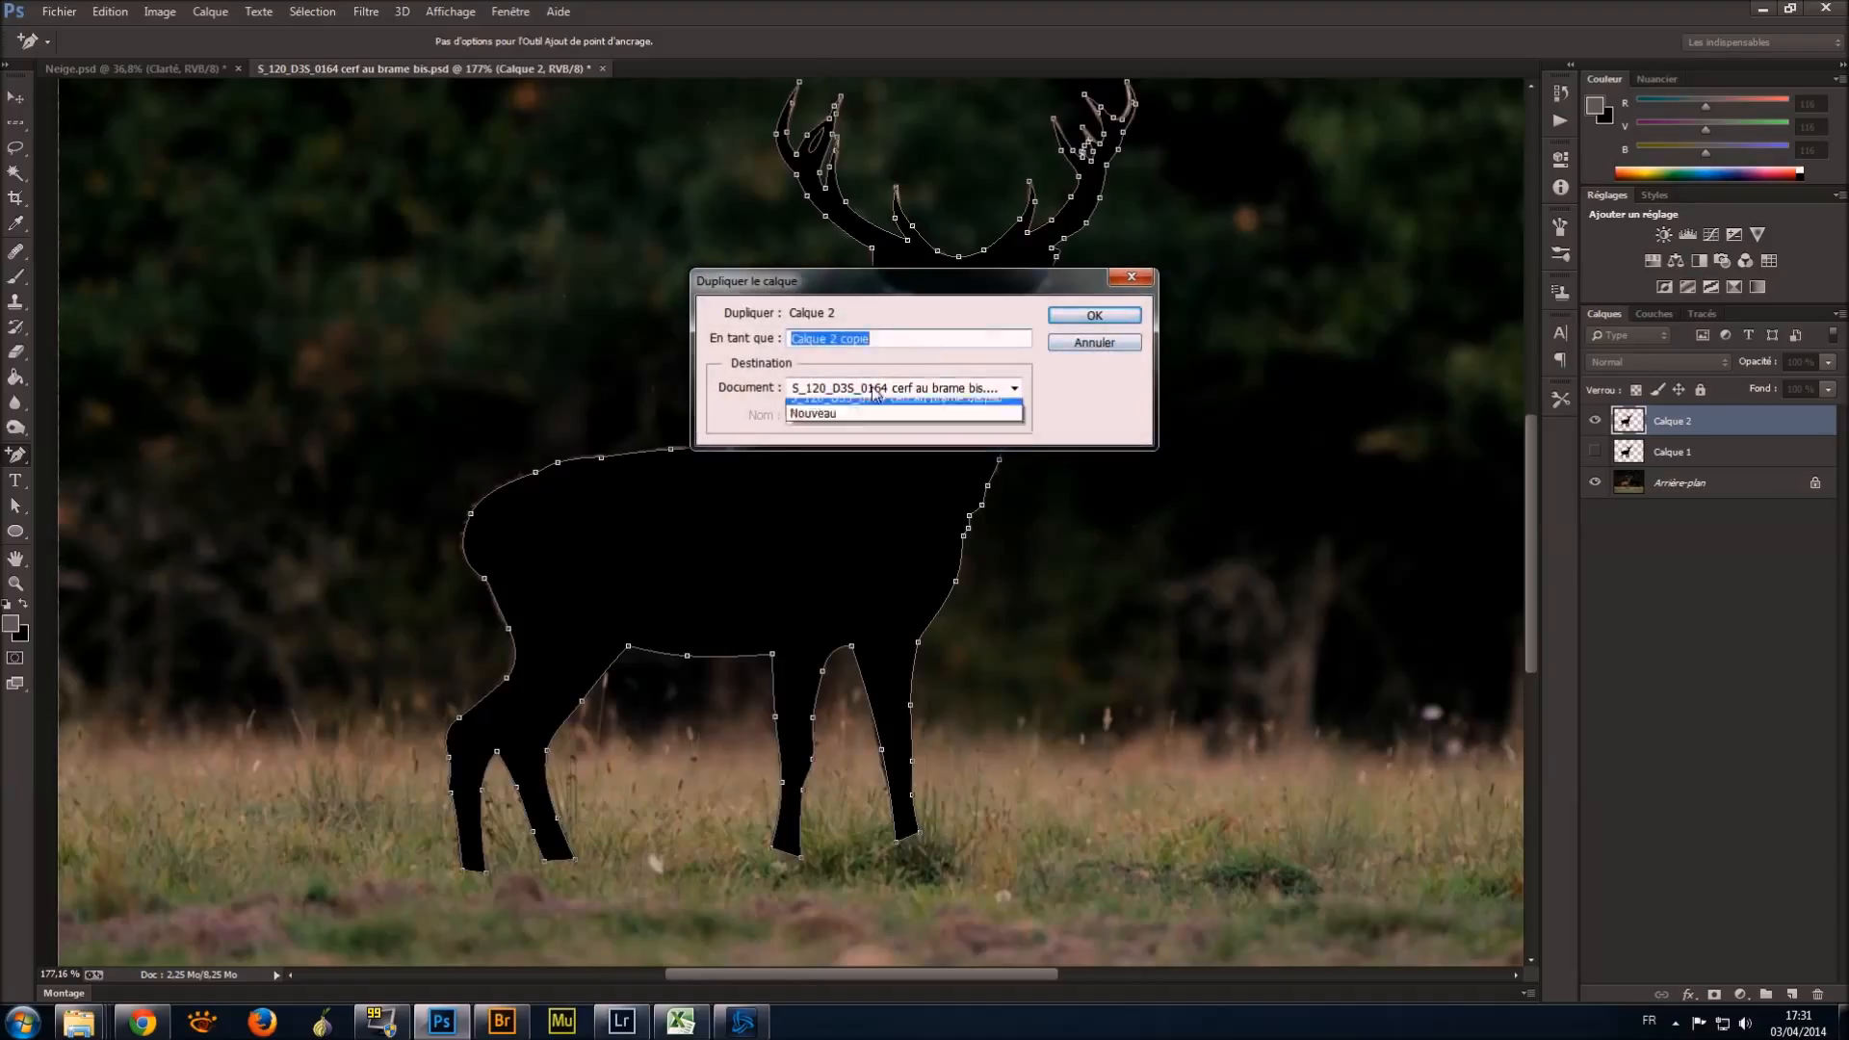
pyautogui.click(838, 401)
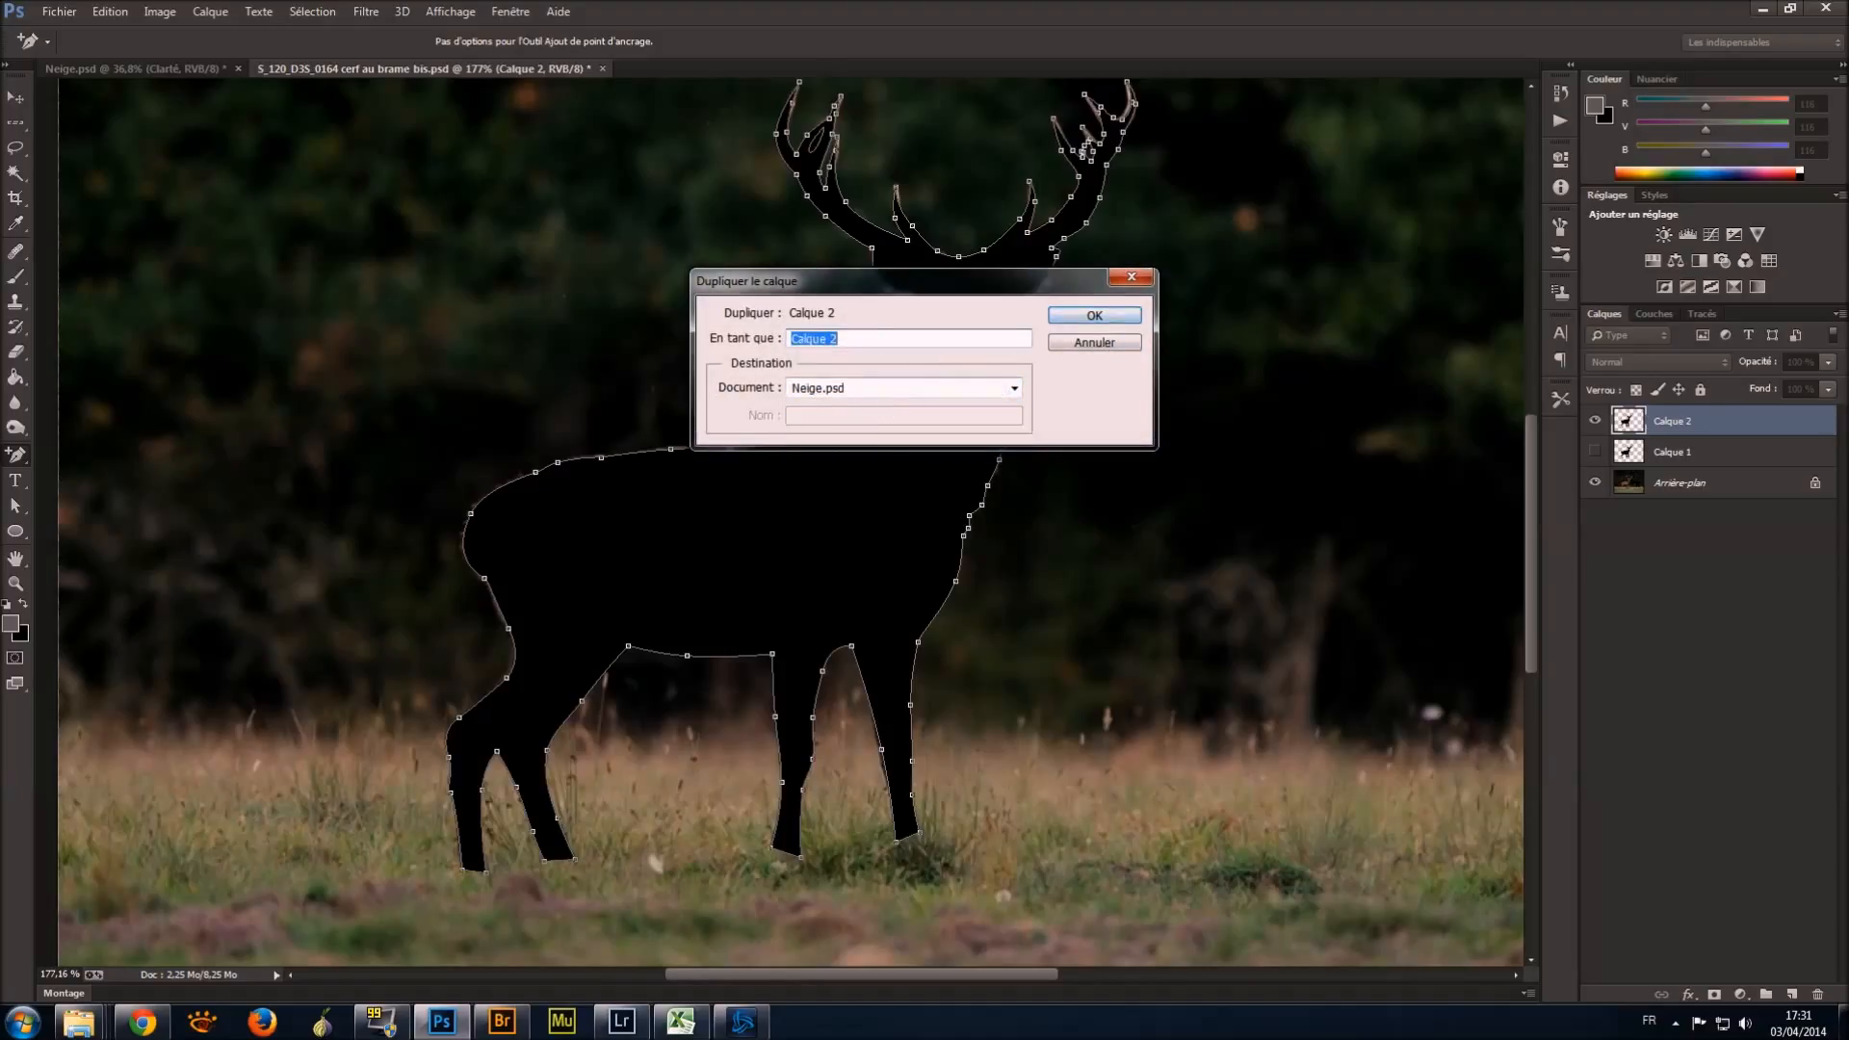
pyautogui.click(1091, 315)
# In Neige.psd, move the stag down into the bright clearing and set its layer's blend mode to Incrustation.
pyautogui.click(195, 73)
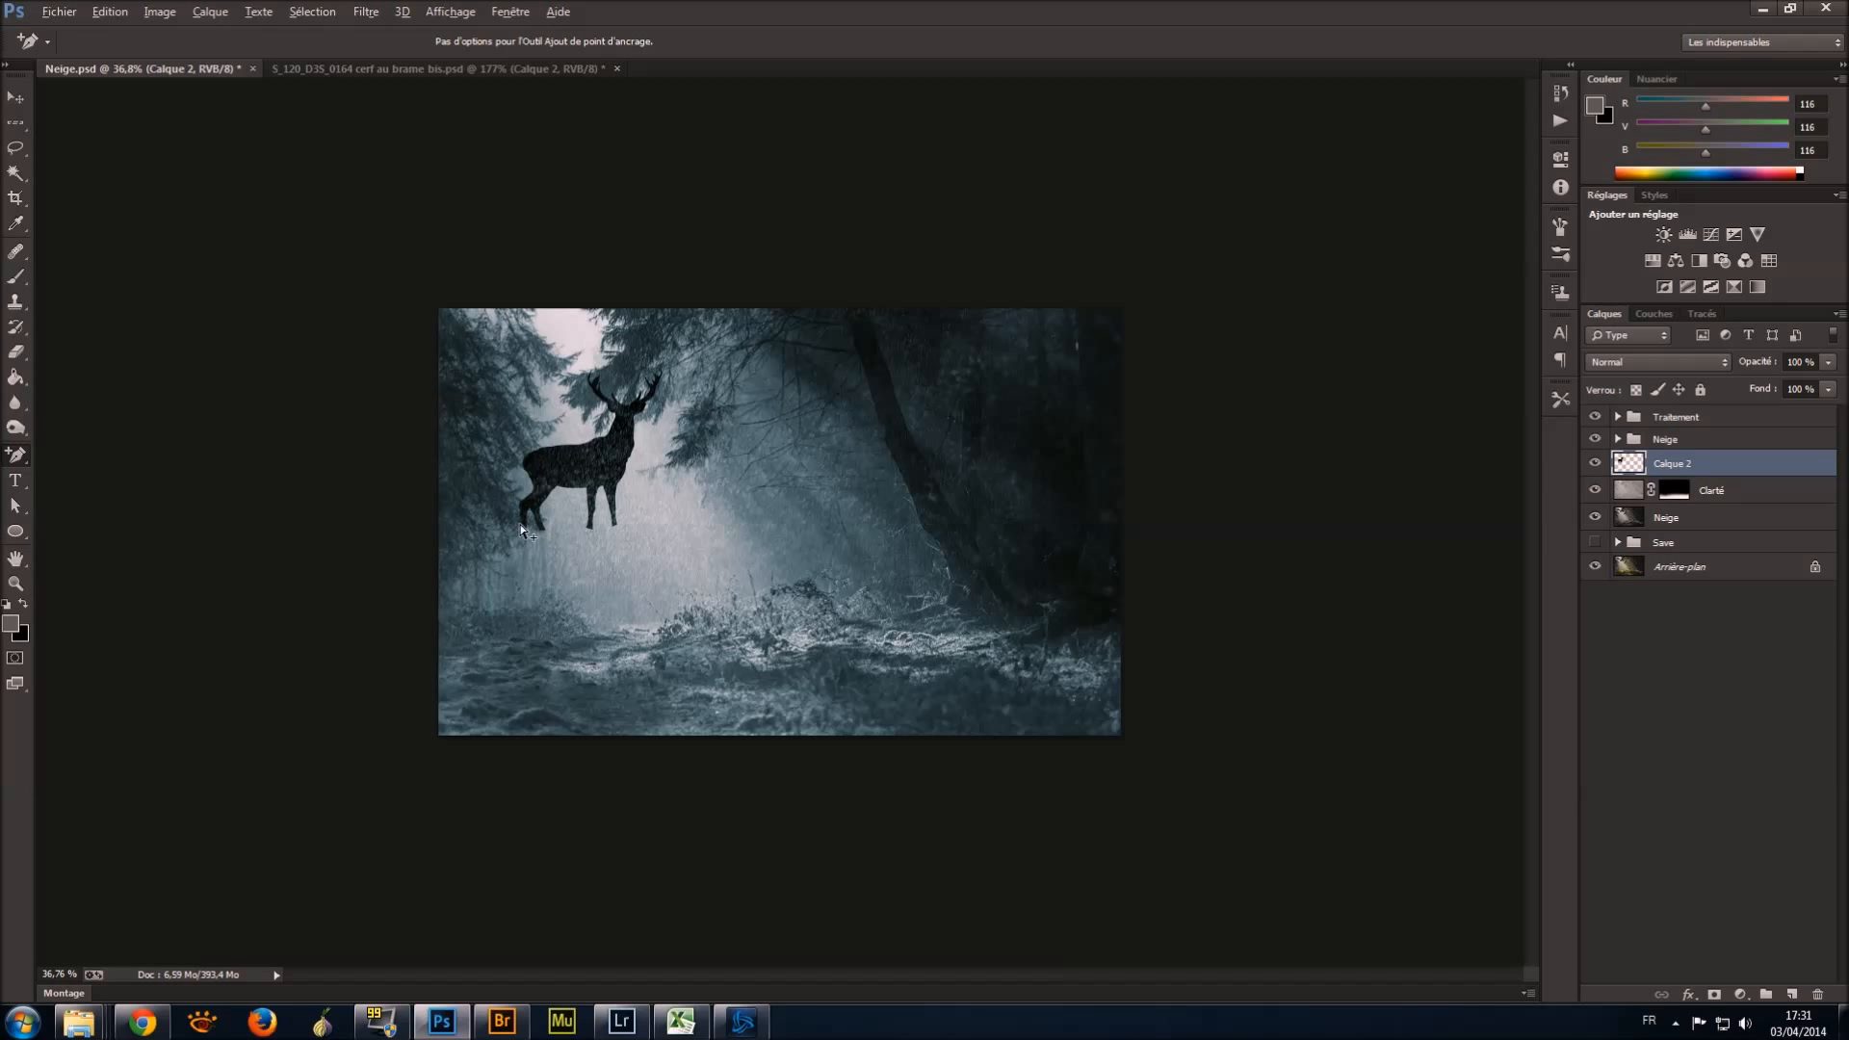
pyautogui.scroll(5, 520, 528)
pyautogui.scroll(-2, 521, 527)
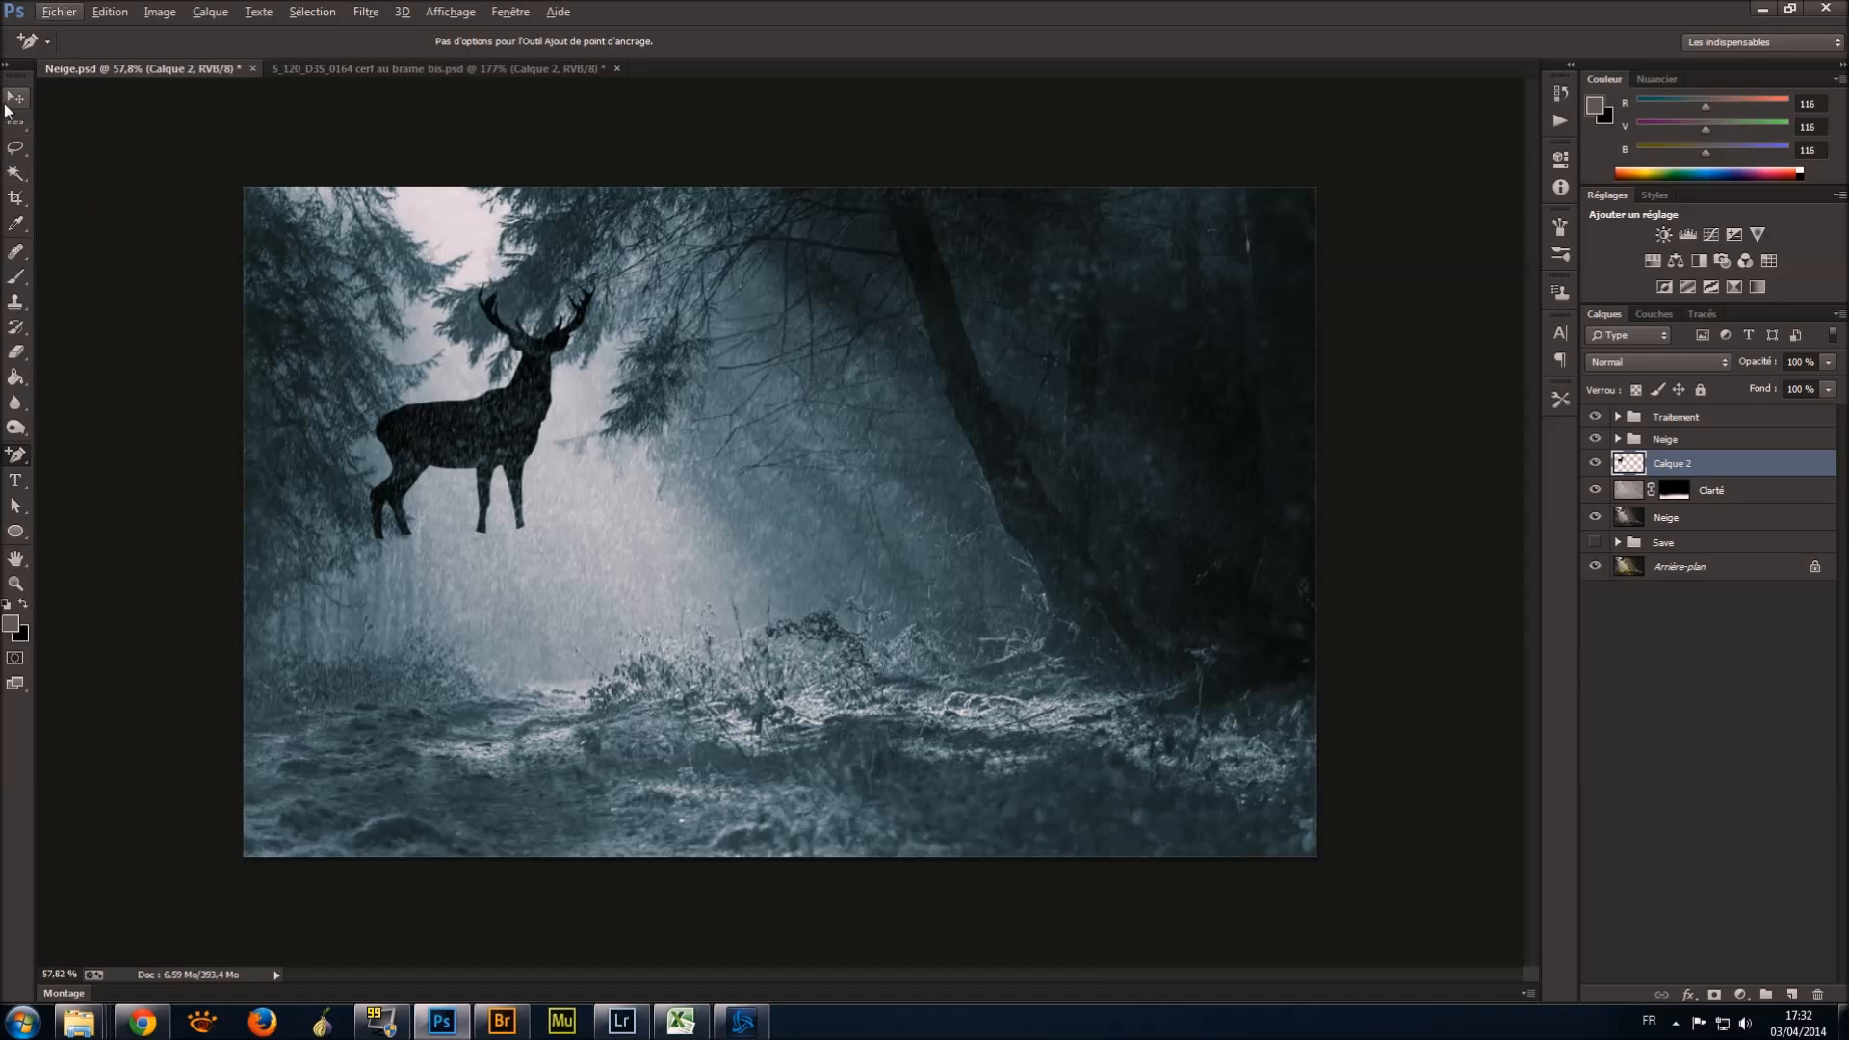
pyautogui.click(12, 101)
pyautogui.moveTo(491, 445); pyautogui.dragTo(604, 580)
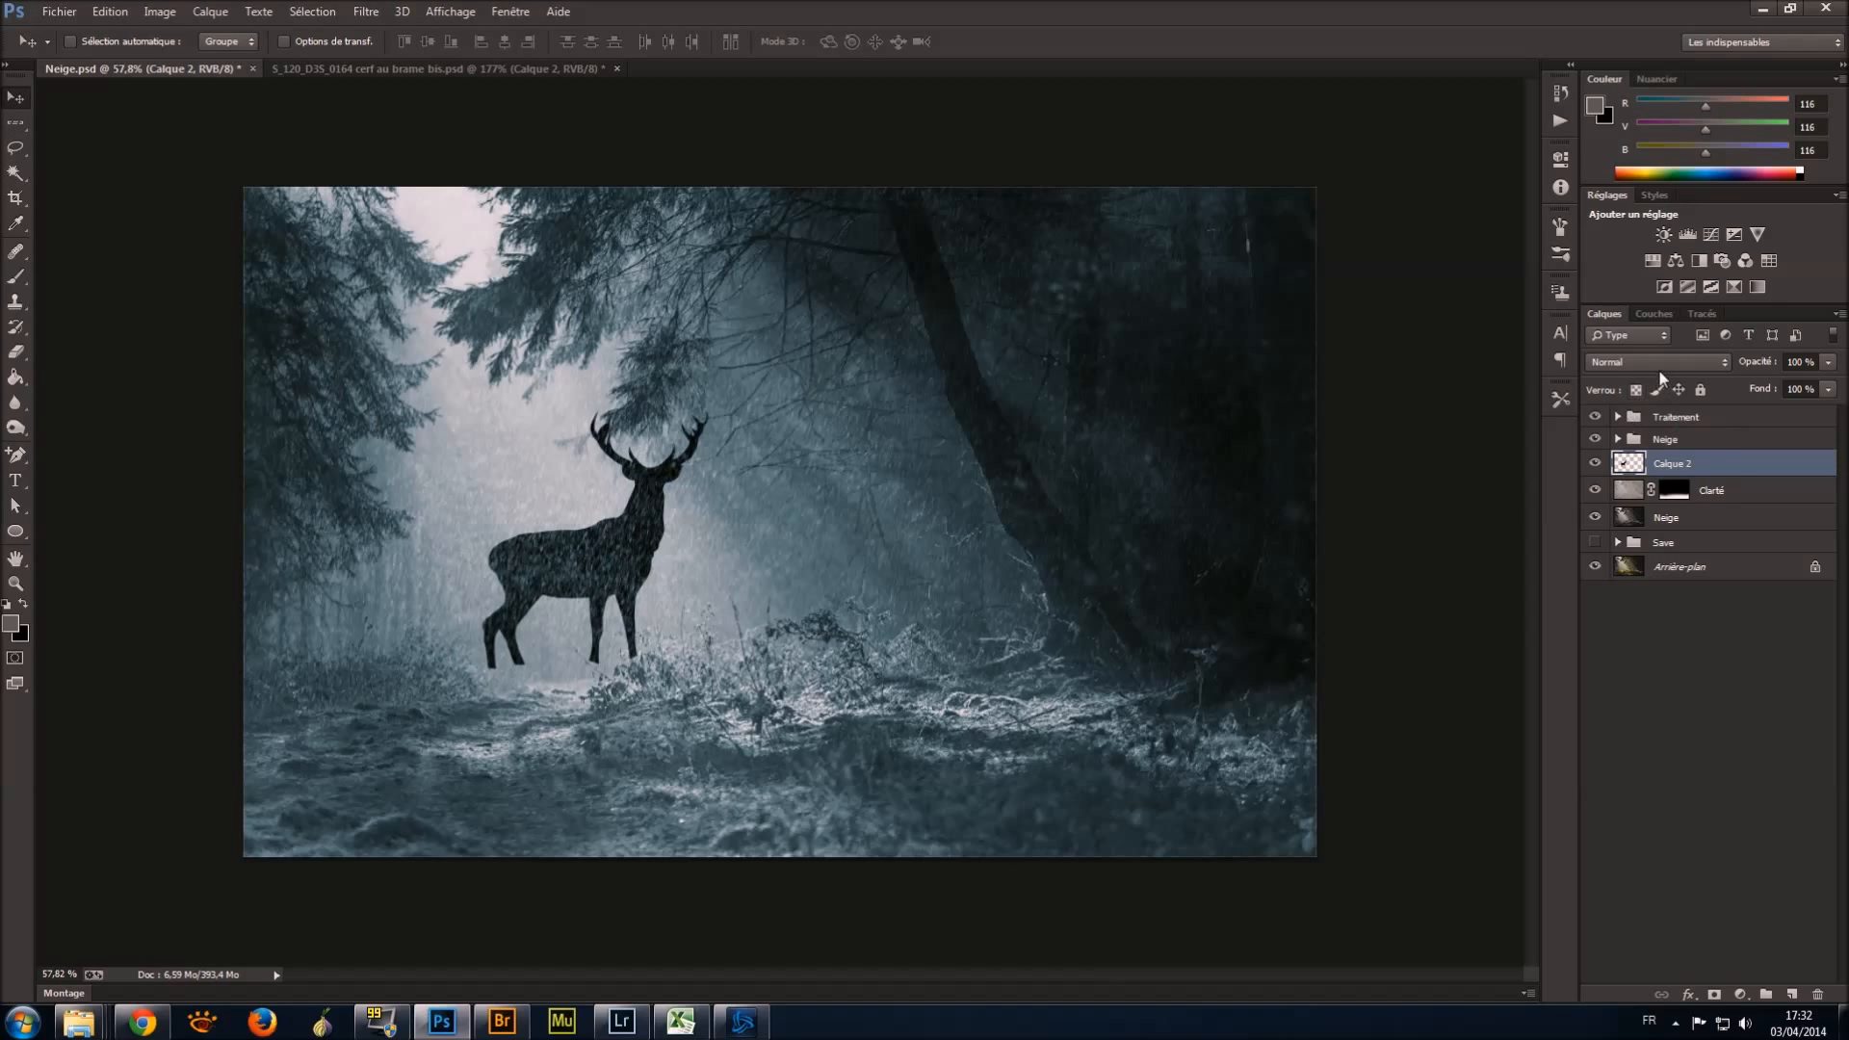
pyautogui.click(1659, 366)
pyautogui.click(1610, 593)
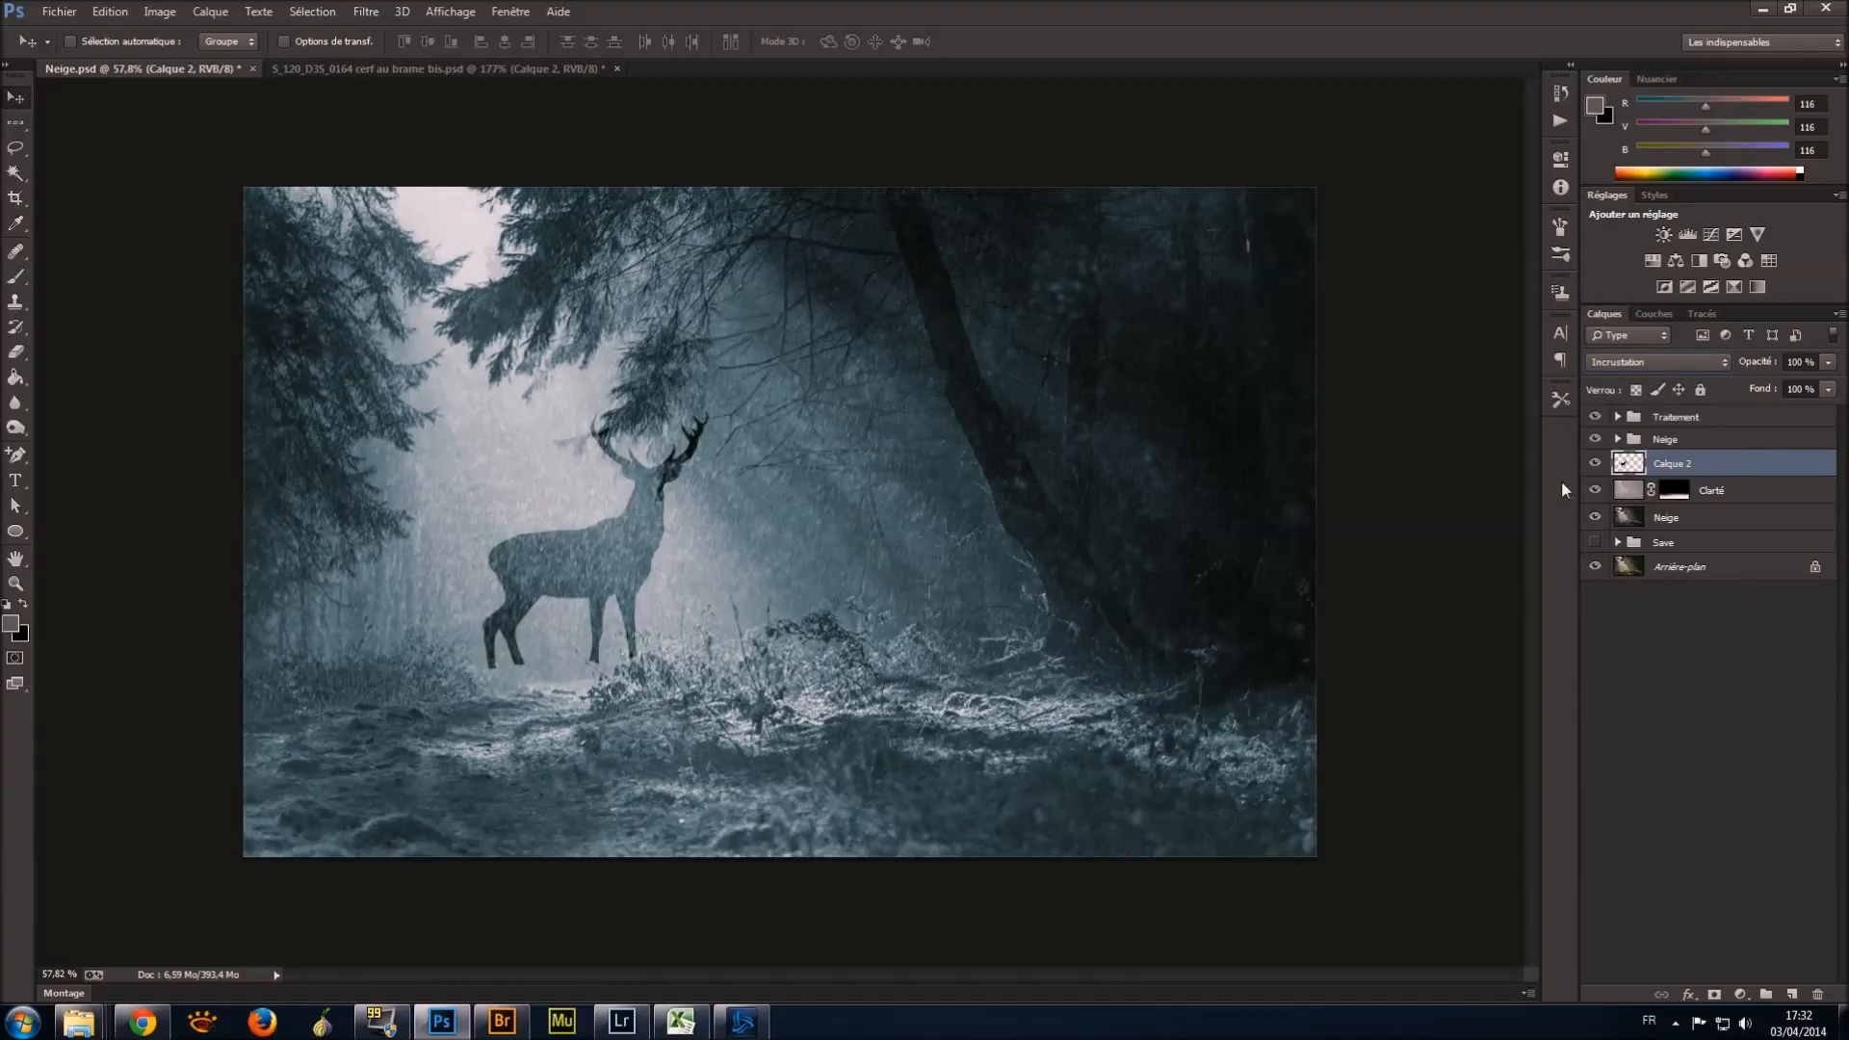
# Scale the stag to 40% in width and height and place it on the path beside the bushes.
pyautogui.hotkey('ctrl', 't')
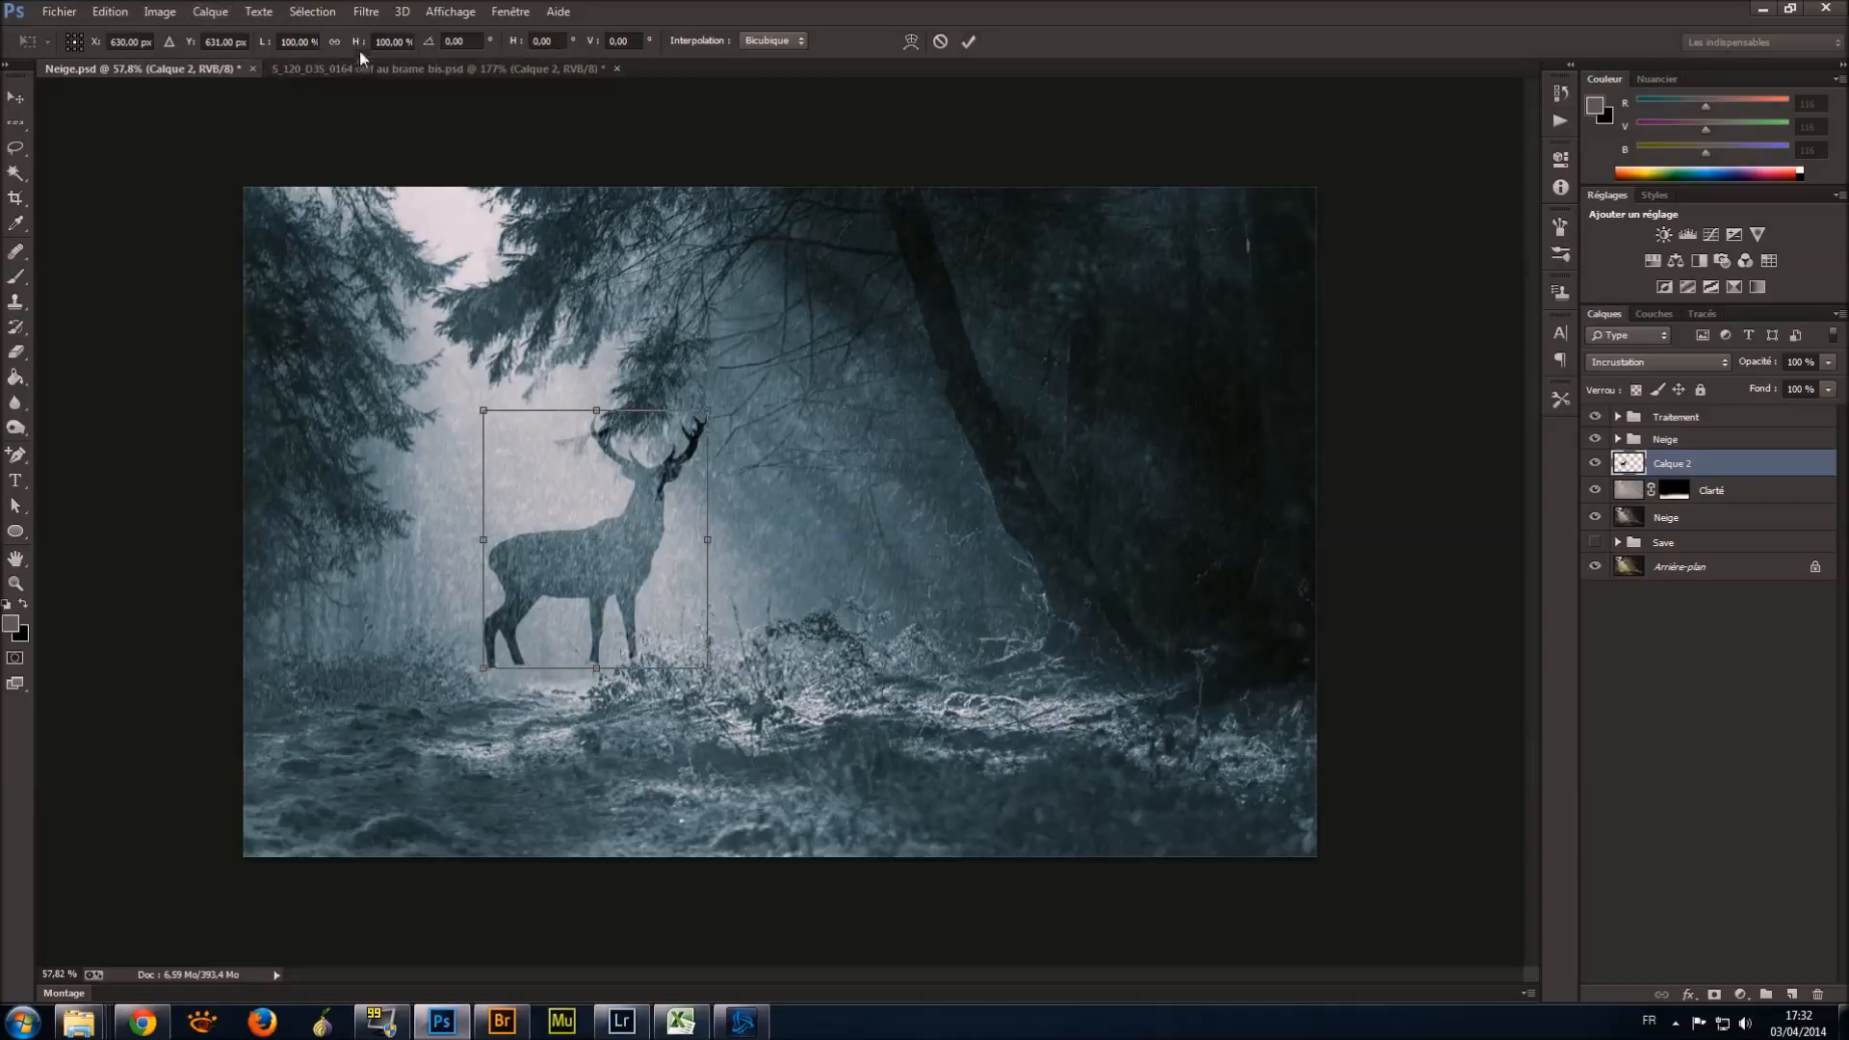
pyautogui.click(294, 41)
pyautogui.write('40')
pyautogui.press('Return')
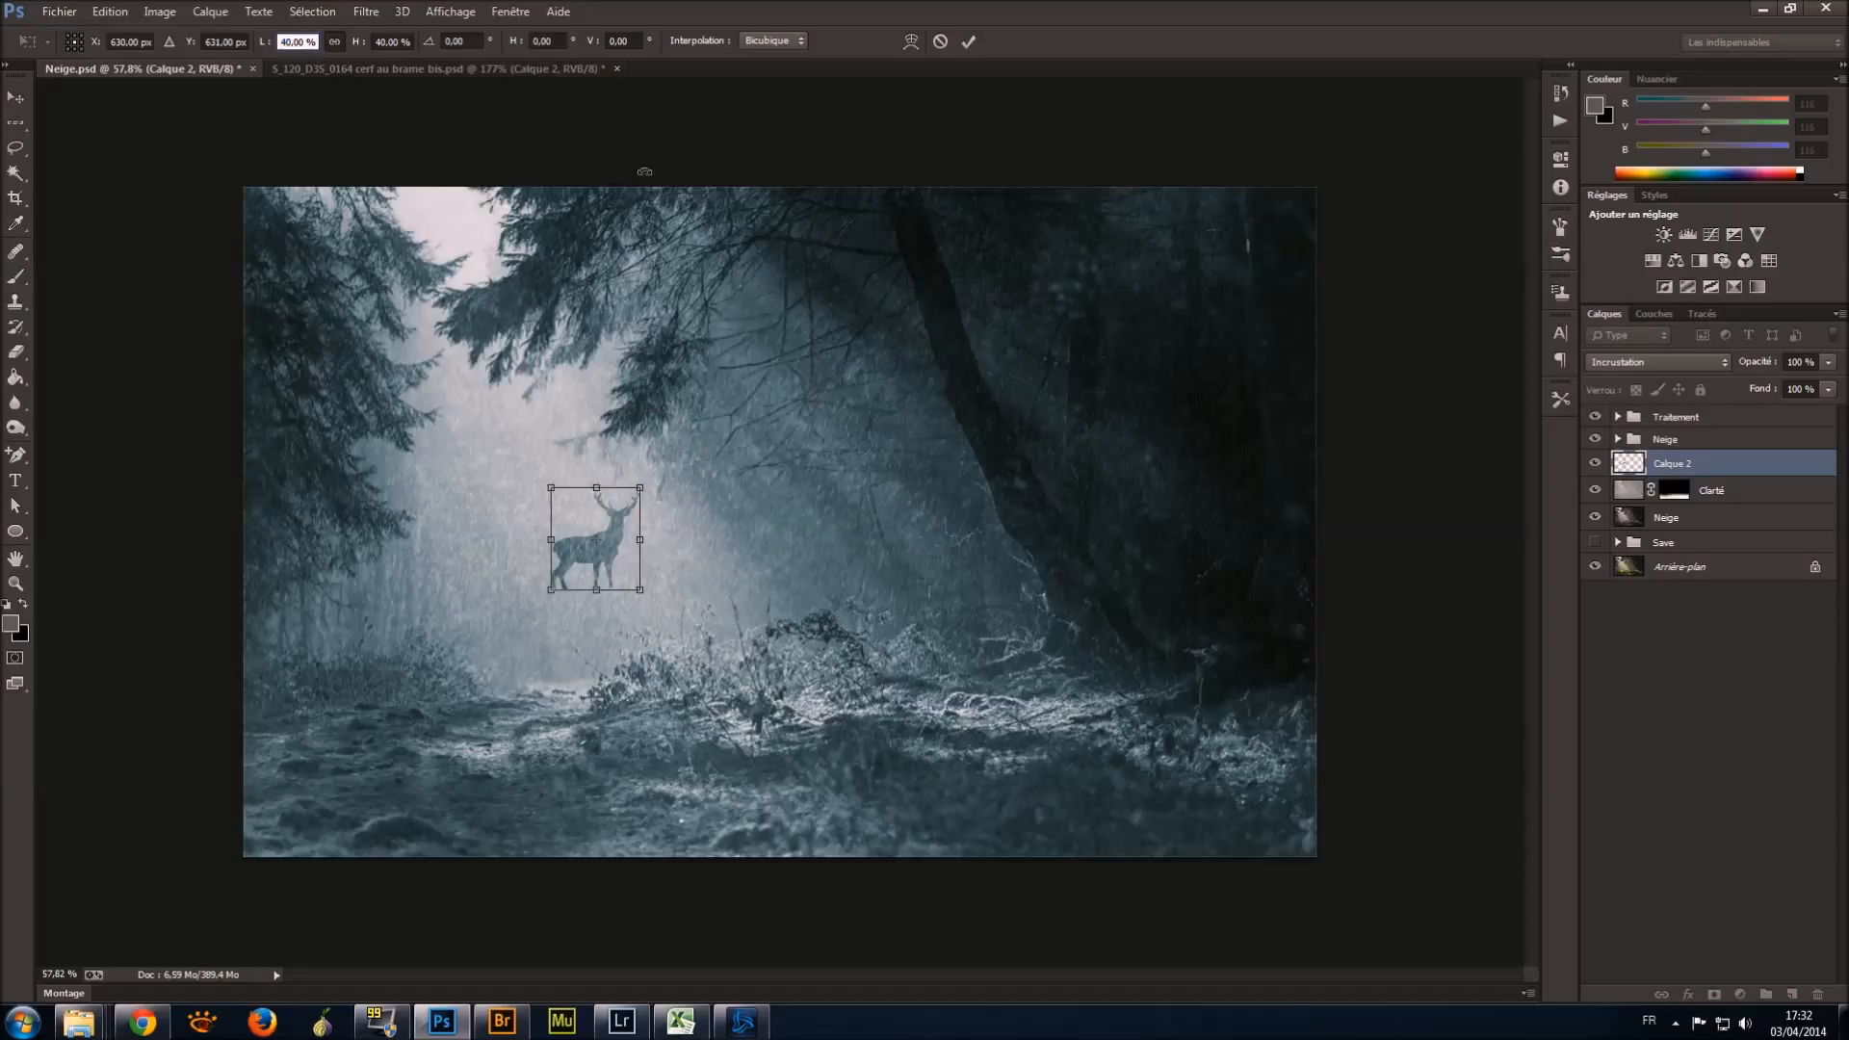
pyautogui.click(968, 41)
pyautogui.moveTo(599, 552); pyautogui.dragTo(604, 639)
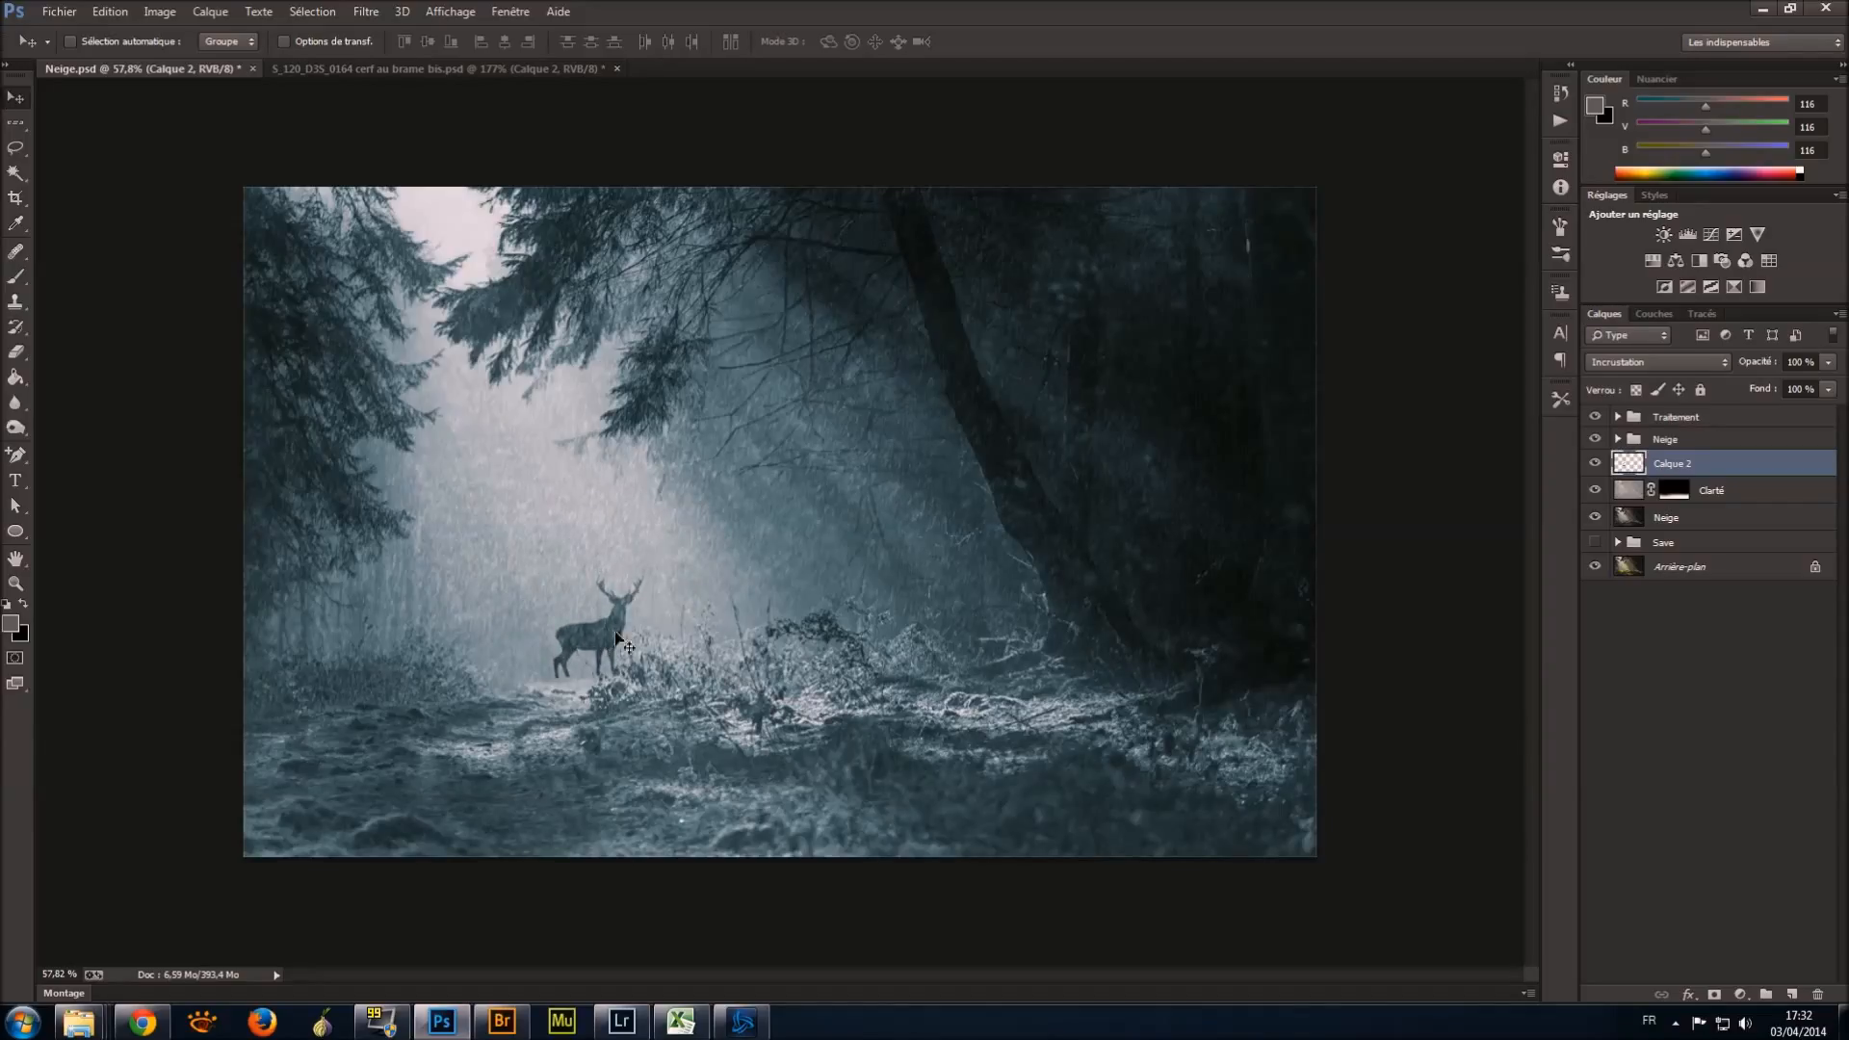
pyautogui.moveTo(607, 628); pyautogui.dragTo(611, 630)
# Add a mask to the stag layer and paint it with a large soft black brush at 79% opacity to fade the silhouette into the mist.
pyautogui.click(1715, 994)
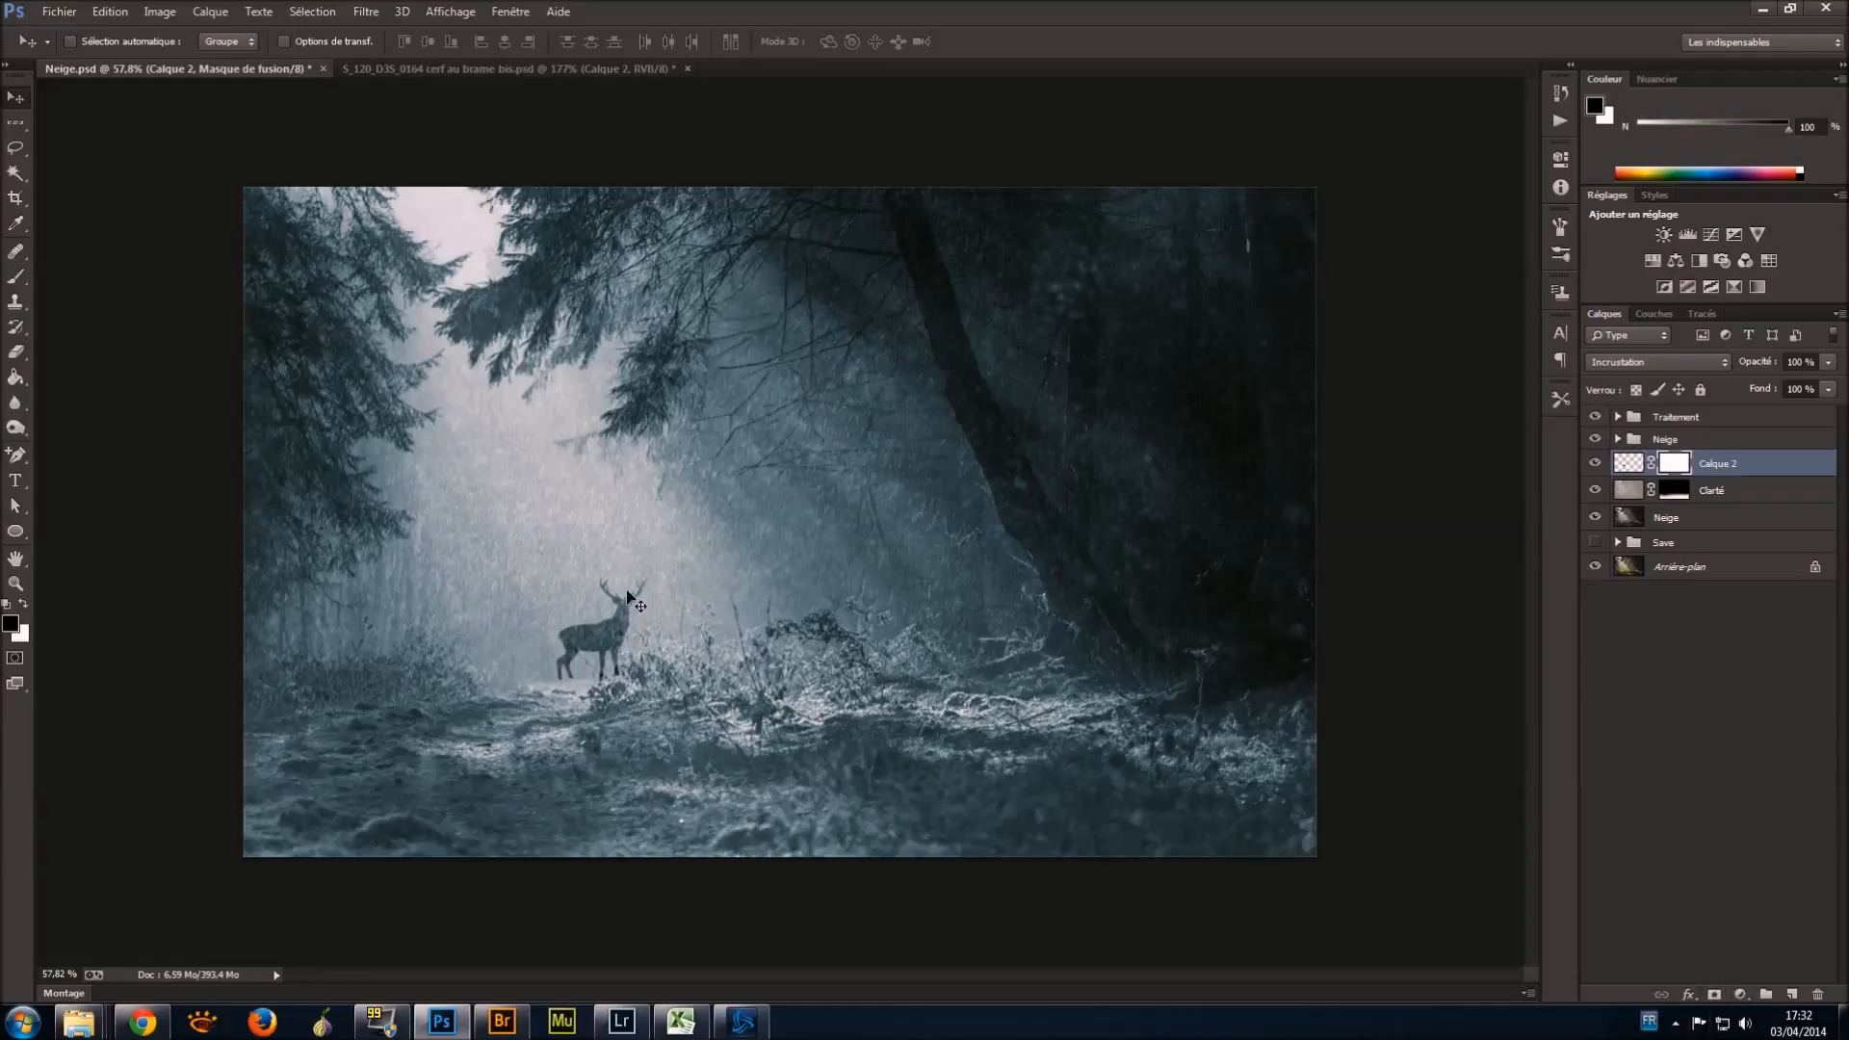
pyautogui.click(16, 277)
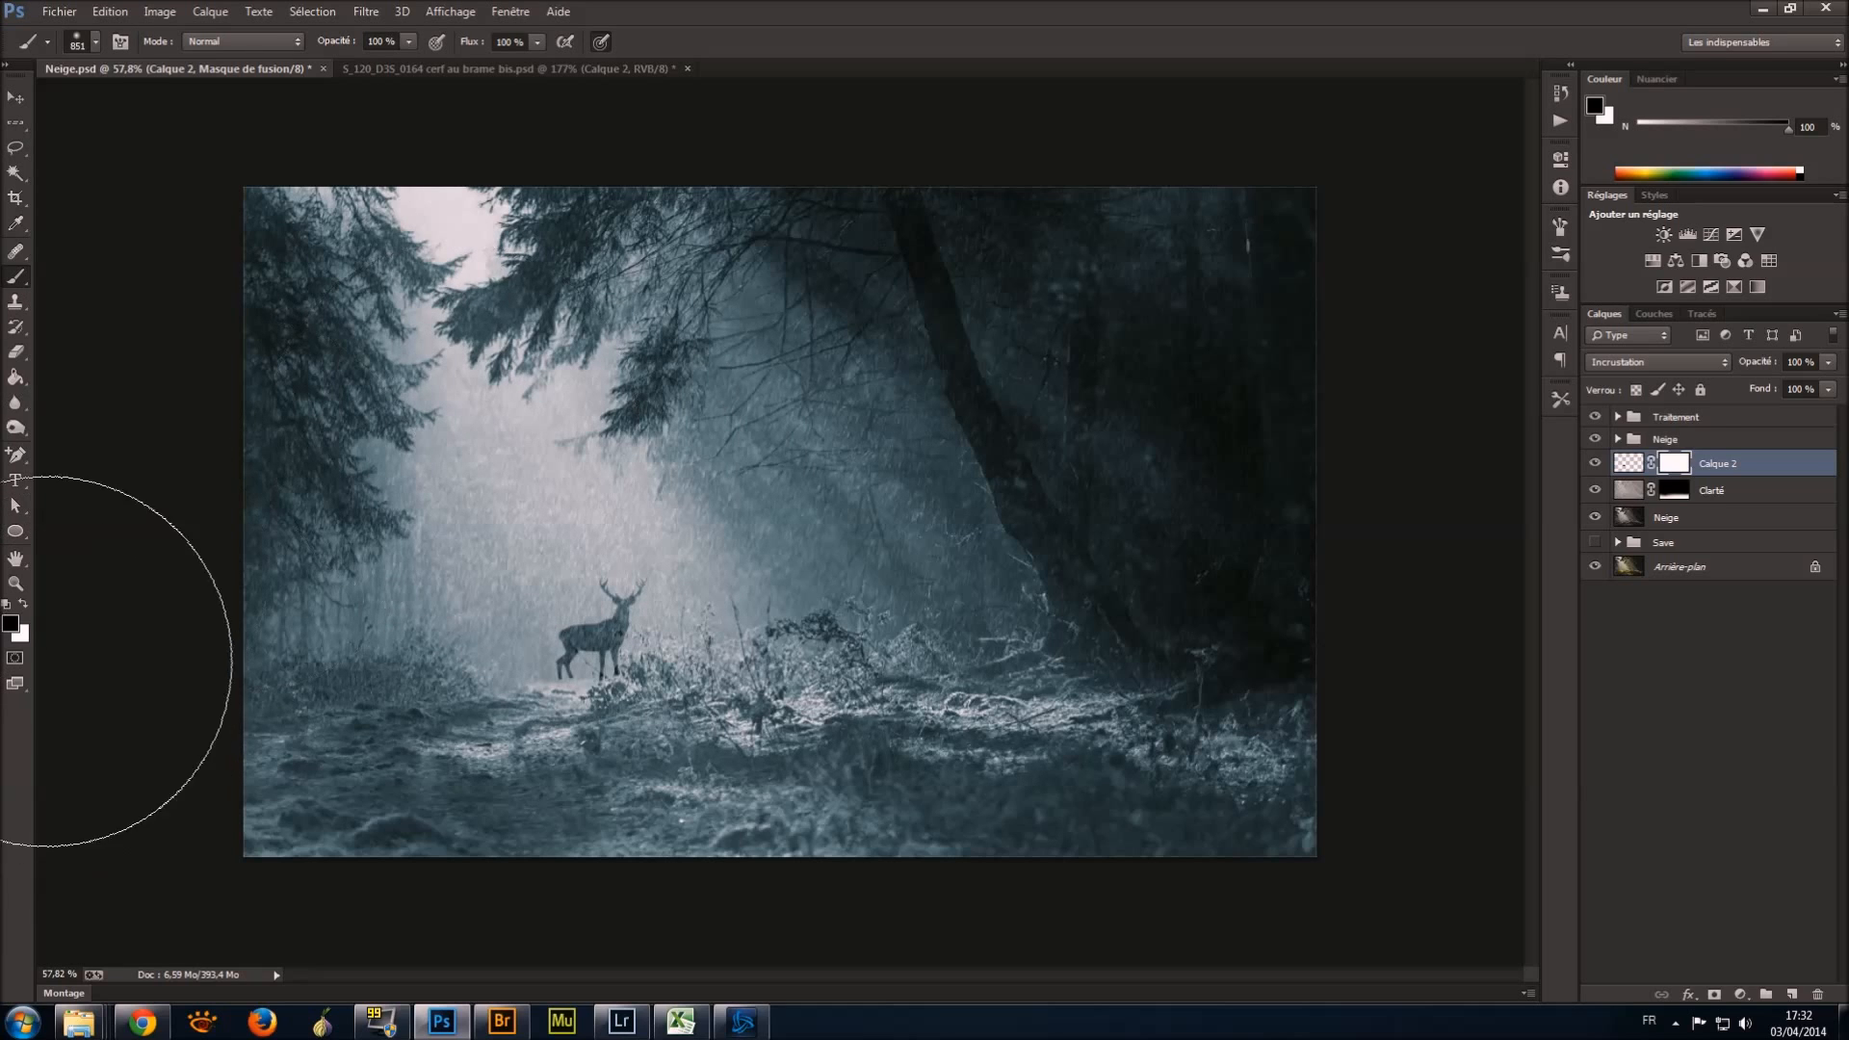
pyautogui.click(95, 42)
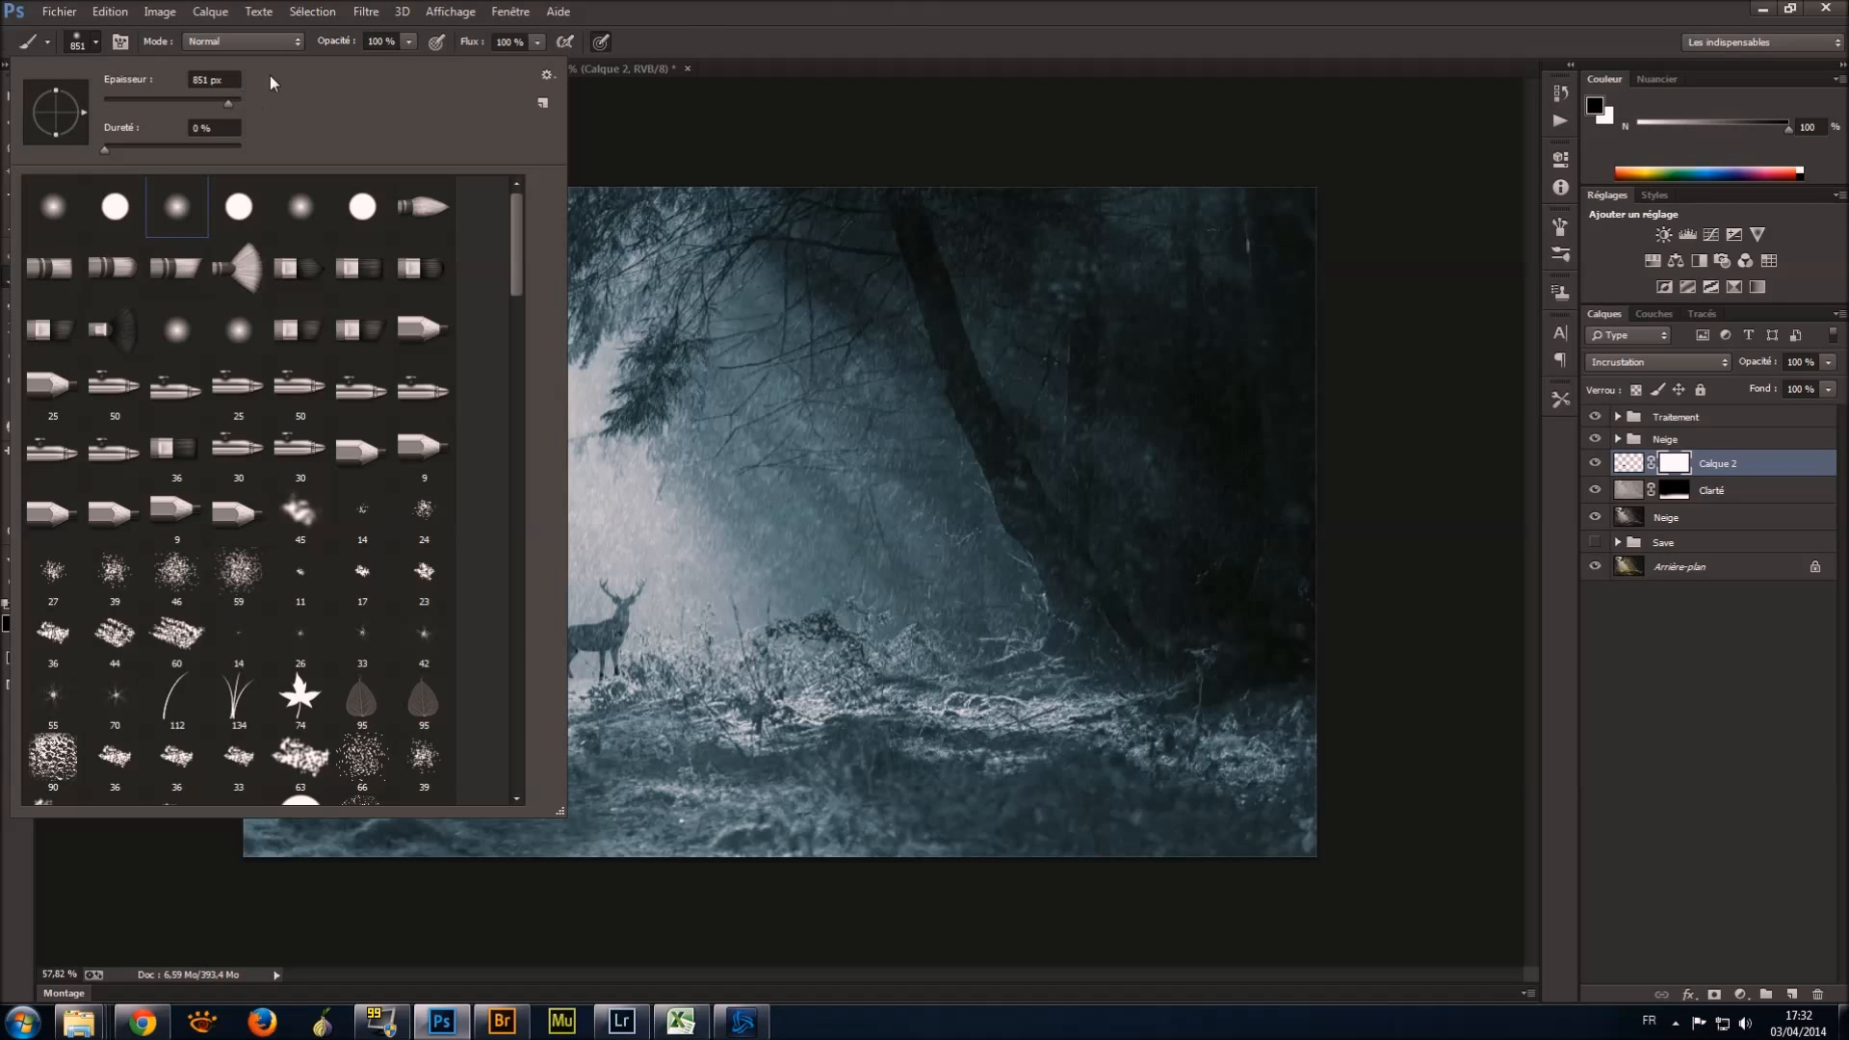
pyautogui.click(903, 27)
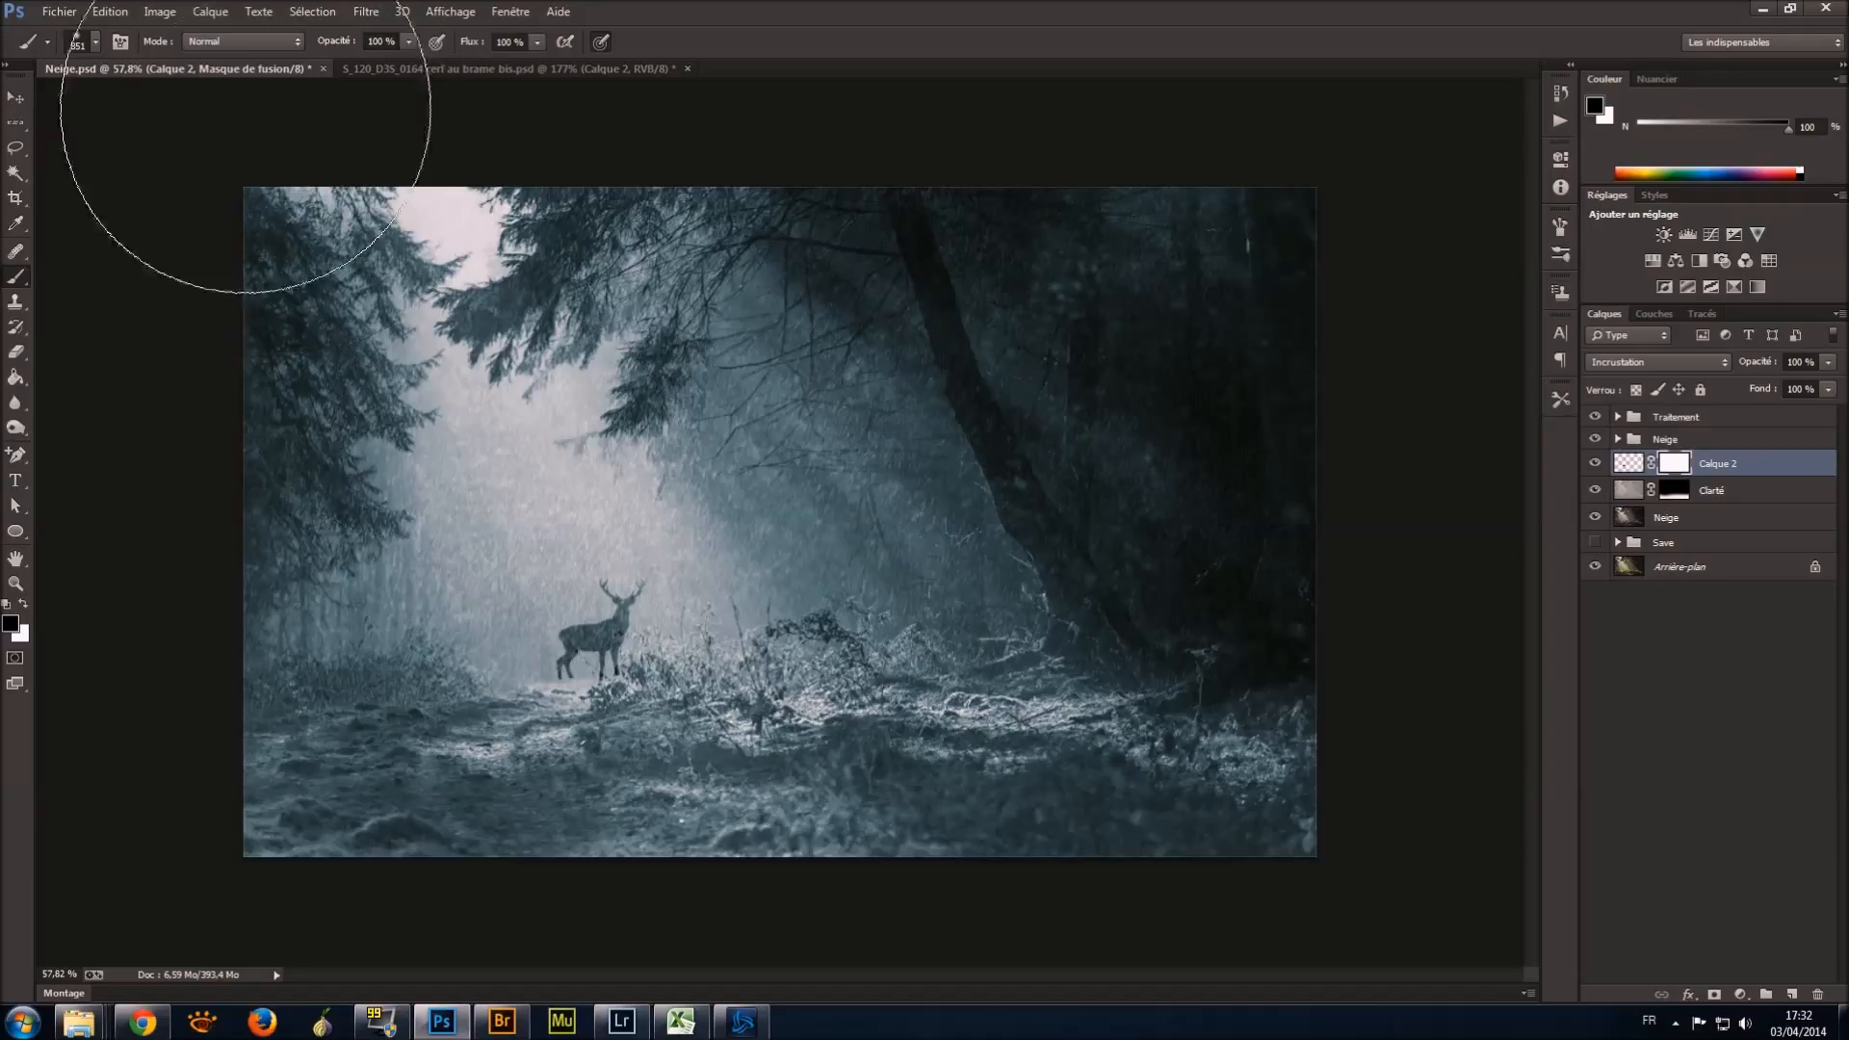
pyautogui.click(411, 41)
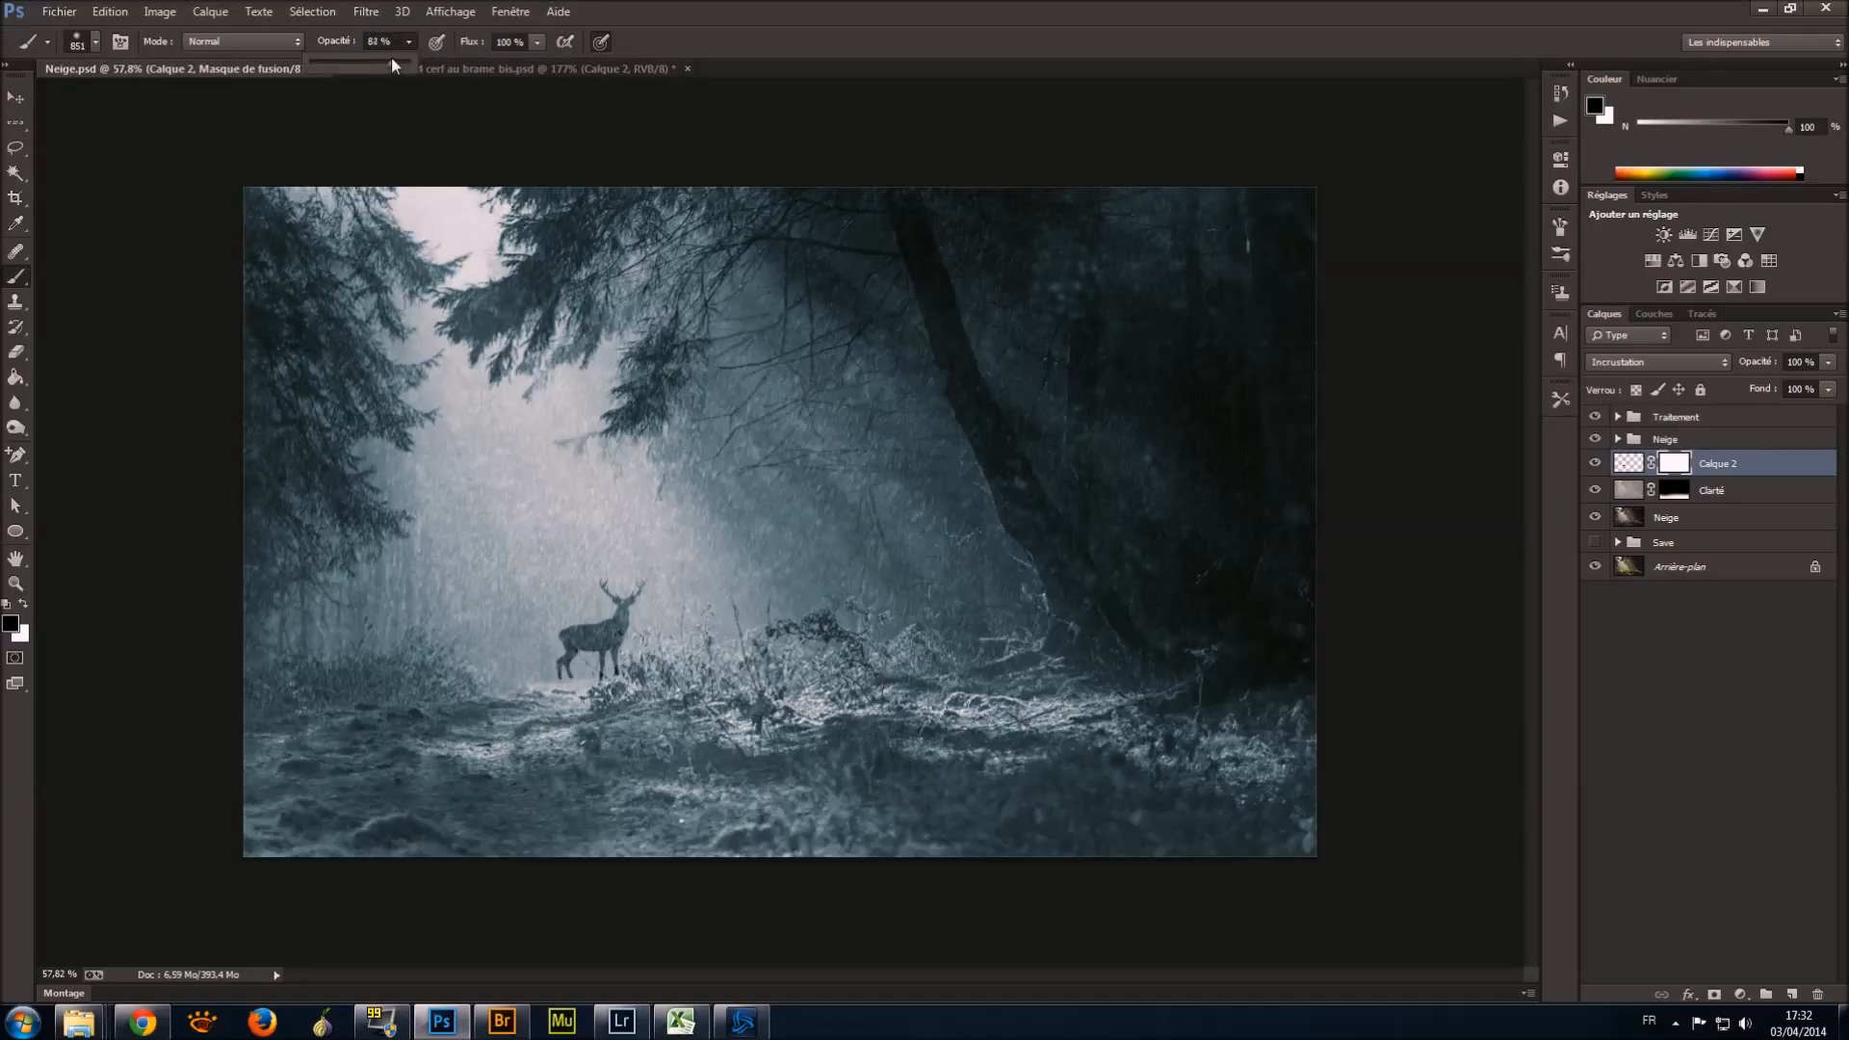
pyautogui.click(880, 8)
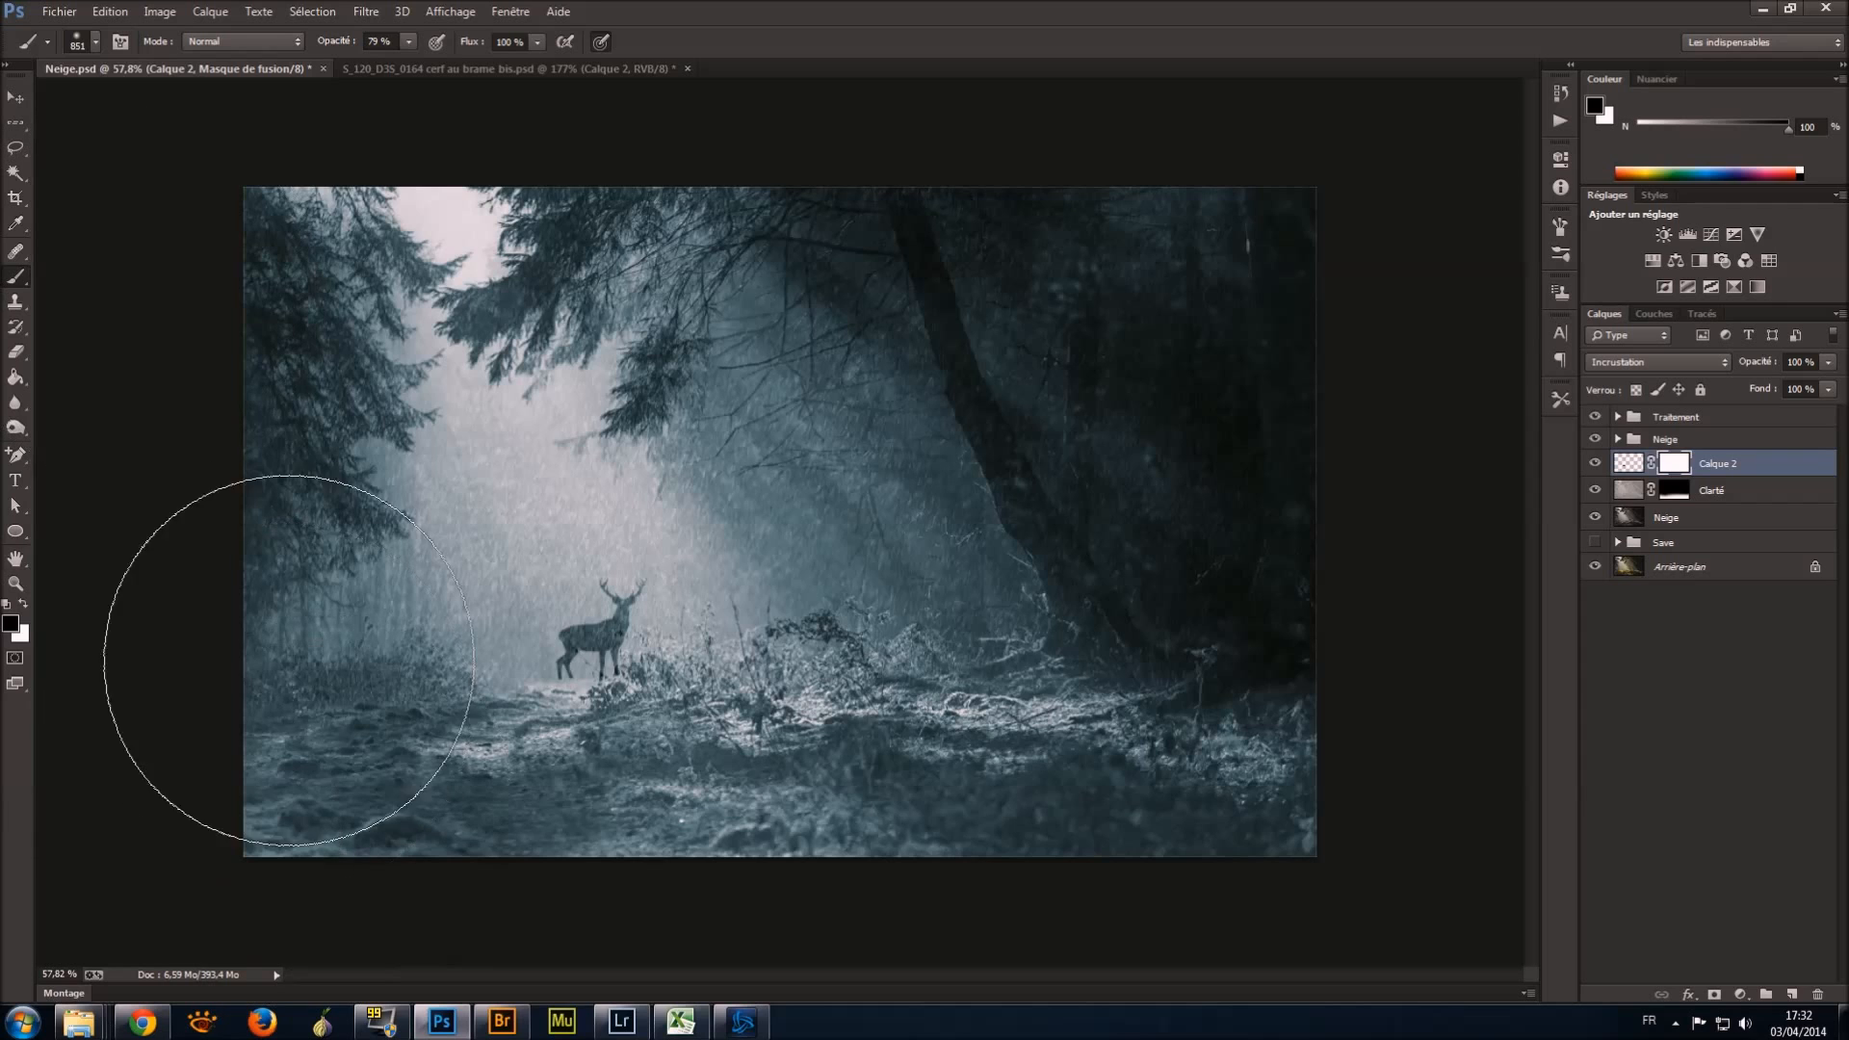
pyautogui.moveTo(382, 467); pyautogui.dragTo(399, 441)
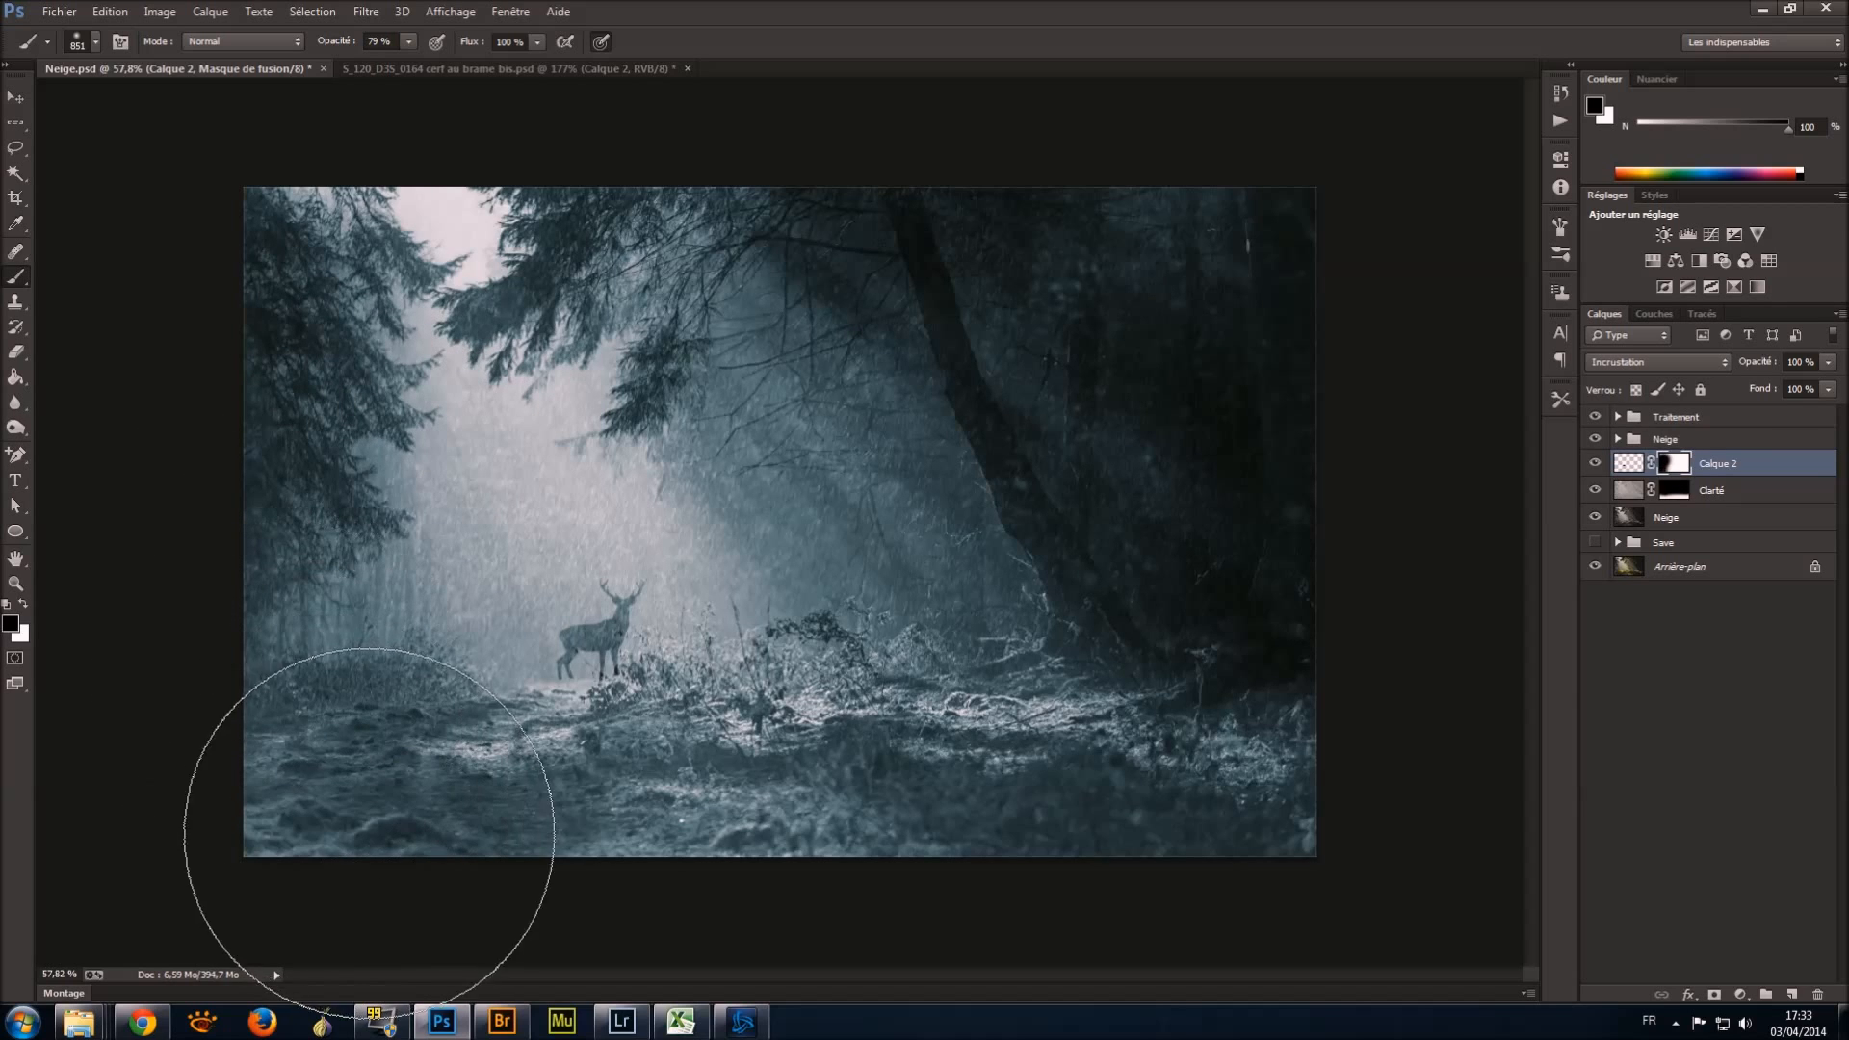
pyautogui.moveTo(618, 902)
pyautogui.mouseDown()
pyautogui.moveTo(603, 954)
pyautogui.moveTo(710, 921)
pyautogui.moveTo(766, 828)
pyautogui.mouseUp()
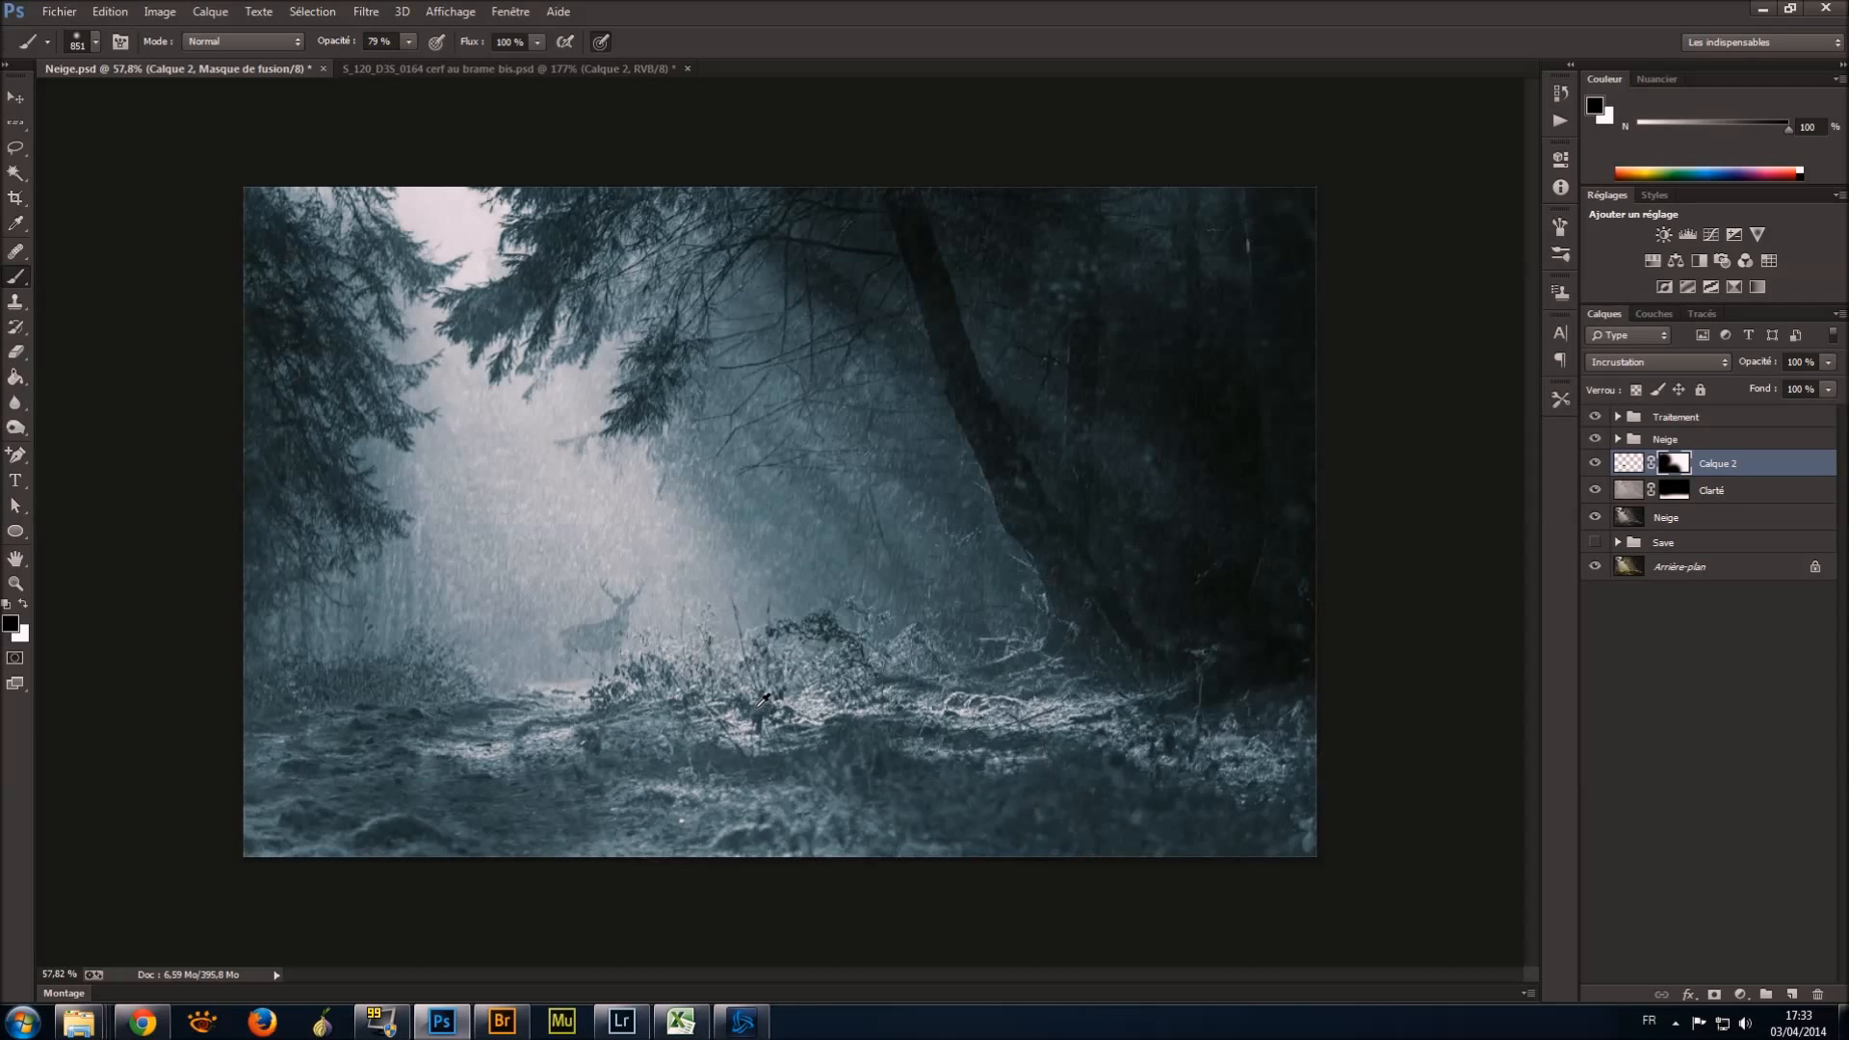
# Rebalance the stag's fading on its mask by alternating white and black brush strokes around the legs and body.
pyautogui.scroll(5, 763, 700)
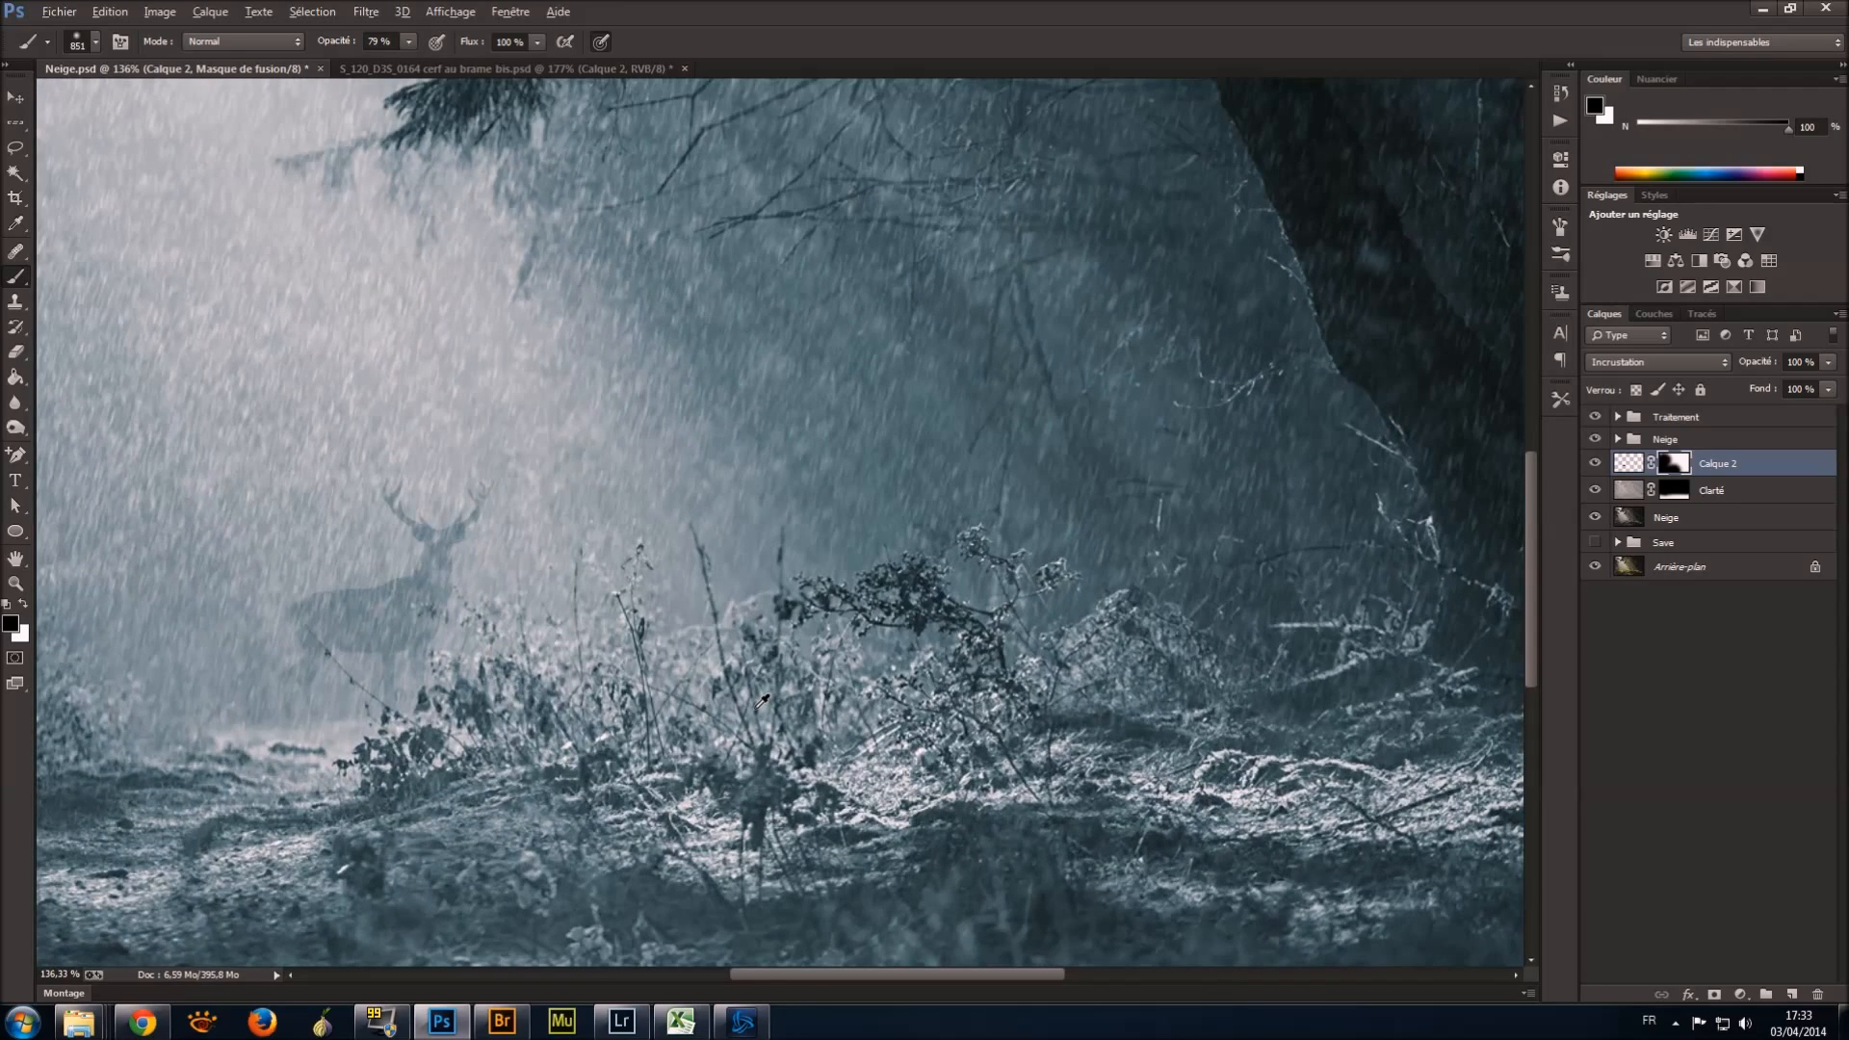
pyautogui.click(23, 603)
pyautogui.scroll(-5, 995, 443)
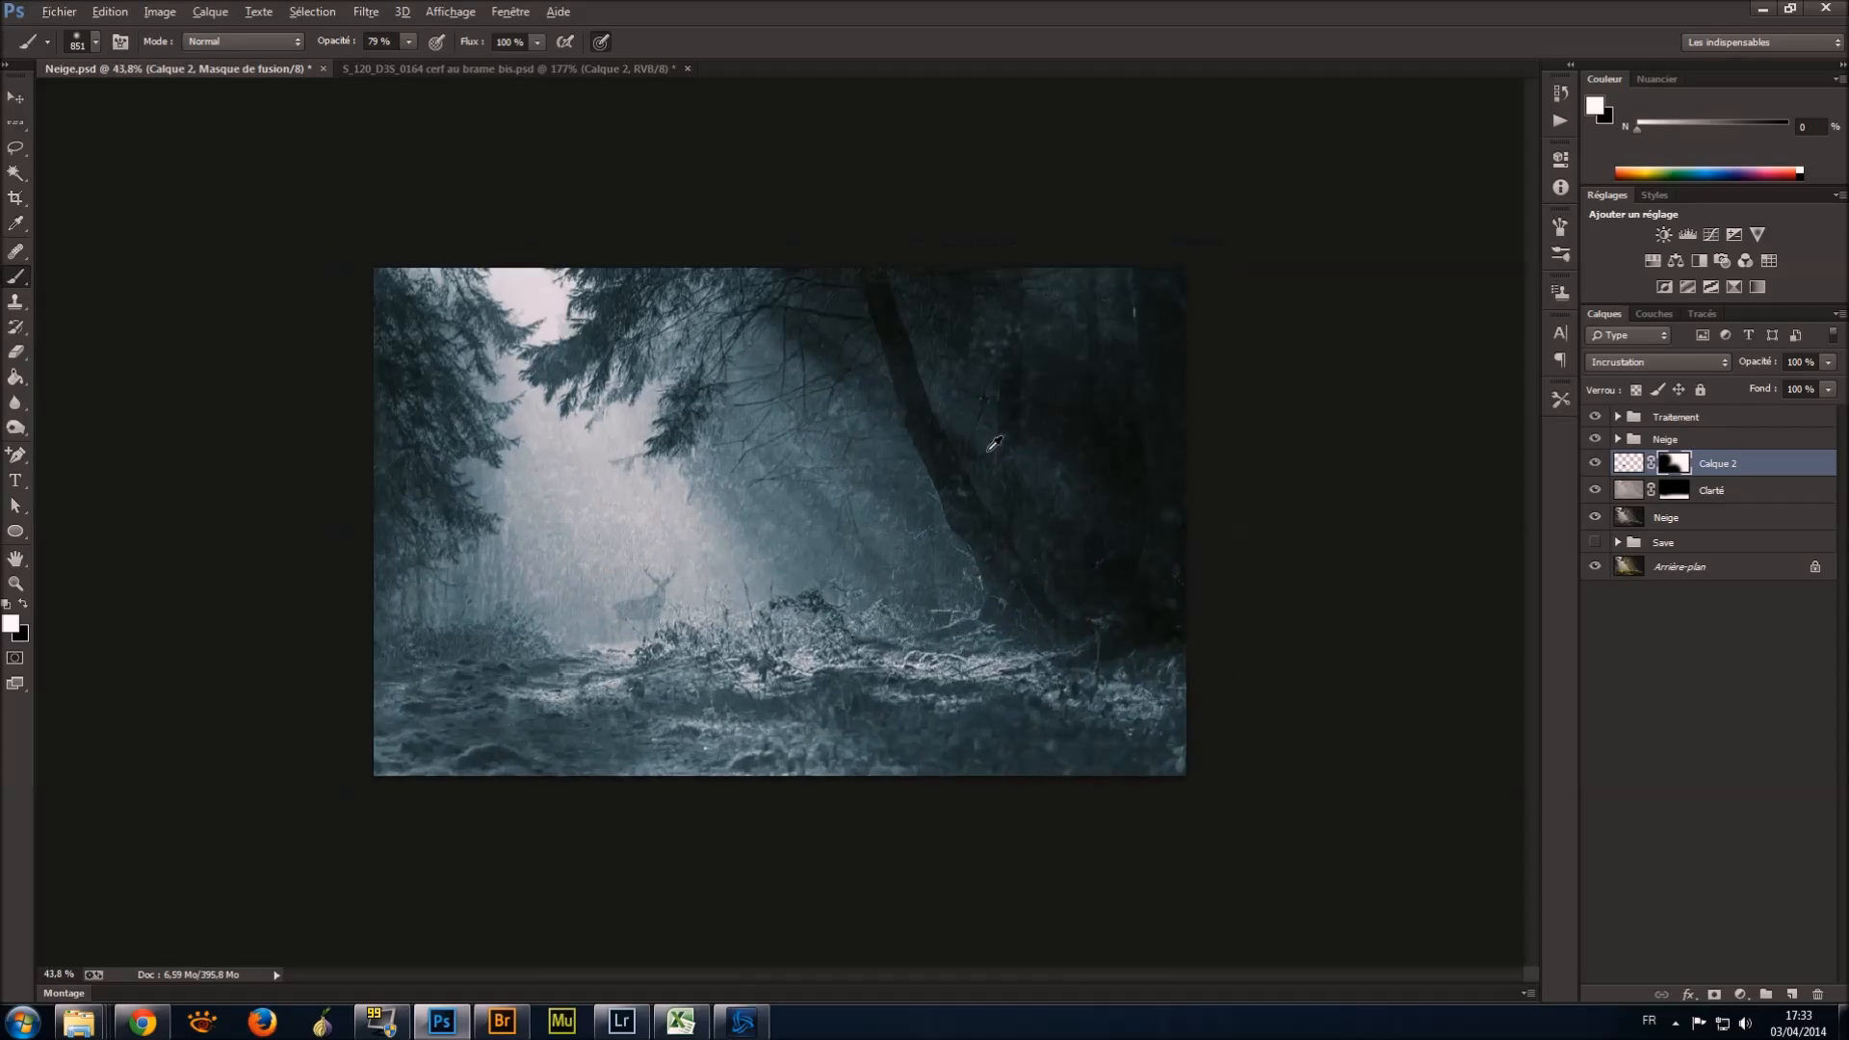
pyautogui.scroll(3, 995, 443)
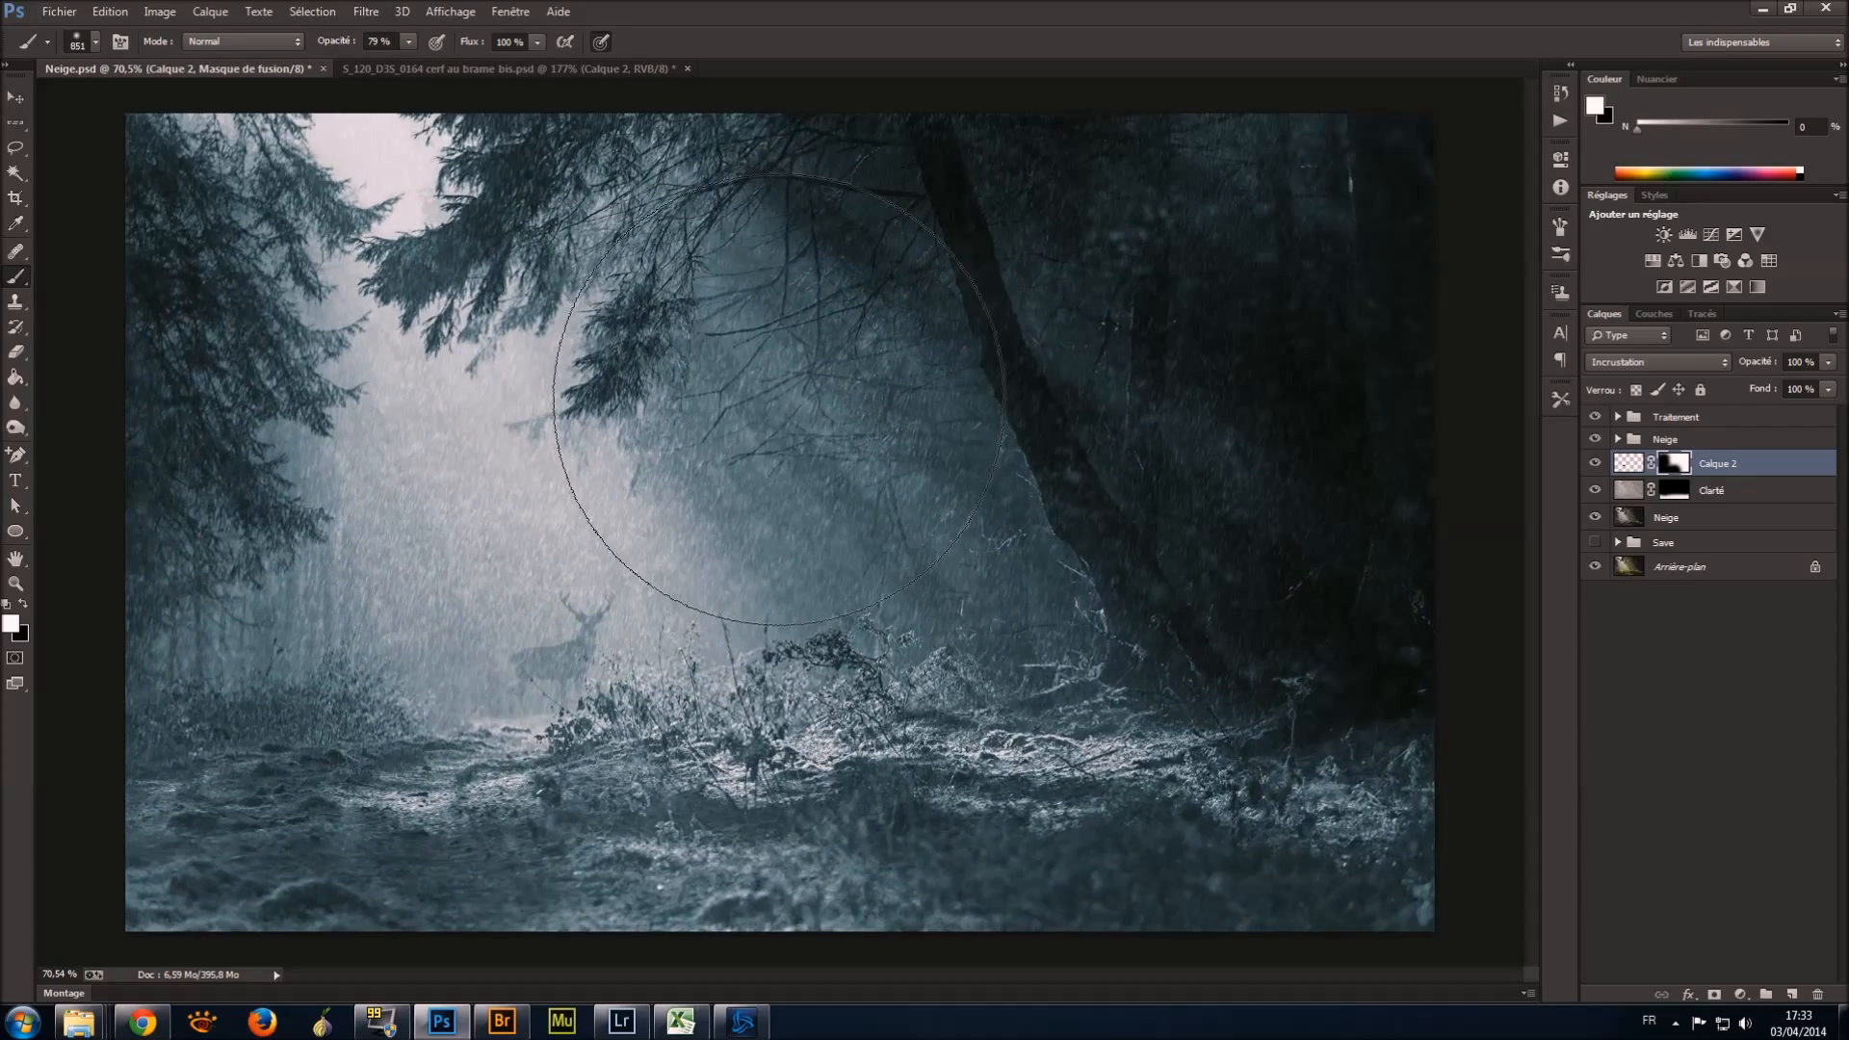
pyautogui.scroll(3, 783, 501)
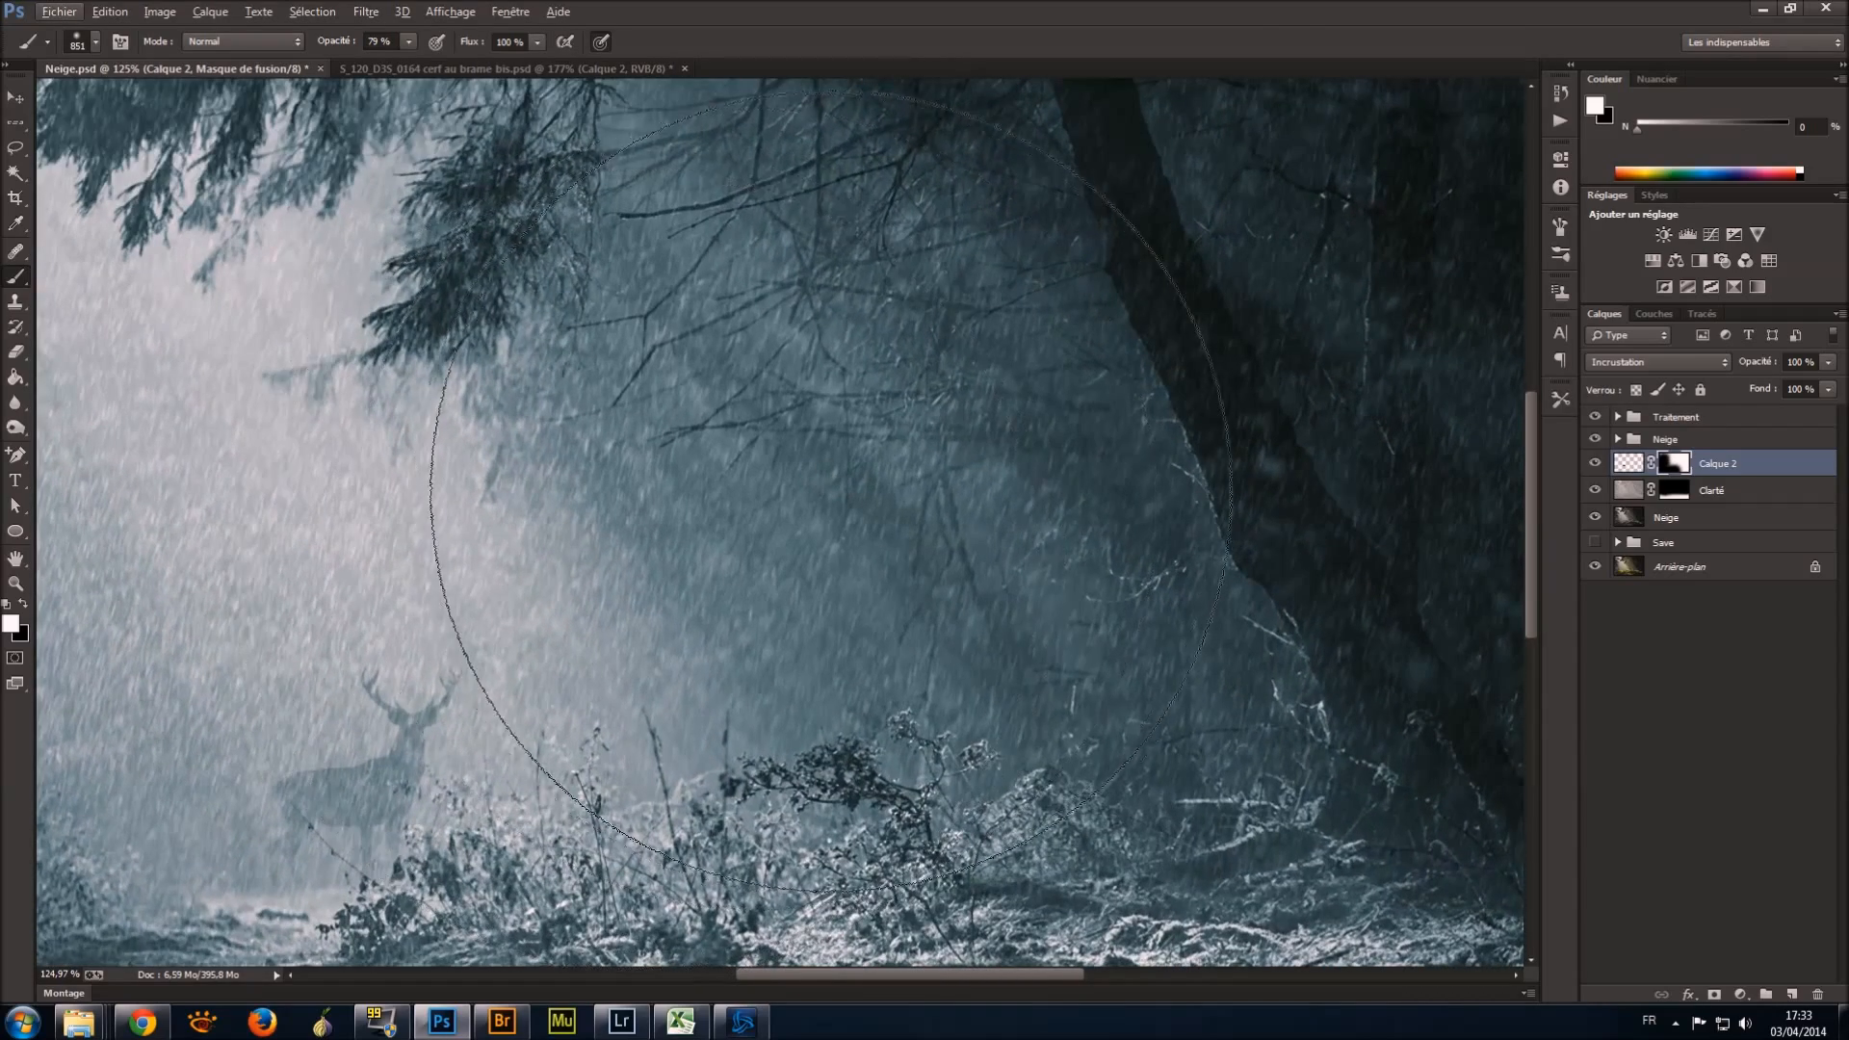
pyautogui.scroll(-5, 815, 493)
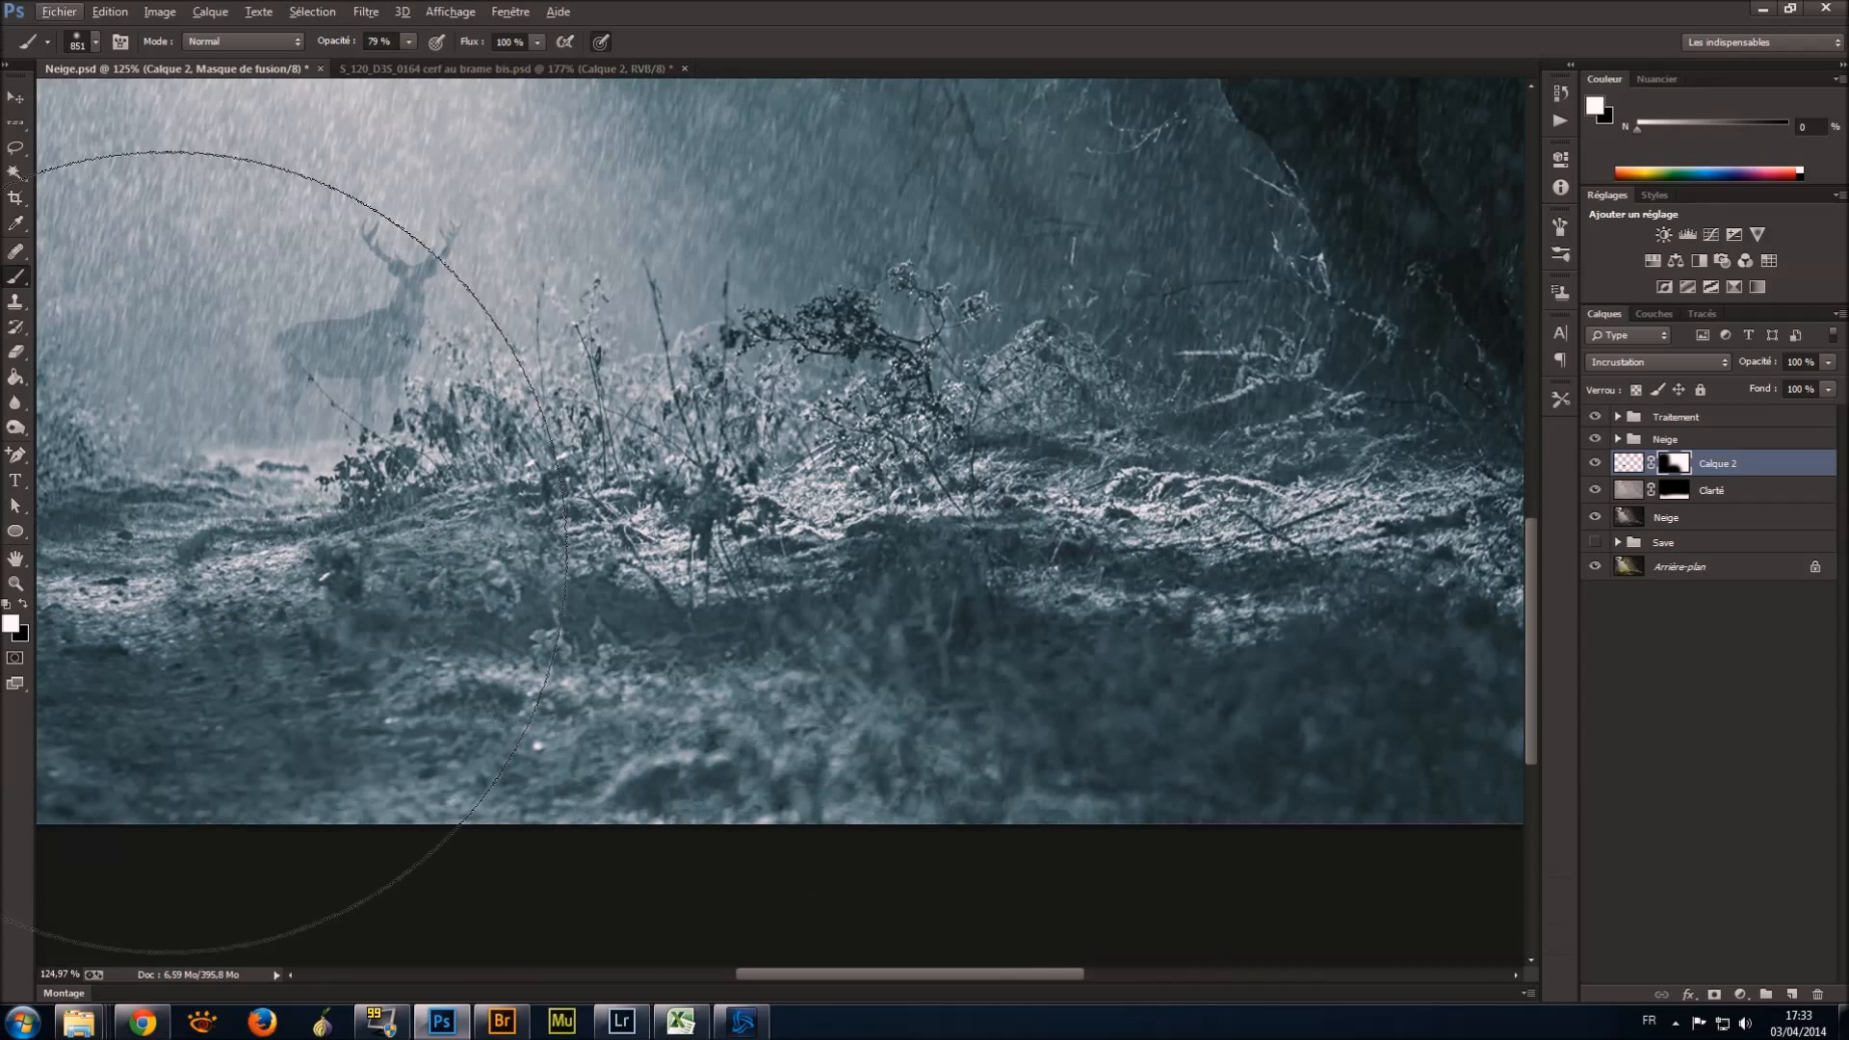
pyautogui.click(26, 605)
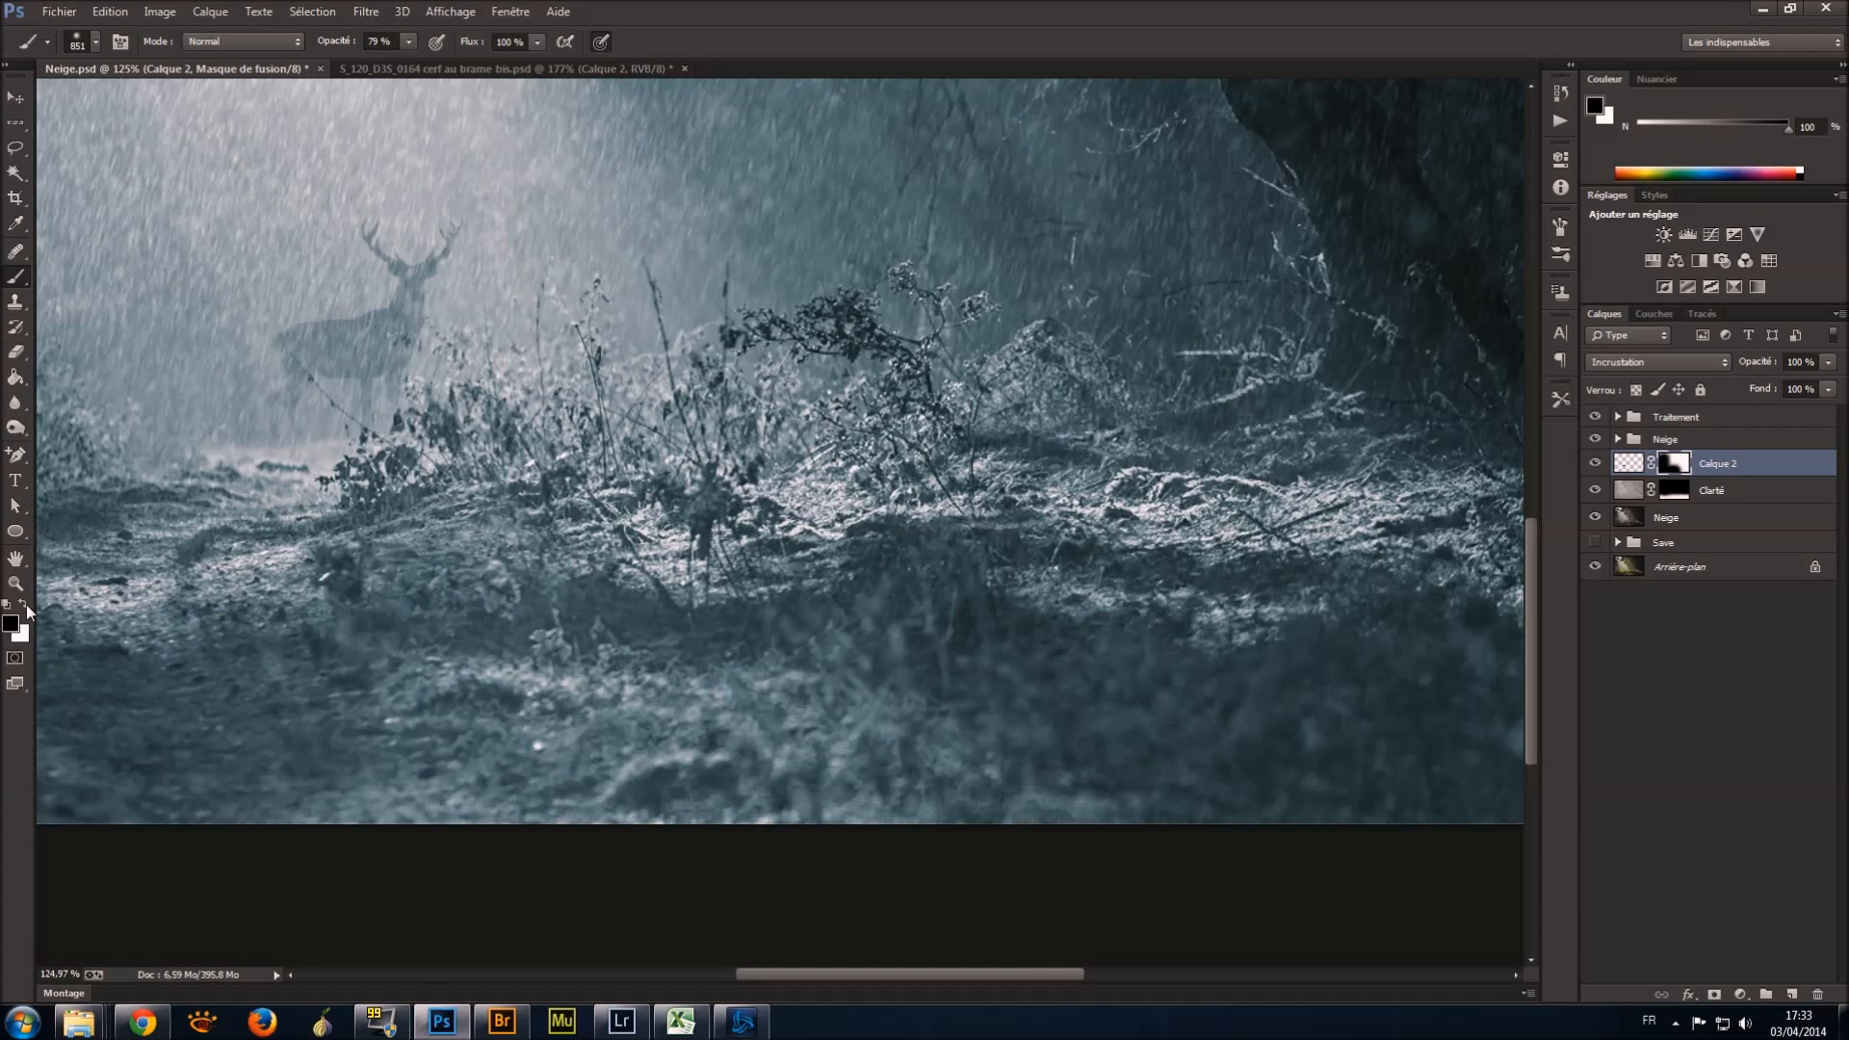
pyautogui.click(26, 605)
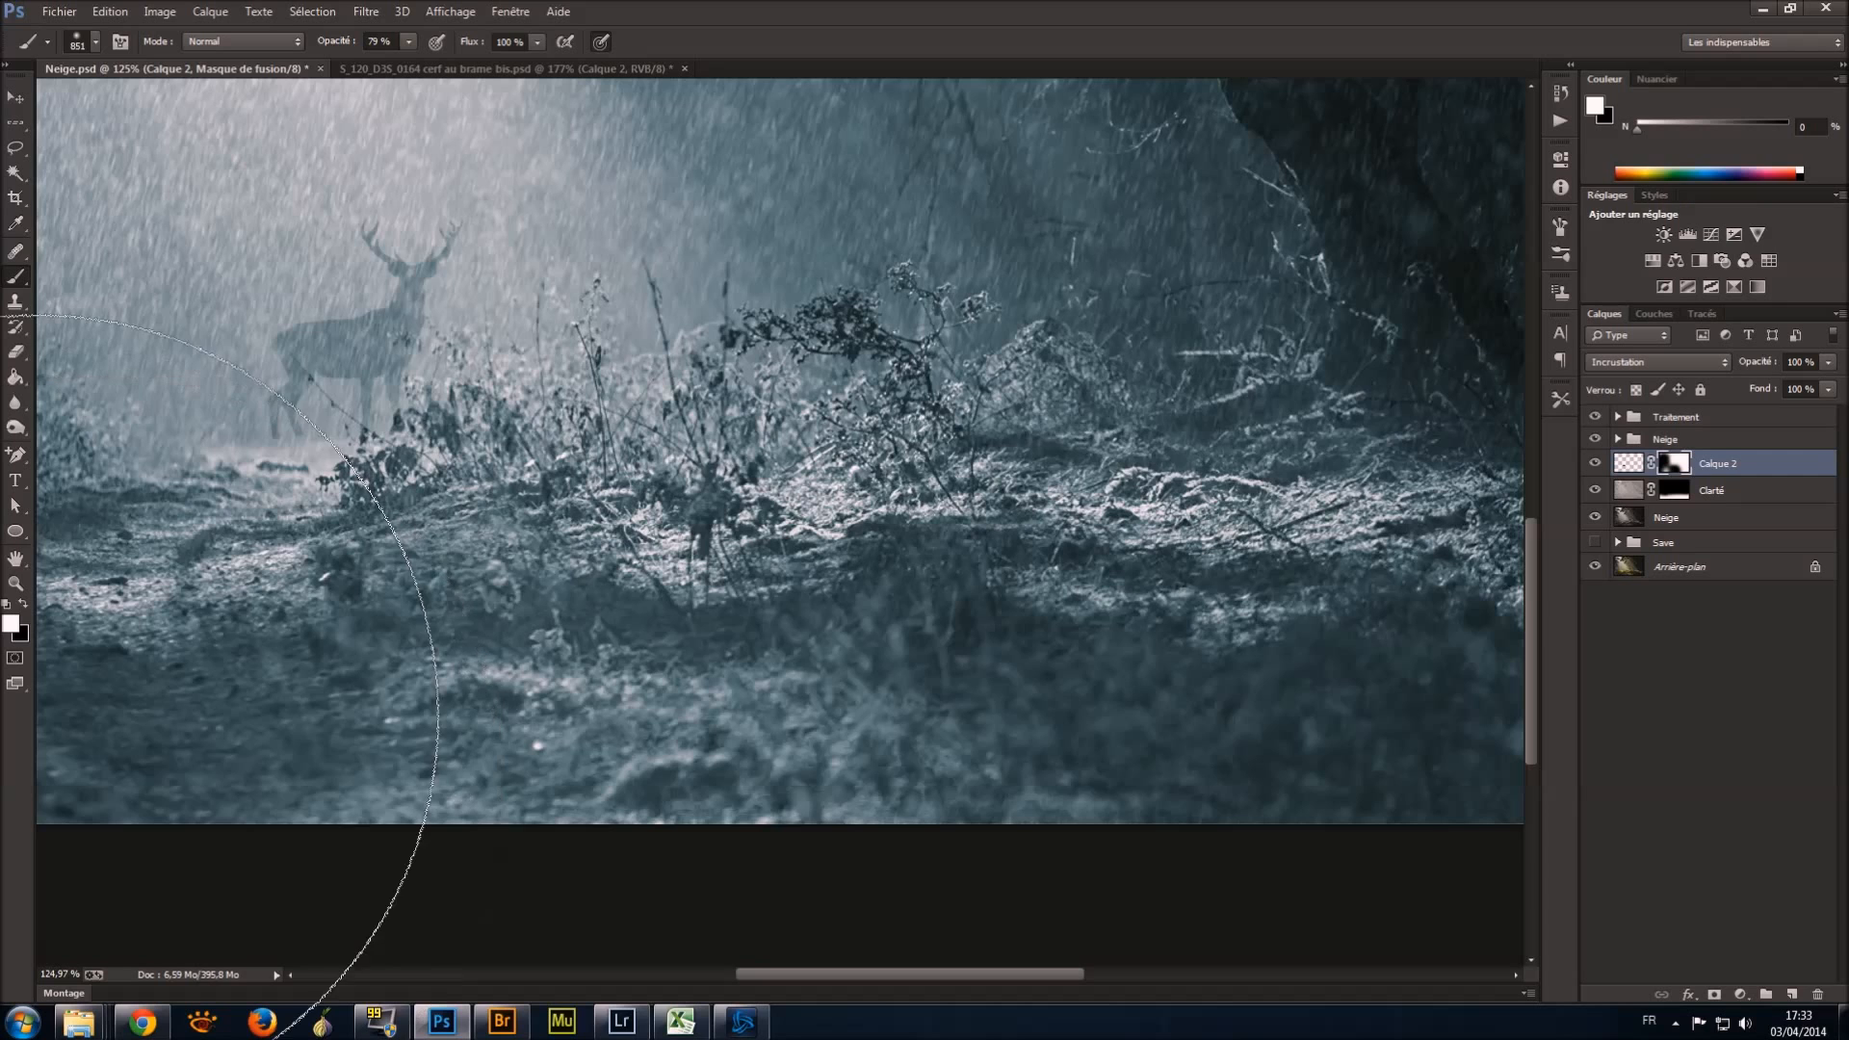
pyautogui.click(26, 606)
pyautogui.moveTo(788, 984); pyautogui.dragTo(635, 983)
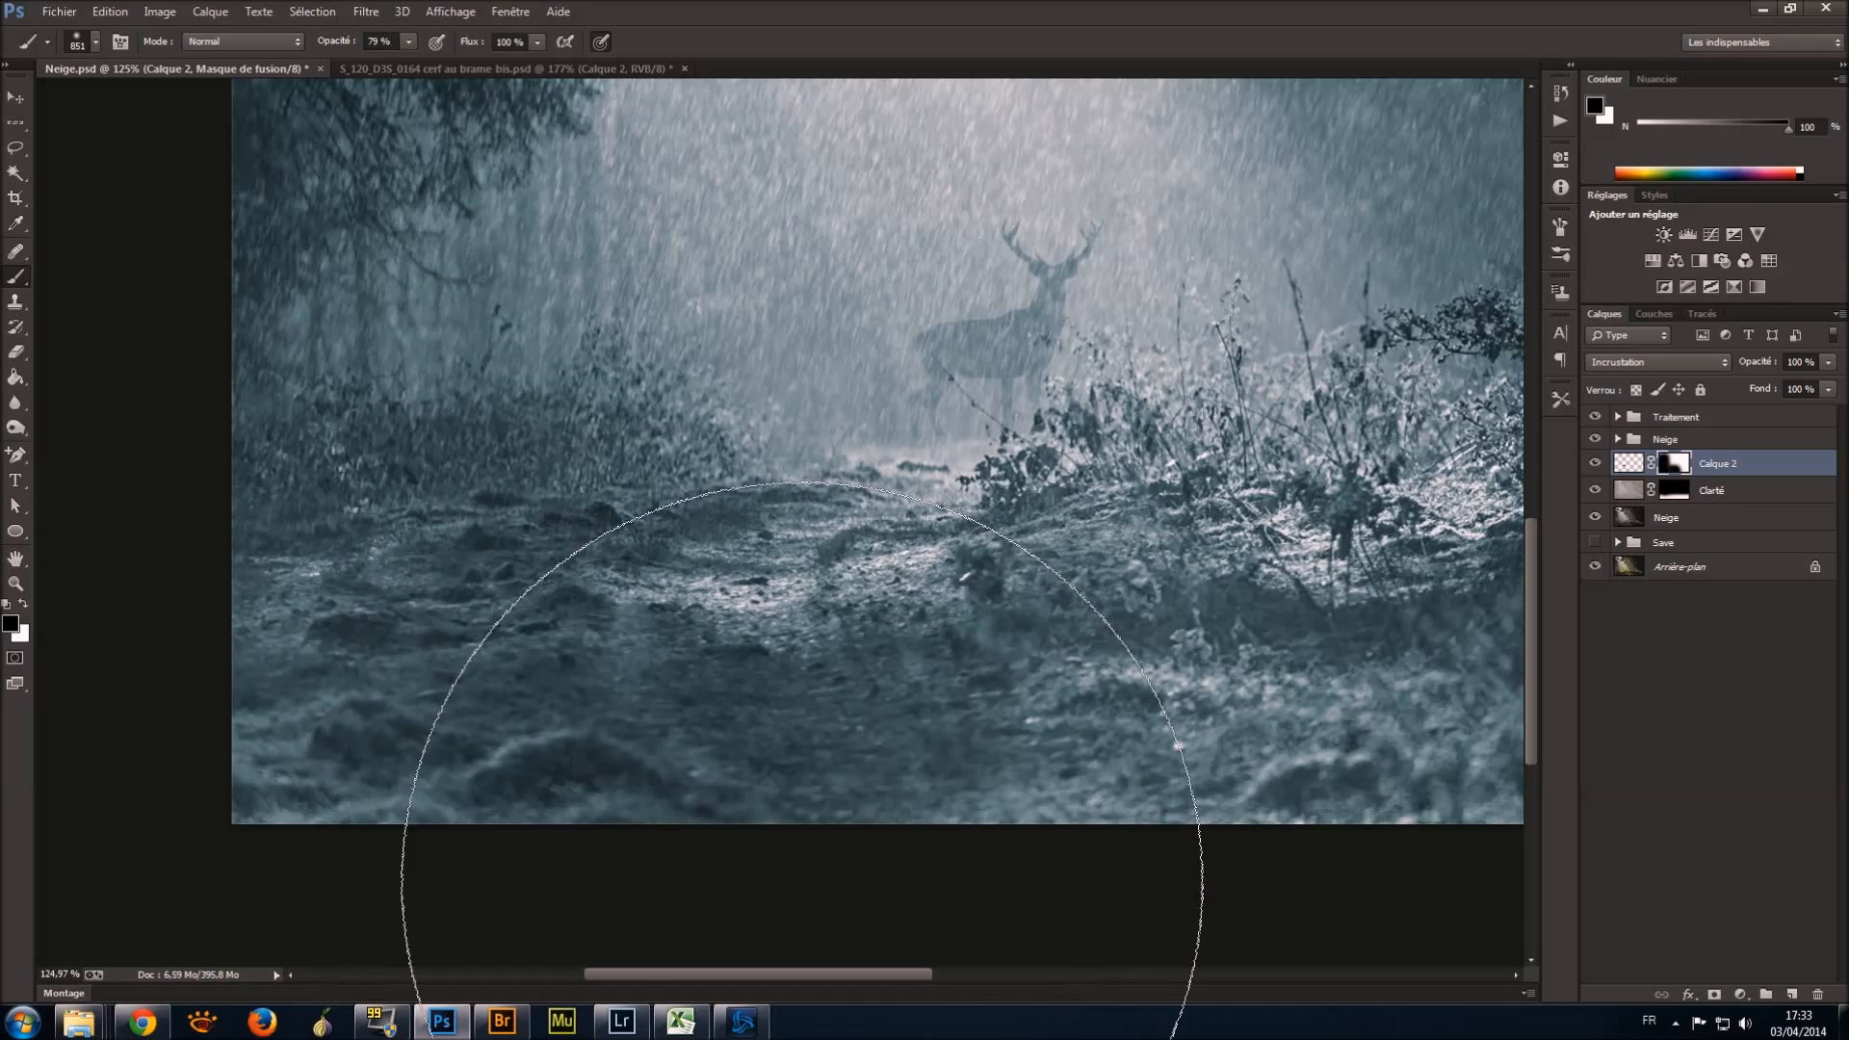
# Make the stag layer's pixels active instead of its mask and configure a small hard brush with 100% hardness.
pyautogui.scroll(8, 752, 561)
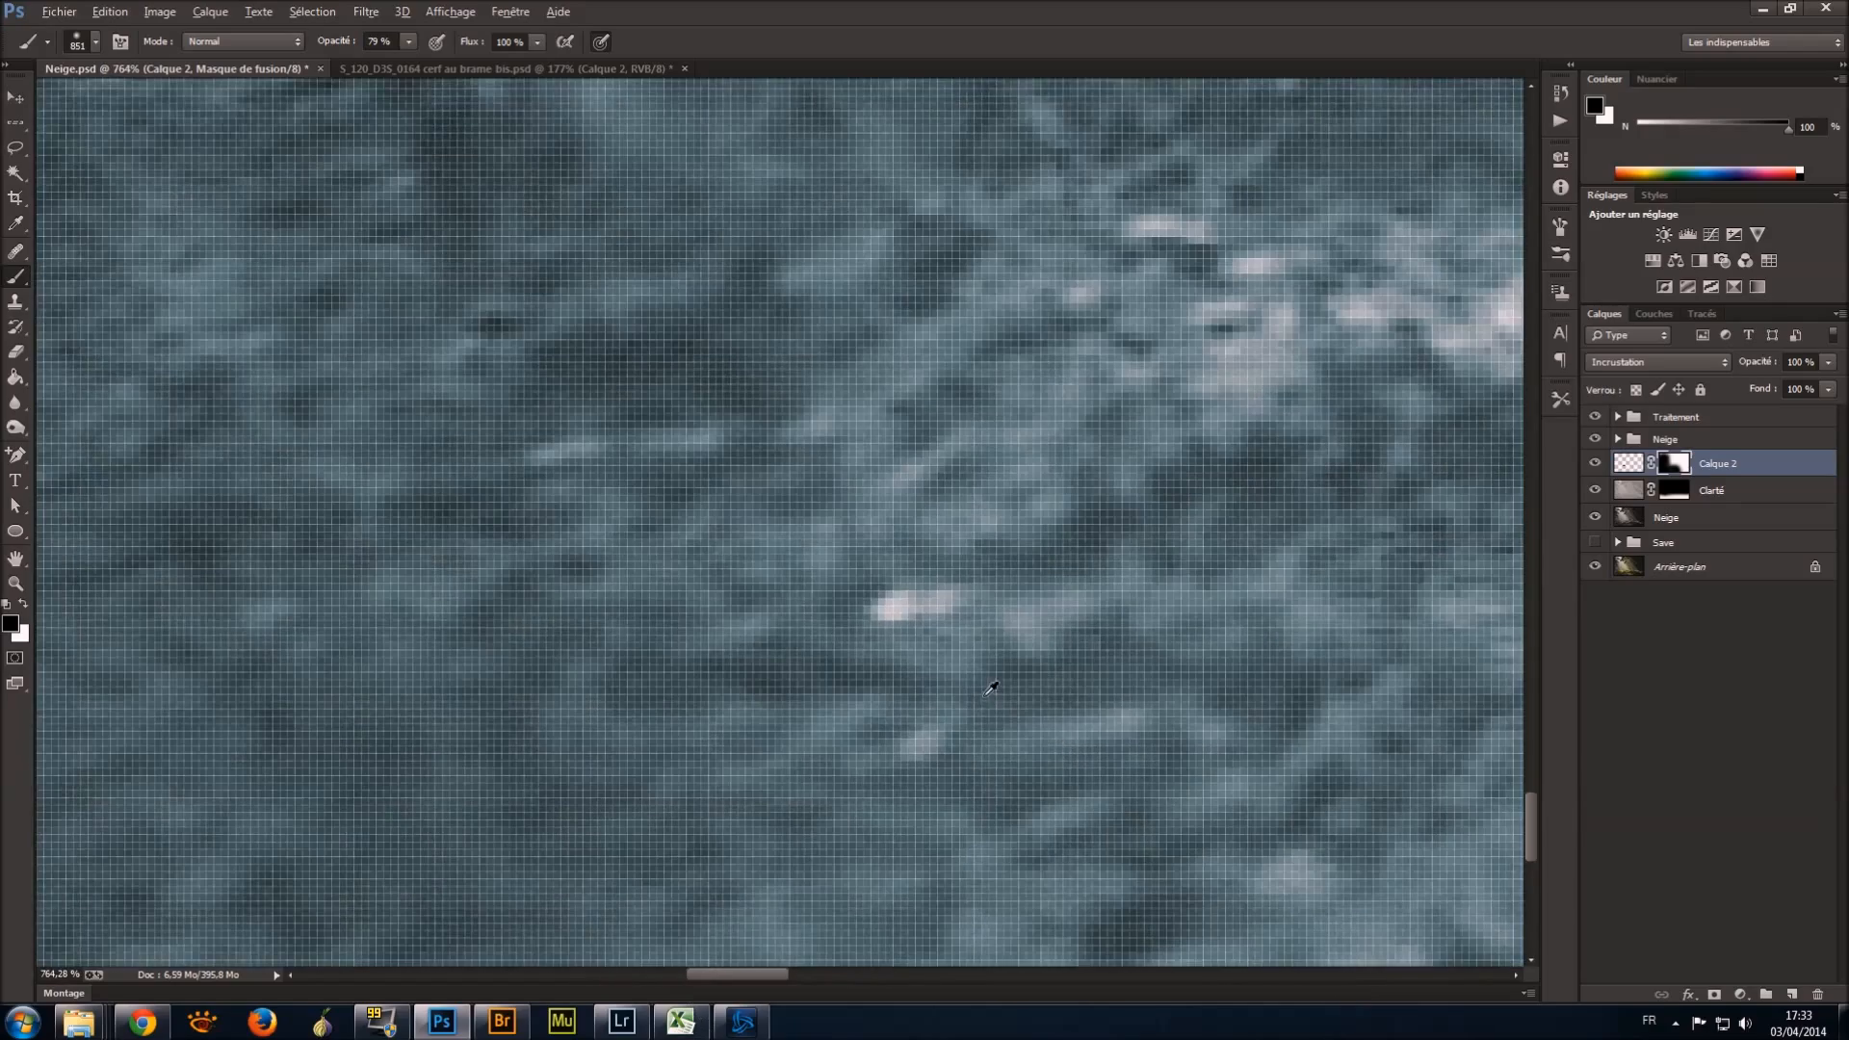
pyautogui.scroll(10, 752, 562)
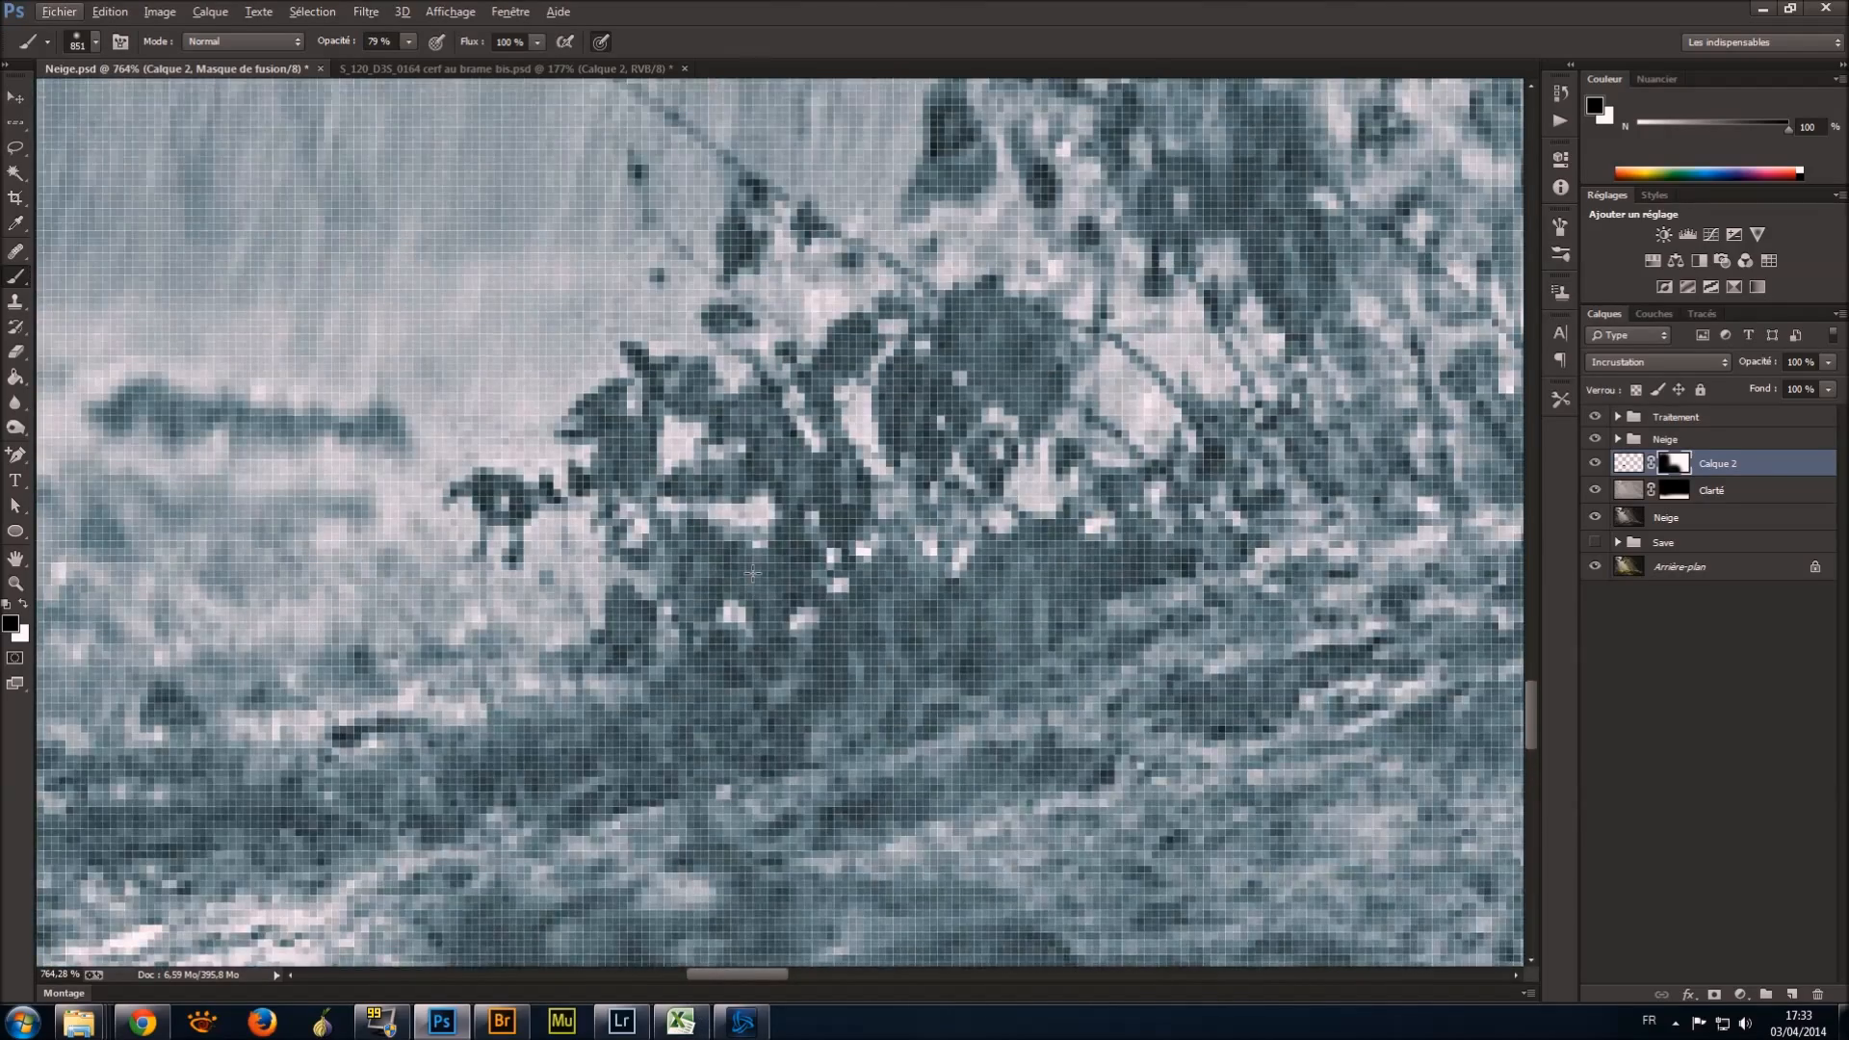
pyautogui.scroll(2, 753, 573)
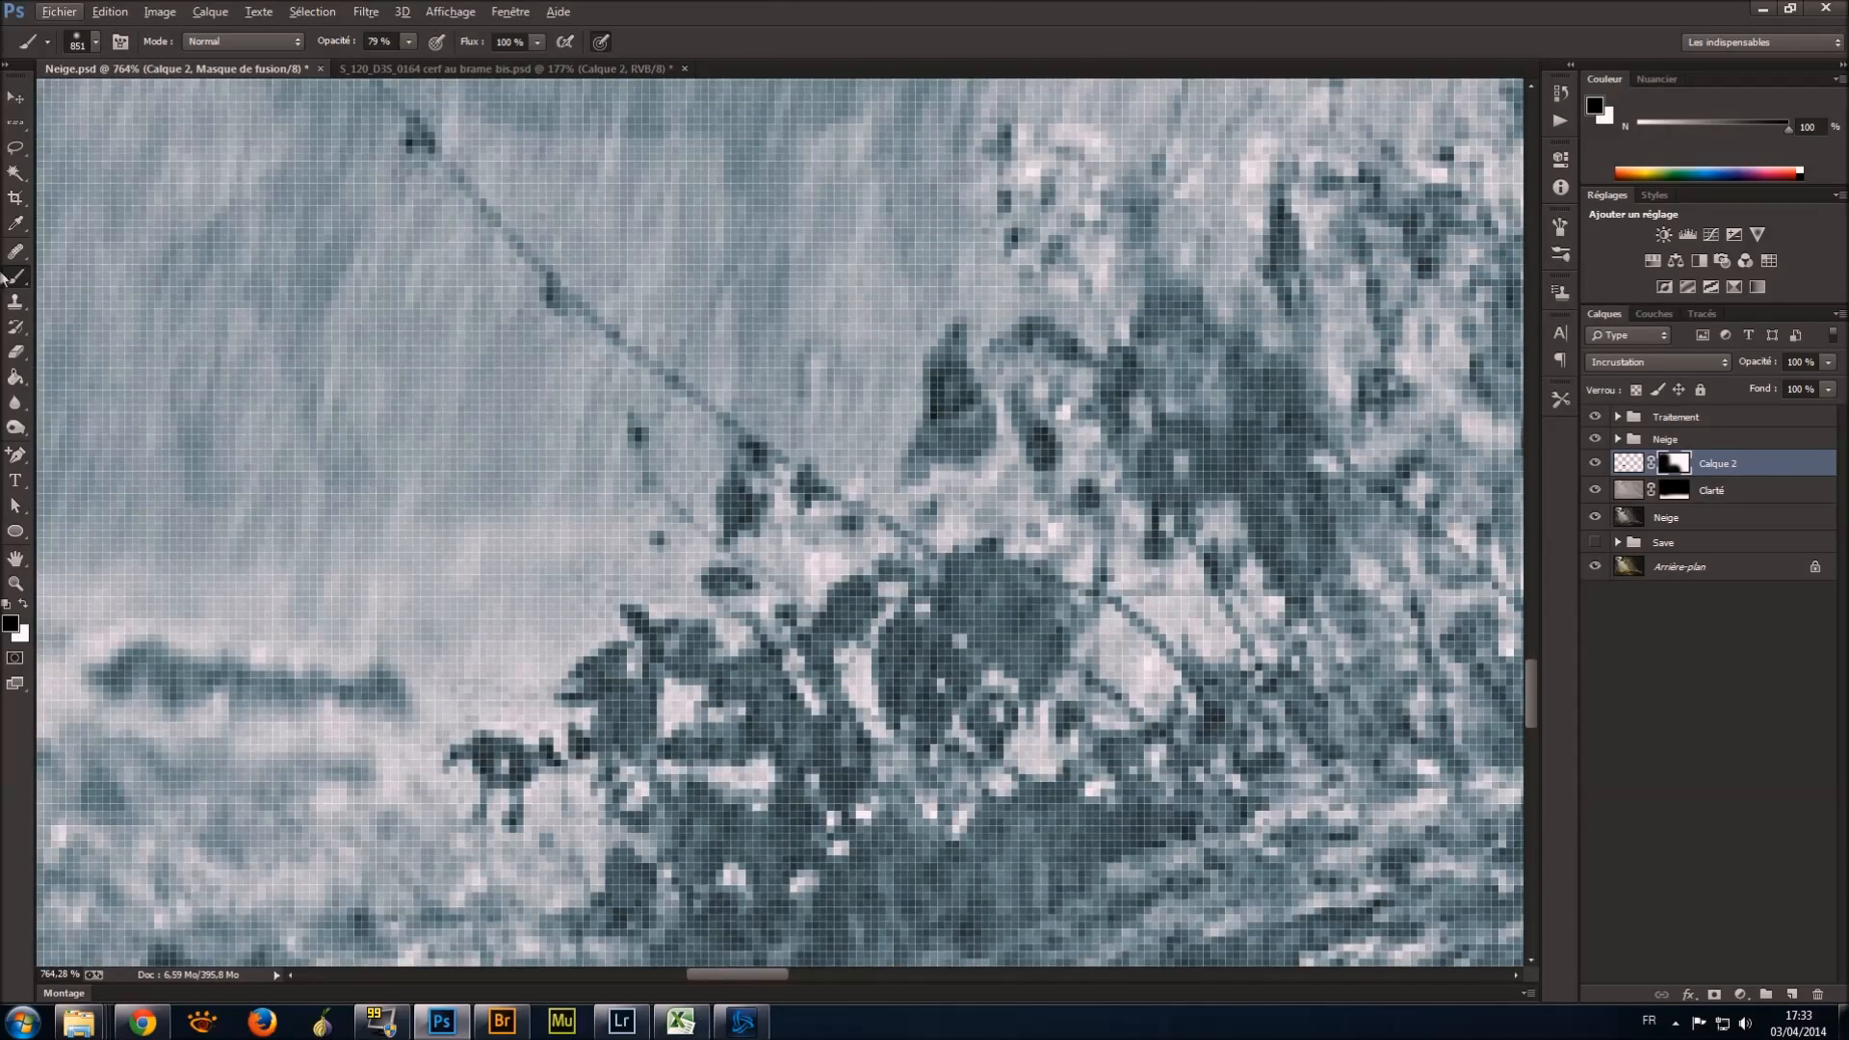
pyautogui.scroll(-6, 511, 516)
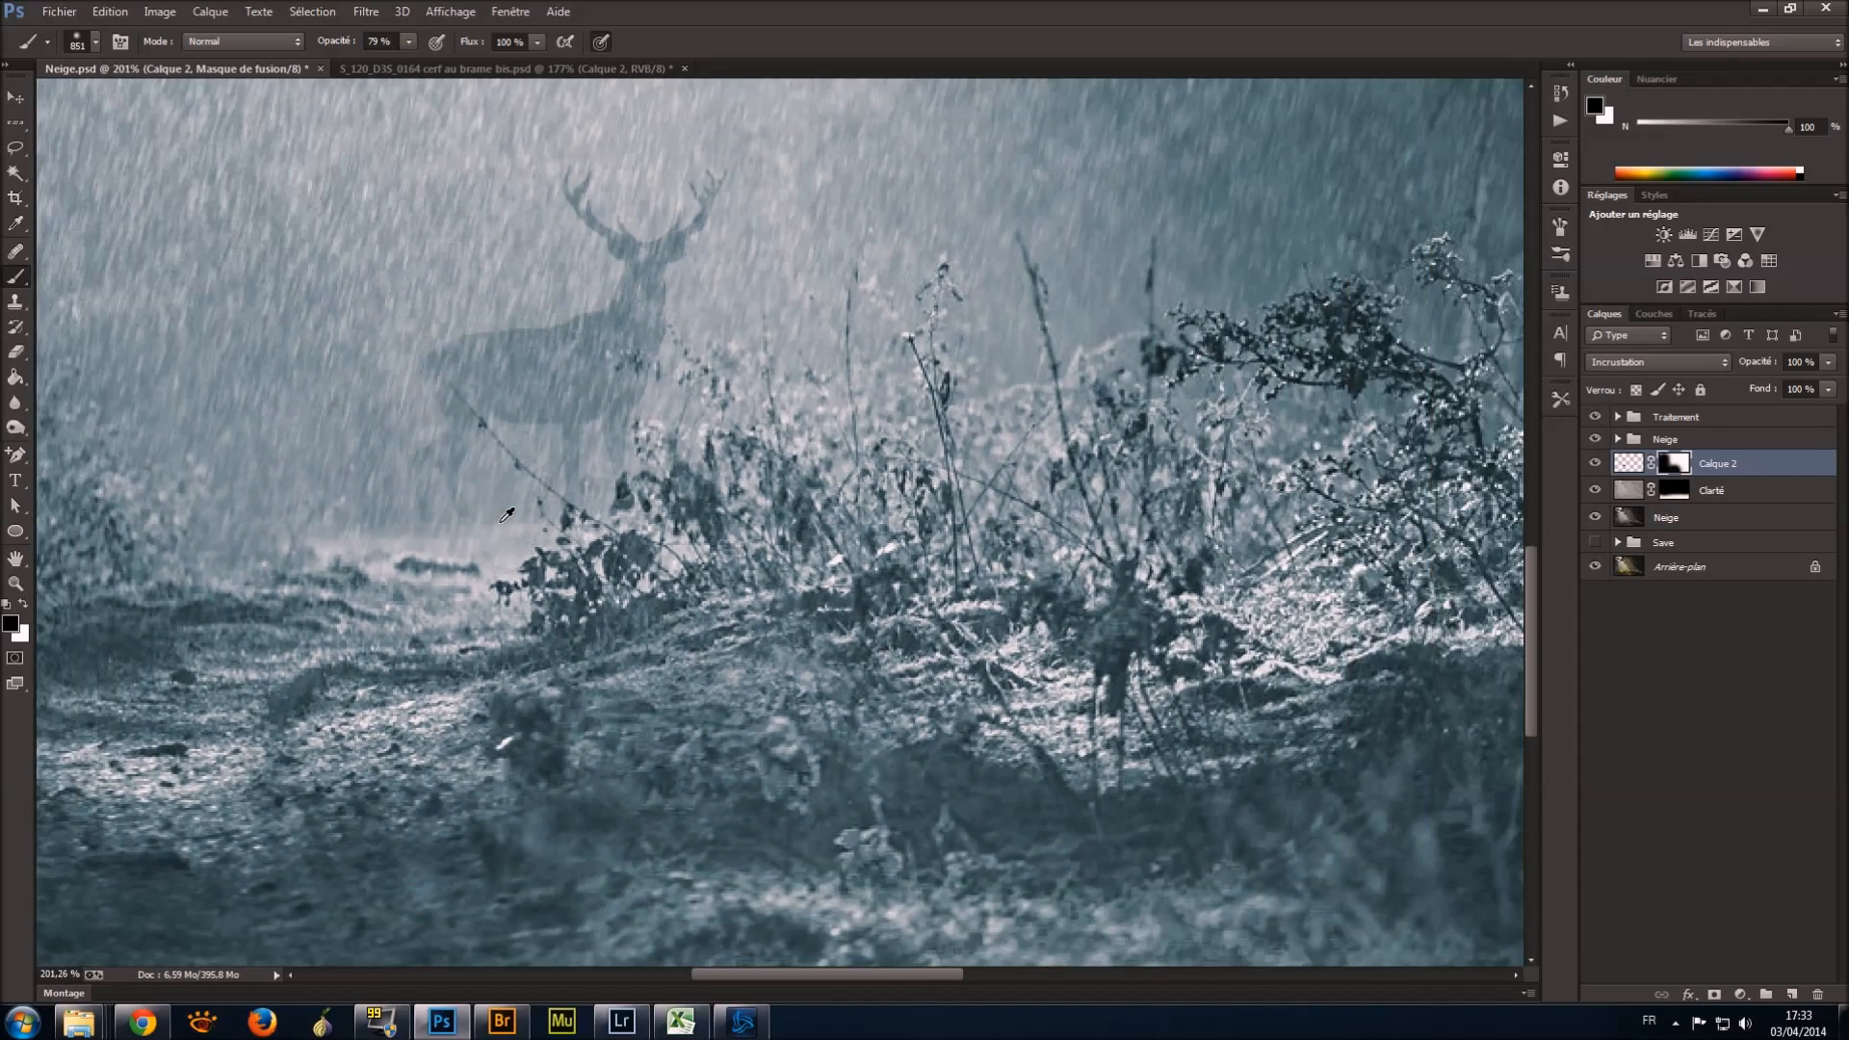
pyautogui.click(85, 41)
pyautogui.moveTo(99, 98); pyautogui.dragTo(220, 150)
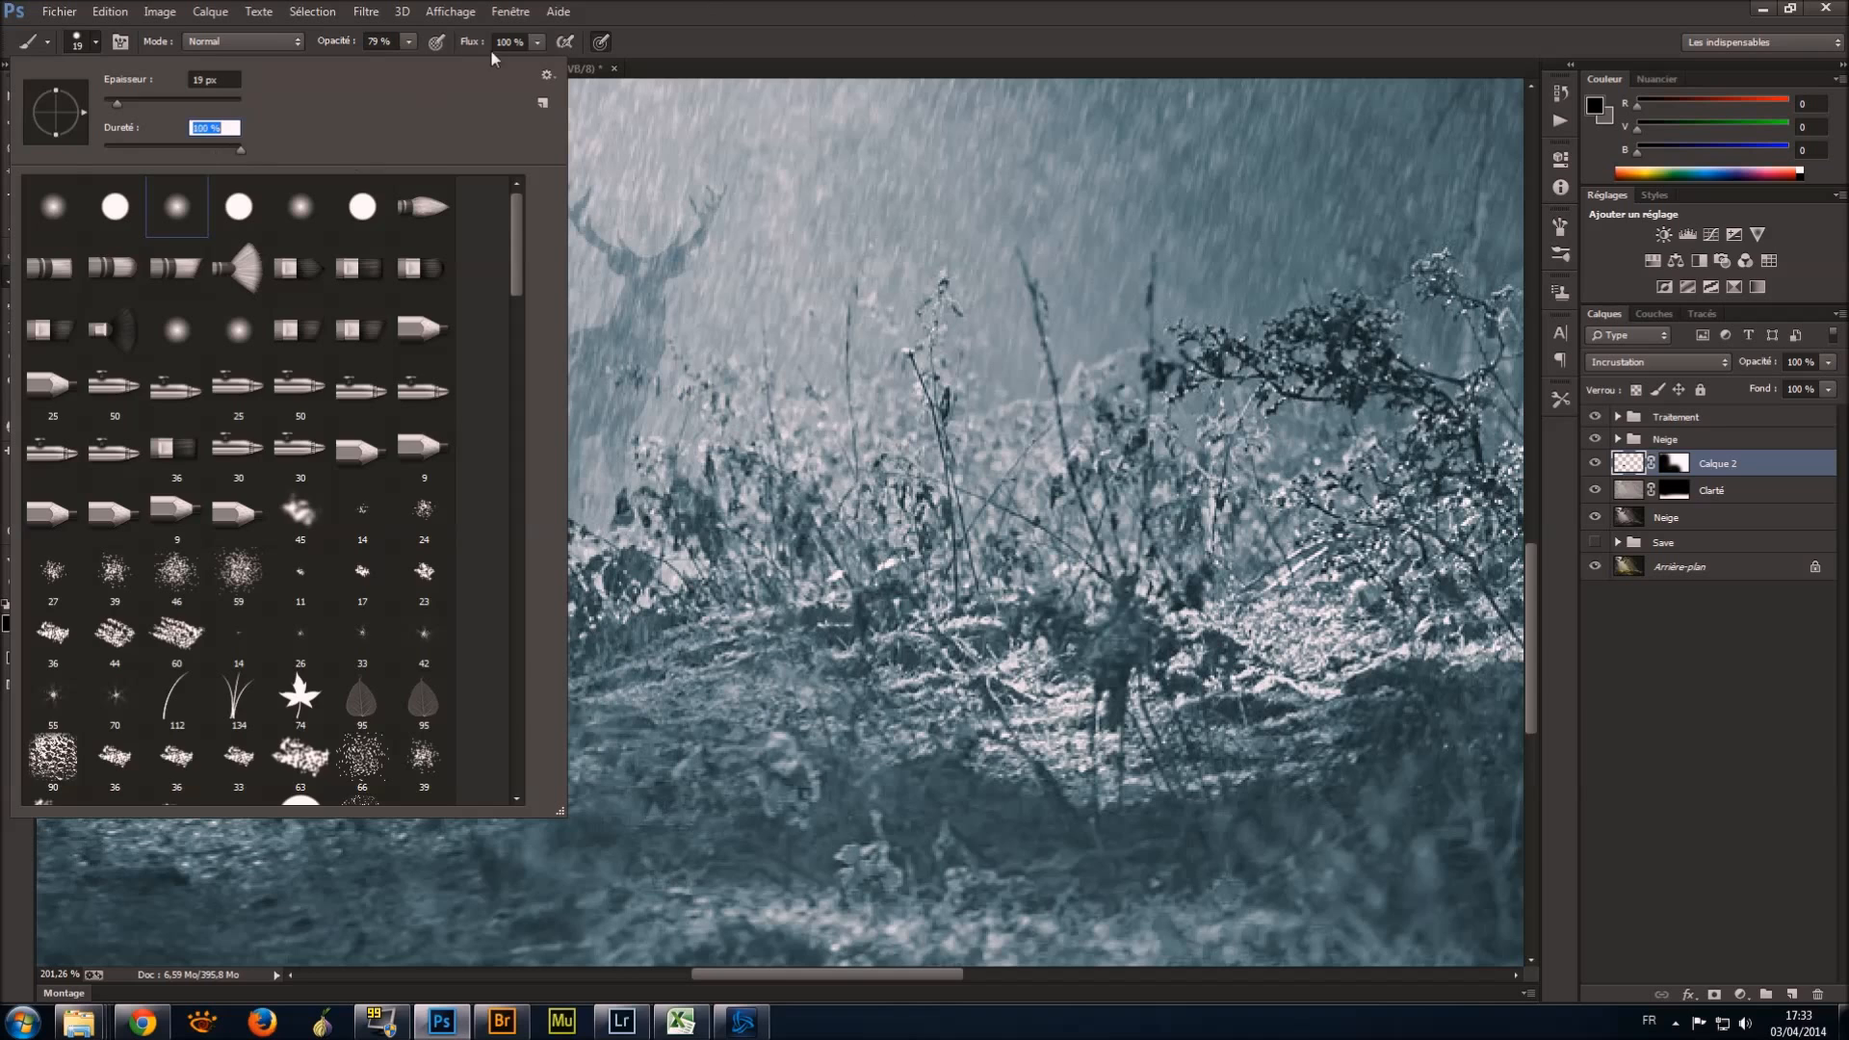
pyautogui.click(95, 41)
pyautogui.click(96, 41)
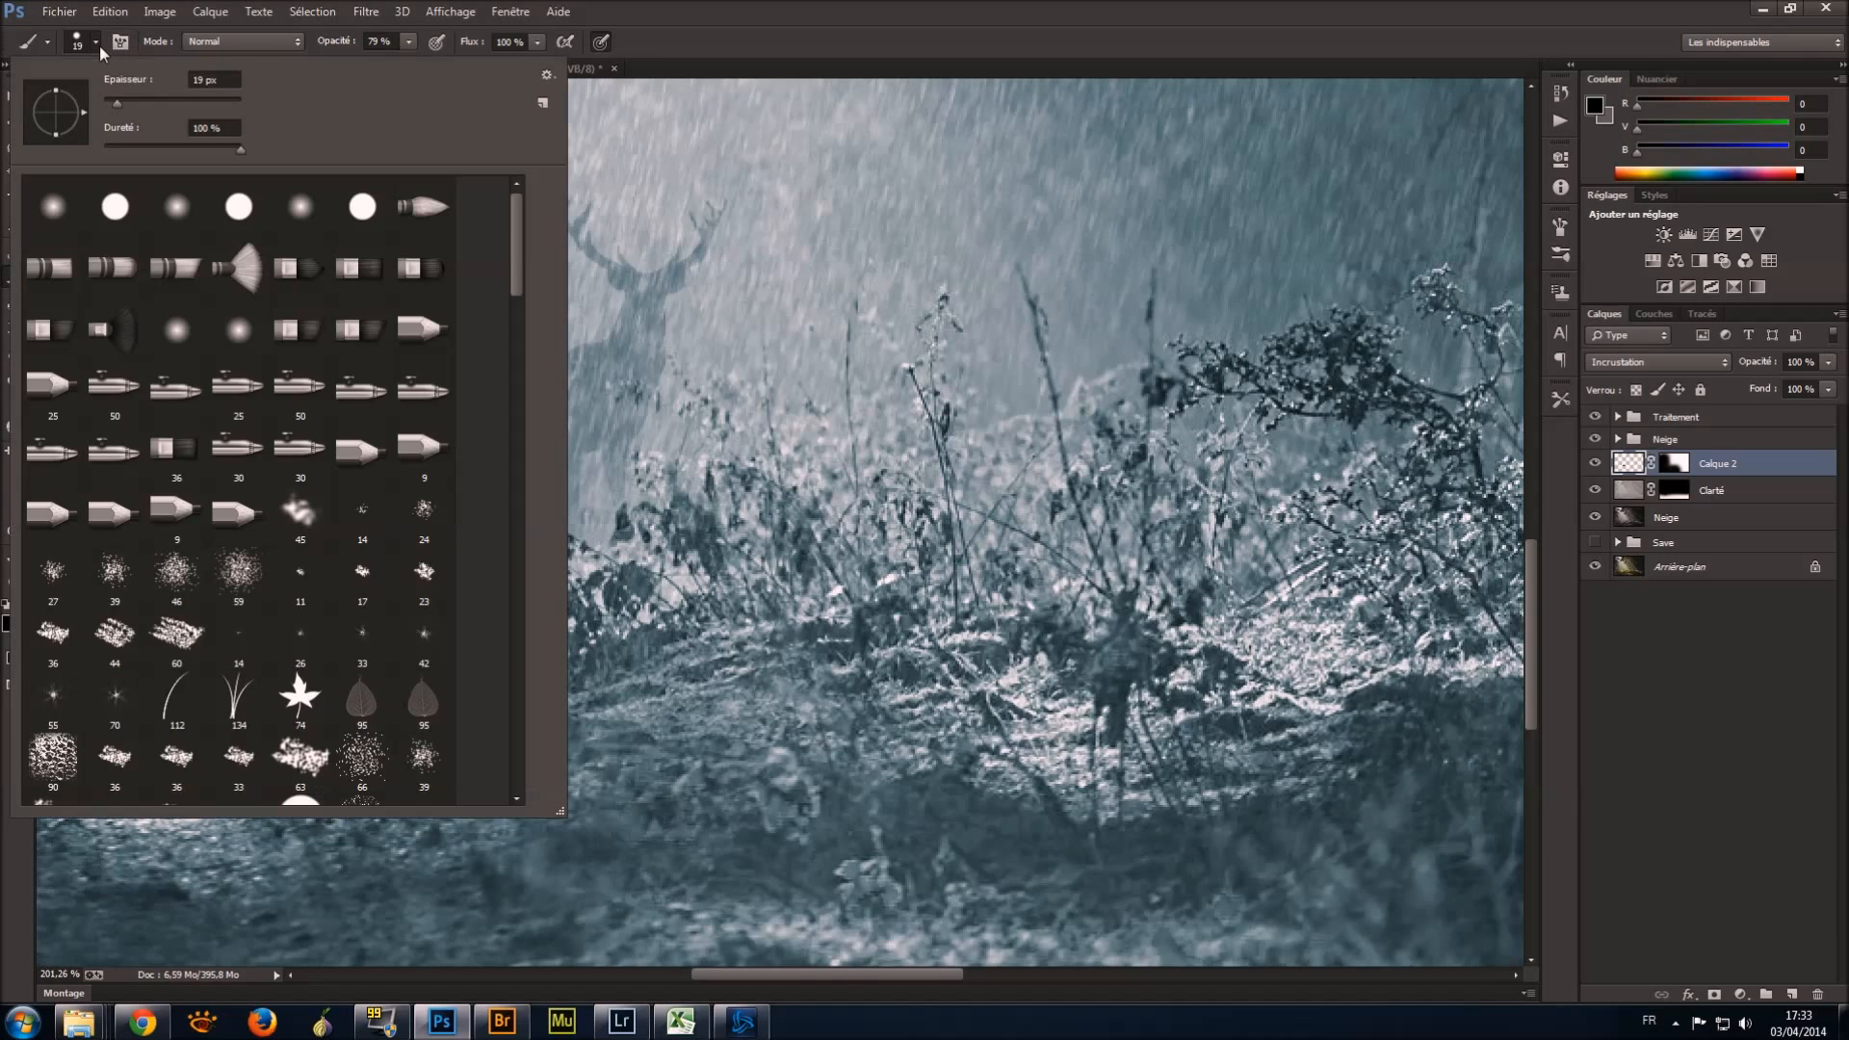
pyautogui.click(107, 104)
pyautogui.click(578, 60)
# Reduce the brush to 1 px at 100% opacity and paint extra thin tines on both of the stag's antlers.
pyautogui.scroll(5, 408, 513)
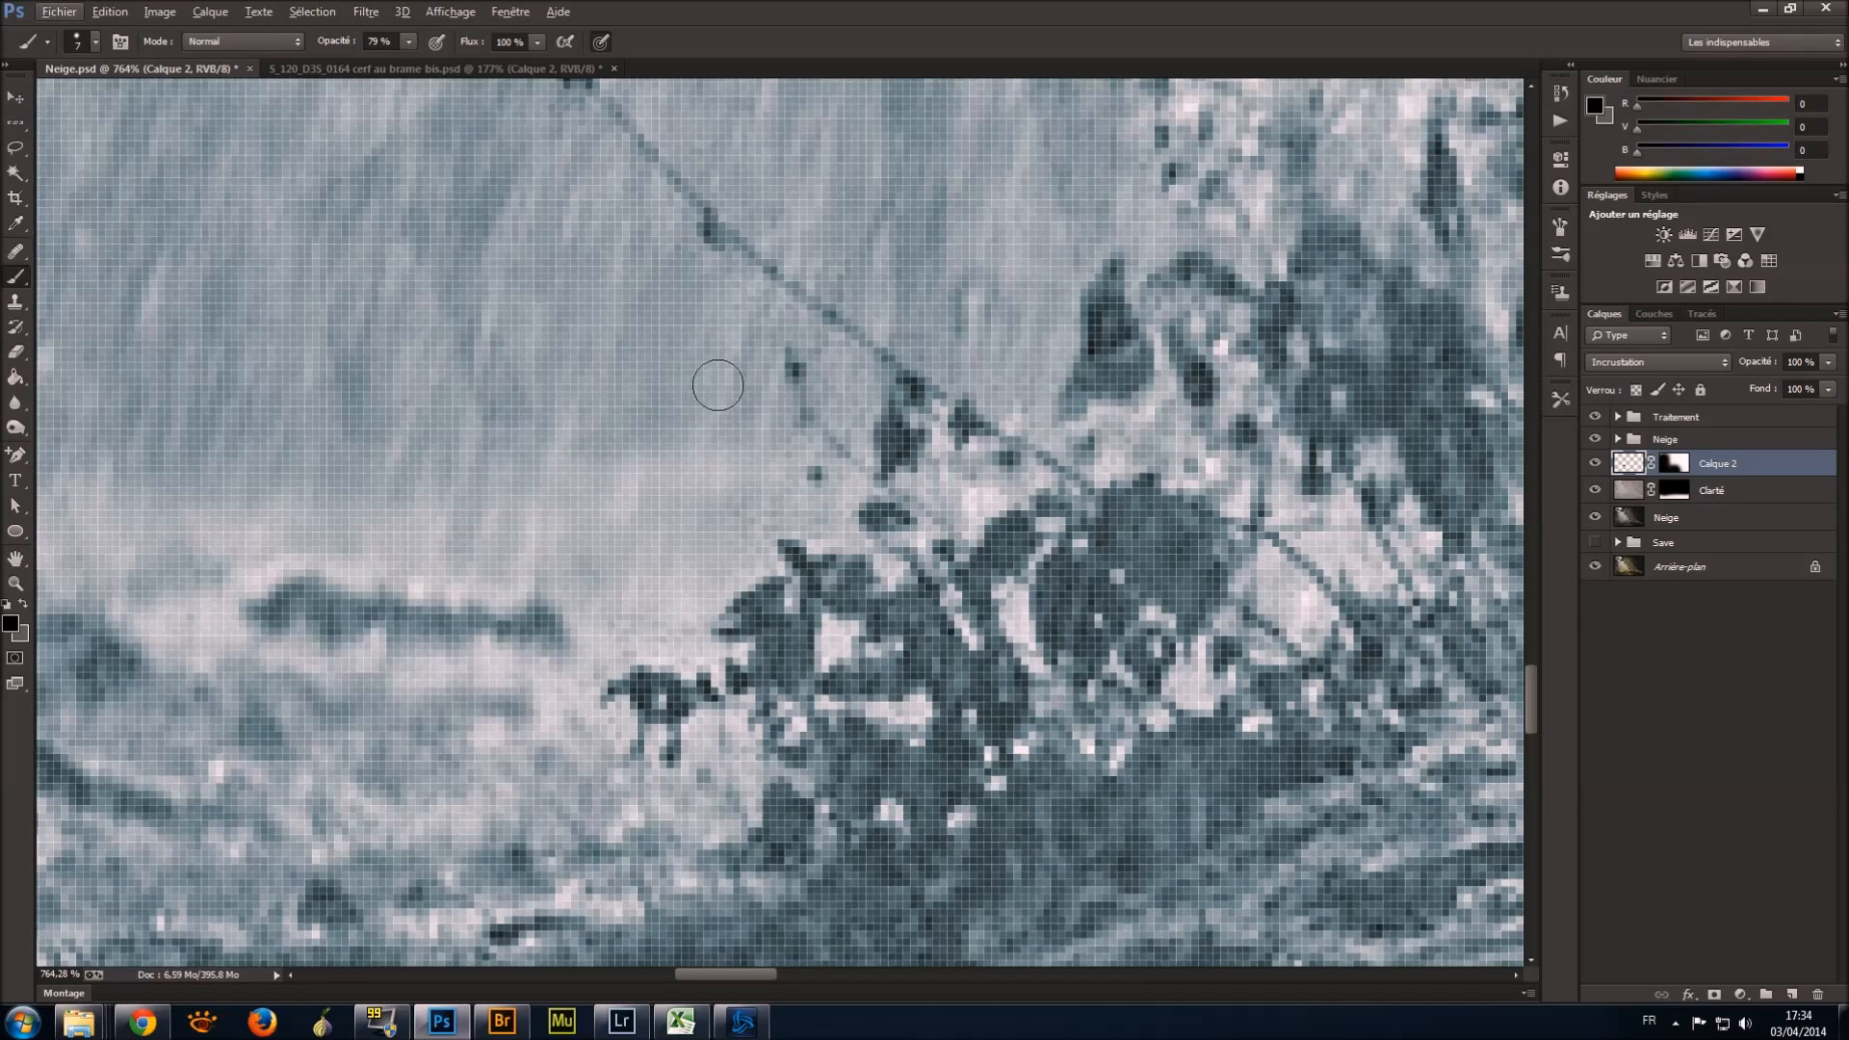
pyautogui.press('alt')
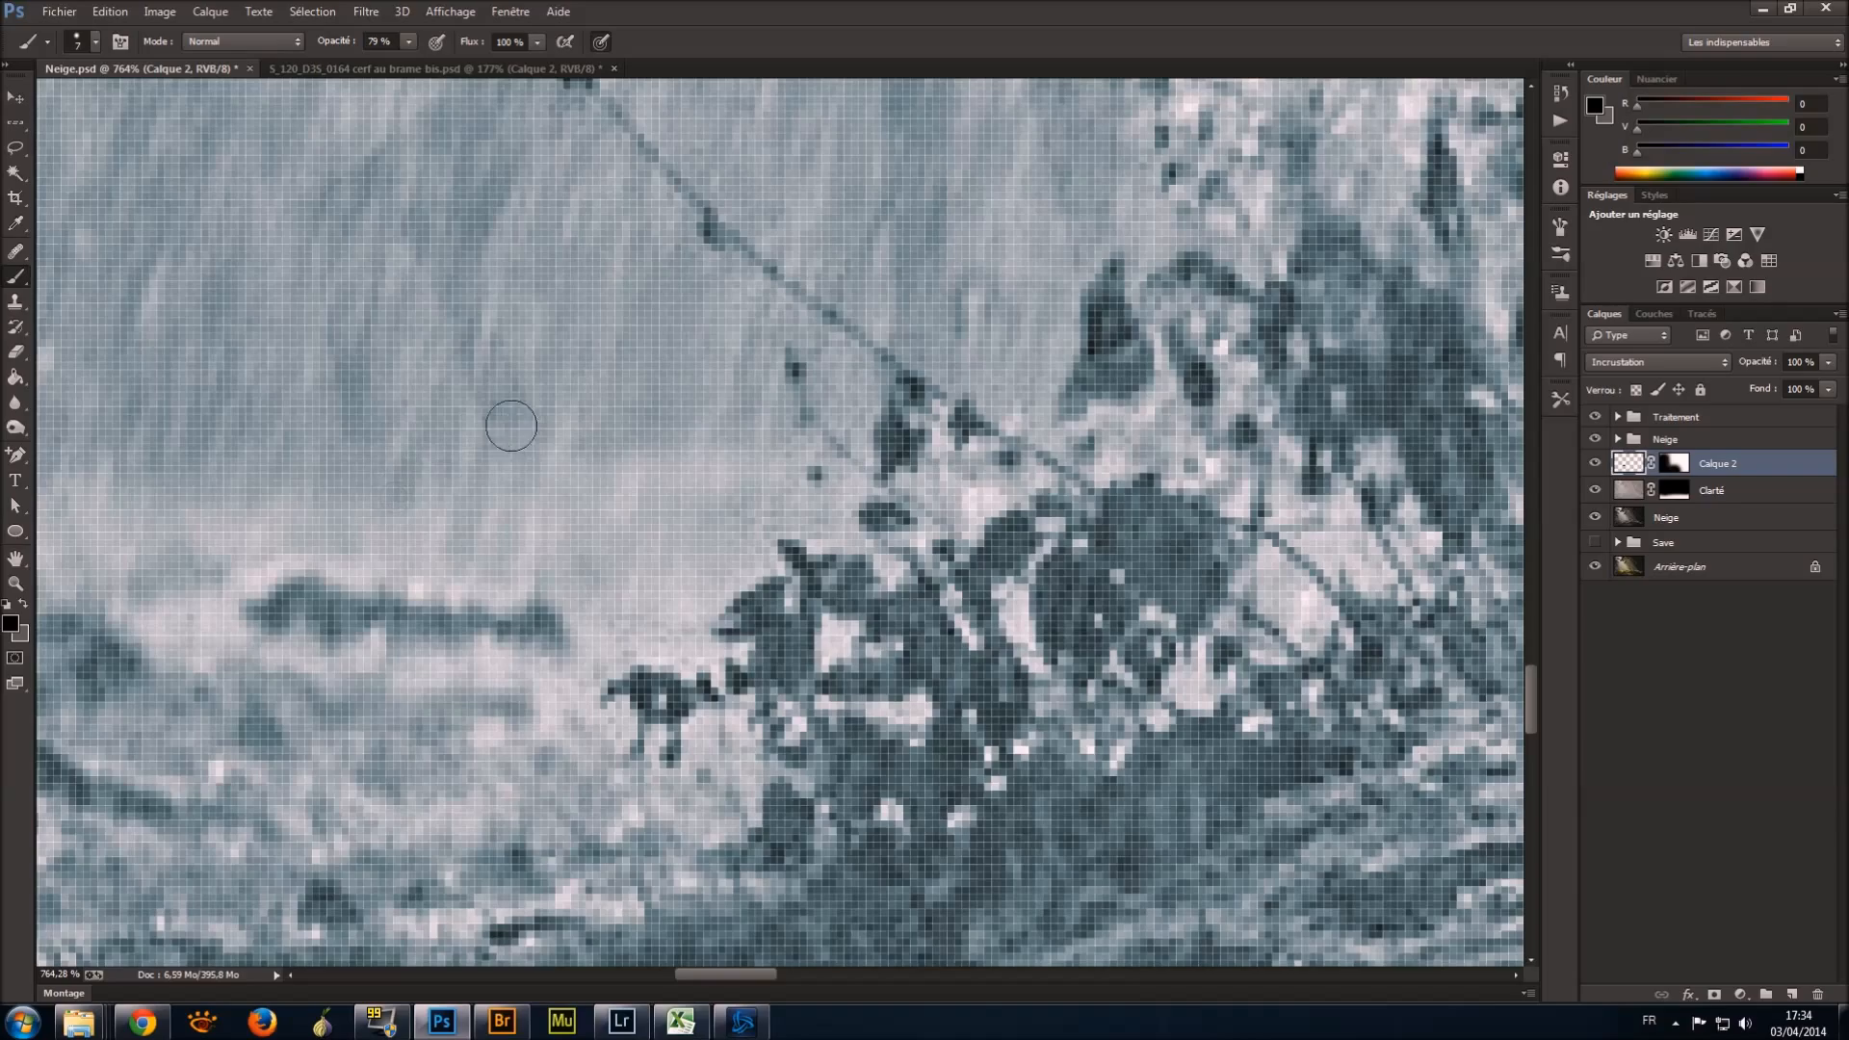
pyautogui.scroll(-5, 771, 361)
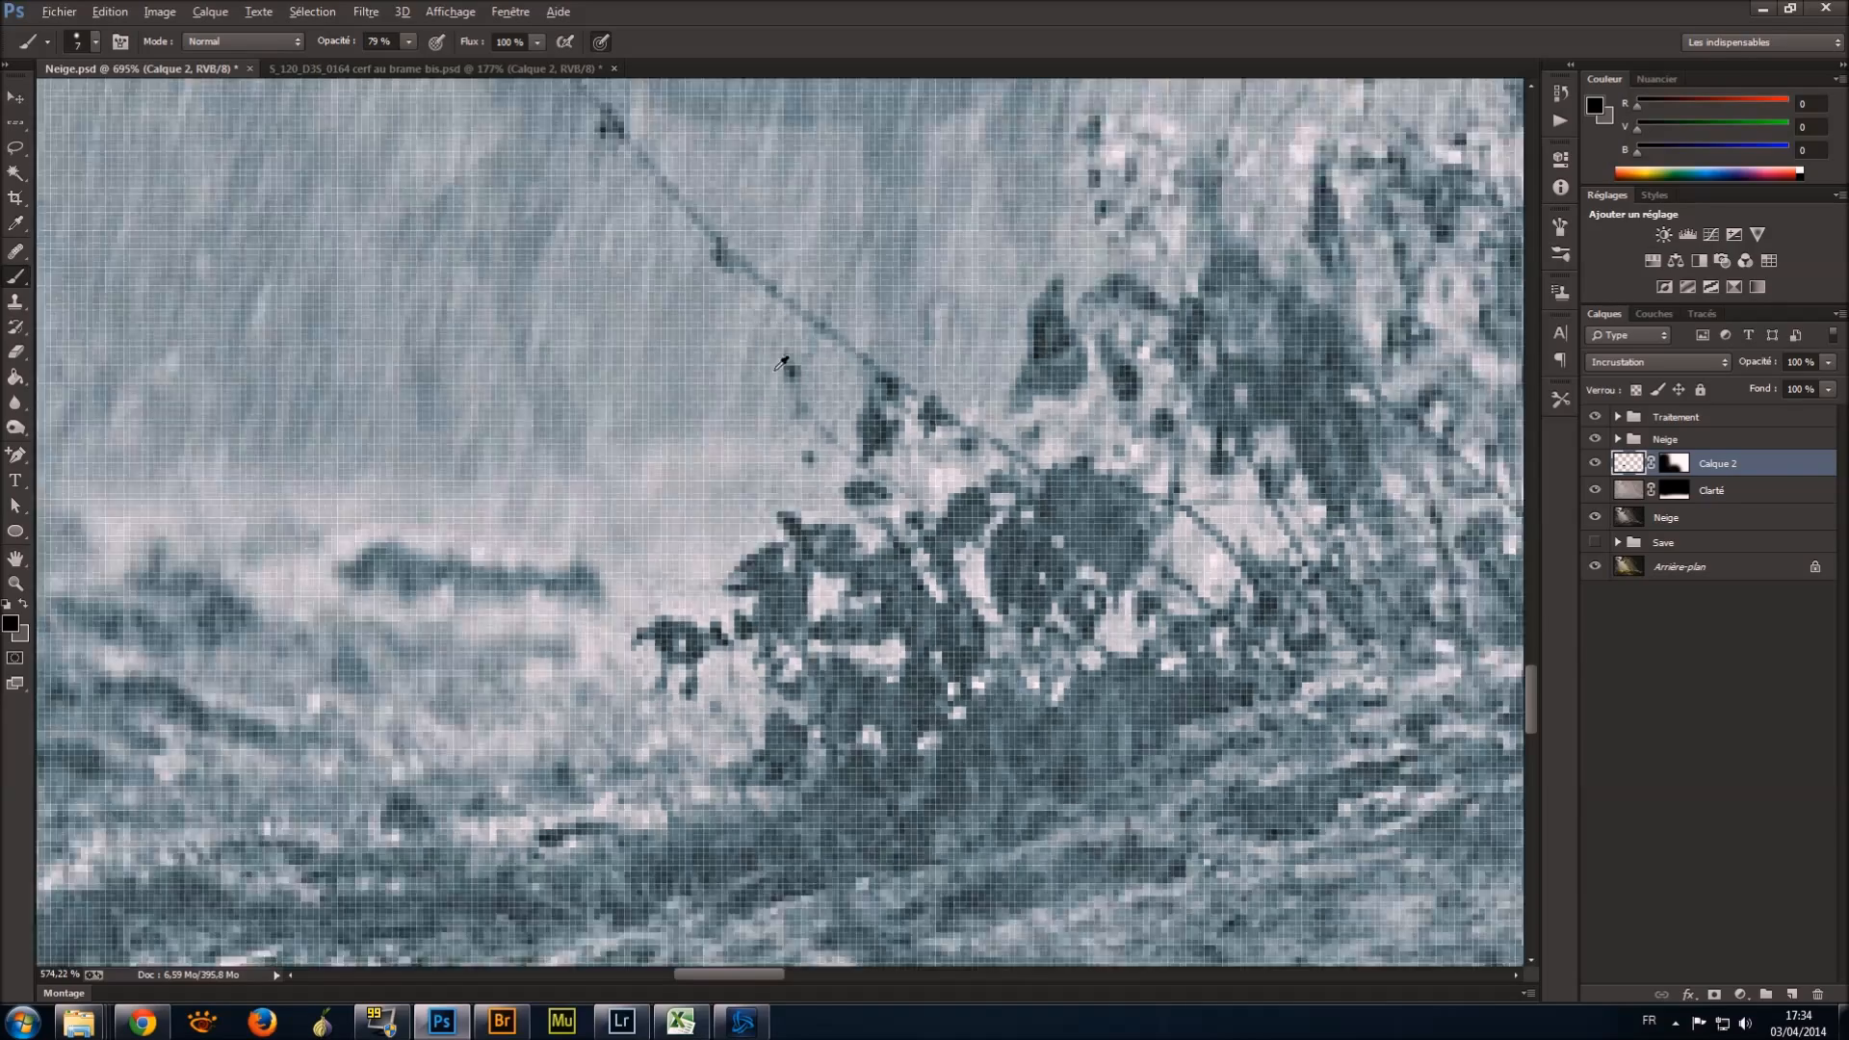
pyautogui.scroll(5, 929, 357)
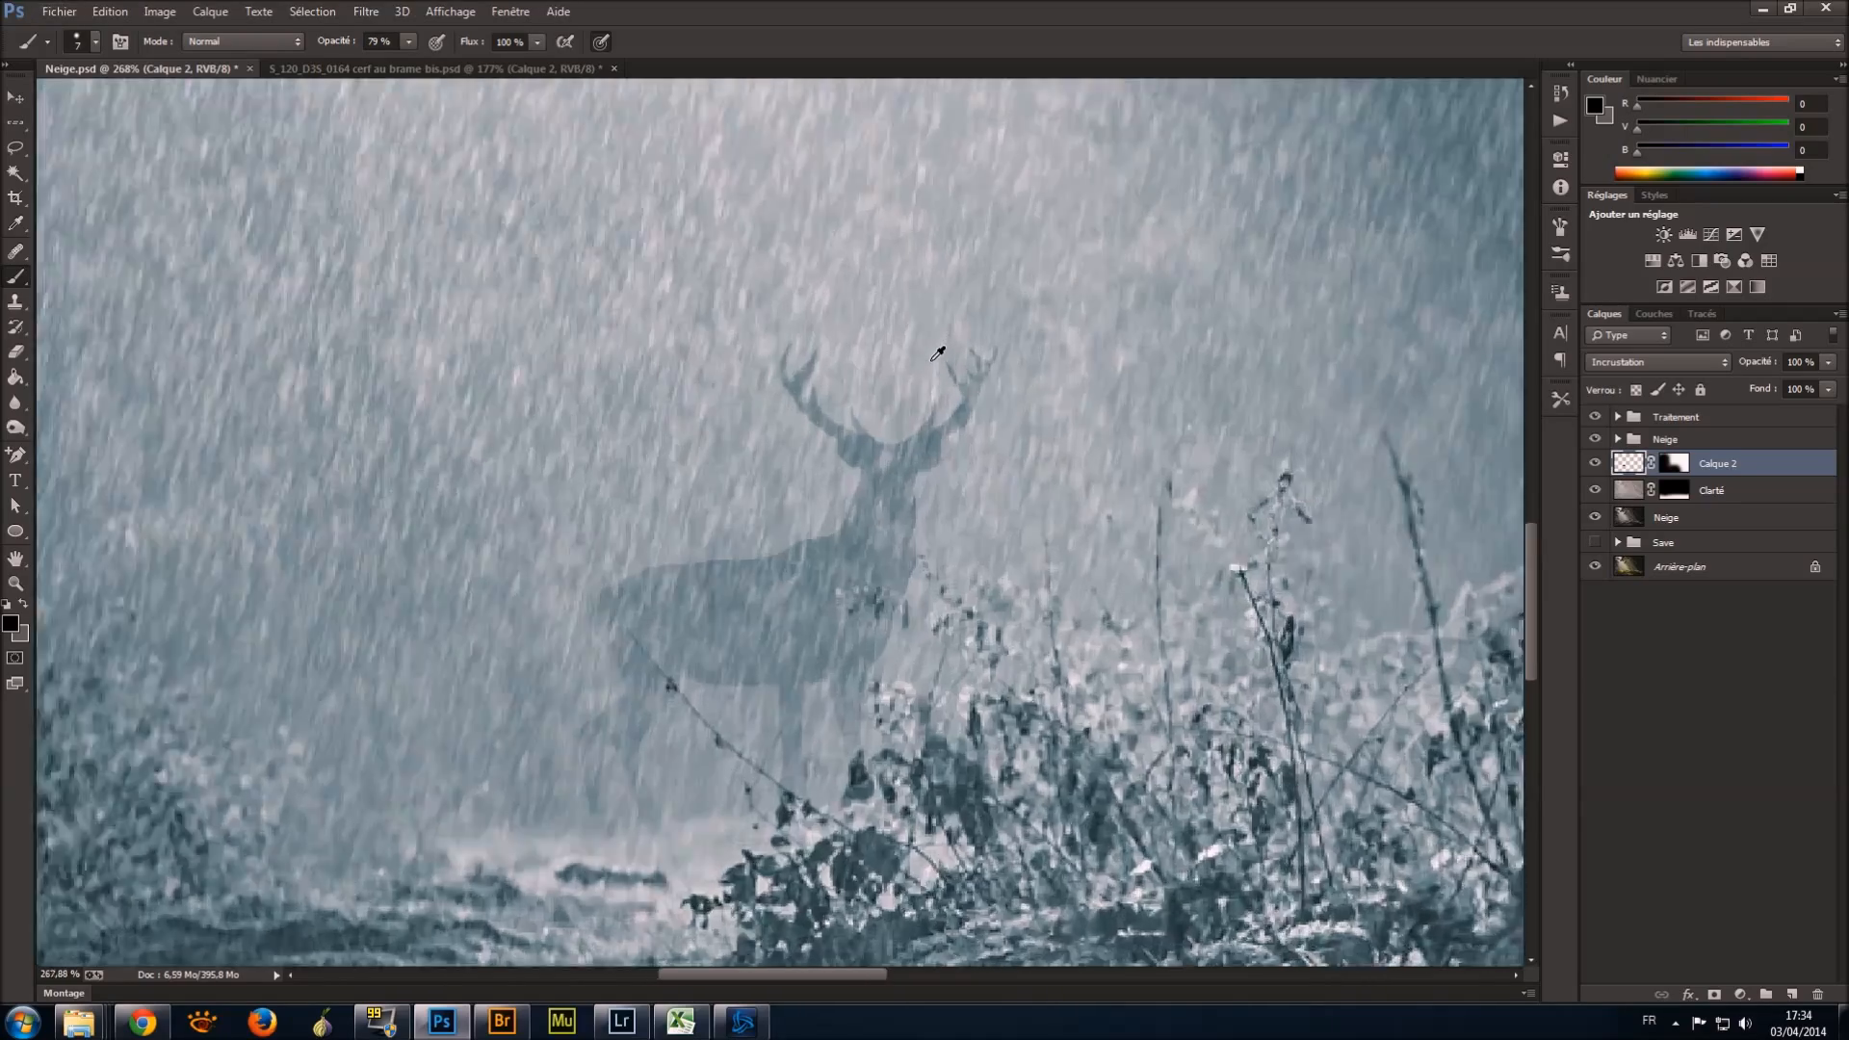
pyautogui.press('[')
pyautogui.press('[')
pyautogui.press('[')
pyautogui.press('[')
pyautogui.press('[')
pyautogui.press('[')
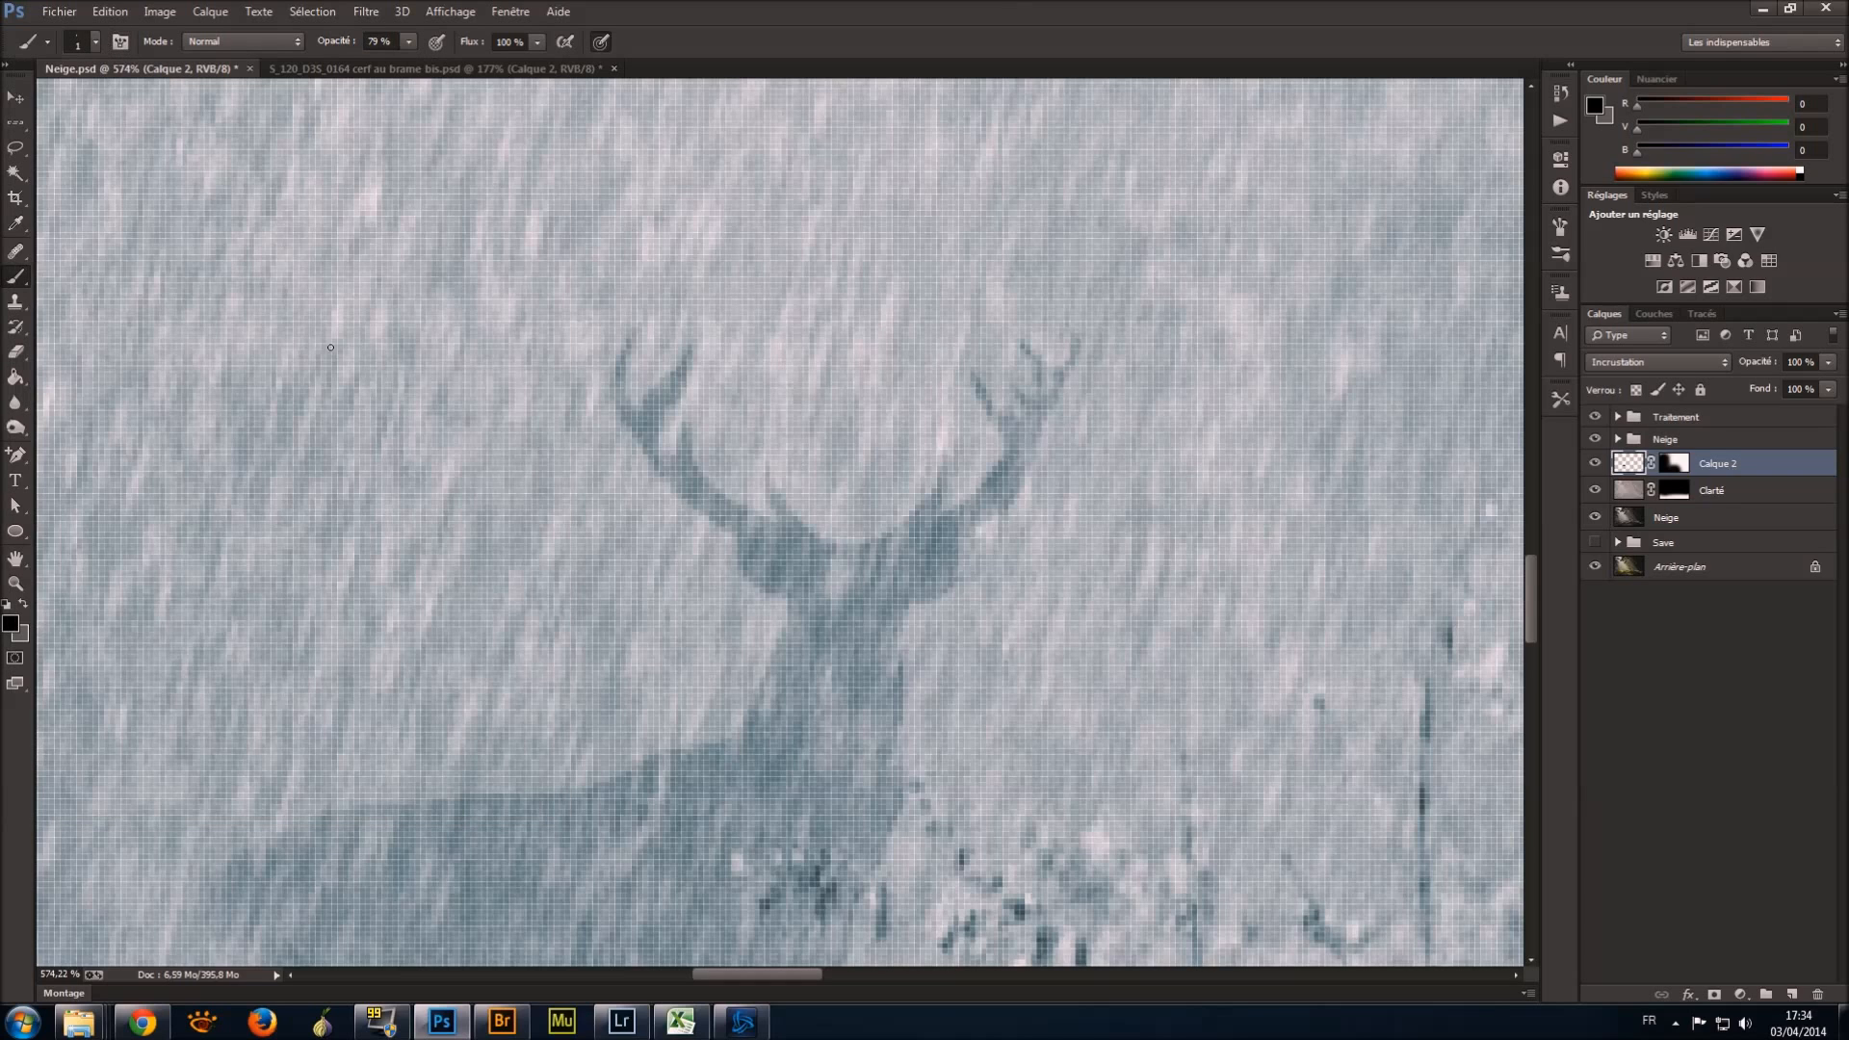
pyautogui.moveTo(408, 41); pyautogui.dragTo(433, 64)
pyautogui.moveTo(1100, 402); pyautogui.dragTo(1045, 431)
pyautogui.moveTo(580, 354); pyautogui.dragTo(616, 397)
pyautogui.moveTo(667, 326); pyautogui.dragTo(658, 373)
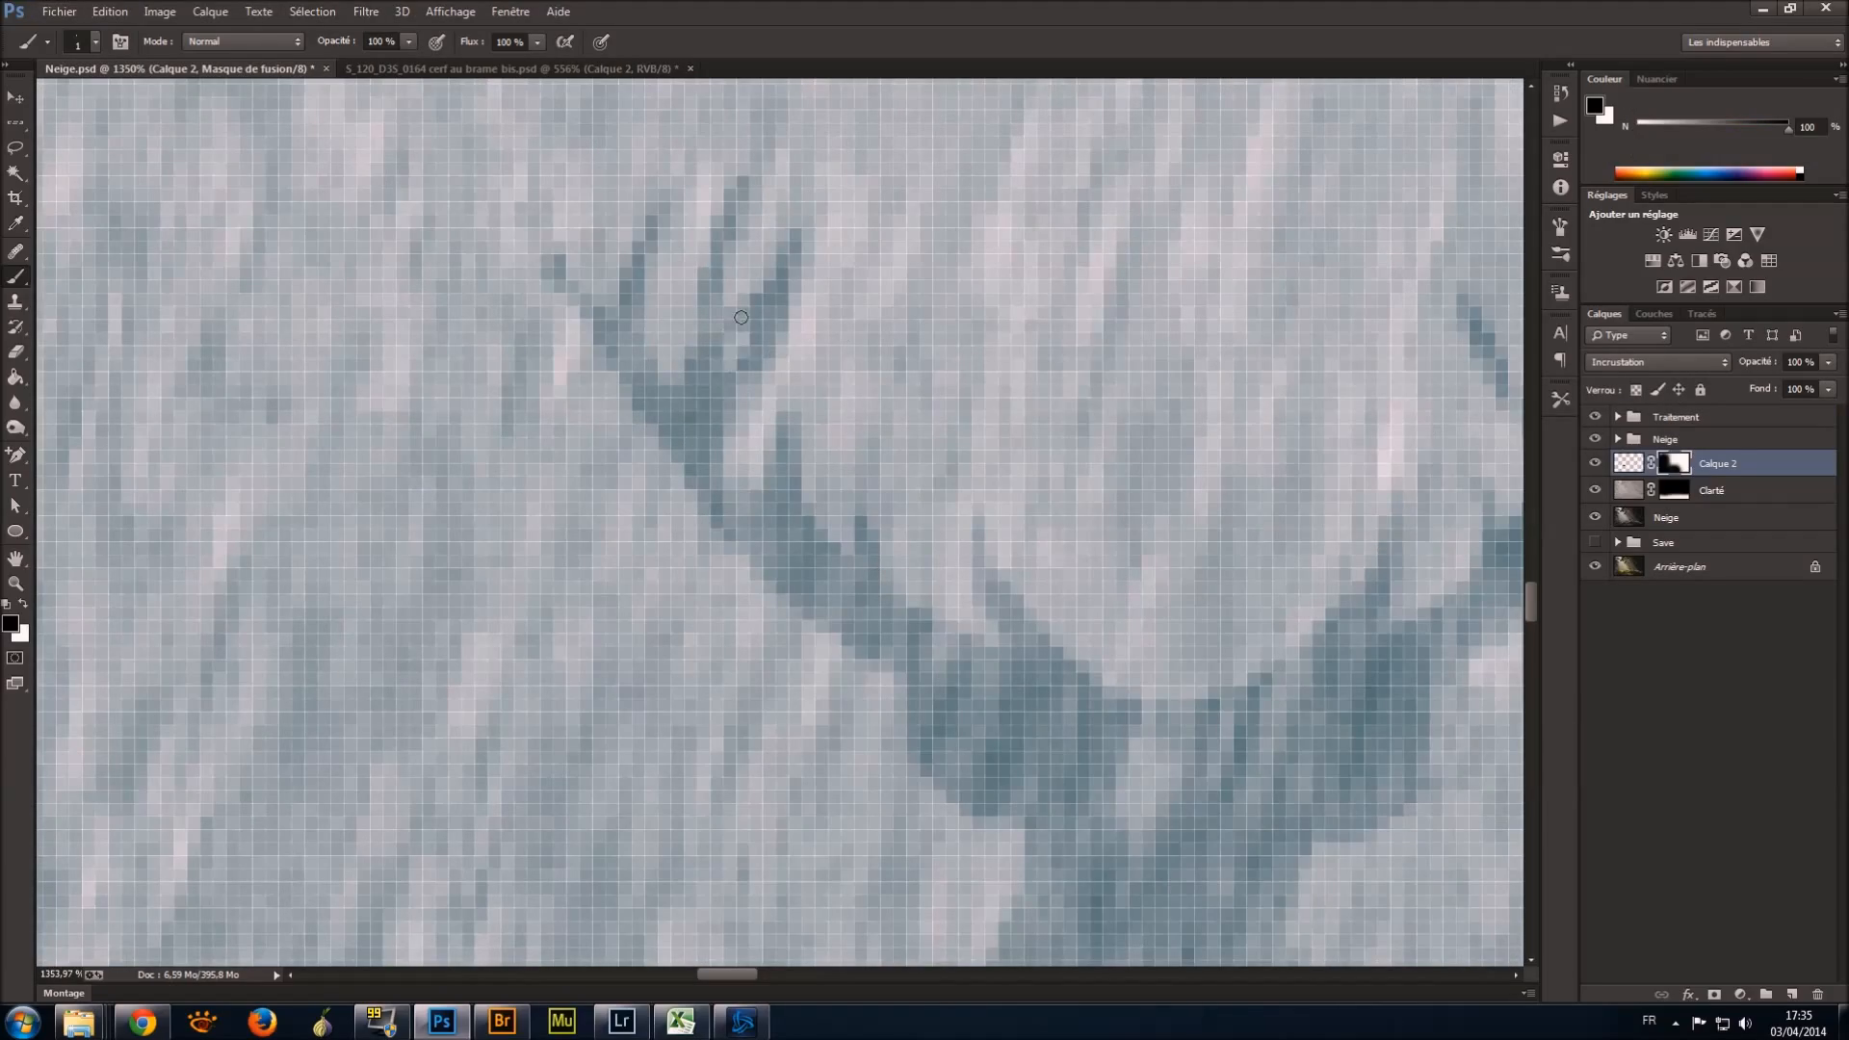
# Soften the stag's antlers and outline on its layer with the Blur tool in Normal mode at 30% intensity.
pyautogui.scroll(-5, 1098, 302)
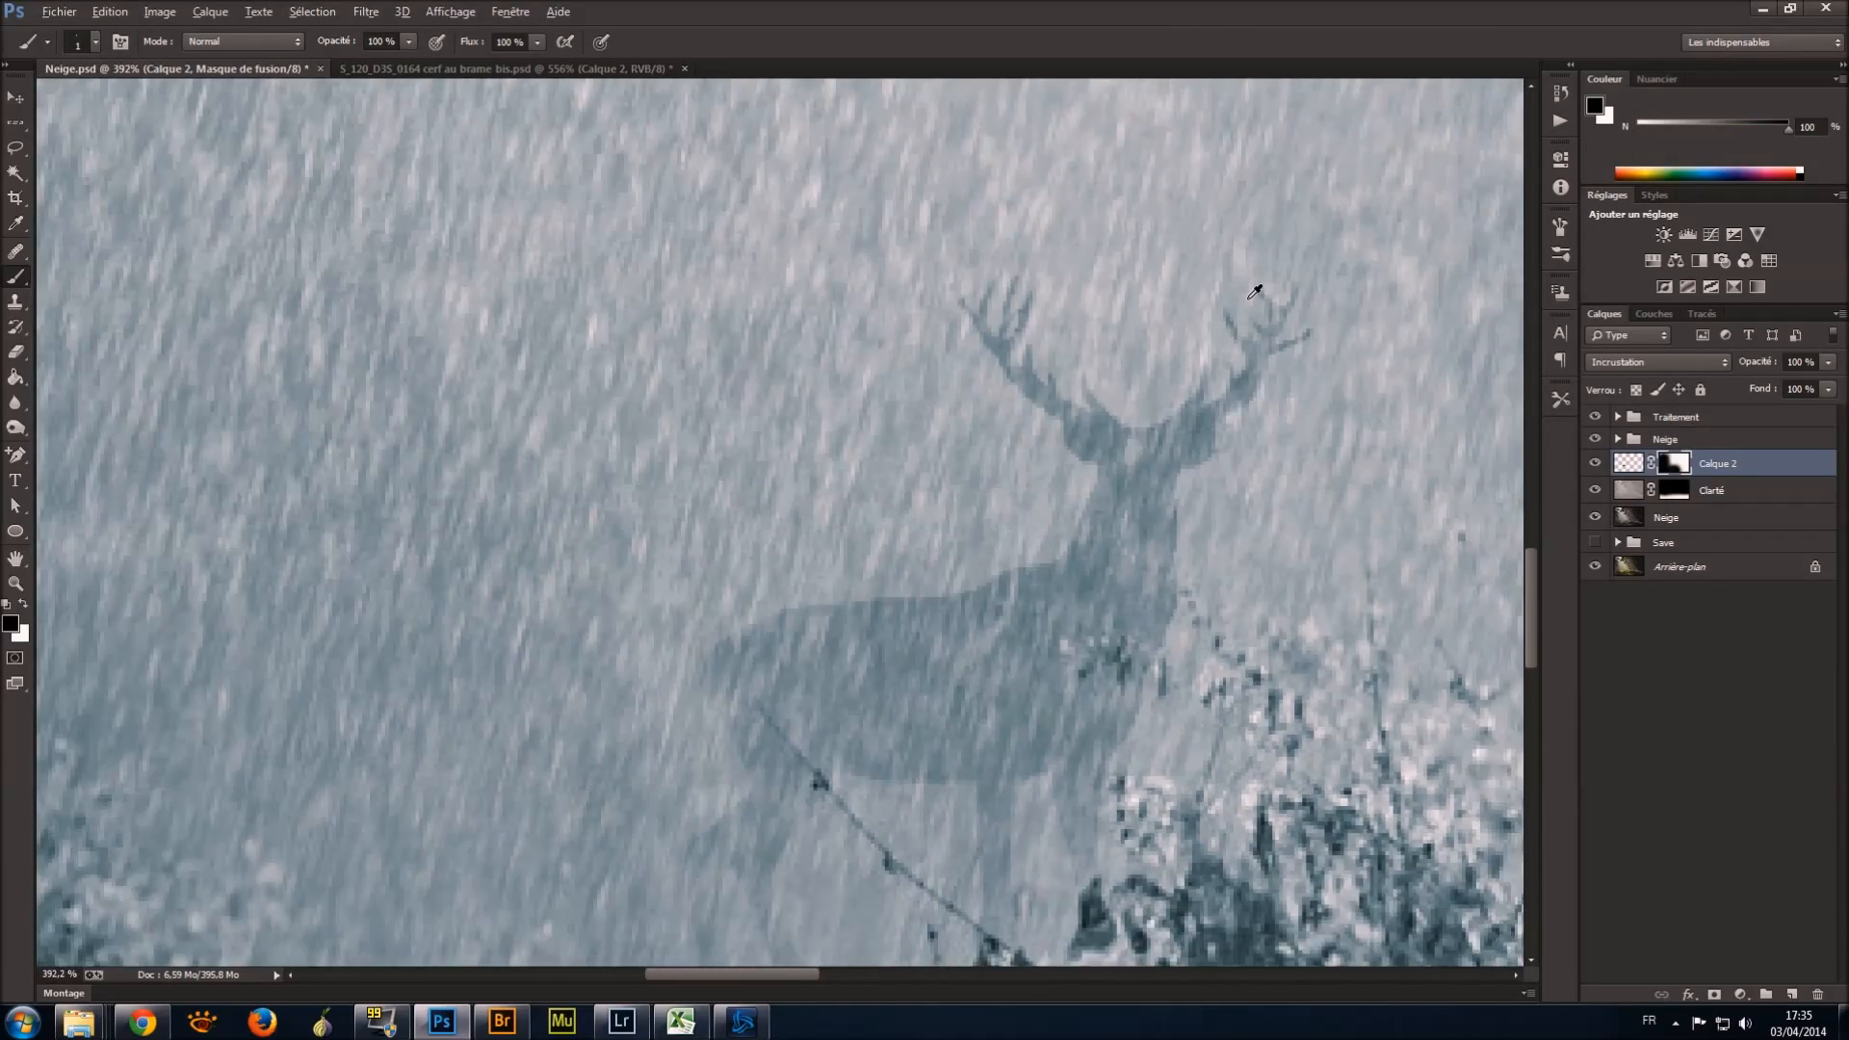
pyautogui.scroll(-8, 1257, 290)
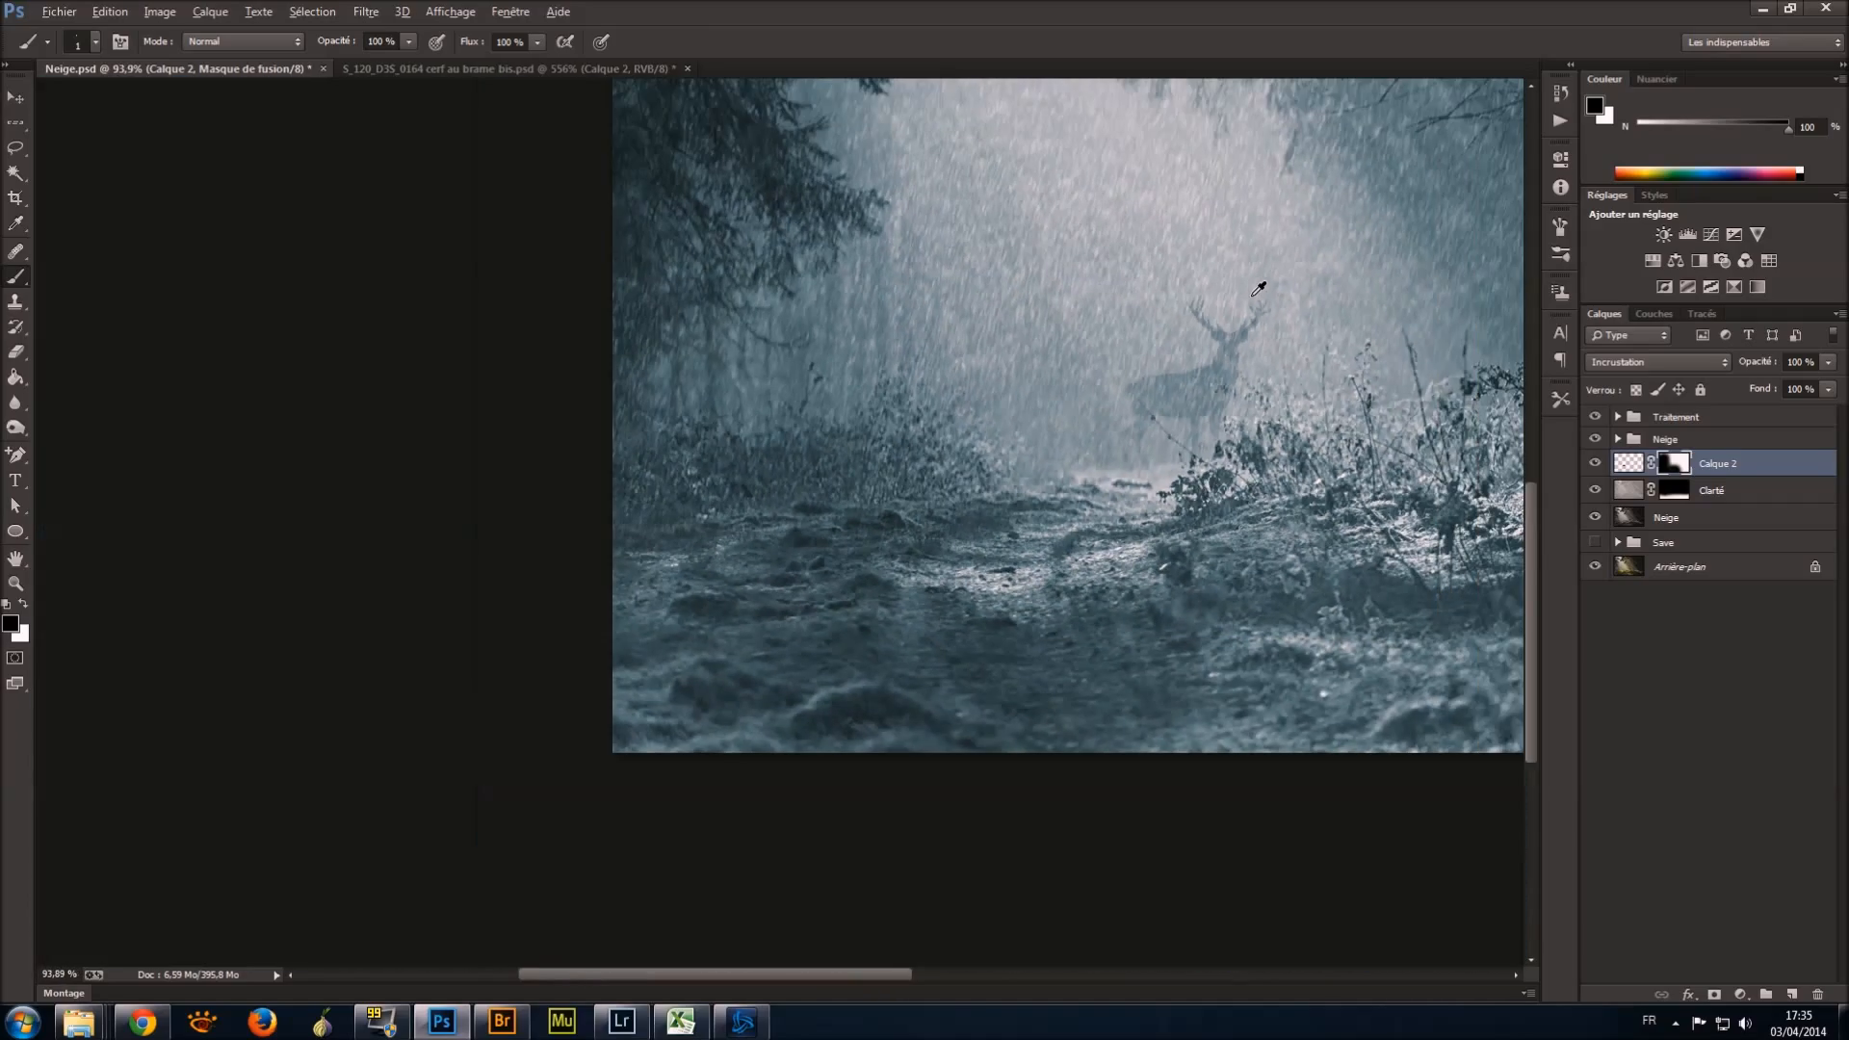
pyautogui.moveTo(881, 977); pyautogui.dragTo(1055, 974)
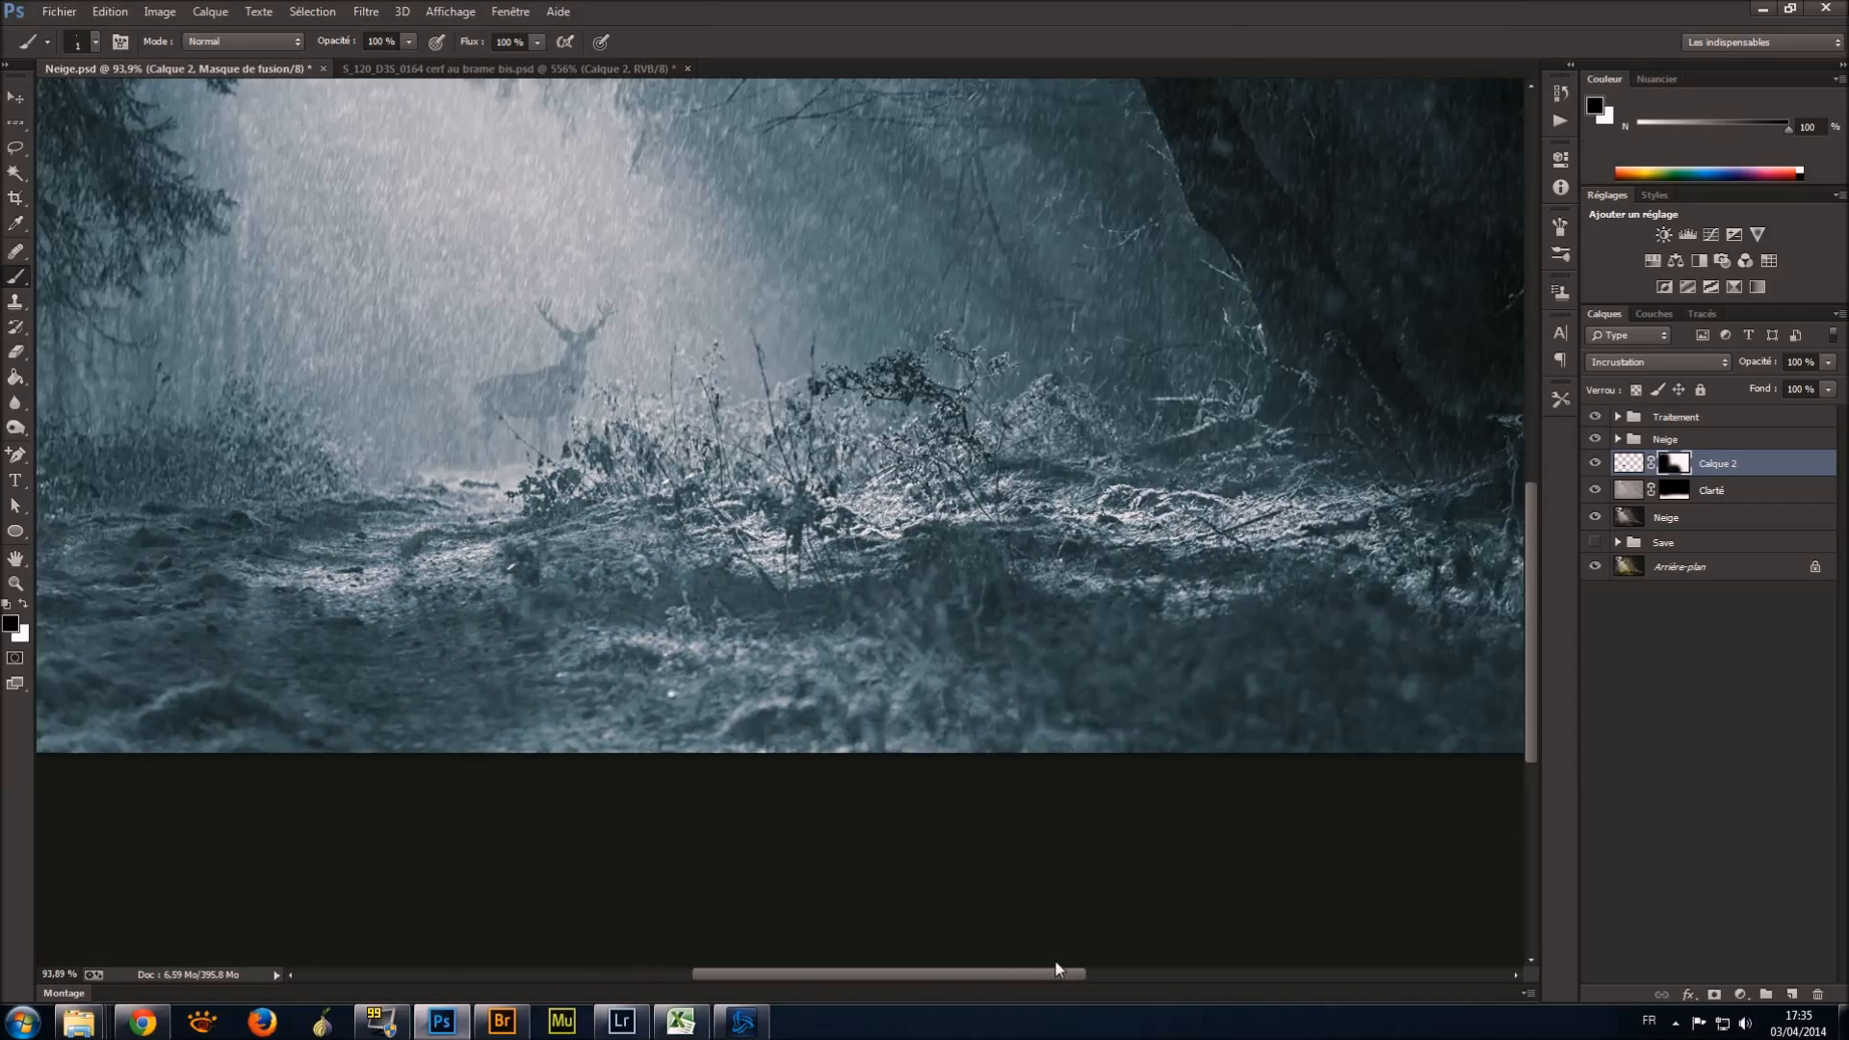
pyautogui.scroll(4, 472, 549)
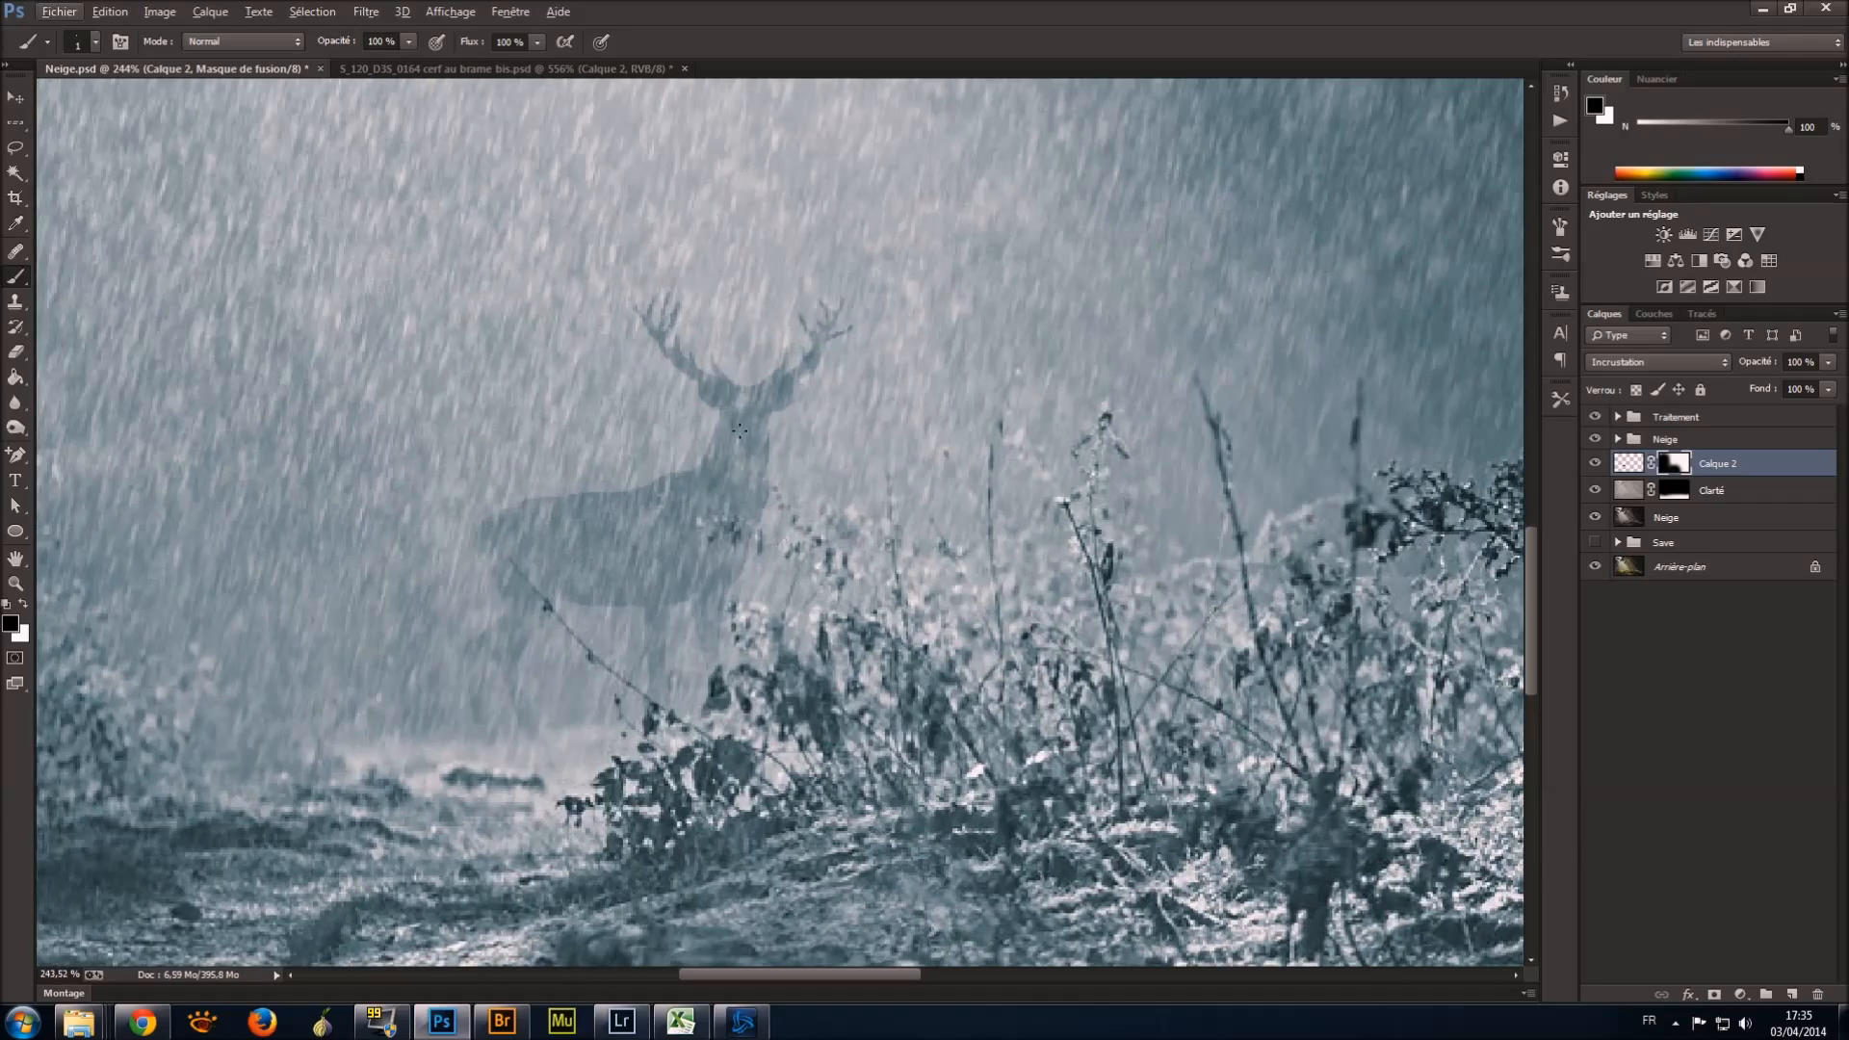
pyautogui.scroll(-4, 764, 404)
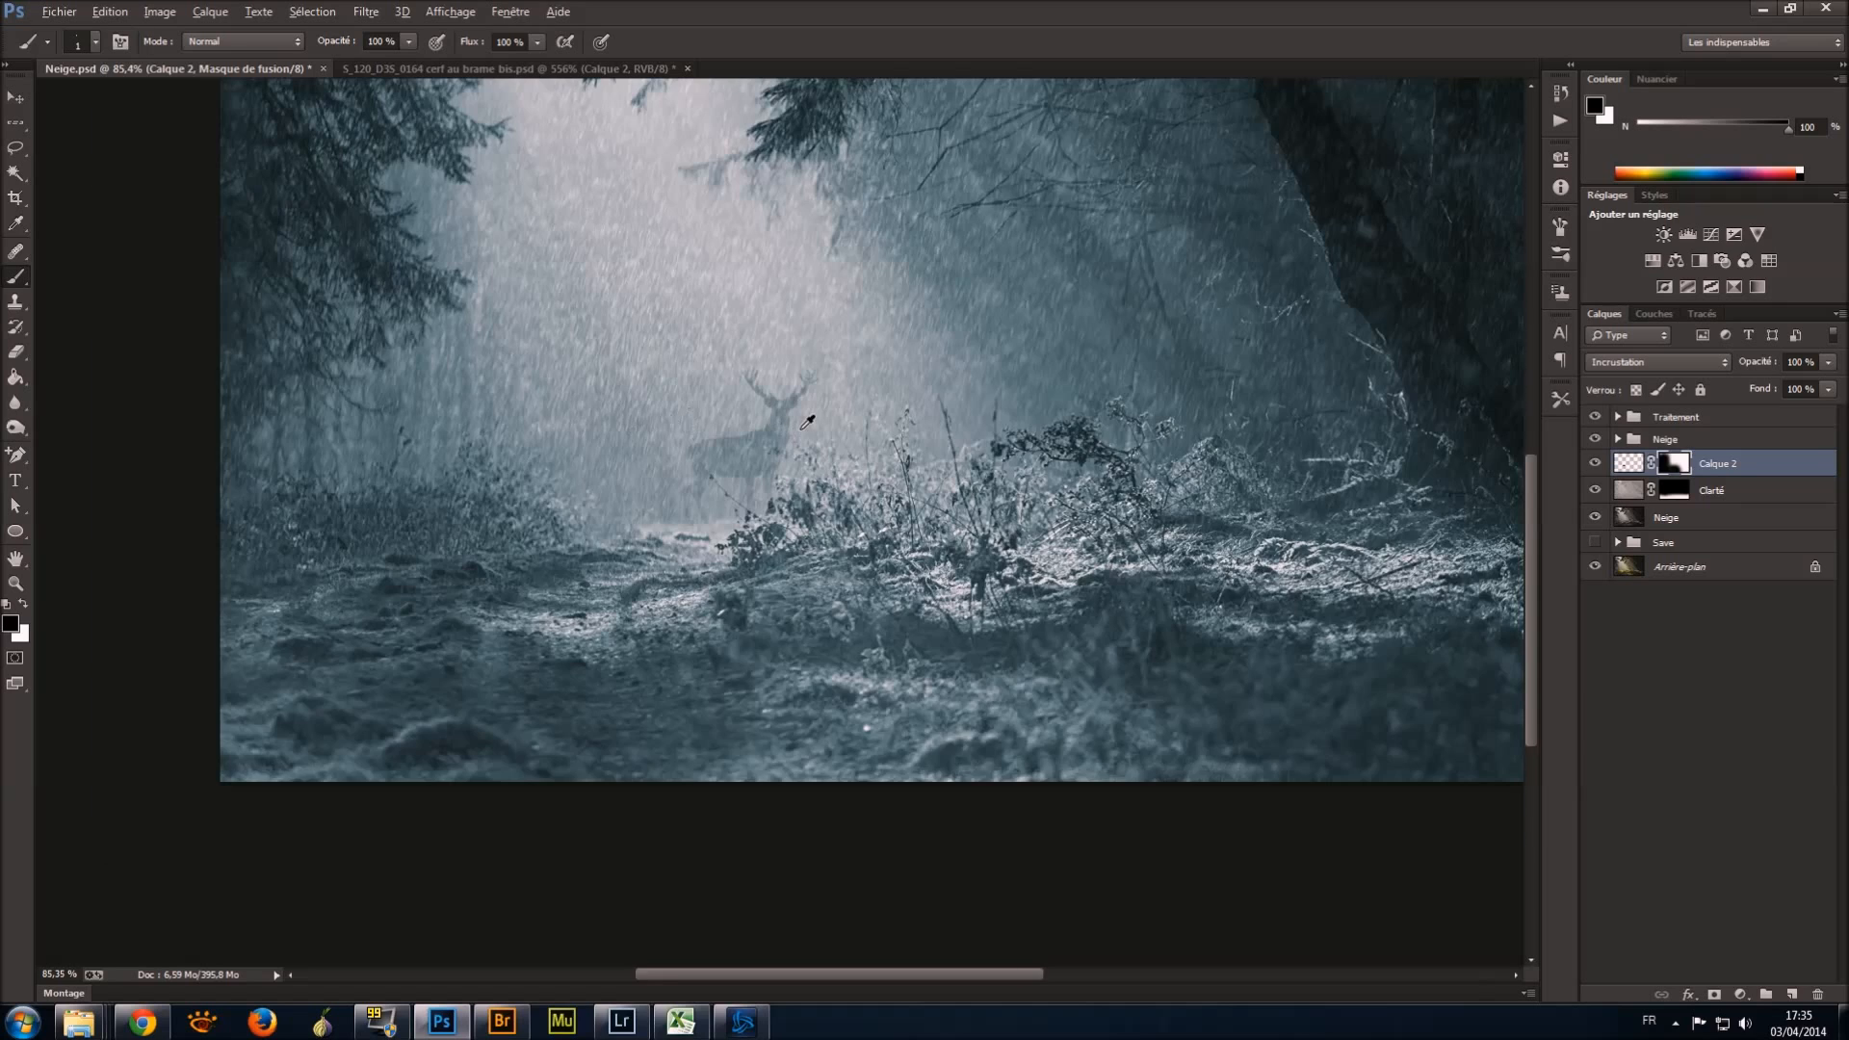
pyautogui.scroll(4, 807, 421)
pyautogui.click(1640, 464)
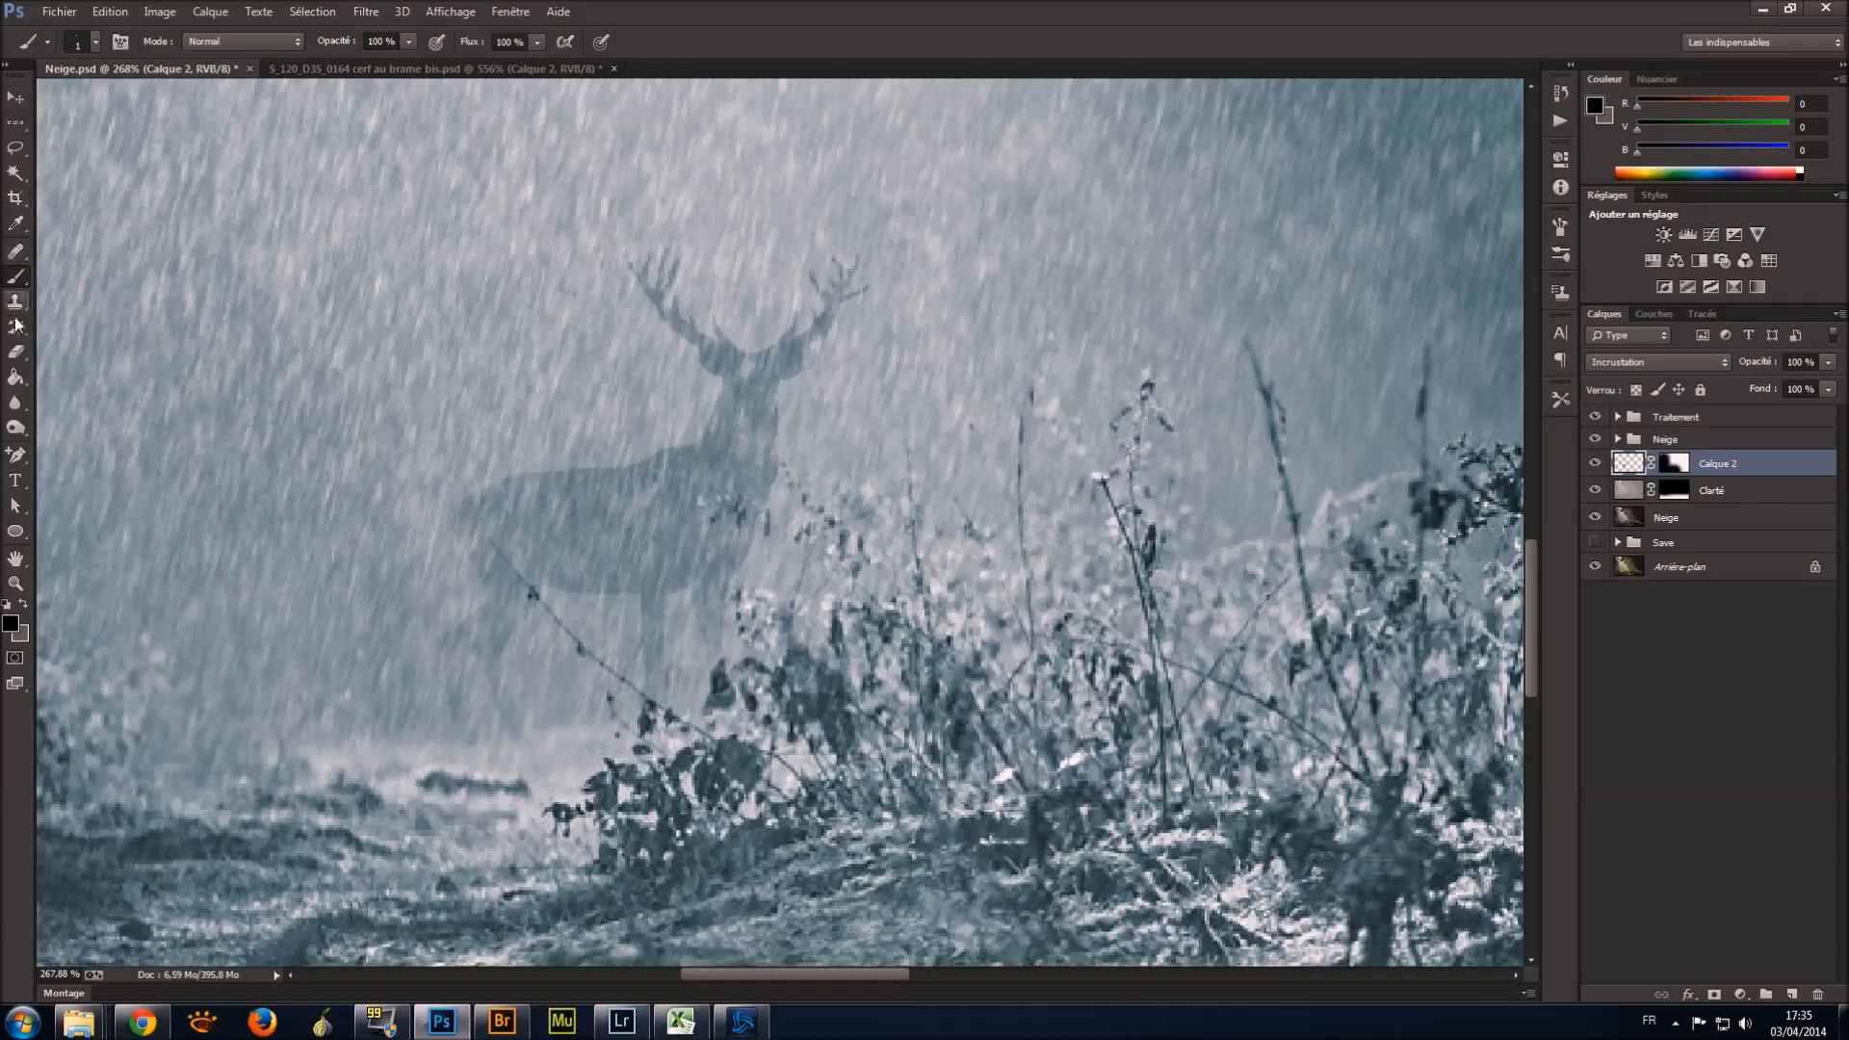
pyautogui.click(14, 402)
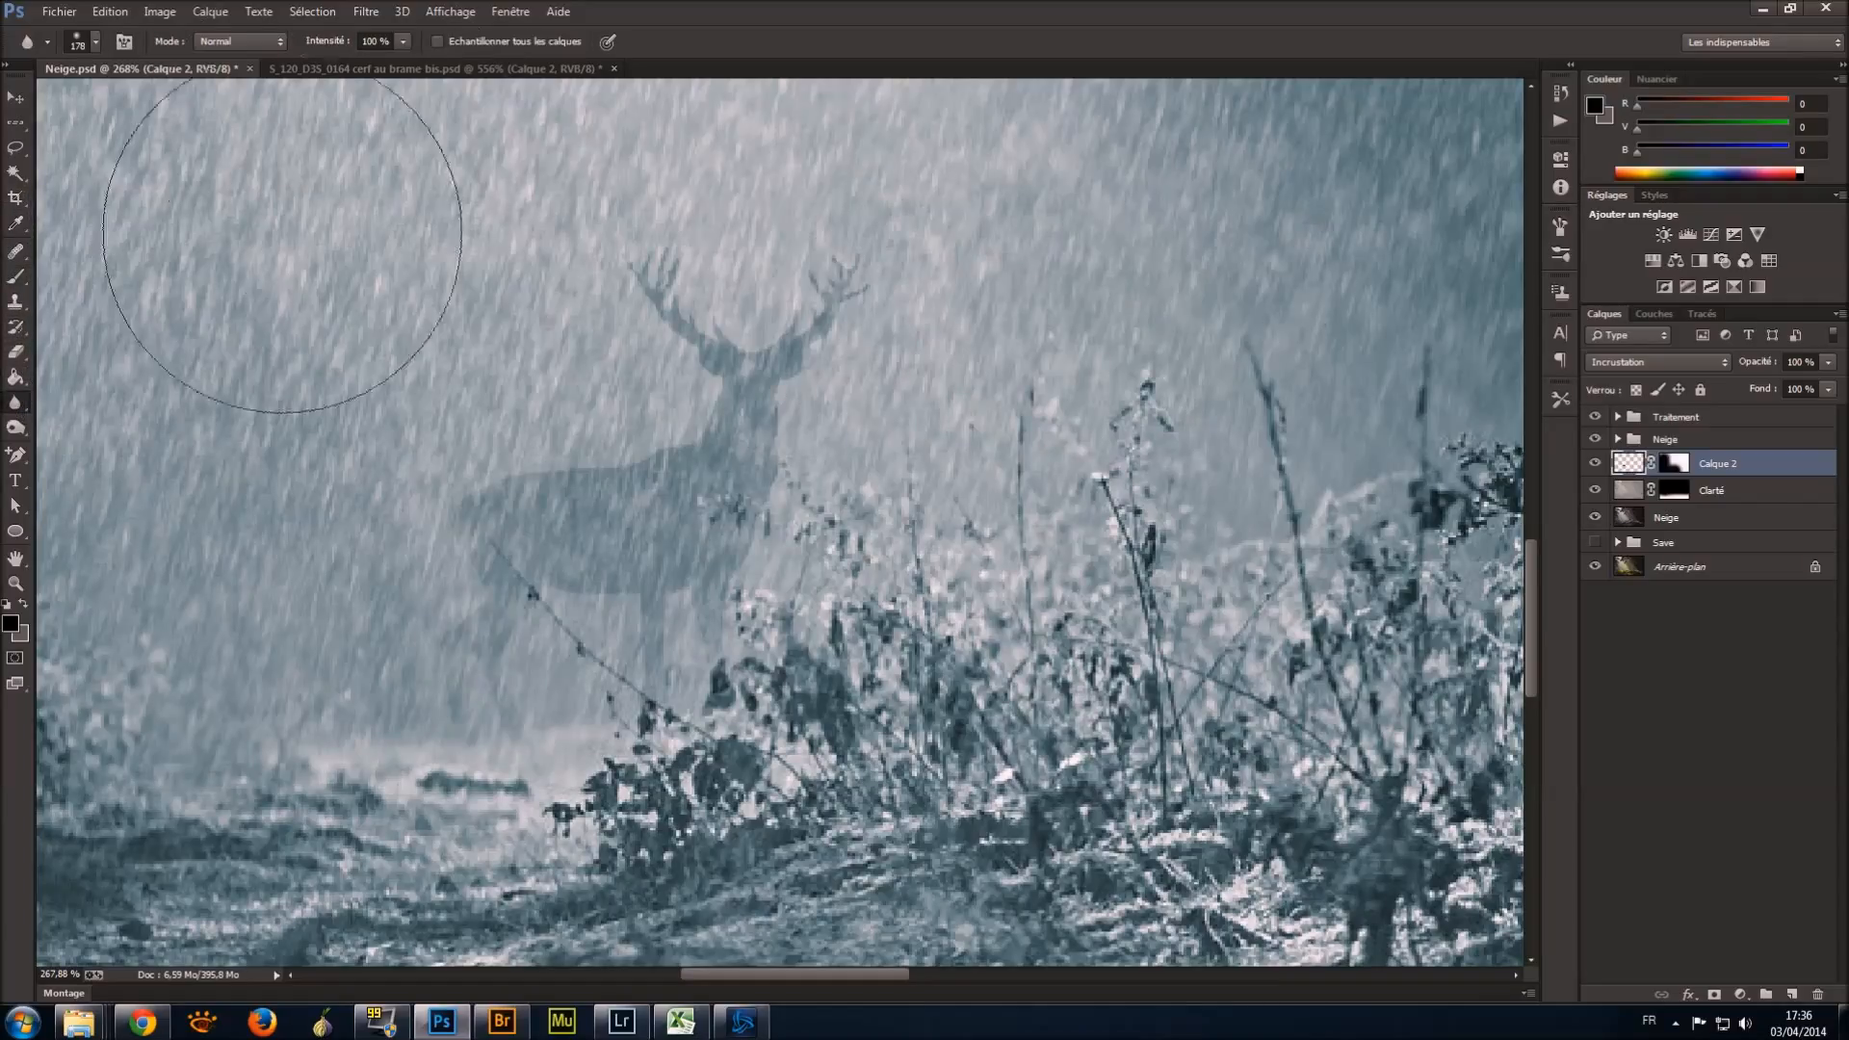
pyautogui.click(404, 42)
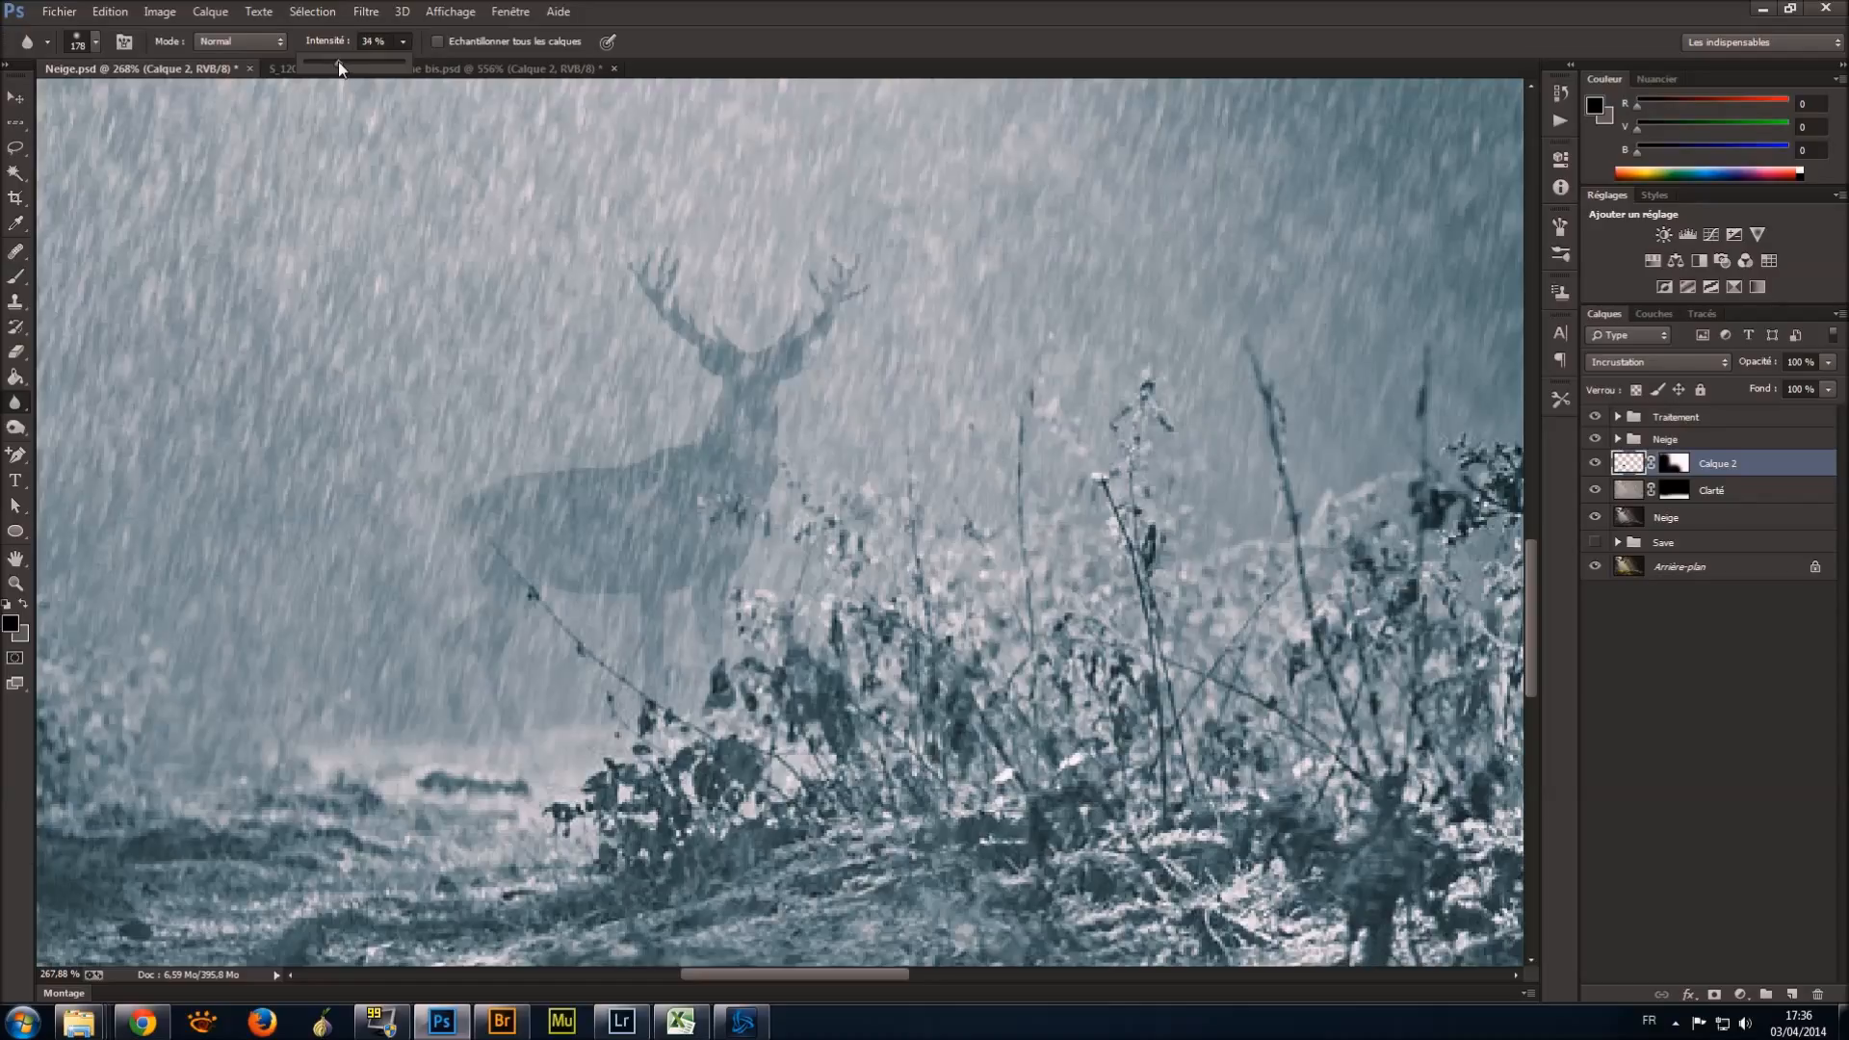
pyautogui.click(870, 2)
pyautogui.click(252, 44)
pyautogui.click(947, 3)
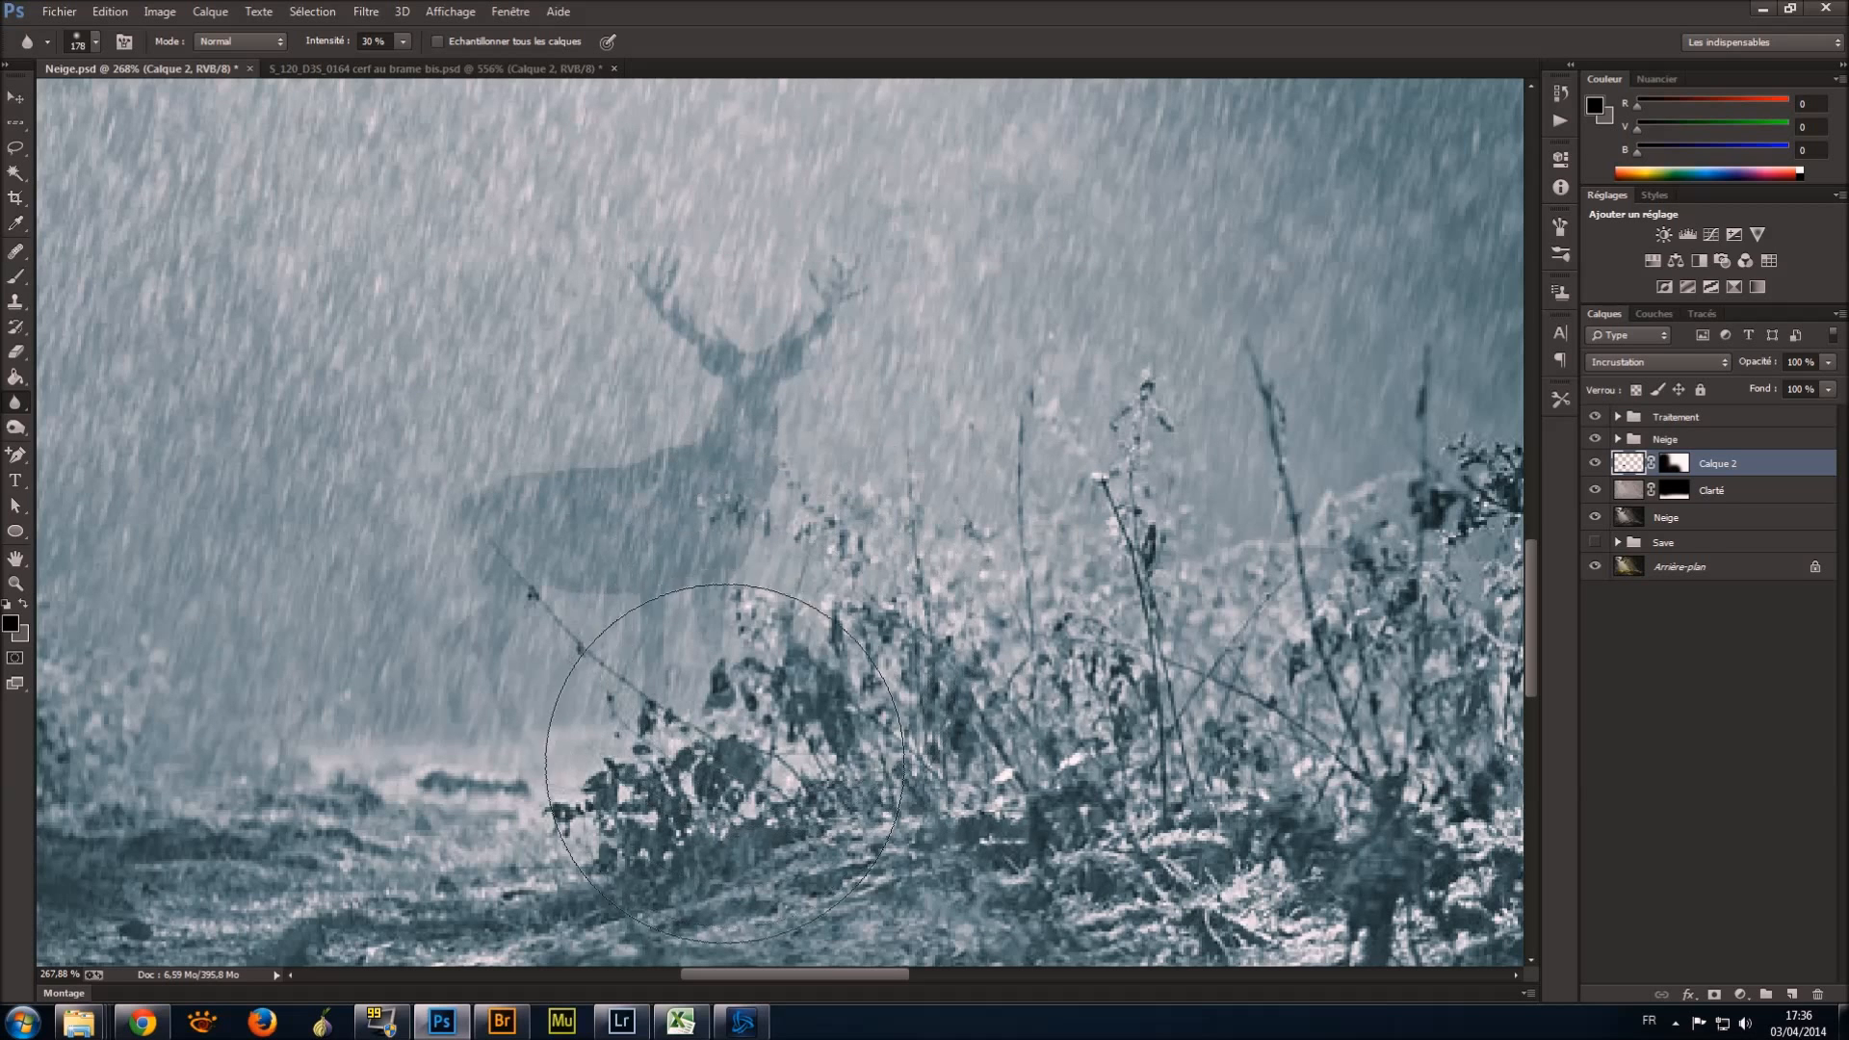
pyautogui.scroll(-1, 566, 730)
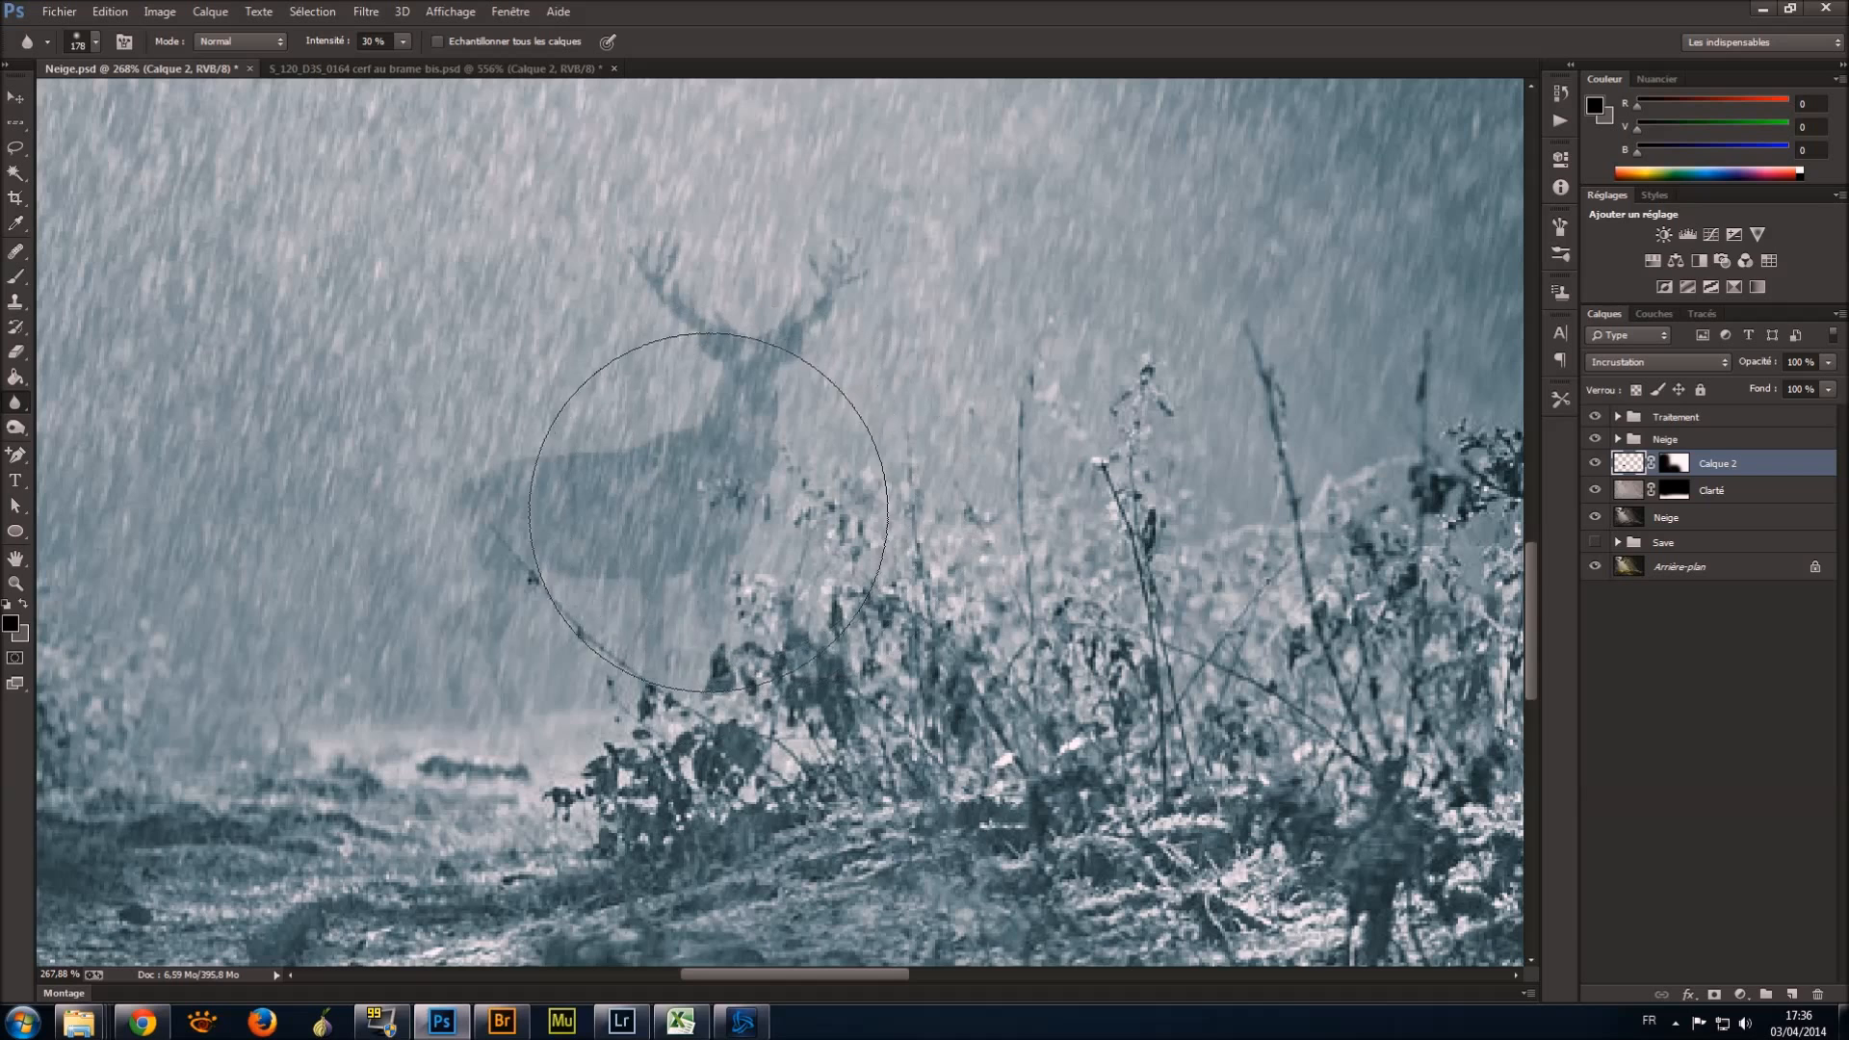
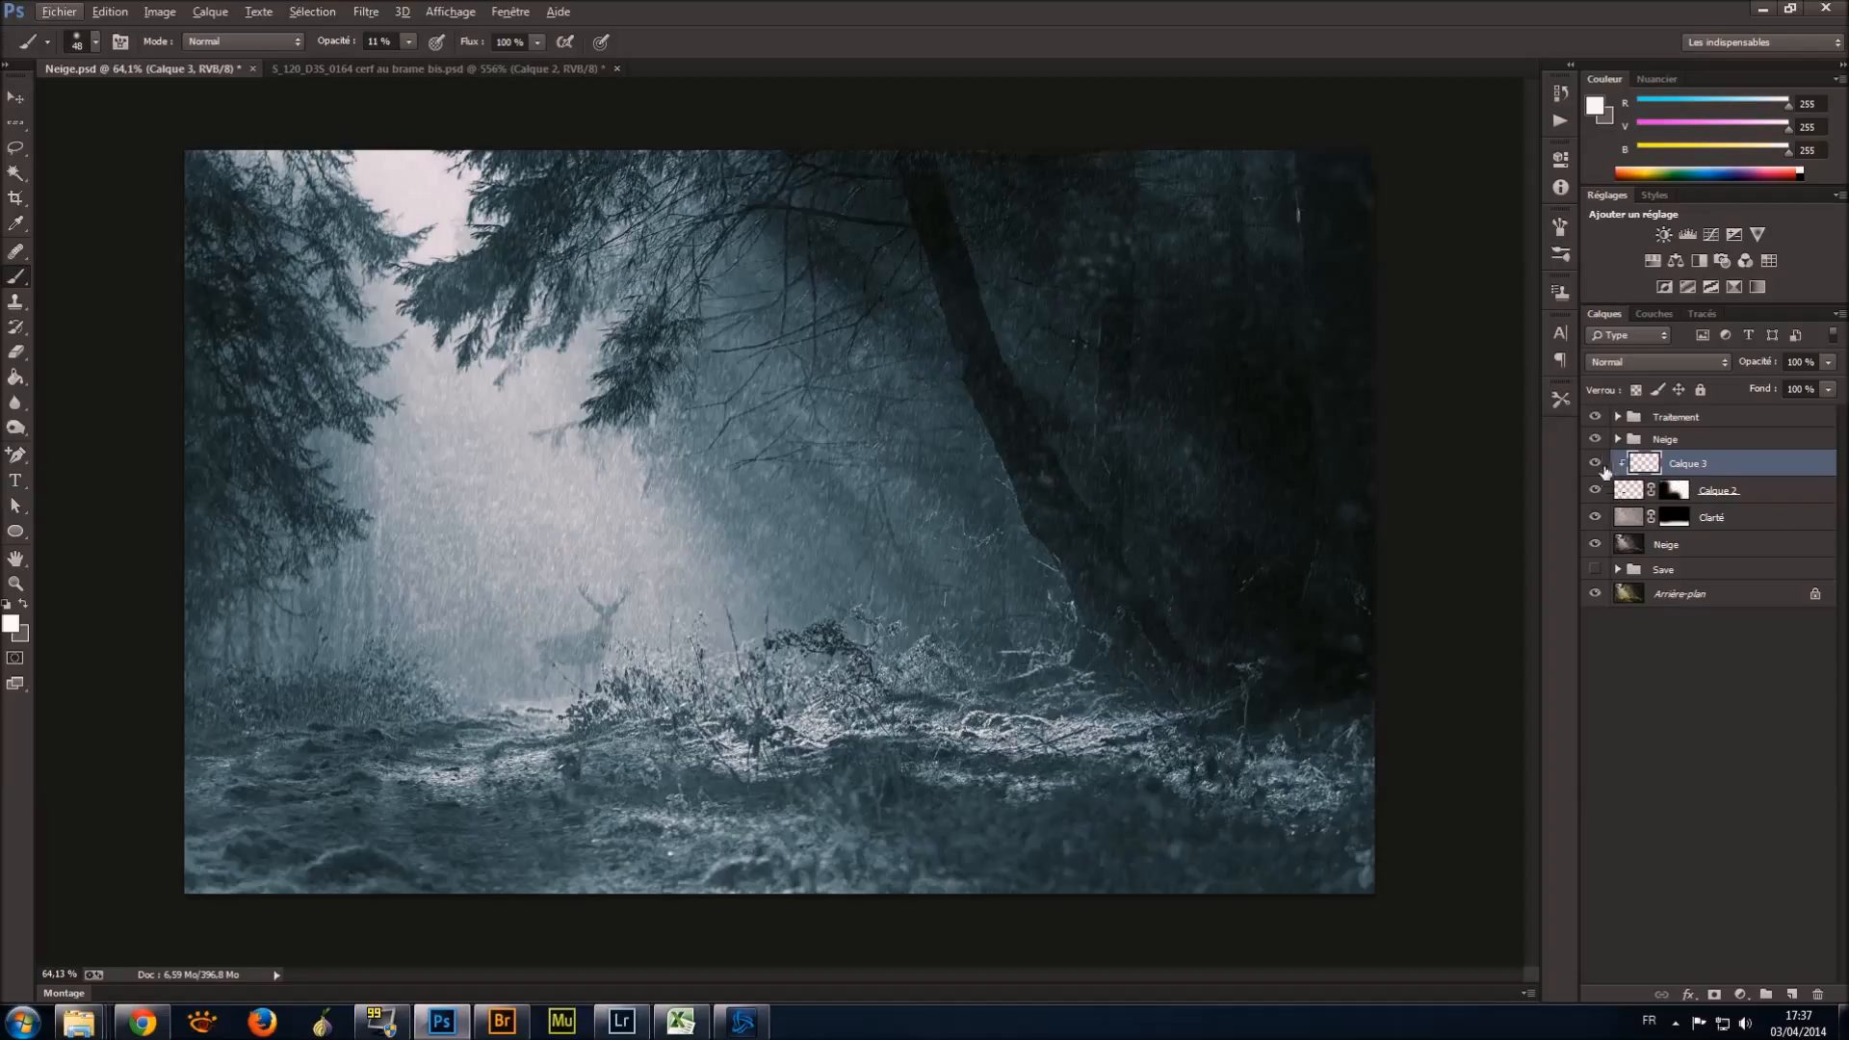
# Expand the Neige group and compare the image with and without the Plan 03 snow layer.
pyautogui.click(1618, 440)
pyautogui.click(1597, 545)
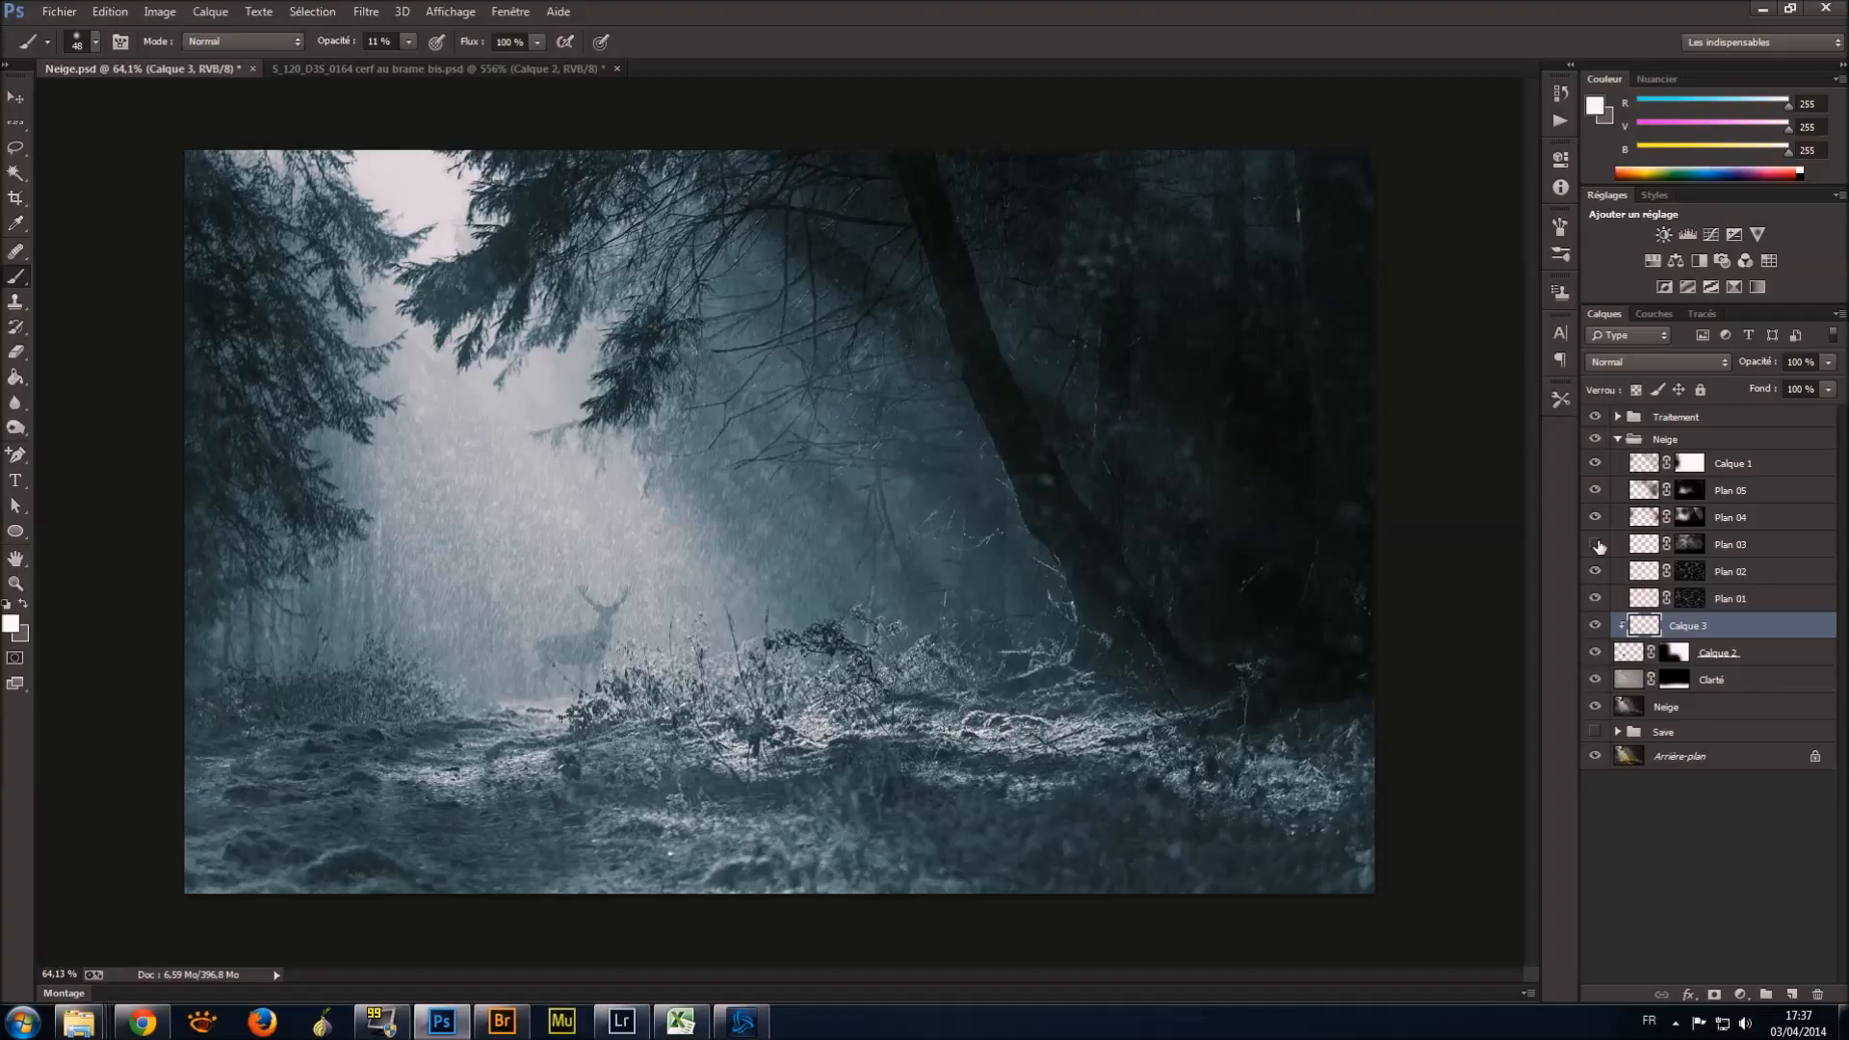
pyautogui.click(1597, 546)
pyautogui.click(1597, 546)
pyautogui.click(1597, 546)
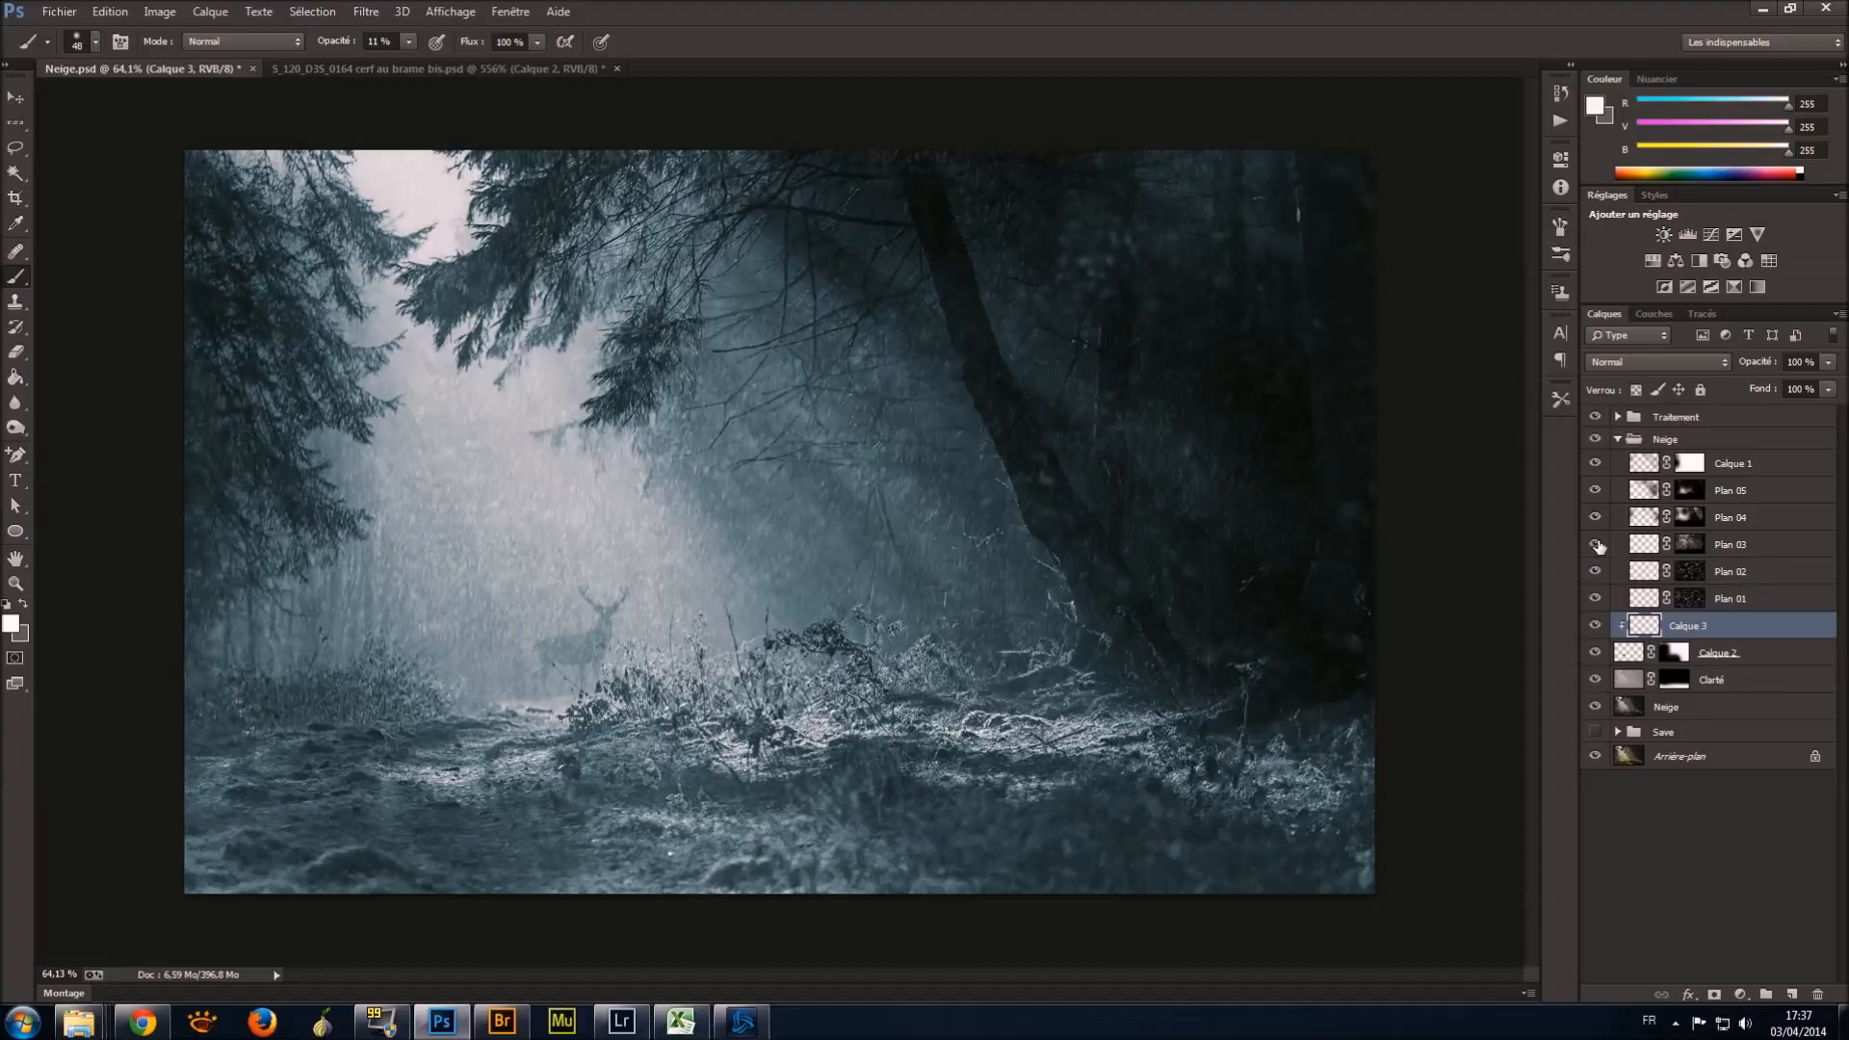
# Activate the Plan 03 layer's mask and configure a soft black brush of 445 px, 4% hardness and 19% opacity.
pyautogui.click(1690, 545)
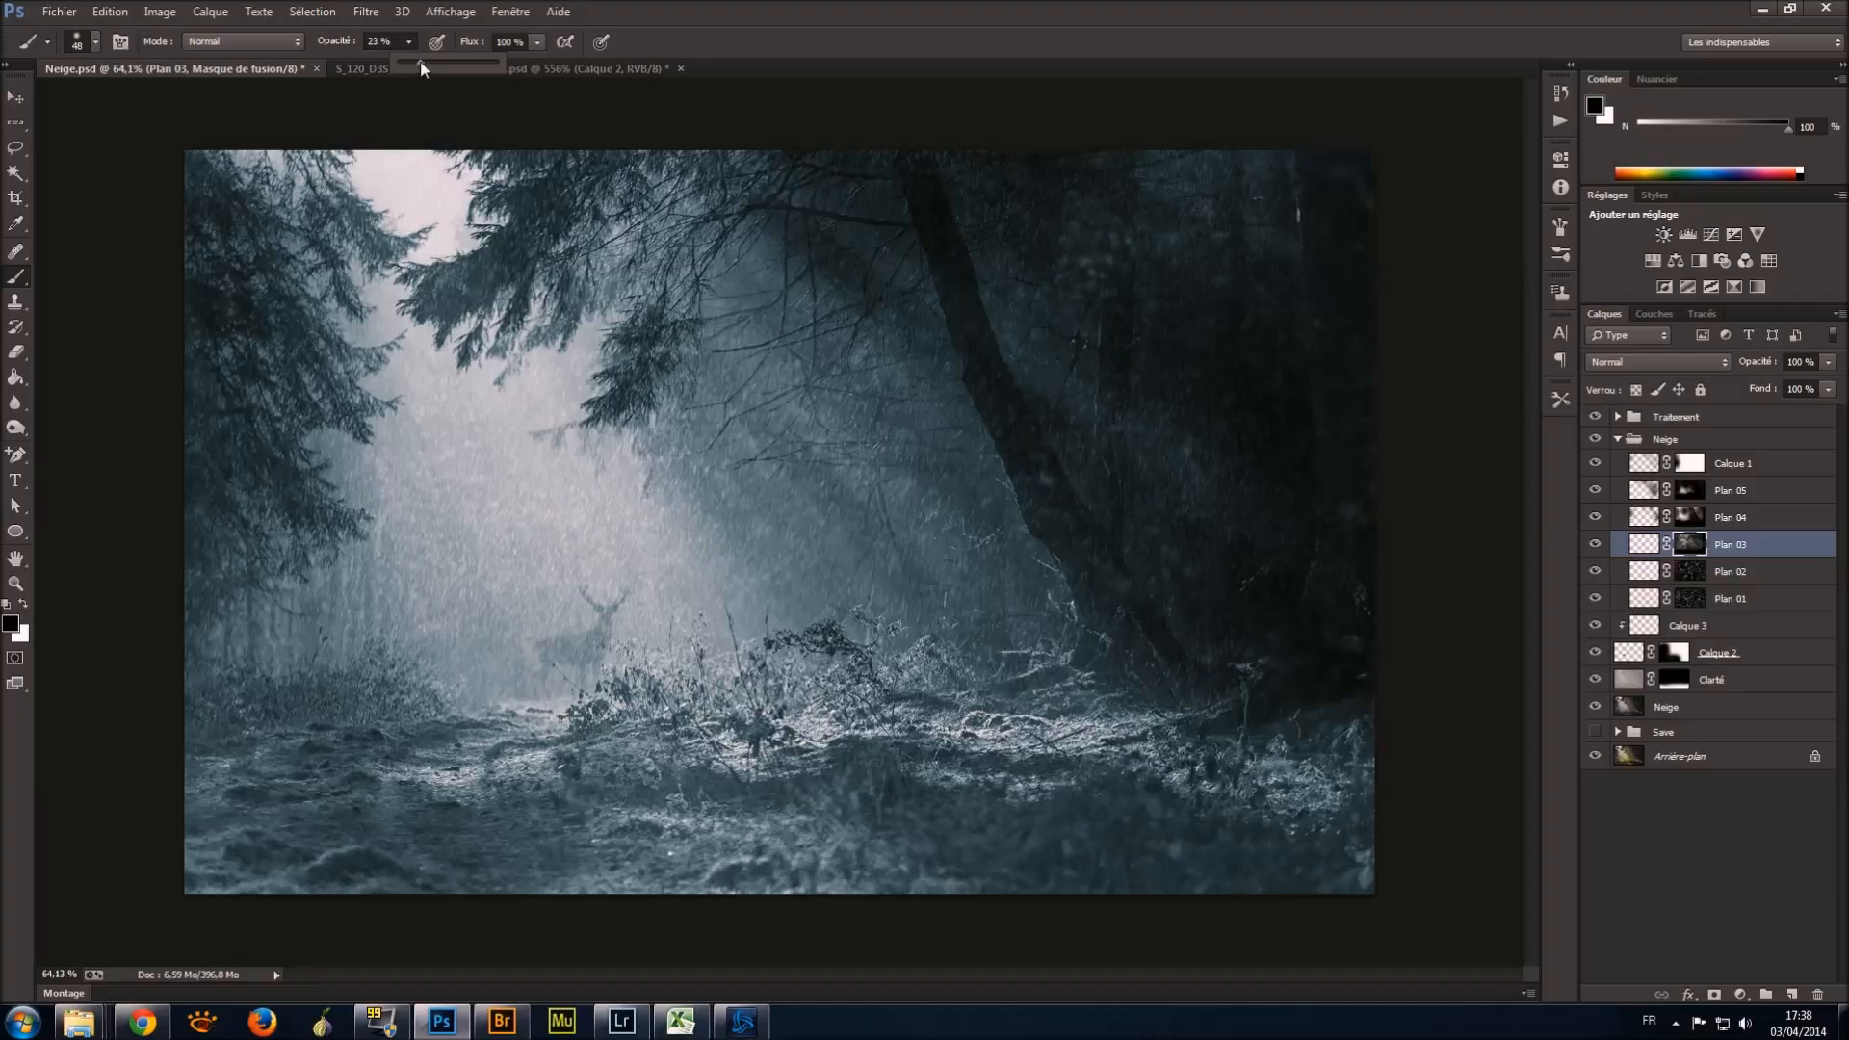
pyautogui.moveTo(416, 60); pyautogui.dragTo(415, 60)
pyautogui.click(95, 42)
pyautogui.click(558, 12)
pyautogui.press('Escape')
pyautogui.moveTo(836, 659); pyautogui.dragTo(853, 590)
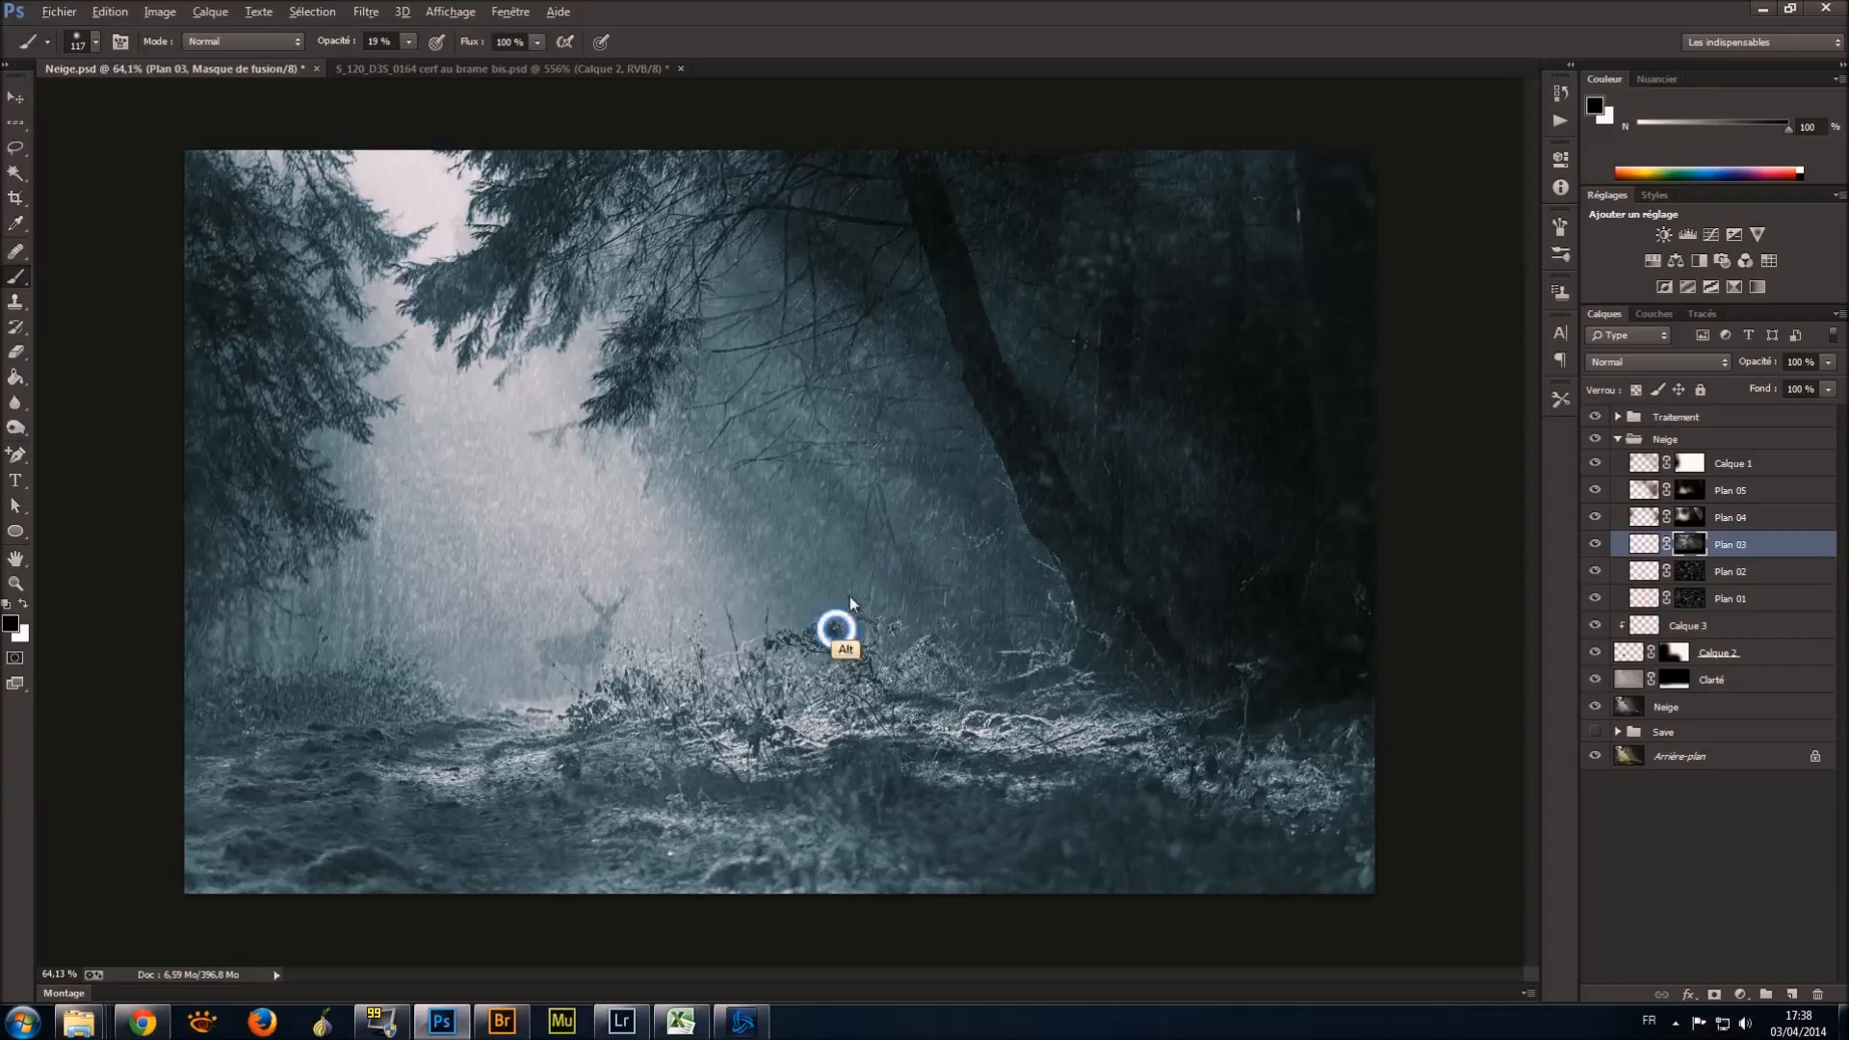
pyautogui.click(95, 42)
pyautogui.click(195, 102)
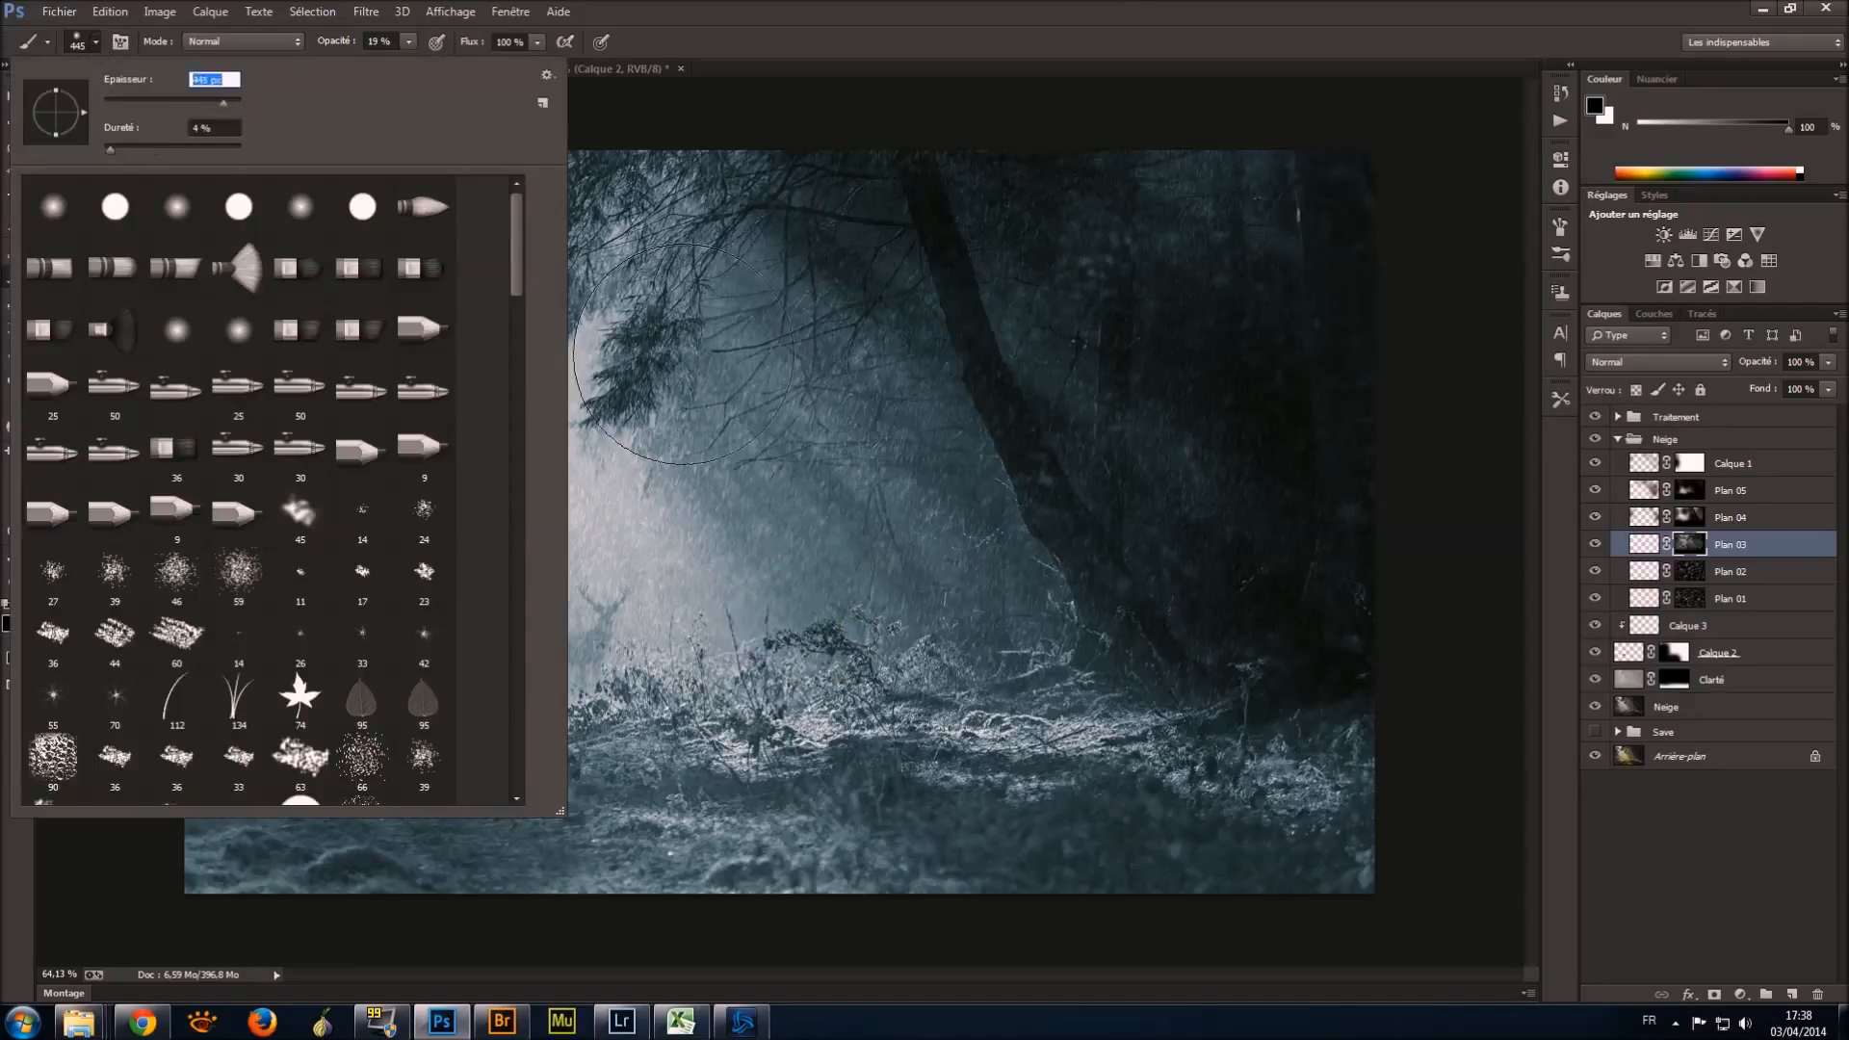
pyautogui.press('Return')
# Set the Plan 03 snow layer's blend mode to Normal and its opacity to 80%, then reactivate its mask with black as foreground.
pyautogui.click(1643, 544)
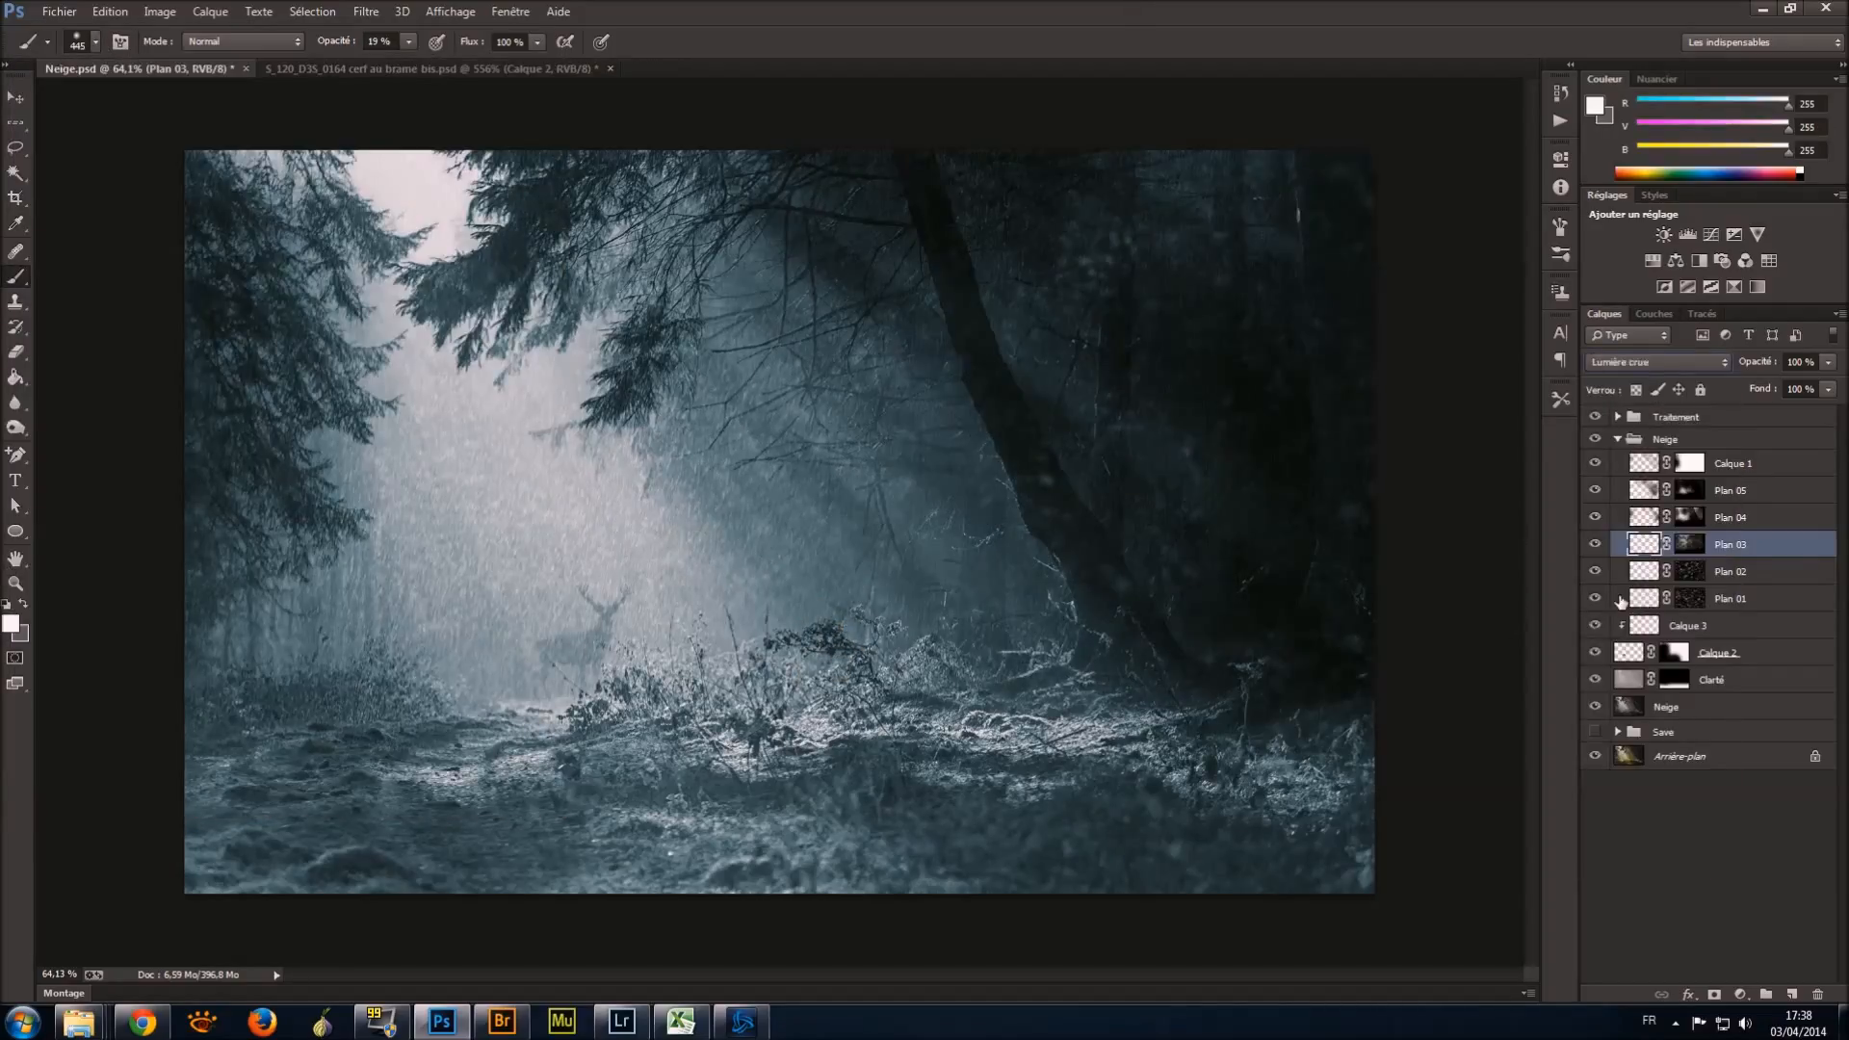
pyautogui.hotkey('shift', 'alt', 'n')
pyautogui.click(1828, 362)
pyautogui.moveTo(1831, 389); pyautogui.dragTo(1828, 389)
pyautogui.click(1691, 520)
pyautogui.press('d')
pyautogui.hotkey('alt', '[')
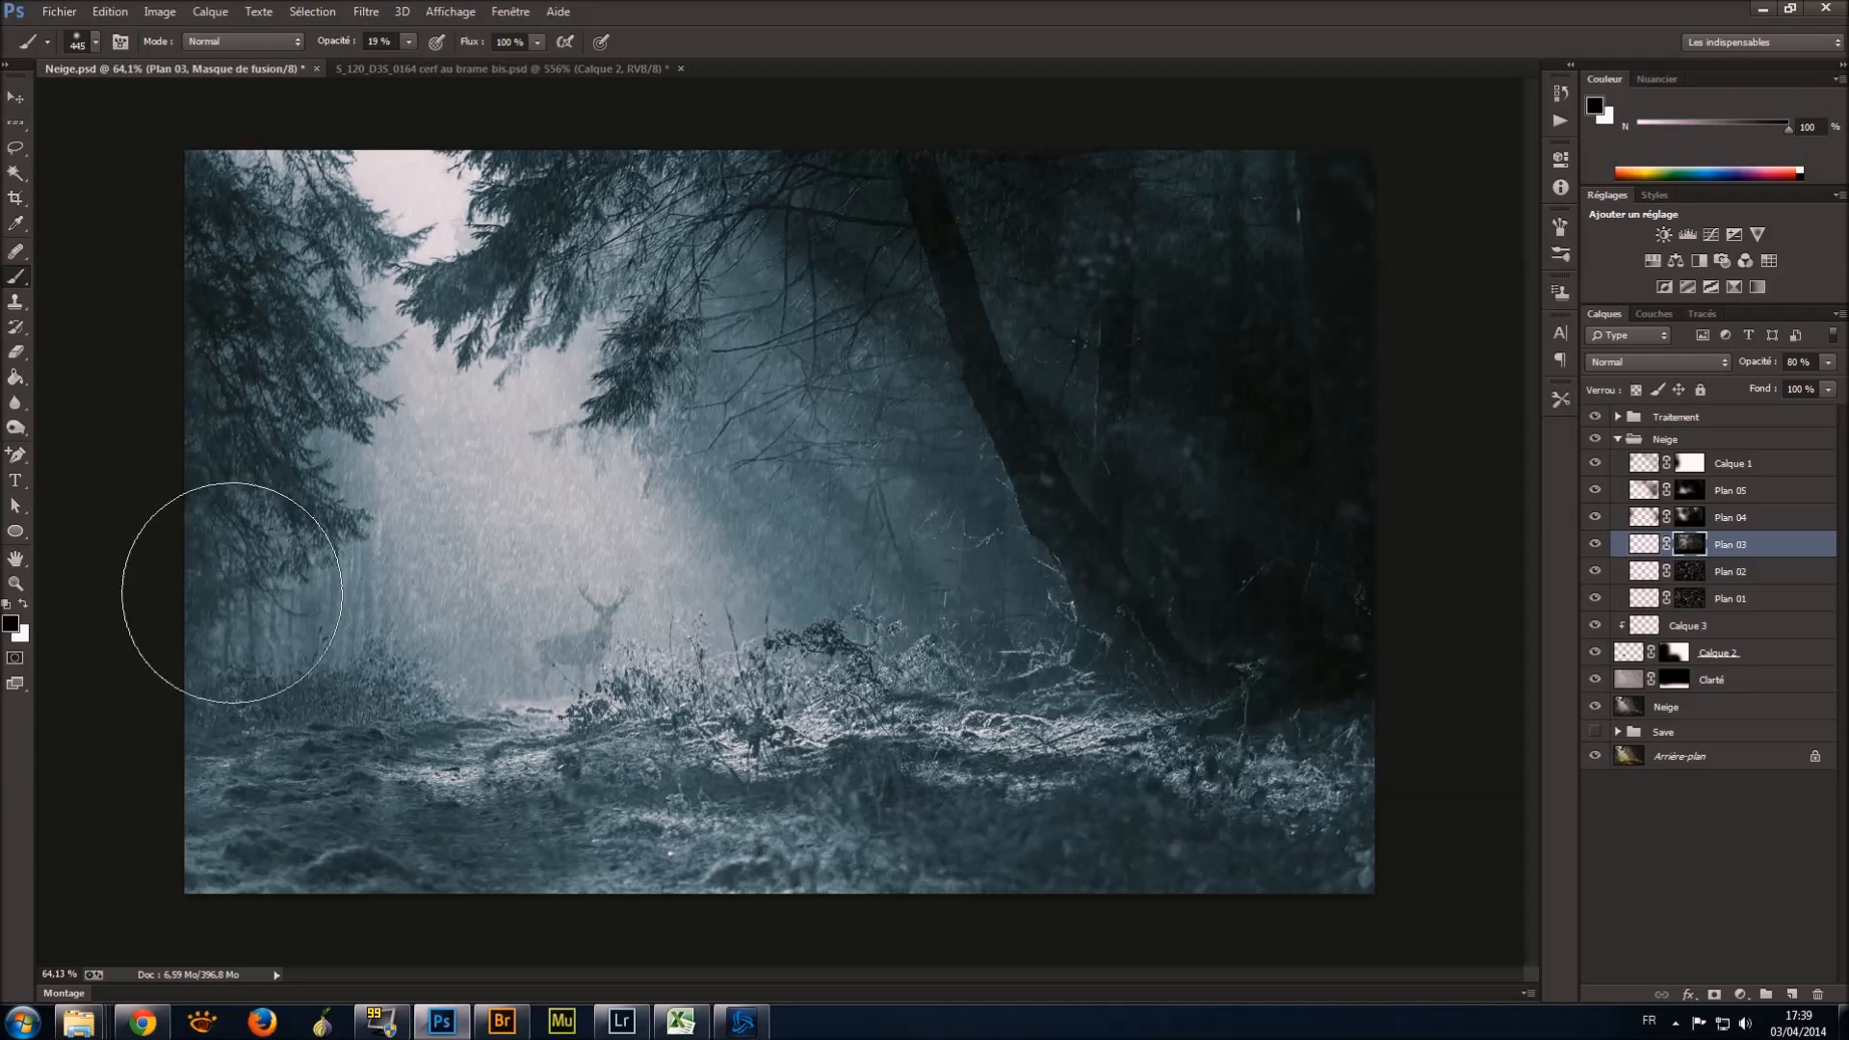
# Thin the snow around the stag on the Plan 04 and Plan 05 masks with the black brush at 19% opacity.
pyautogui.hotkey('alt', ']')
pyautogui.hotkey('alt', ']')
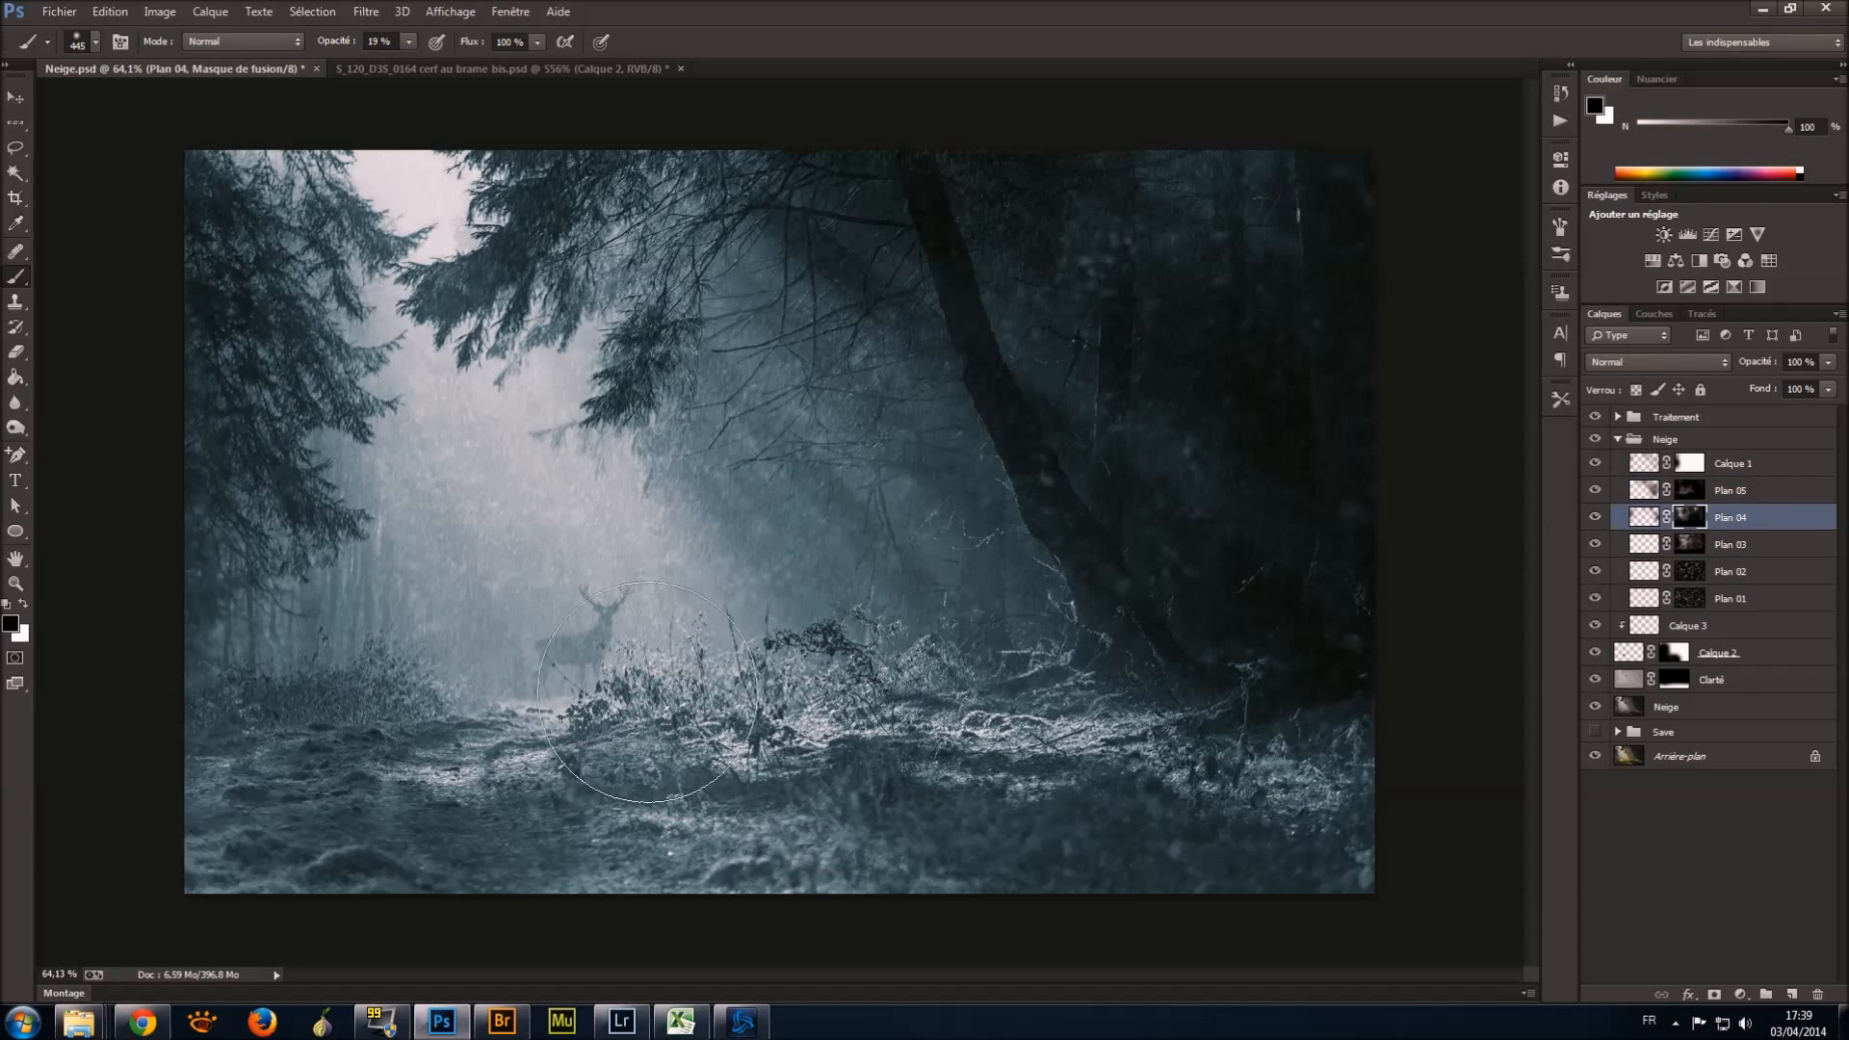
pyautogui.press('x')
pyautogui.press('x')
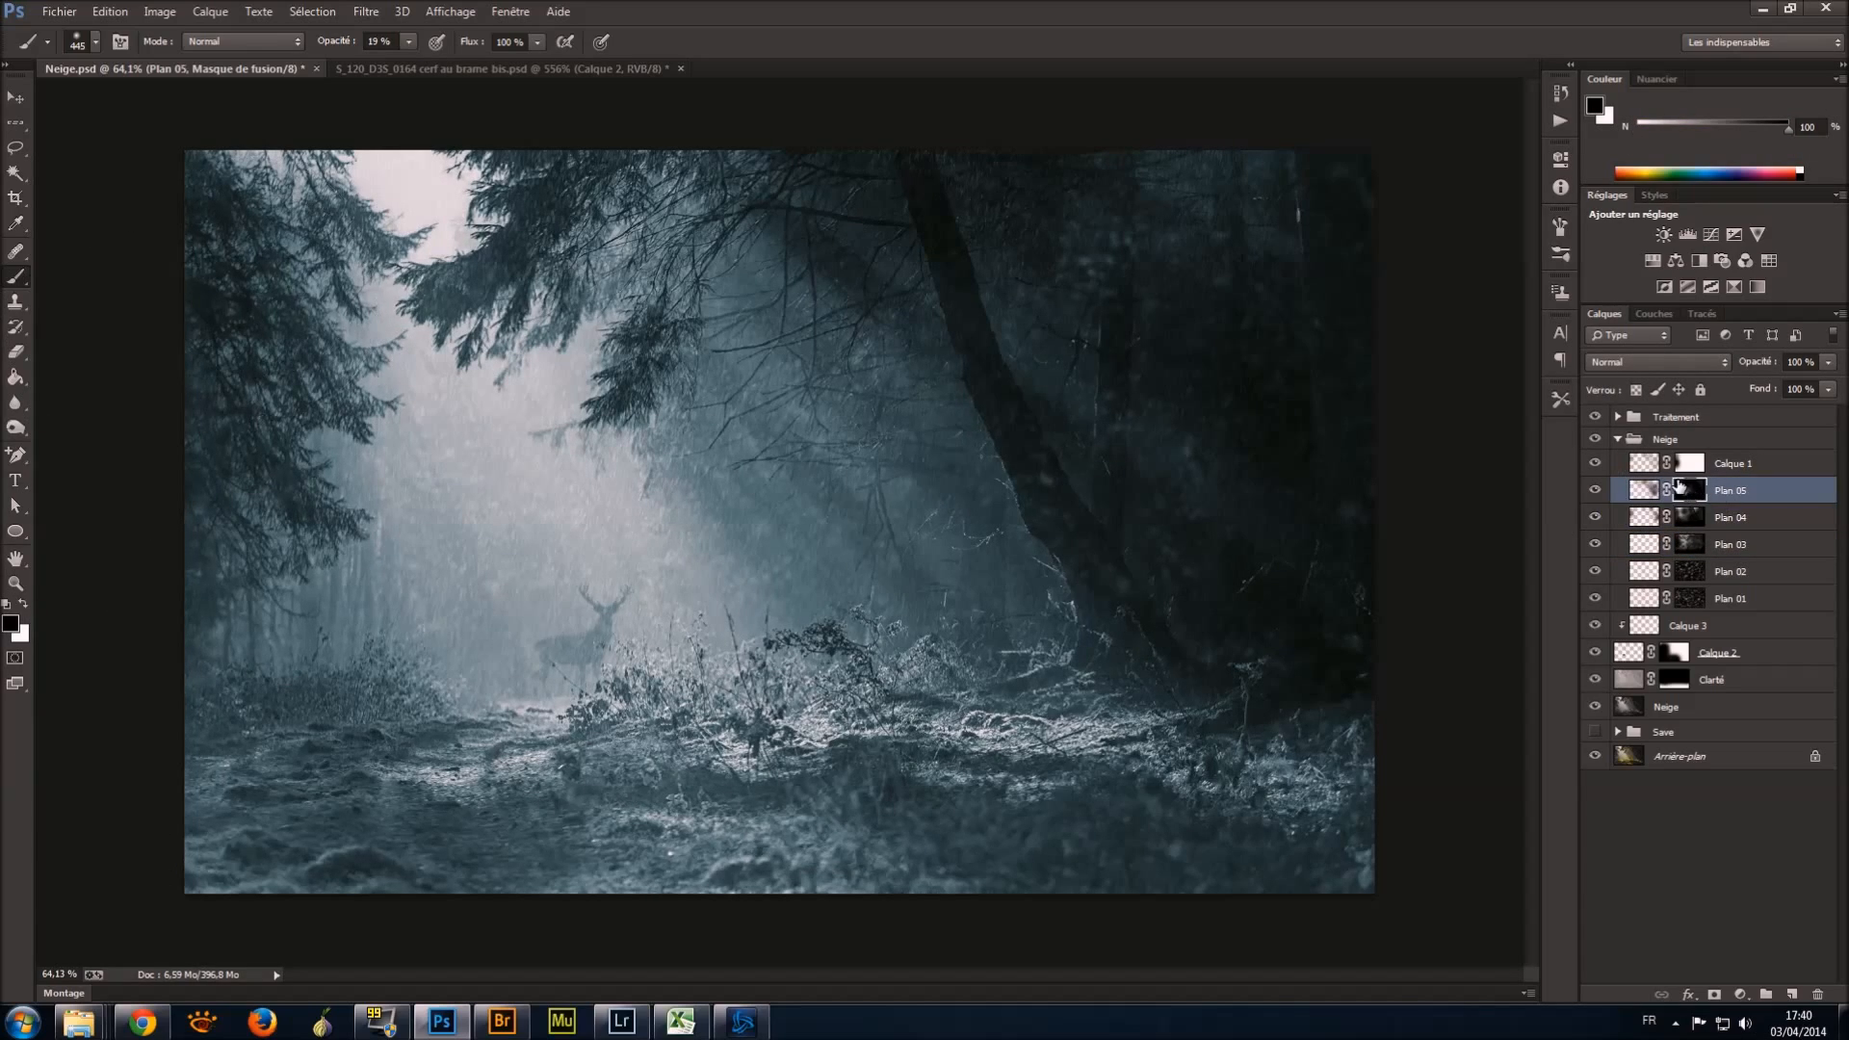
# Compare the scene with and without the Neige group, and raise the black brush's opacity to 92% for the Plan 05 mask.
pyautogui.scroll(-2, 780, 520)
pyautogui.click(1595, 439)
pyautogui.click(1595, 439)
pyautogui.click(1618, 521)
pyautogui.press('9')
pyautogui.press('2')
pyautogui.hotkey('alt', ']')
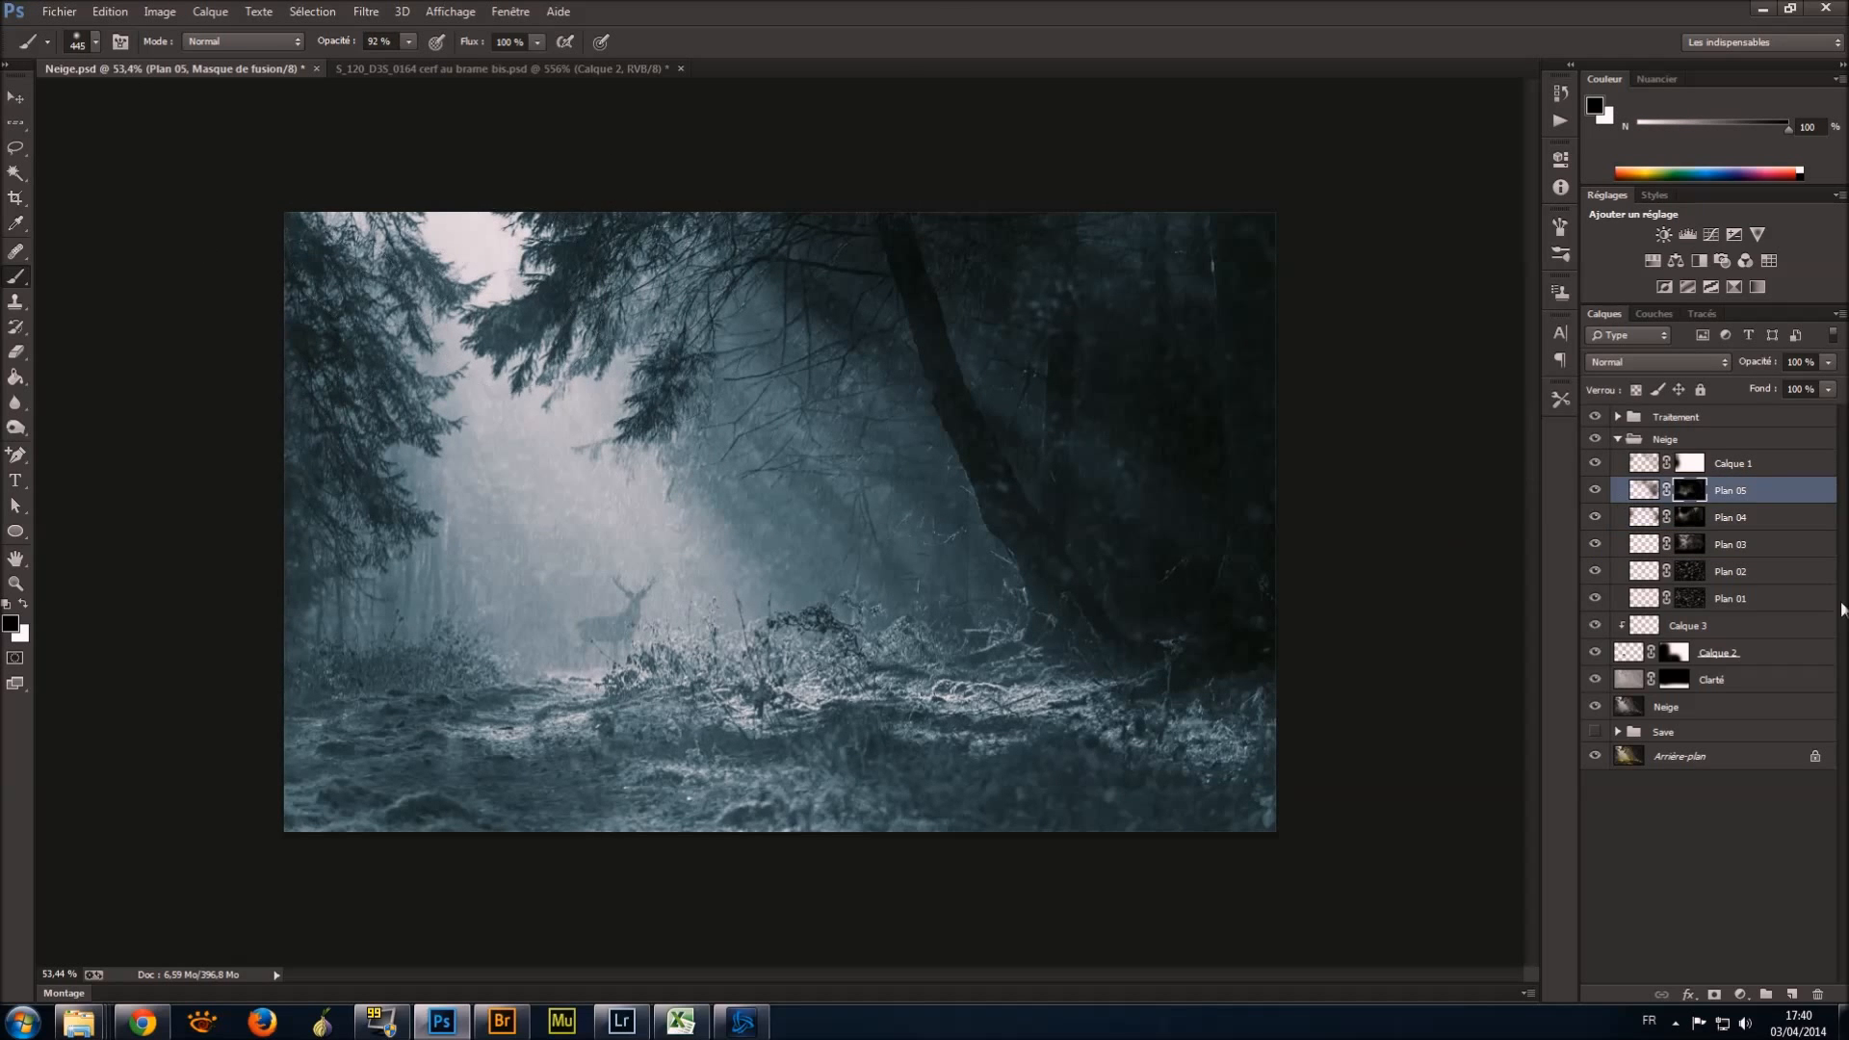
# Activate the Plan 03 mask and lower the black brush's opacity to 22%.
pyautogui.hotkey('alt', '[')
pyautogui.hotkey('alt', '[')
pyautogui.press('2')
pyautogui.press('2')
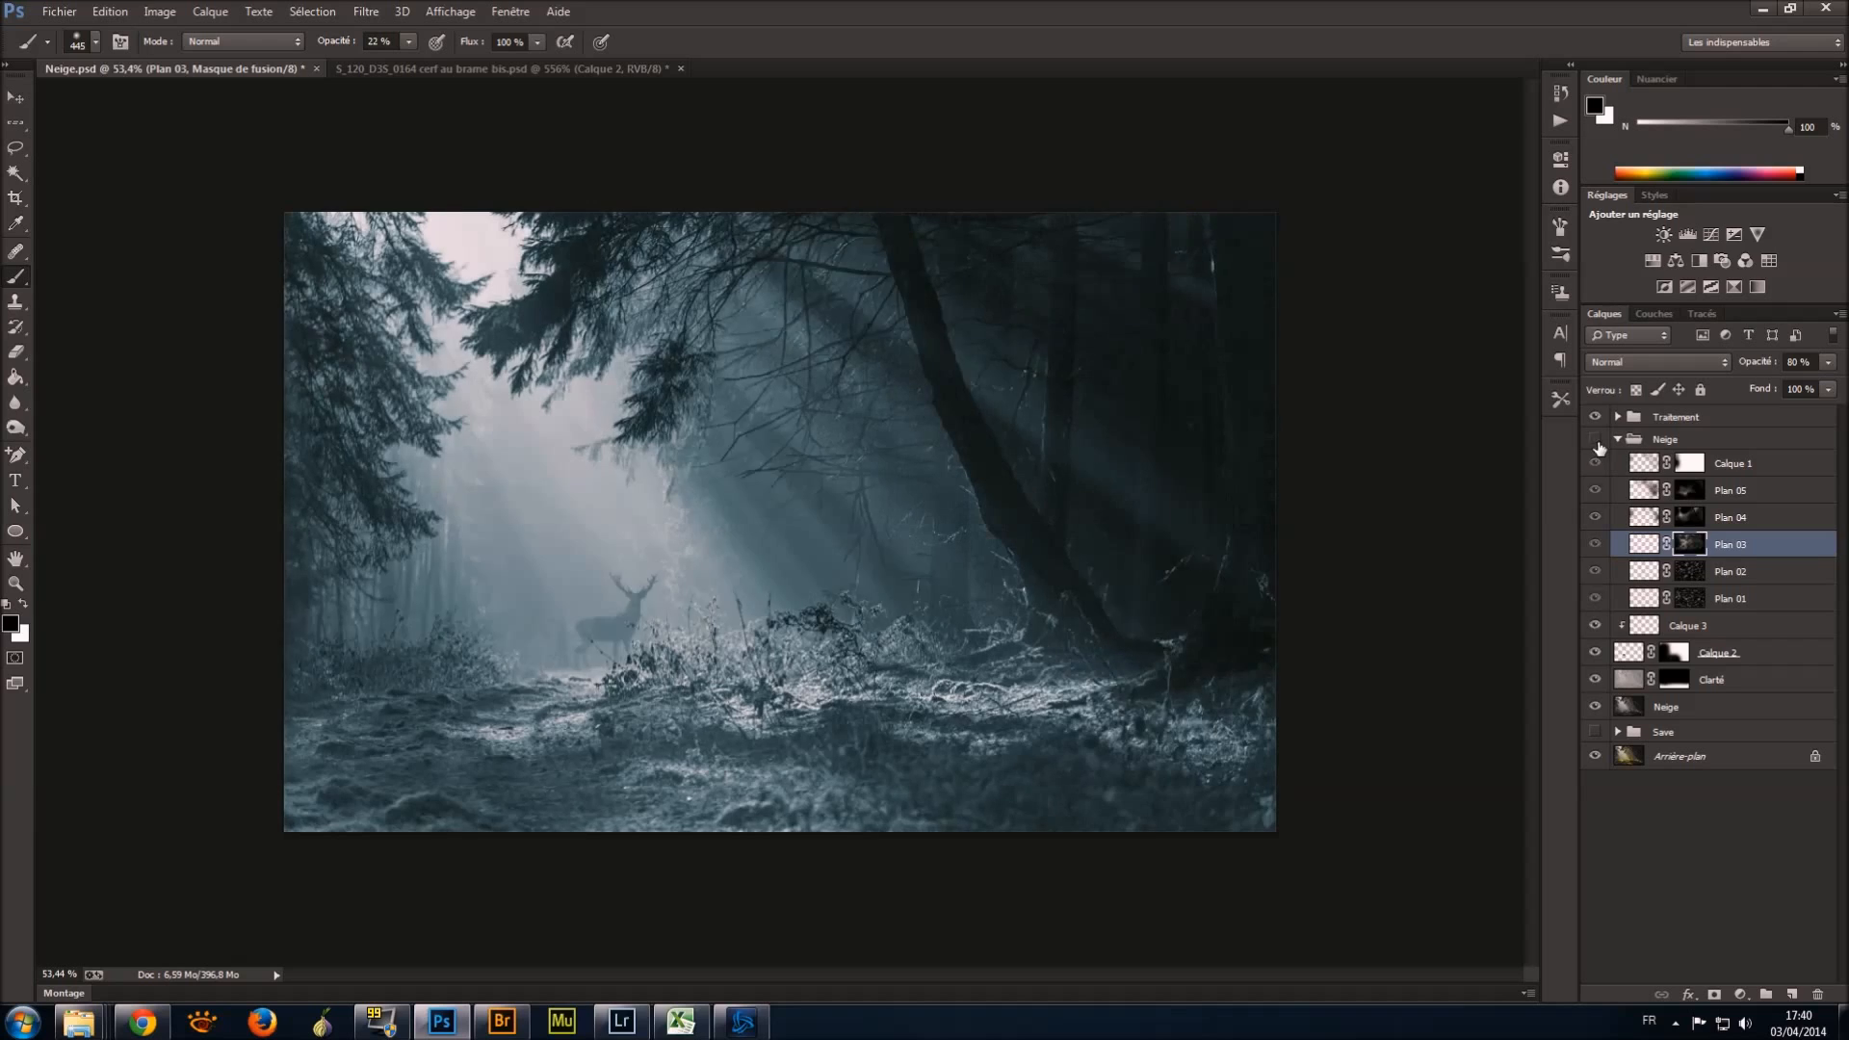
# Activate the mask of the stag layer Calque 2 and set the brush size to 851 px.
pyautogui.hotkey('alt', '[')
pyautogui.hotkey('alt', '[')
pyautogui.hotkey('alt', '[')
pyautogui.hotkey('alt', '[')
pyautogui.click(95, 42)
pyautogui.write('851')
pyautogui.press('Return')
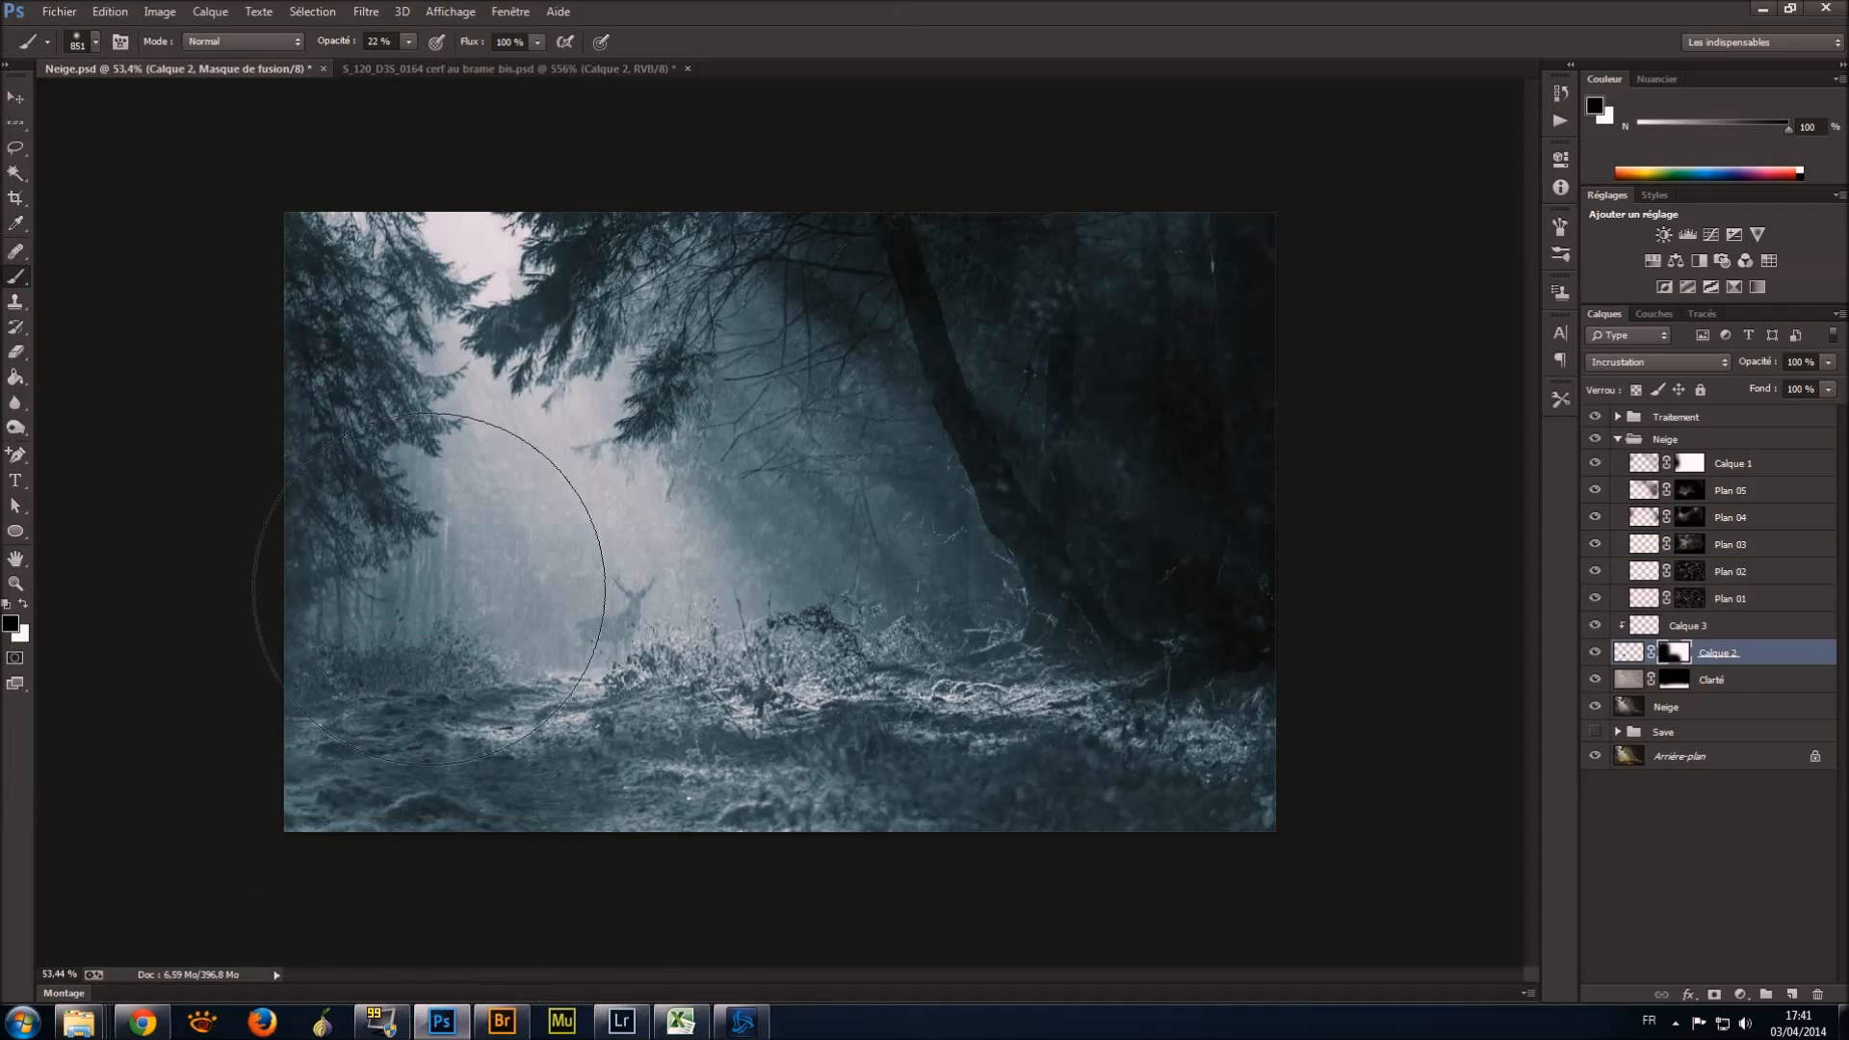
# Lower the black brush's opacity to 1% for the stag layer's mask.
pyautogui.press('0')
pyautogui.press('1')
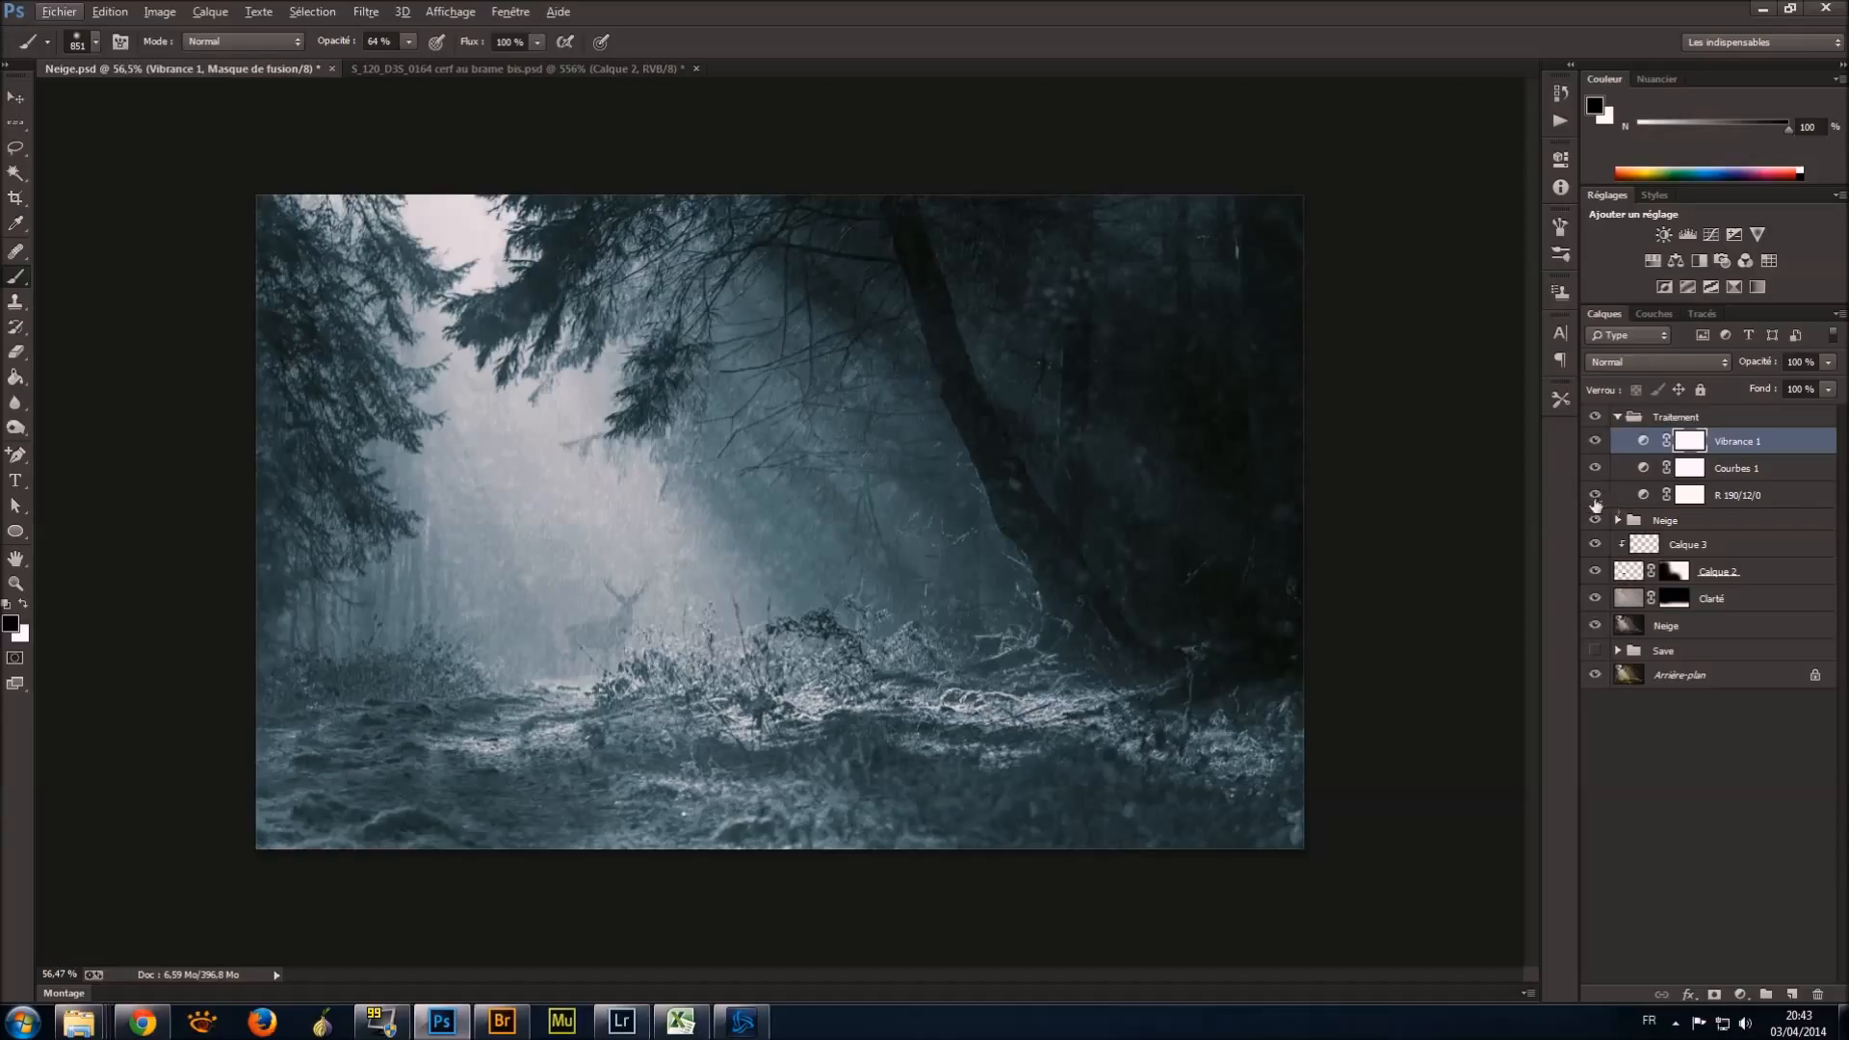
# Add a Hue/Saturation adjustment above Vibrance 1 with Redéfinir enabled, and give the scene a muted, weakly saturated cold blue tint.
pyautogui.click(1720, 500)
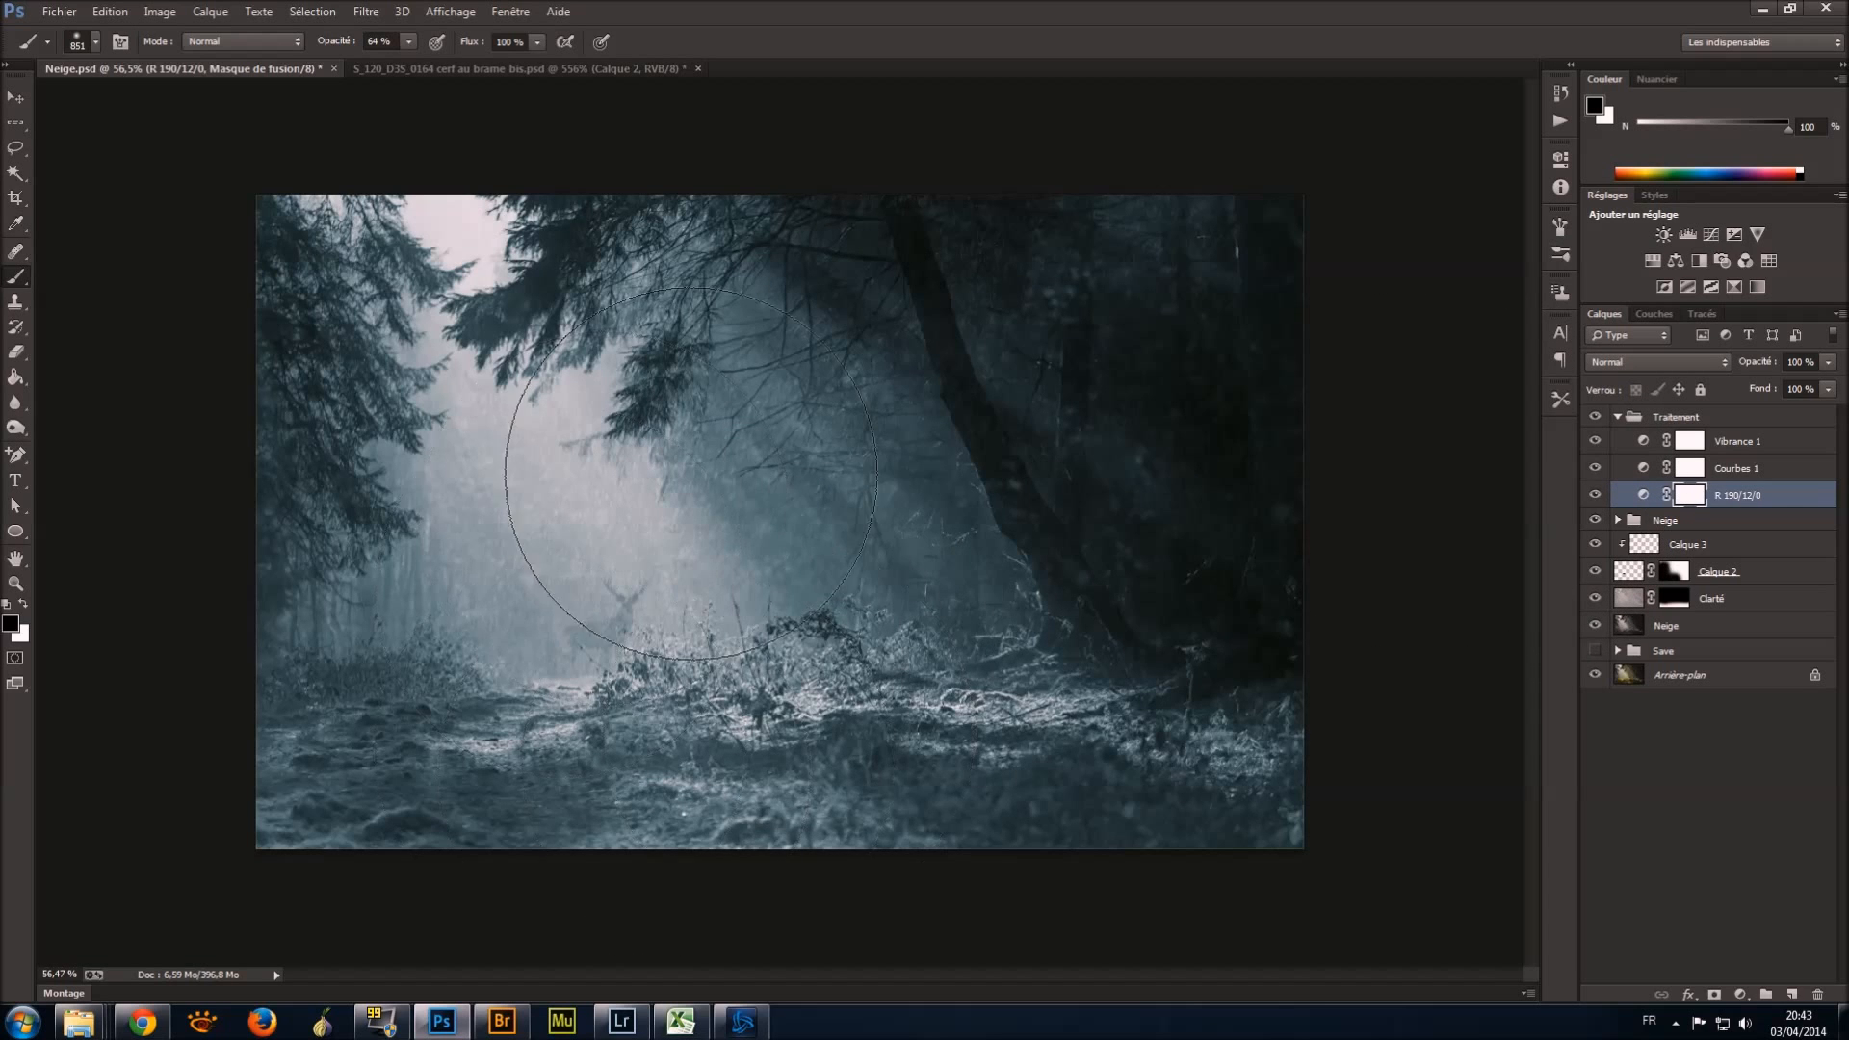
pyautogui.click(1736, 441)
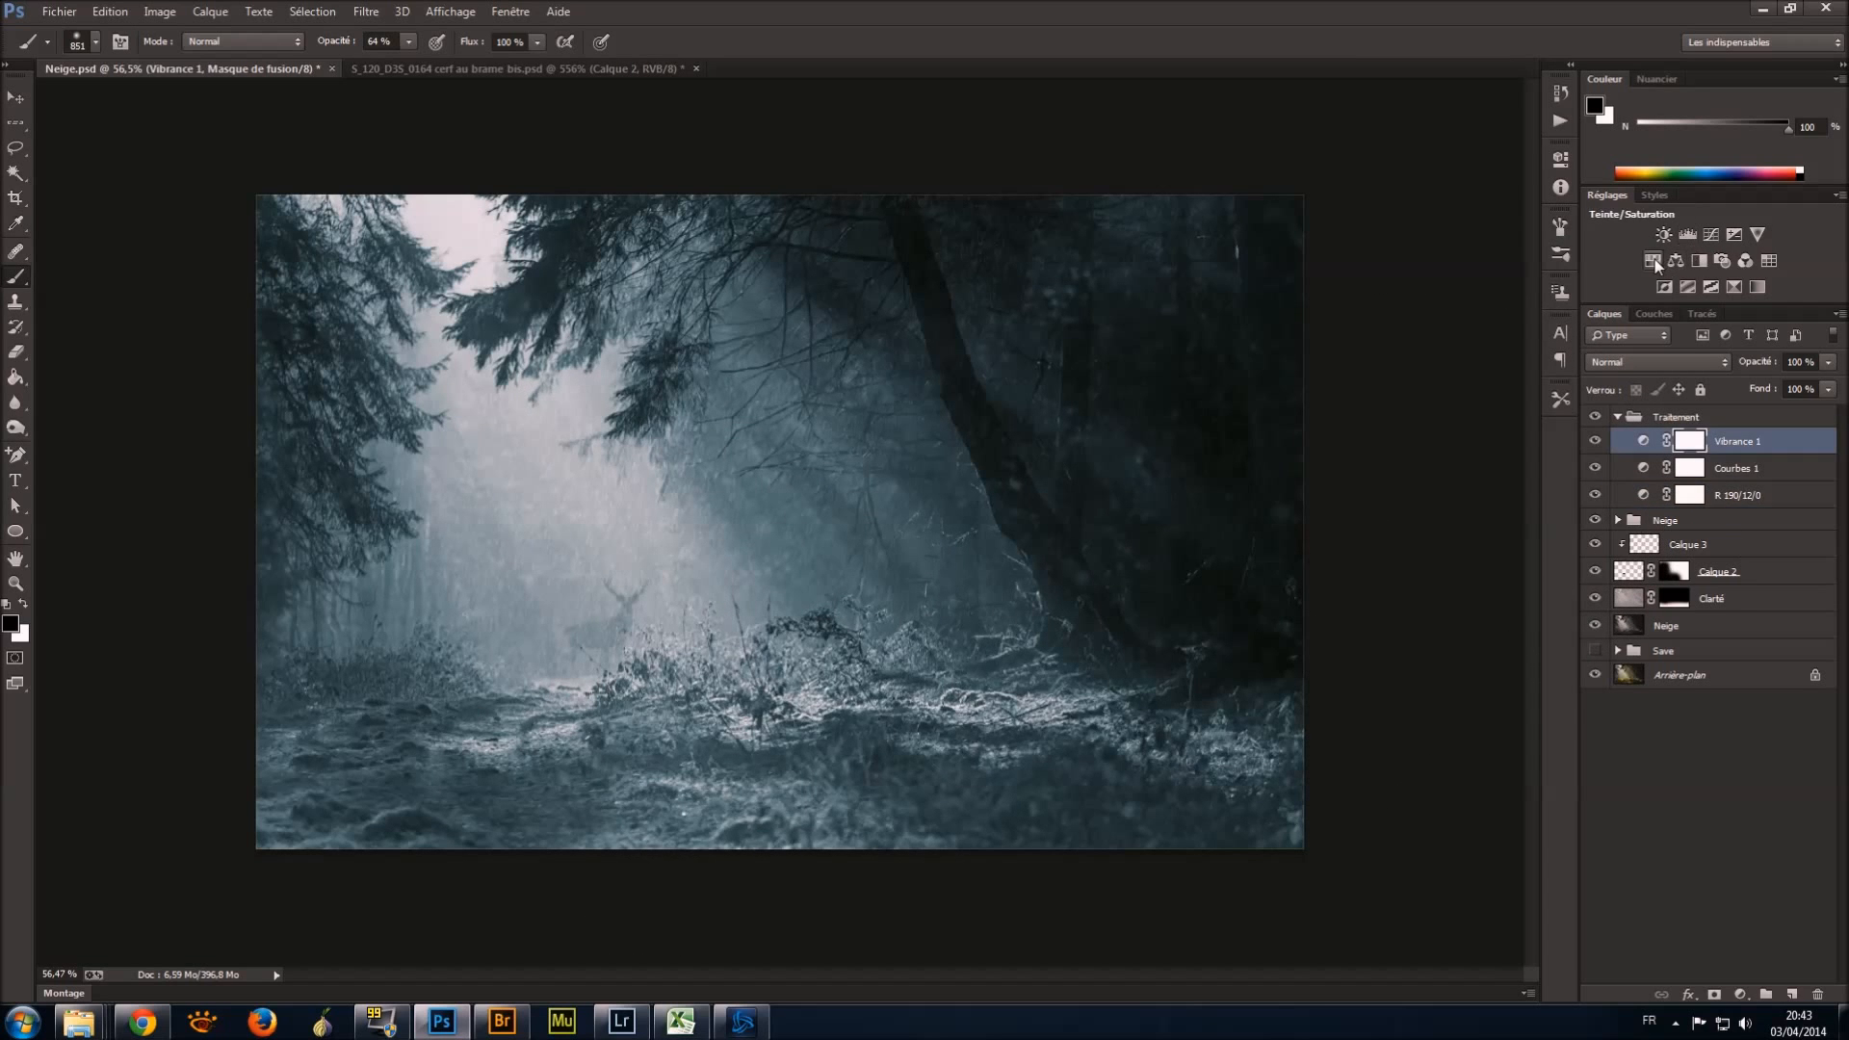
pyautogui.click(1653, 260)
pyautogui.click(1402, 383)
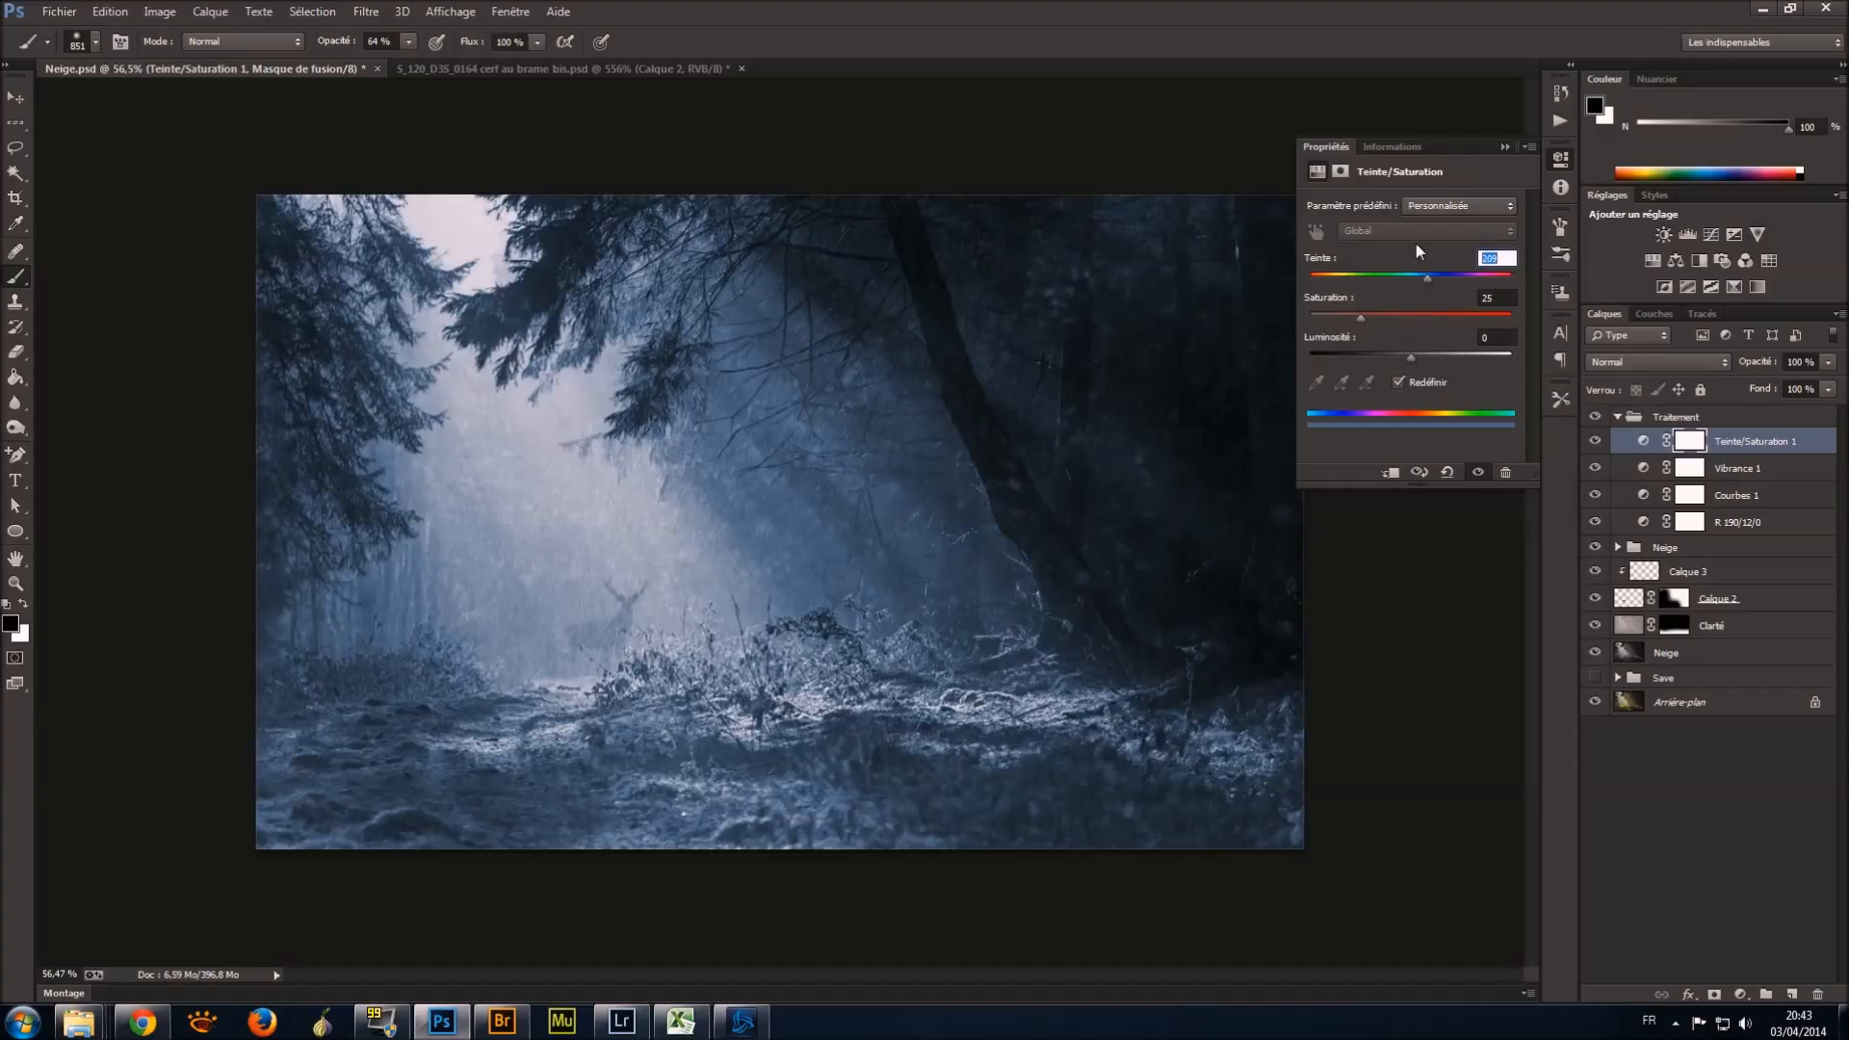
pyautogui.write('06')
pyautogui.press('BackSpace')
pyautogui.write('5')
pyautogui.press('Tab')
pyautogui.press('Return')
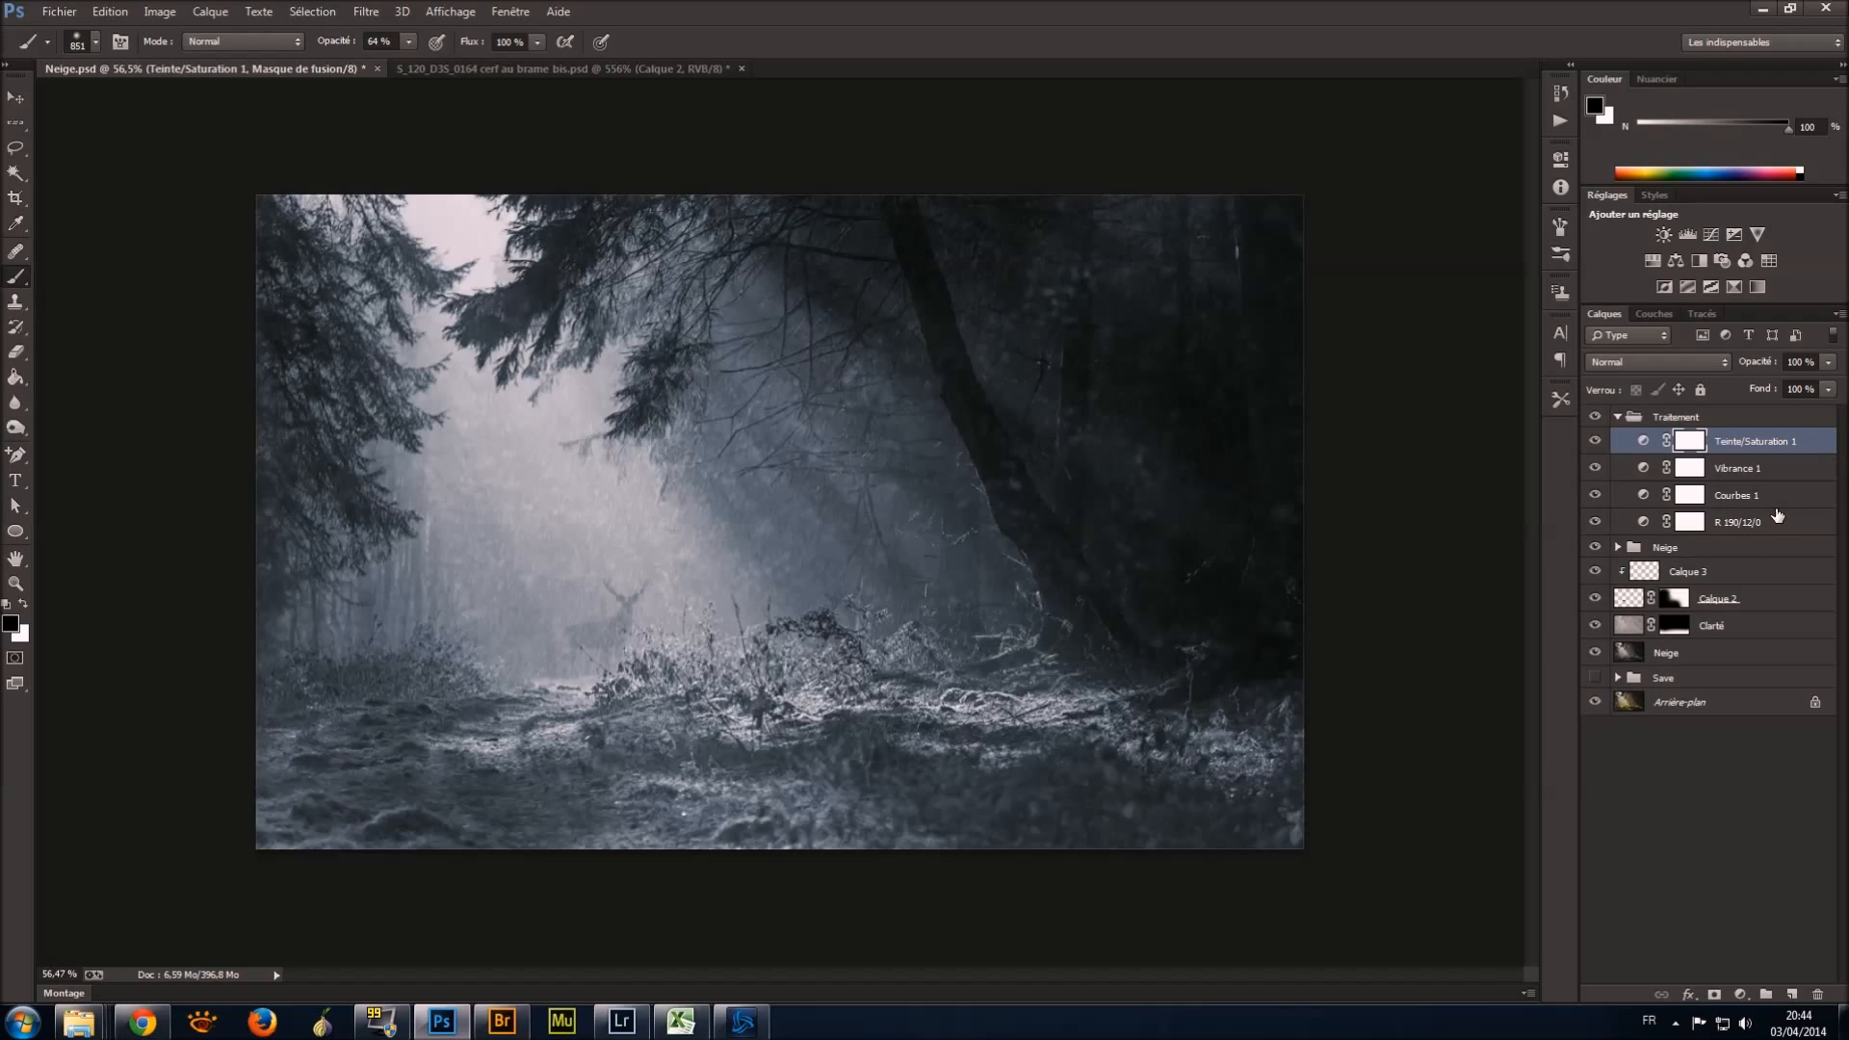
# Brush a soft white glow at 64% opacity over the upper-left sky on a new layer, and mask it back in black over the trees.
pyautogui.click(1788, 994)
pyautogui.press('x')
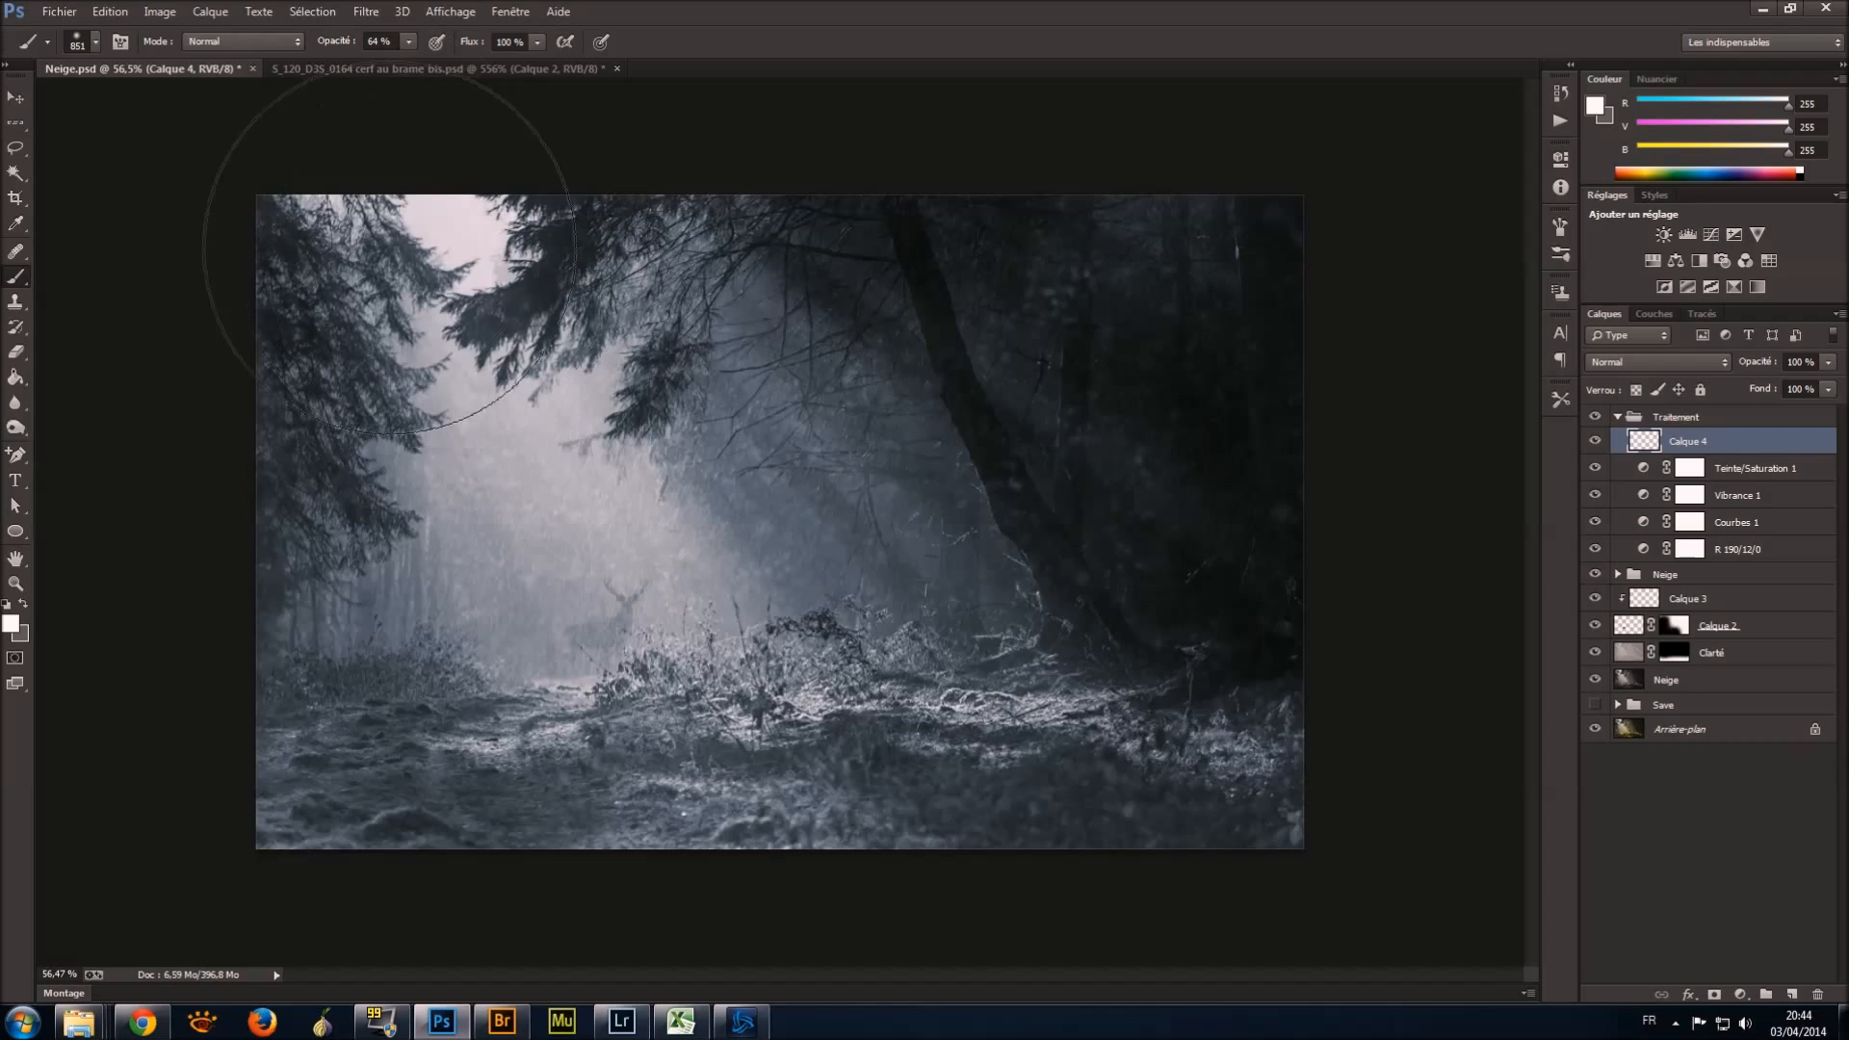
pyautogui.moveTo(459, 229); pyautogui.dragTo(516, 270)
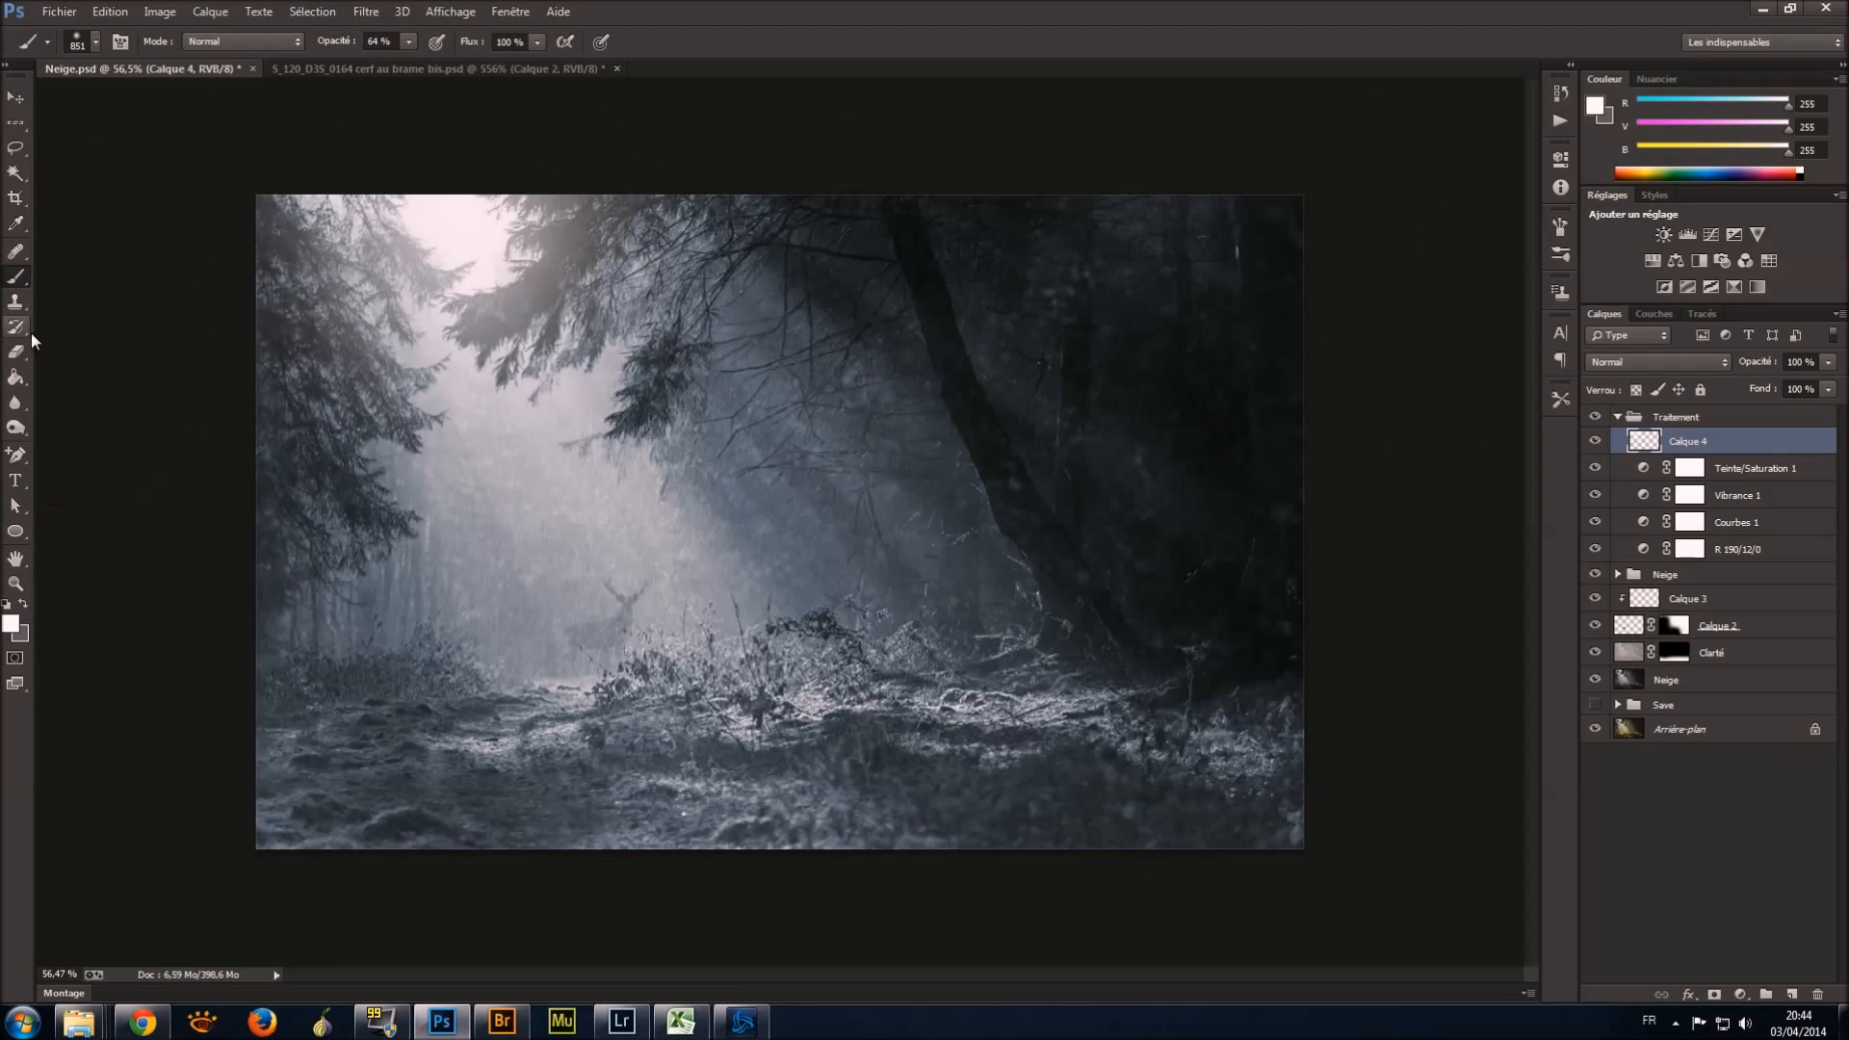
pyautogui.click(1716, 995)
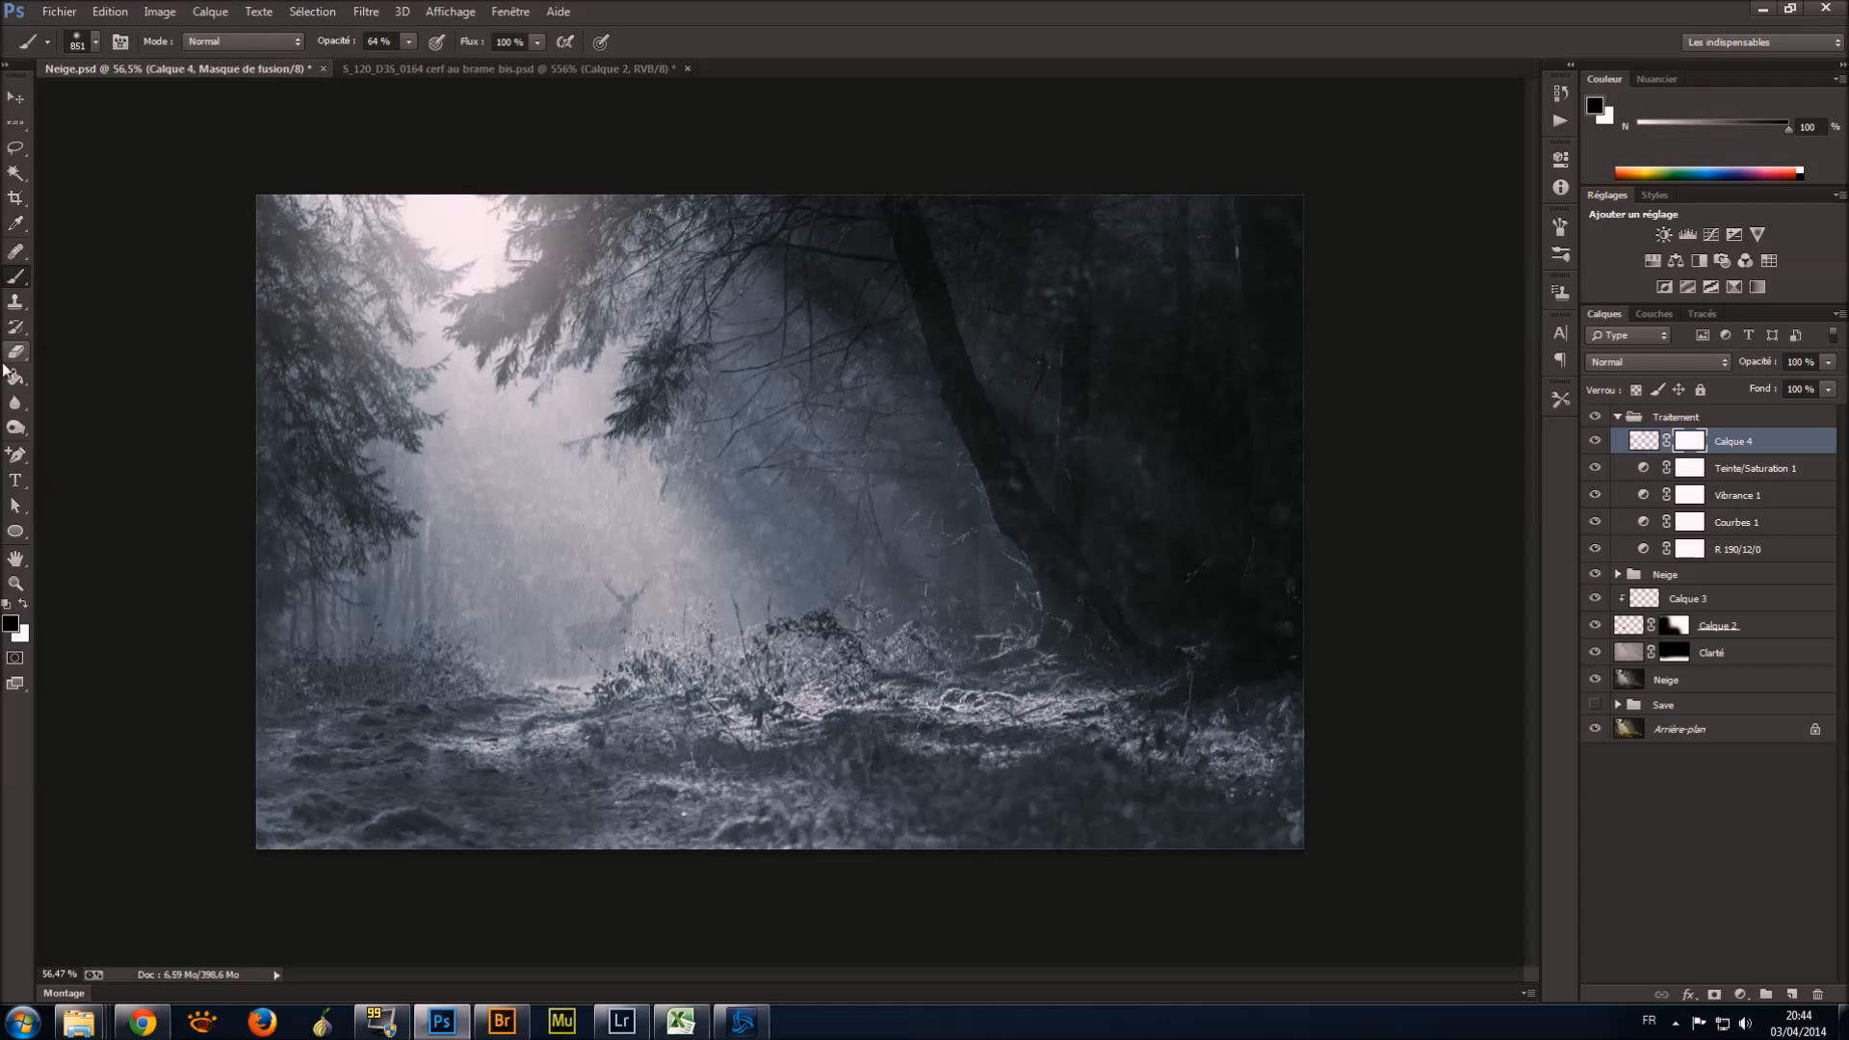
pyautogui.moveTo(412, 164)
pyautogui.mouseDown()
pyautogui.moveTo(784, 260)
pyautogui.moveTo(165, 475)
pyautogui.moveTo(548, 510)
pyautogui.mouseUp()
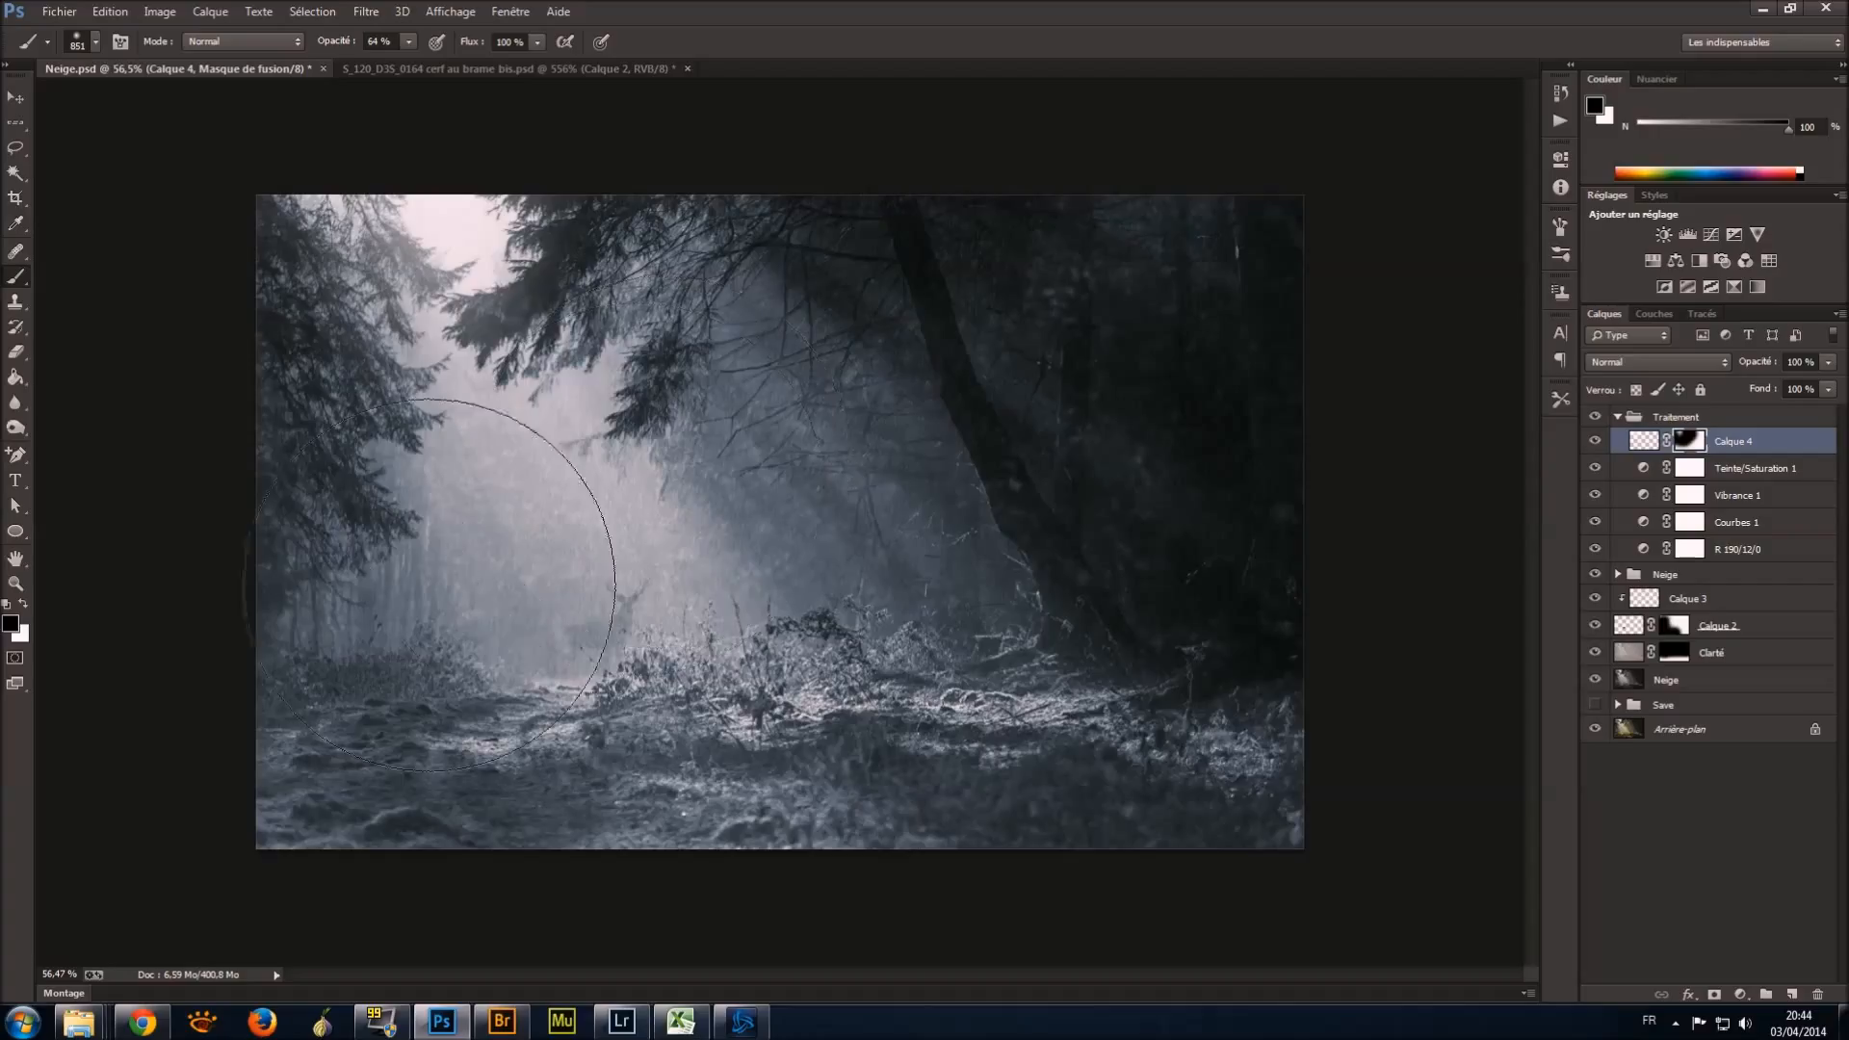
# Compare the scene with and without the white glow layer, and lower that layer's opacity to 70%.
pyautogui.click(1599, 441)
pyautogui.click(1599, 442)
pyautogui.click(1599, 441)
pyautogui.click(1599, 441)
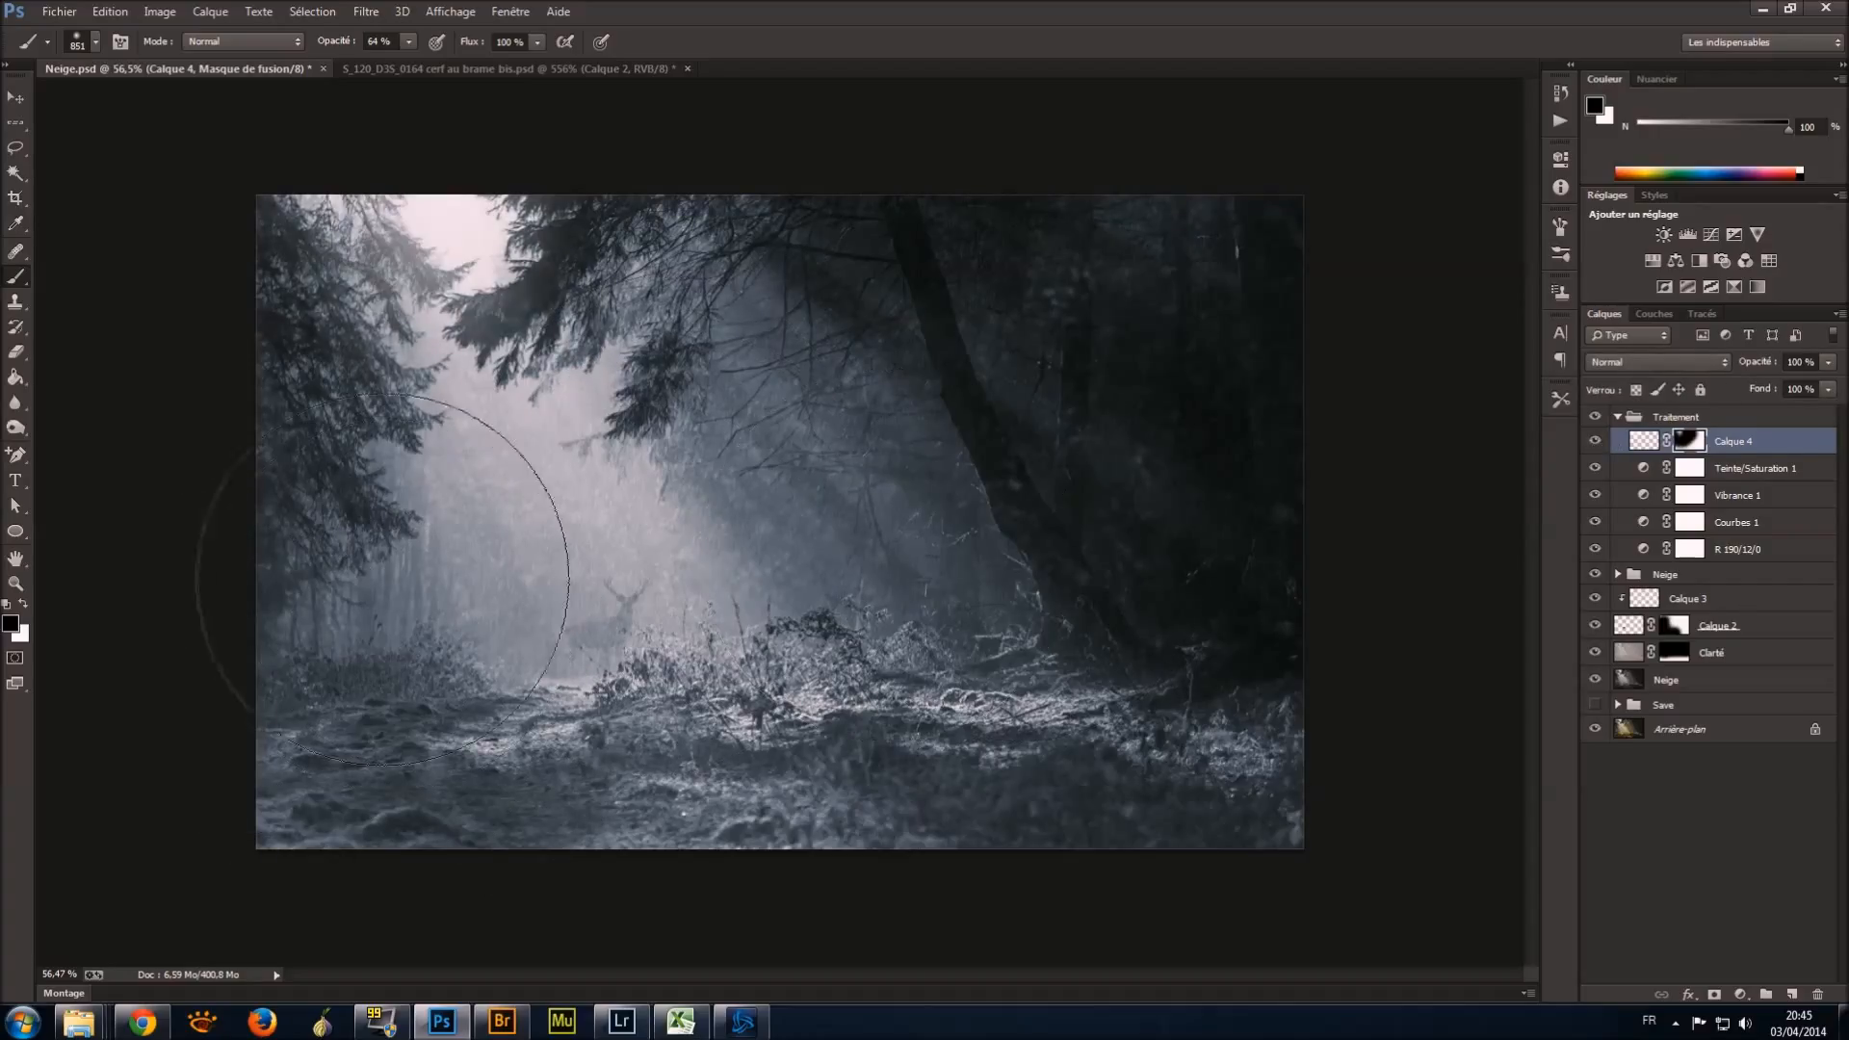
pyautogui.click(1828, 362)
pyautogui.moveTo(1829, 385)
pyautogui.mouseDown()
pyautogui.moveTo(1775, 389)
pyautogui.moveTo(1801, 386)
pyautogui.mouseUp()
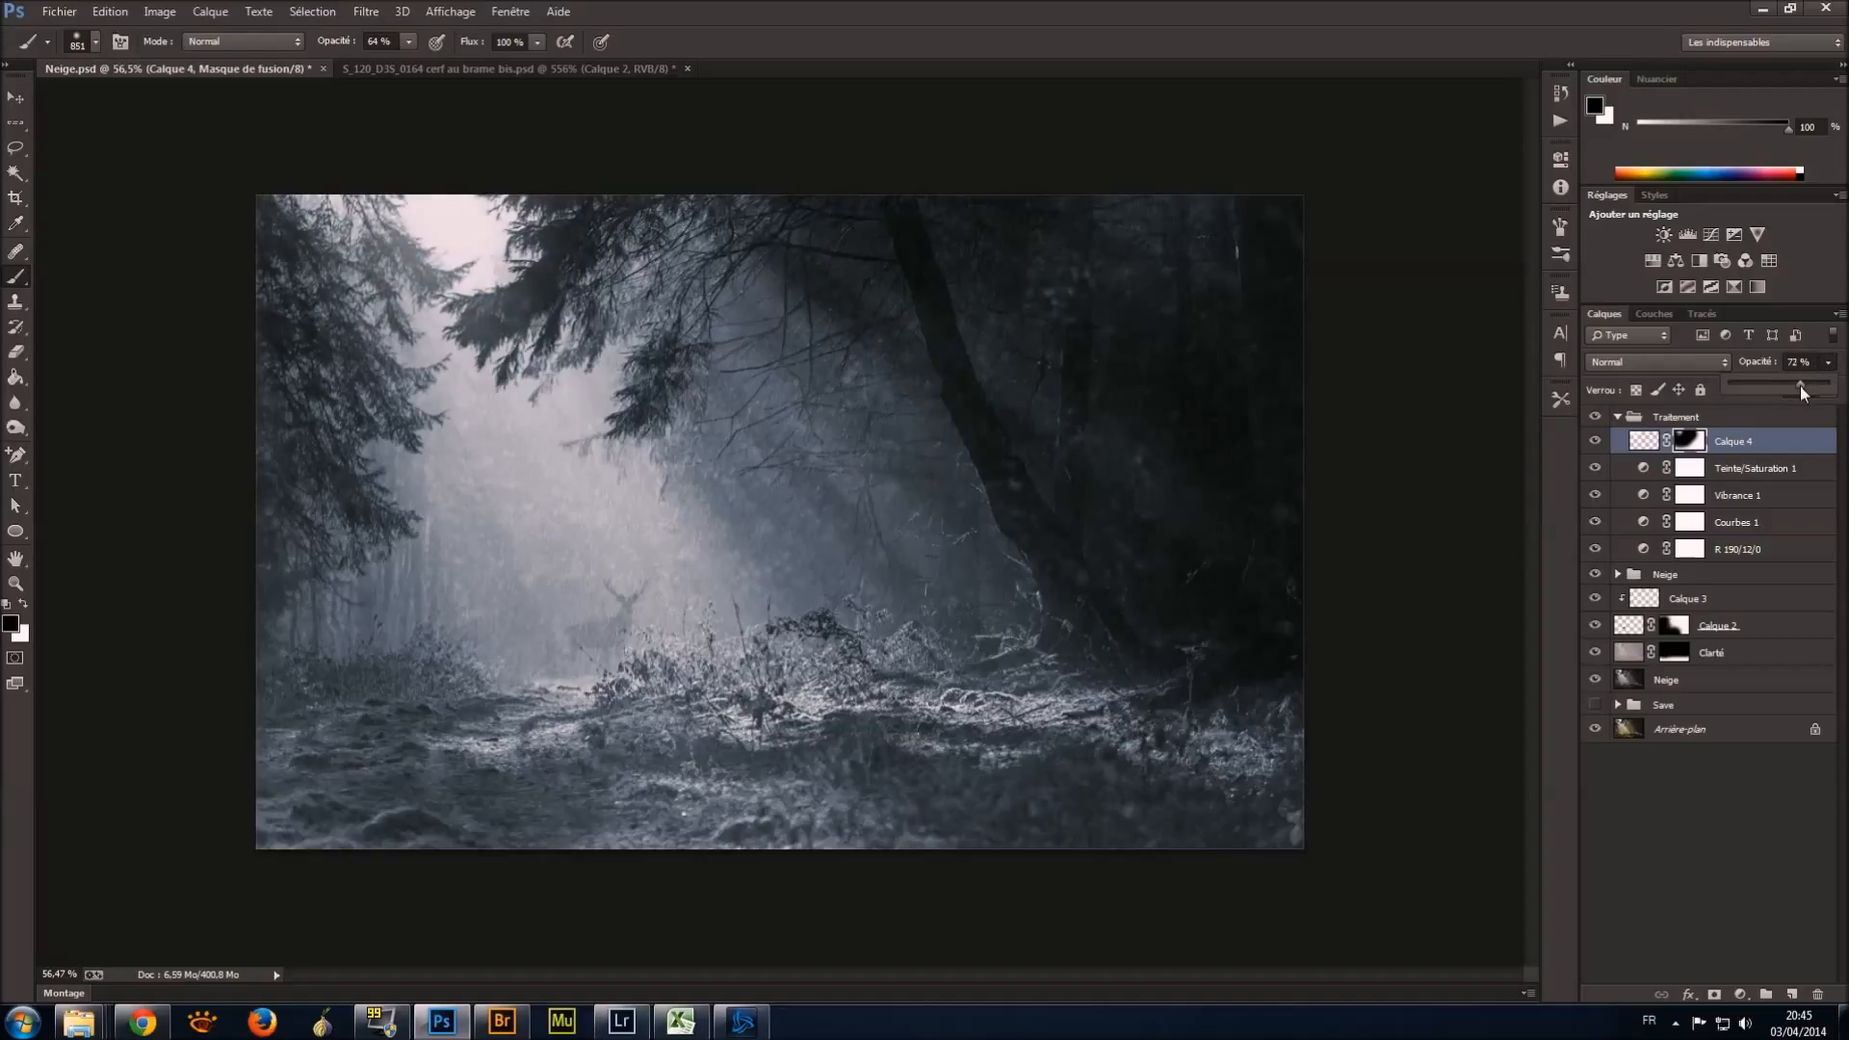
pyautogui.moveTo(1799, 385); pyautogui.dragTo(1799, 386)
pyautogui.hotkey('ctrl', '2')
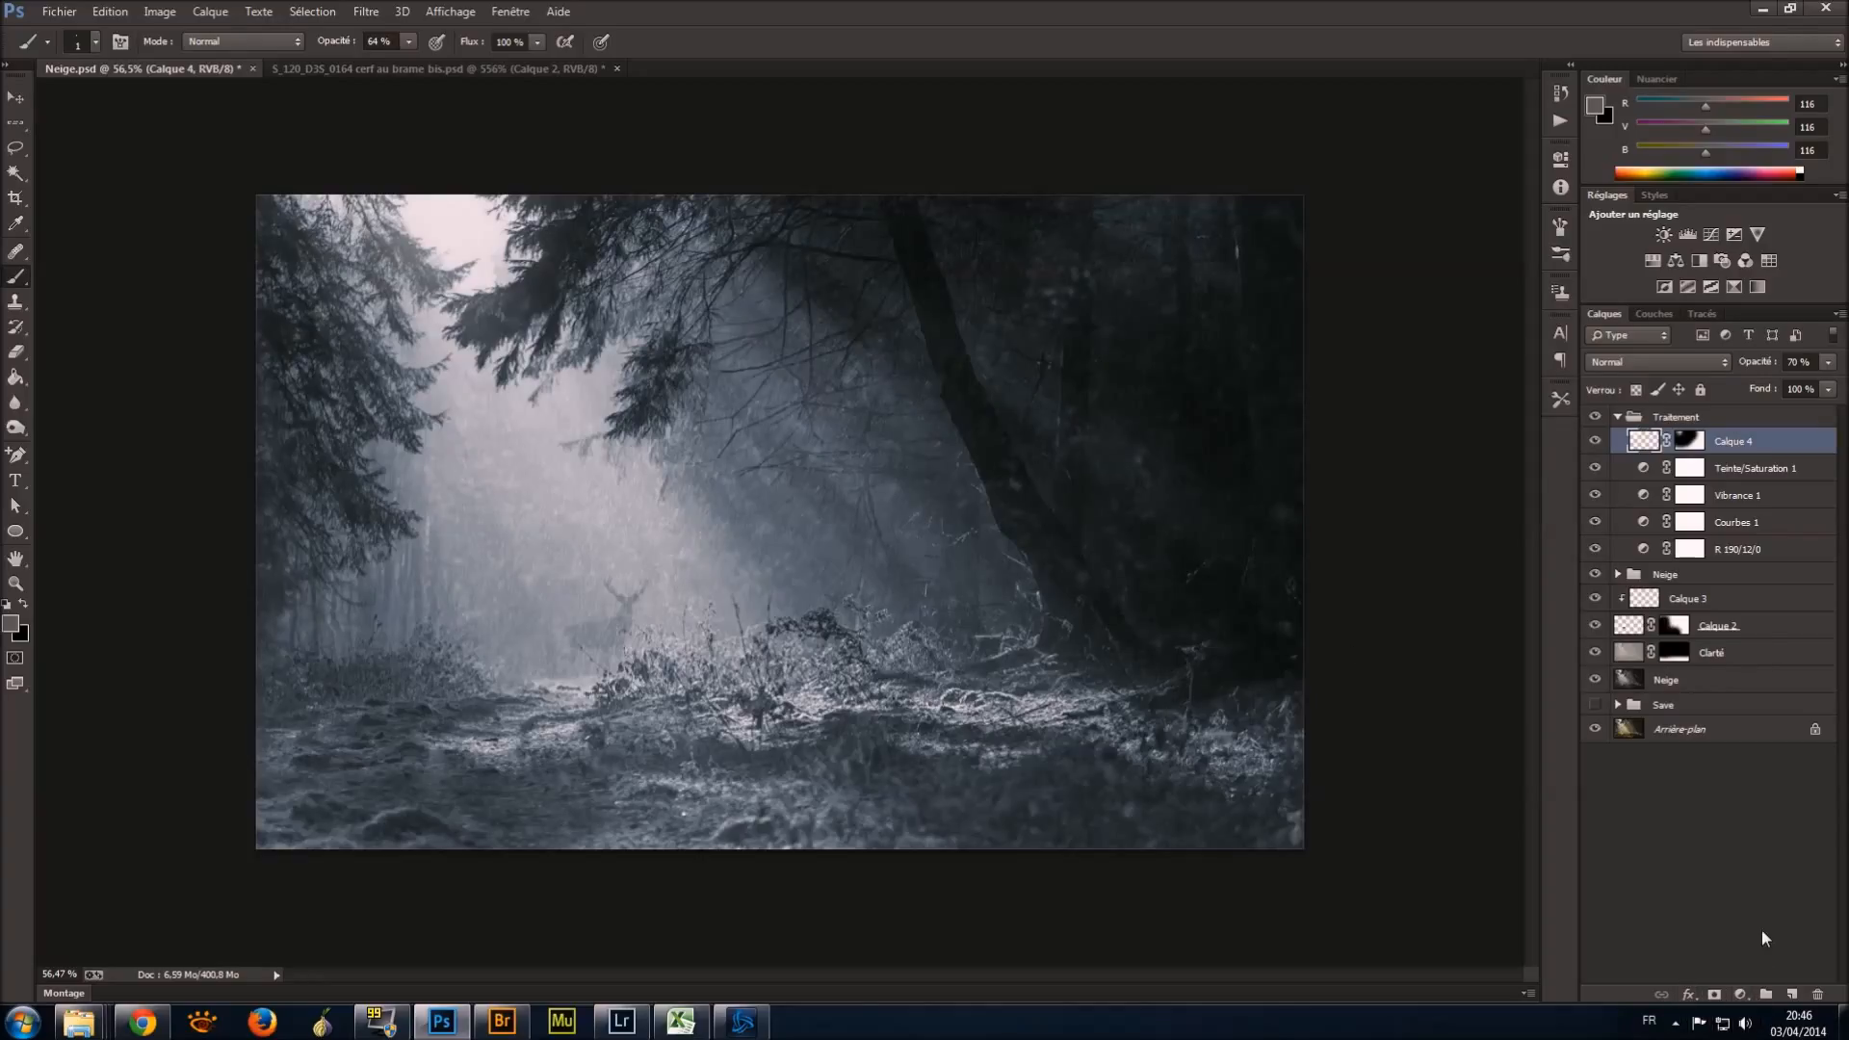
# Add a layer above Calque 4, fill it with 50% grey (#808080), and set its blending mode to Lumière tamisée.
pyautogui.click(1793, 994)
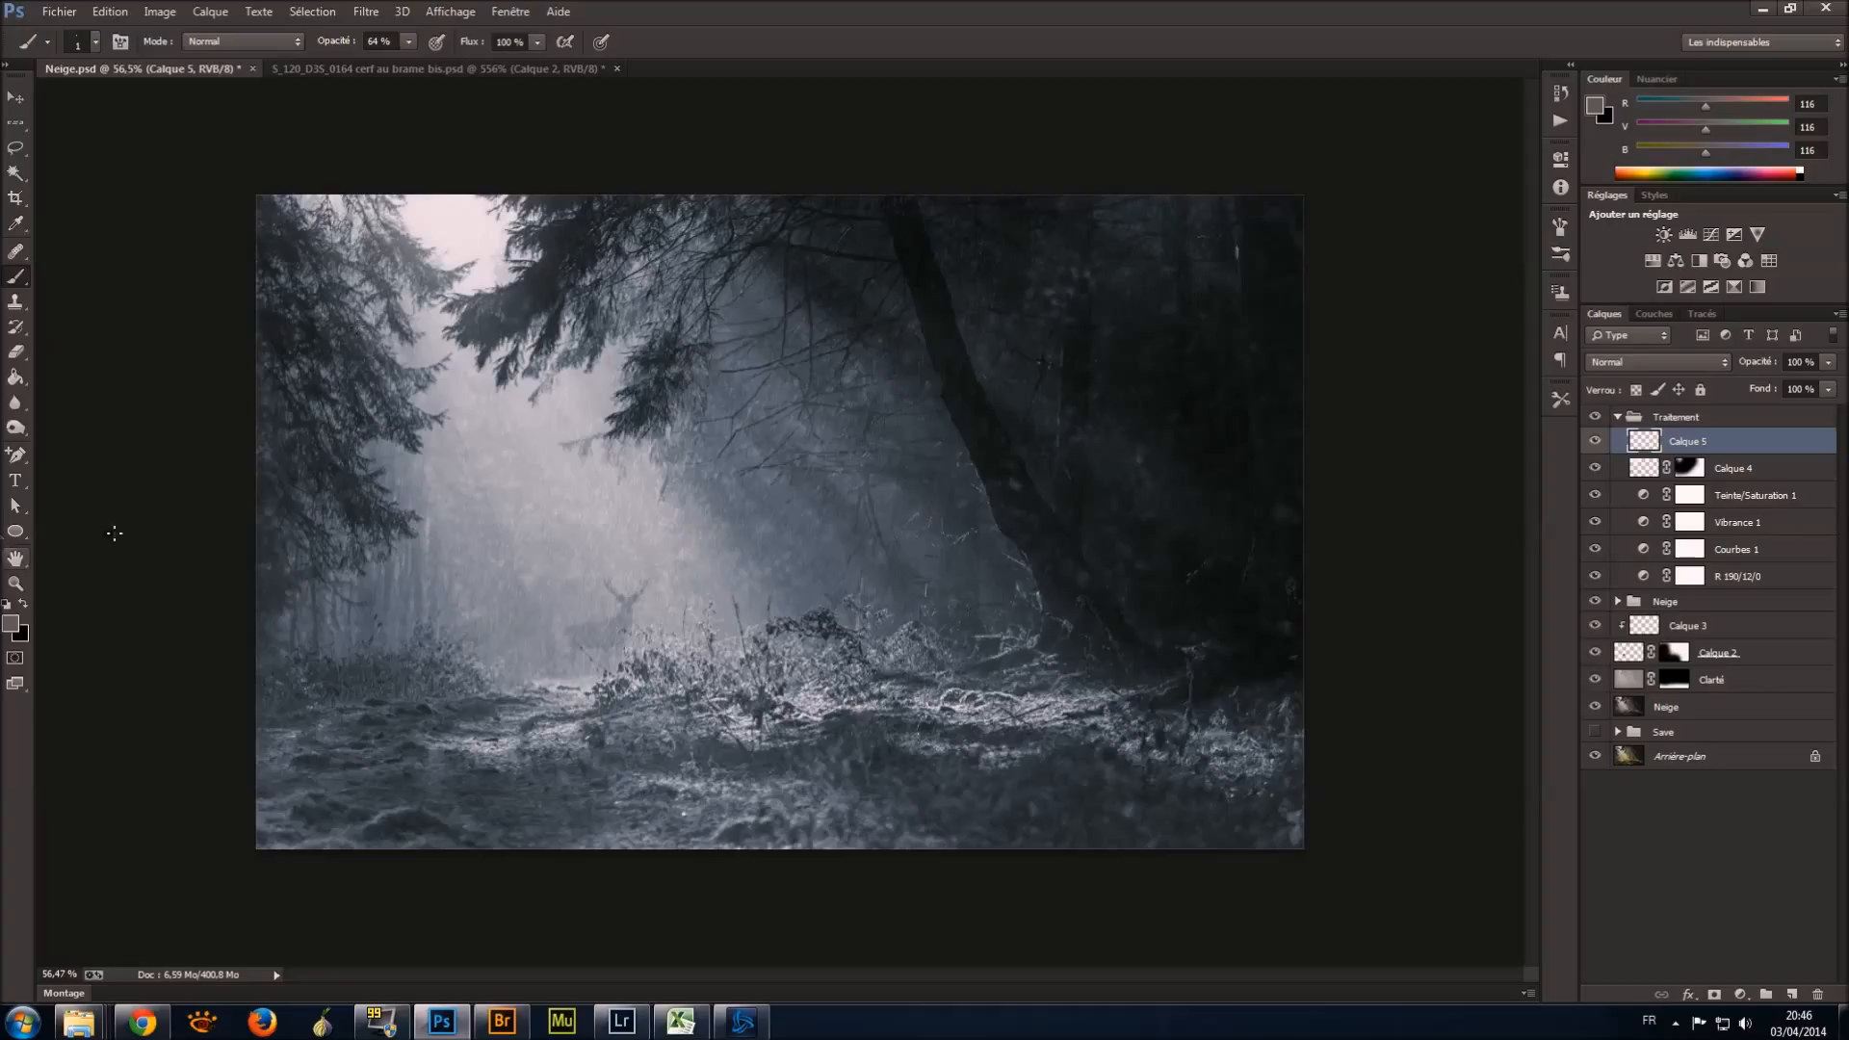
pyautogui.click(12, 621)
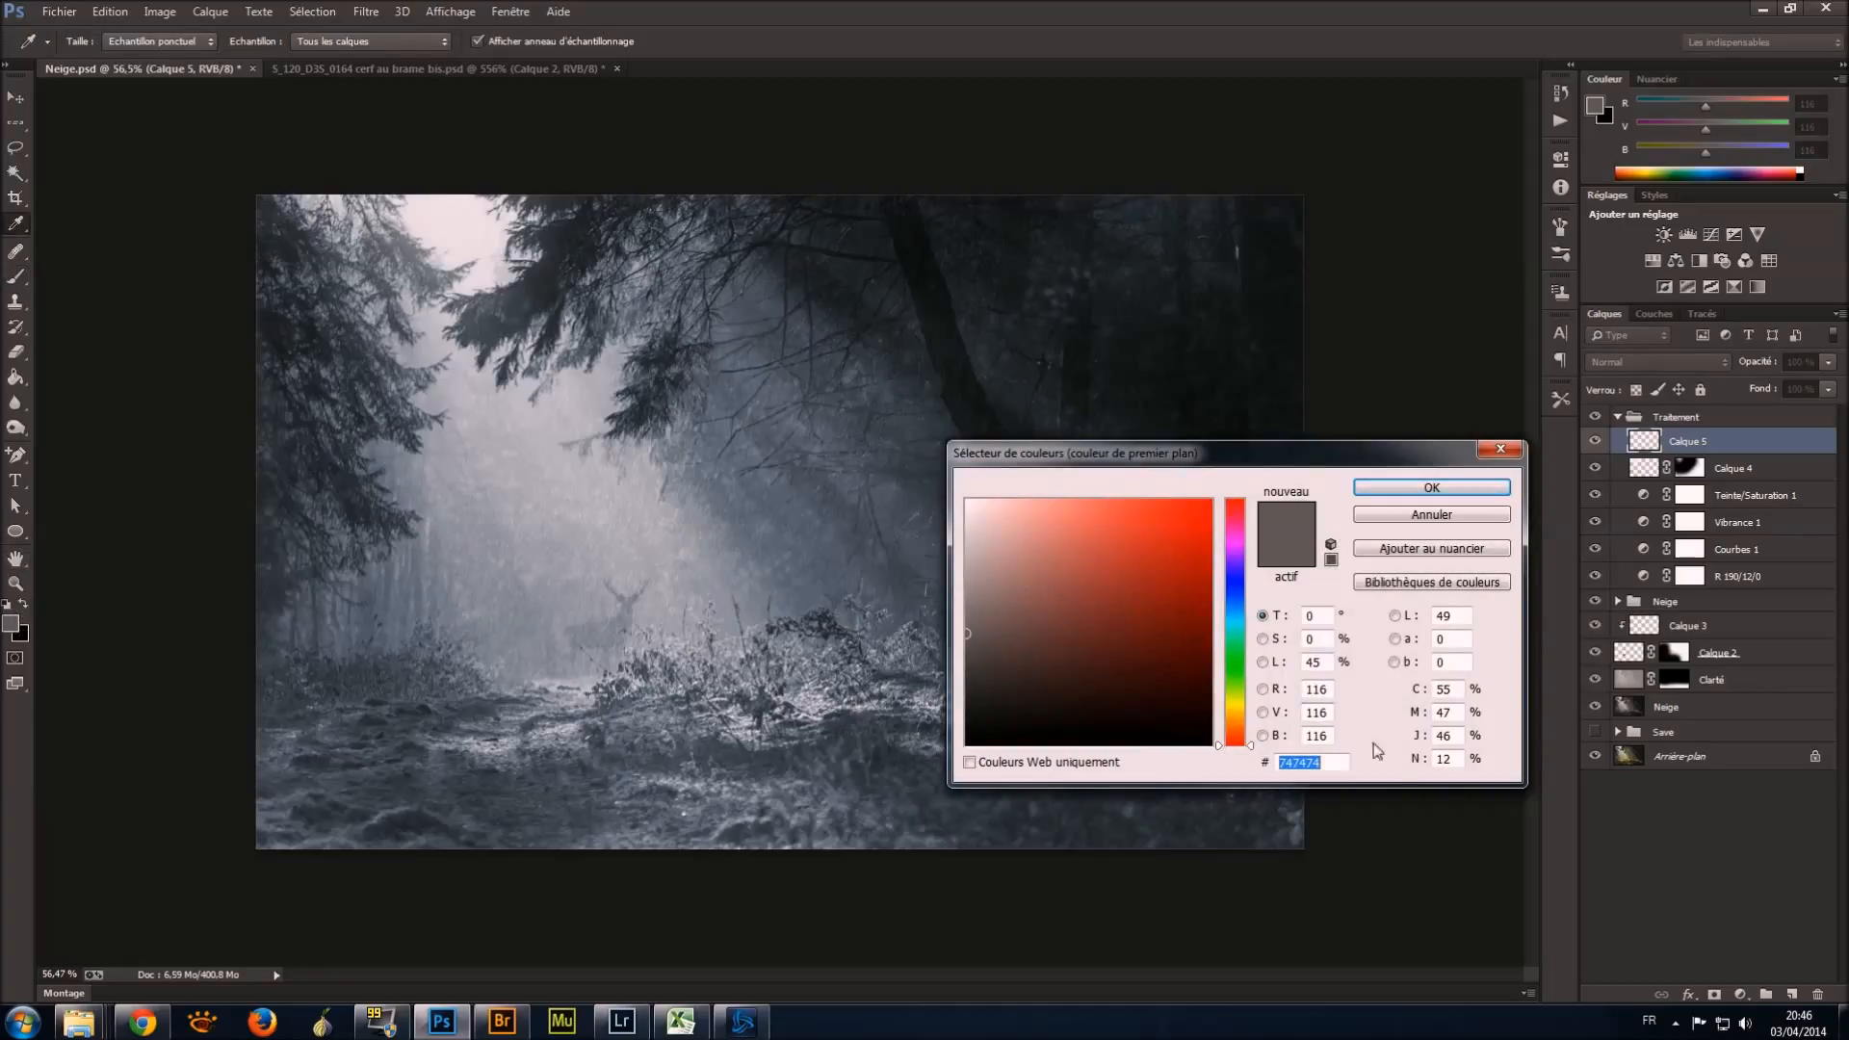
pyautogui.doubleClick(1313, 663)
pyautogui.write('50')
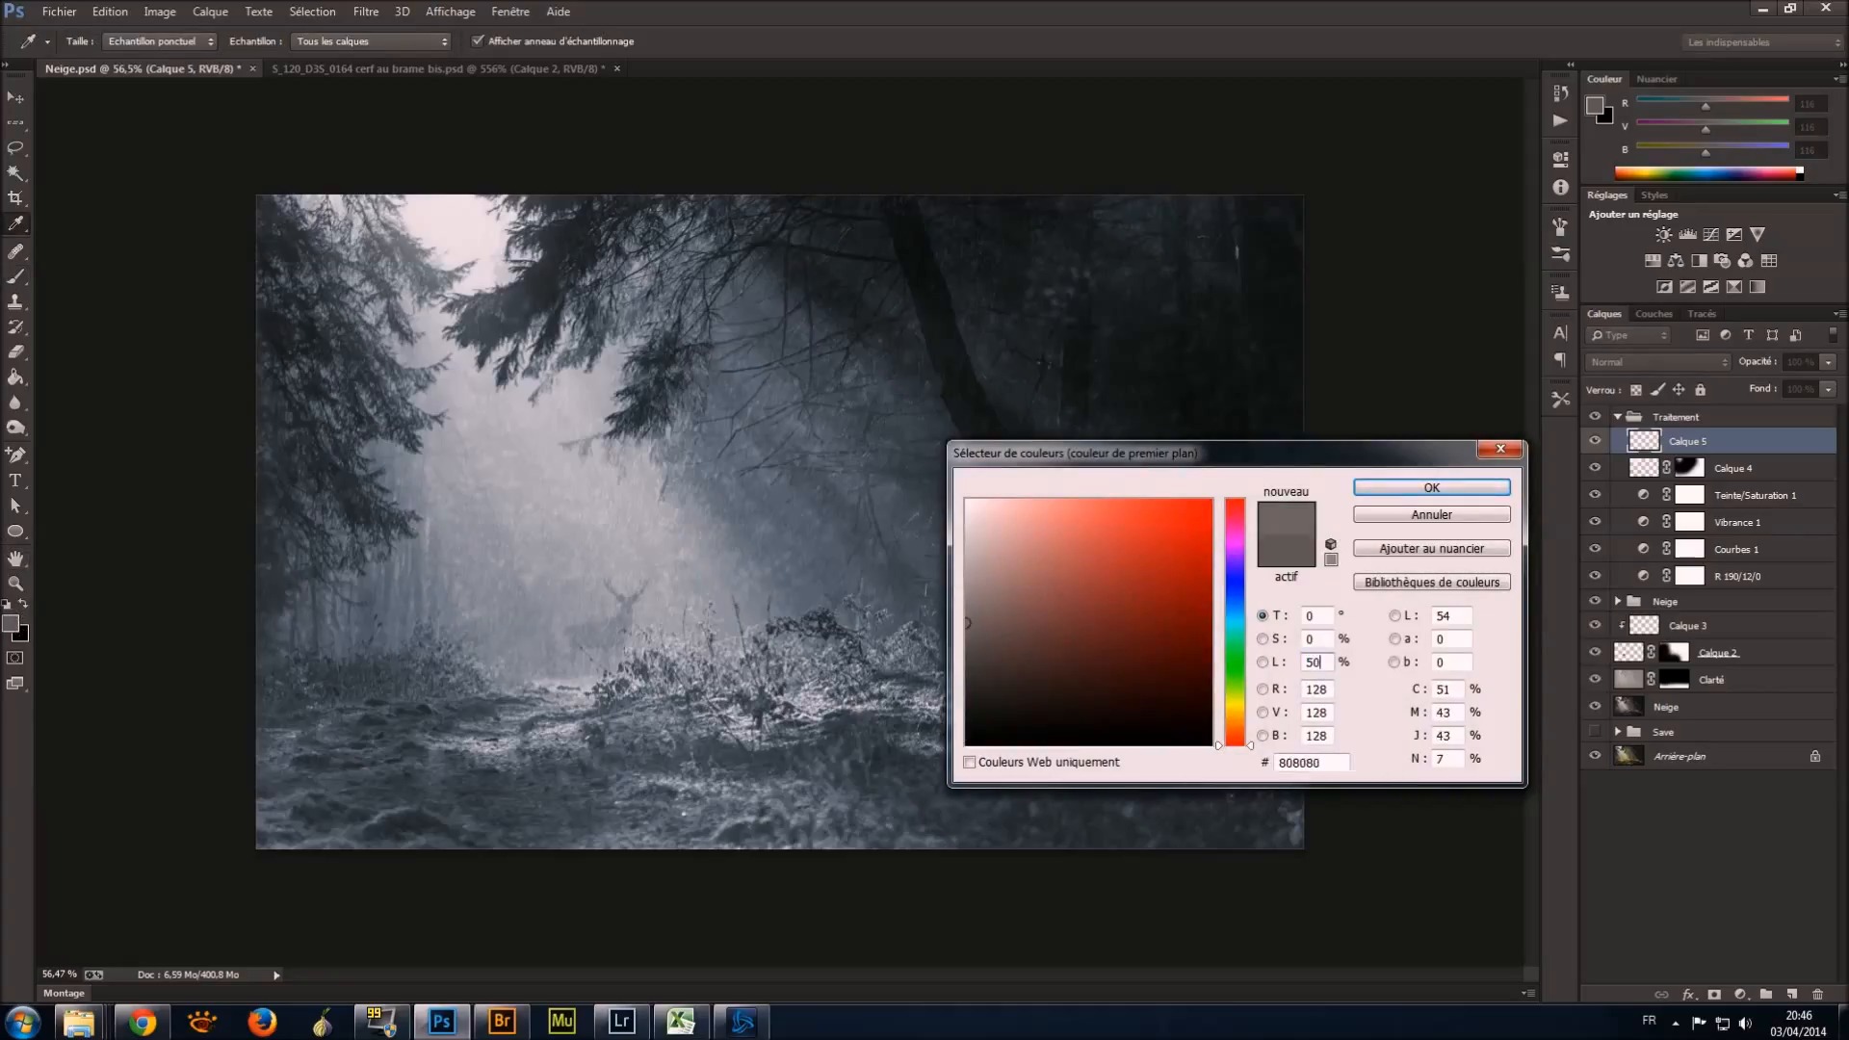
pyautogui.press('Return')
pyautogui.click(16, 376)
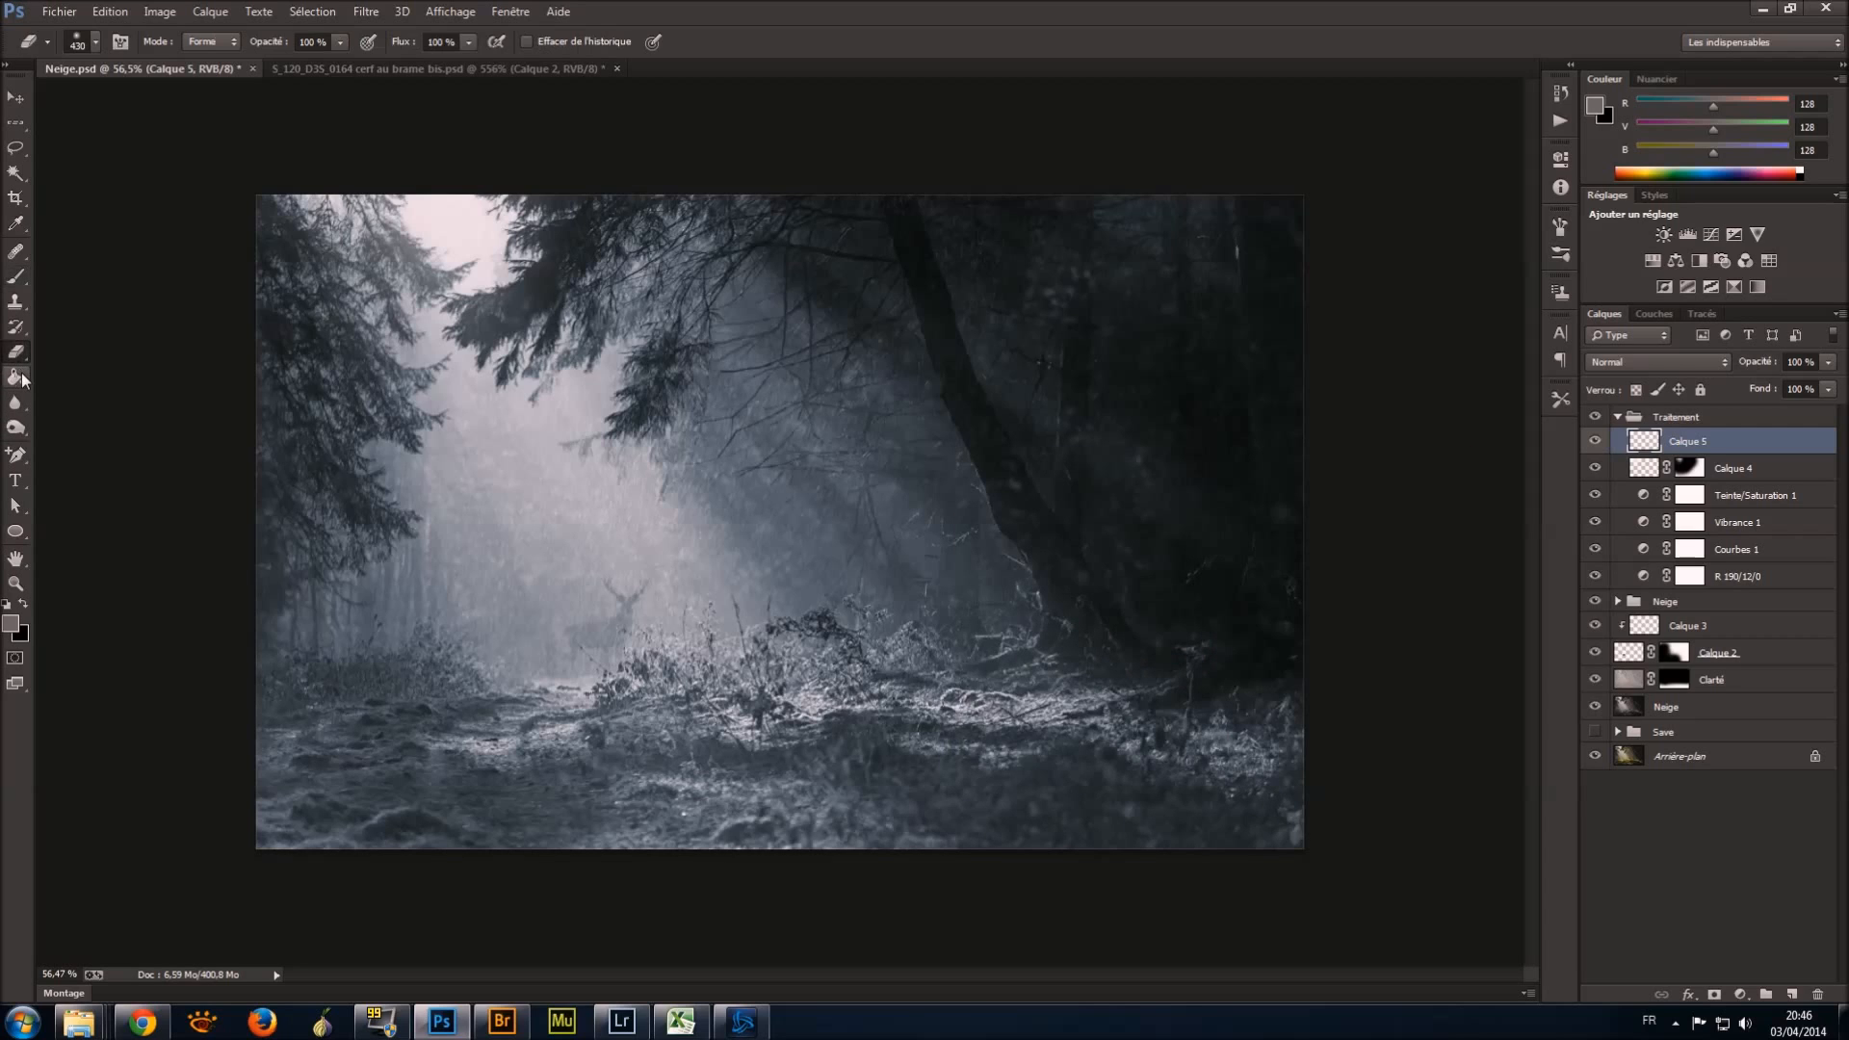
pyautogui.click(895, 482)
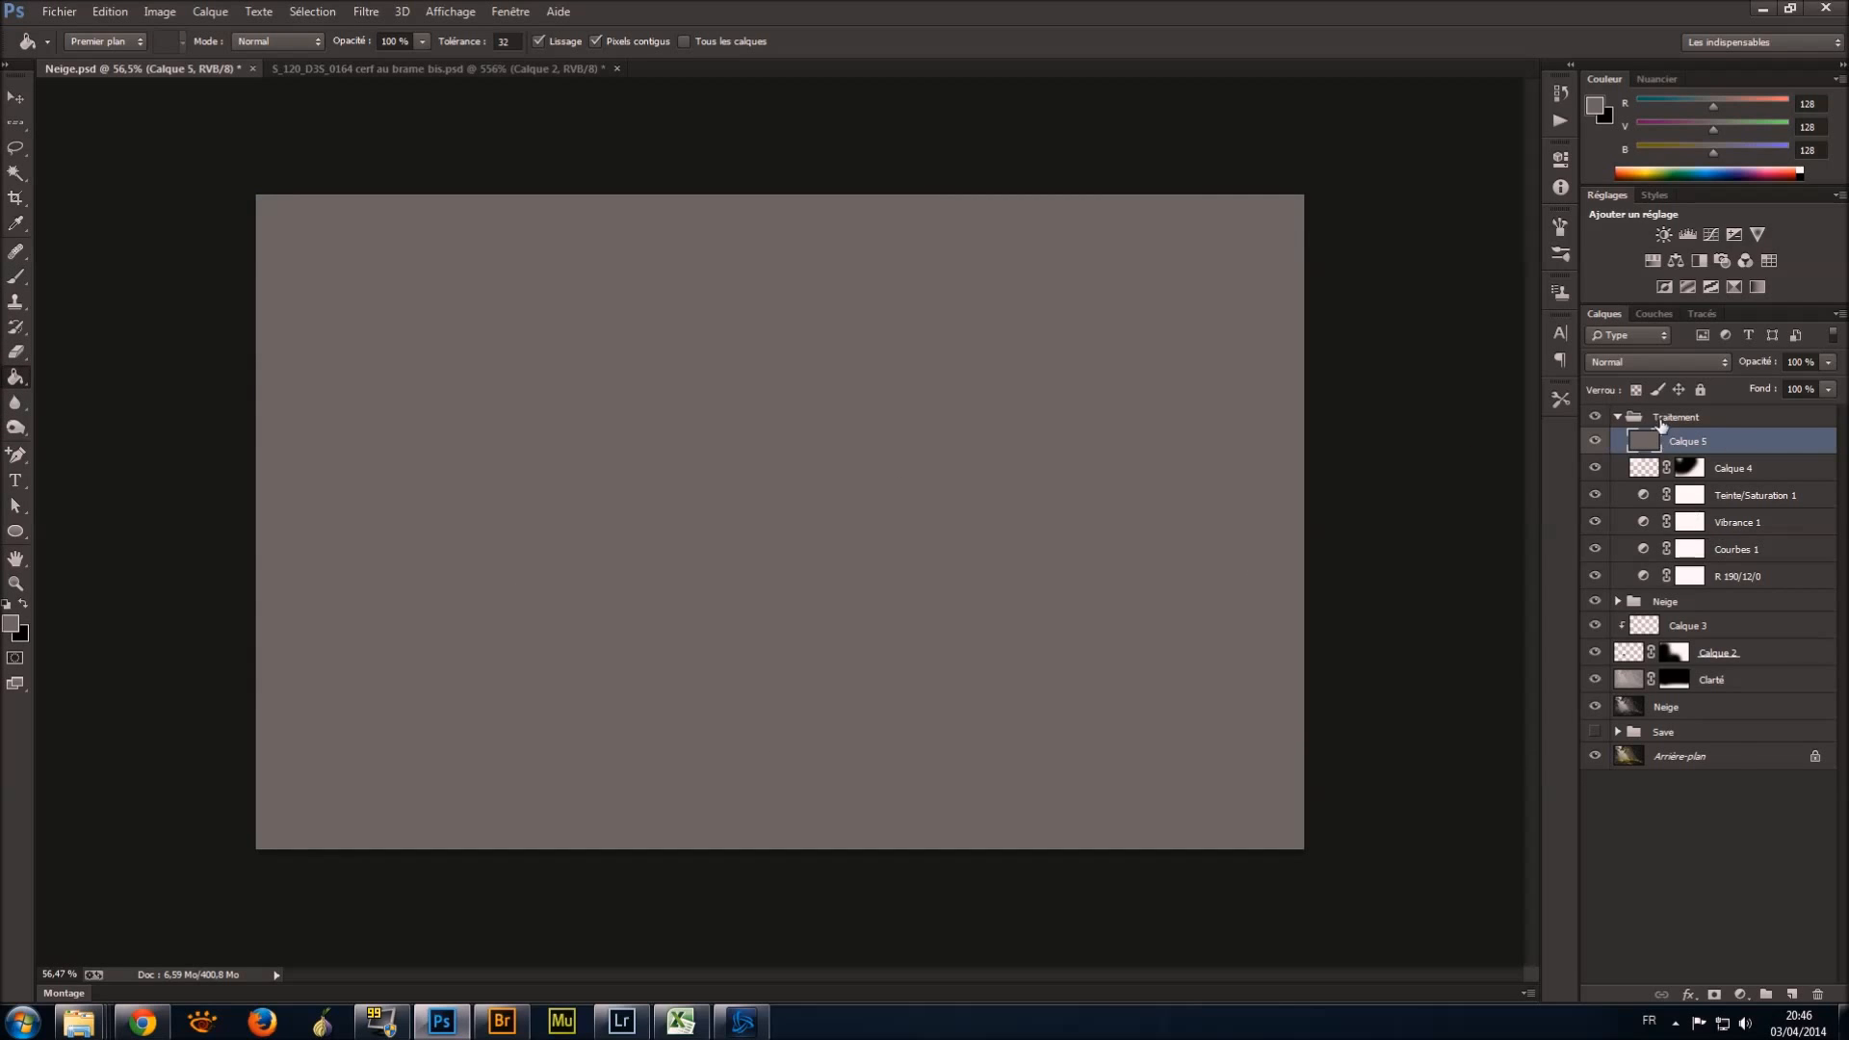
pyautogui.click(1657, 361)
pyautogui.click(1667, 634)
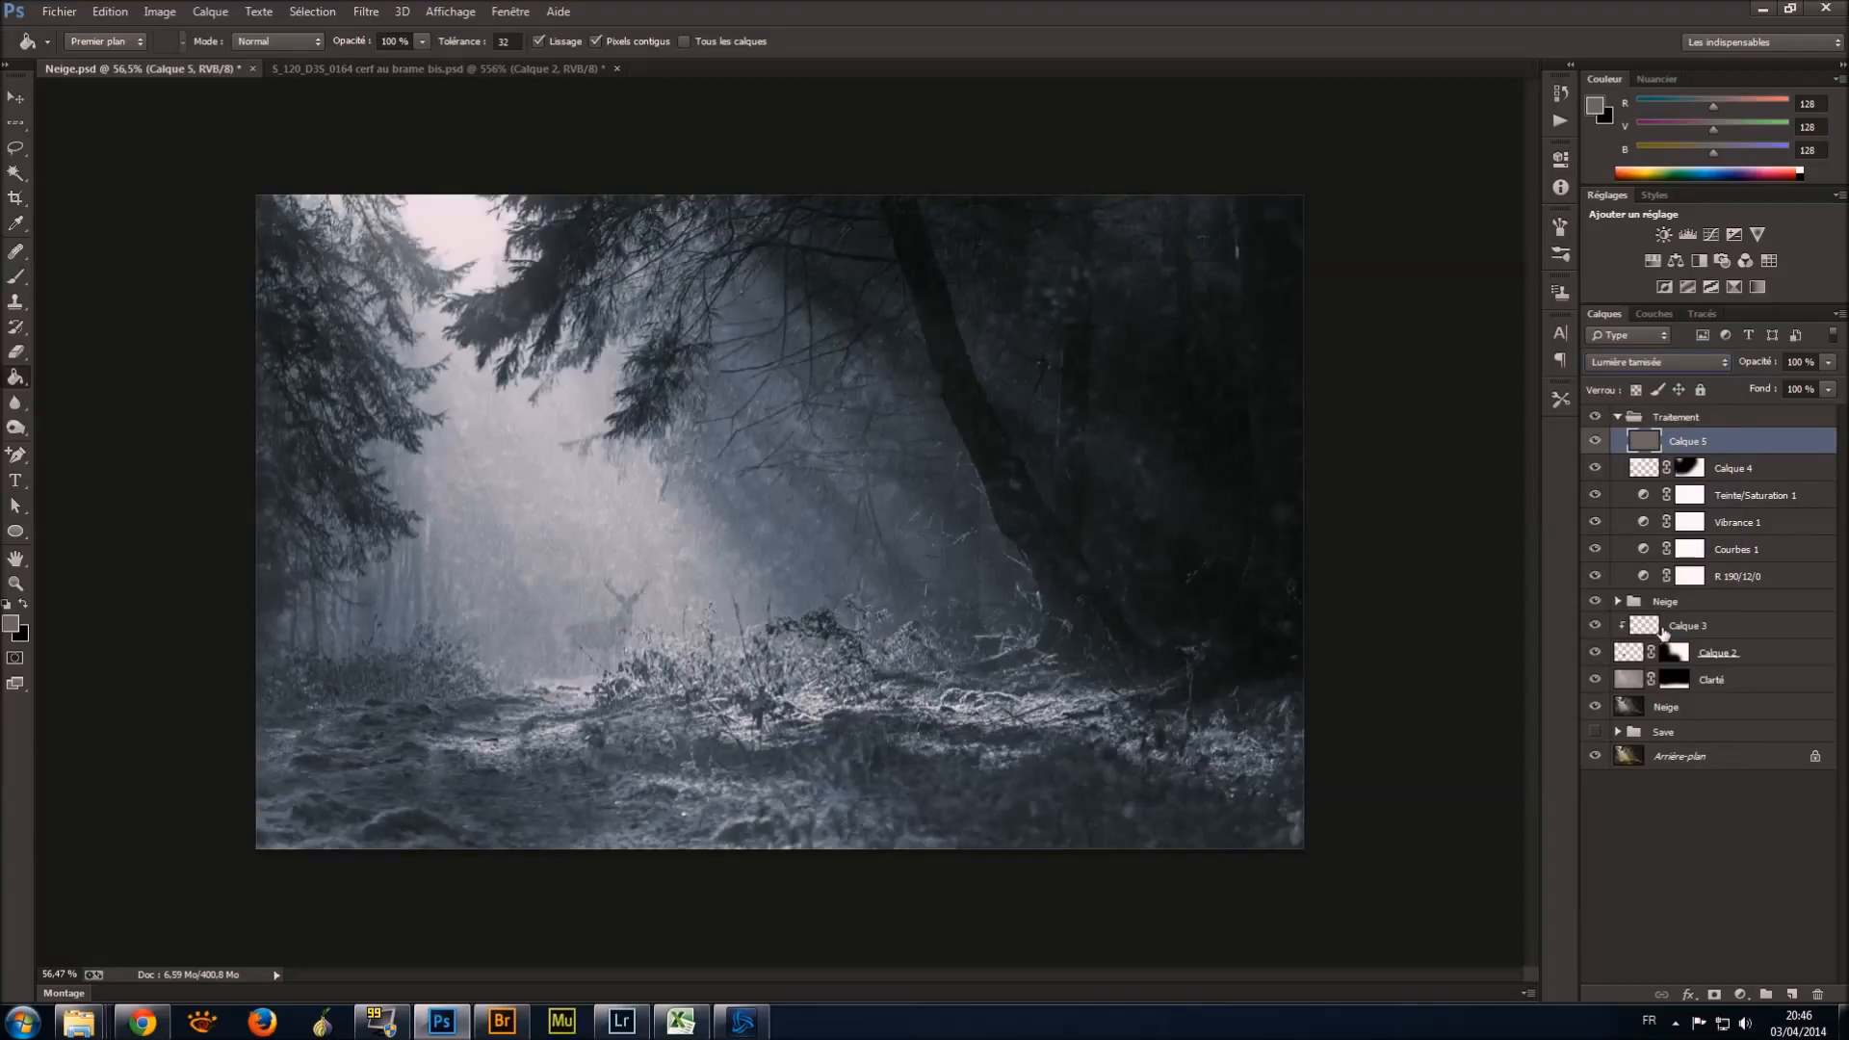
# Set the foreground colour to white (#ffffff) and take up the Brush for lightening on the grey layer.
pyautogui.click(15, 223)
pyautogui.click(10, 623)
pyautogui.write('ffffff')
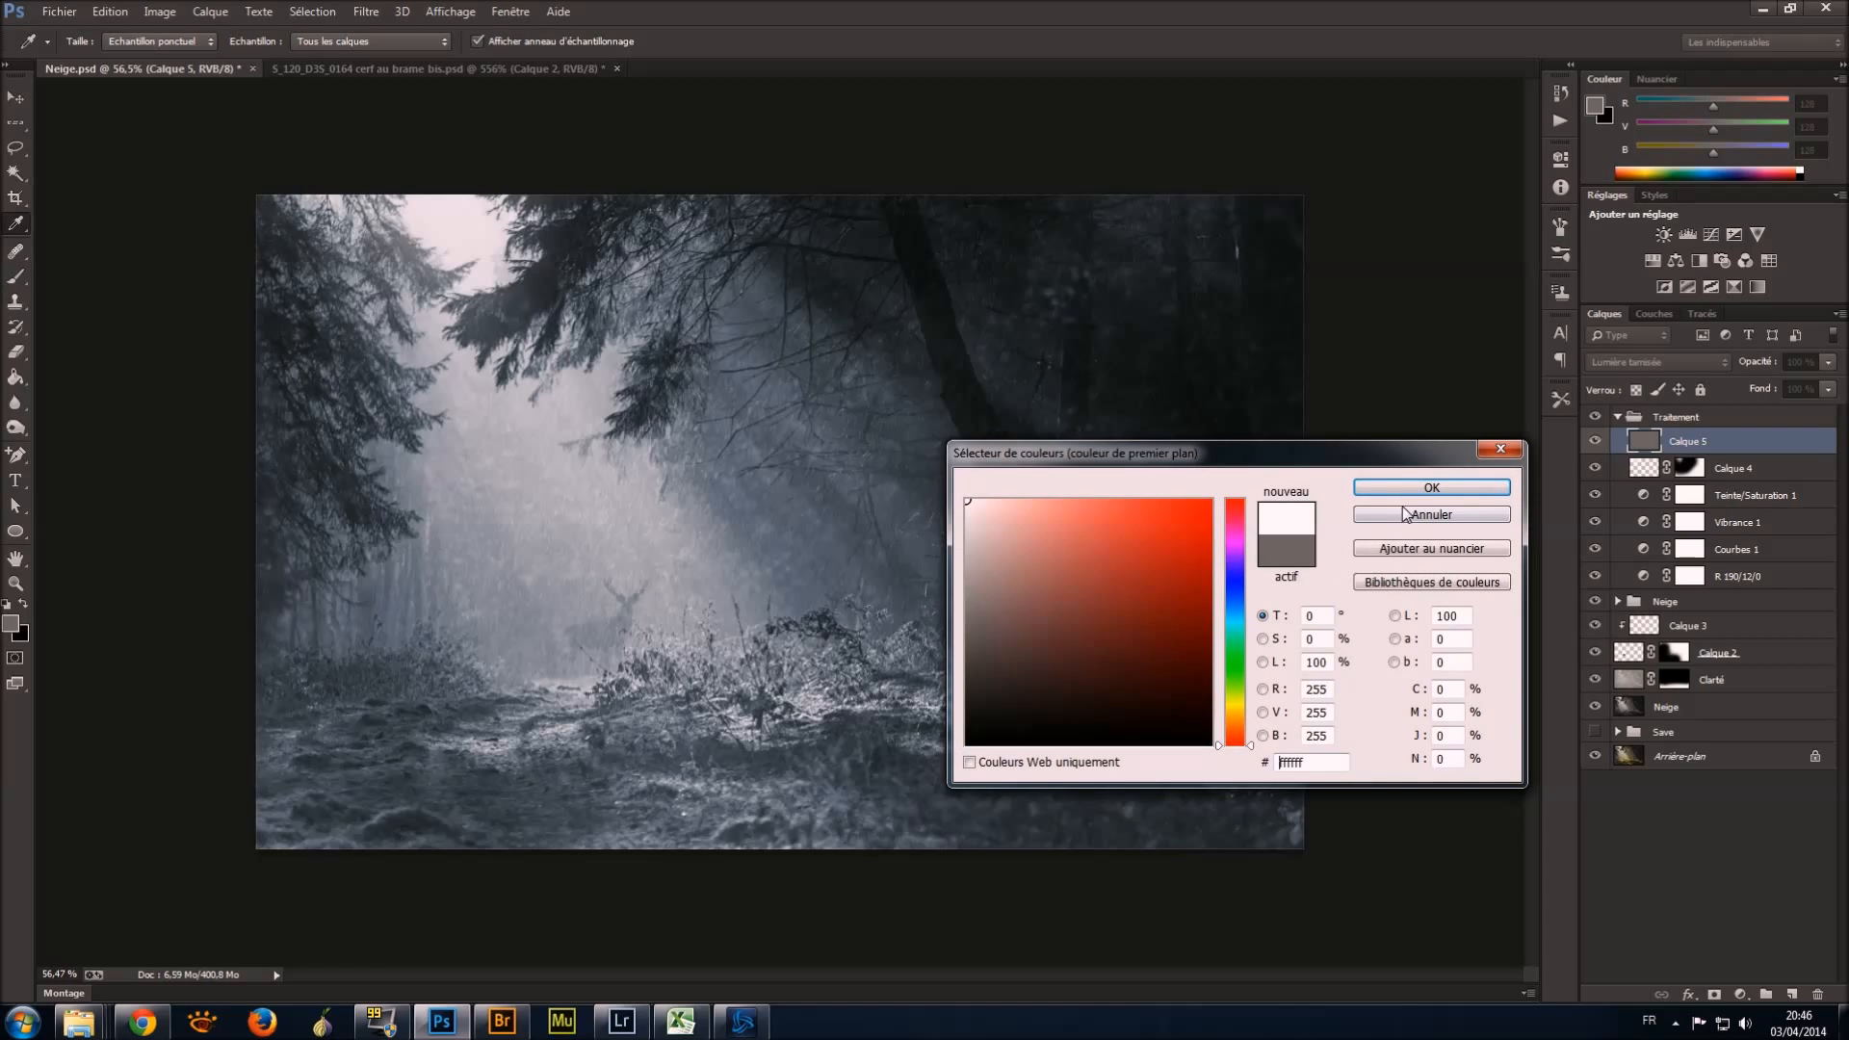
pyautogui.press('Return')
pyautogui.press('b')
# Lighten the ground in the foreground on the grey layer with a 51 px white brush, lowering its opacity from 8% to 5%.
pyautogui.press('alt')
pyautogui.scroll(8, 617, 676)
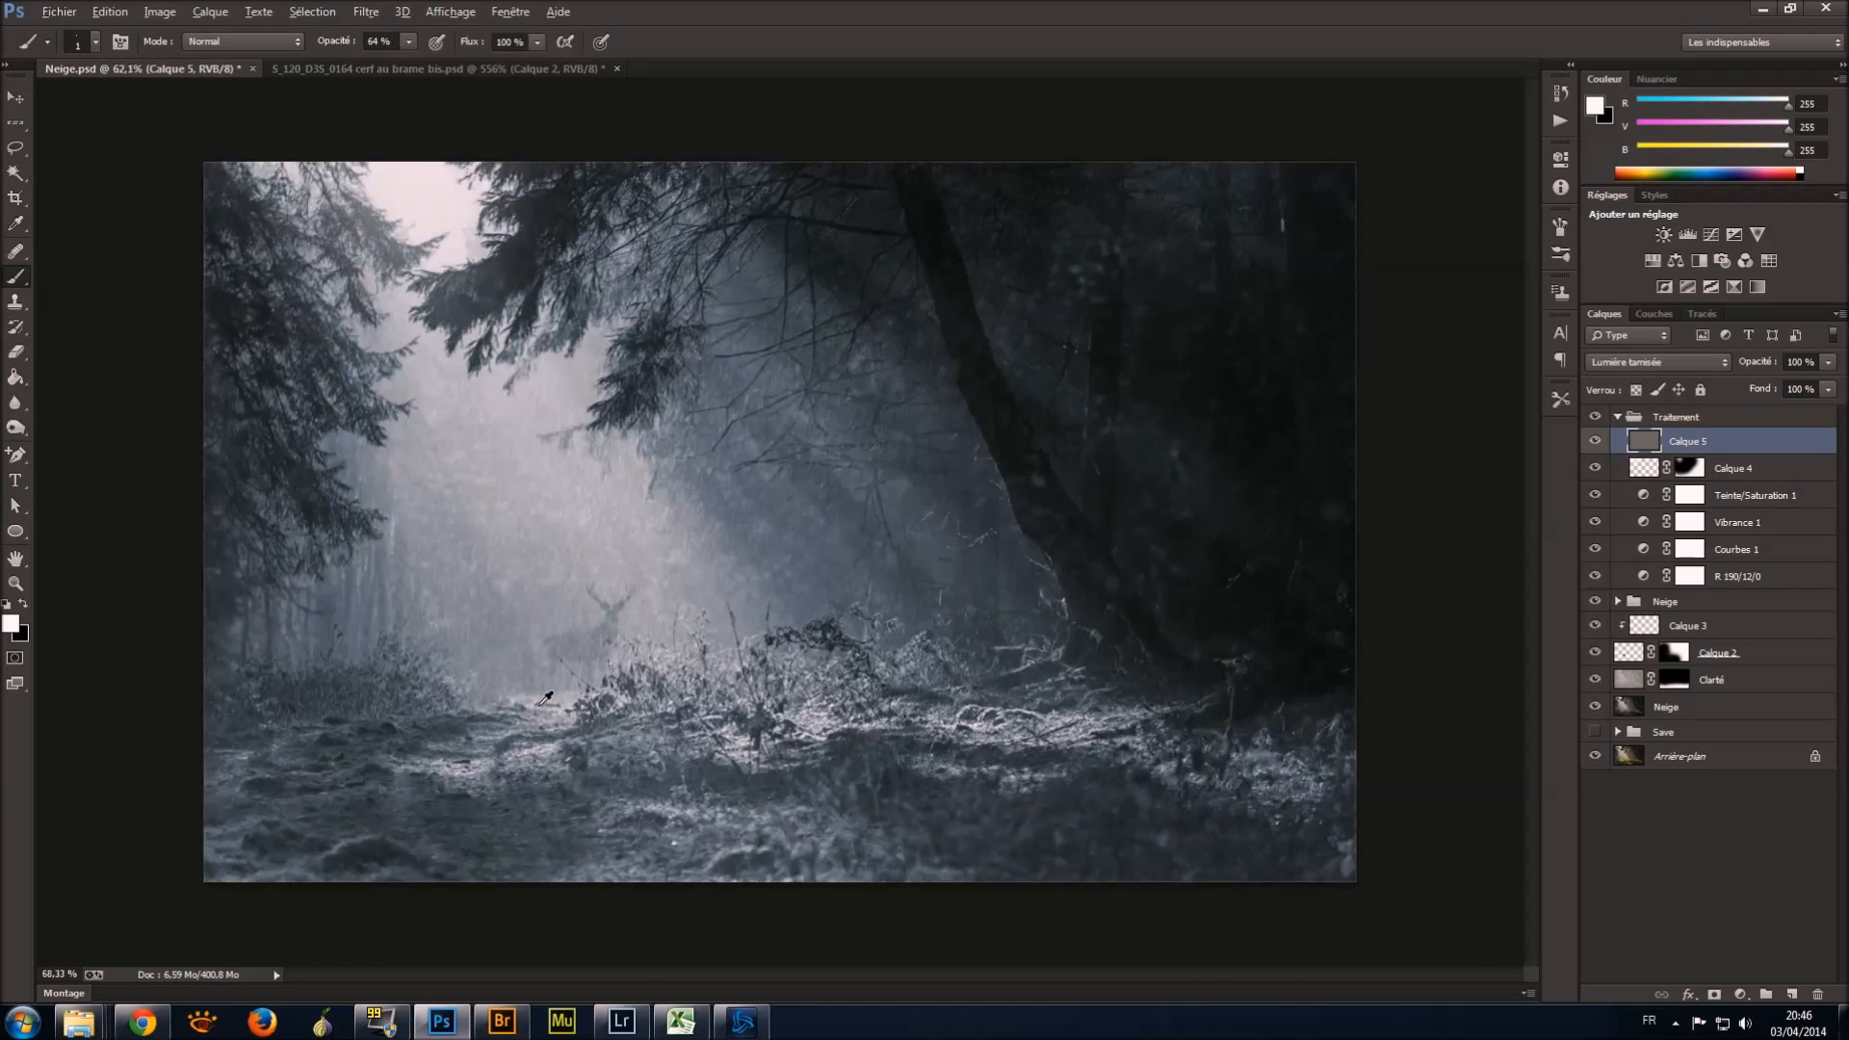
pyautogui.scroll(-8, 433, 705)
pyautogui.scroll(1, 291, 711)
pyautogui.moveTo(765, 975); pyautogui.dragTo(652, 977)
pyautogui.scroll(7, 603, 776)
pyautogui.click(95, 42)
pyautogui.moveTo(104, 103); pyautogui.dragTo(144, 103)
pyautogui.click(883, 5)
pyautogui.moveTo(408, 42); pyautogui.dragTo(421, 60)
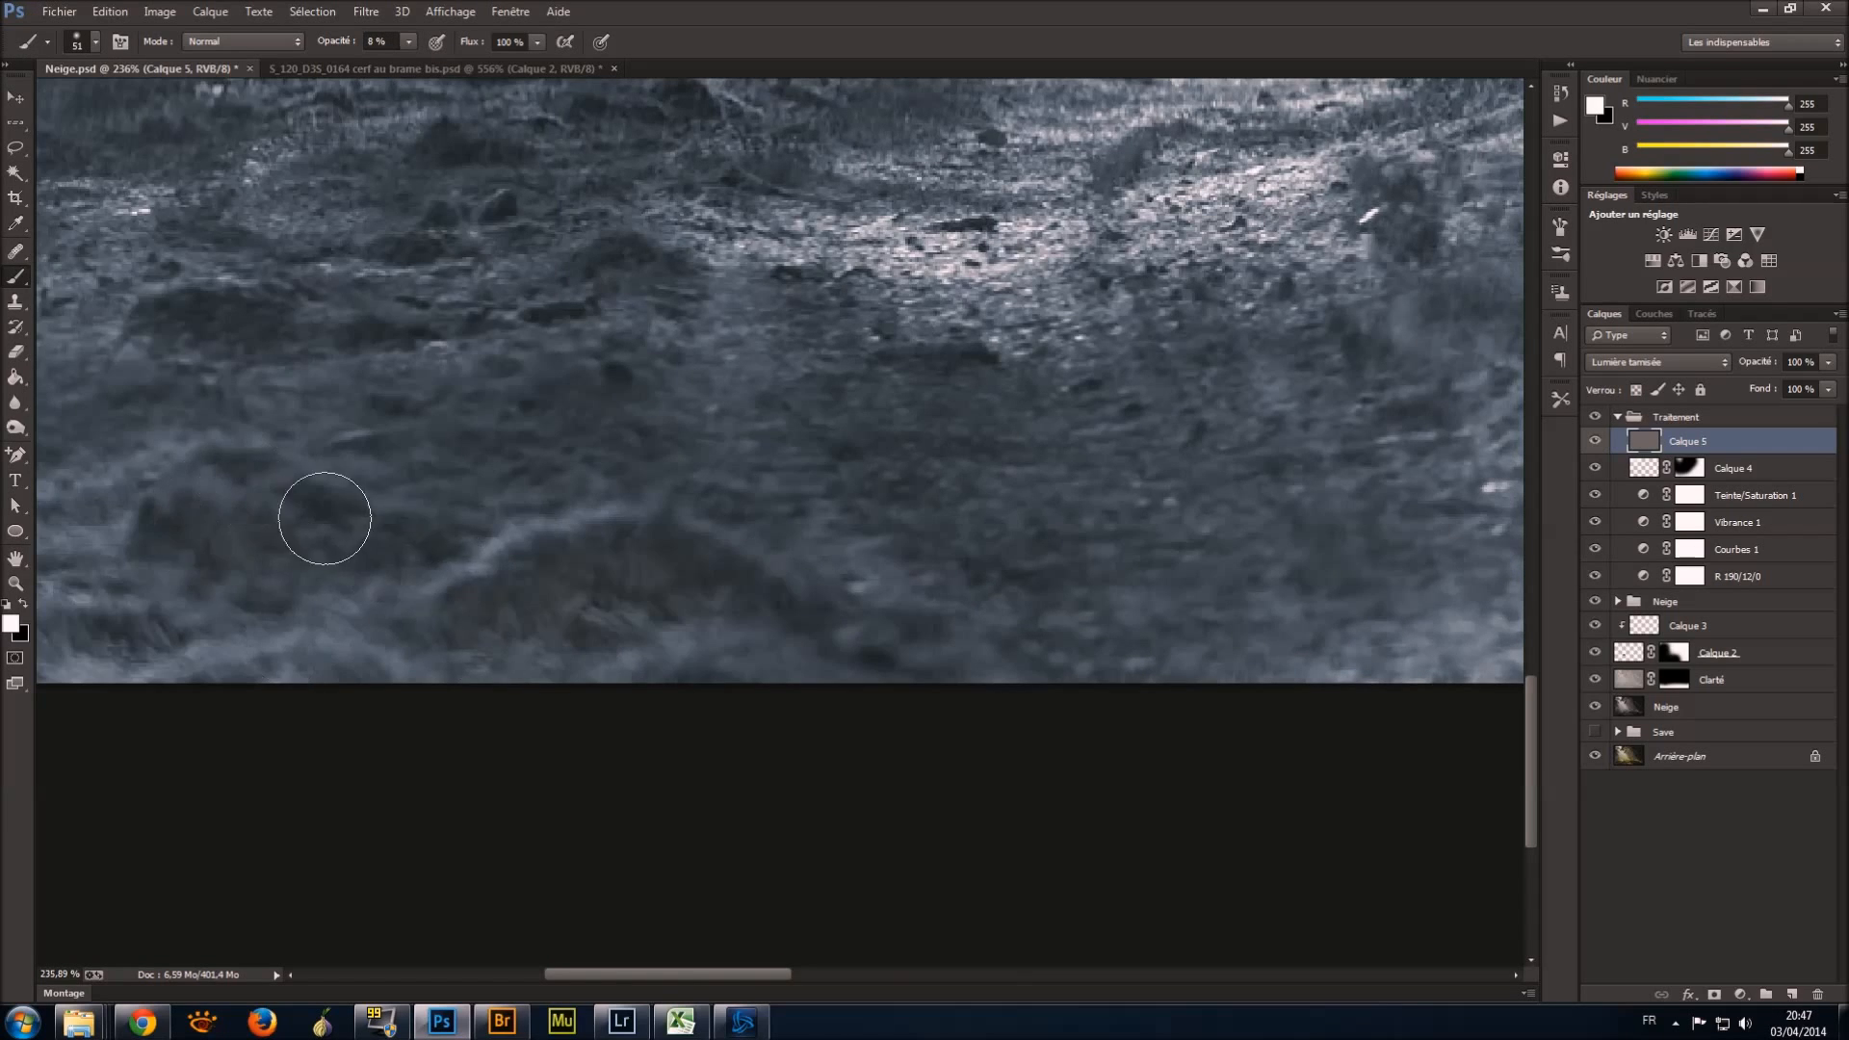
pyautogui.hscroll(-4, 511, 462)
pyautogui.scroll(5, 1268, 524)
pyautogui.press('0')
pyautogui.press('5')
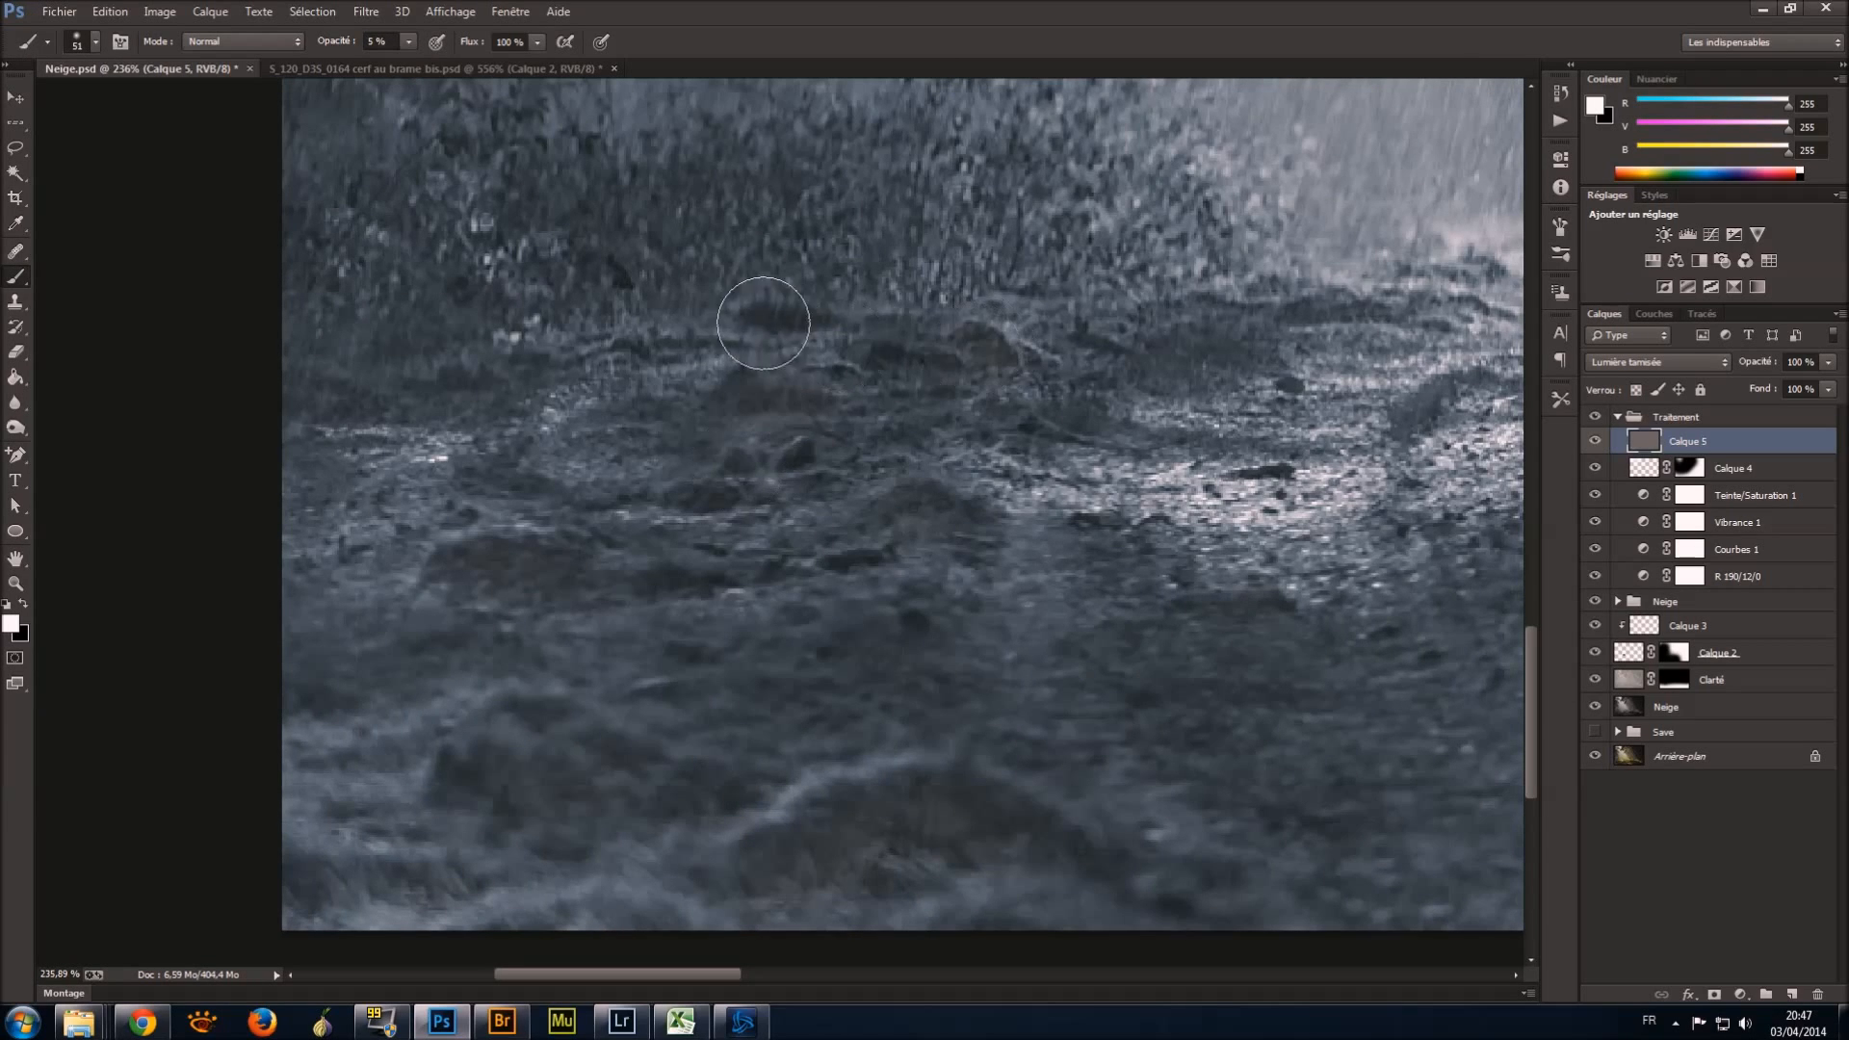
# Lighten the ground and grass at the lower right on the grey layer with a 175 px white brush at 5% opacity.
pyautogui.hscroll(5, 674, 414)
pyautogui.scroll(-2, 841, 476)
pyautogui.hscroll(5, 841, 477)
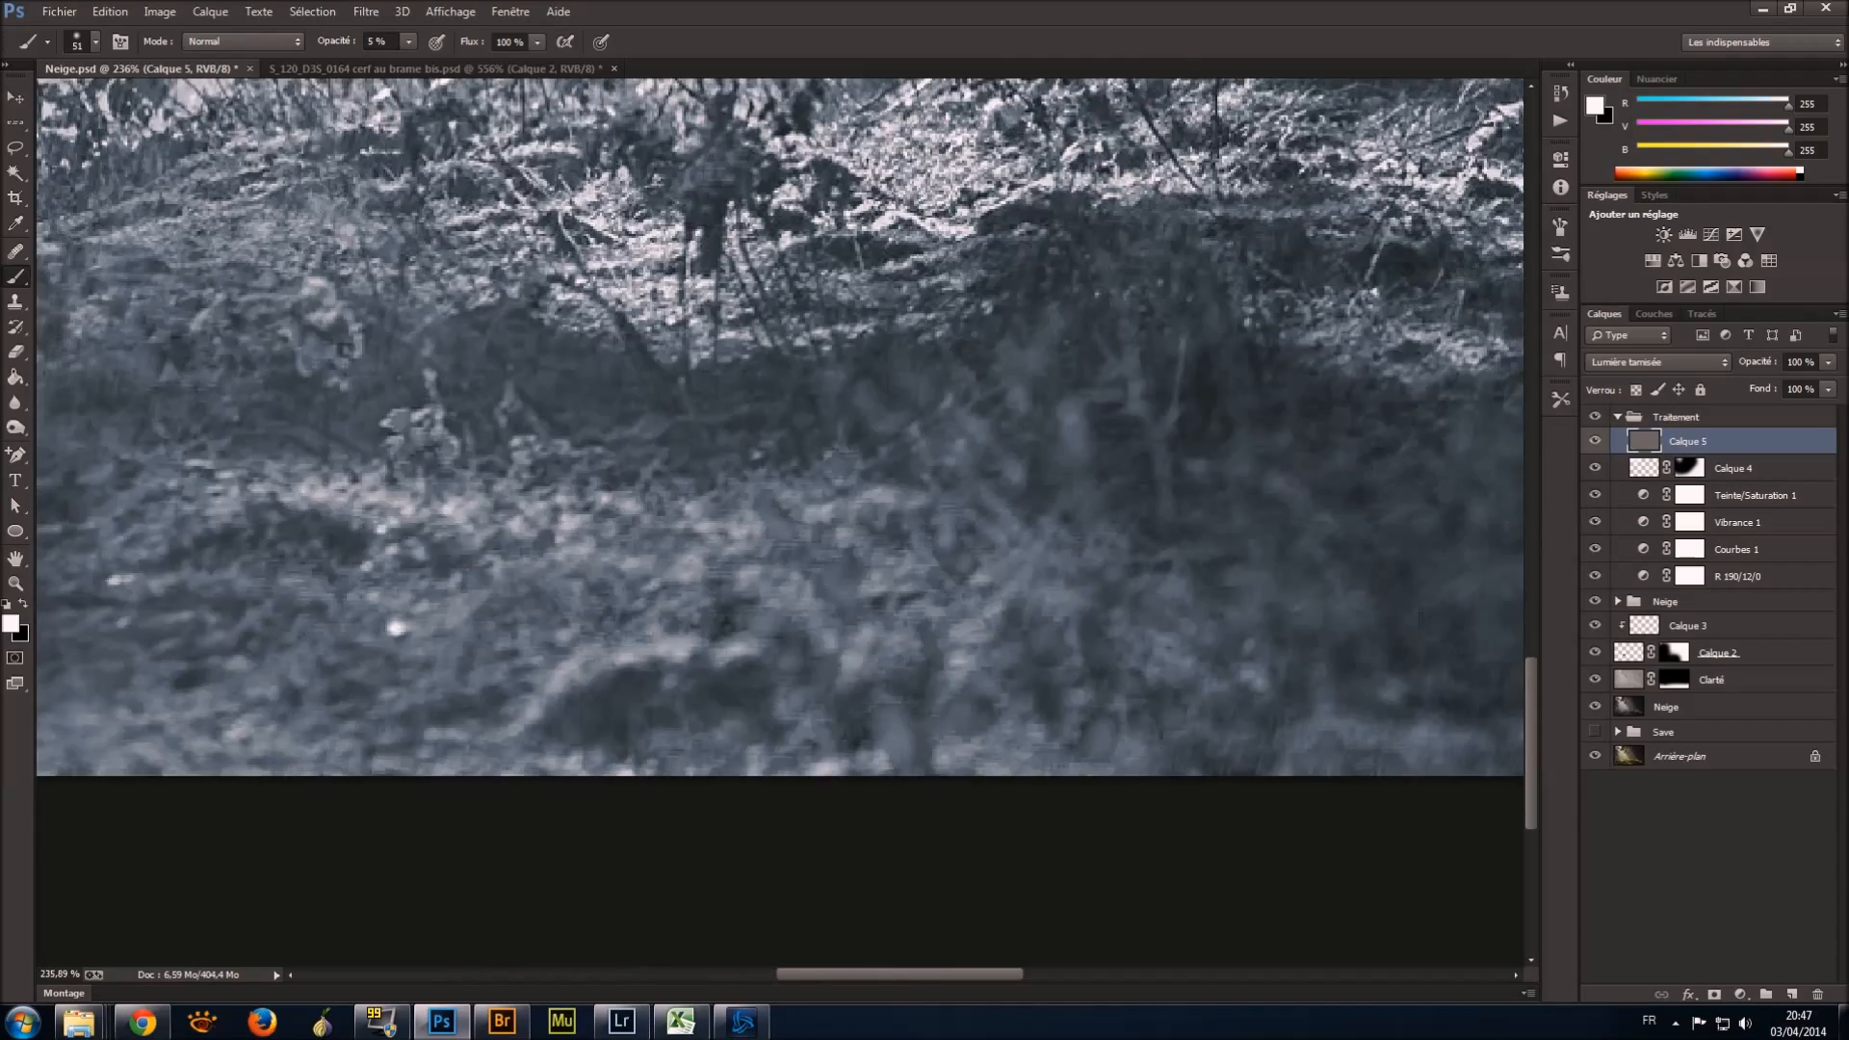
pyautogui.scroll(-13, 1302, 867)
pyautogui.scroll(11, 1302, 867)
pyautogui.click(96, 42)
pyautogui.moveTo(1441, 611); pyautogui.dragTo(1071, 613)
pyautogui.scroll(-11, 1071, 612)
pyautogui.scroll(11, 322, 834)
pyautogui.scroll(-12, 508, 456)
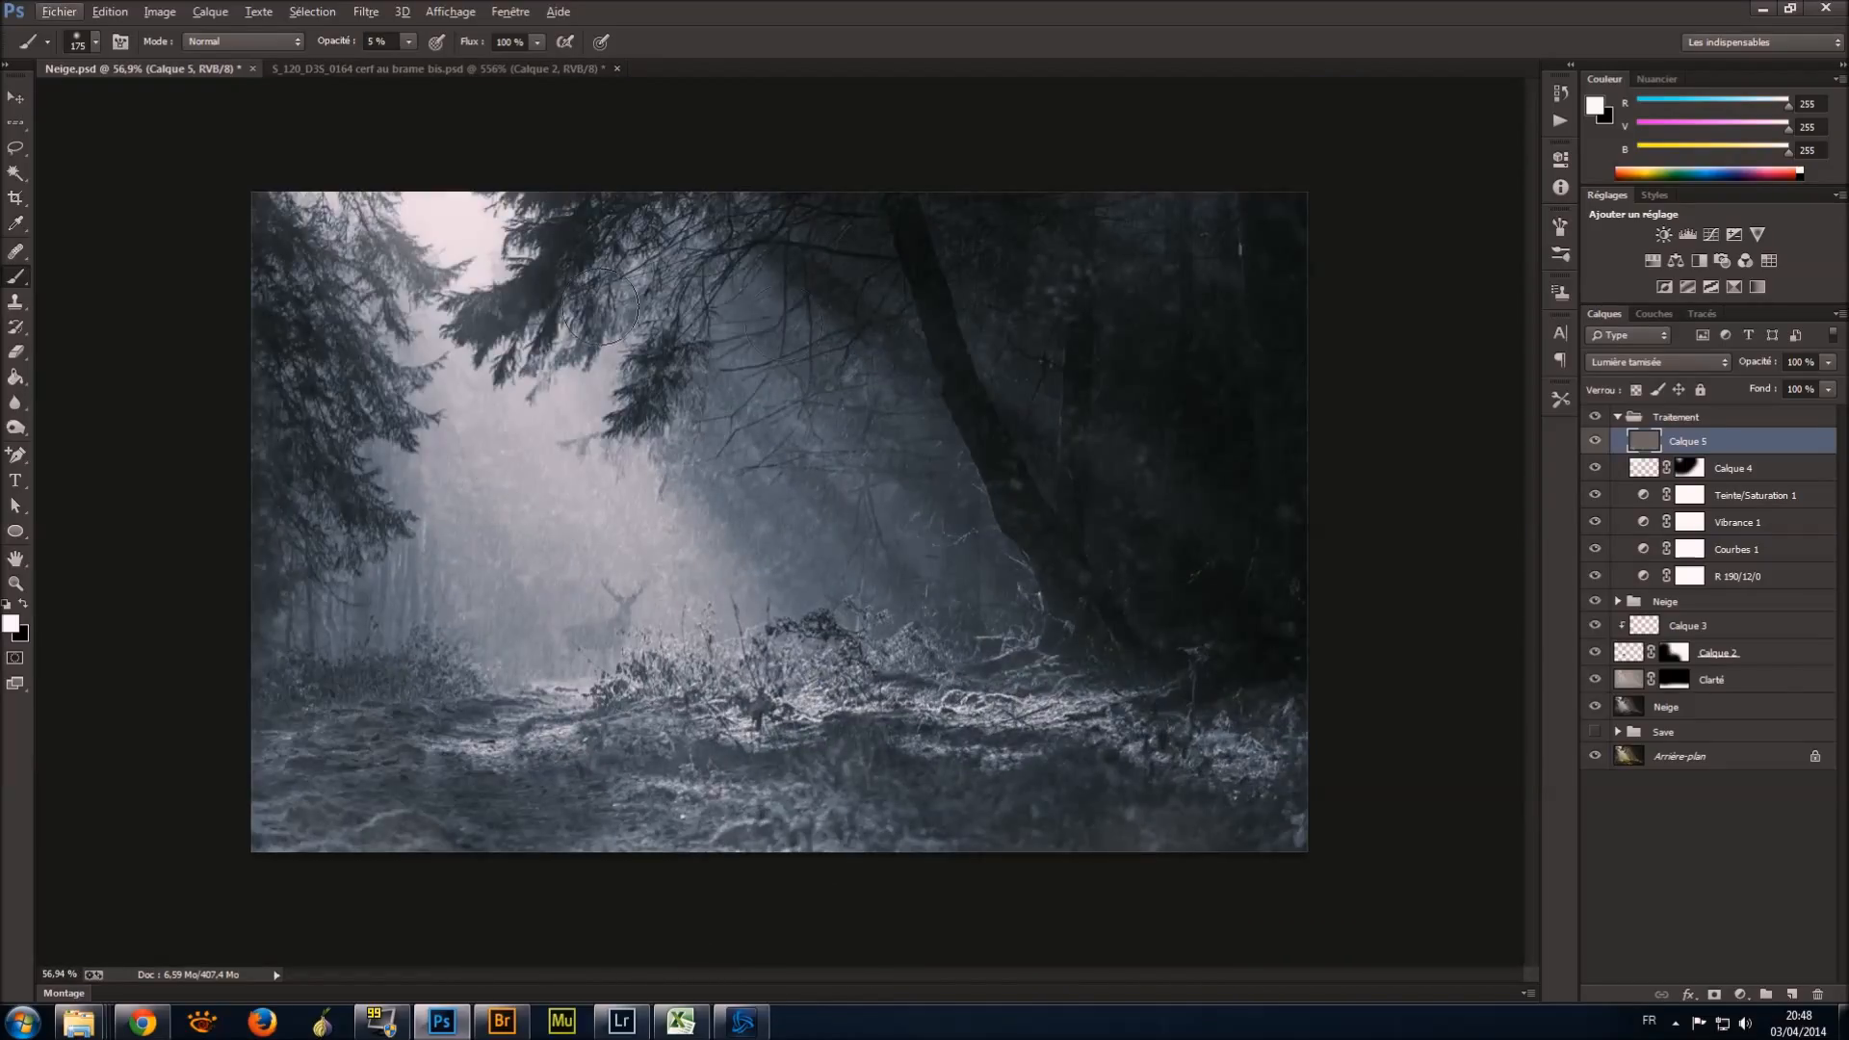
# Activate the Calque 4 mask and examine how the white glow covers the fir branches around the bright sky.
pyautogui.click(1598, 470)
pyautogui.click(1695, 468)
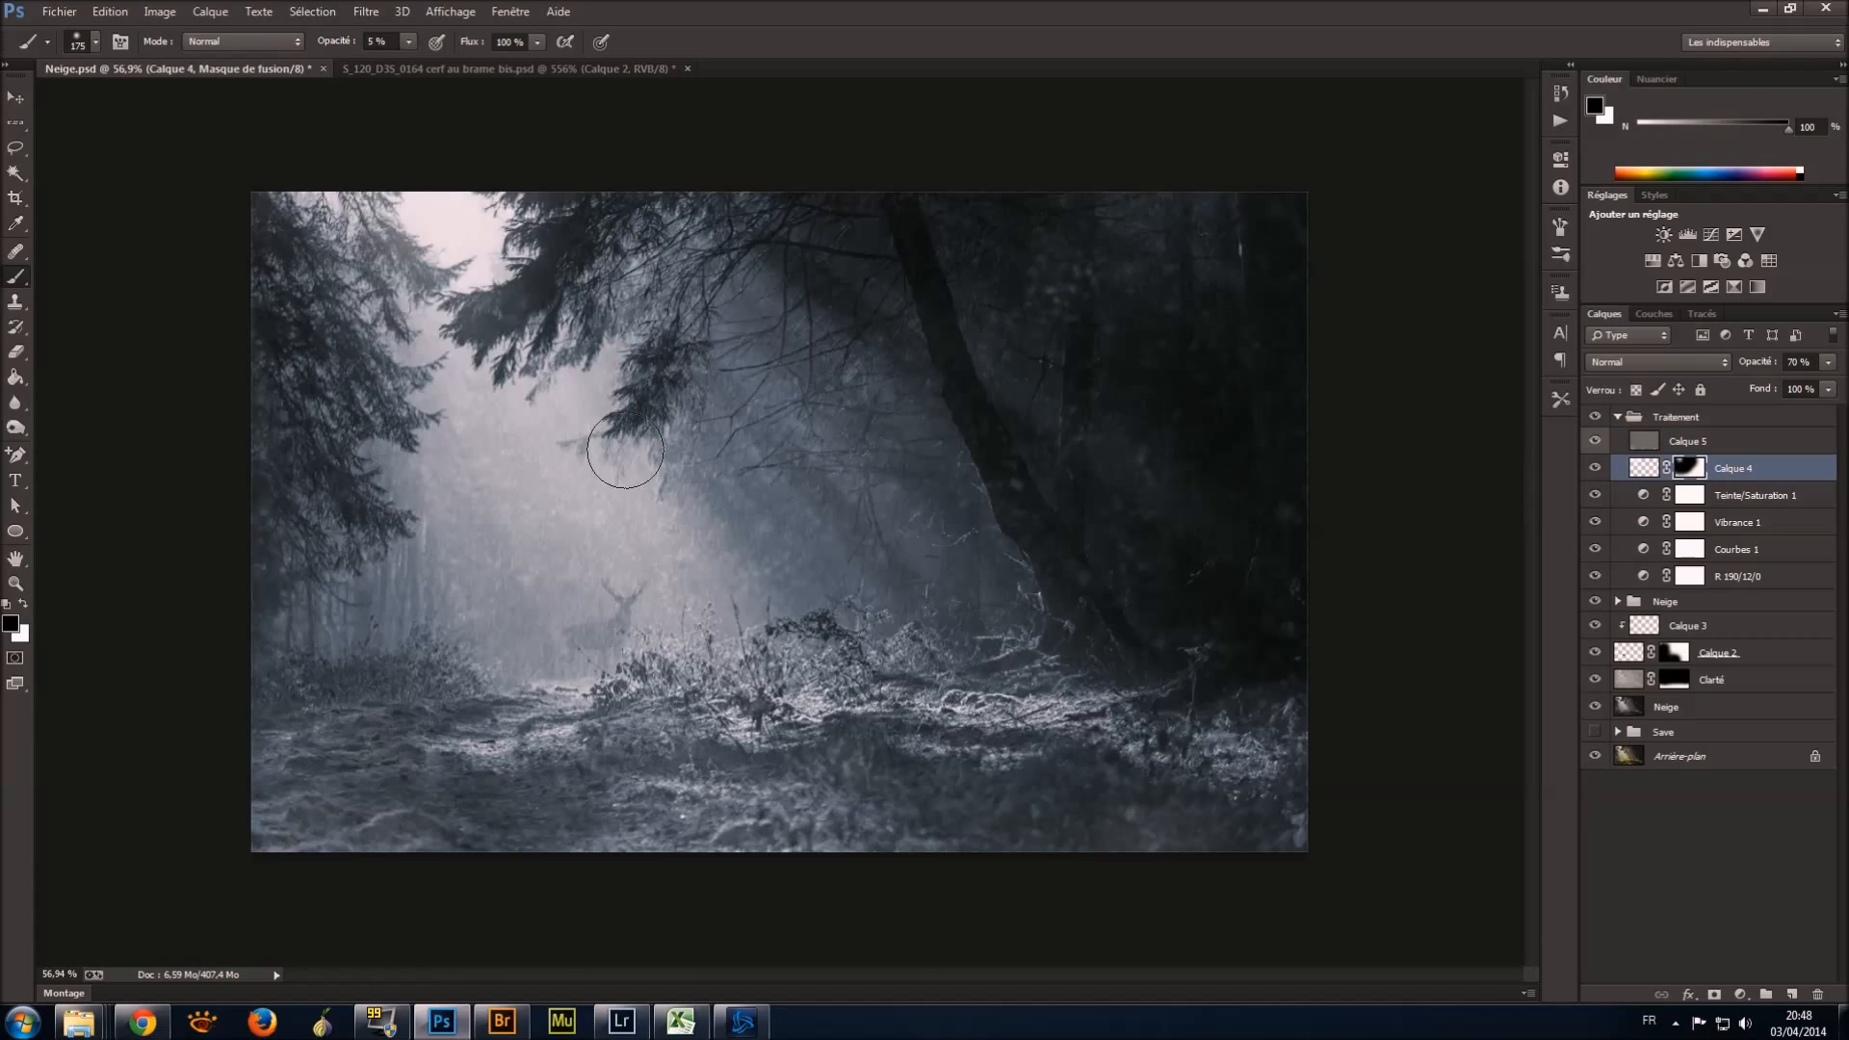
pyautogui.scroll(12, 420, 250)
pyautogui.scroll(5, 734, 917)
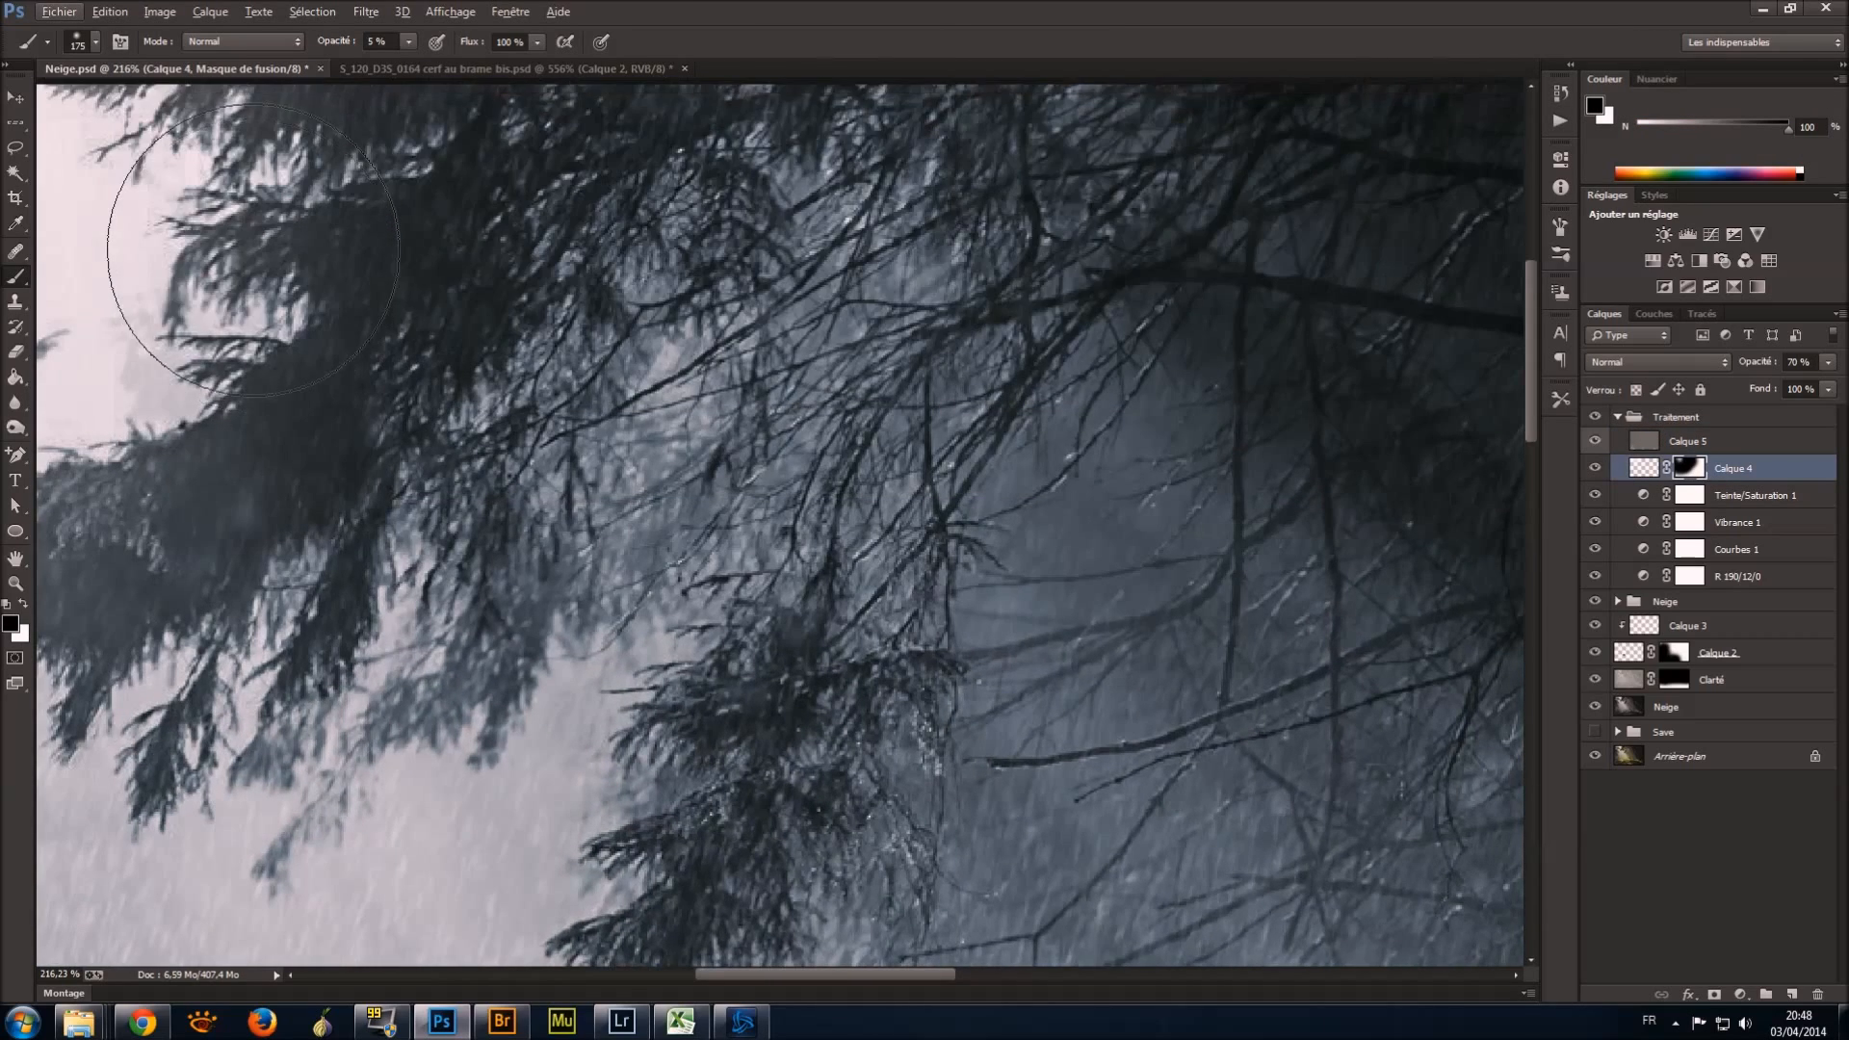
pyautogui.scroll(-1, 732, 917)
pyautogui.hscroll(-3, 665, 819)
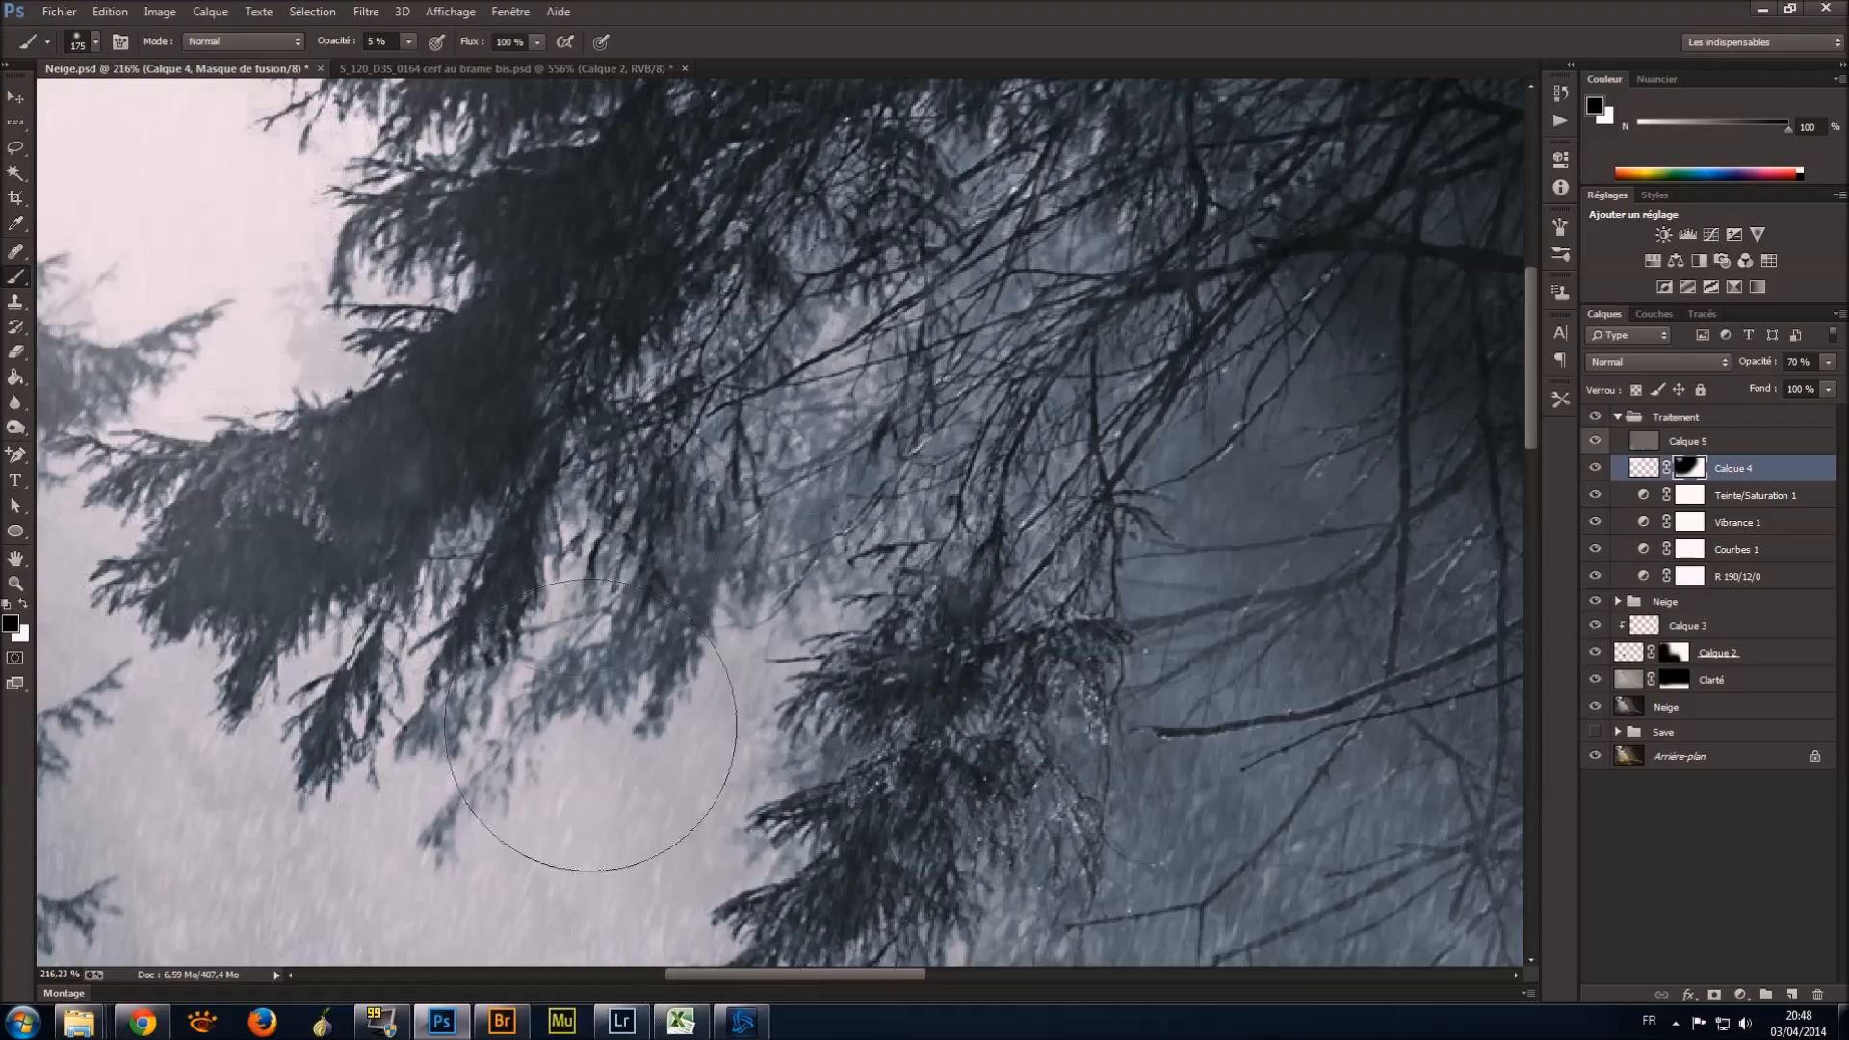
pyautogui.scroll(-2, 477, 367)
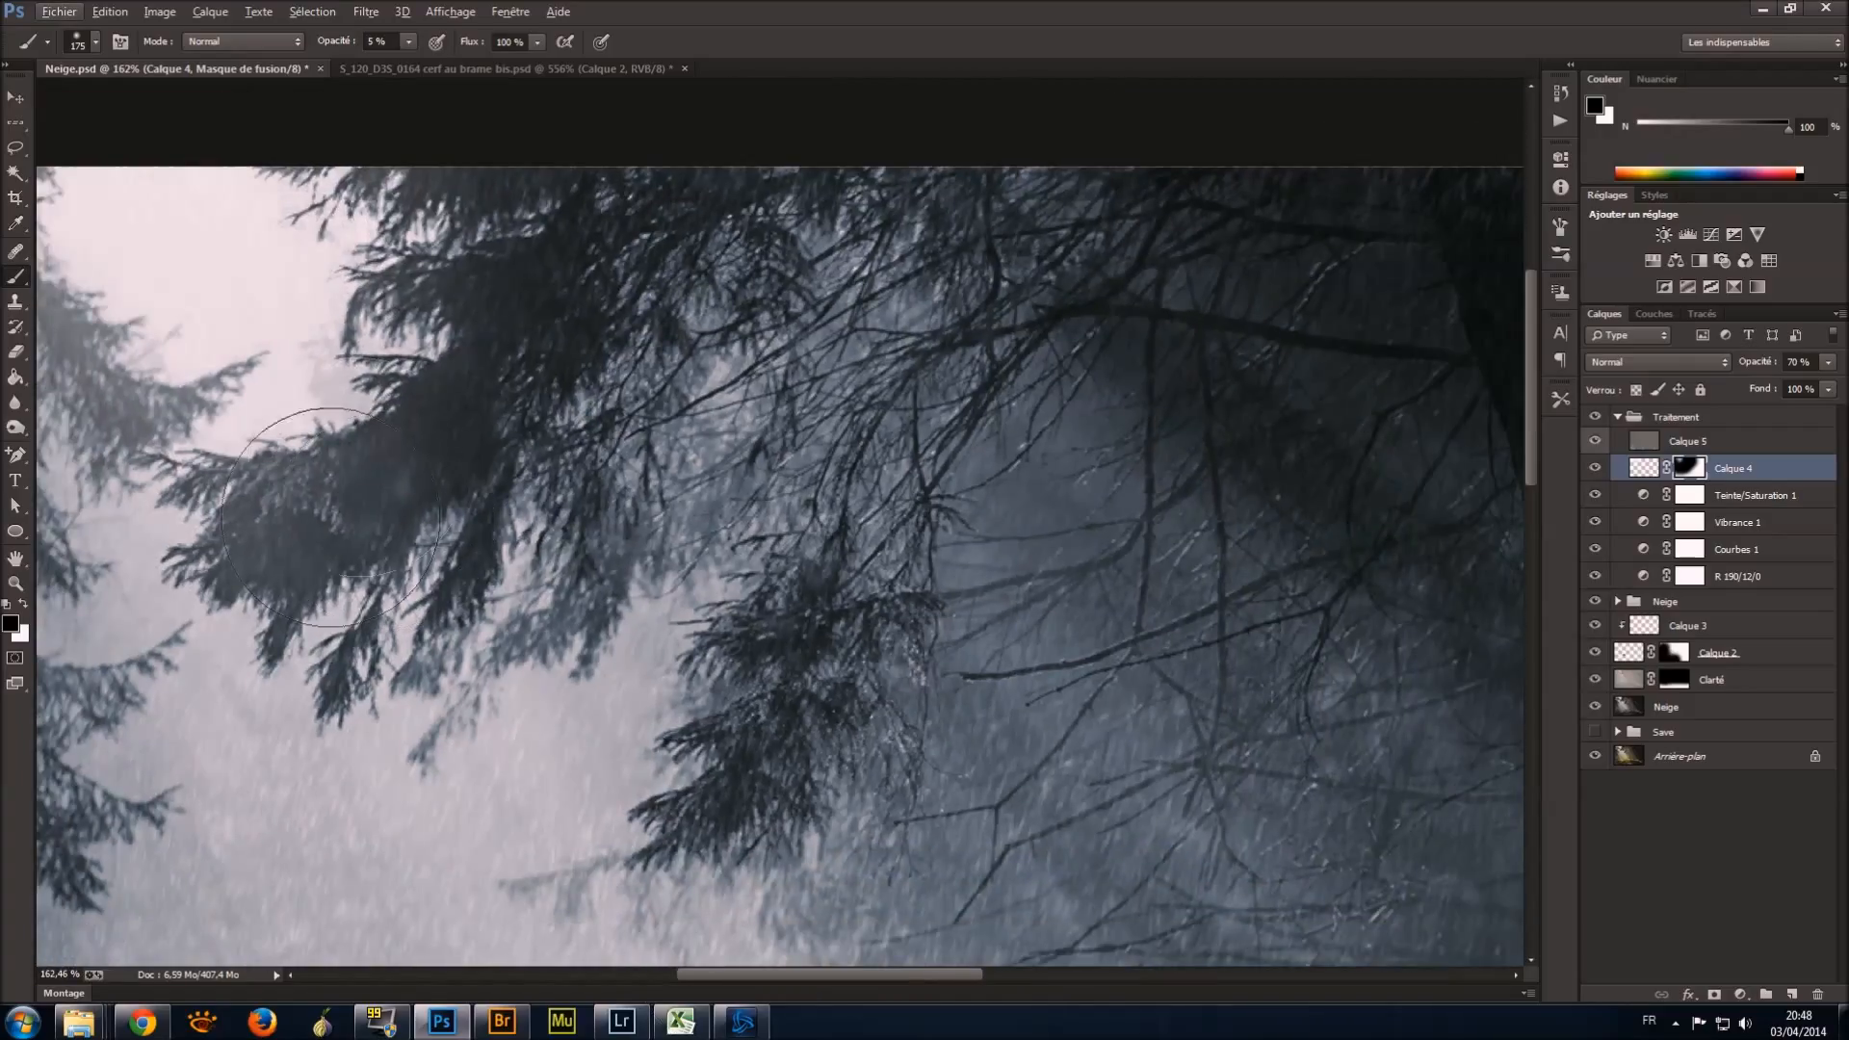
pyautogui.click(97, 41)
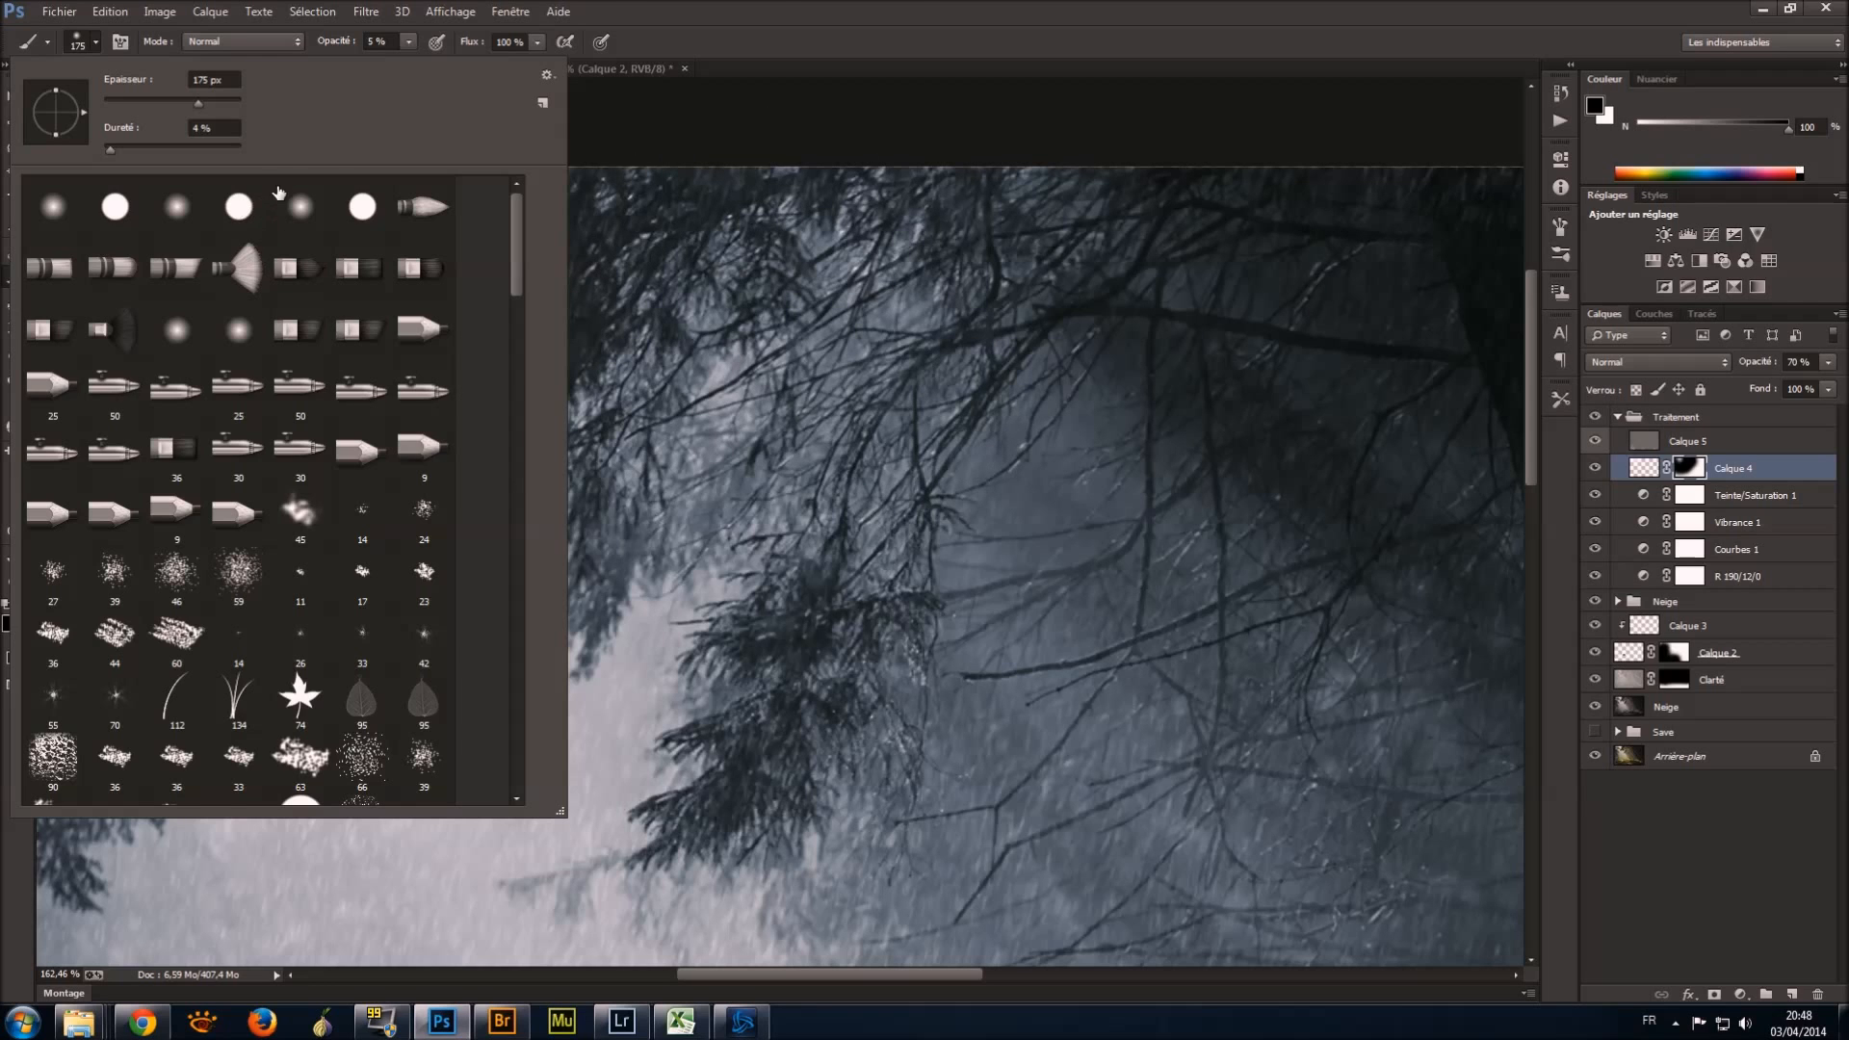
pyautogui.press('Return')
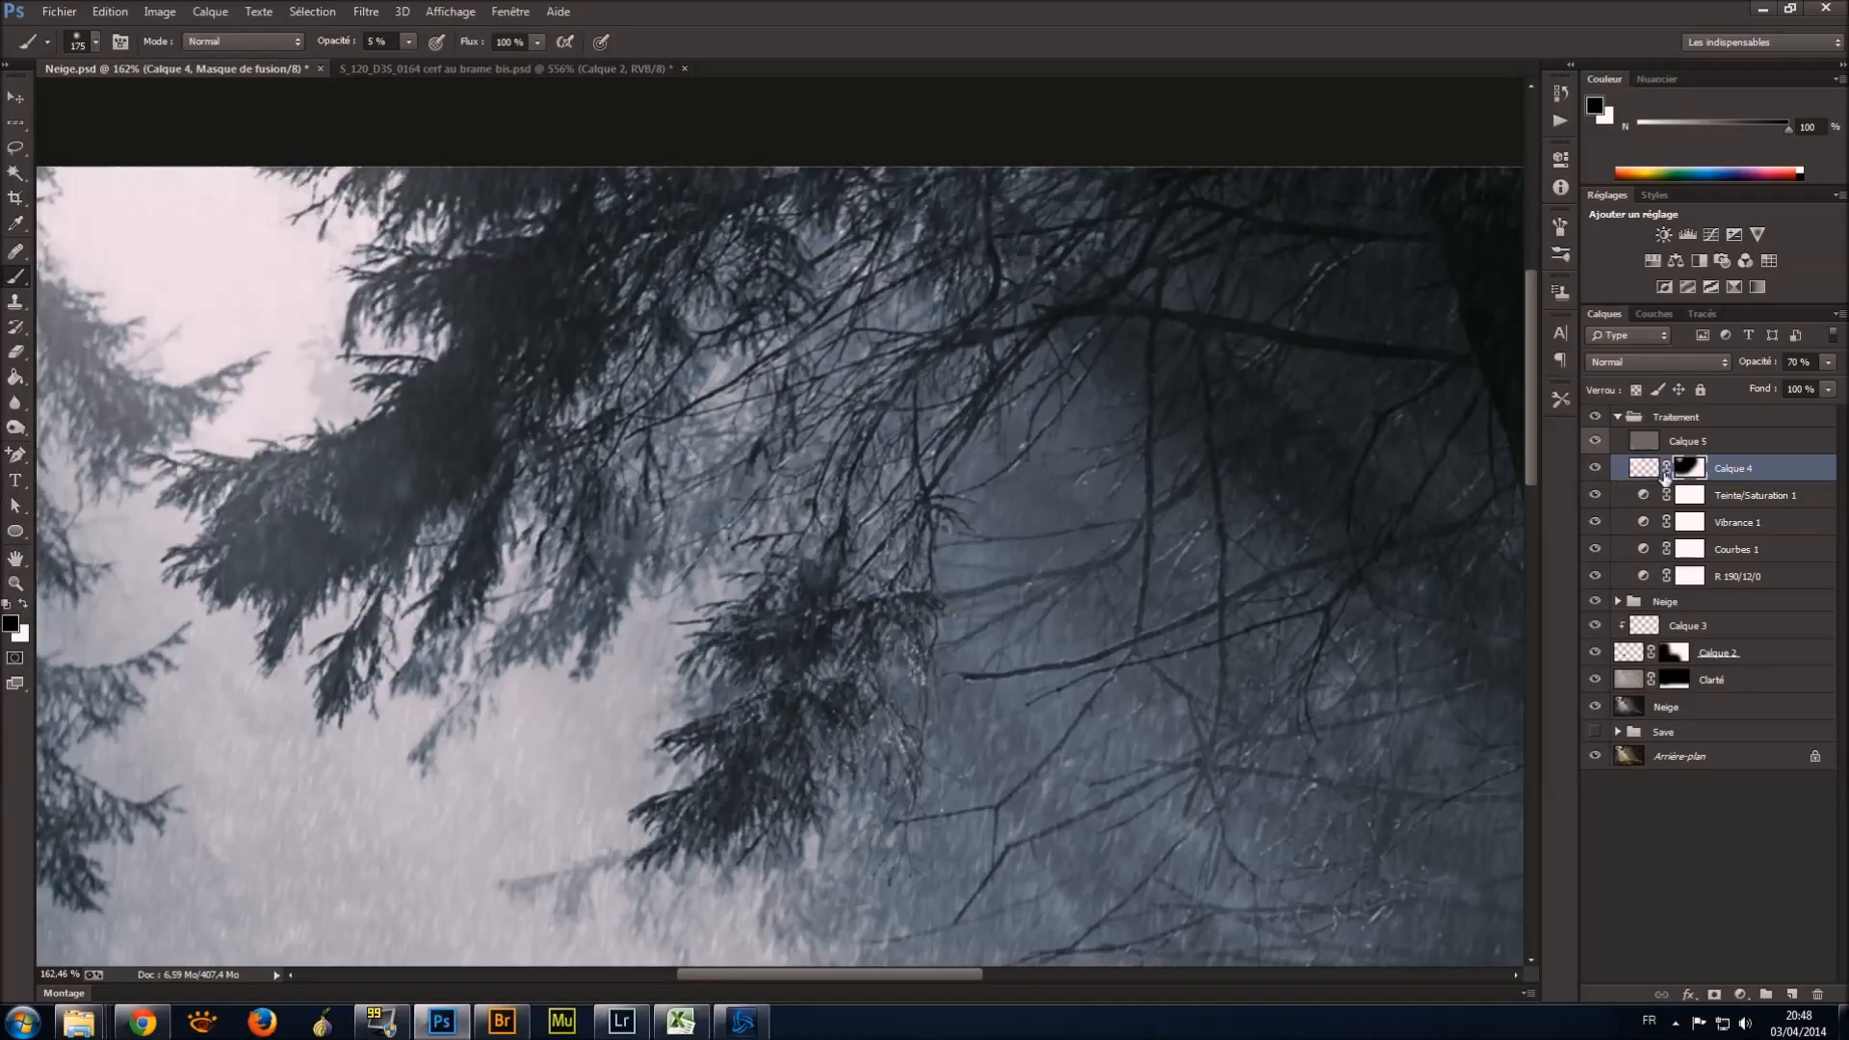
# Rename the glow layer Calque 4 as Halo.
pyautogui.doubleClick(1734, 469)
pyautogui.write('Halo')
pyautogui.press('Return')
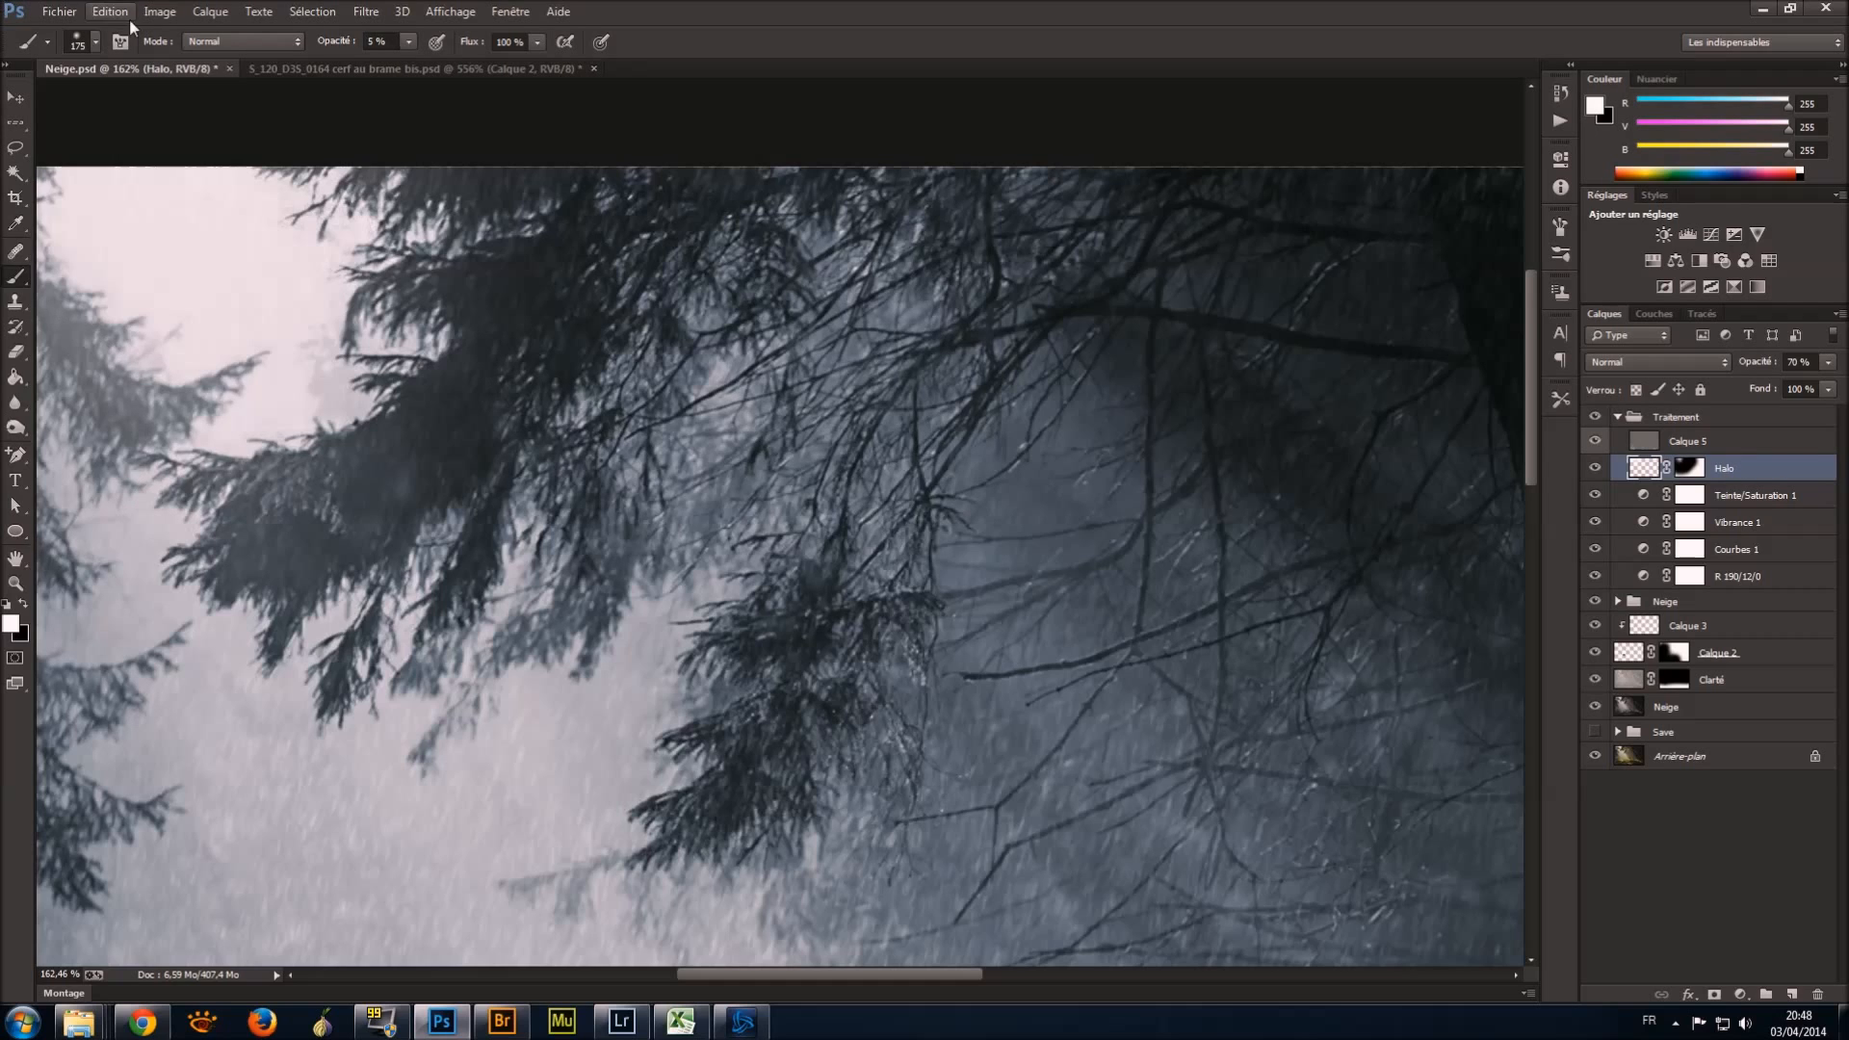
# Darken the hanging fir branches beside the sky by painting on the Halo layer itself with a black brush at 61% opacity.
pyautogui.click(15, 605)
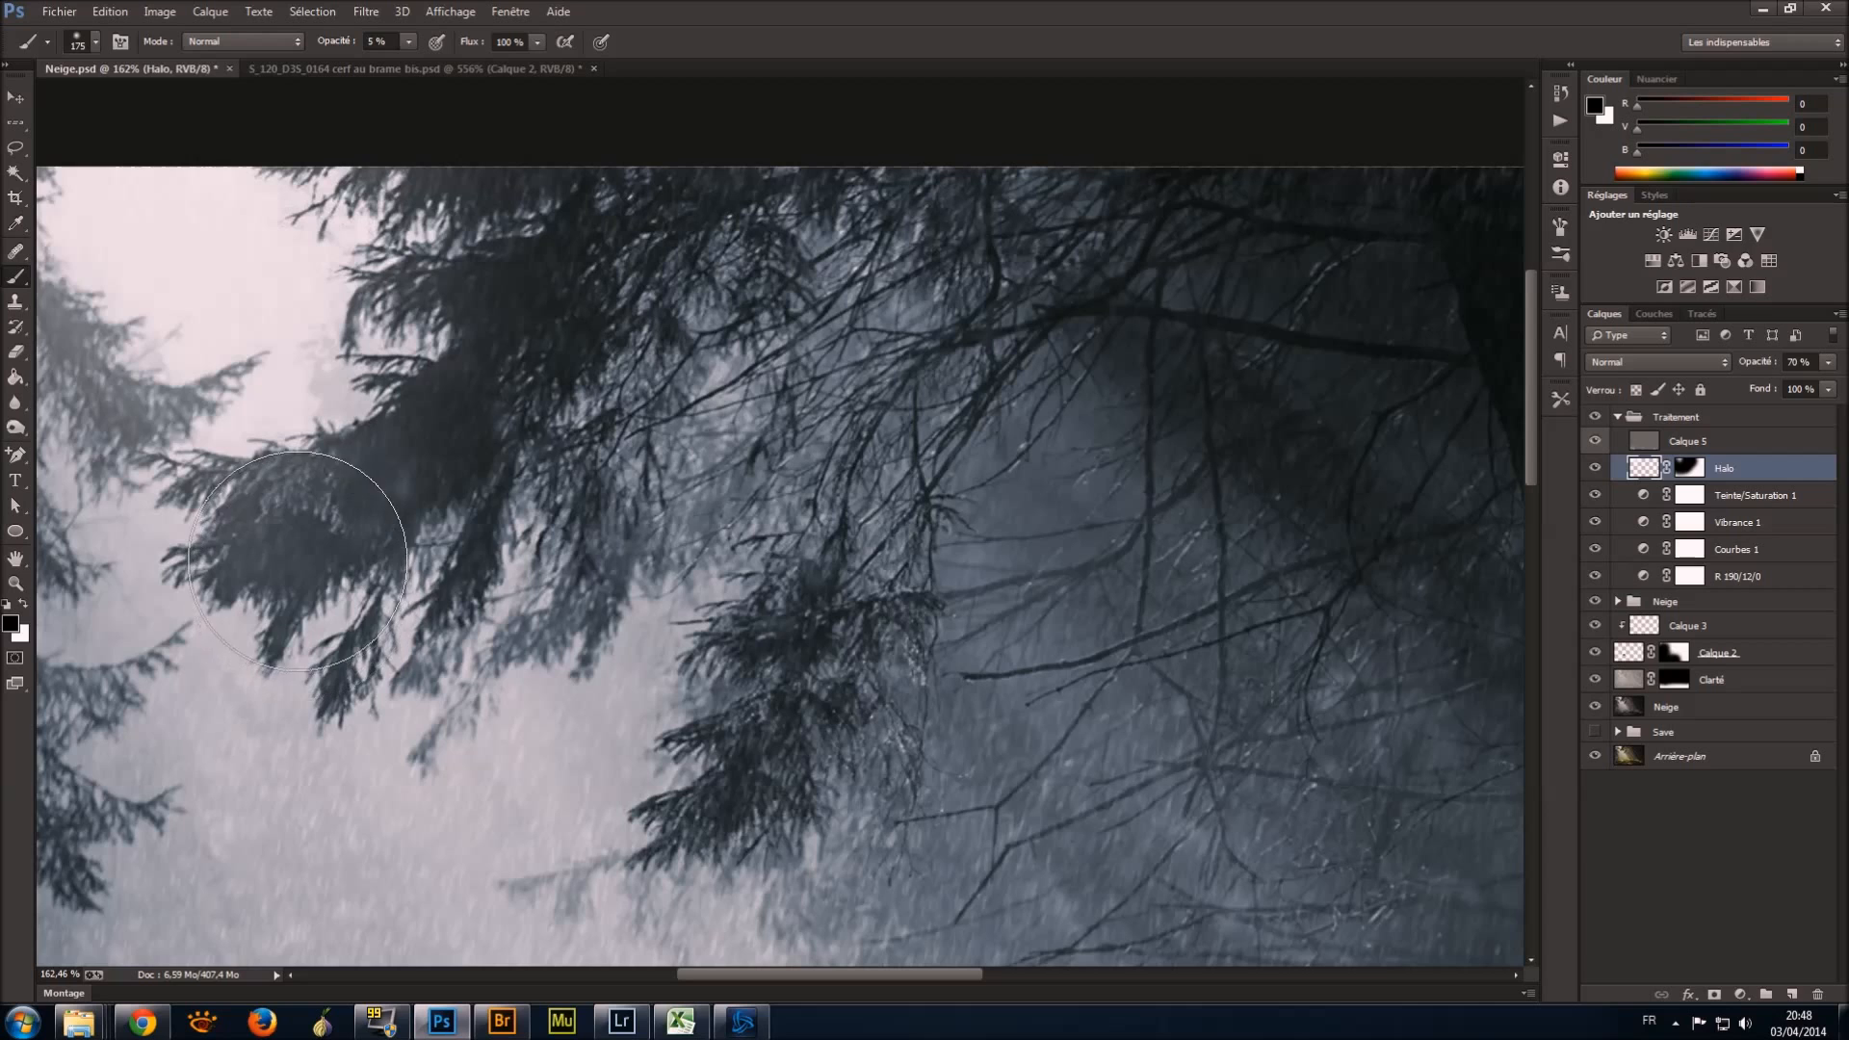
pyautogui.click(409, 42)
pyautogui.moveTo(460, 61); pyautogui.dragTo(466, 61)
pyautogui.moveTo(372, 537)
pyautogui.mouseDown()
pyautogui.moveTo(274, 556)
pyautogui.moveTo(301, 566)
pyautogui.moveTo(532, 422)
pyautogui.moveTo(577, 271)
pyautogui.moveTo(504, 218)
pyautogui.moveTo(475, 156)
pyautogui.moveTo(508, 514)
pyautogui.moveTo(359, 639)
pyautogui.mouseUp()
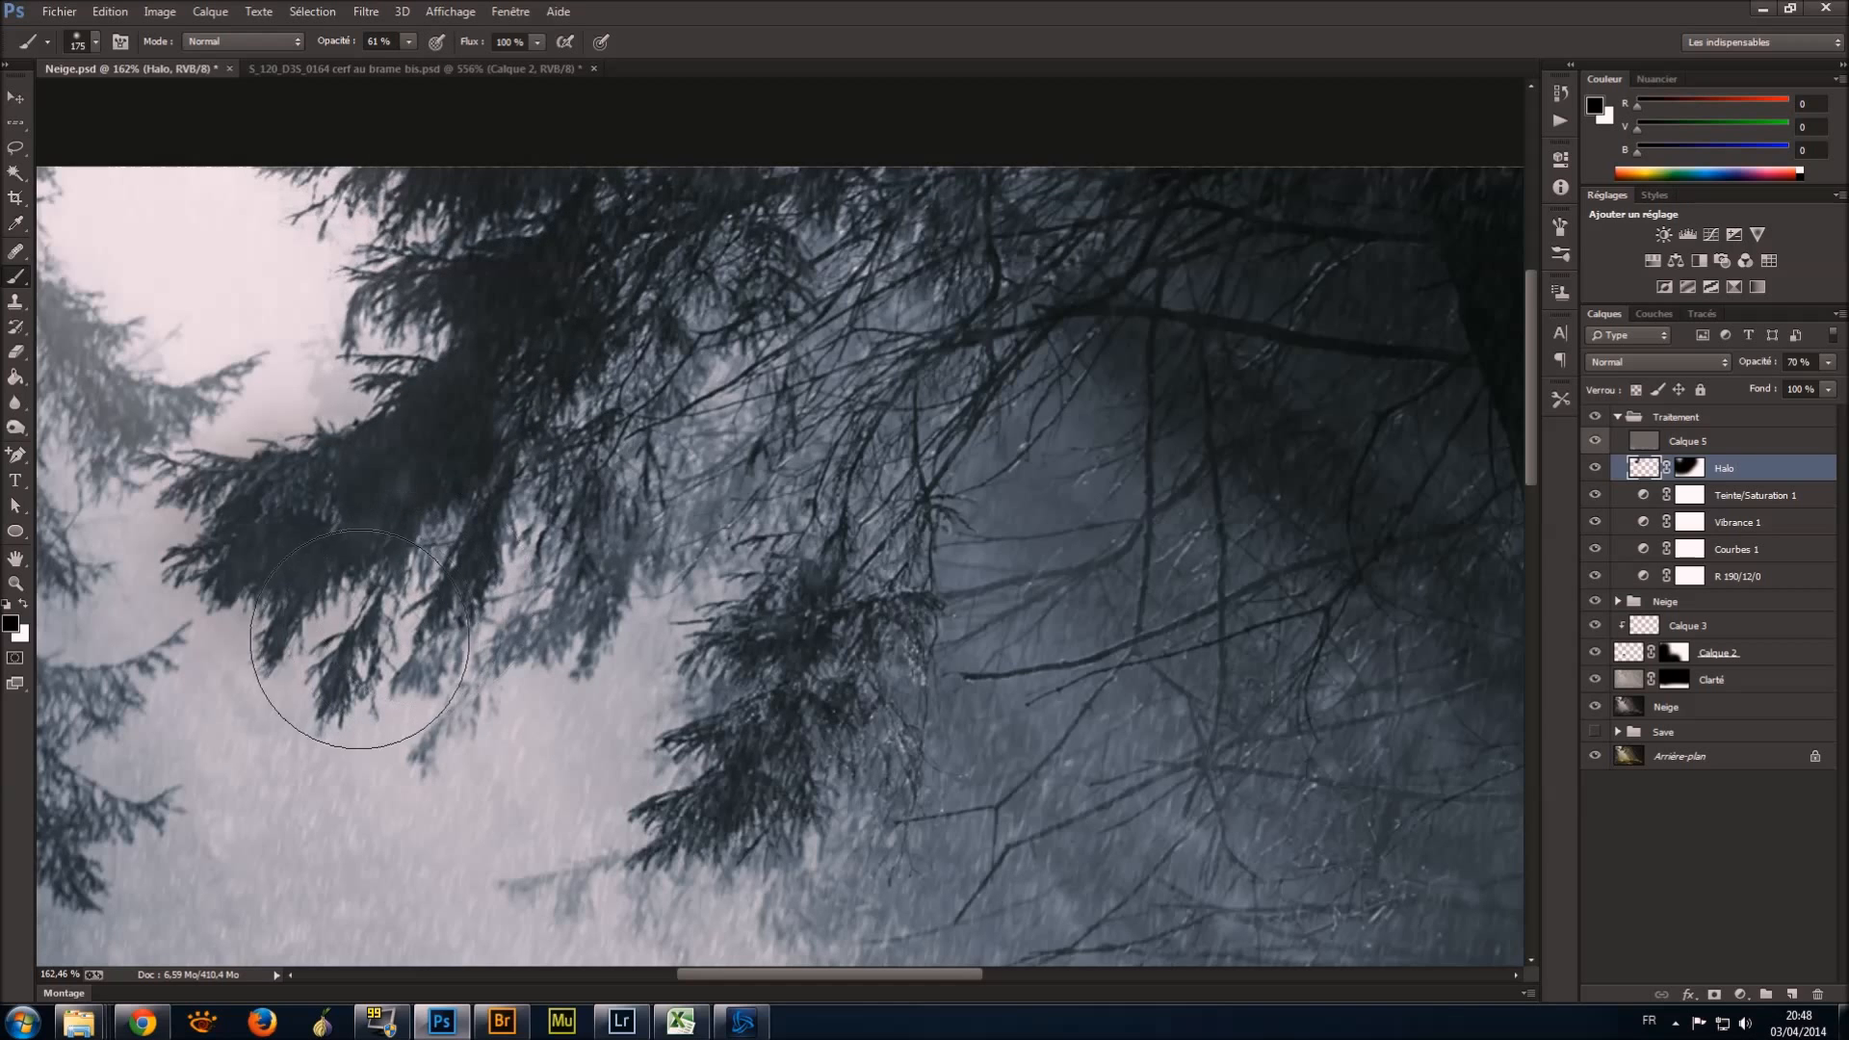
# Create a new layer above Halo and dab white highlights along the fir branch edges with a 27 px brush at 61% opacity.
pyautogui.hscroll(-5, 359, 639)
pyautogui.hotkey('ctrl', 'shift', 'alt', 'n')
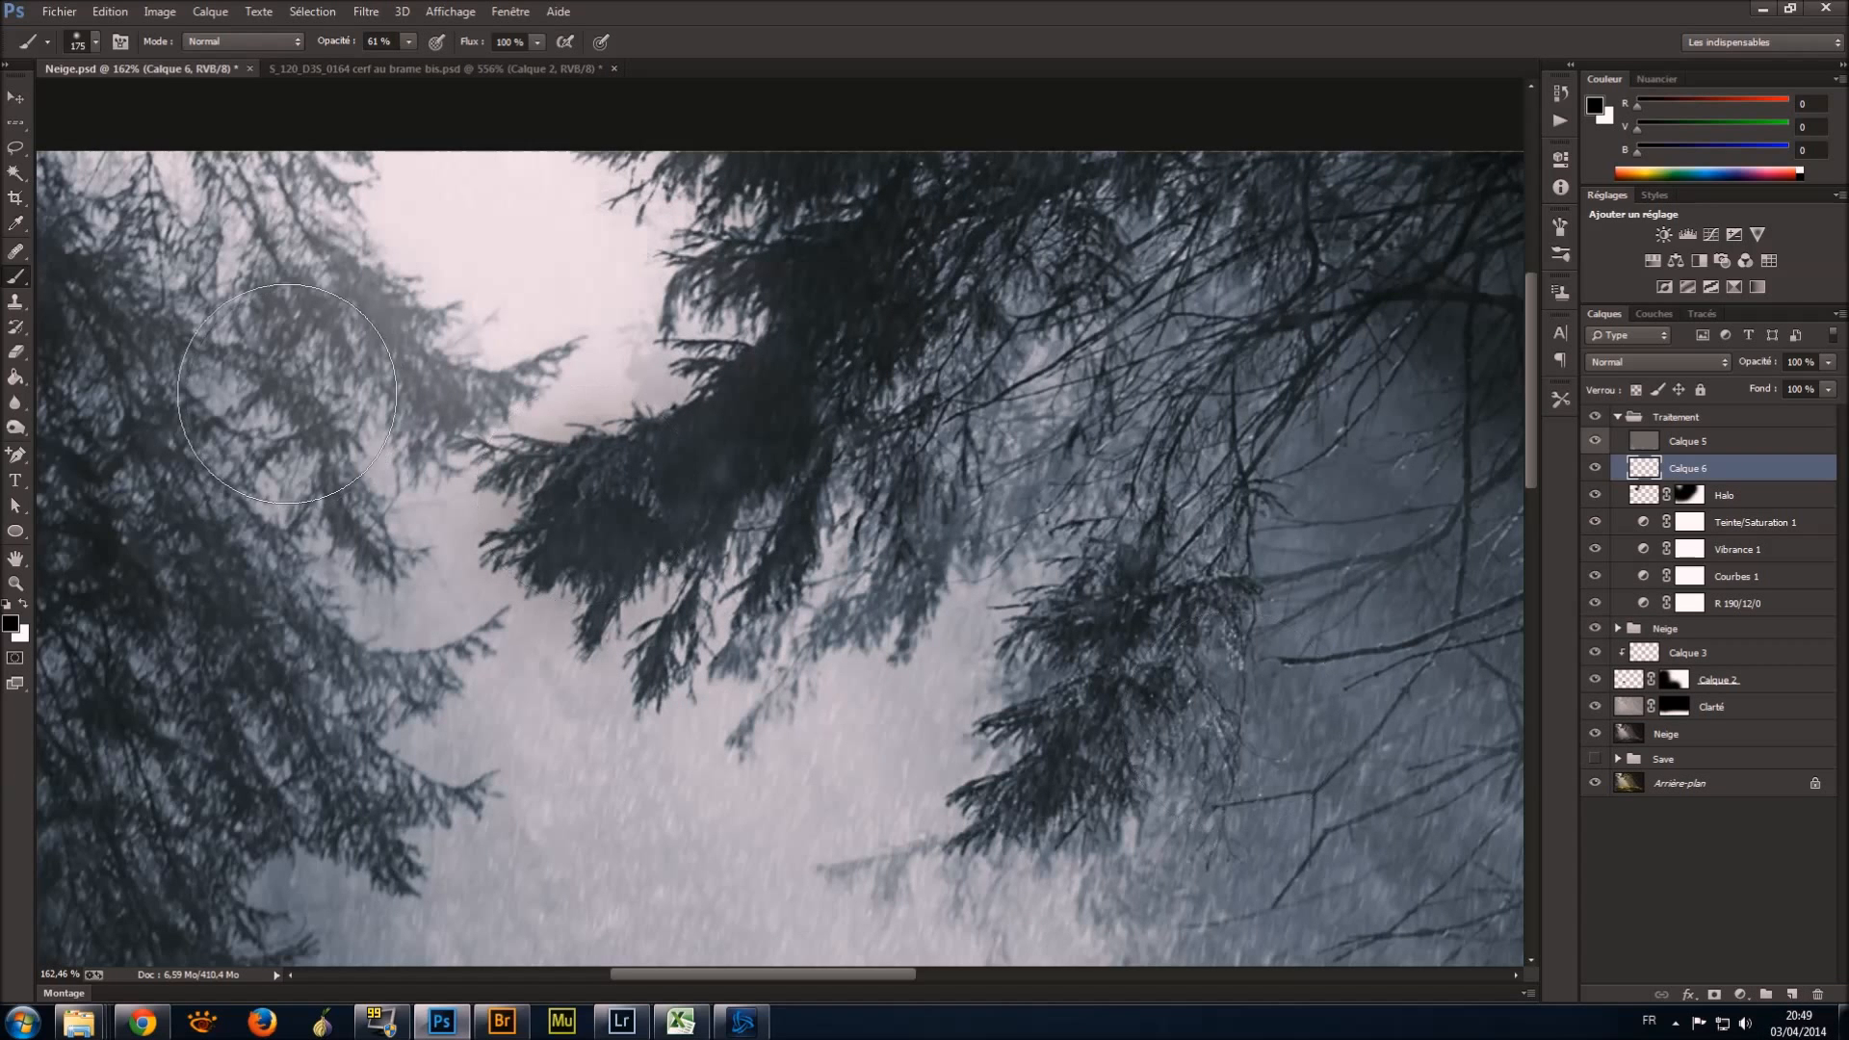
pyautogui.click(23, 603)
pyautogui.click(95, 42)
pyautogui.moveTo(144, 108); pyautogui.dragTo(123, 108)
pyautogui.press('Return')
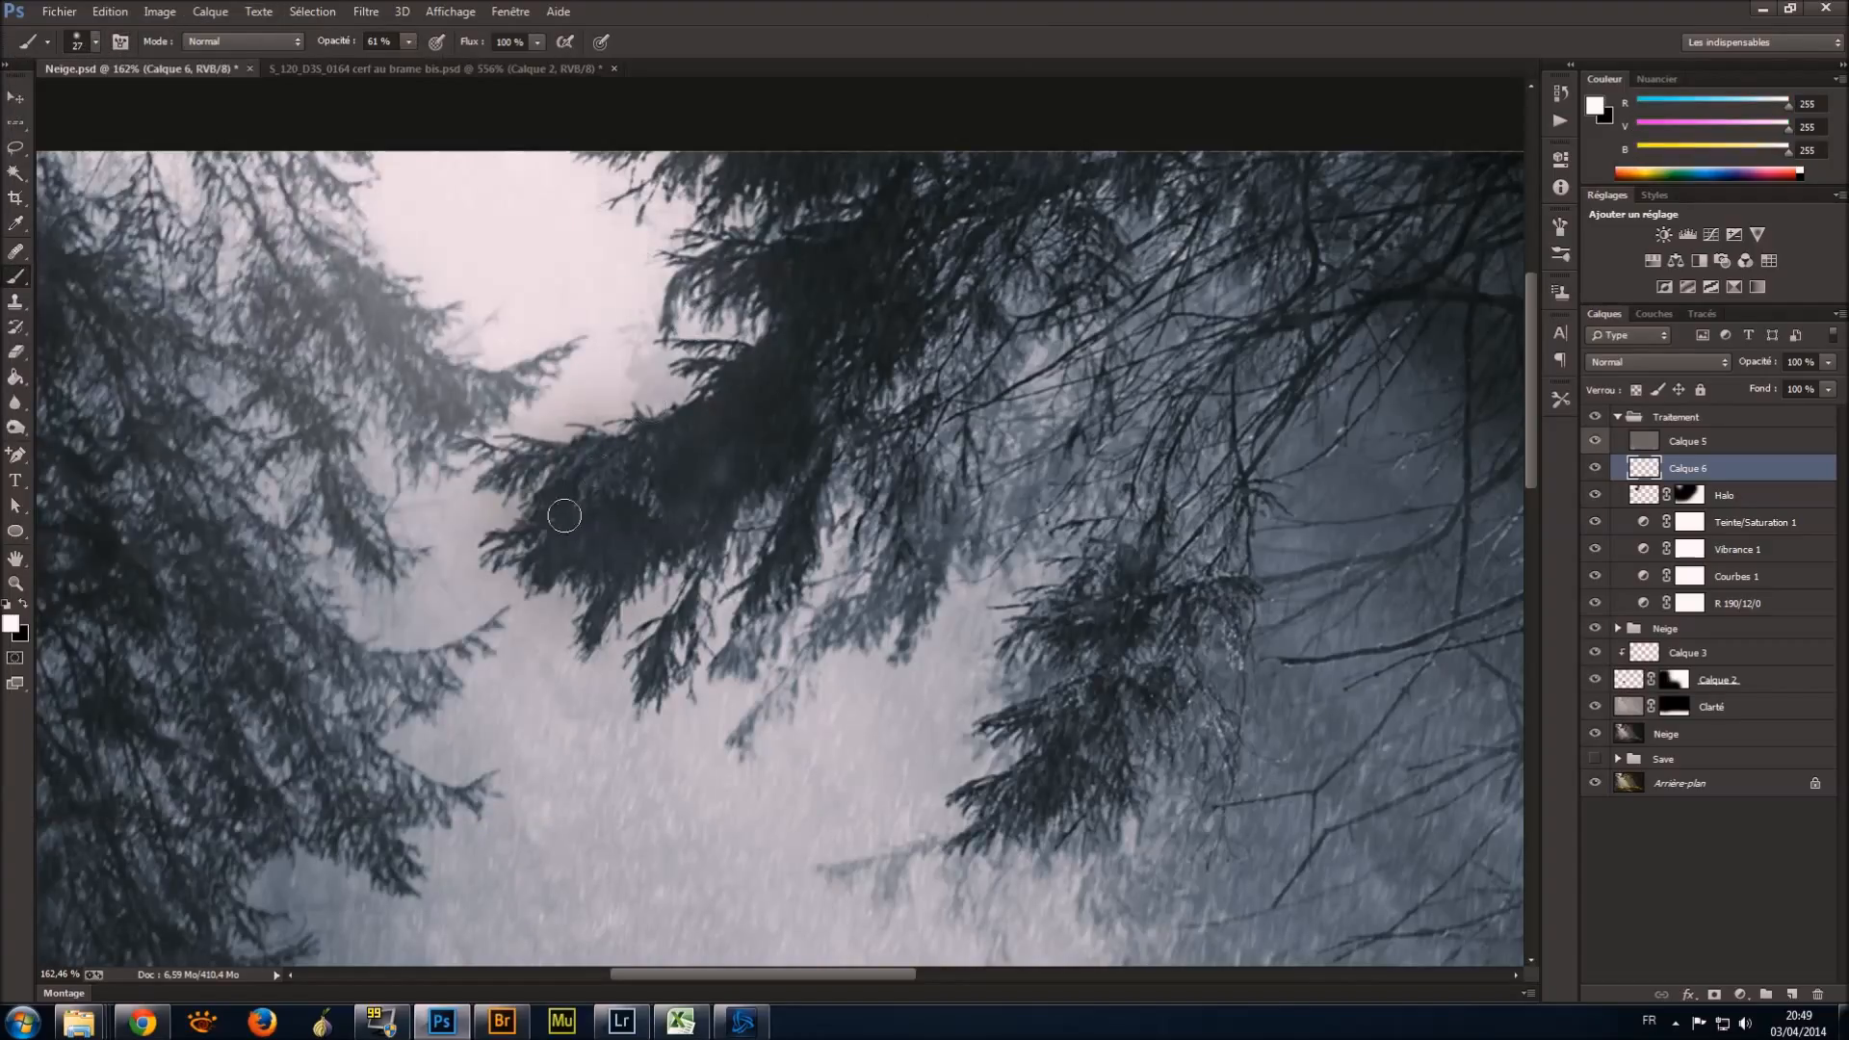
pyautogui.moveTo(631, 438); pyautogui.dragTo(713, 410)
pyautogui.click(1050, 619)
pyautogui.click(1003, 724)
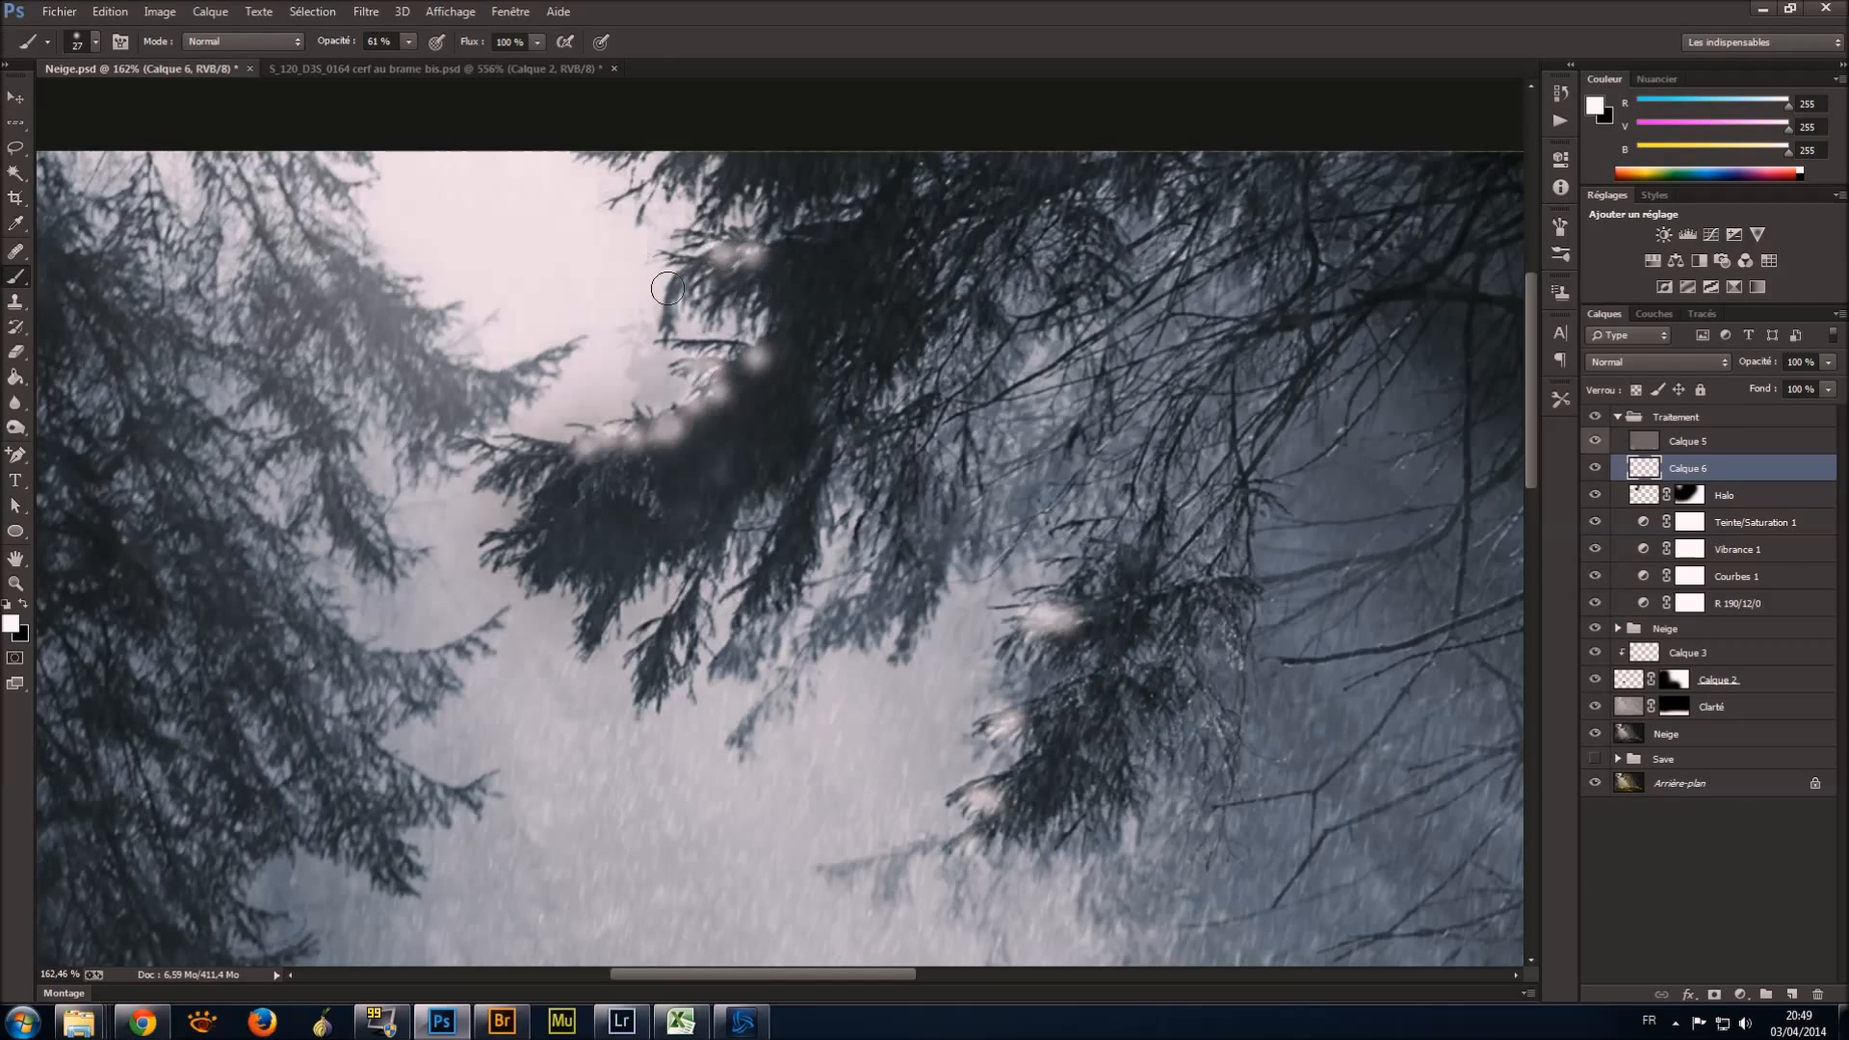
# Set the highlight layer's blend mode to Incrustation and soften the branch highlights with a 25 px eraser at 10% opacity.
pyautogui.hotkey('shift', 'alt', 'o')
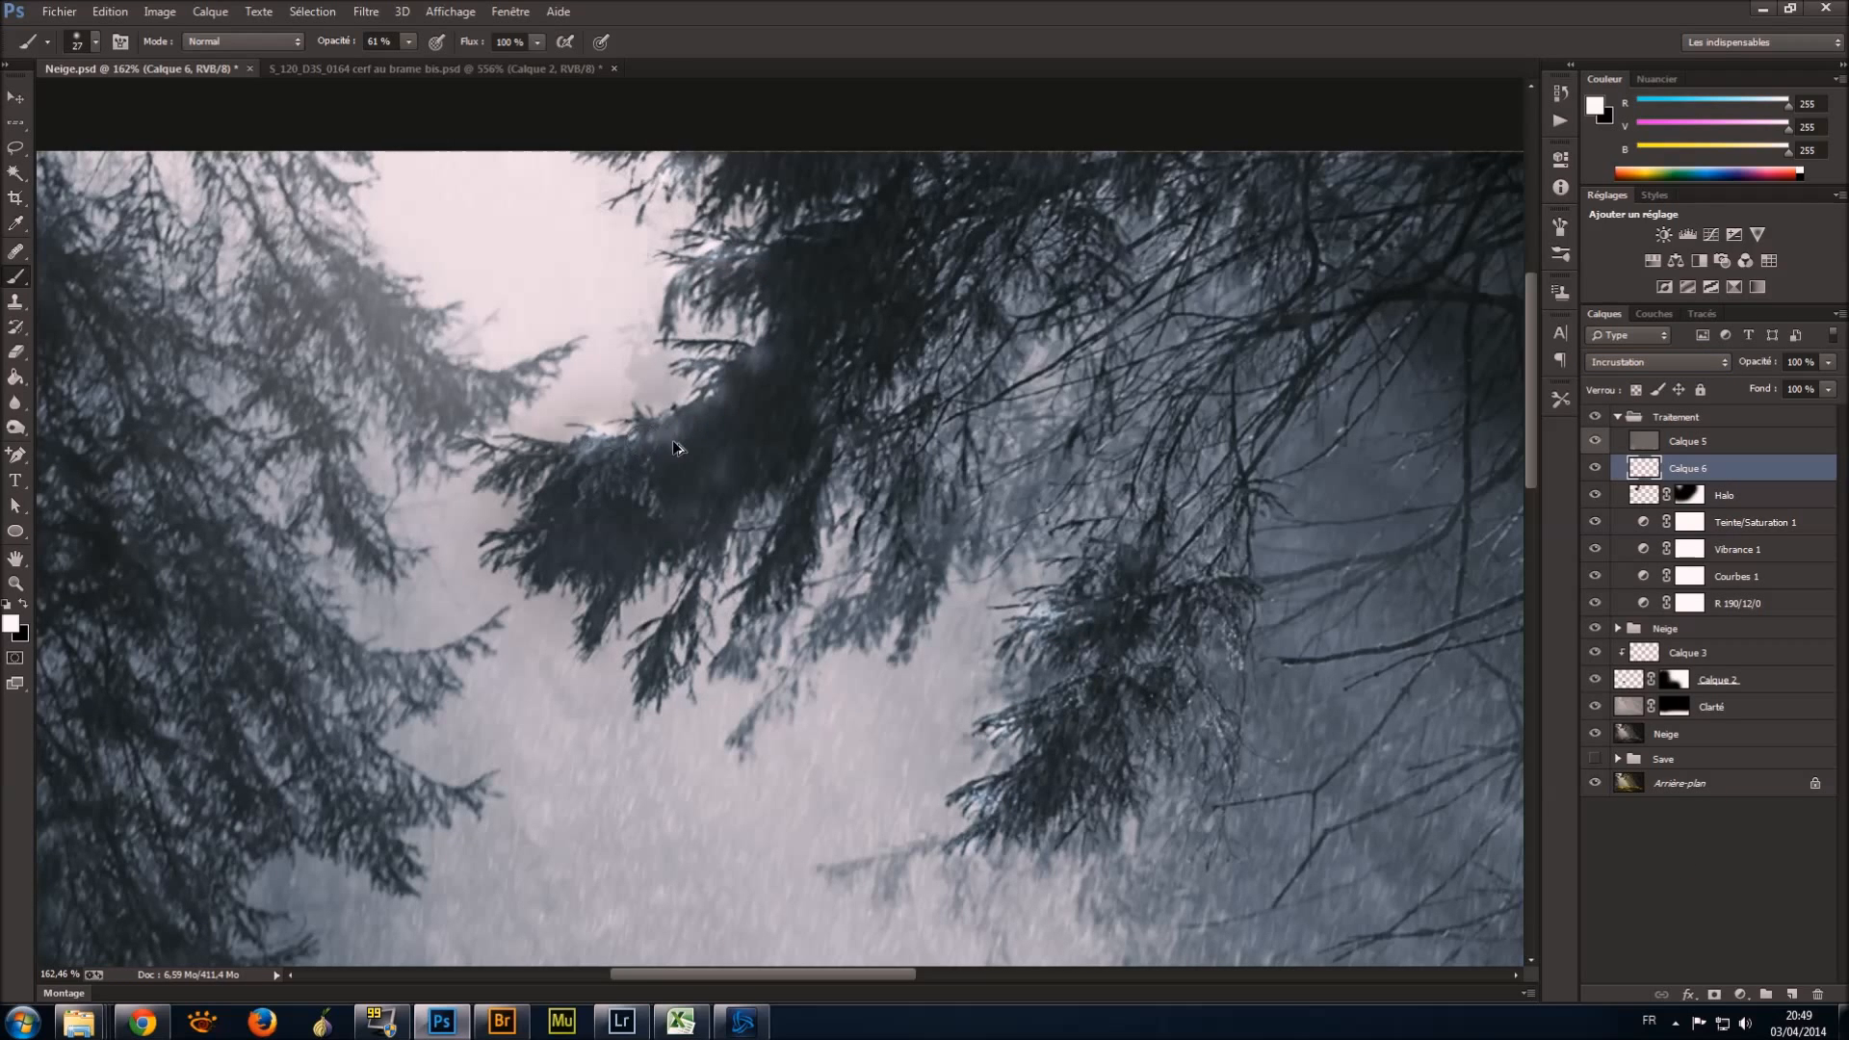
pyautogui.scroll(-3, 314, 464)
pyautogui.scroll(4, 314, 463)
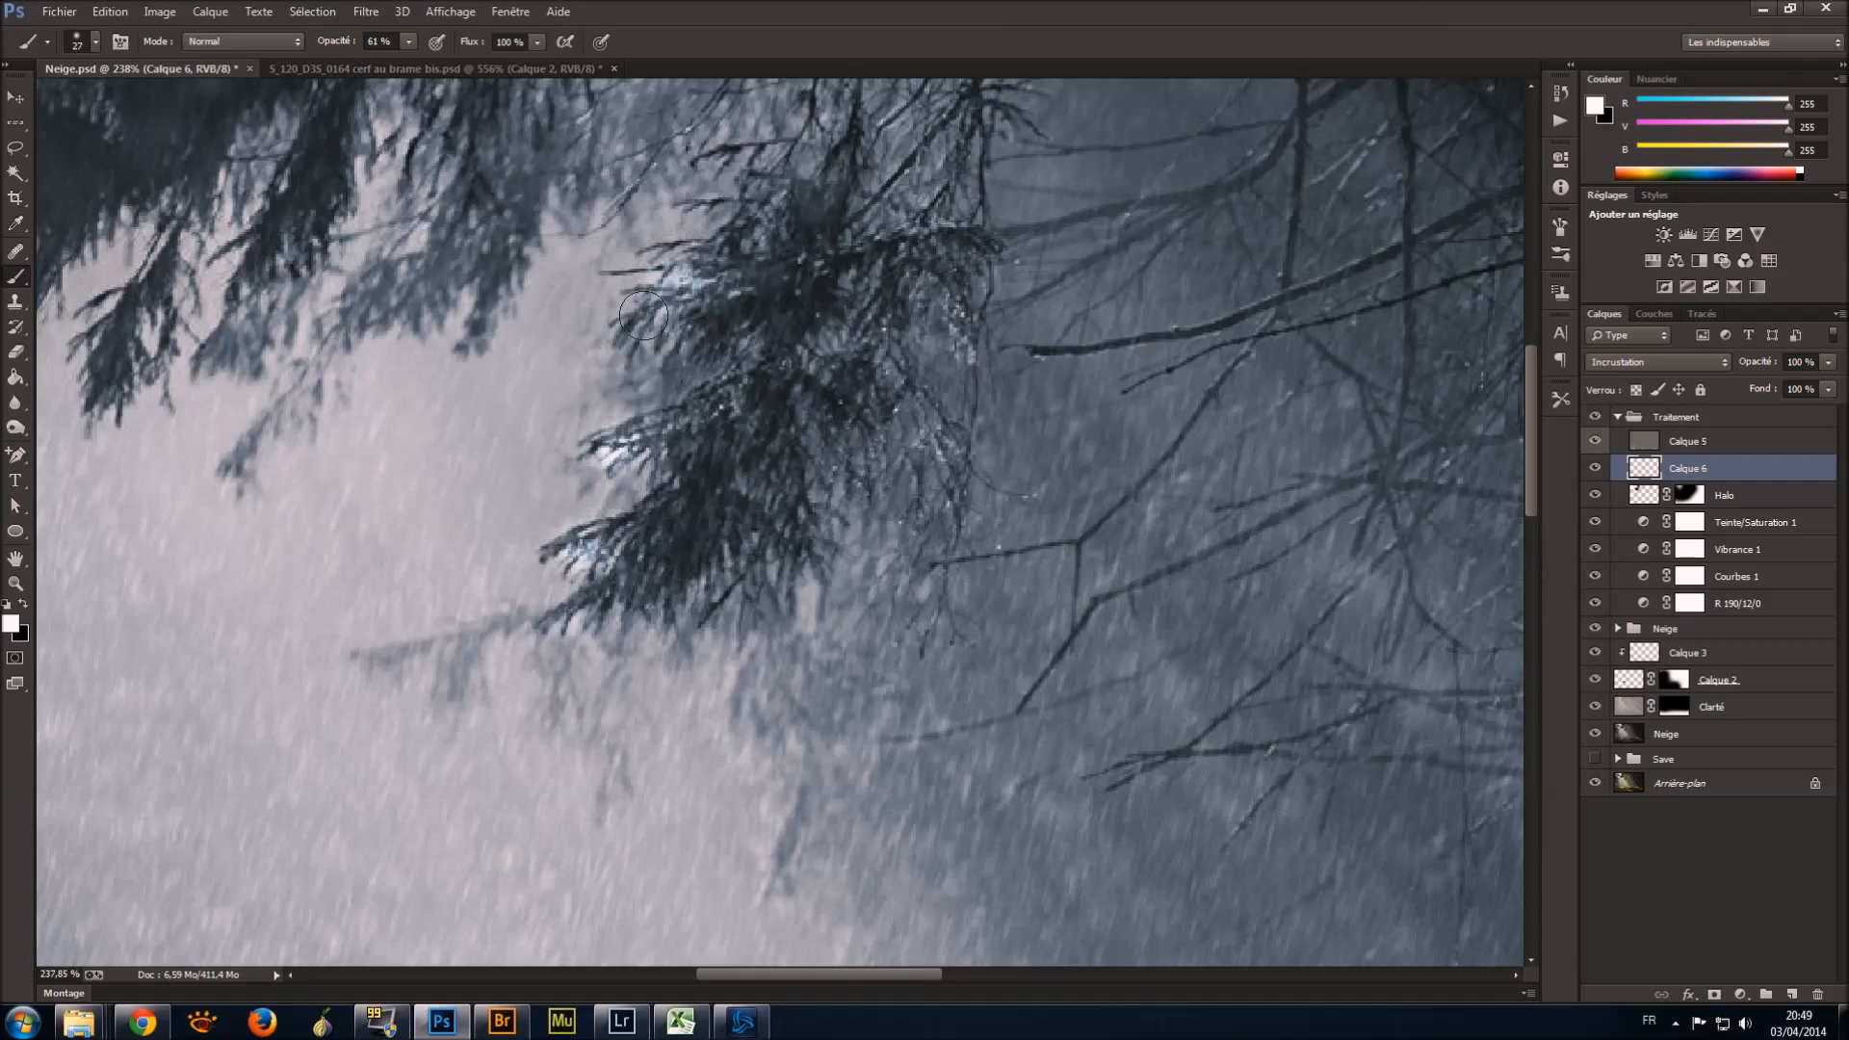
pyautogui.press('e')
pyautogui.press('1')
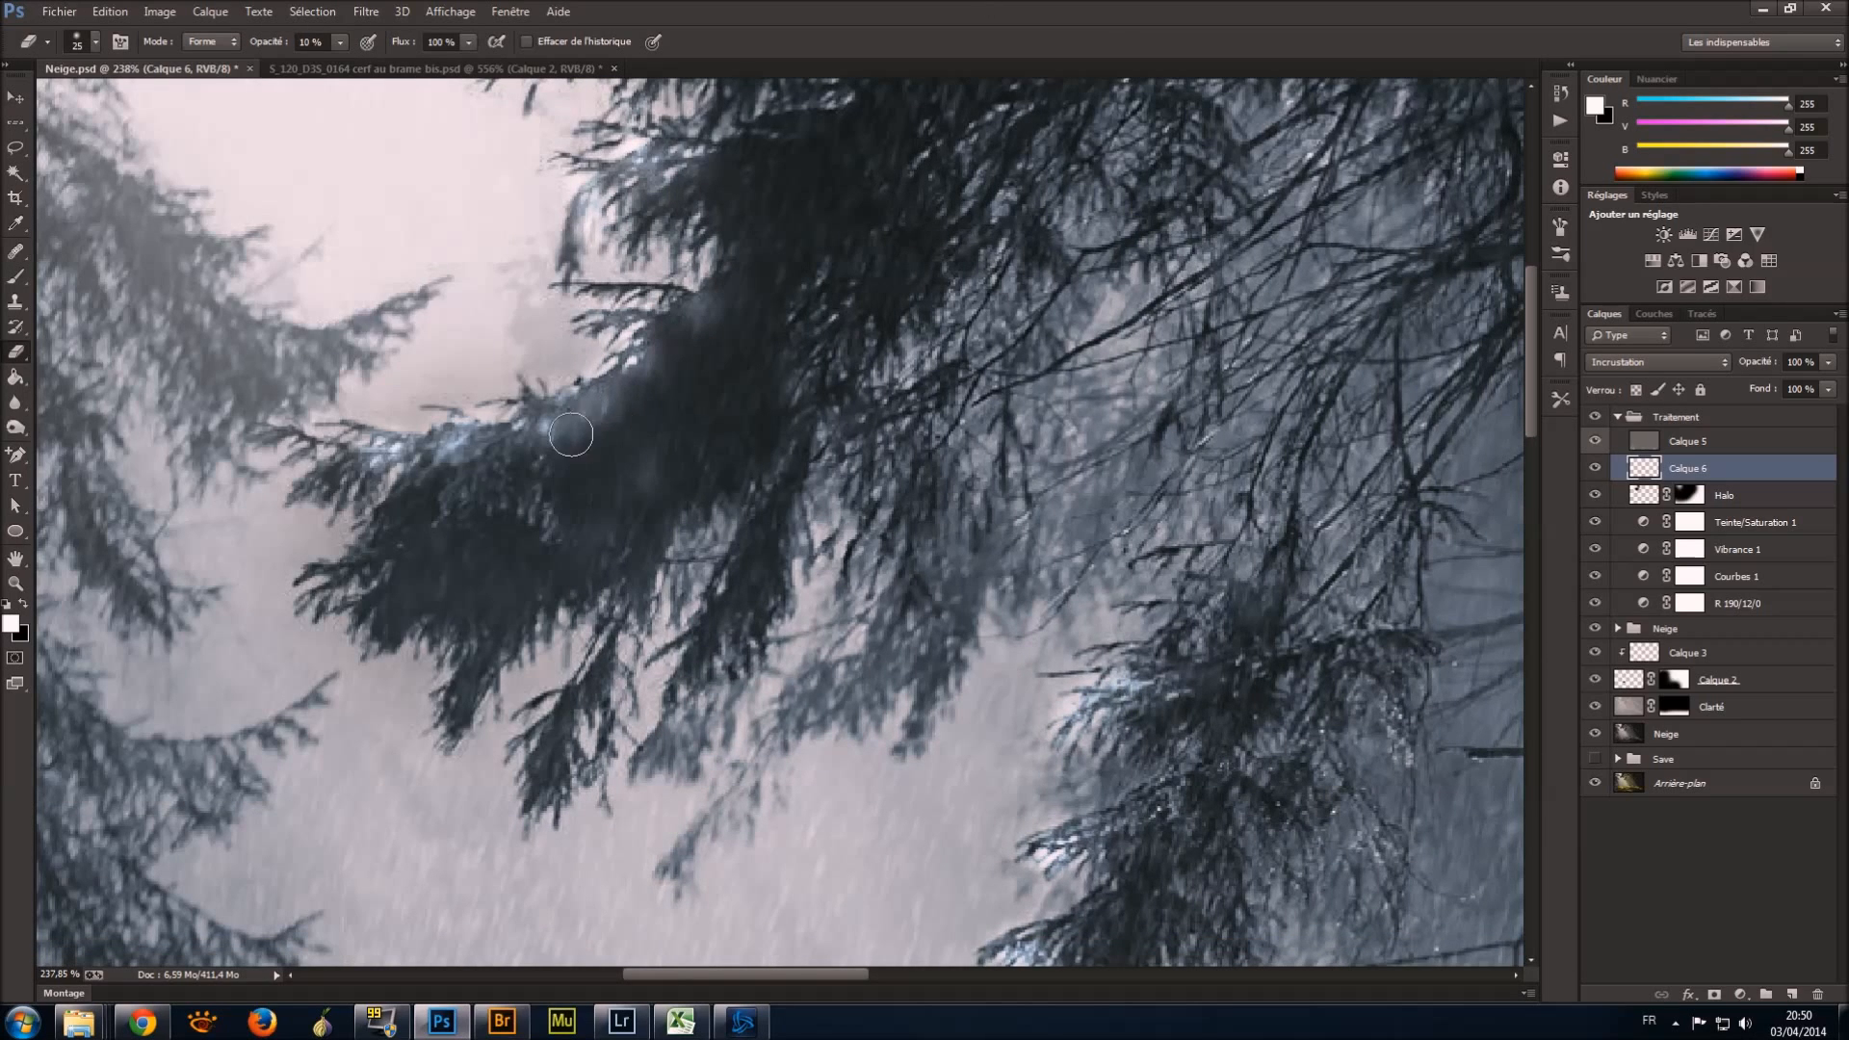
pyautogui.scroll(-1, 603, 405)
# Reduce the opacity of the branch highlight layer Calque 6 to 80%.
pyautogui.click(1827, 389)
pyautogui.moveTo(1811, 385); pyautogui.dragTo(1799, 385)
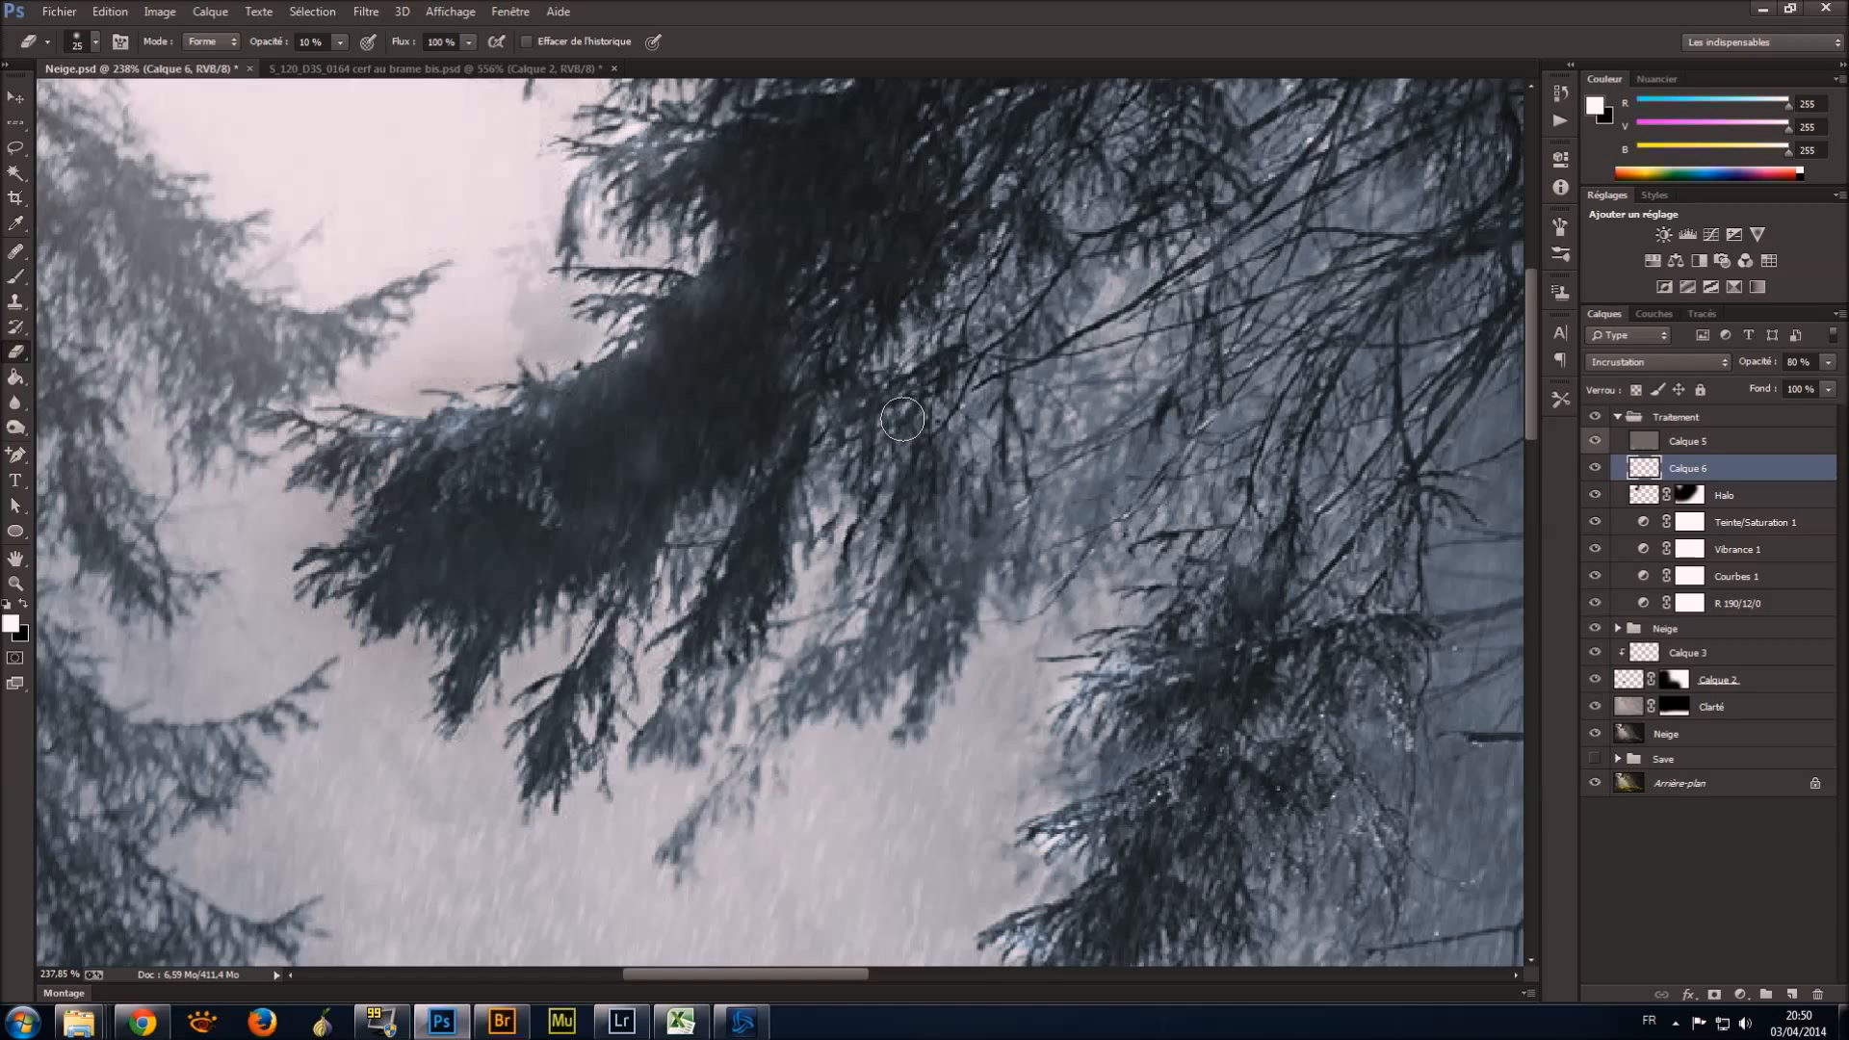
pyautogui.scroll(-6, 901, 418)
pyautogui.scroll(1, 902, 419)
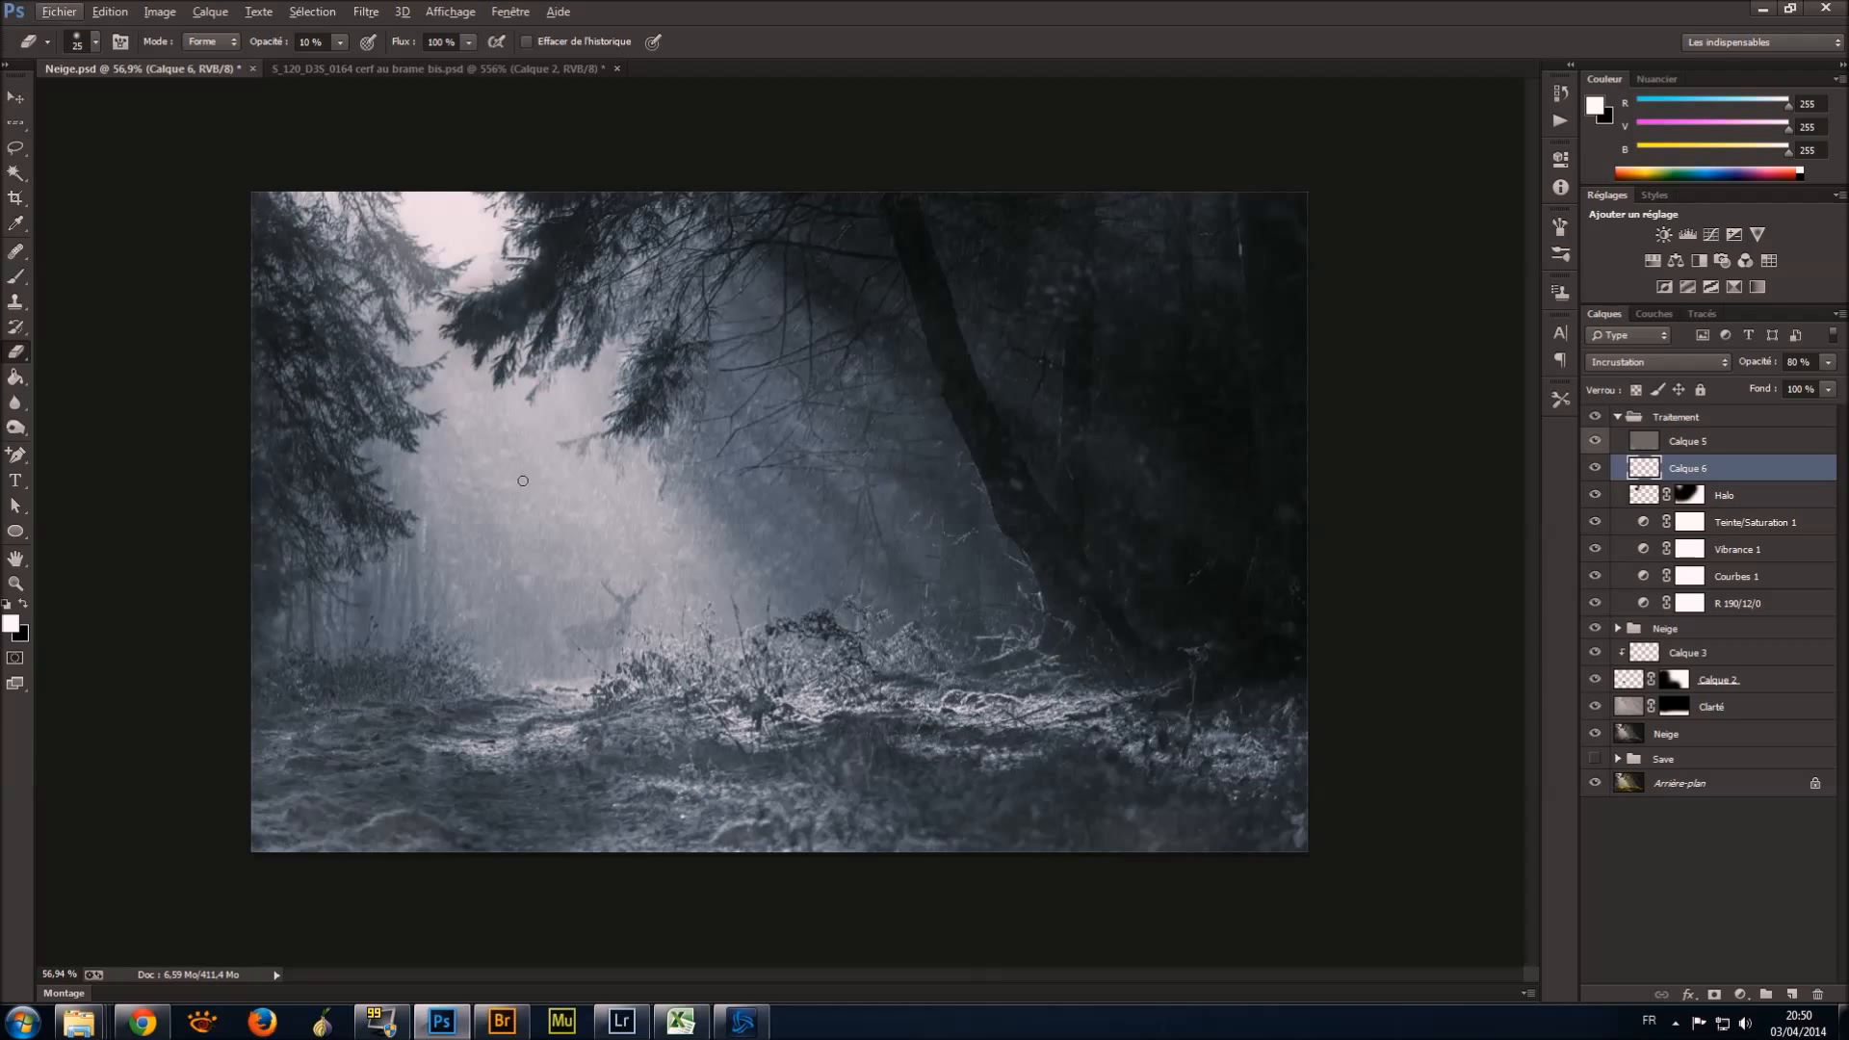
# Expand the Neige group, check which snowflakes belong to Plan 03 by toggling its visibility, and activate its mask for brushing.
pyautogui.scroll(4, 523, 480)
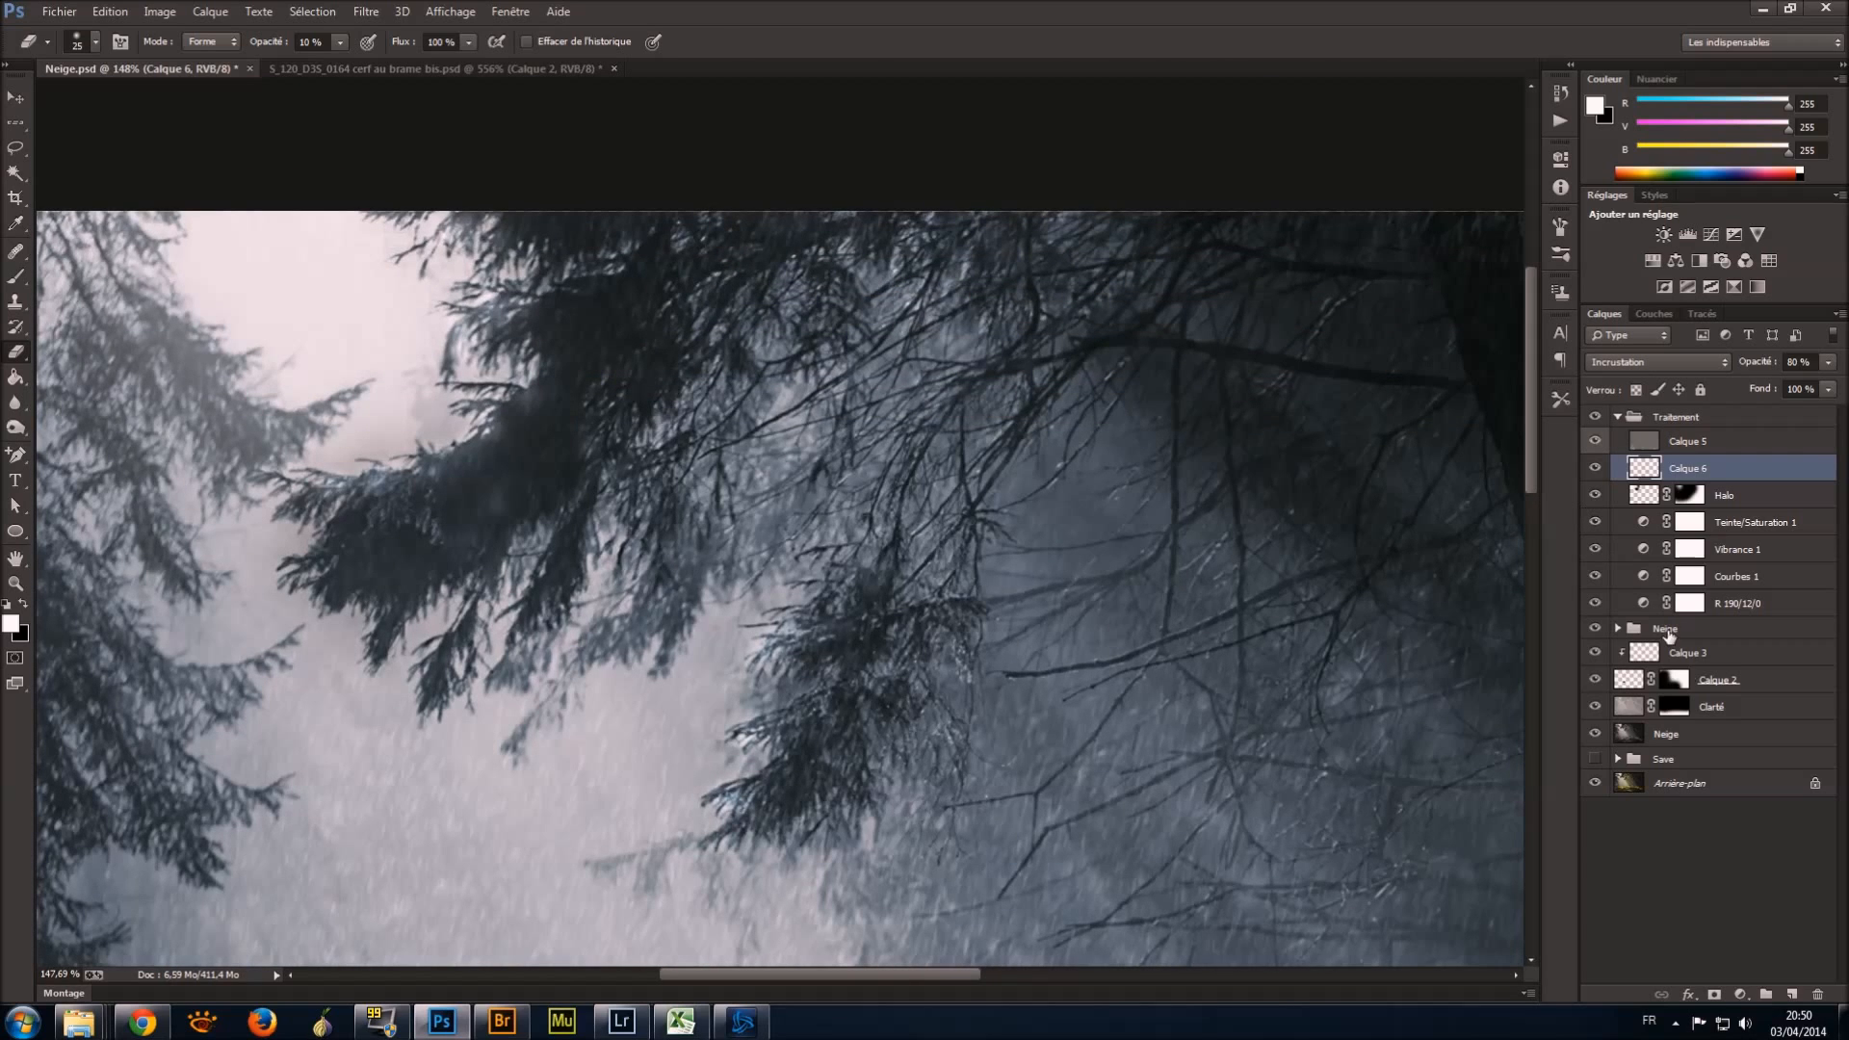
pyautogui.click(1617, 628)
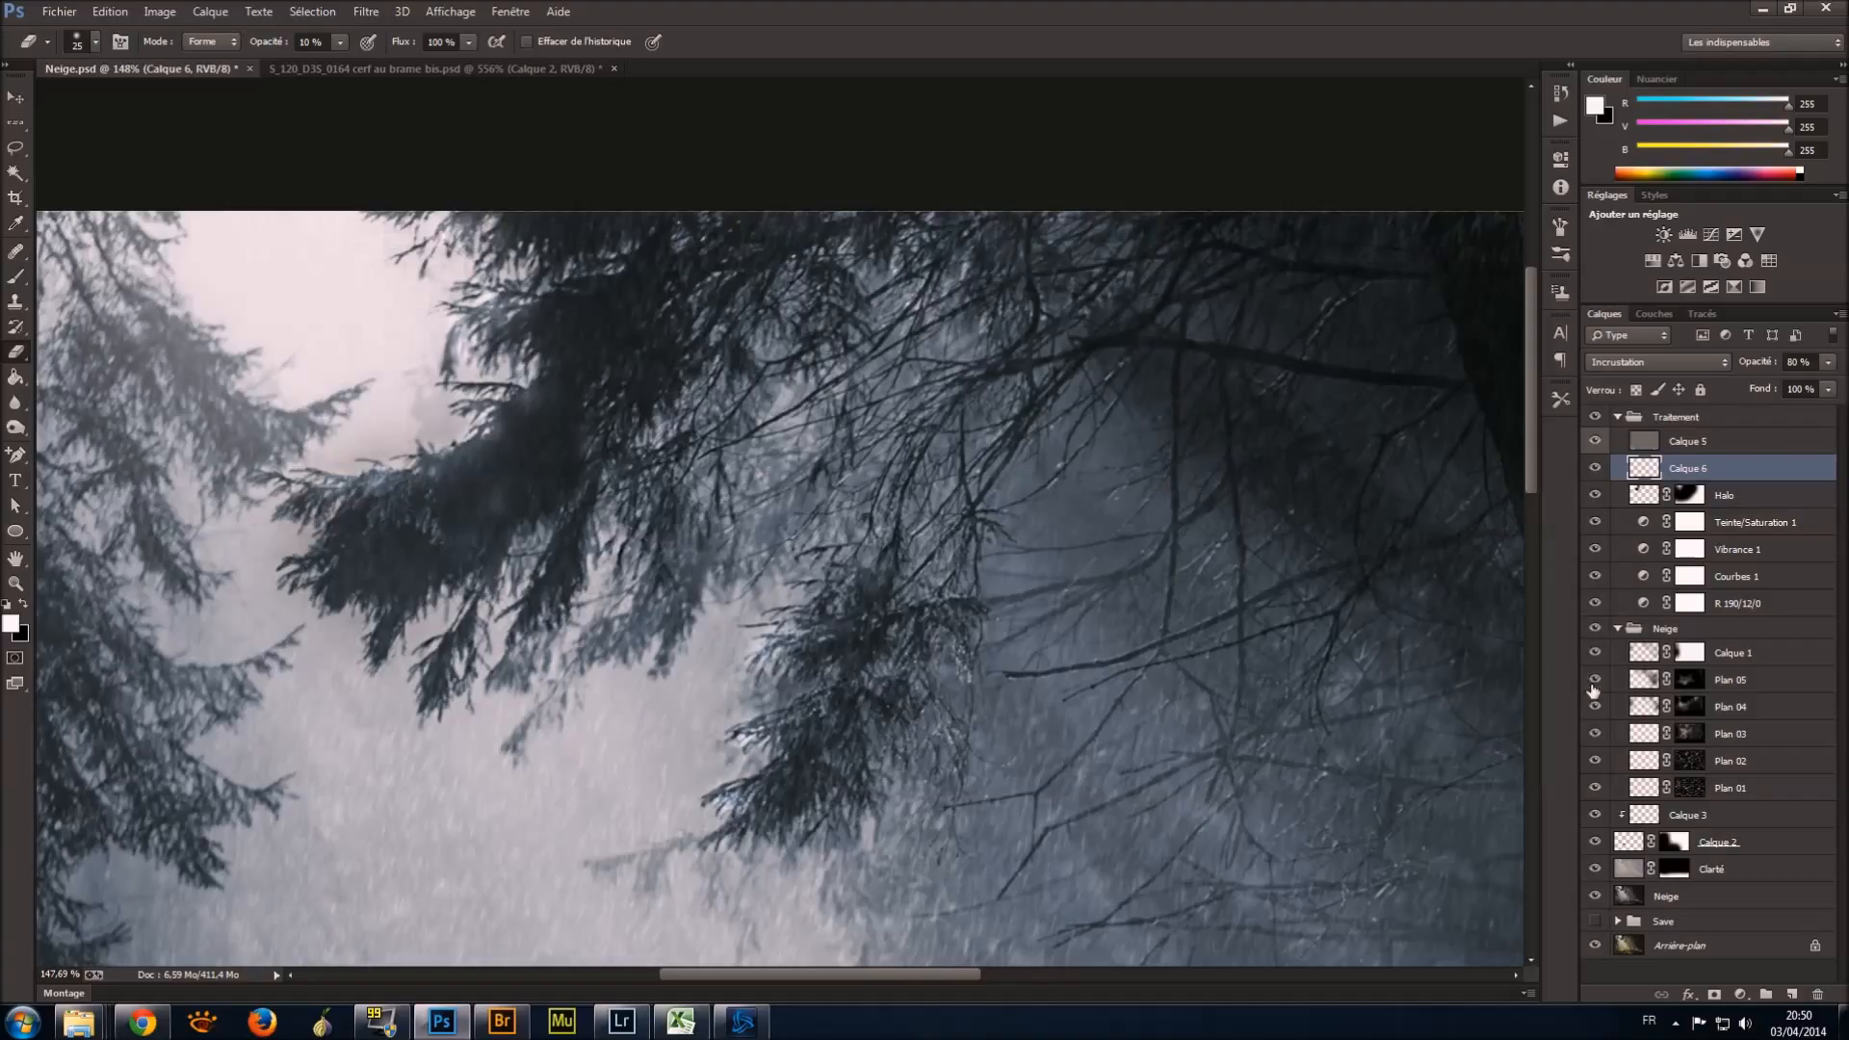
pyautogui.click(1597, 737)
pyautogui.click(1597, 737)
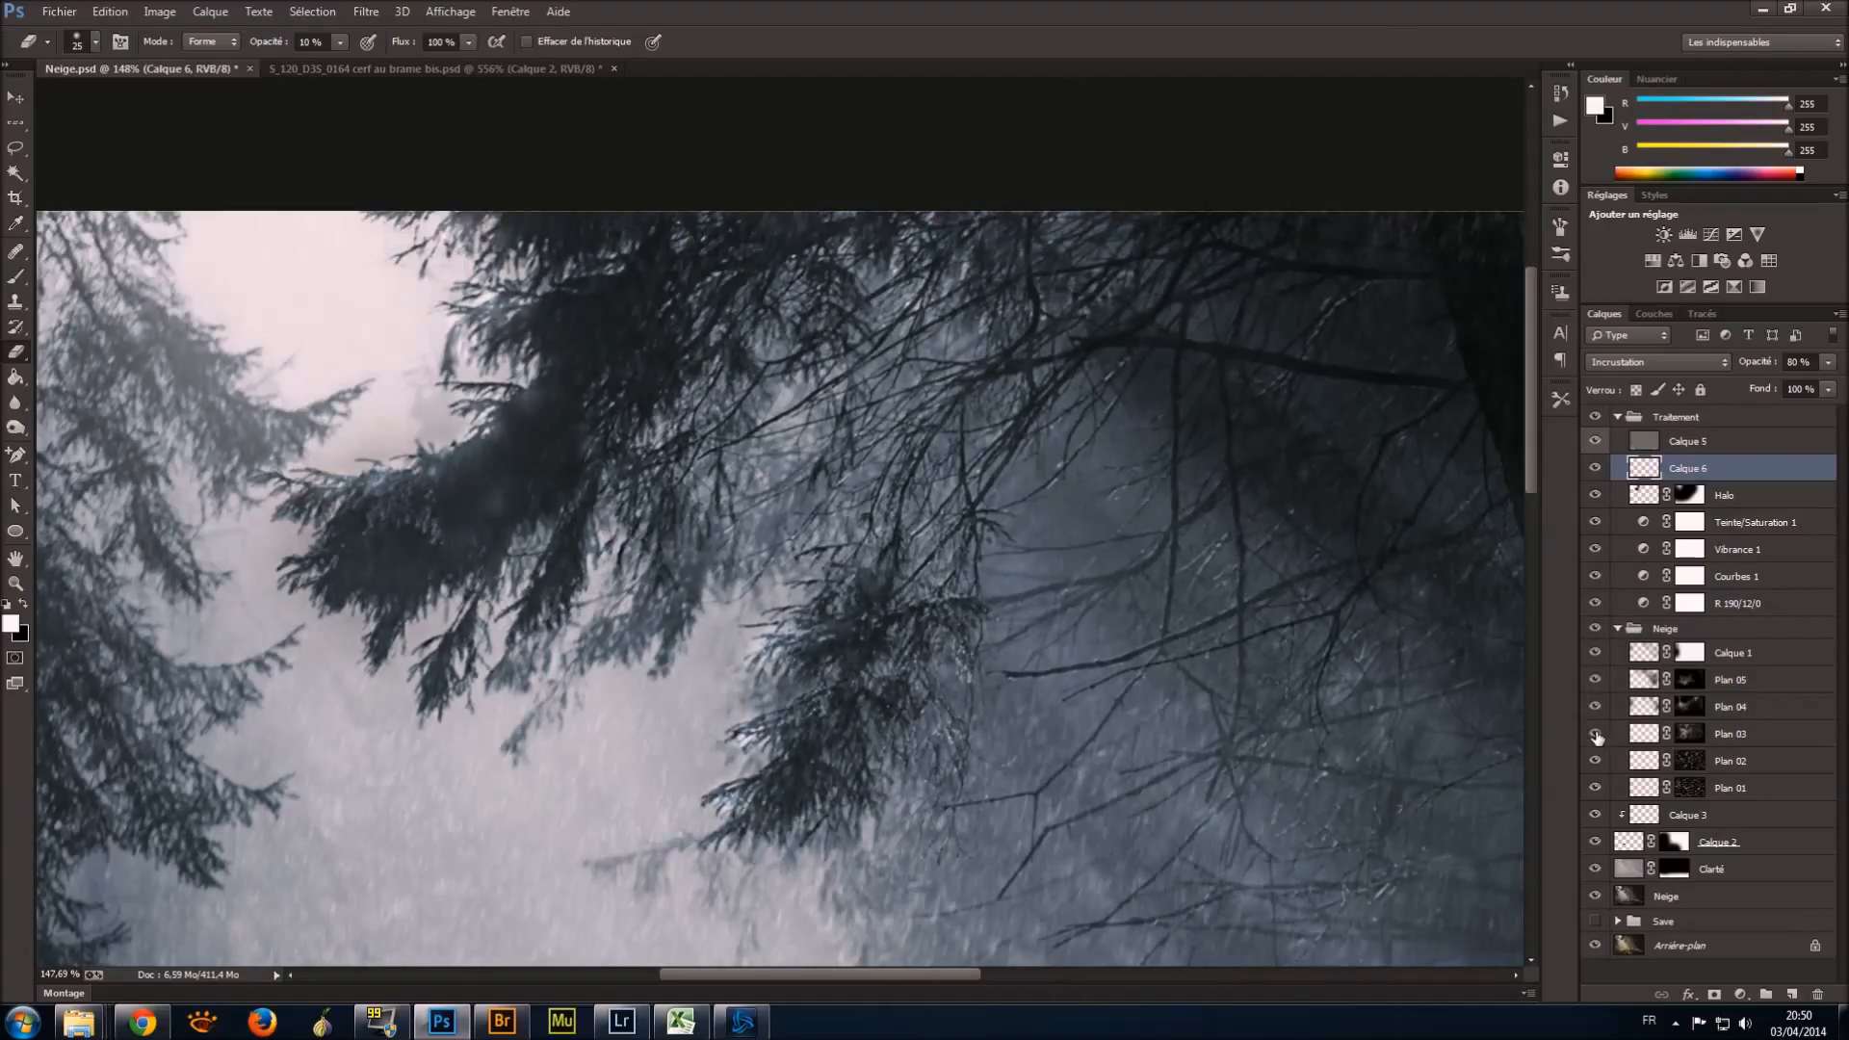
pyautogui.click(1691, 734)
pyautogui.click(16, 276)
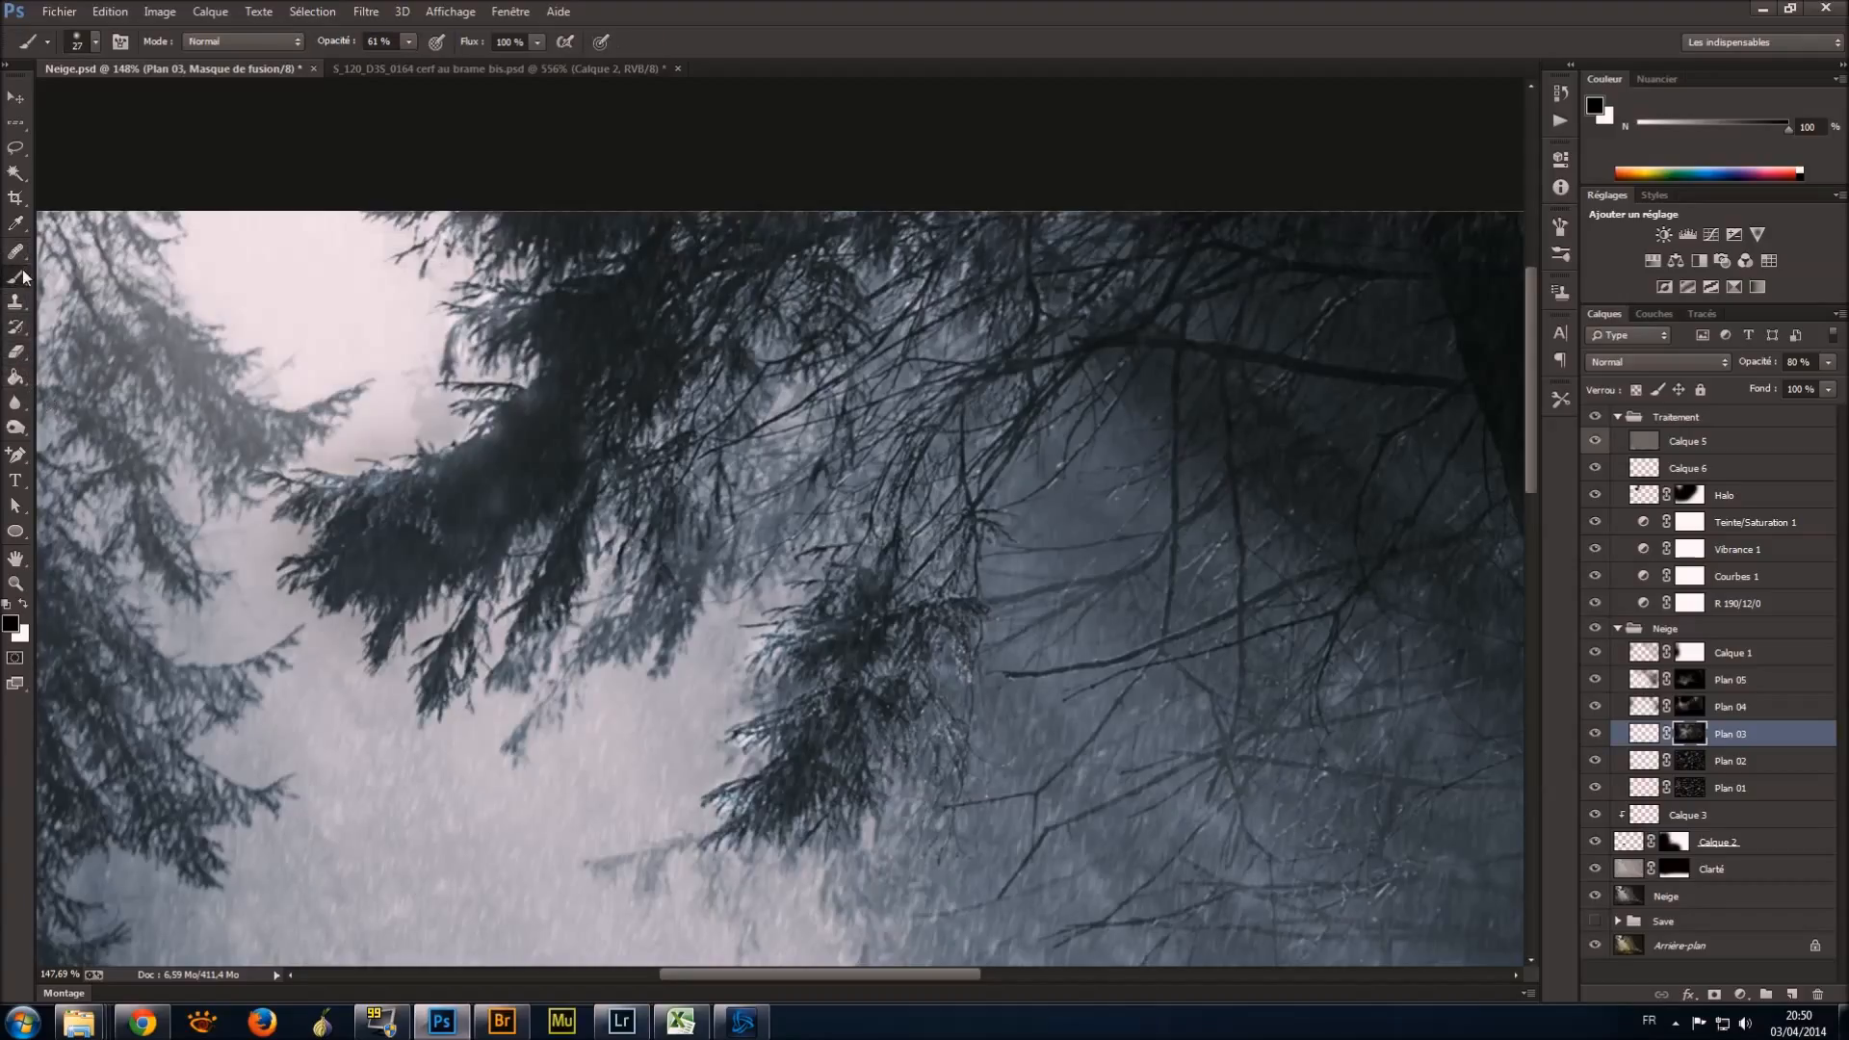
pyautogui.scroll(1, 657, 771)
pyautogui.click(1687, 468)
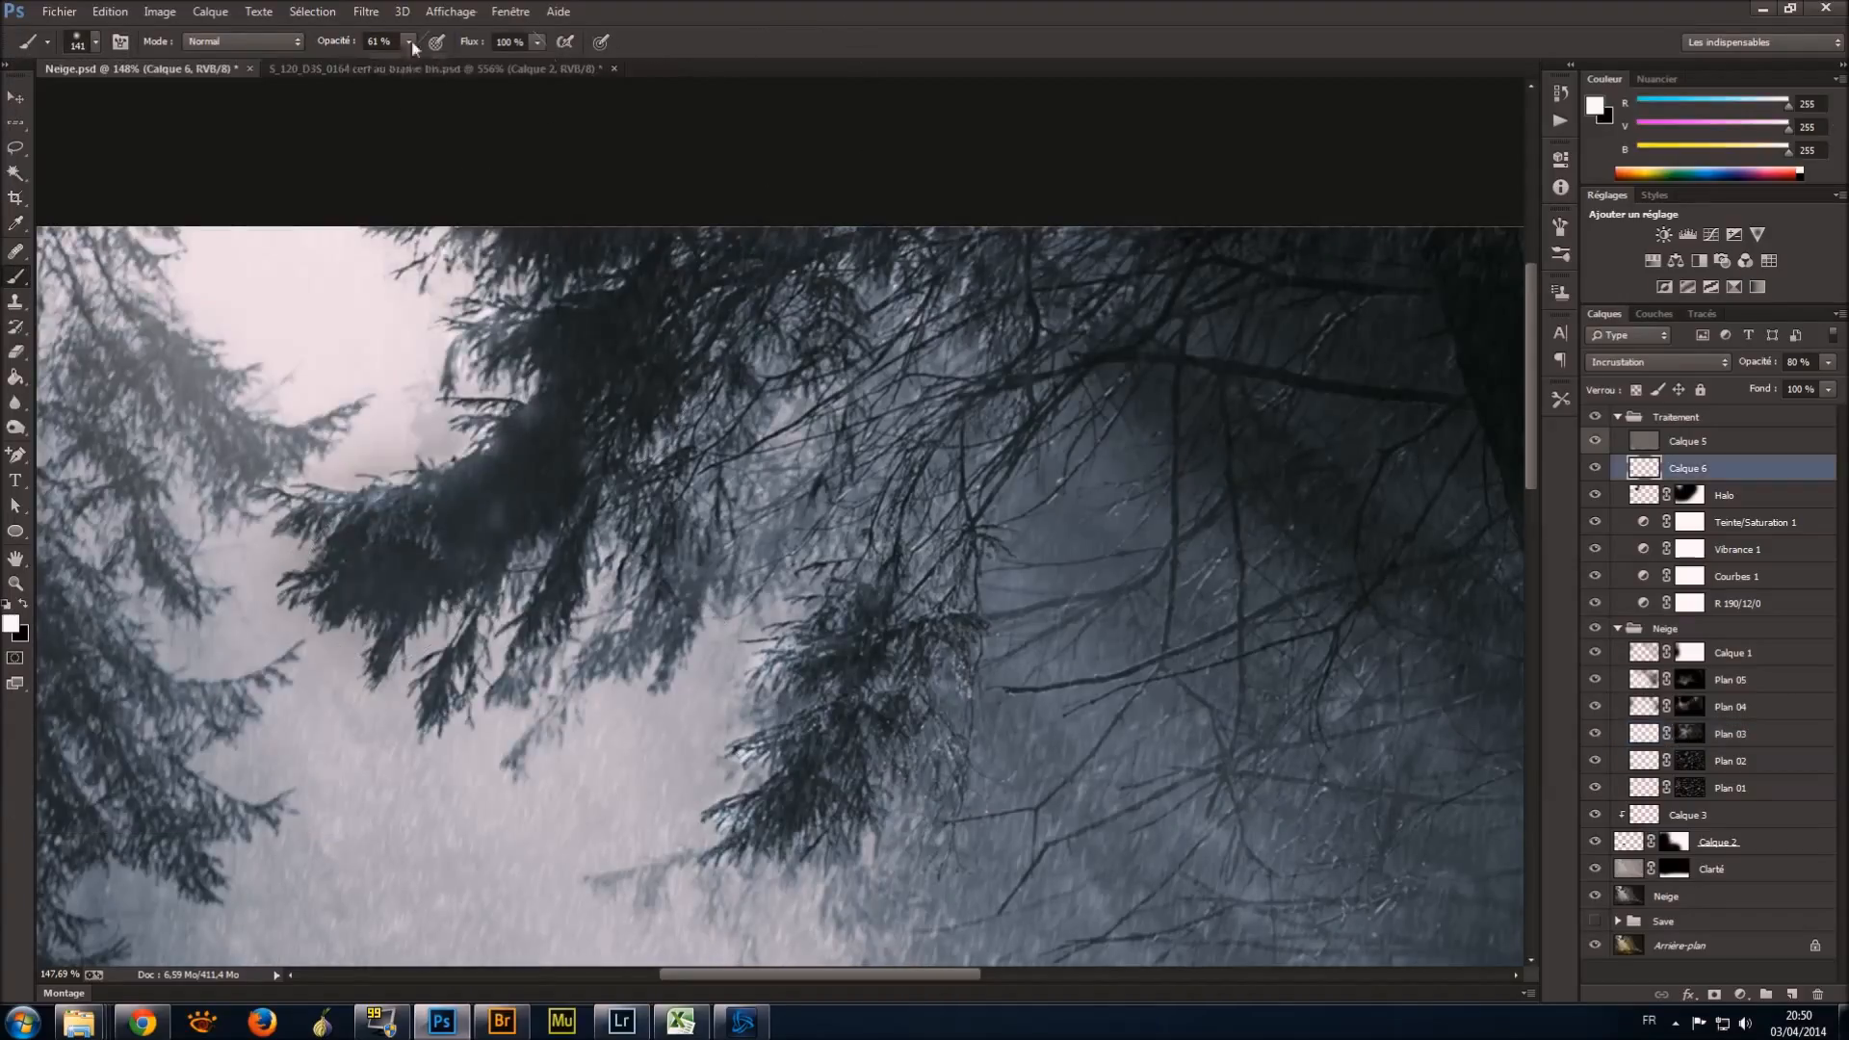
pyautogui.click(1690, 734)
# Fade snowflakes over the dark branches by painting the Plan 03 mask with a 141 px black brush at 37% opacity.
pyautogui.click(95, 41)
pyautogui.moveTo(197, 116); pyautogui.dragTo(206, 102)
pyautogui.click(98, 44)
pyautogui.press('[')
pyautogui.press('[')
pyautogui.press('[')
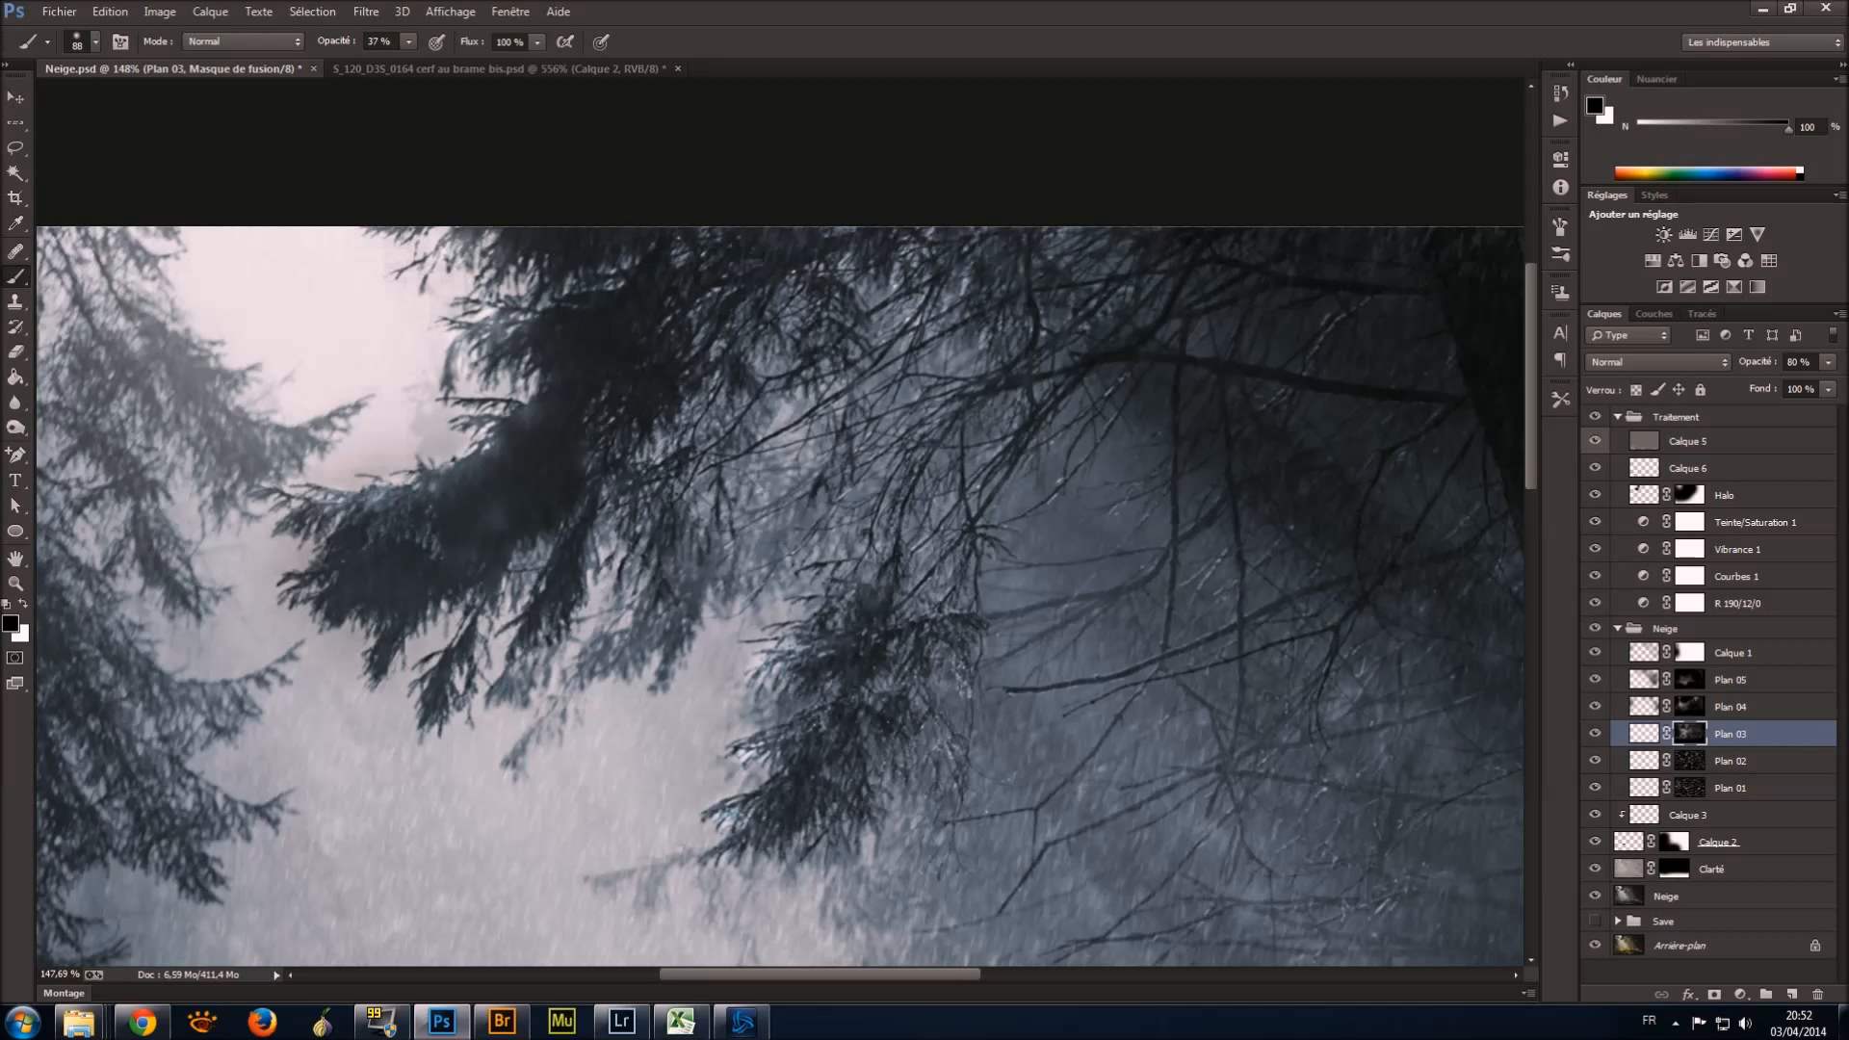
pyautogui.click(1589, 737)
pyautogui.click(1594, 735)
pyautogui.click(96, 42)
pyautogui.moveTo(188, 107); pyautogui.dragTo(198, 108)
pyautogui.moveTo(957, 420); pyautogui.dragTo(836, 358)
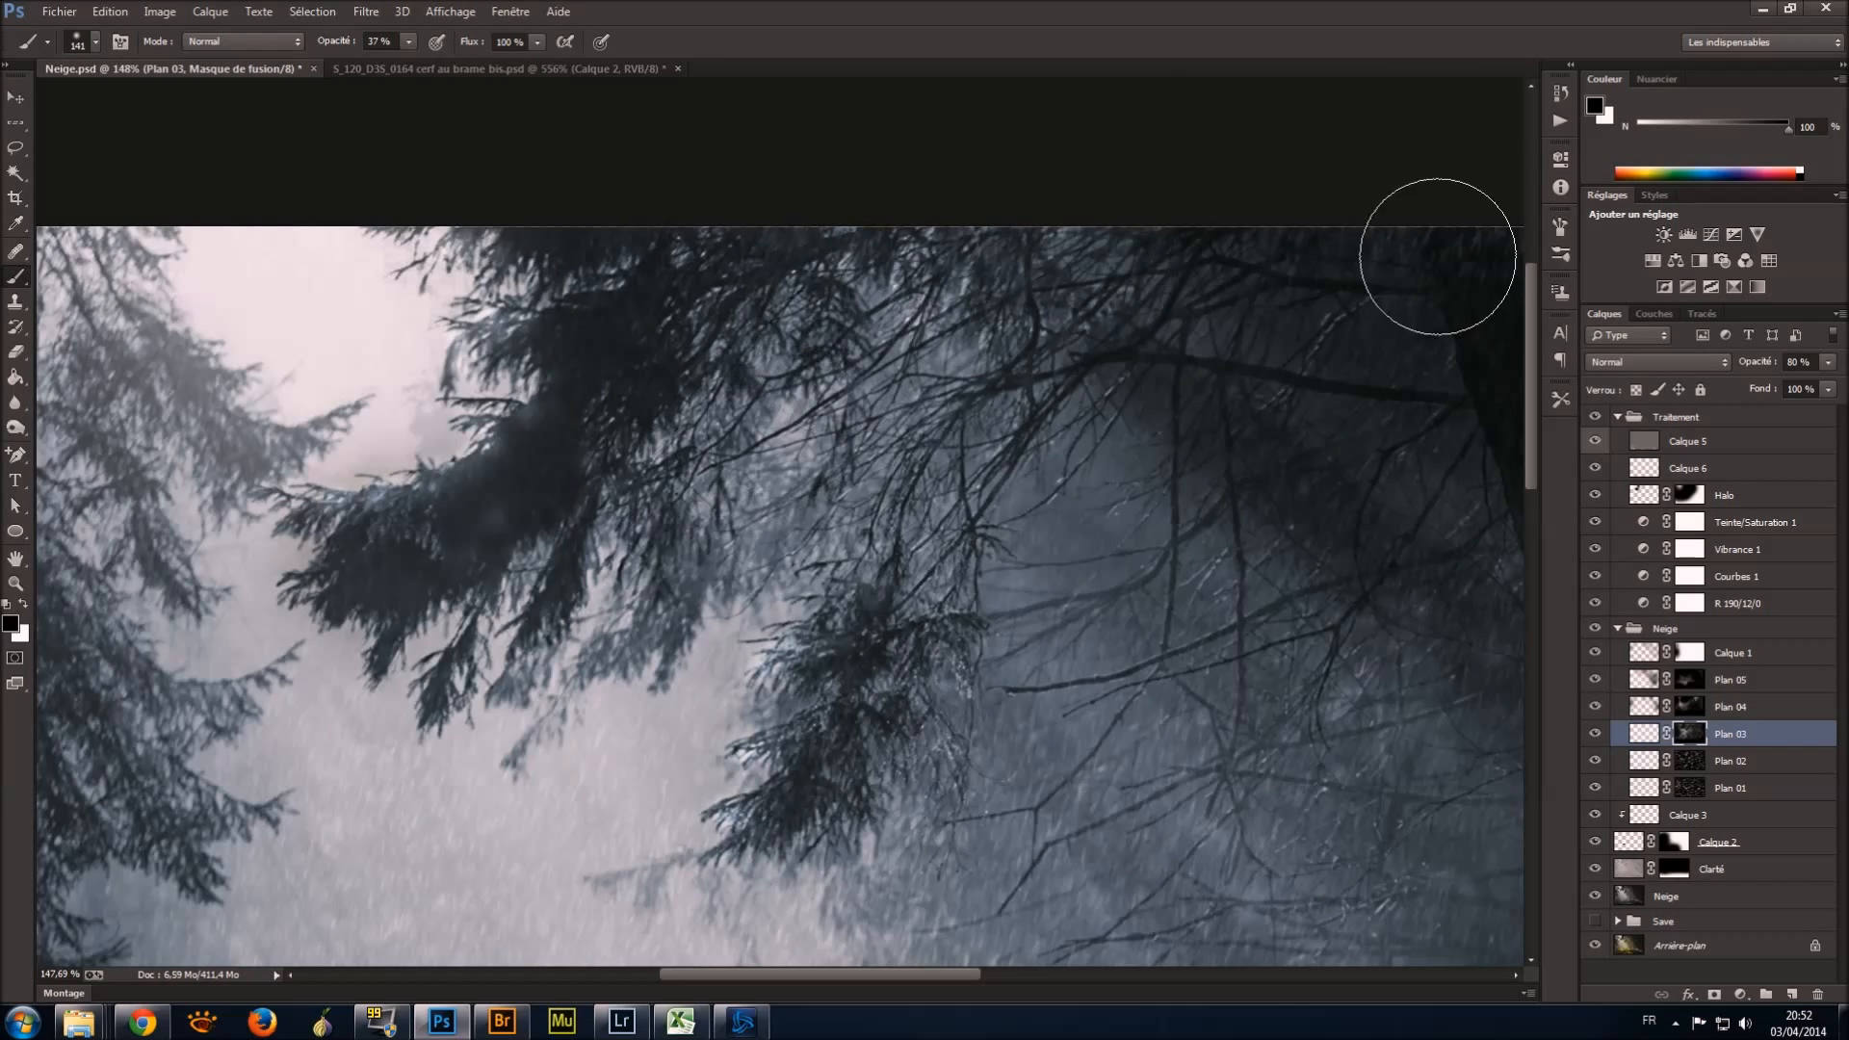
pyautogui.scroll(-6, 1195, 388)
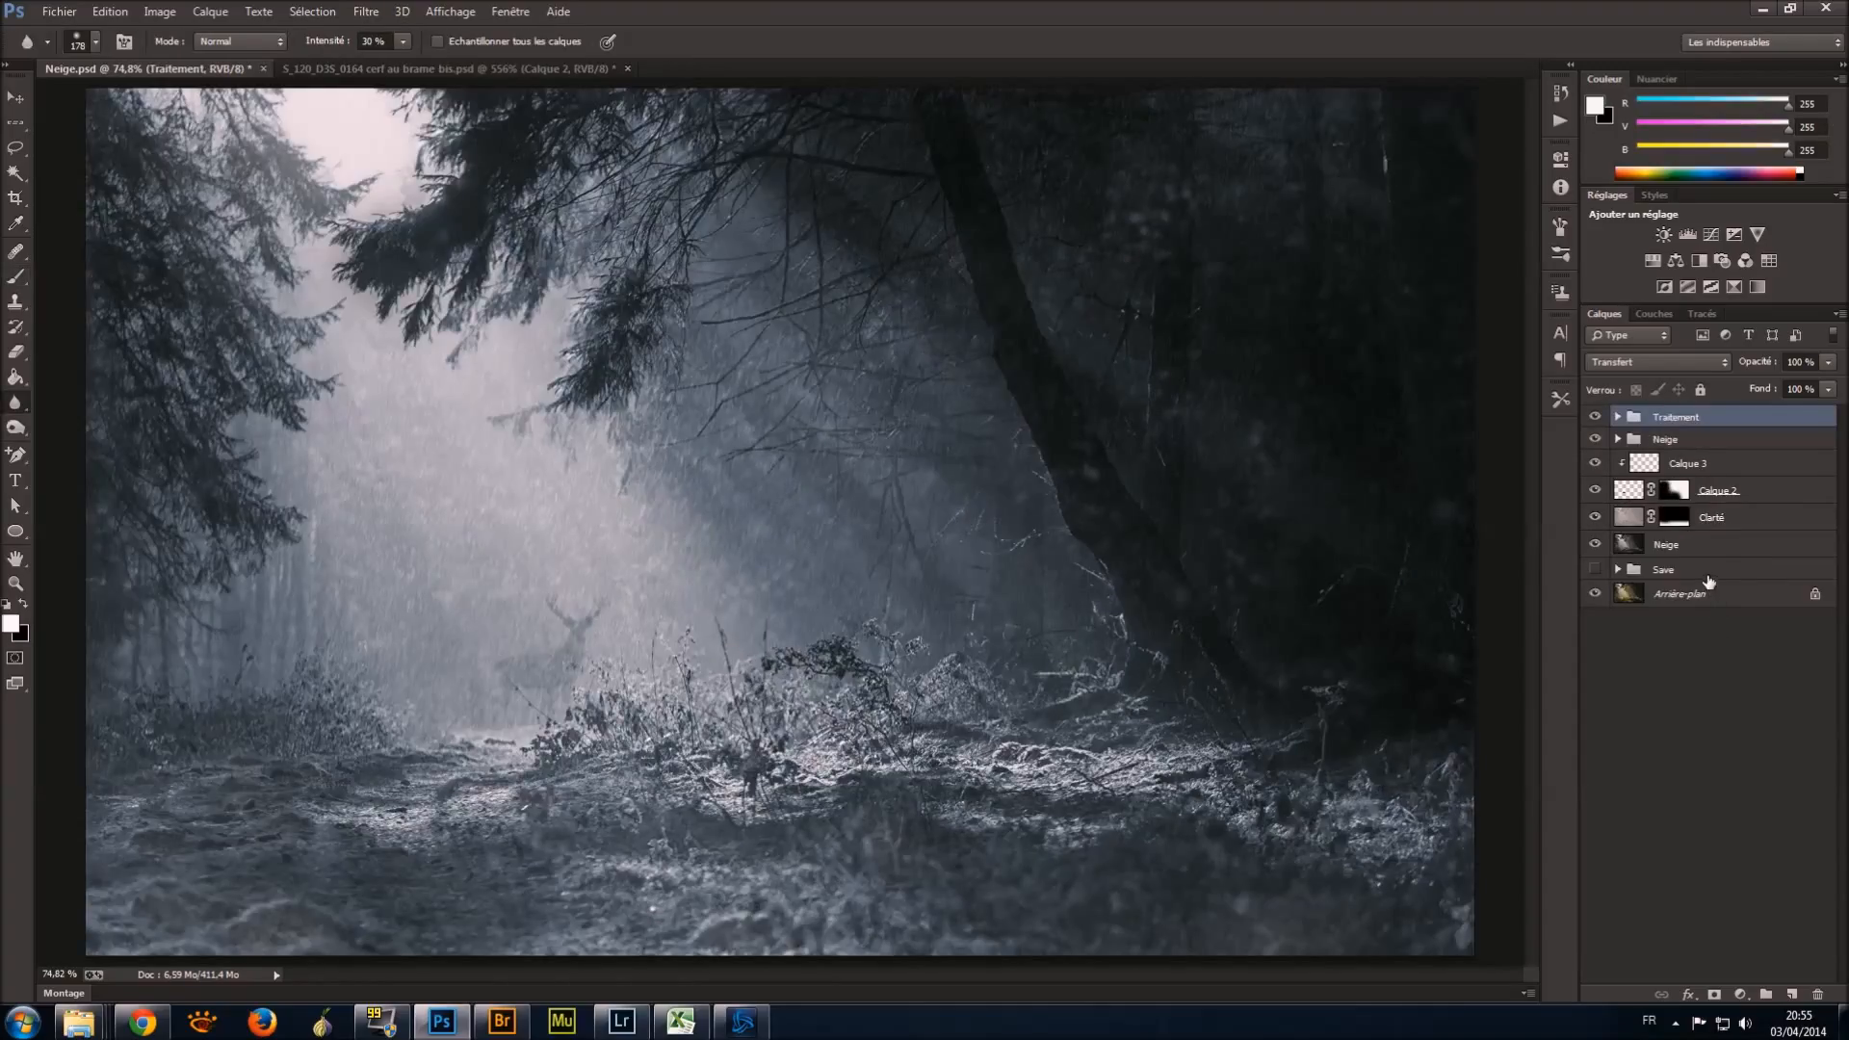
# Copy the whole image merged, paste it as a new top layer, and rename that layer Final.
pyautogui.hotkey('ctrl', 'a')
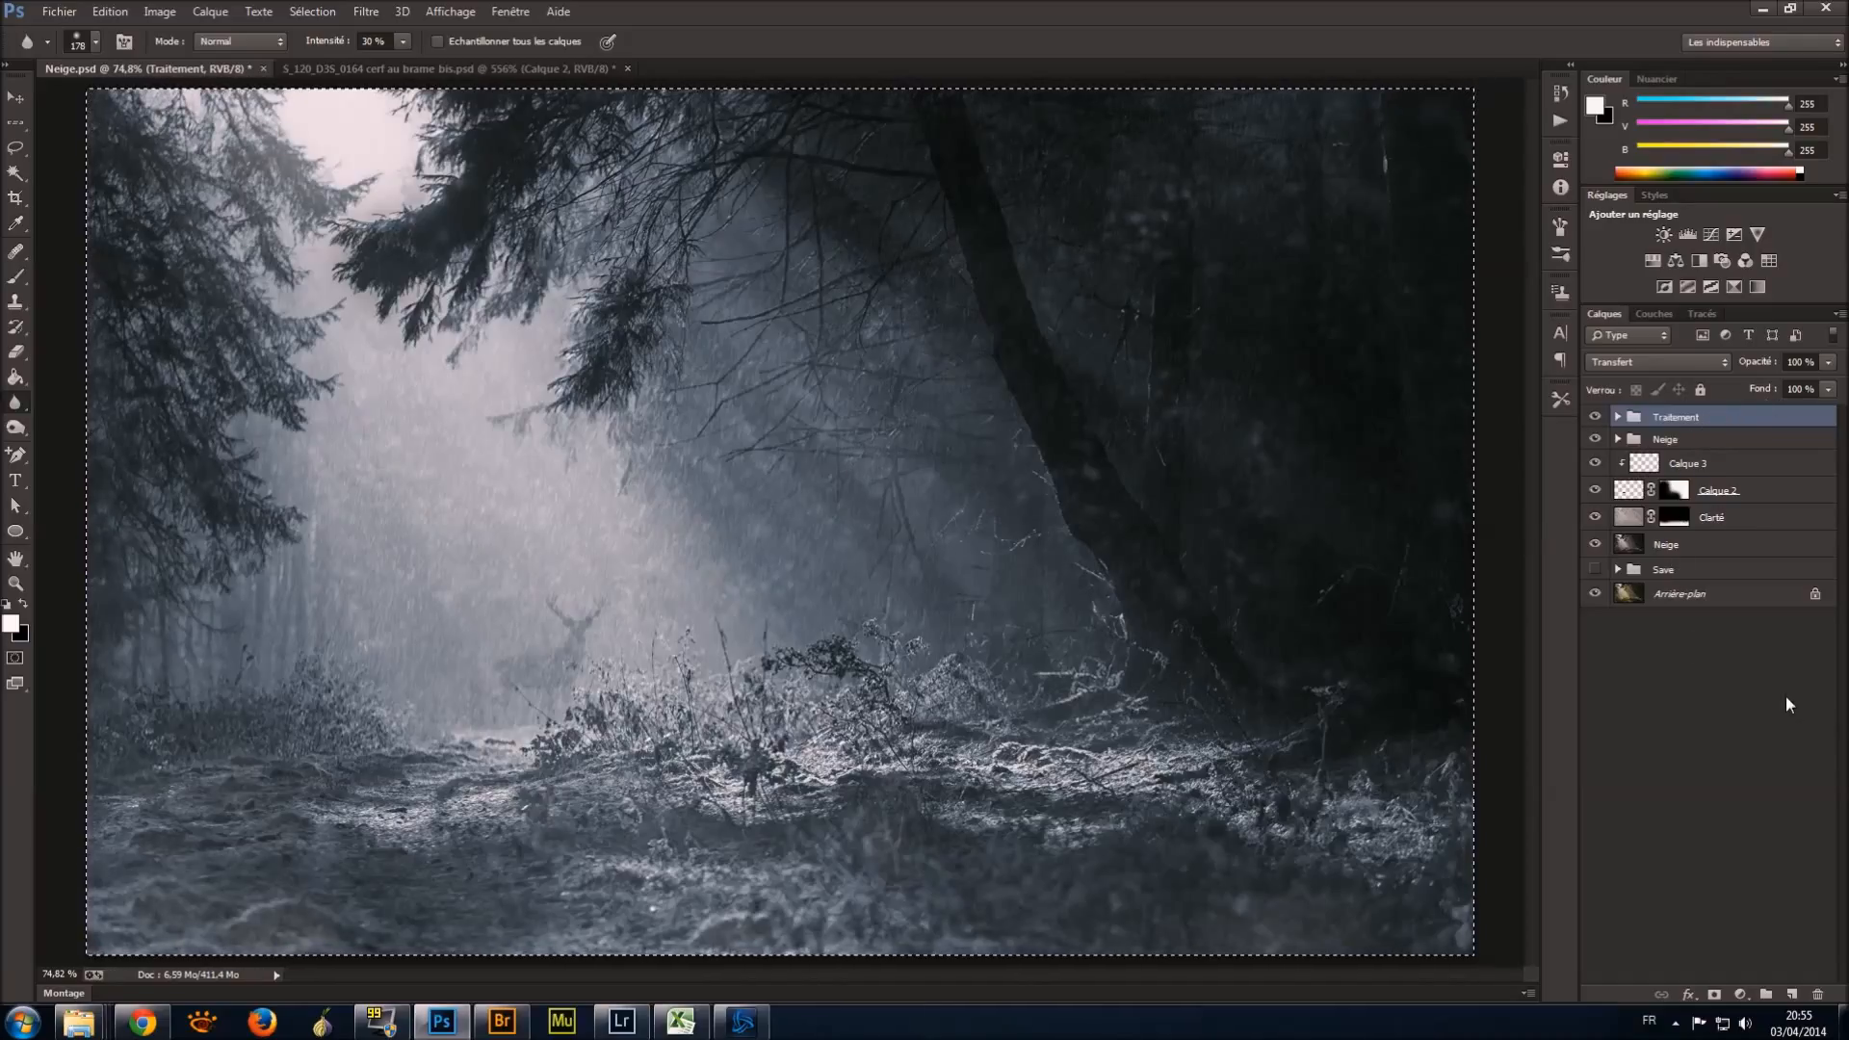
pyautogui.hotkey('ctrl', 'shift', 'c')
pyautogui.hotkey('ctrl', 'v')
pyautogui.doubleClick(1674, 420)
pyautogui.write('Fi')
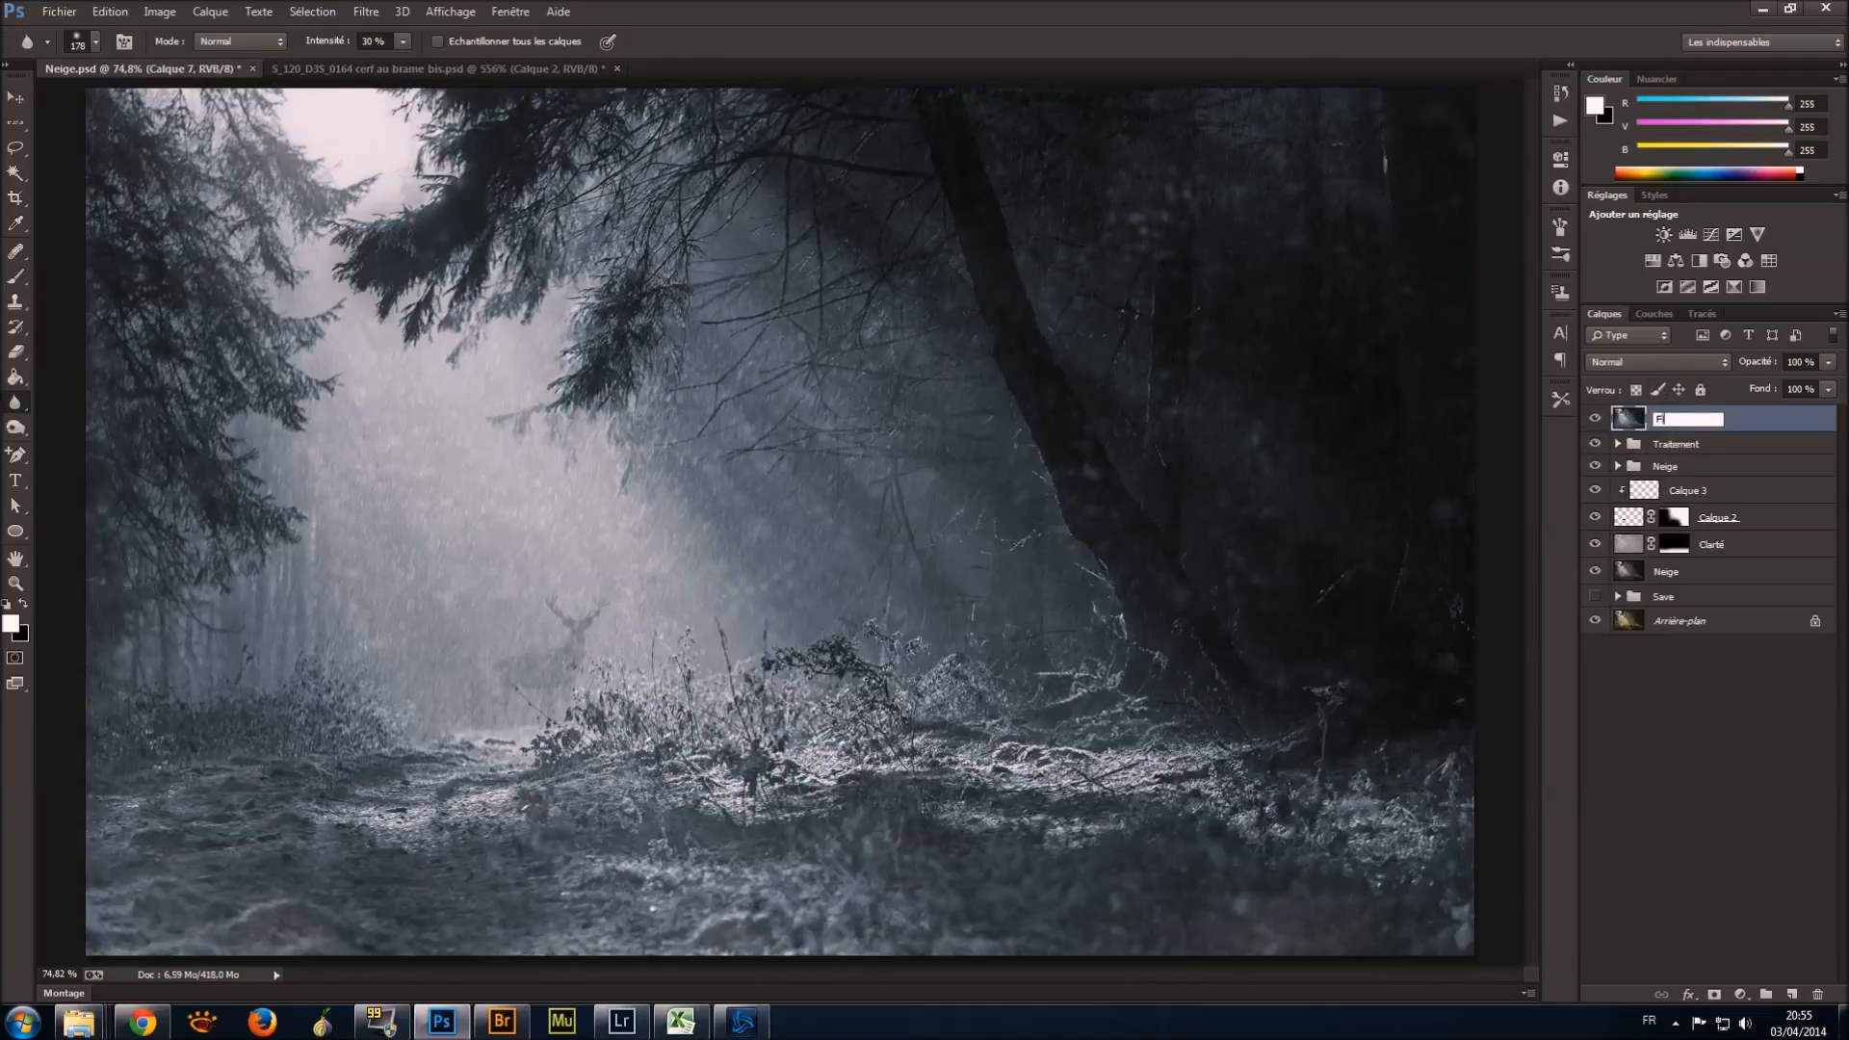
pyautogui.write('nal')
pyautogui.press('Return')
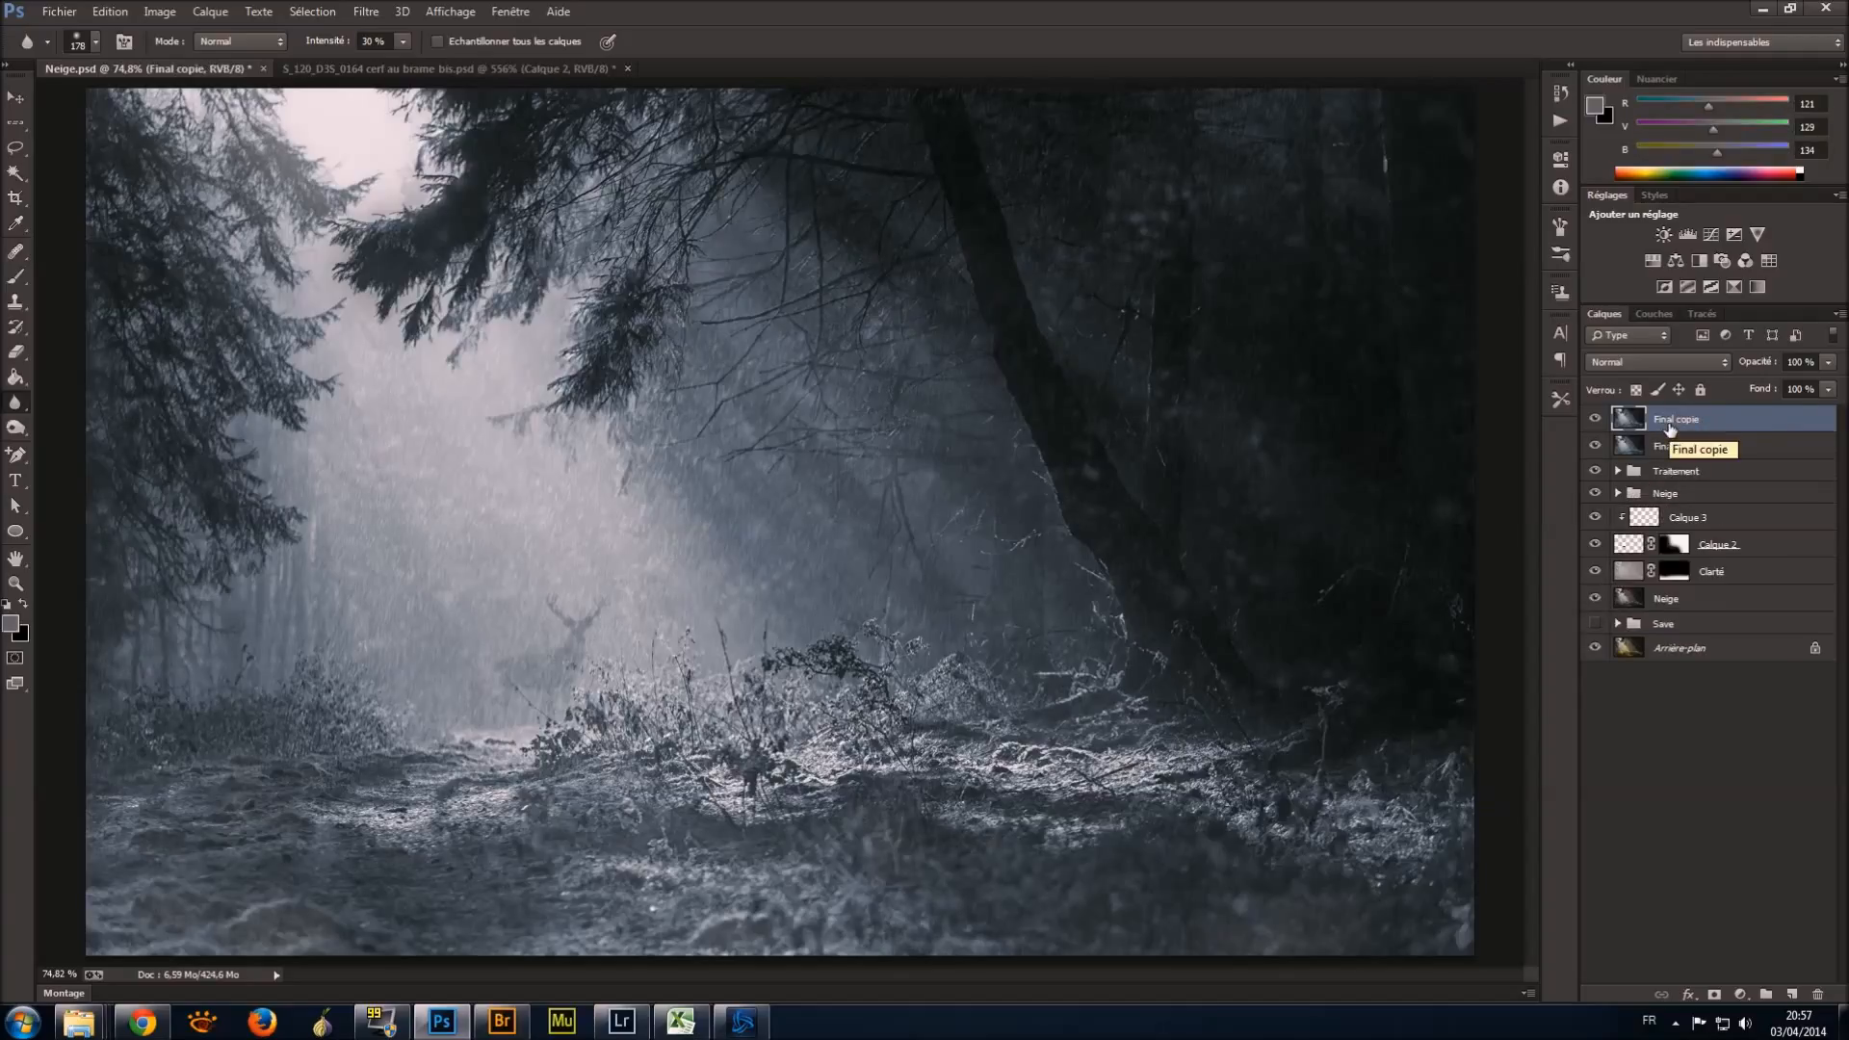
# Desaturate the Final copie layer and invert its tones.
pyautogui.click(160, 11)
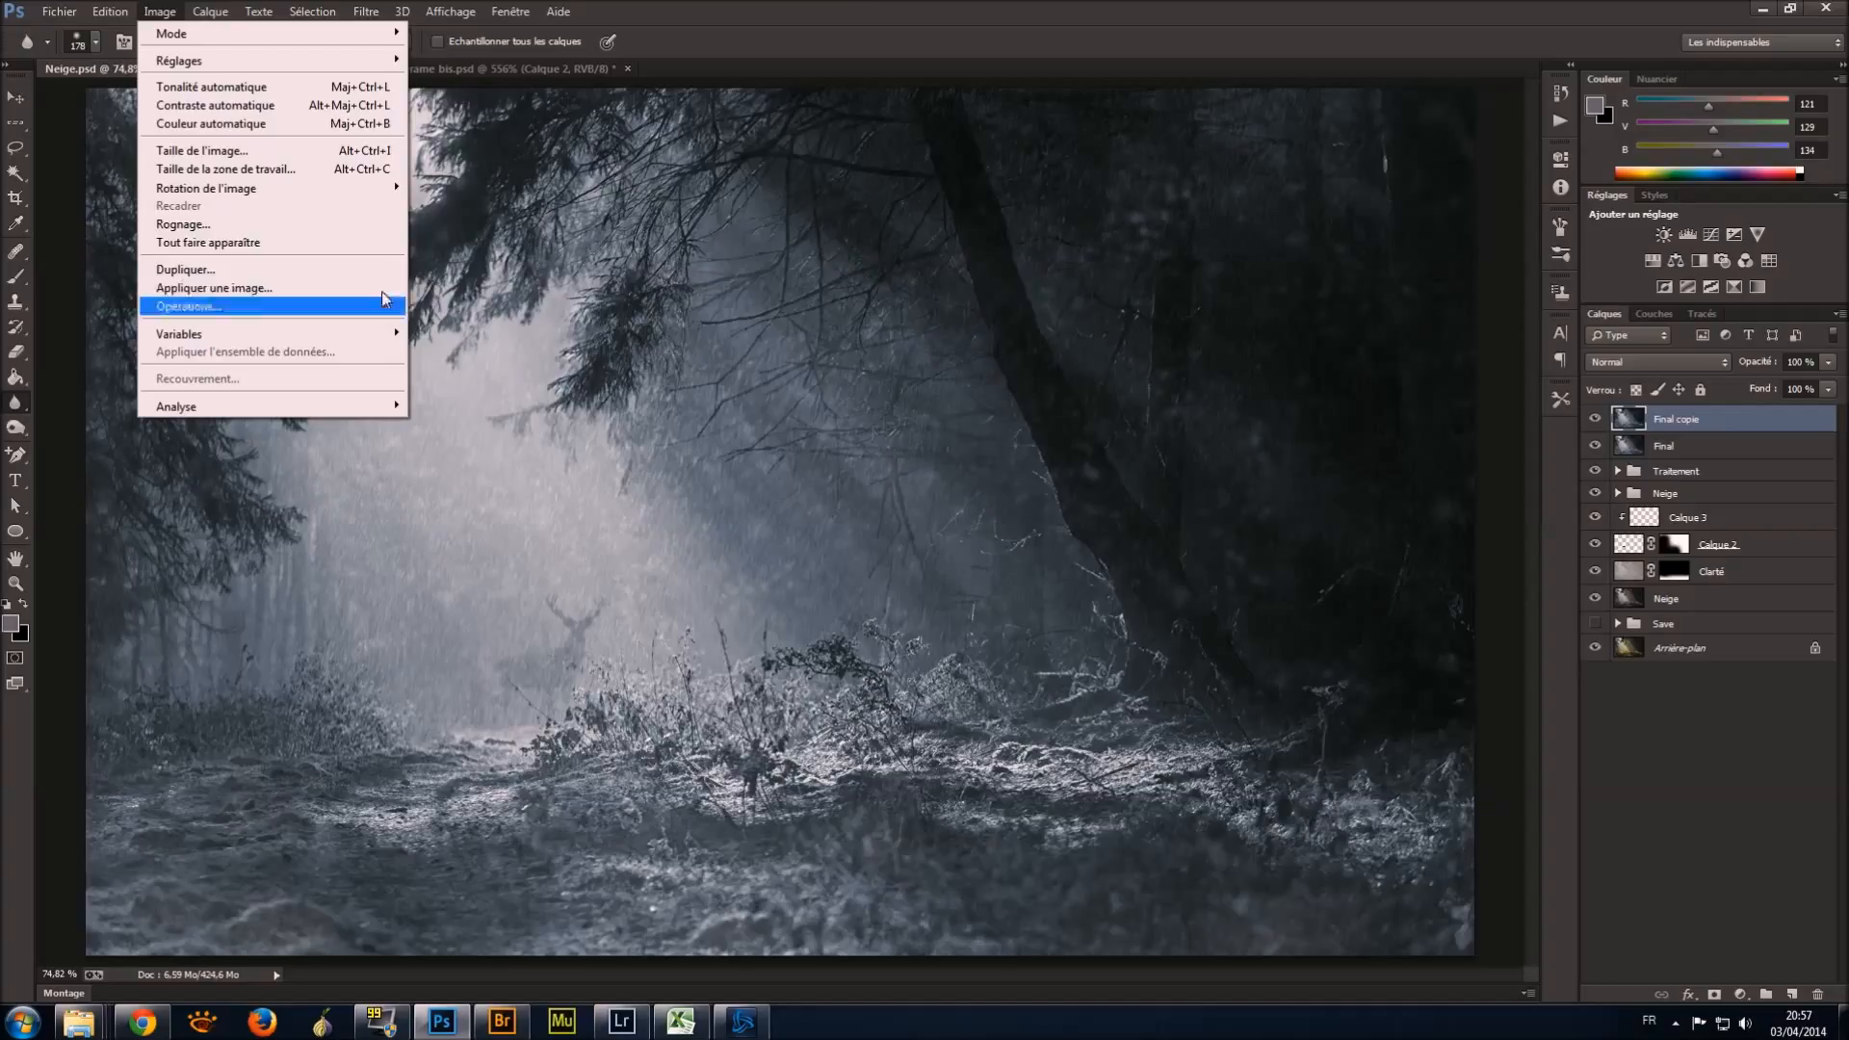
pyautogui.click(873, 8)
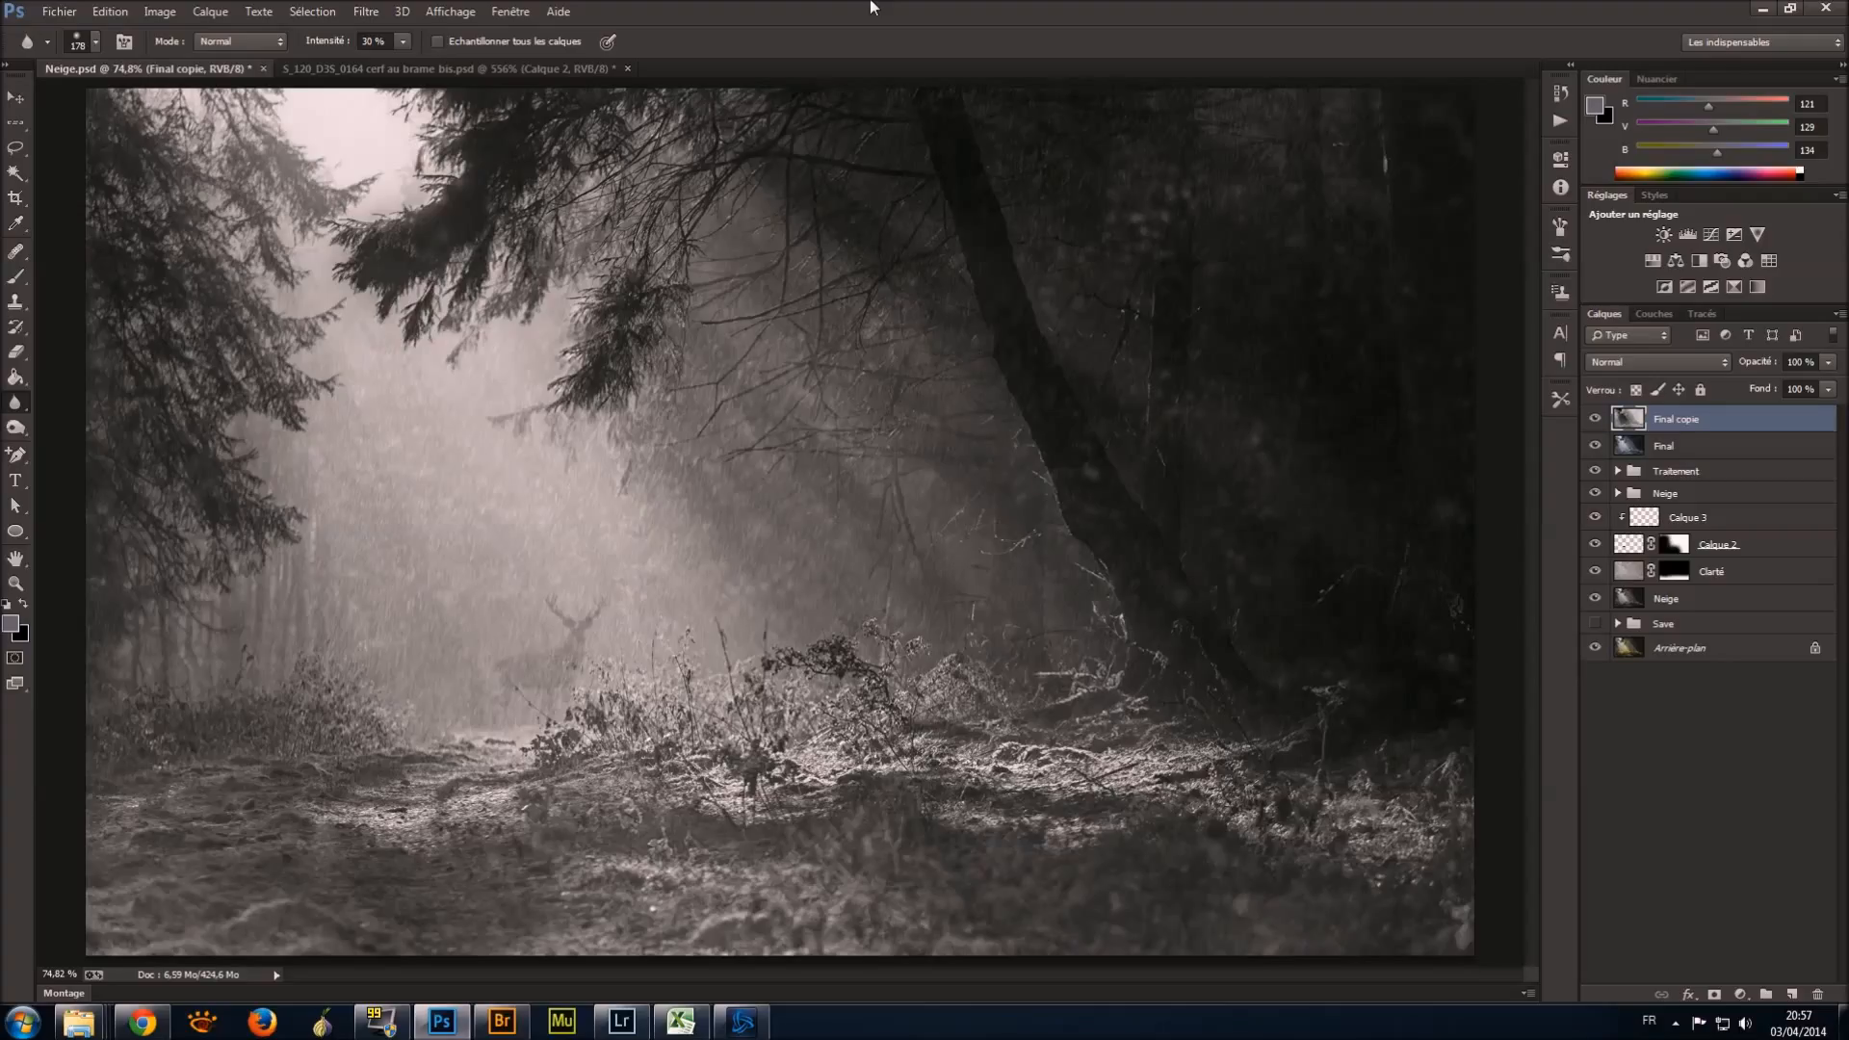
pyautogui.hotkey('ctrl', 'i')
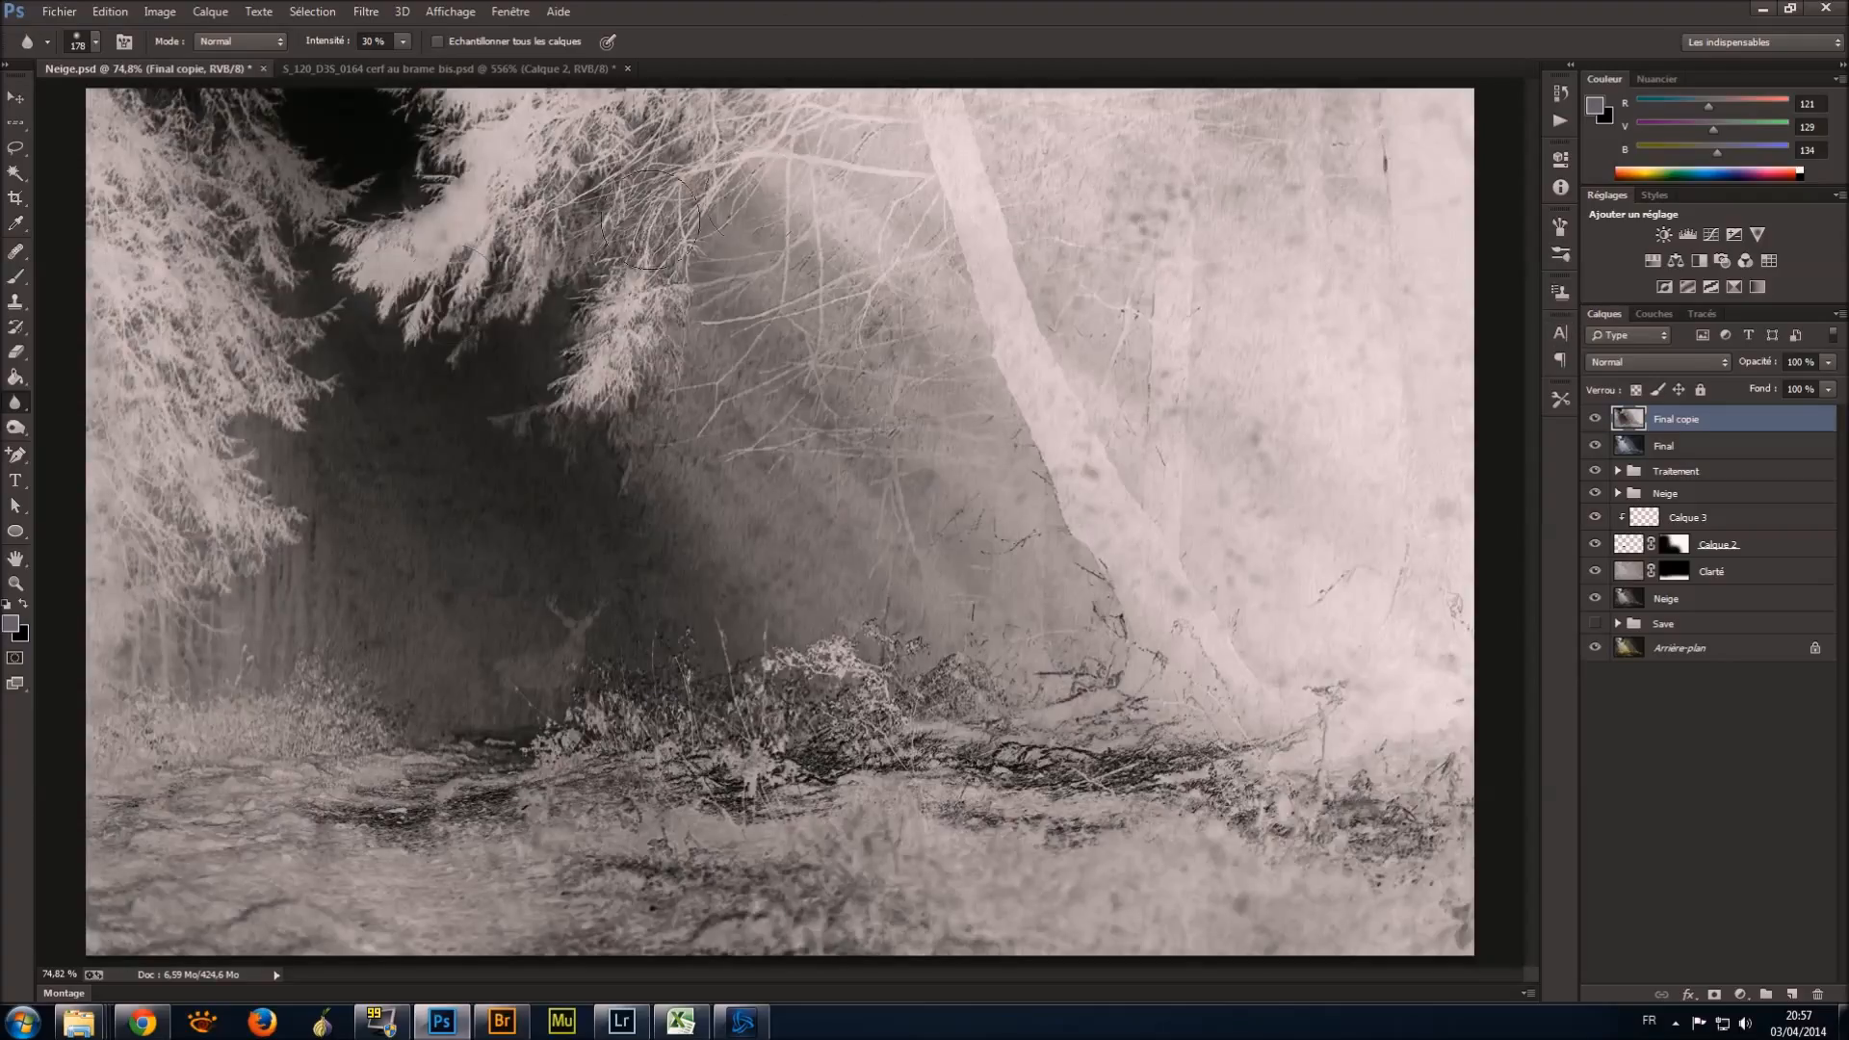
# Set the inverted layer's blend mode to Incrustation and its opacity to 71%.
pyautogui.click(1661, 366)
pyautogui.click(1625, 616)
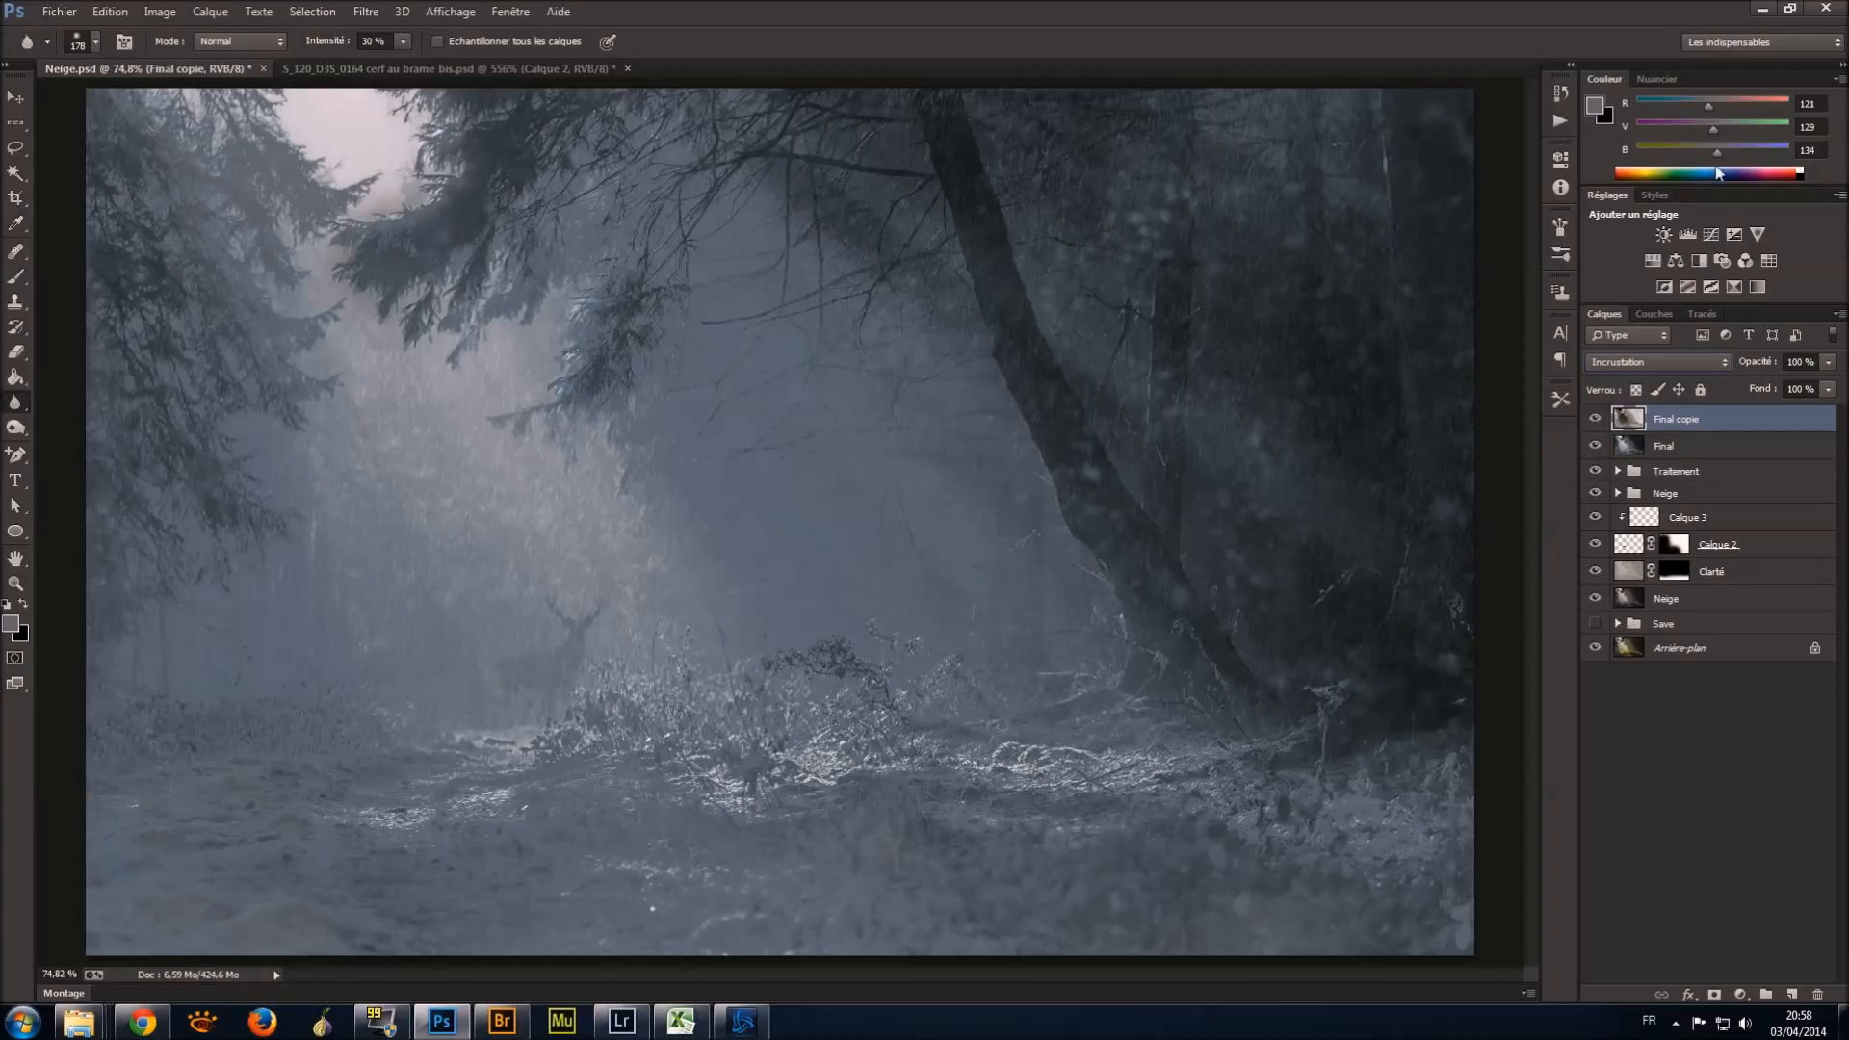
pyautogui.click(1827, 364)
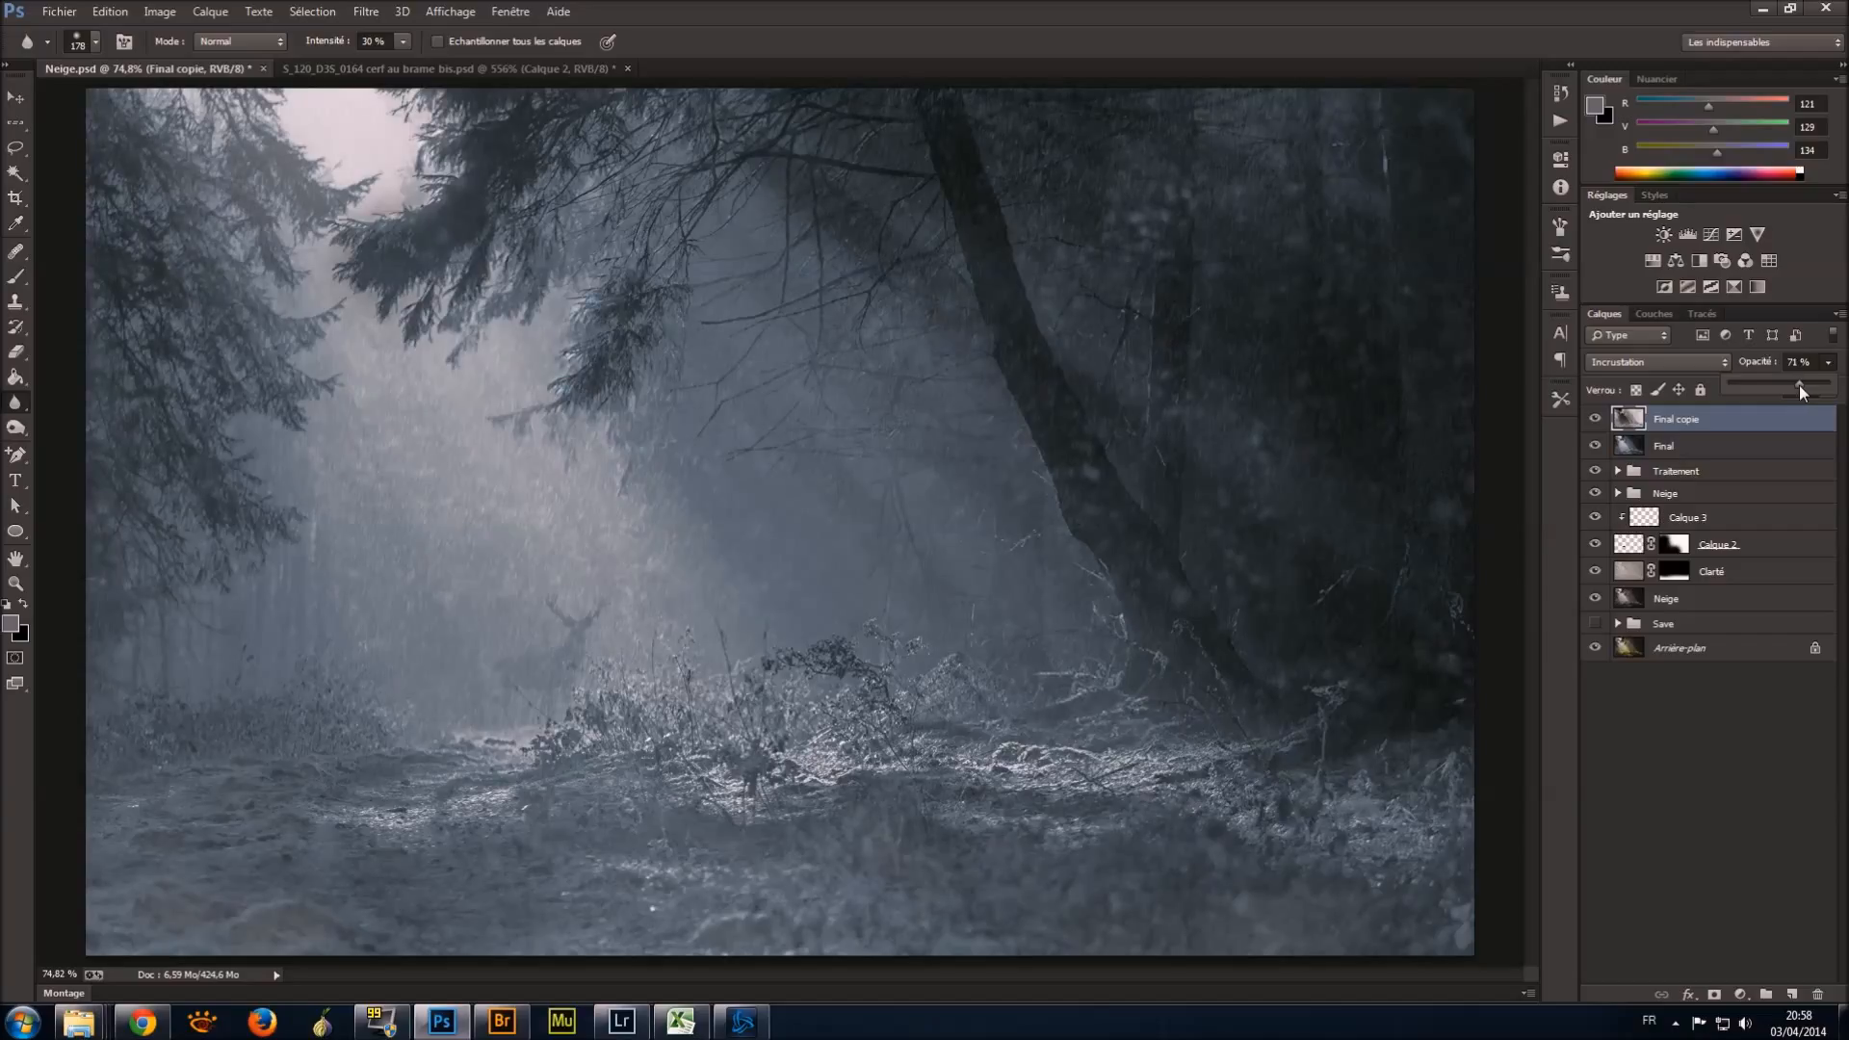
# Rename the inverted layer Neige Inverse and add a white layer mask to it.
pyautogui.click(1677, 421)
pyautogui.doubleClick(1689, 427)
pyautogui.write('In')
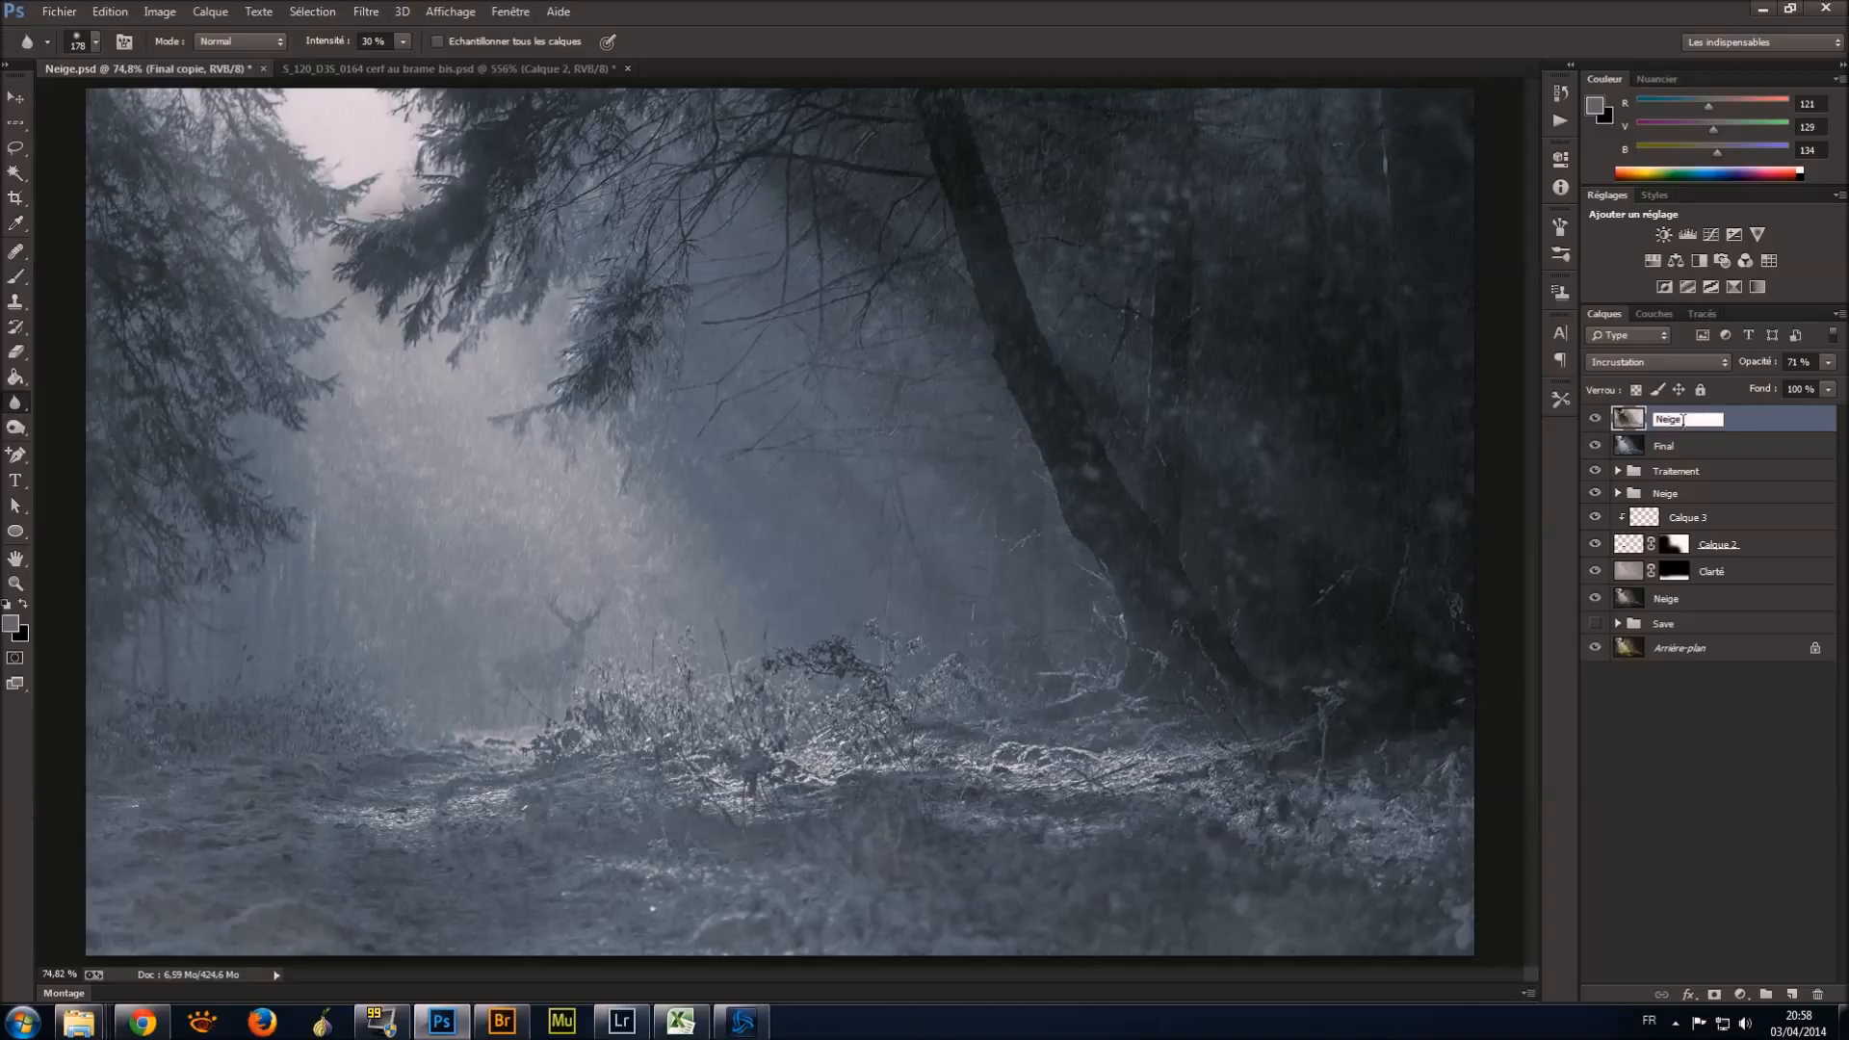
pyautogui.write('ers')
pyautogui.press('Return')
pyautogui.click(1705, 993)
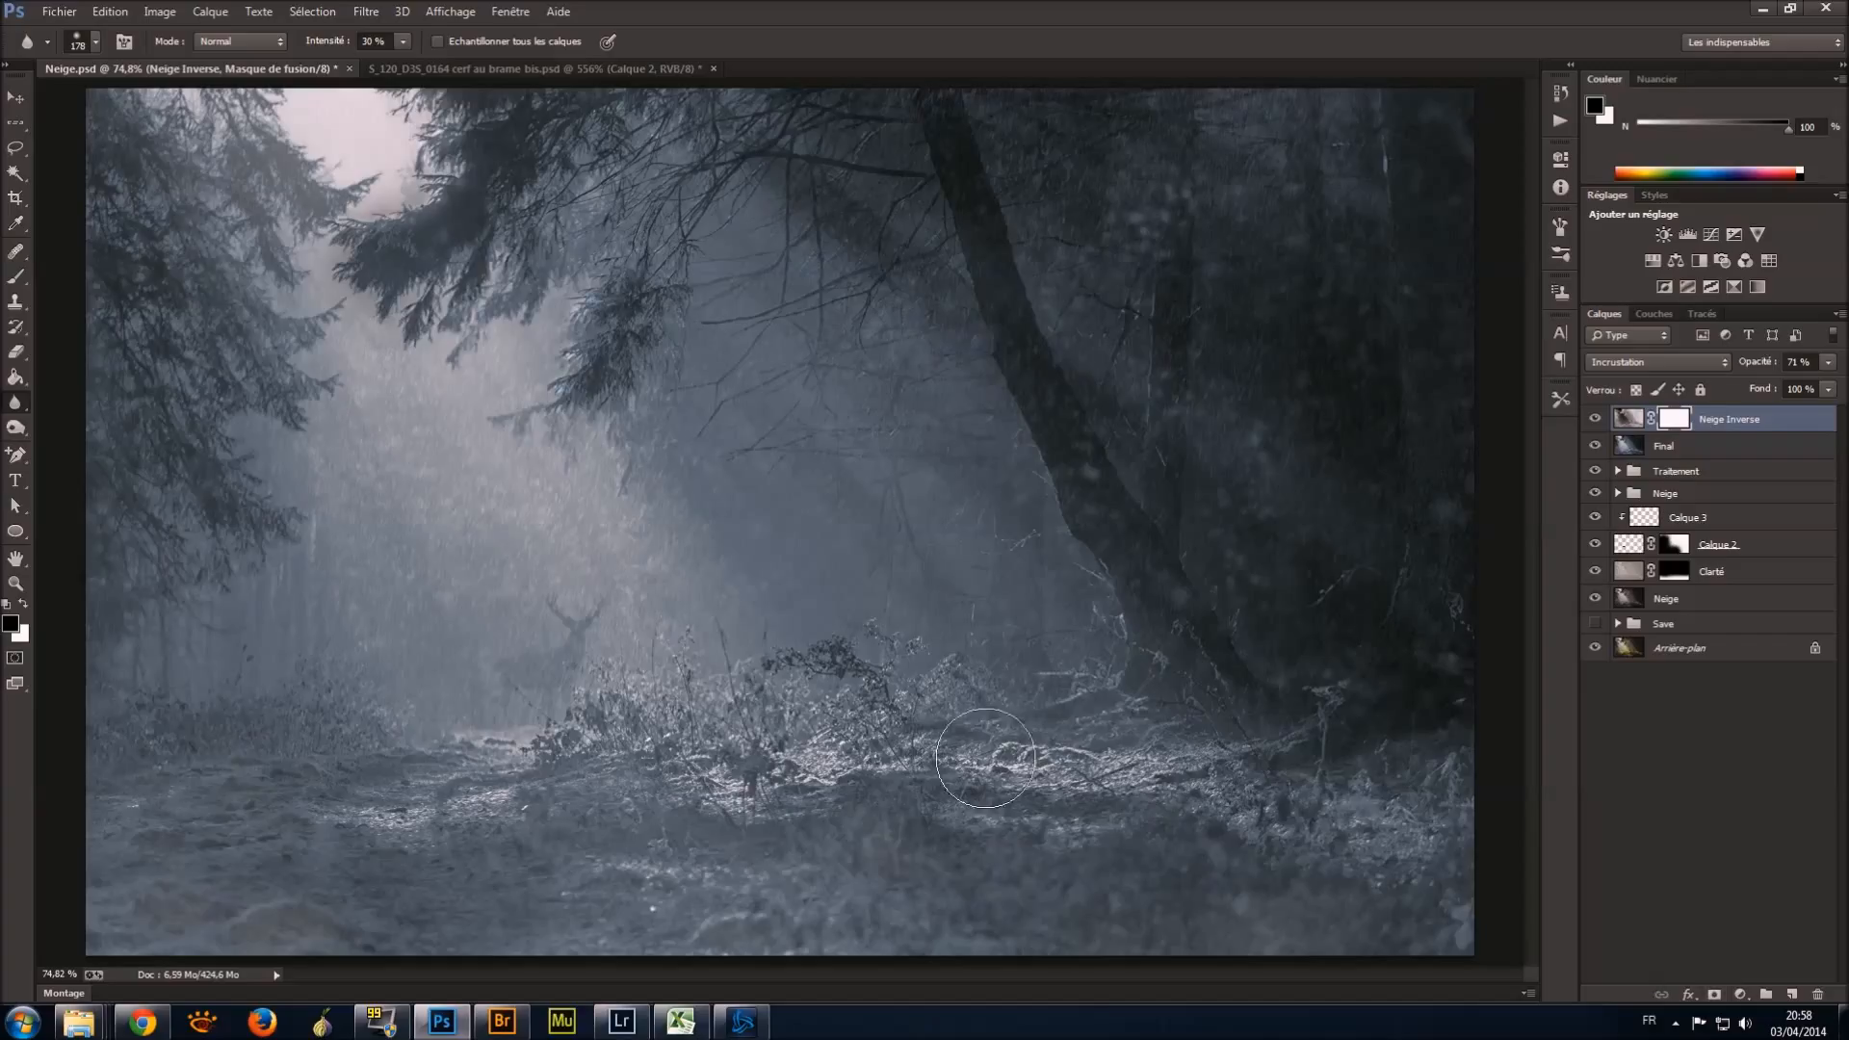
pyautogui.click(97, 42)
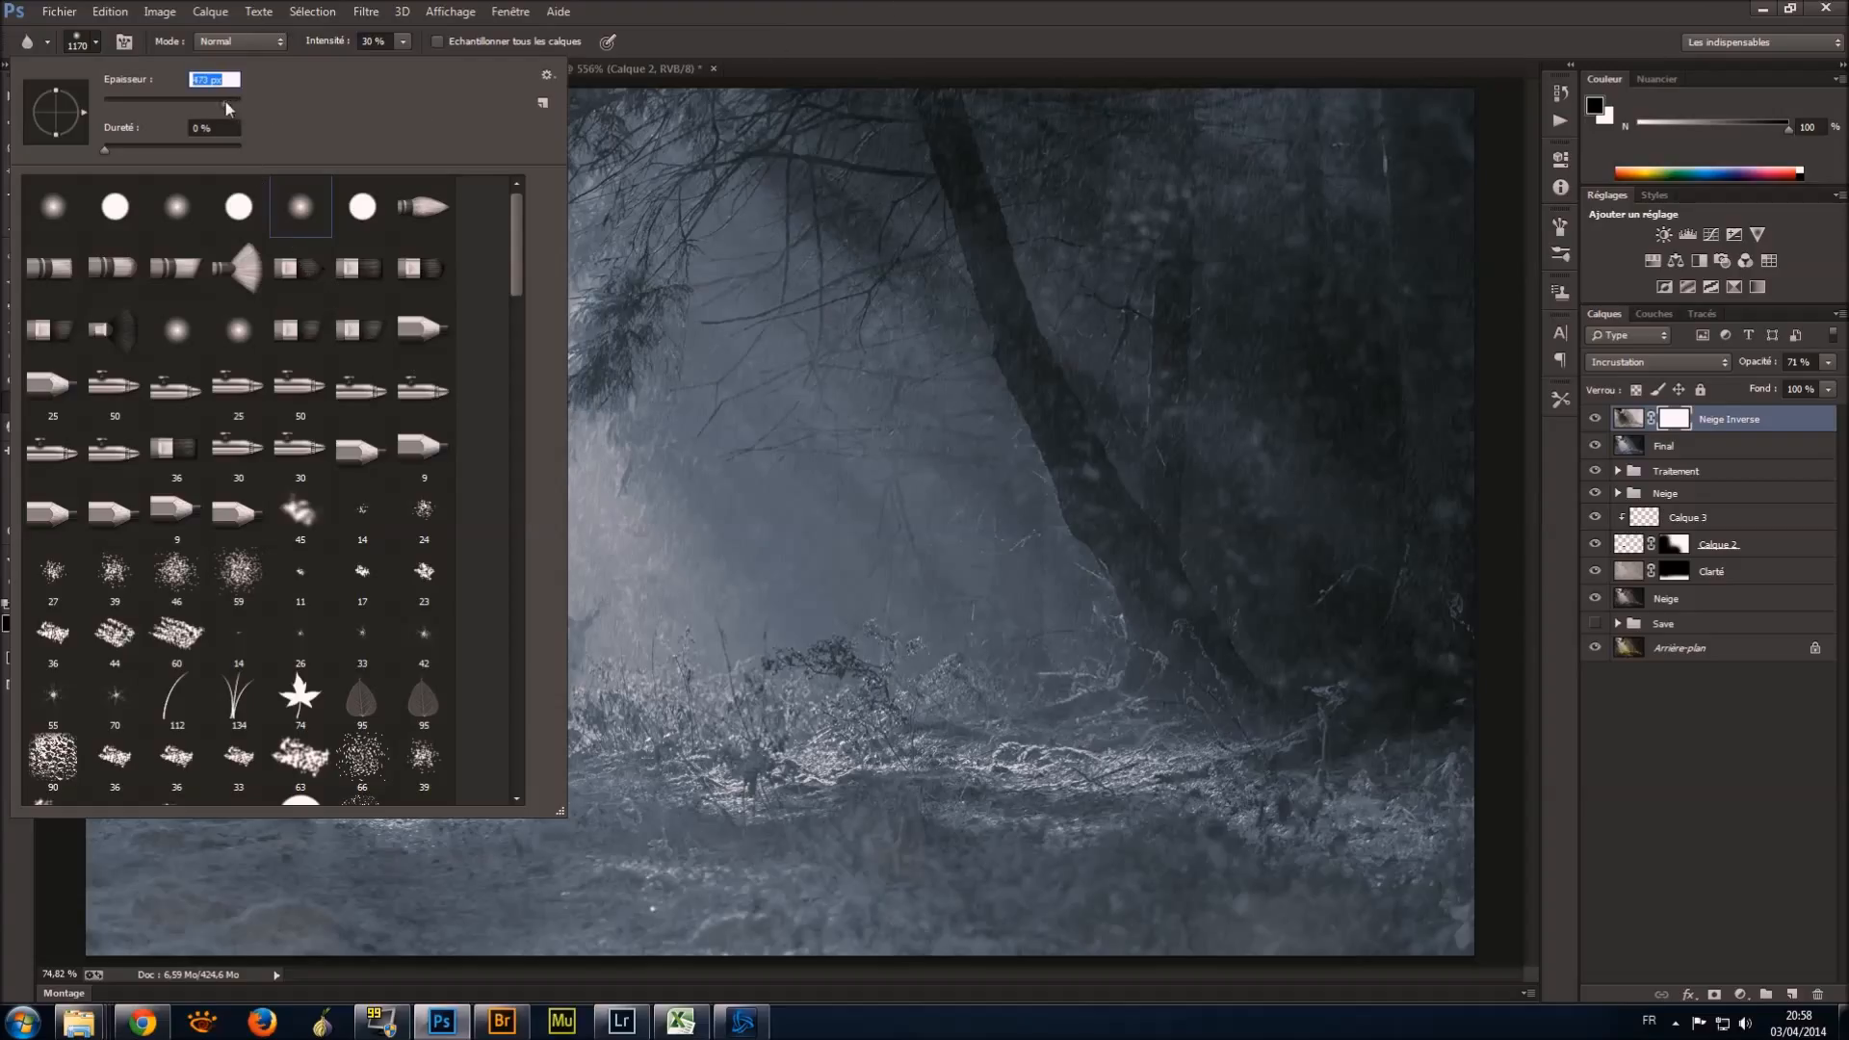
pyautogui.click(864, 10)
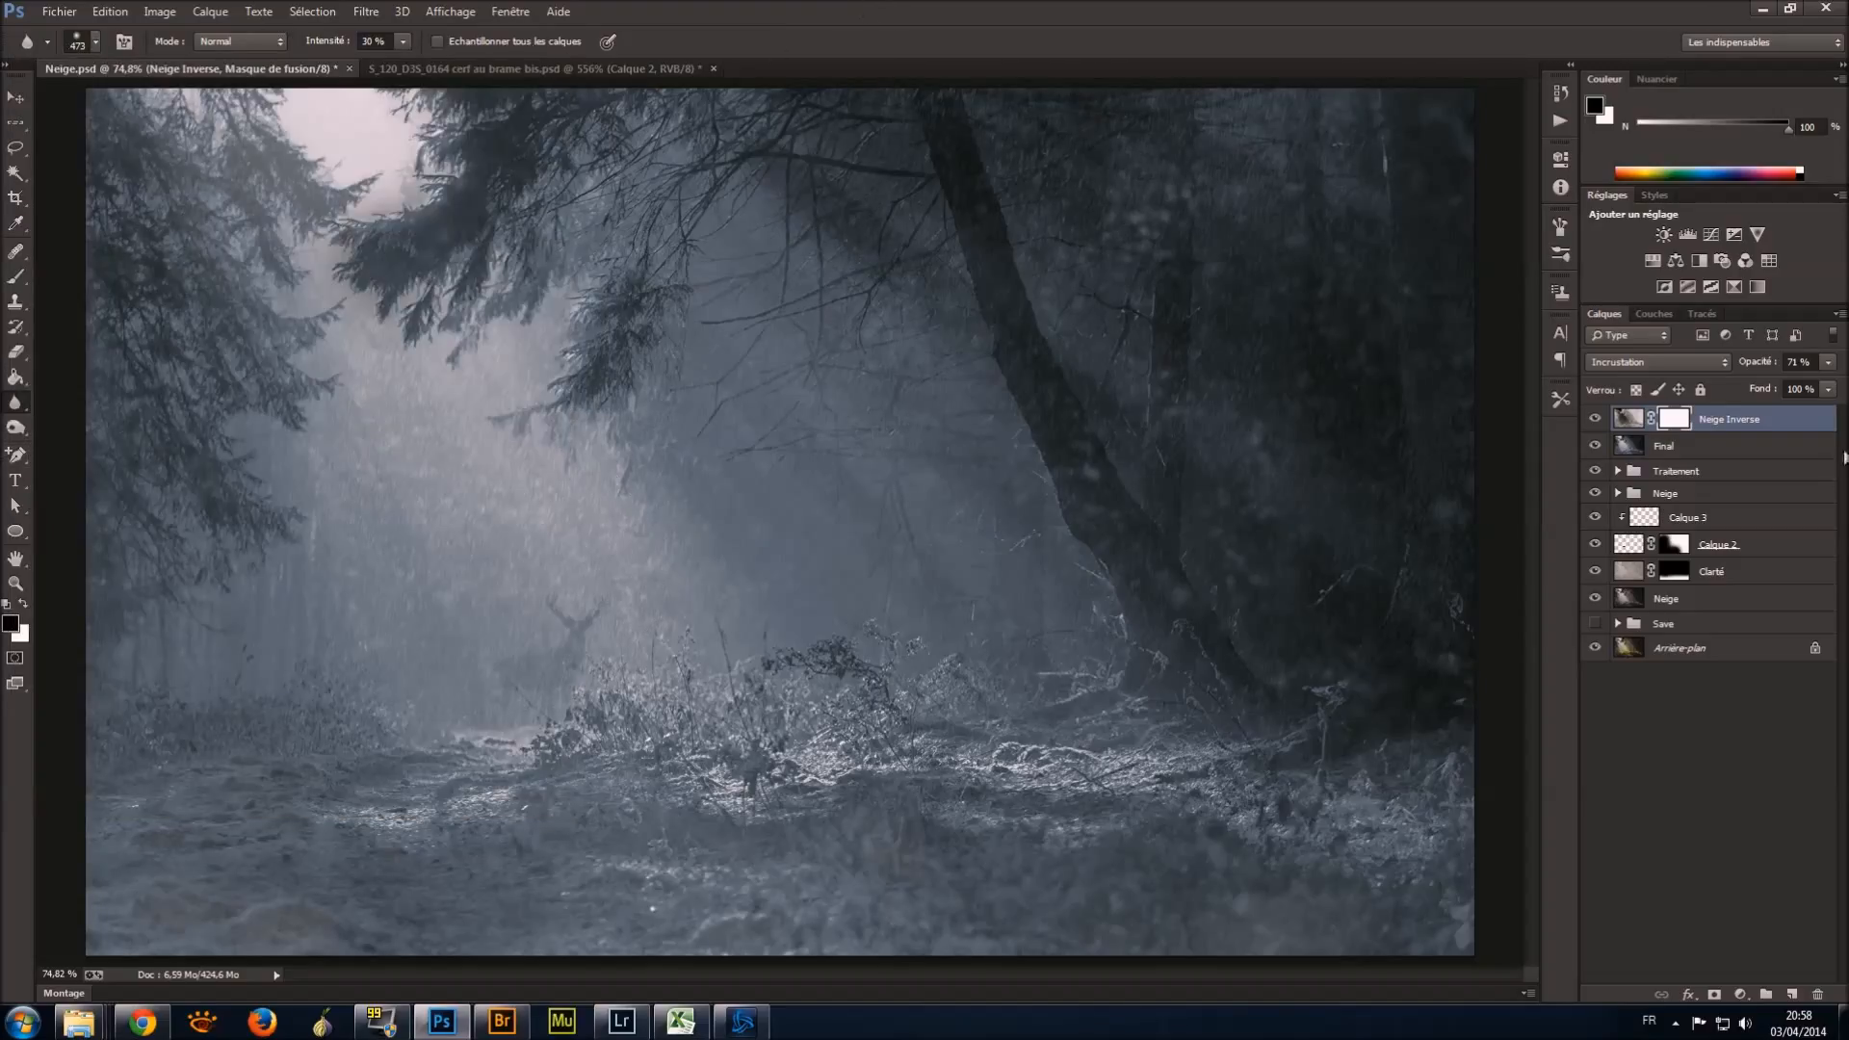
pyautogui.click(398, 43)
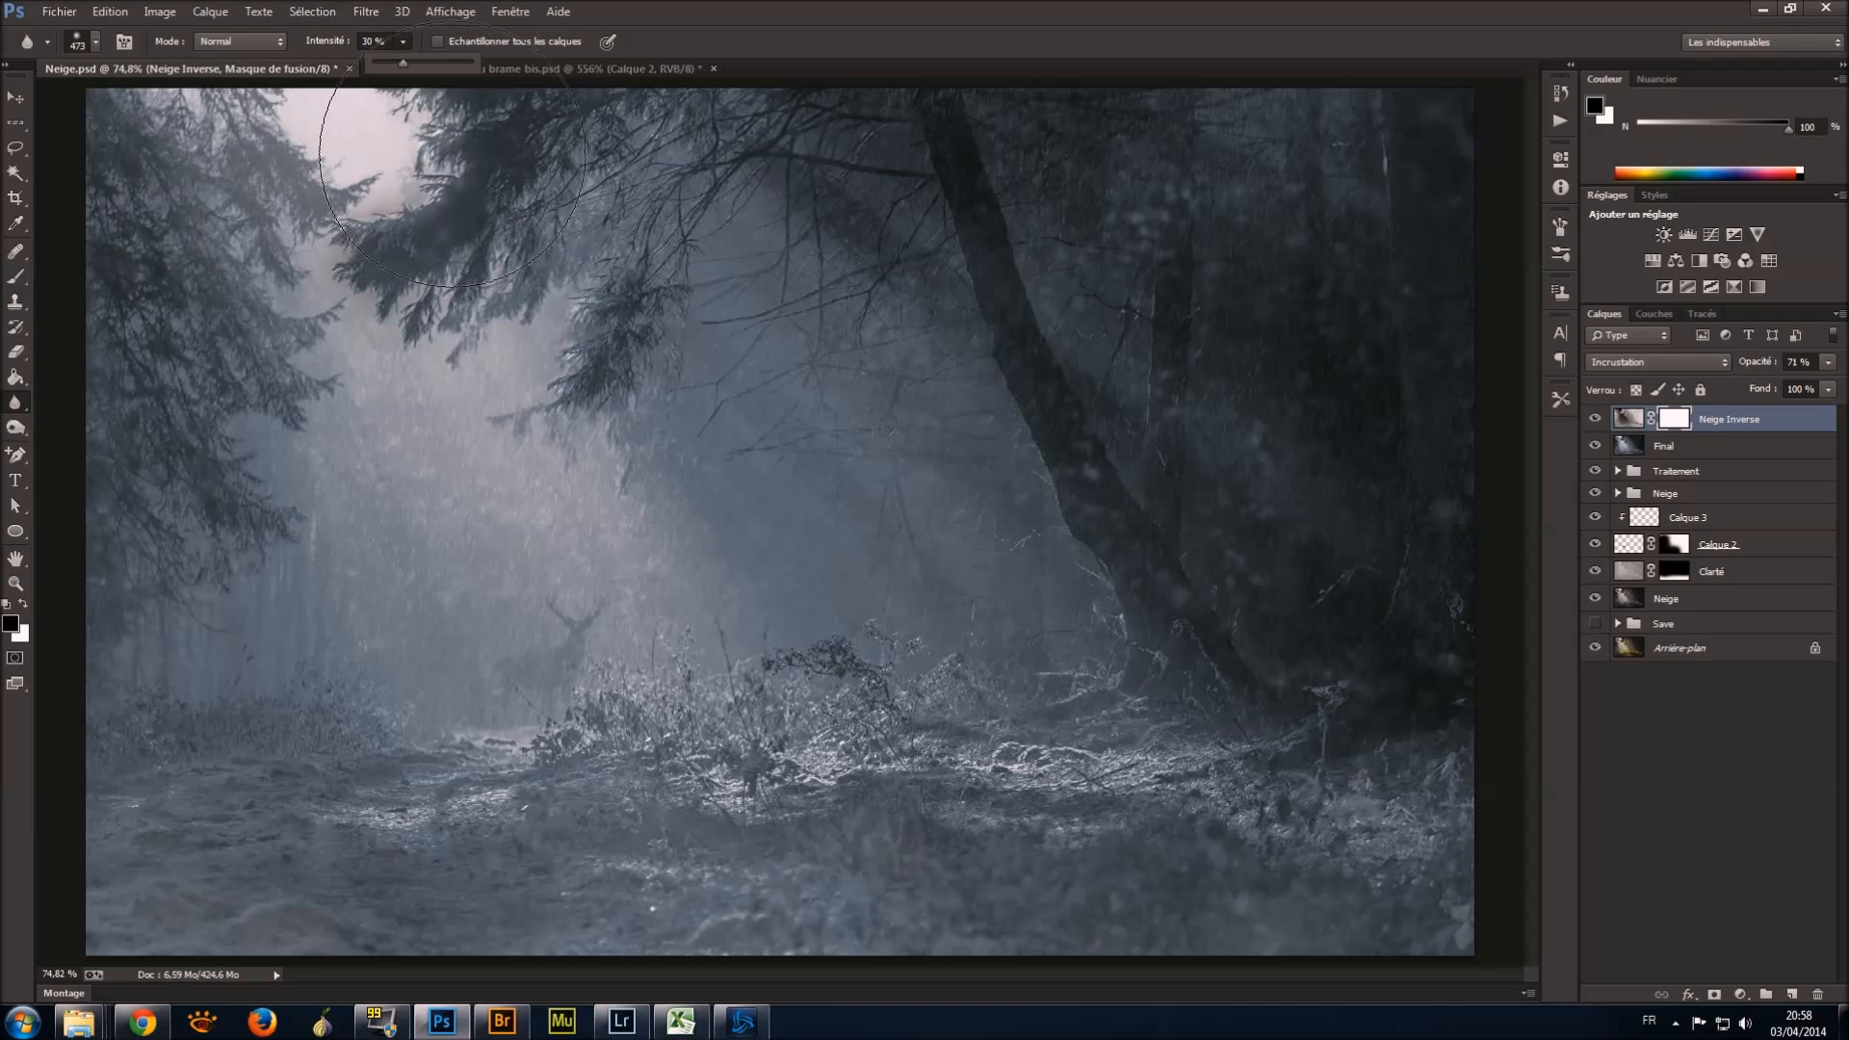
# Mask Neige Inverse out of the sky, trees and mist above the ground with a 445 px black brush at 100% opacity.
pyautogui.click(19, 278)
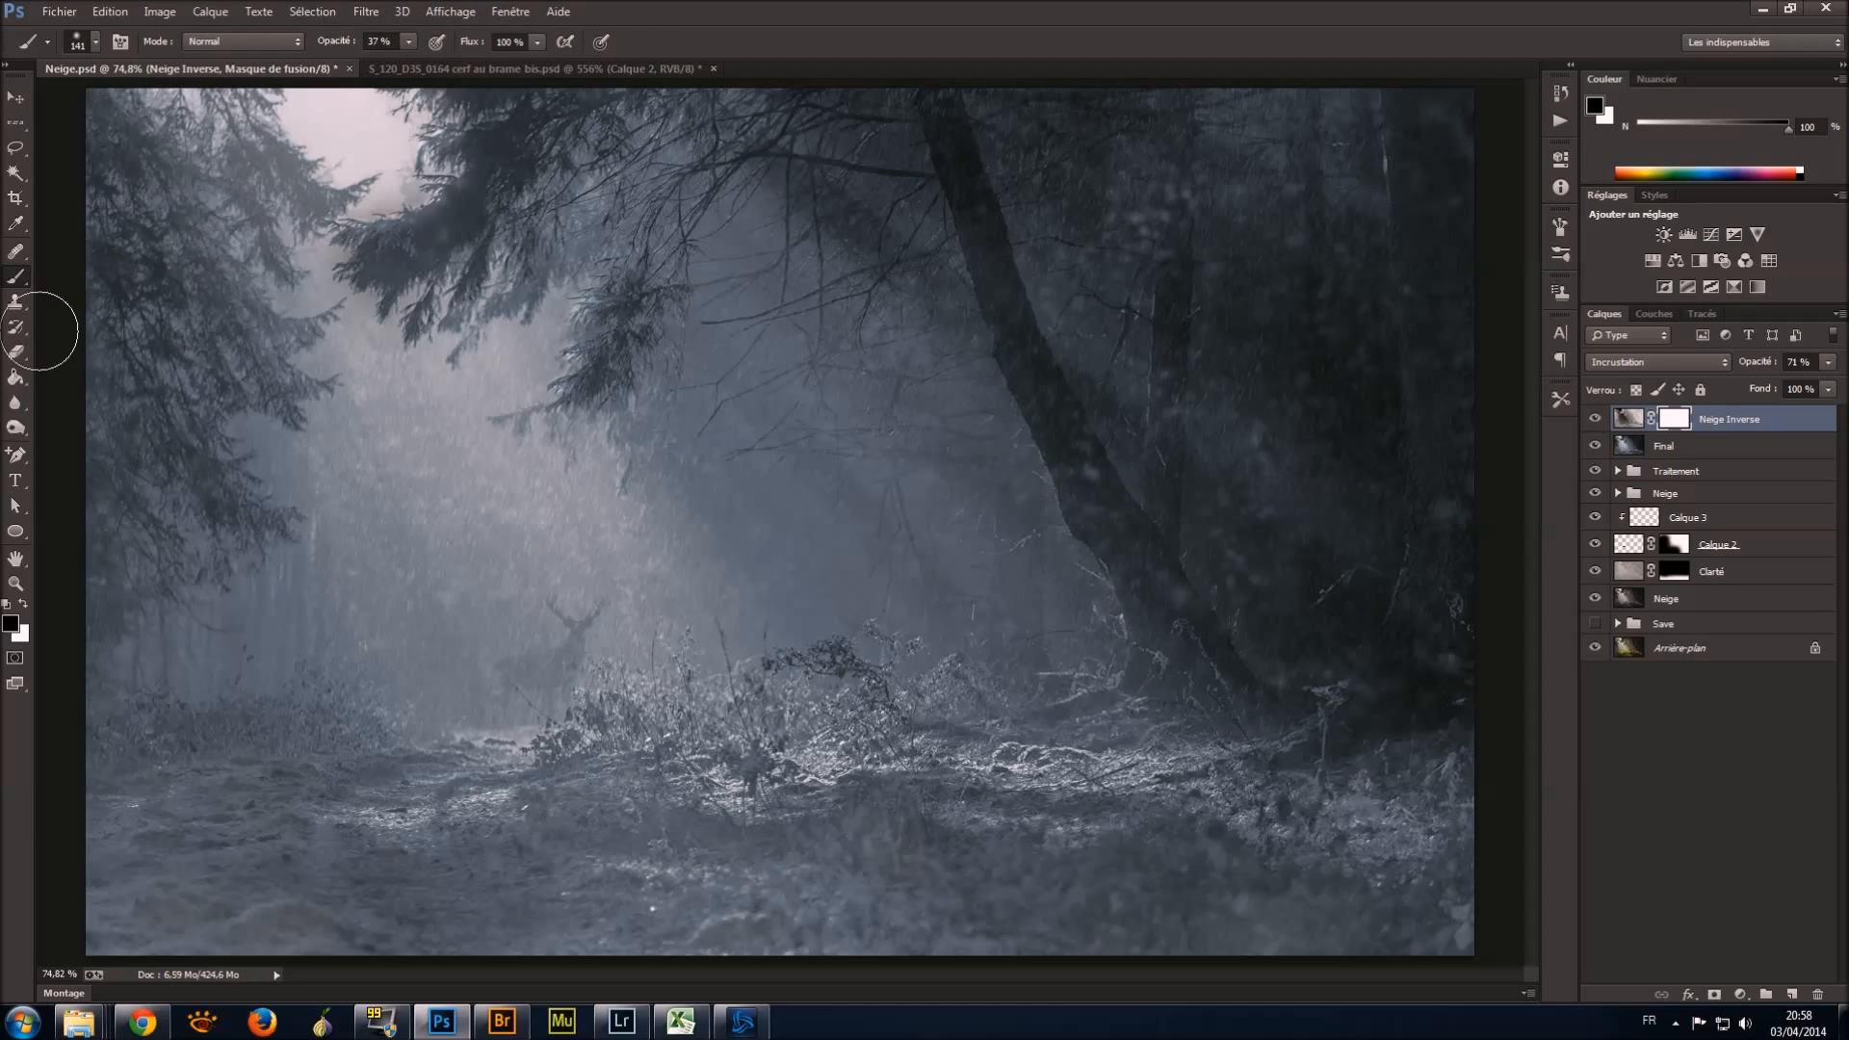
pyautogui.click(84, 50)
pyautogui.click(223, 108)
pyautogui.click(929, 7)
pyautogui.moveTo(323, 193)
pyautogui.mouseDown()
pyautogui.moveTo(366, 207)
pyautogui.moveTo(1274, 158)
pyautogui.mouseUp()
pyautogui.moveTo(404, 482)
pyautogui.mouseDown()
pyautogui.moveTo(488, 562)
pyautogui.moveTo(949, 544)
pyautogui.moveTo(1180, 588)
pyautogui.moveTo(1334, 501)
pyautogui.moveTo(1402, 275)
pyautogui.moveTo(1197, 348)
pyautogui.mouseUp()
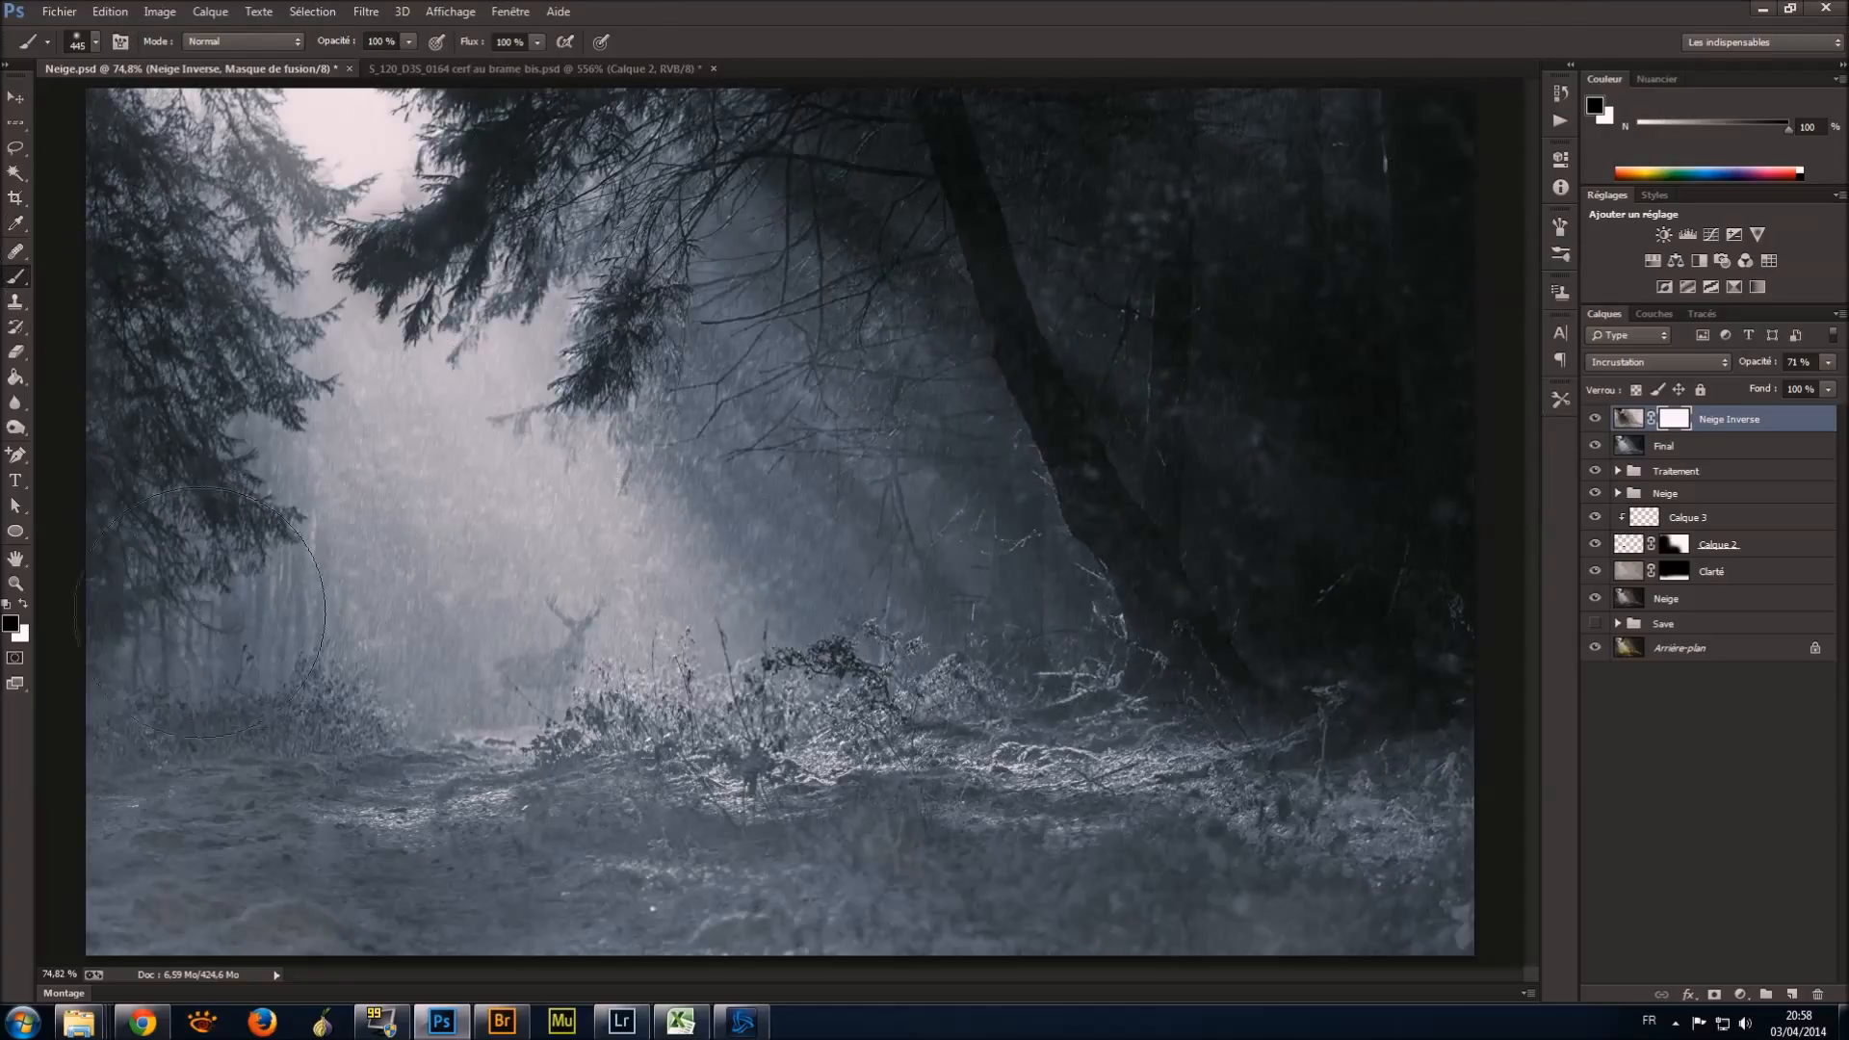
pyautogui.moveTo(346, 461)
pyautogui.mouseDown()
pyautogui.moveTo(1291, 645)
pyautogui.moveTo(1403, 520)
pyautogui.moveTo(1435, 532)
pyautogui.mouseUp()
# Set Neige Inverse to 100% opacity and 46% fill, and toggle its visibility to compare the effect.
pyautogui.click(1828, 363)
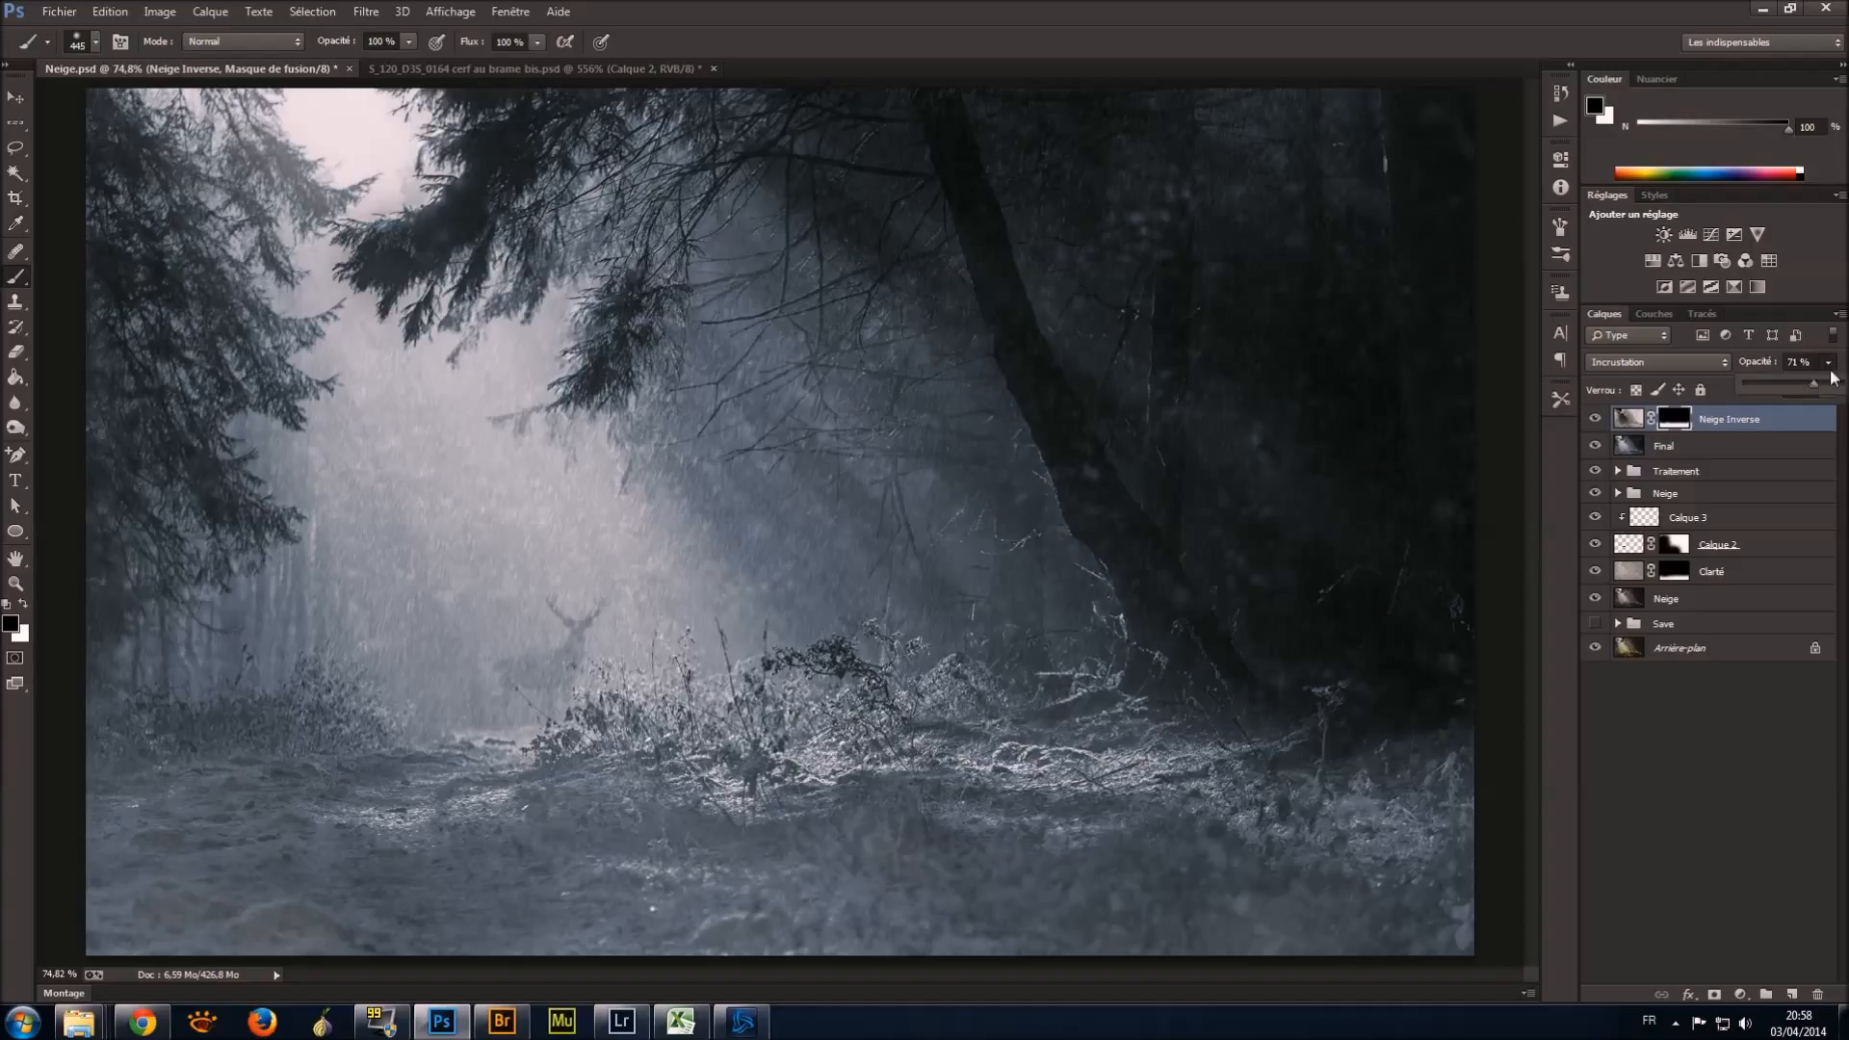
pyautogui.click(1828, 389)
pyautogui.moveTo(1830, 409); pyautogui.dragTo(1777, 413)
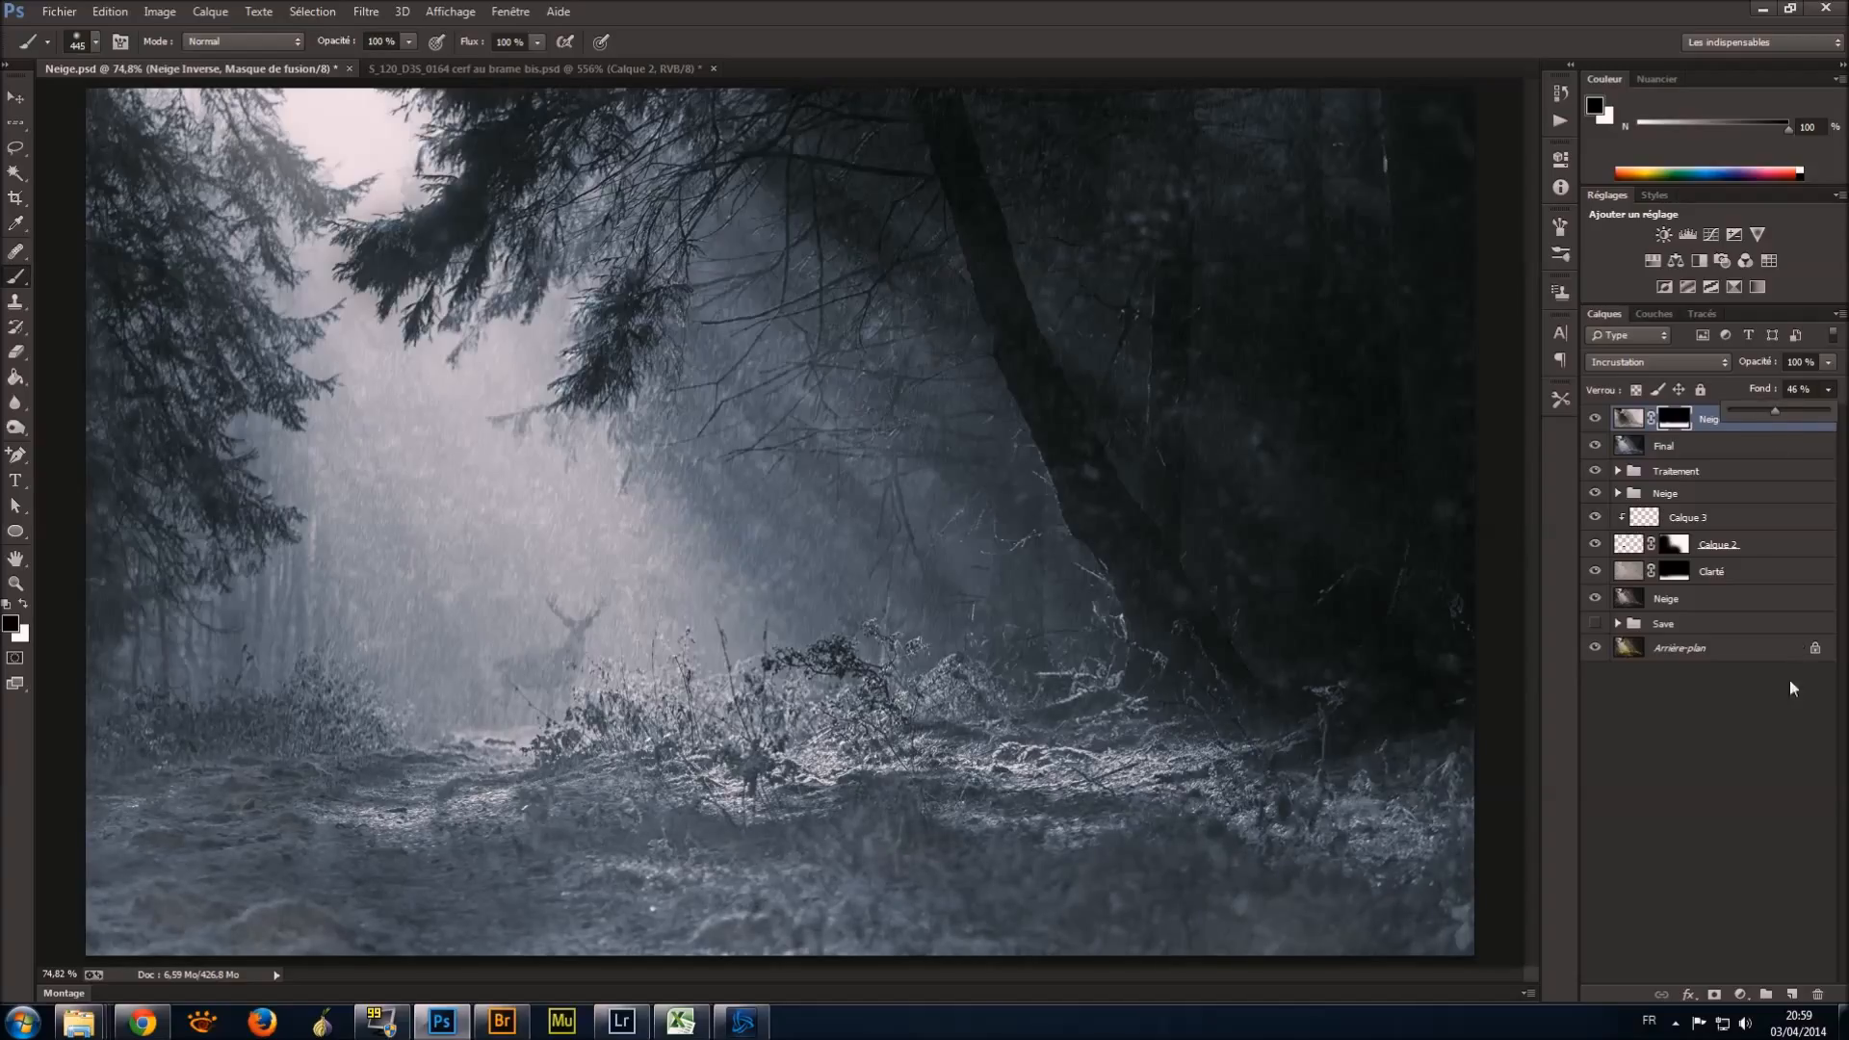
pyautogui.click(1598, 420)
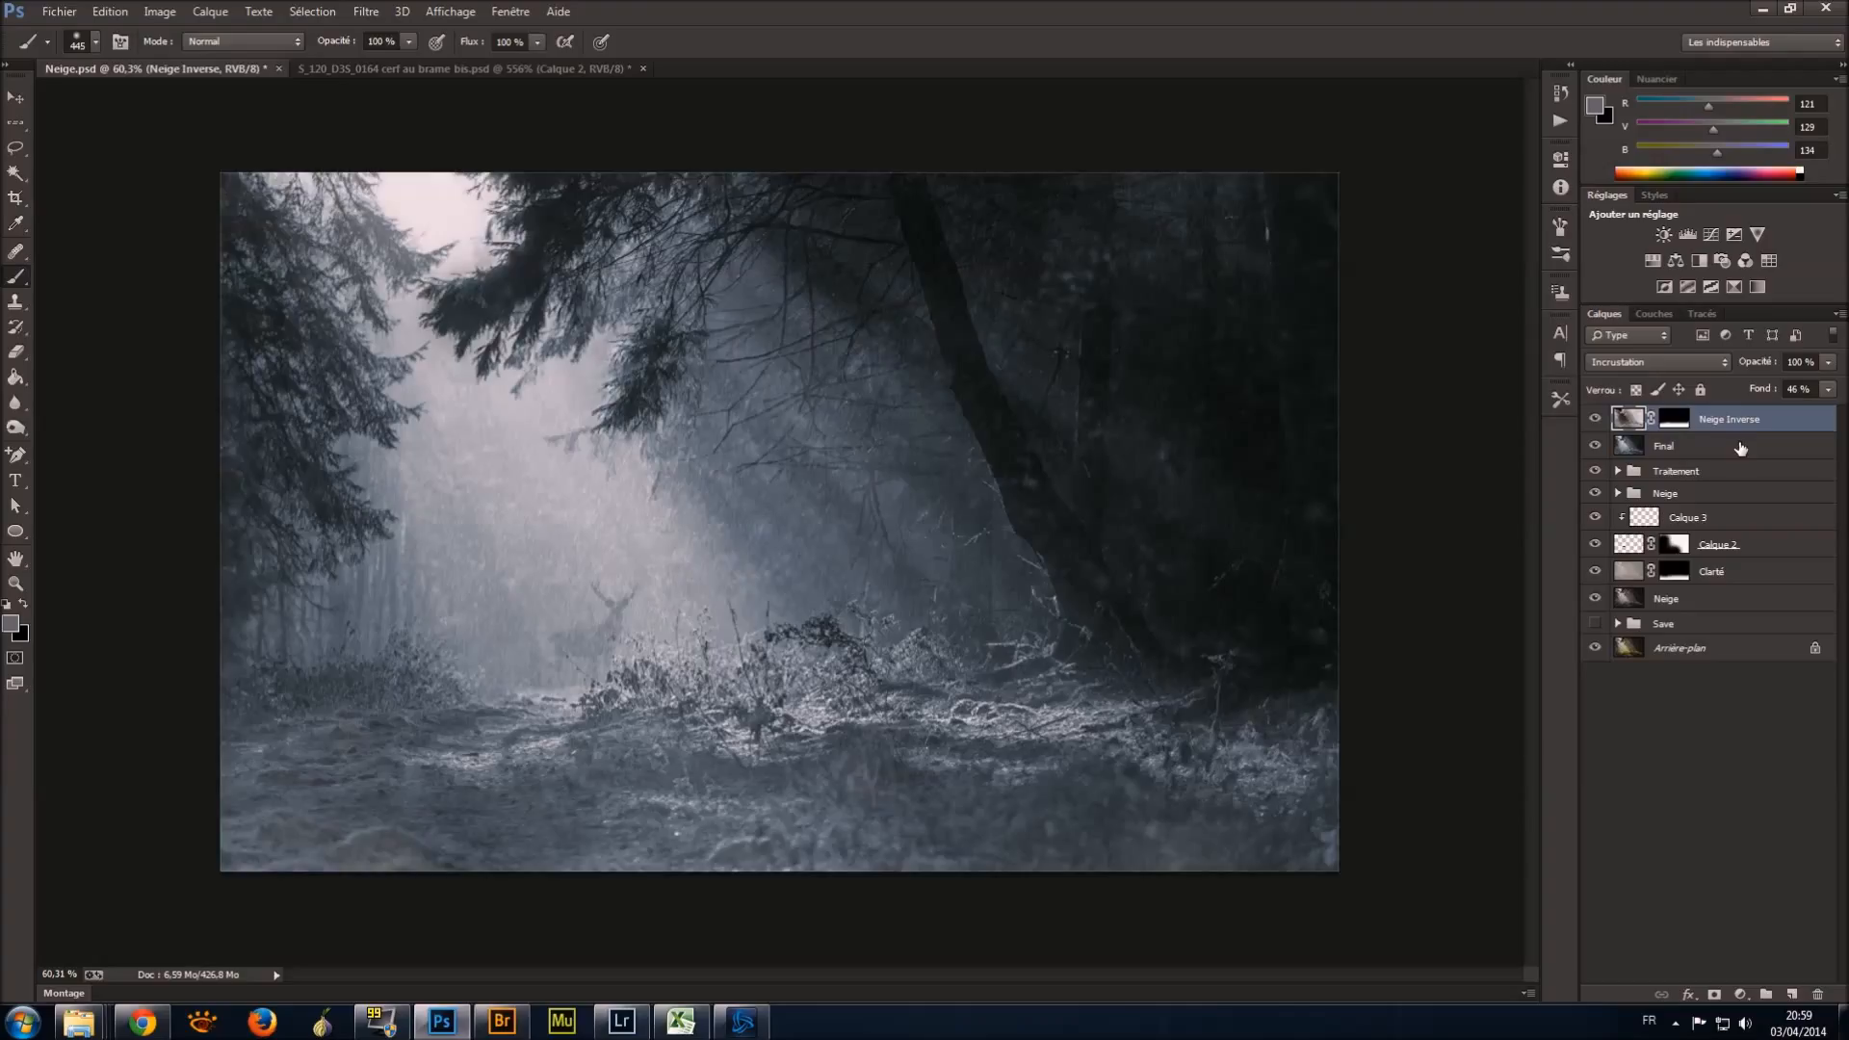
# Stamp all visible layers into a new merged layer above Neige Inverse.
pyautogui.hotkey('ctrl', 'shift', 'alt', 'e')
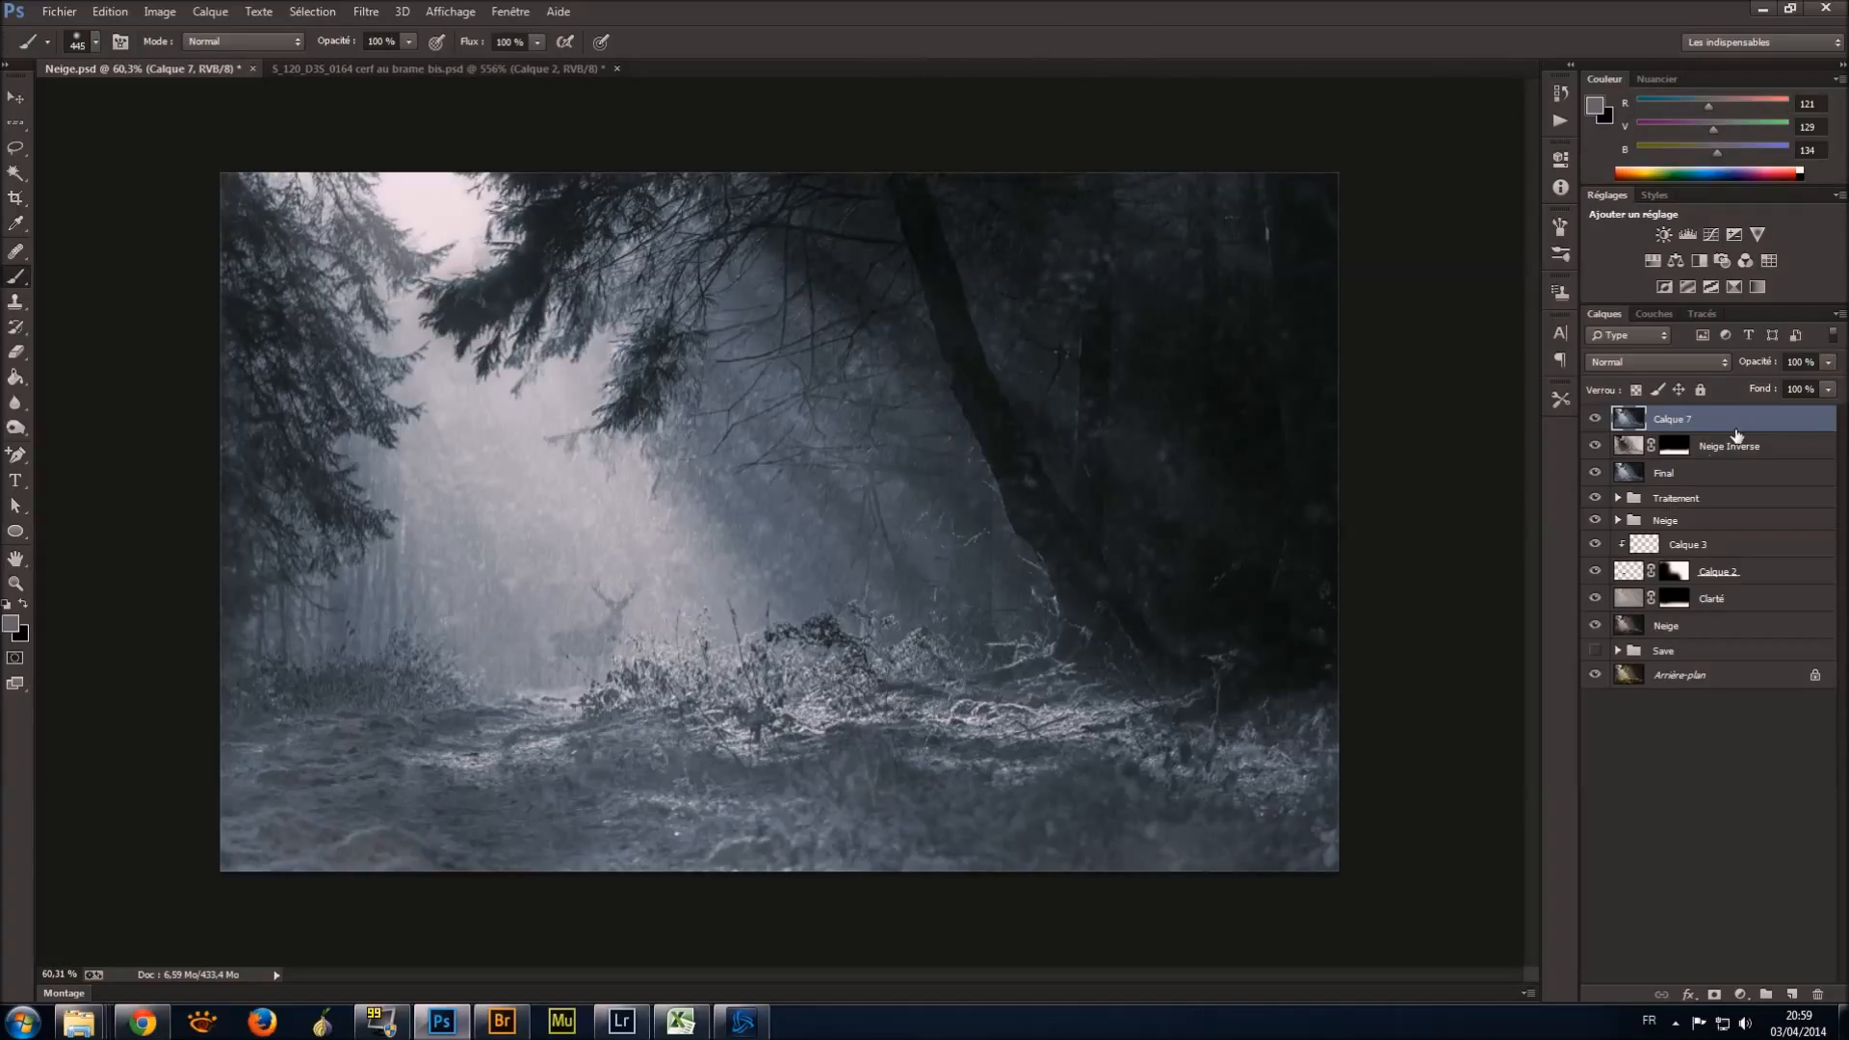
# Rename the new merged layer as 00.
pyautogui.doubleClick(1676, 425)
pyautogui.write('00')
pyautogui.press('Return')
# Open layer 00 in the Camera Raw filter and fine-tune its basic tonal settings for a more contrasted winter mood.
pyautogui.click(367, 11)
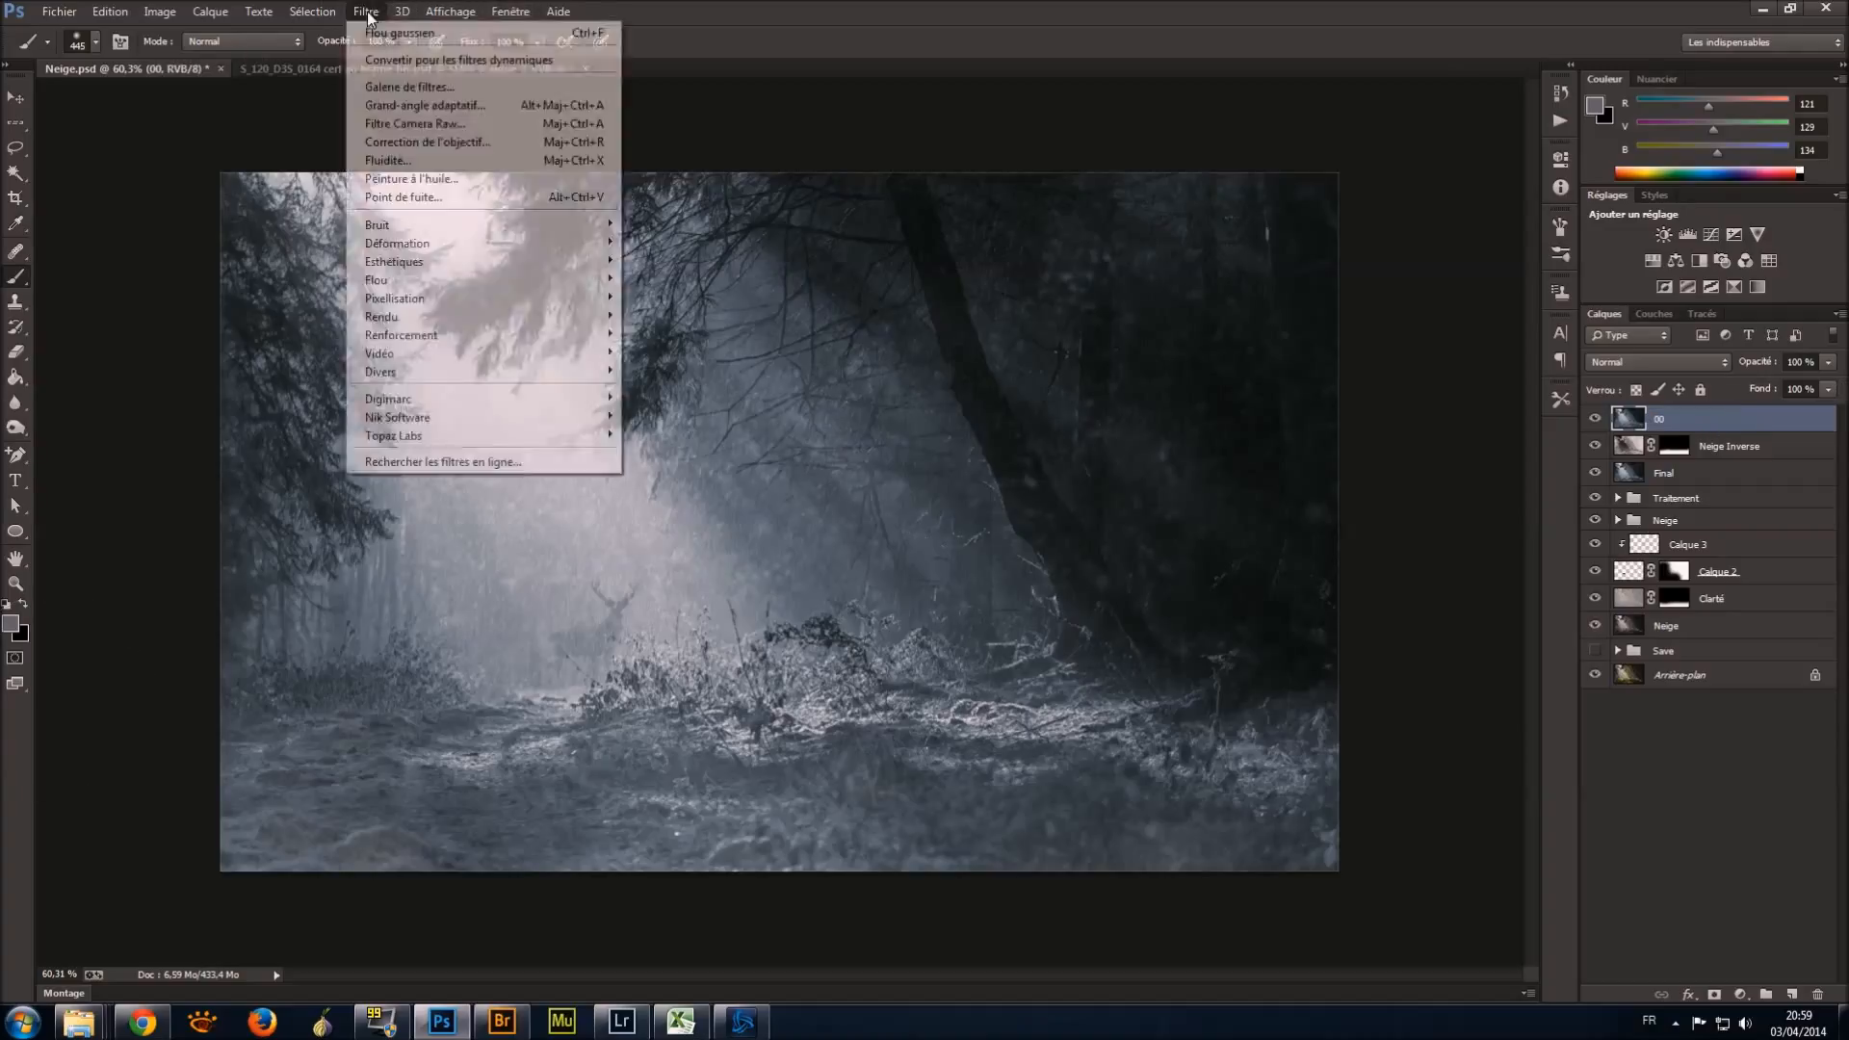
pyautogui.click(548, 125)
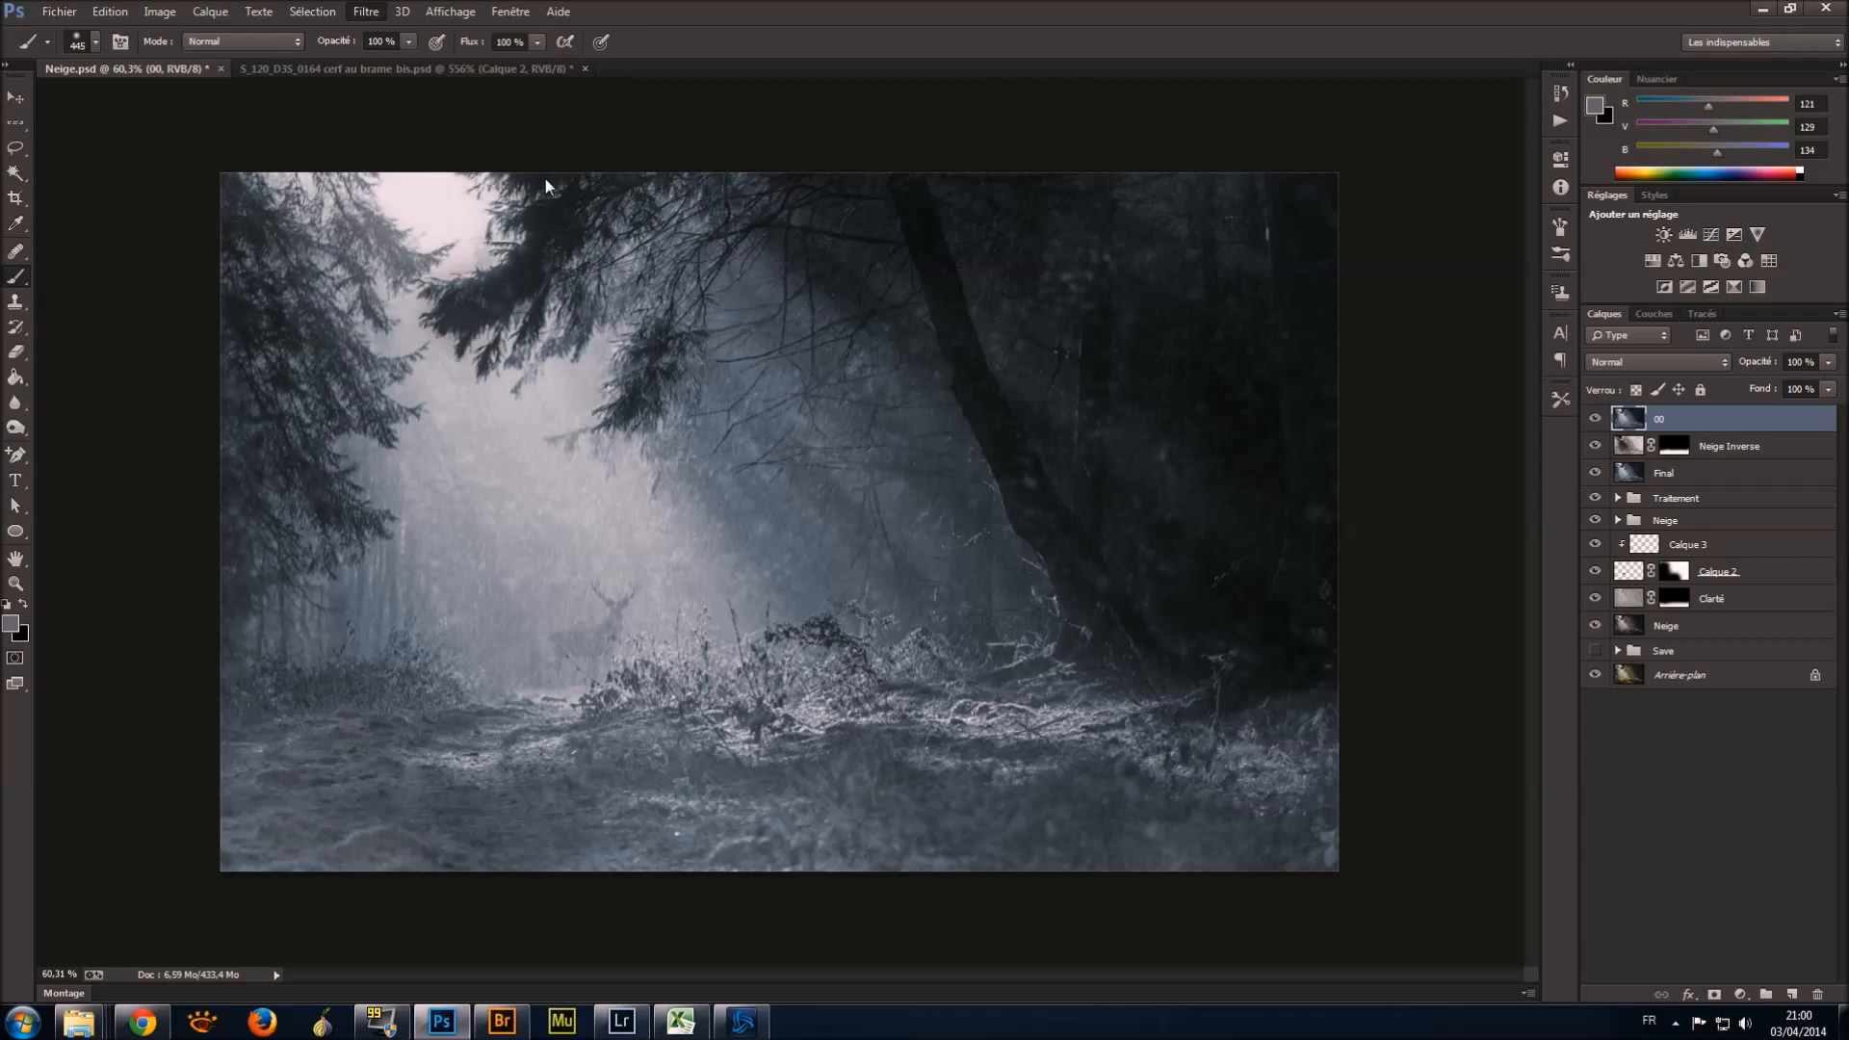
pyautogui.moveTo(1591, 645)
pyautogui.mouseDown()
pyautogui.moveTo(1650, 644)
pyautogui.moveTo(1594, 644)
pyautogui.mouseUp()
pyautogui.moveTo(1590, 570); pyautogui.dragTo(1527, 569)
pyautogui.moveTo(1590, 599); pyautogui.dragTo(1560, 509)
pyautogui.moveTo(1590, 480); pyautogui.dragTo(1595, 483)
pyautogui.moveTo(1560, 509)
pyautogui.mouseDown()
pyautogui.moveTo(1477, 519)
pyautogui.moveTo(1554, 512)
pyautogui.mouseUp()
pyautogui.moveTo(1608, 540)
pyautogui.mouseDown()
pyautogui.moveTo(1651, 546)
pyautogui.moveTo(1581, 541)
pyautogui.mouseUp()
pyautogui.moveTo(1601, 599); pyautogui.dragTo(1638, 601)
pyautogui.moveTo(1595, 481); pyautogui.dragTo(1607, 482)
pyautogui.moveTo(1638, 600); pyautogui.dragTo(1635, 601)
pyautogui.moveTo(1591, 451); pyautogui.dragTo(1591, 452)
# Raise the light tones and slightly lower the darkest tones in Camera Raw's parametric tone curve.
pyautogui.click(1500, 269)
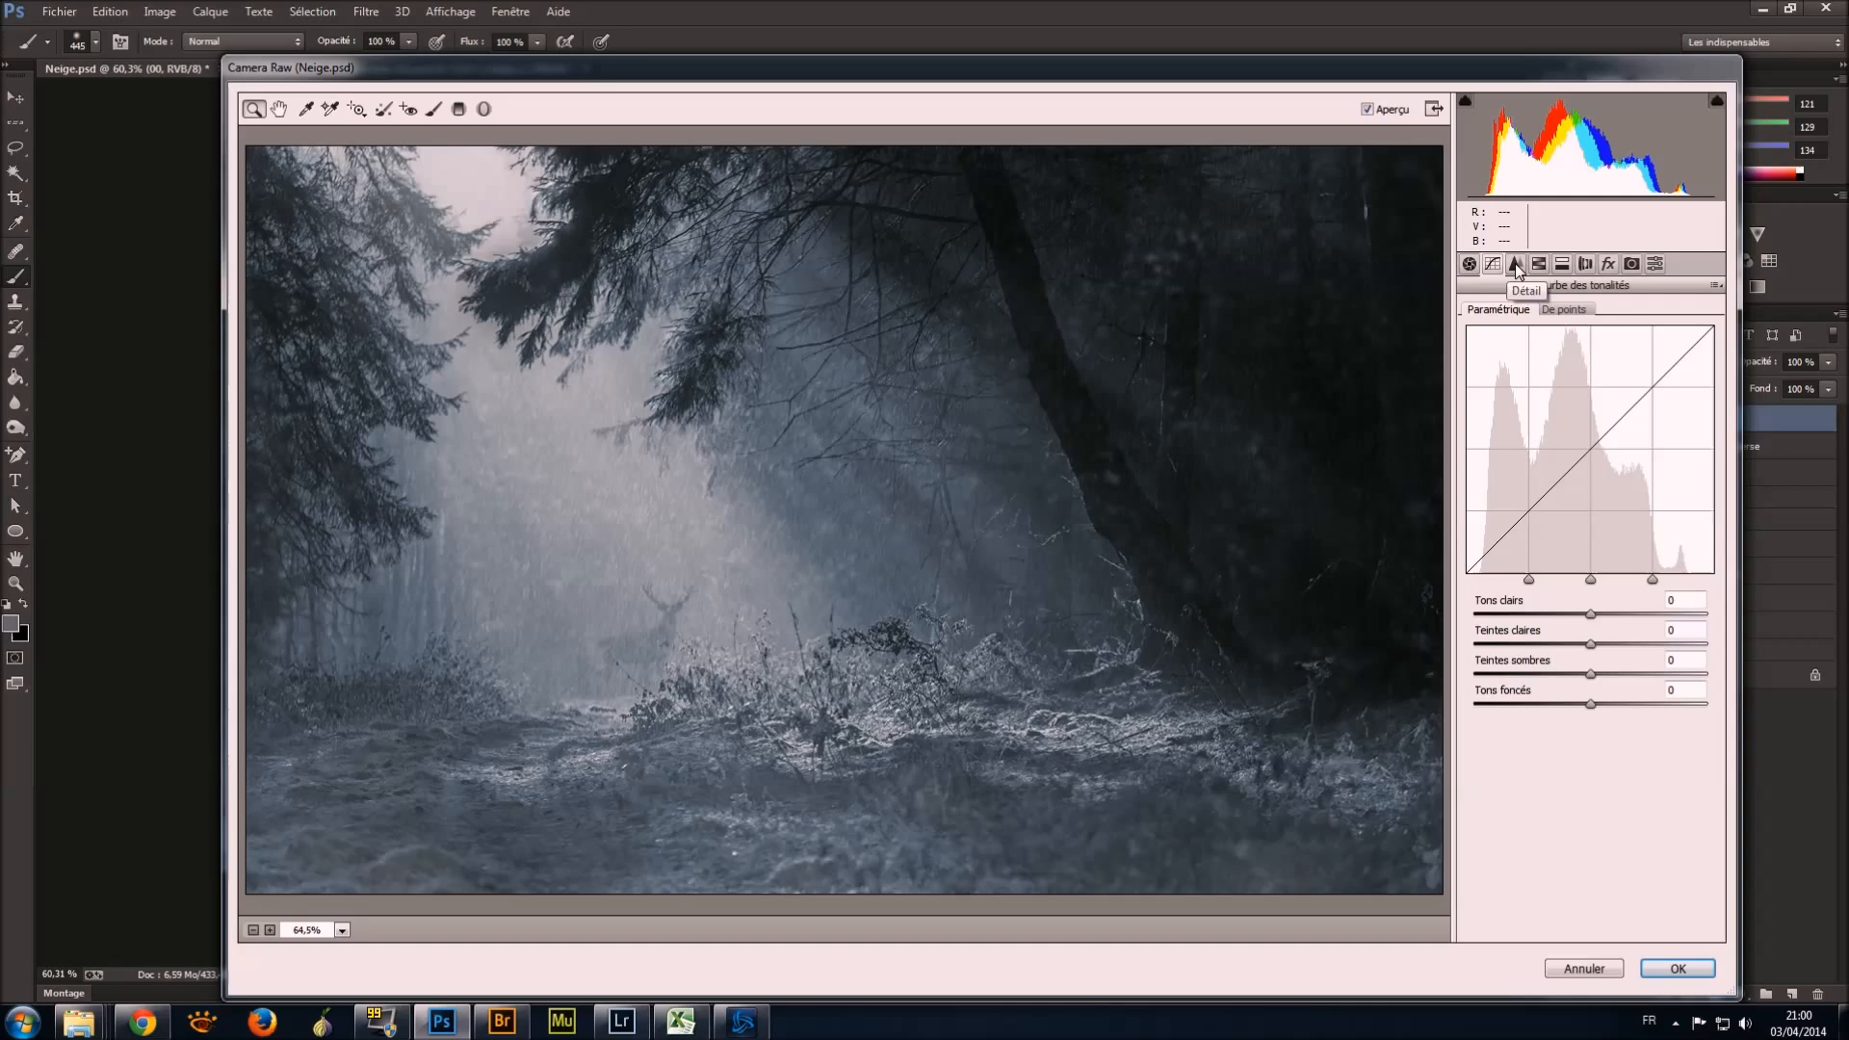
pyautogui.moveTo(1590, 613); pyautogui.dragTo(1626, 614)
pyautogui.moveTo(1590, 704)
pyautogui.mouseDown()
pyautogui.moveTo(1555, 703)
pyautogui.moveTo(1580, 674)
pyautogui.mouseUp()
# Sharpen the image at 100% view with a moderate amount, radius 0.7 and detail 56, and apply the Camera Raw filter.
pyautogui.click(1515, 263)
pyautogui.hotkey('ctrl', 'alt', '0')
pyautogui.moveTo(1533, 406); pyautogui.dragTo(1603, 406)
pyautogui.moveTo(1474, 342); pyautogui.dragTo(1502, 346)
pyautogui.click(281, 111)
pyautogui.moveTo(541, 531); pyautogui.dragTo(241, 439)
pyautogui.moveTo(1522, 374); pyautogui.dragTo(1493, 375)
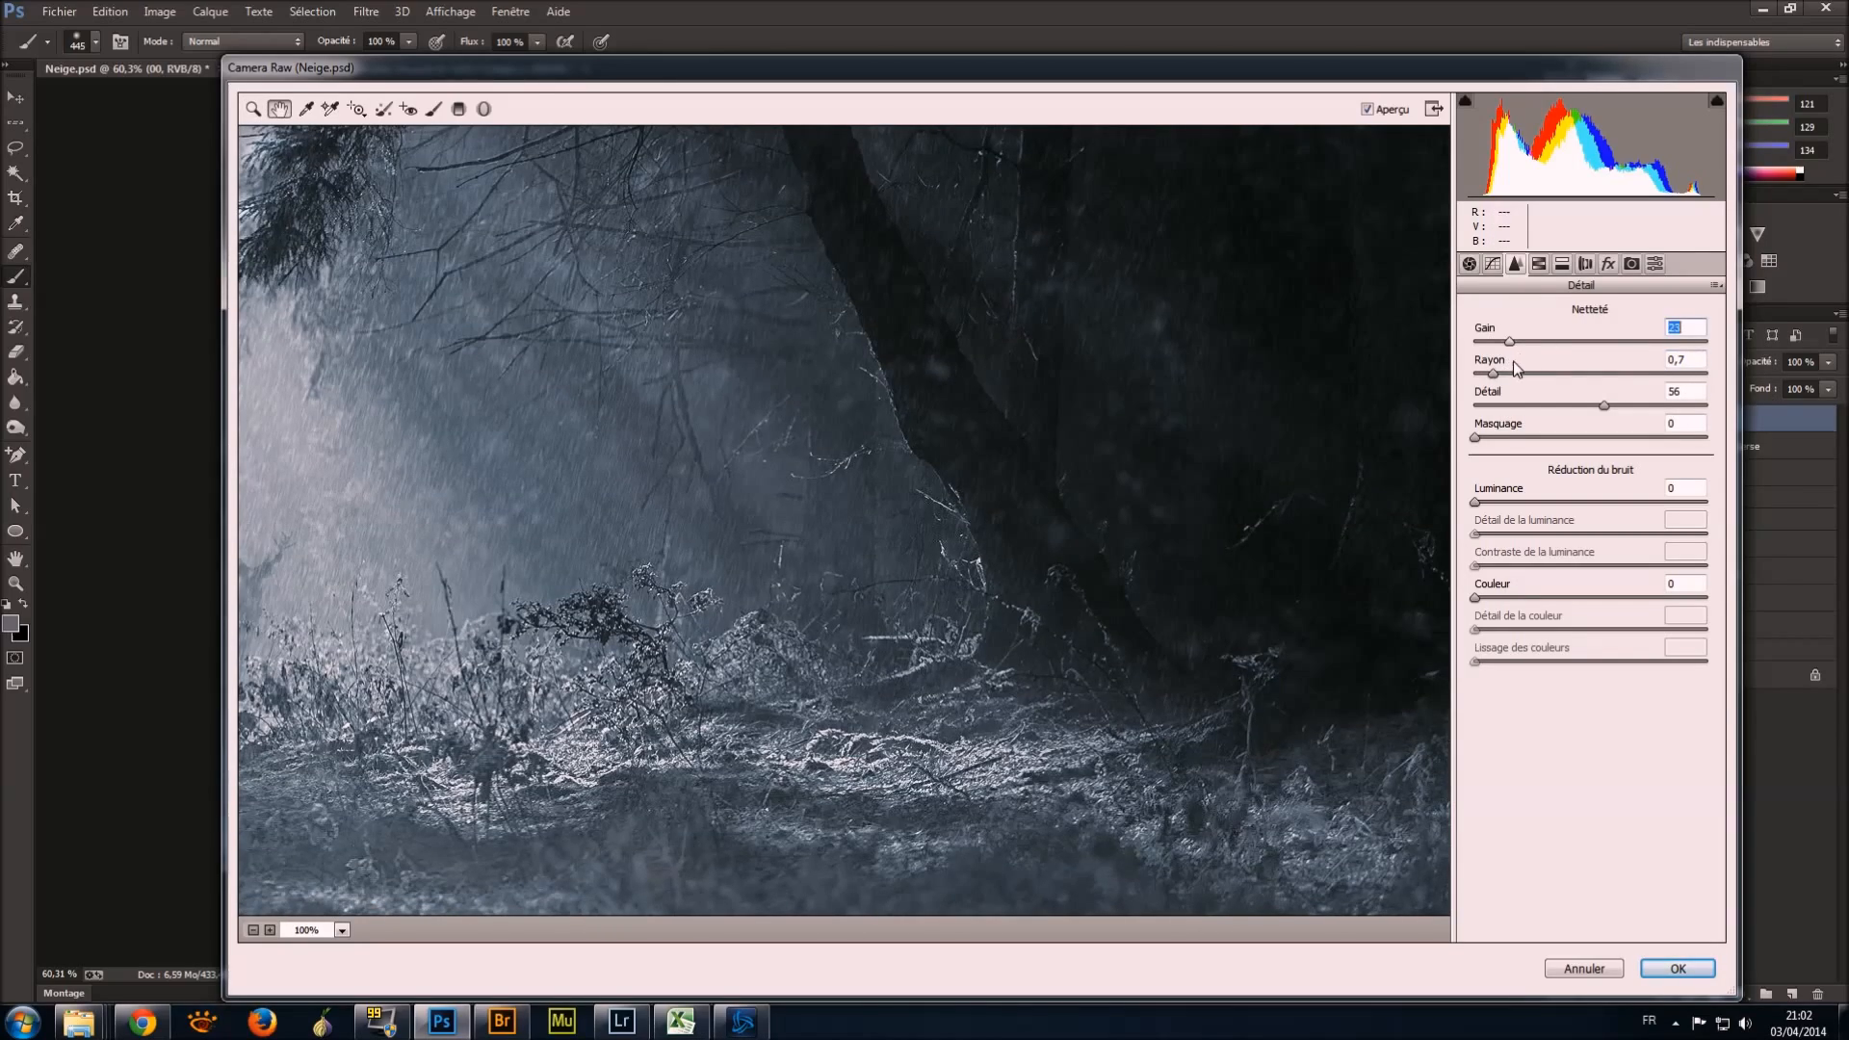
pyautogui.click(1678, 968)
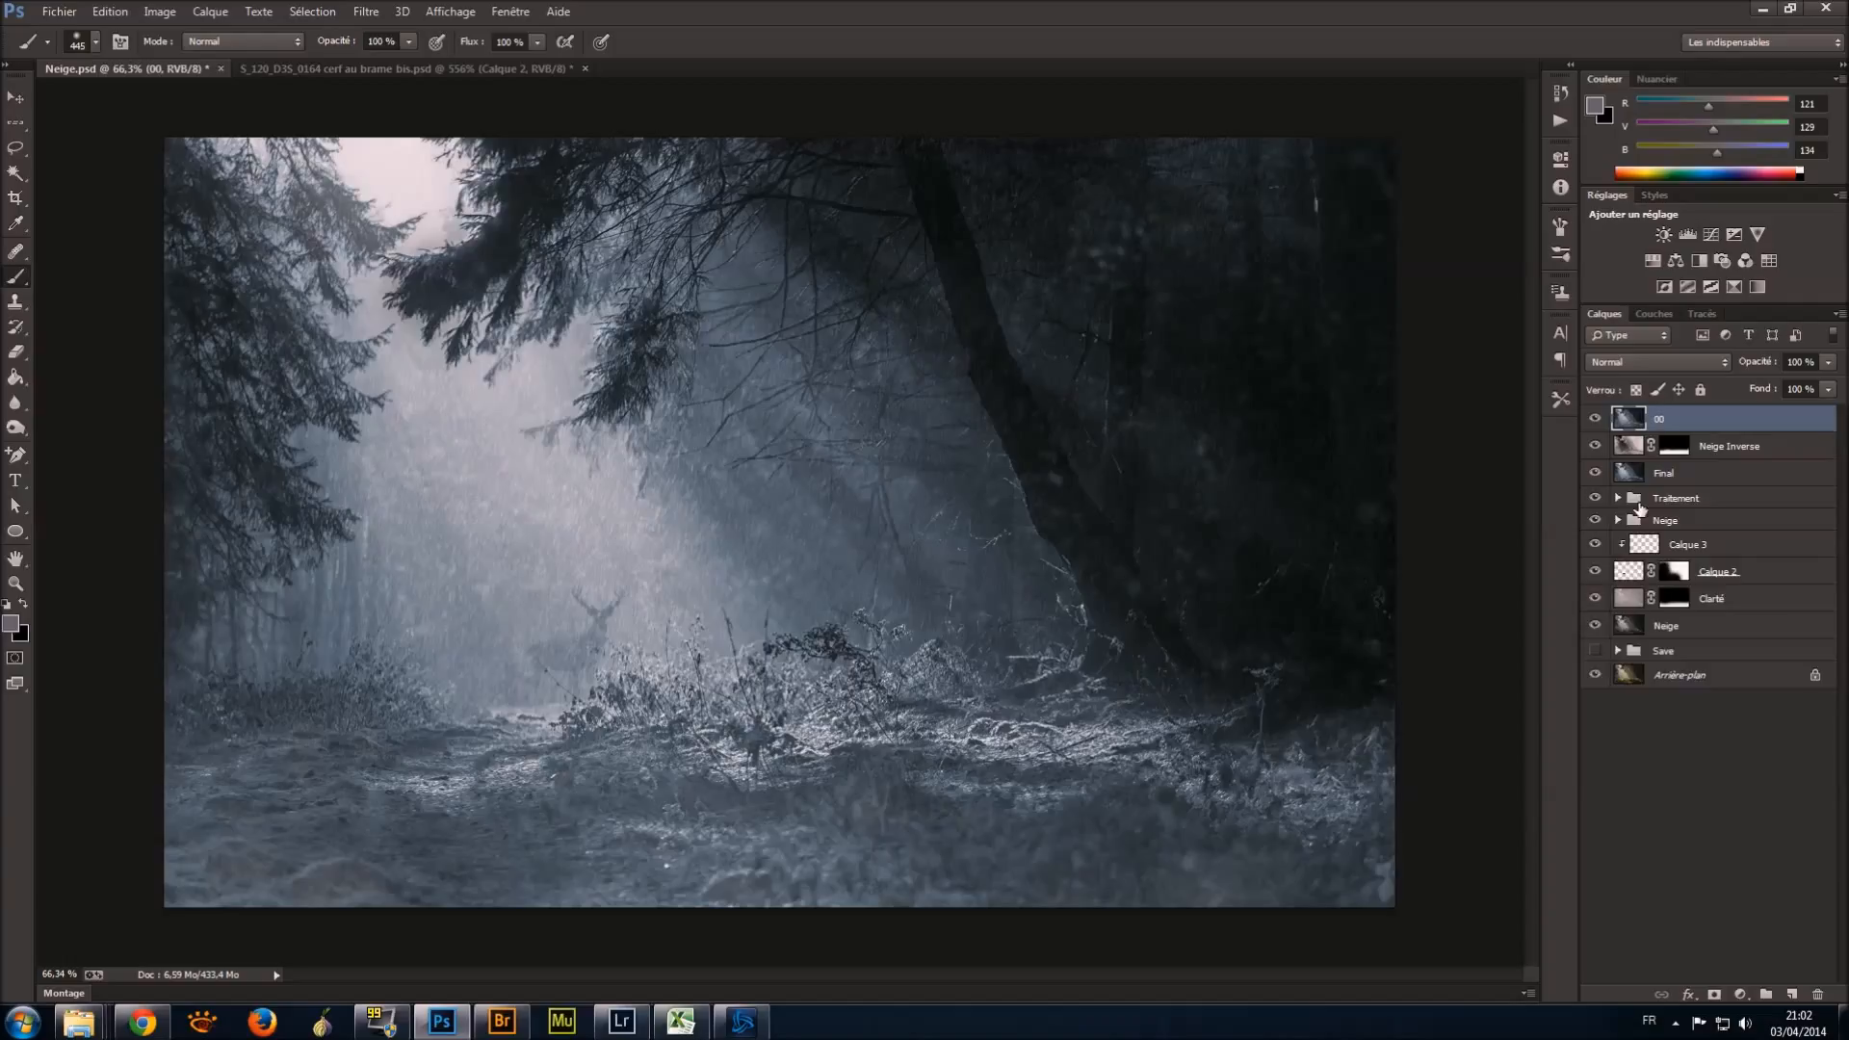
# Move the Teinte/Saturation 1 adjustment layer from the Traitement group to above layer 00, and toggle its visibility to compare the effect.
pyautogui.click(1638, 501)
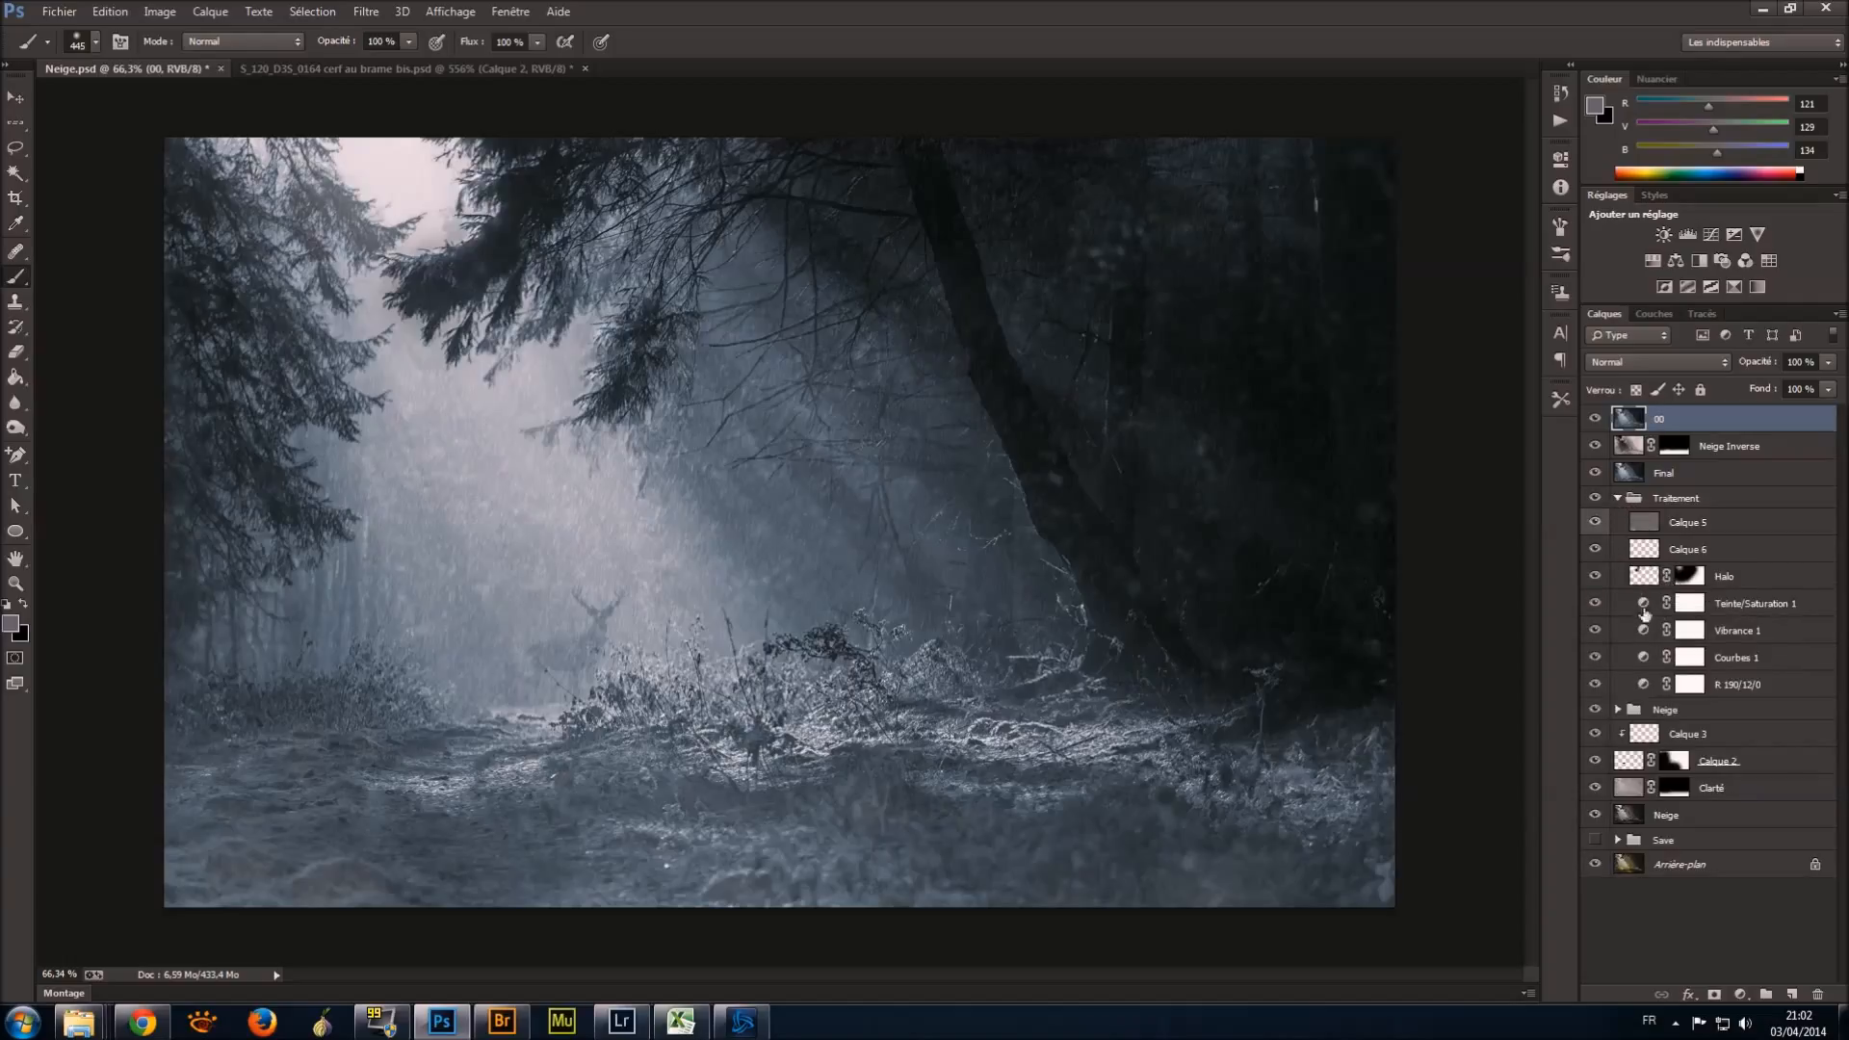
pyautogui.click(1788, 607)
pyautogui.moveTo(1746, 610); pyautogui.dragTo(1727, 414)
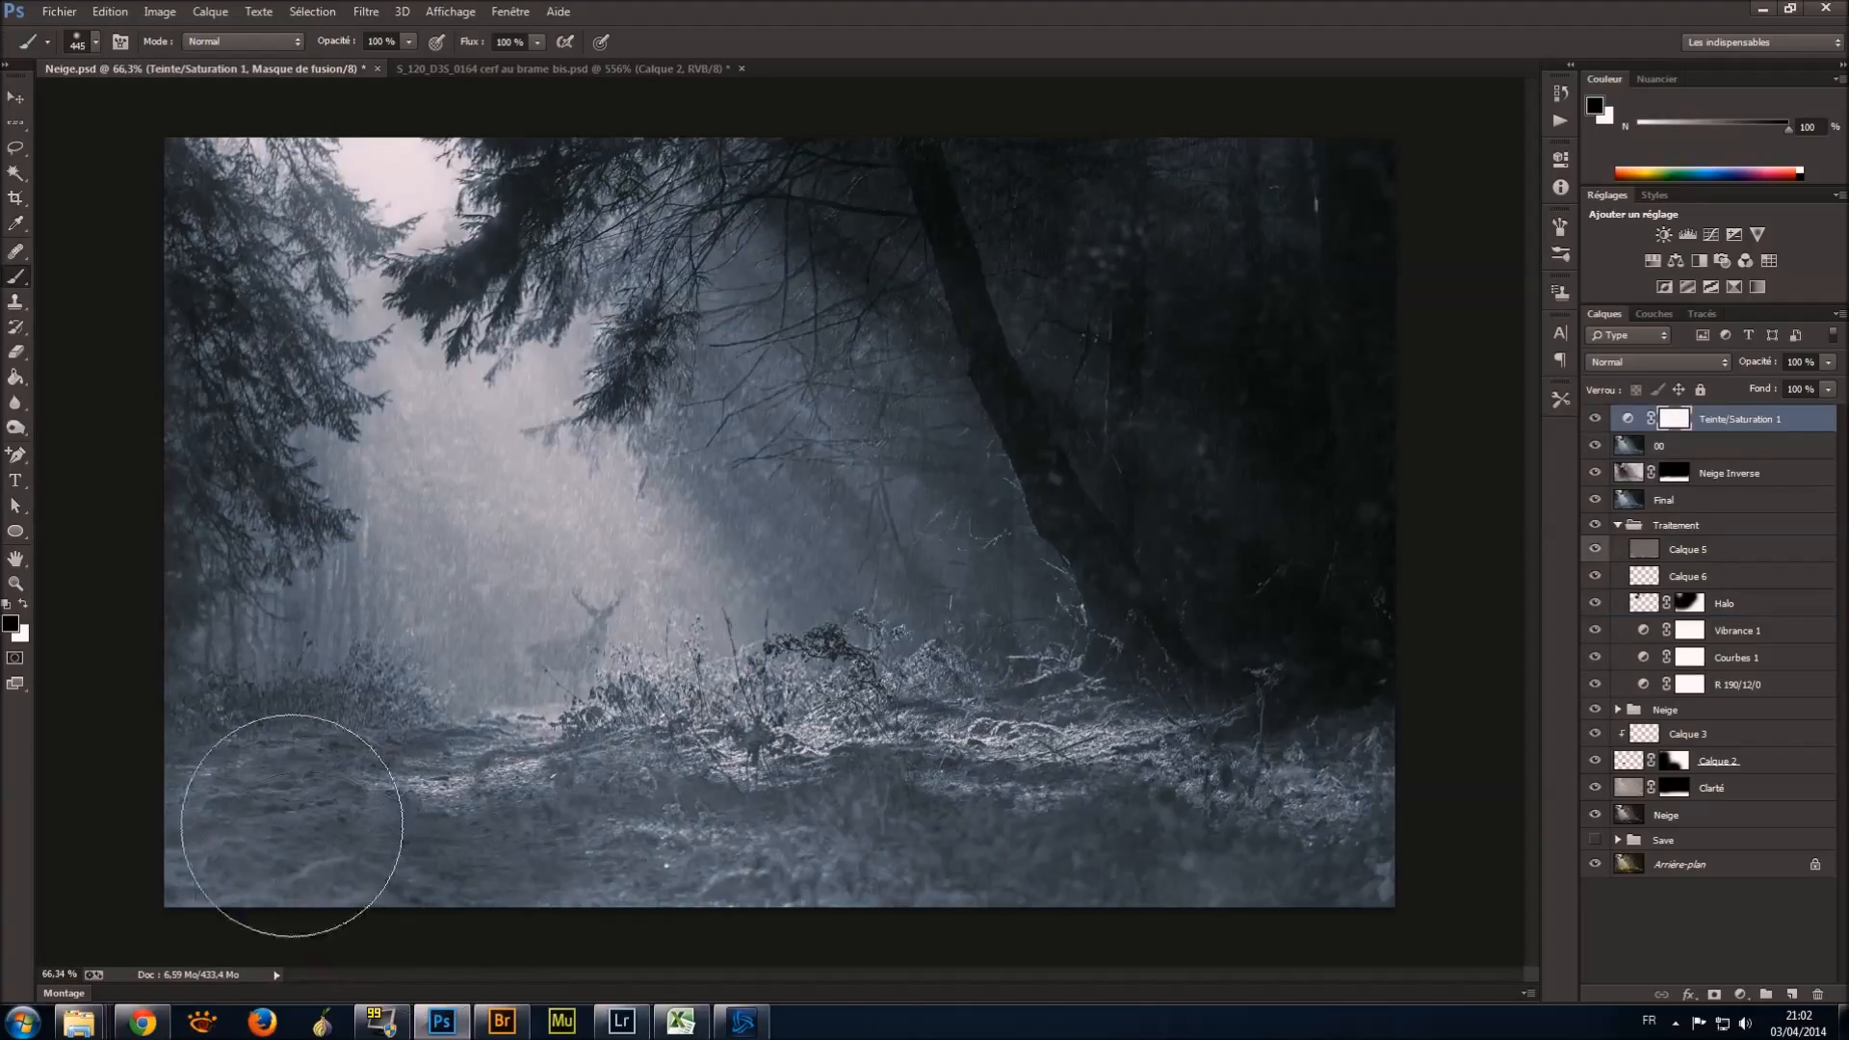
pyautogui.click(1597, 419)
pyautogui.click(1599, 419)
pyautogui.click(1599, 419)
pyautogui.click(1597, 419)
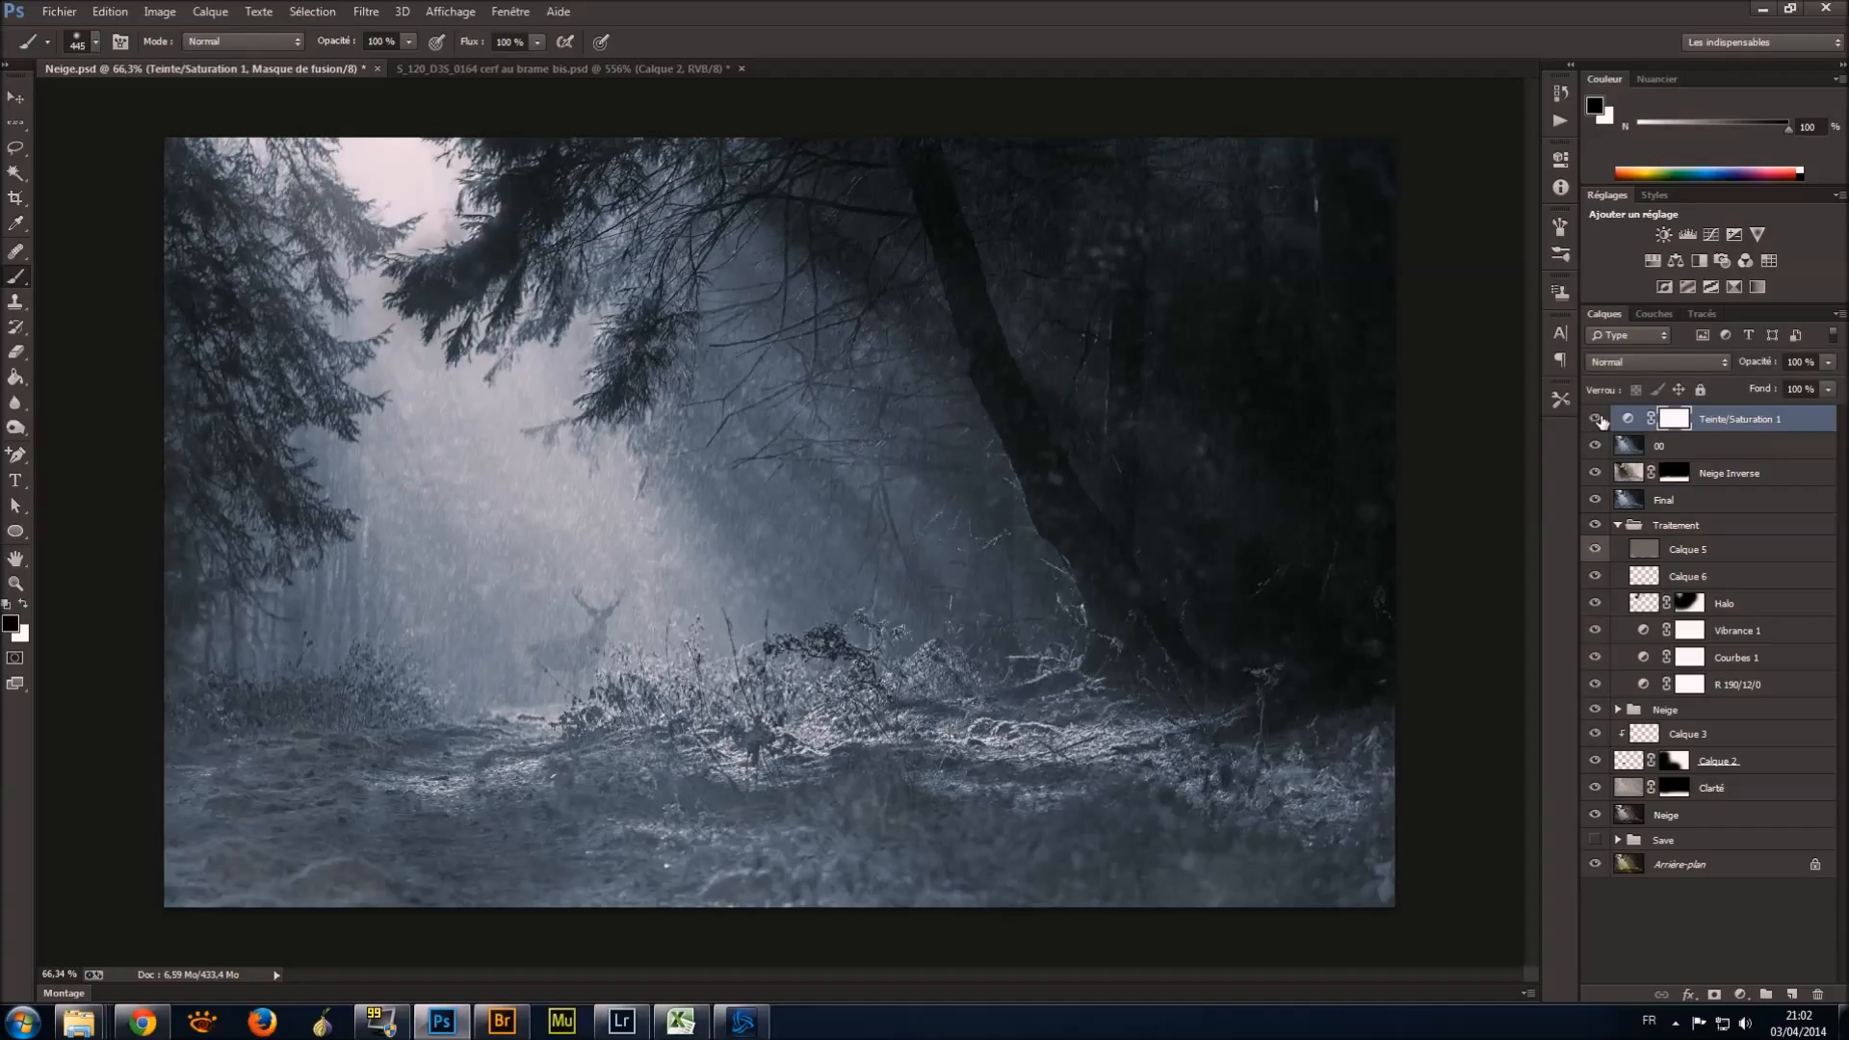